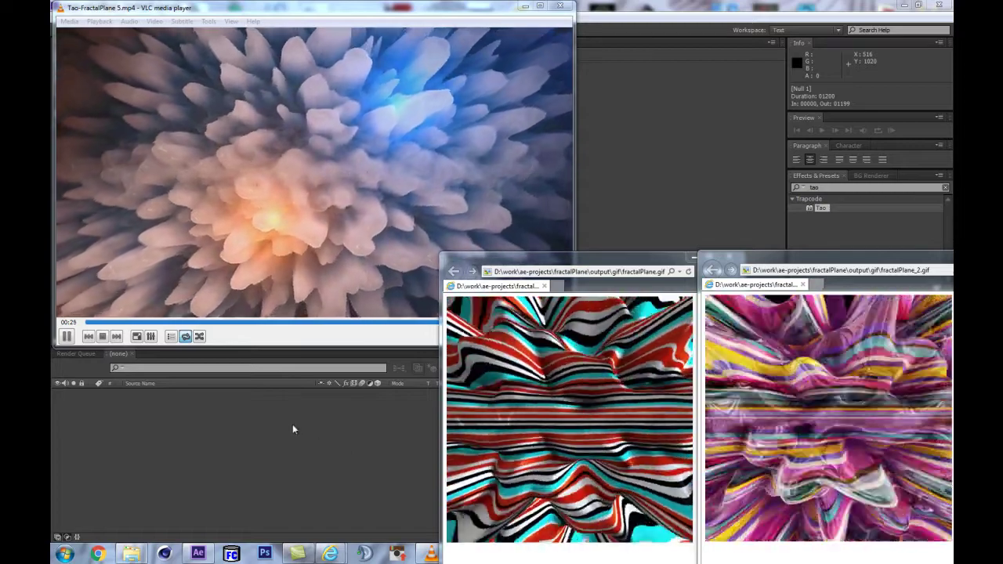
# Step: Switch to After Effects and create a 1080 x 1080 px, 30 fps composition named TAO
pyautogui.click(304, 423)
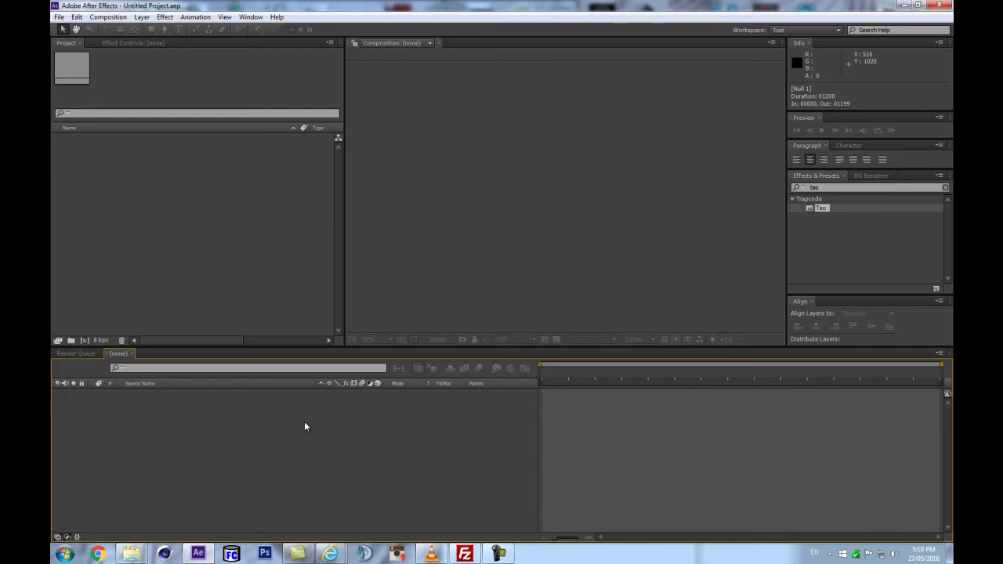
pyautogui.hotkey('ctrl', 'n')
pyautogui.write('TAO')
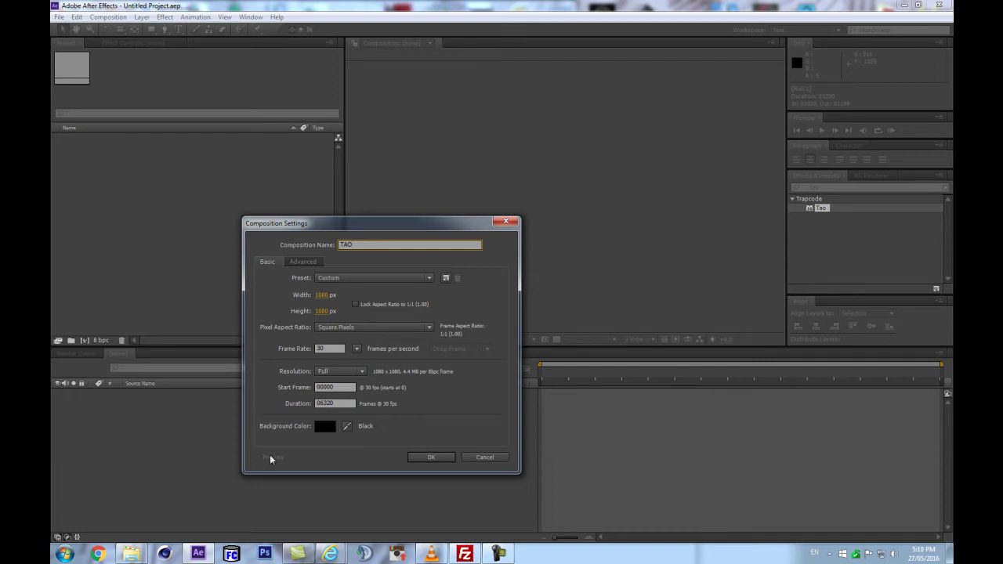
pyautogui.press('Return')
# Step: Save the project as fractalPlaneTutorial-01.aep in the fractalPlane folder
pyautogui.hotkey('ctrl', 's')
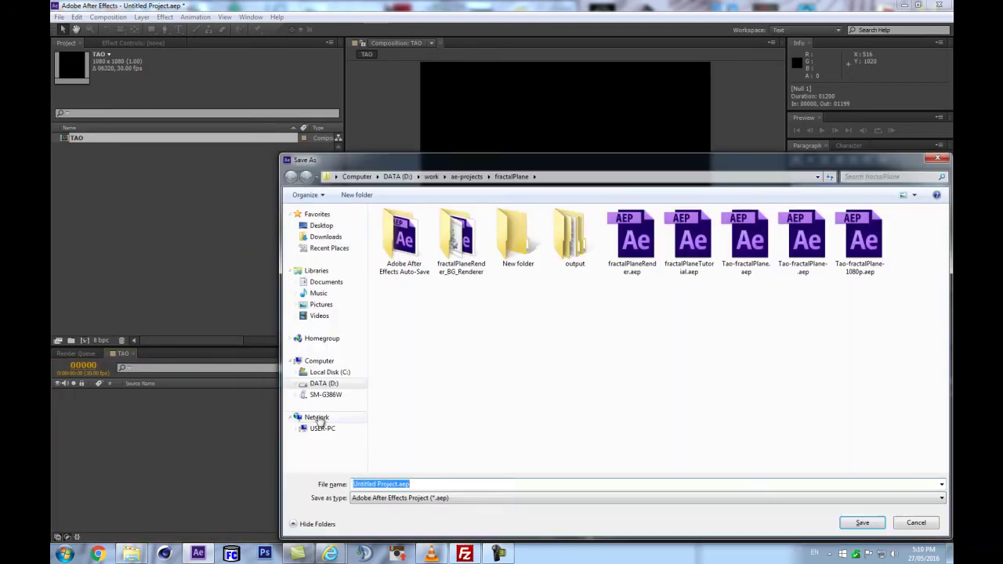
pyautogui.click(840, 245)
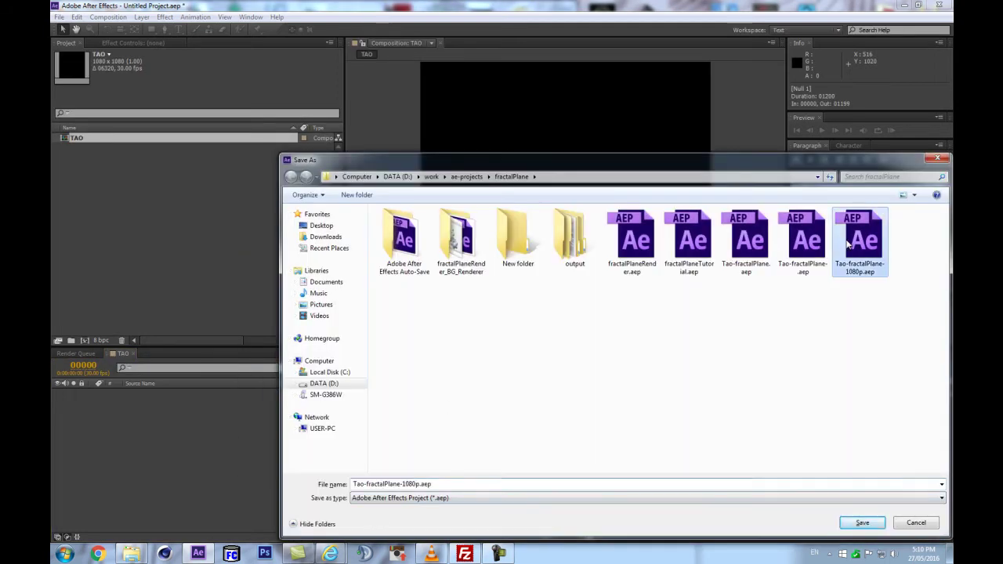
pyautogui.click(639, 252)
pyautogui.click(690, 241)
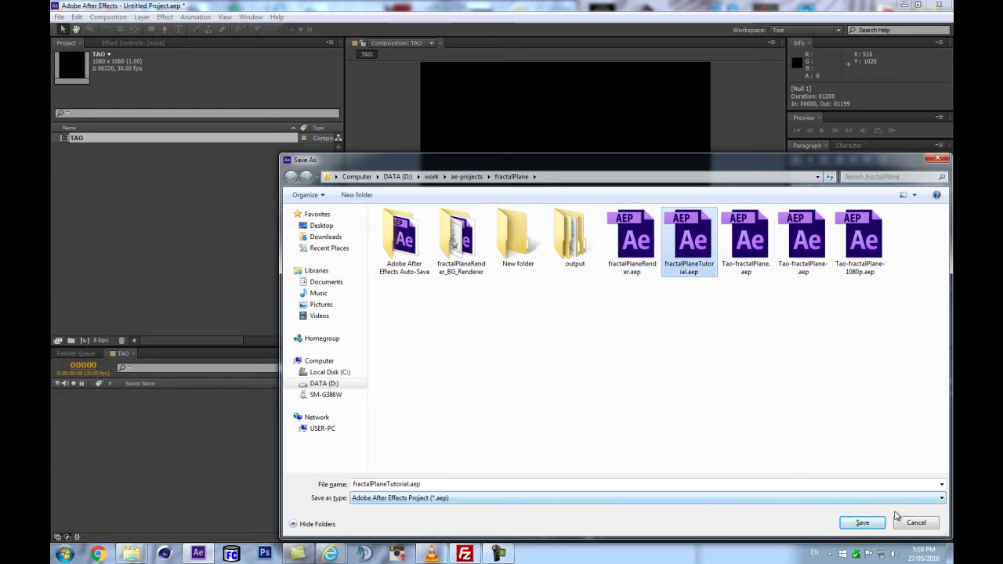
pyautogui.click(862, 522)
pyautogui.click(573, 280)
pyautogui.click(405, 484)
pyautogui.write('-01')
pyautogui.press('Return')
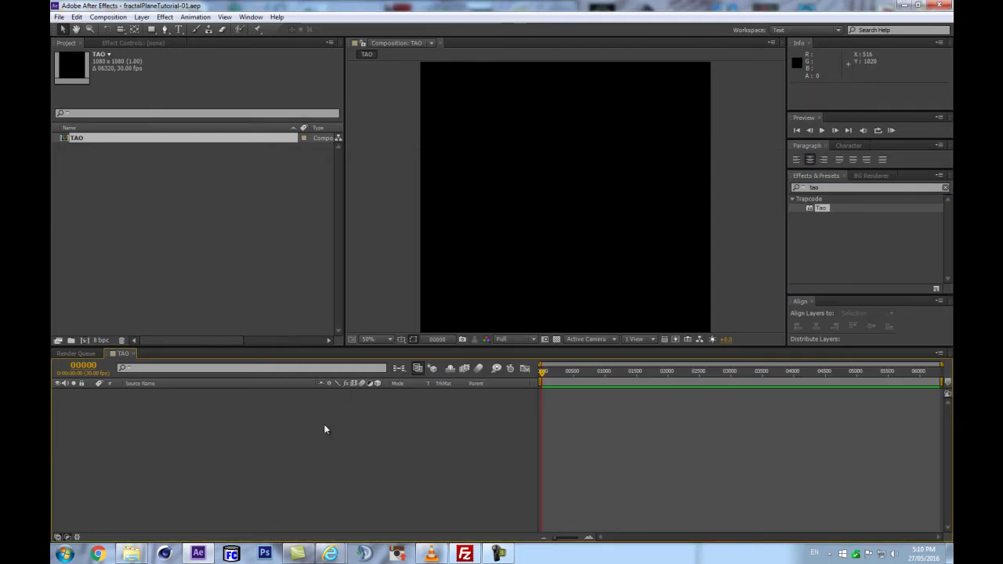
# Step: Create a 1080 x 1080 px dark solid layer named TAO
pyautogui.hotkey('ctrl', 'y')
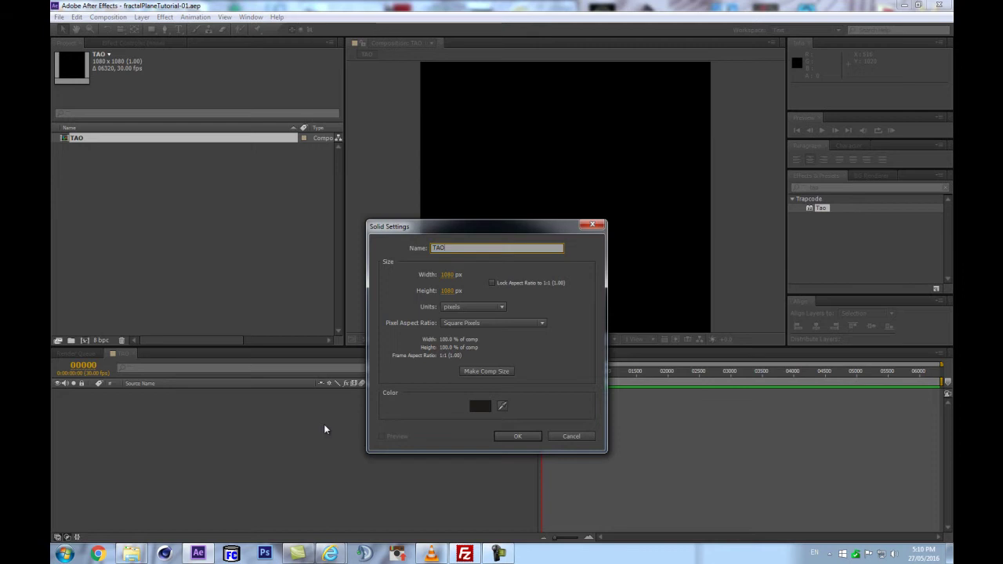
pyautogui.click(510, 437)
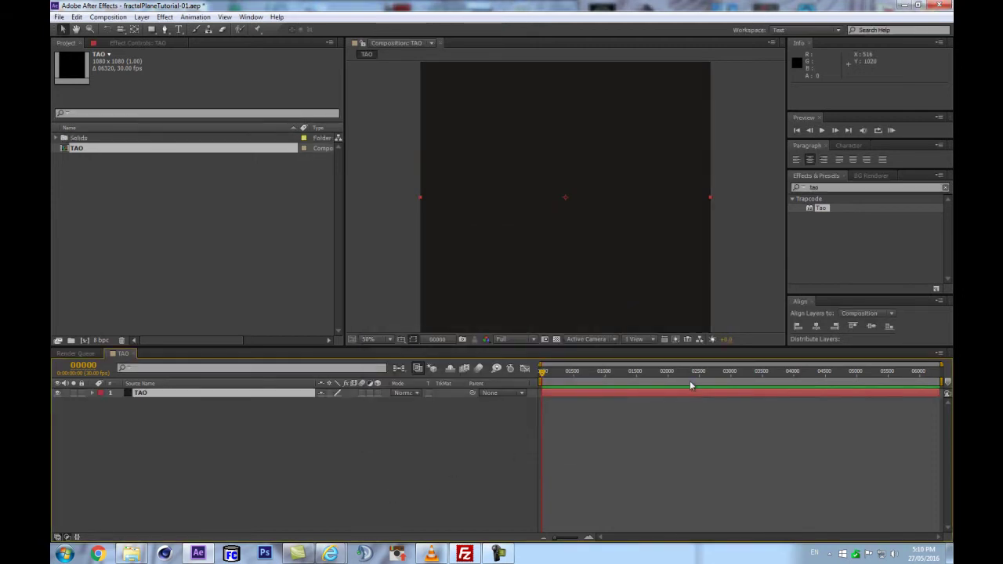
# Step: End the work area at frame 1080, trim the composition to it, and return to the first frame
pyautogui.moveTo(705, 373); pyautogui.dragTo(610, 382)
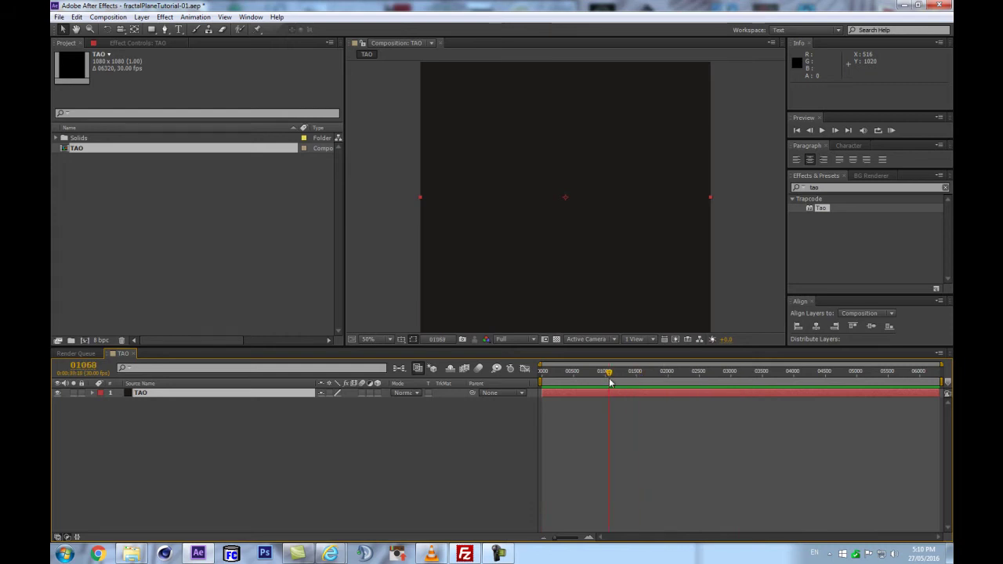
pyautogui.click(83, 365)
pyautogui.write('1080')
pyautogui.press('Return')
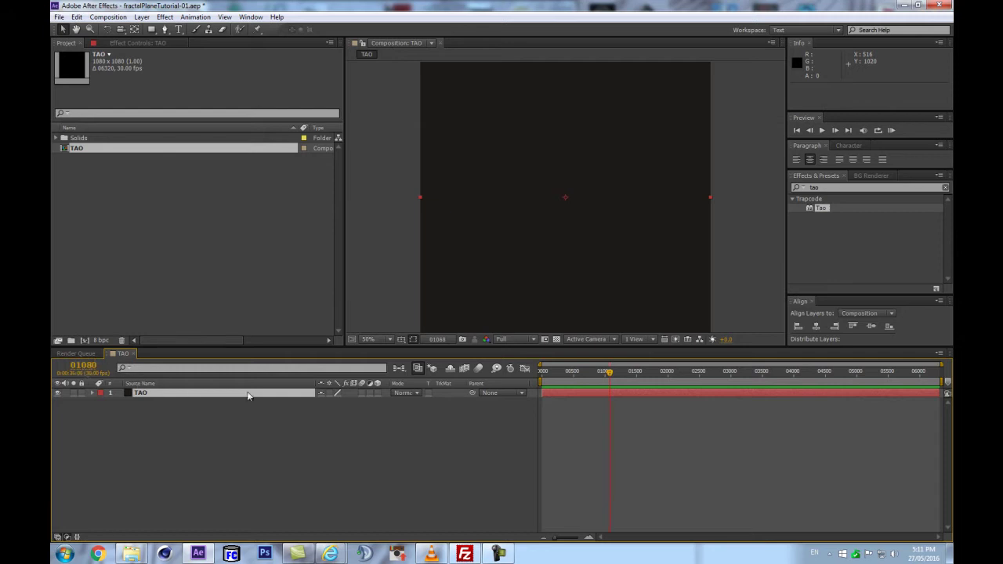
pyautogui.press('n')
pyautogui.rightClick(594, 386)
pyautogui.click(643, 412)
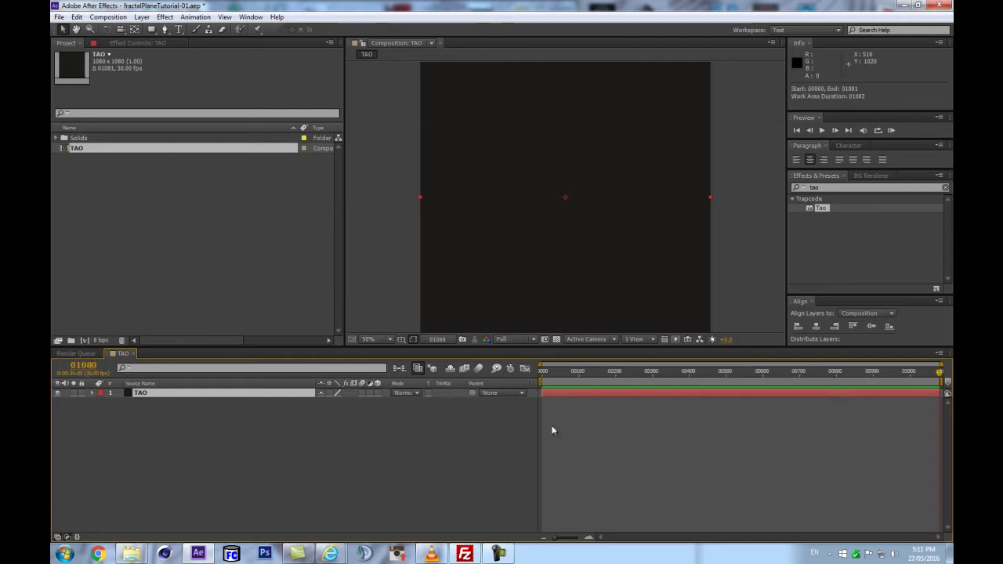
pyautogui.press('Home')
# Step: Find the Trapcode Tao effect and apply it to the TAO solid layer
pyautogui.click(345, 433)
pyautogui.click(231, 396)
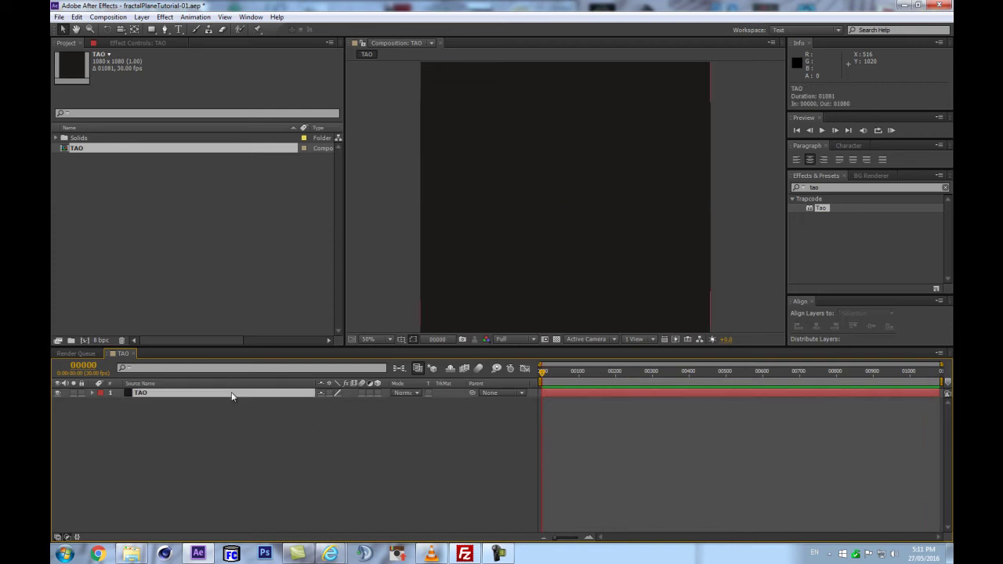
pyautogui.doubleClick(824, 210)
pyautogui.write('tao')
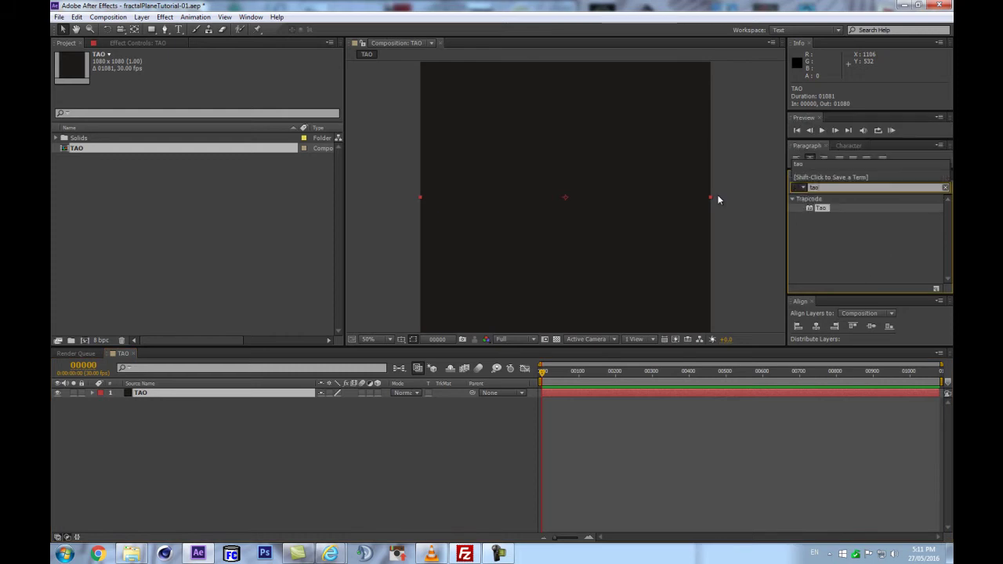
pyautogui.moveTo(827, 207); pyautogui.dragTo(214, 392)
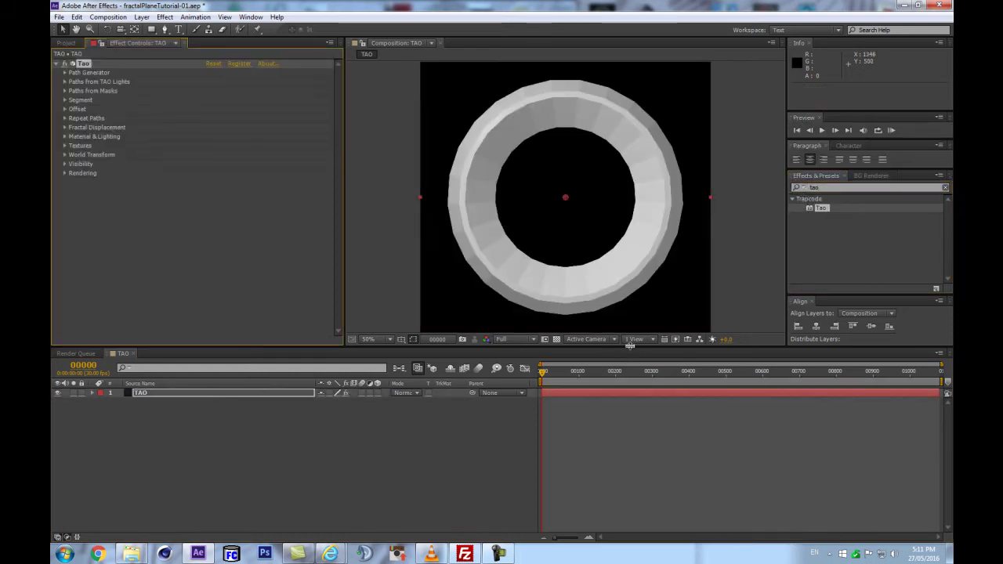
# Step: Enlarge the composition view and turn off Generate Path in the Tao effect's Path Generator settings
pyautogui.moveTo(635, 351); pyautogui.dragTo(630, 420)
pyautogui.click(65, 72)
pyautogui.click(208, 81)
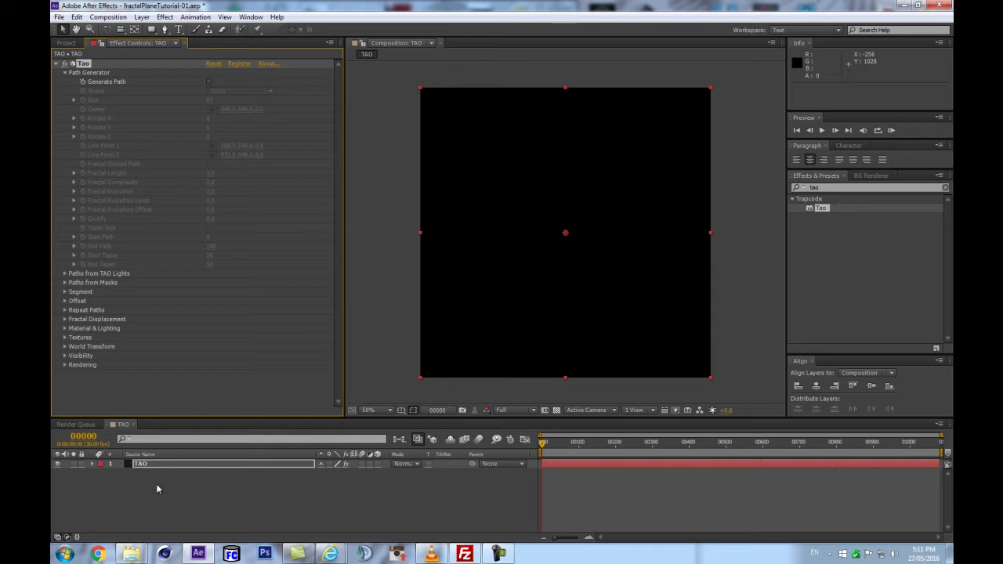
# Step: Add a white spot light named TAO with 100% intensity
pyautogui.click(173, 465)
pyautogui.hotkey('ctrl', 'alt', 'shift', 'l')
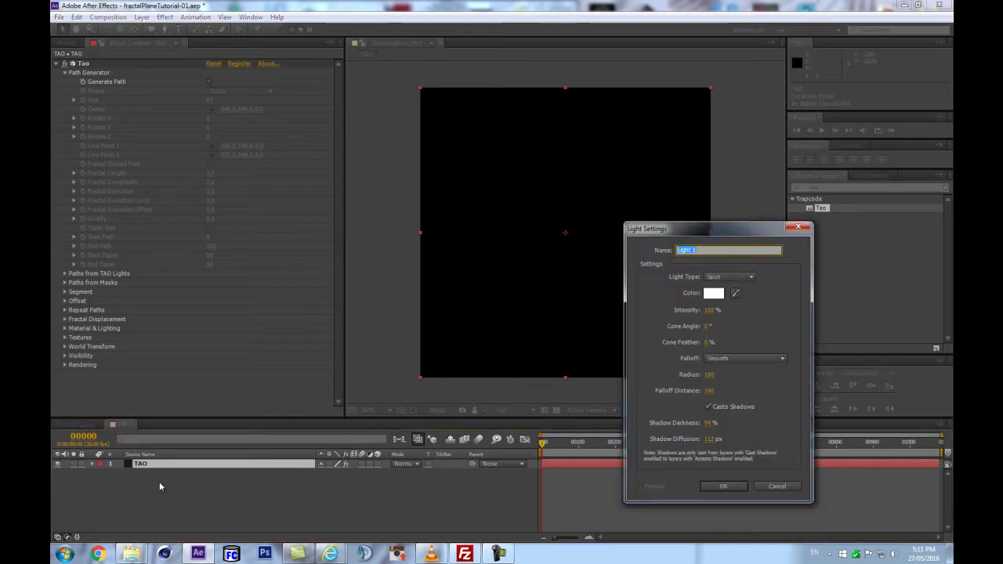
pyautogui.click(734, 278)
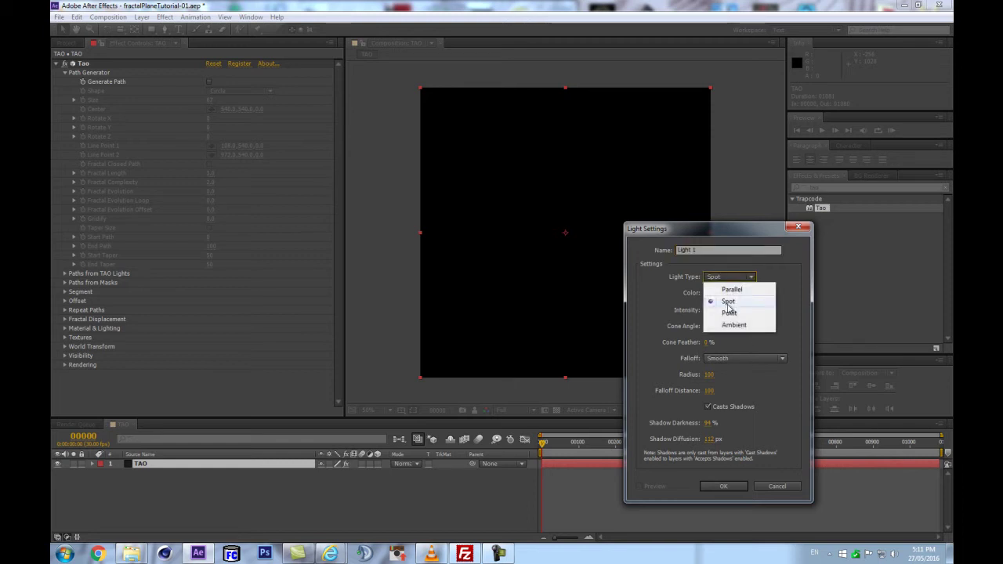
pyautogui.click(697, 250)
pyautogui.moveTo(708, 251); pyautogui.dragTo(559, 272)
pyautogui.write('TAO')
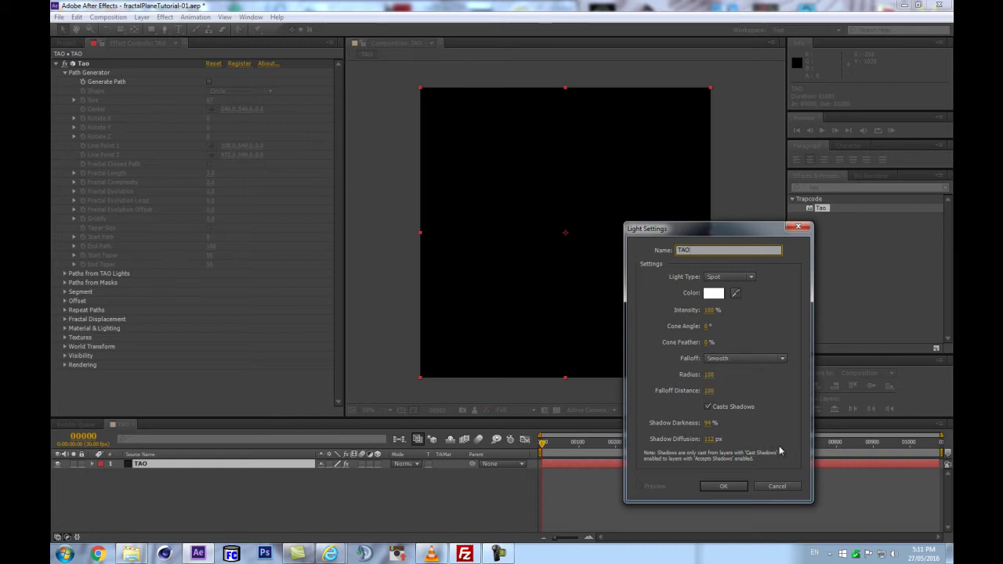
pyautogui.click(728, 486)
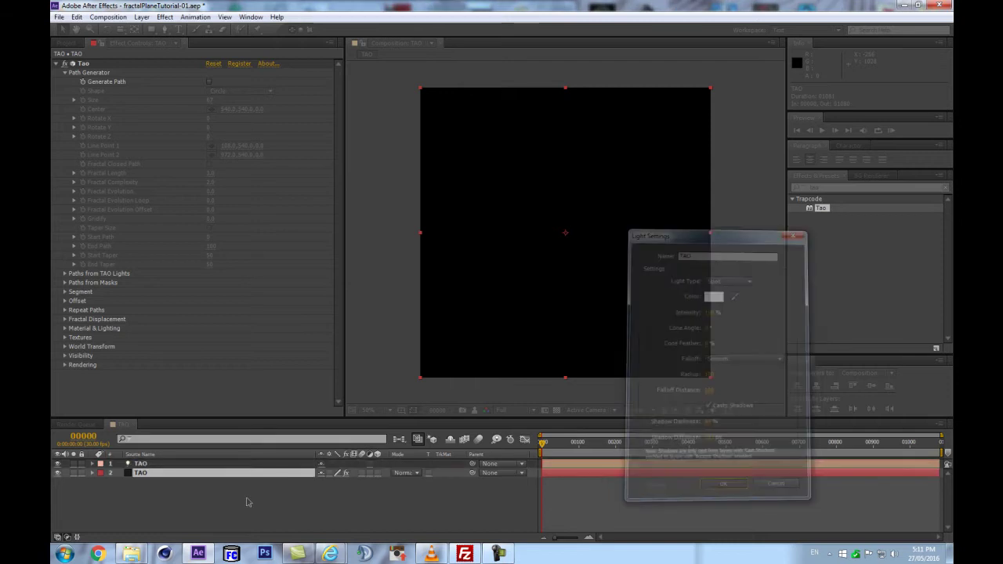
# Step: Check the TAO light's Light Options and color, accept the color as it is, and collapse the properties
pyautogui.press('a')
pyautogui.press('a')
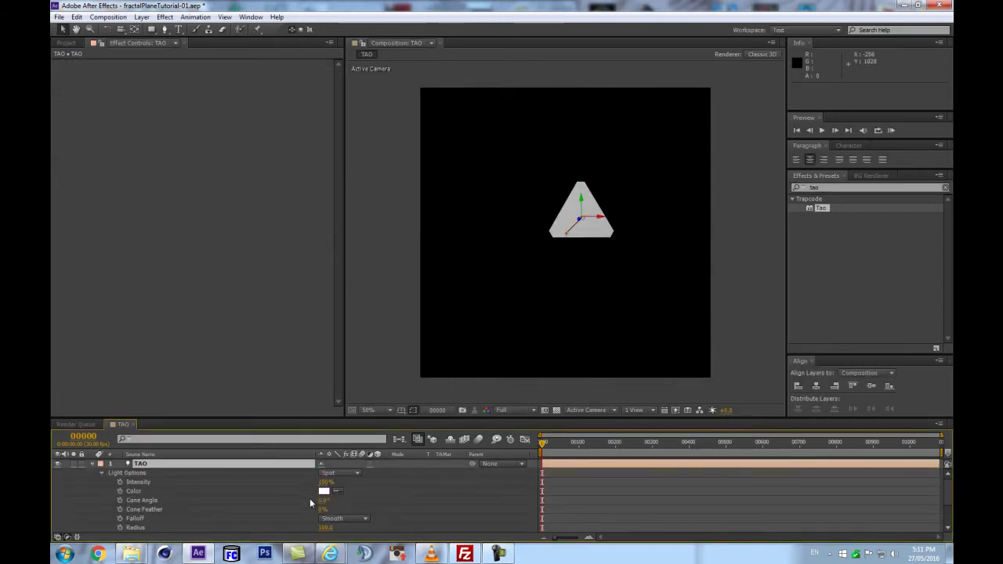
pyautogui.click(323, 492)
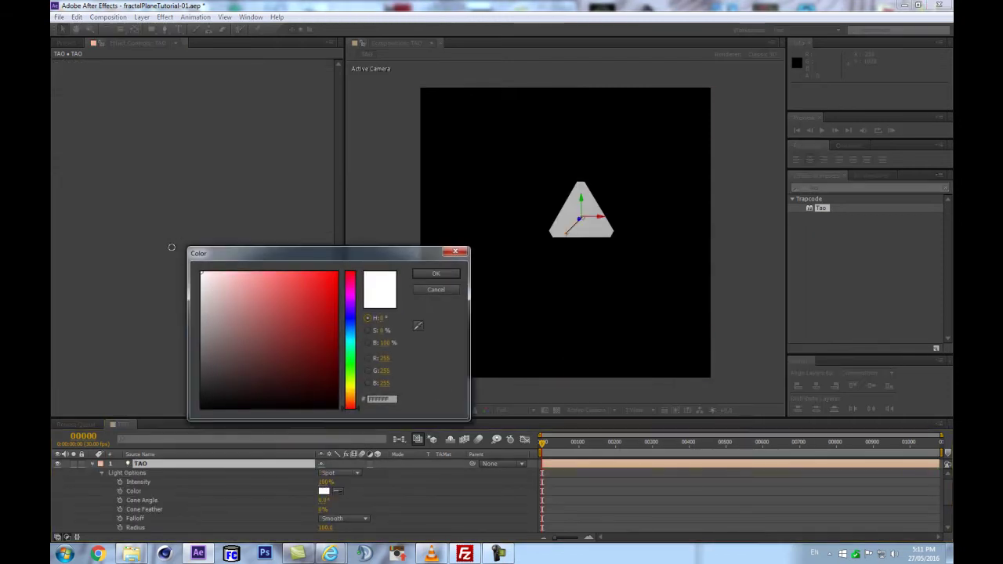
pyautogui.click(436, 273)
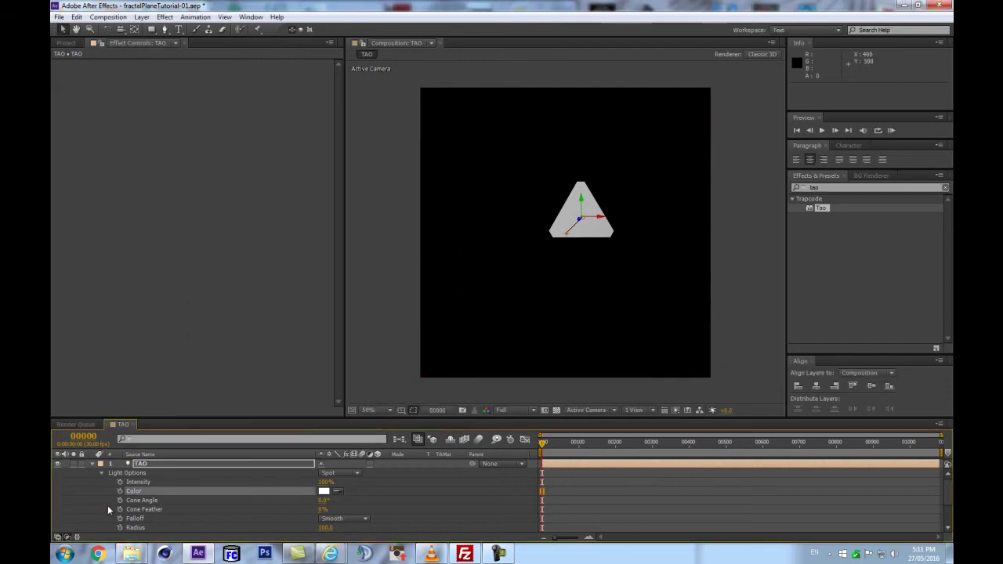
pyautogui.click(96, 471)
pyautogui.click(93, 464)
pyautogui.click(156, 510)
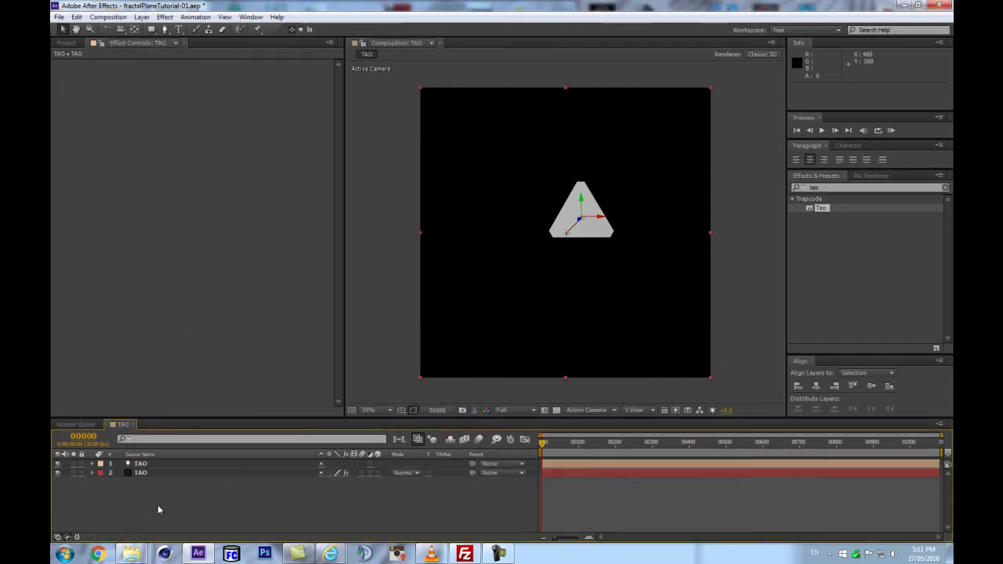
# Step: Add a null object above the TAO light layer
pyautogui.click(174, 465)
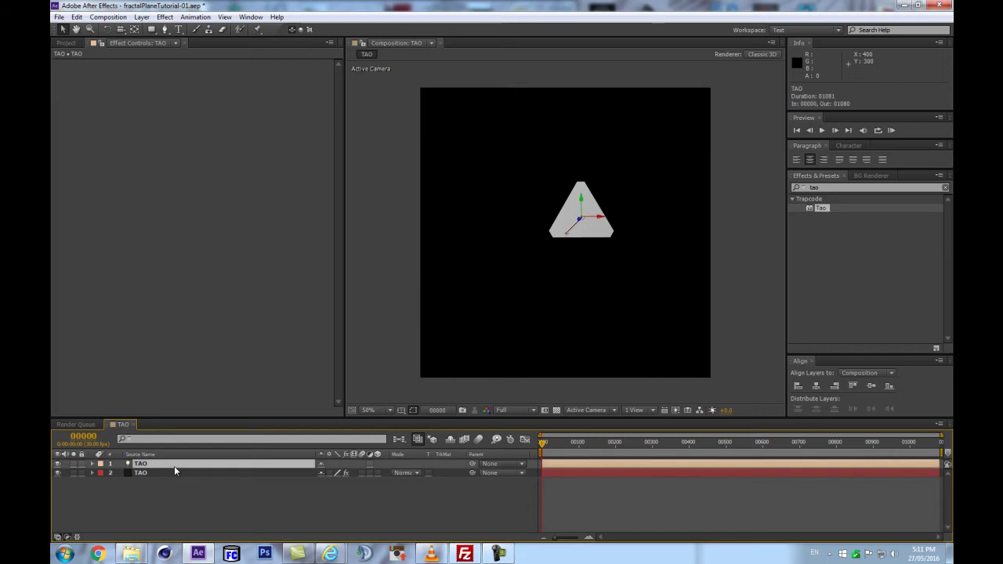
pyautogui.hotkey('ctrl', 'alt', 'shift', 'y')
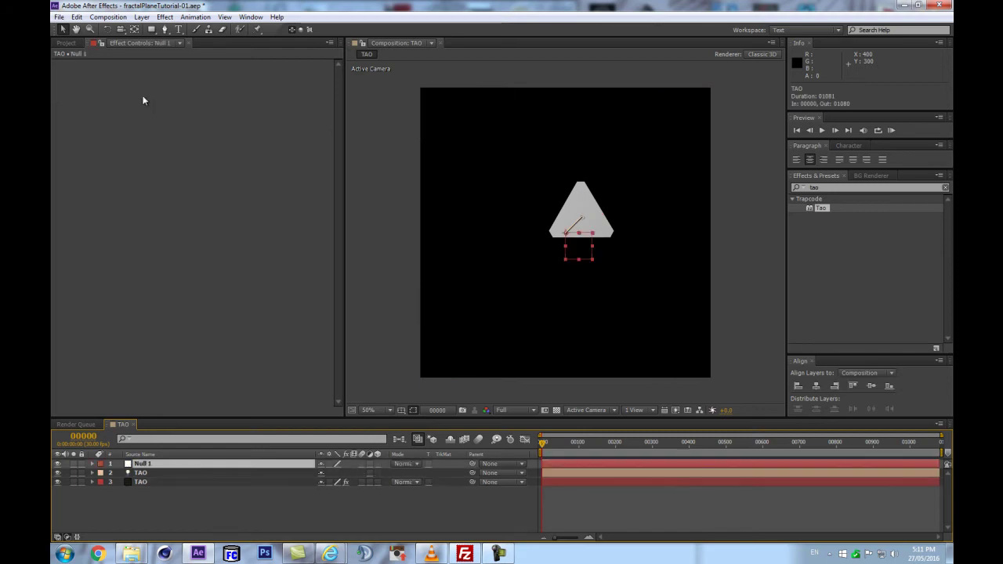
pyautogui.click(141, 16)
pyautogui.moveTo(206, 36)
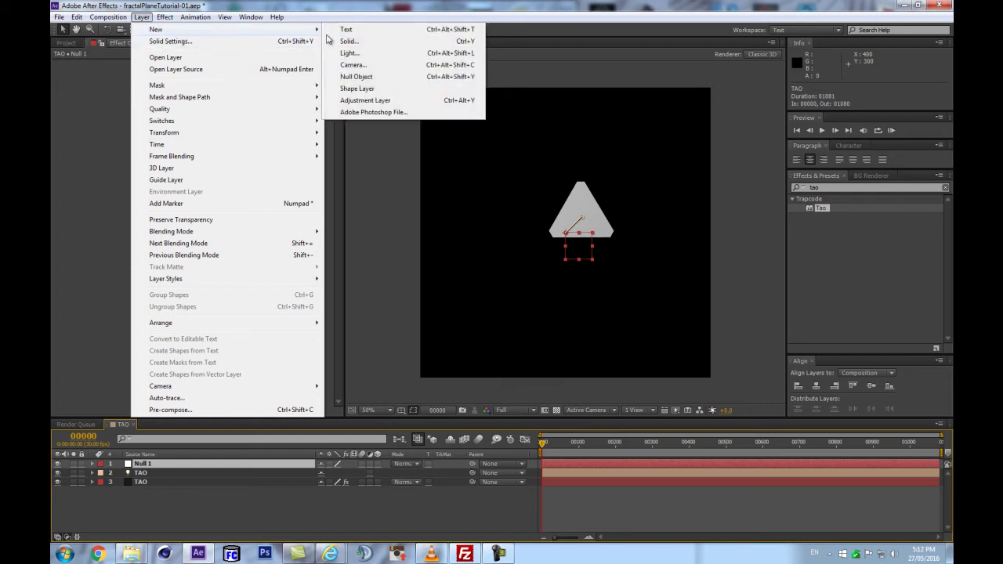
pyautogui.click(370, 77)
pyautogui.press('Delete')
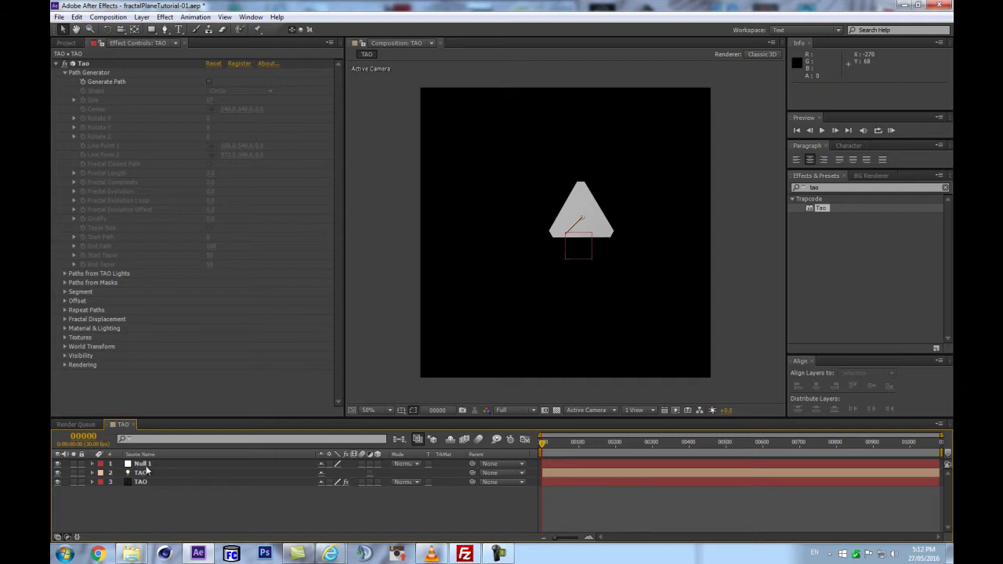
# Step: Make the Null 1 layer 3D and show its Position property
pyautogui.click(225, 461)
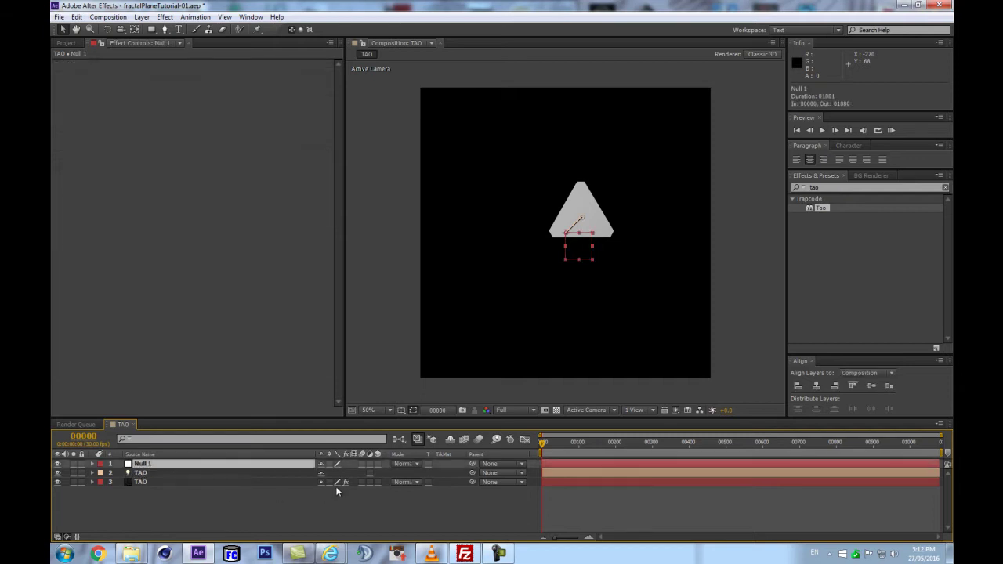
pyautogui.press('p')
pyautogui.click(378, 463)
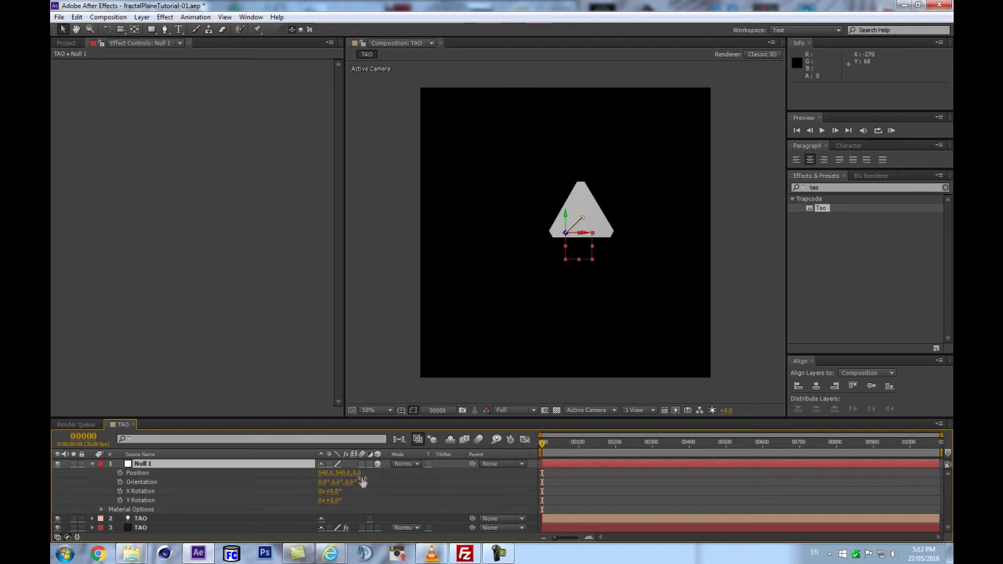
# Step: Copy the null's Position to the TAO light and show the light's Position property
pyautogui.click(157, 474)
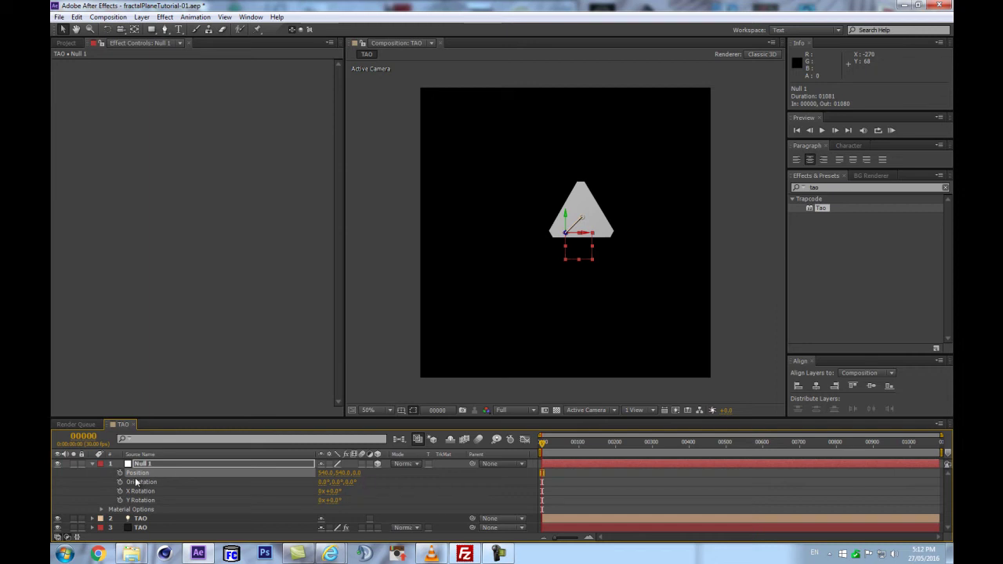
pyautogui.click(153, 519)
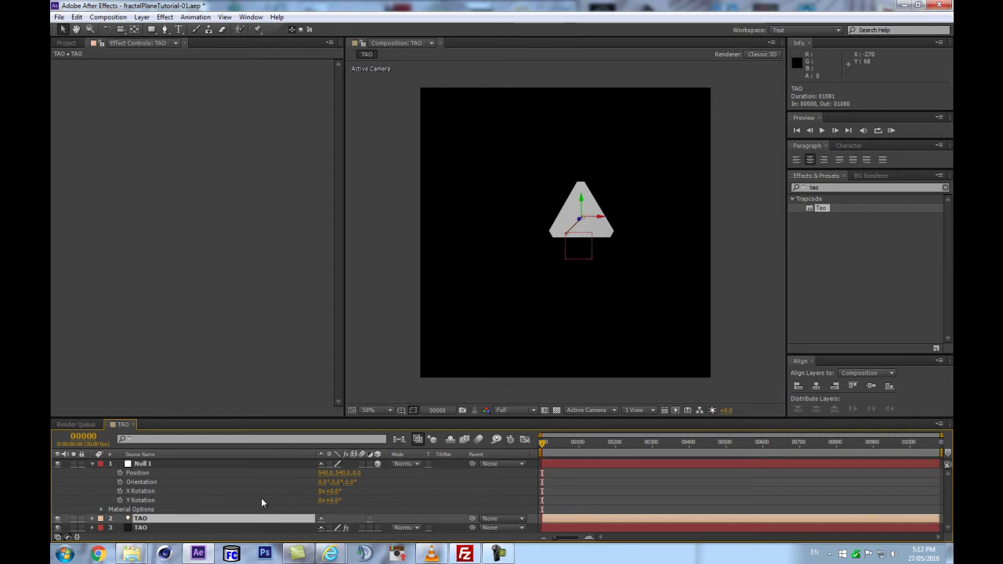
pyautogui.press('Return')
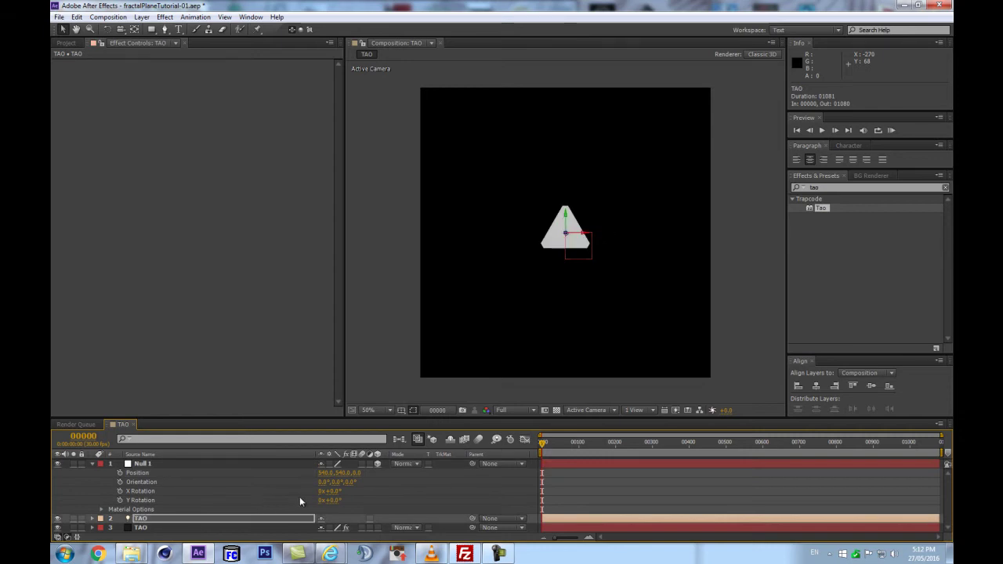
pyautogui.press('p')
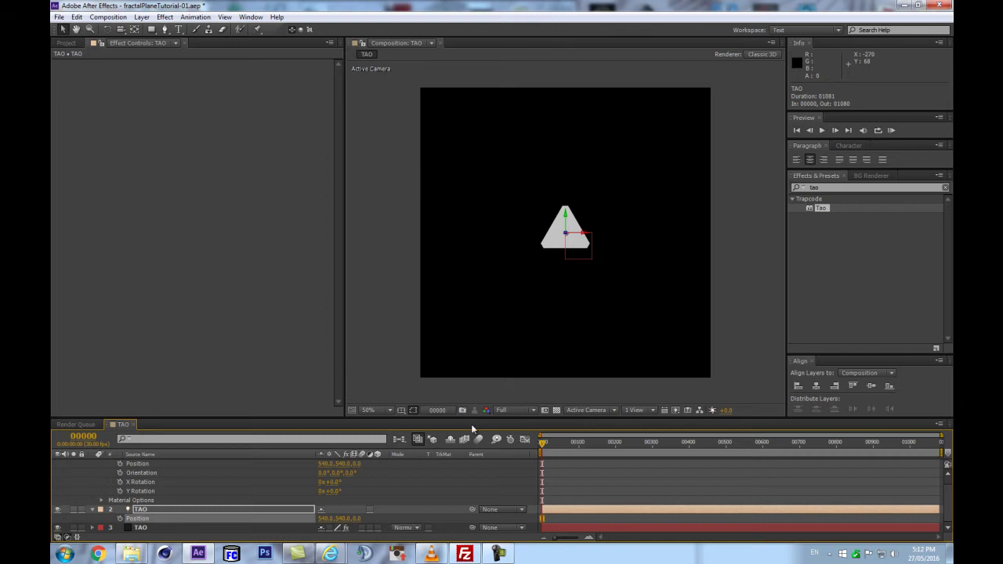
pyautogui.scroll(1, 278, 519)
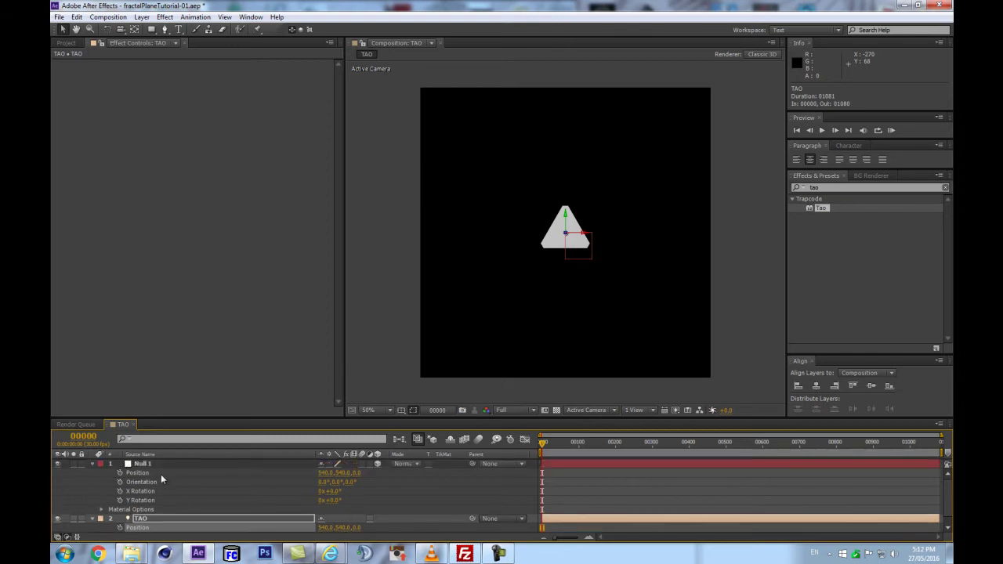
# Step: Give the Null 1 layer and the TAO light layer an orange label color
pyautogui.click(110, 464)
pyautogui.keyDown('shift'); pyautogui.click(106, 519); pyautogui.keyUp('shift')
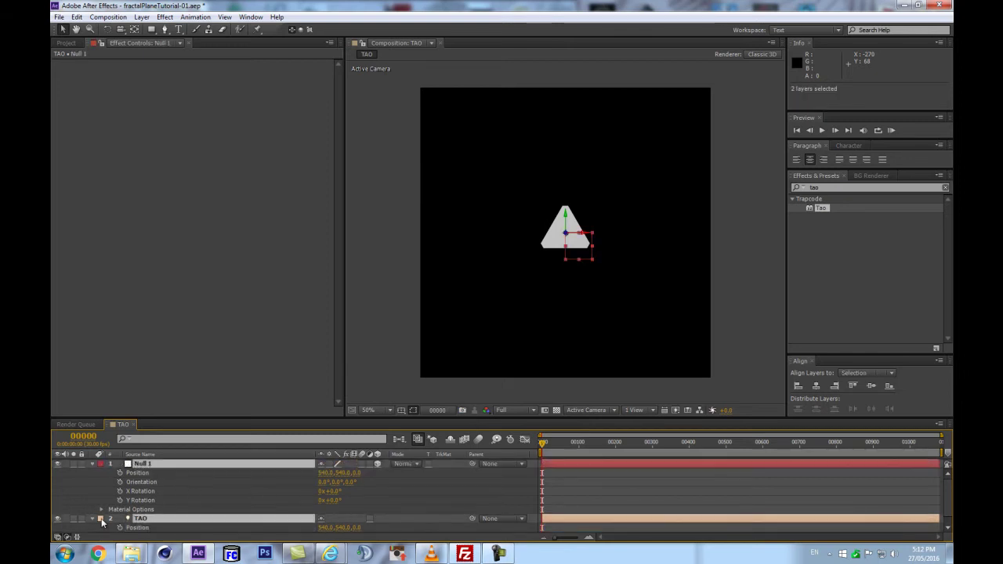
pyautogui.click(102, 524)
pyautogui.click(130, 462)
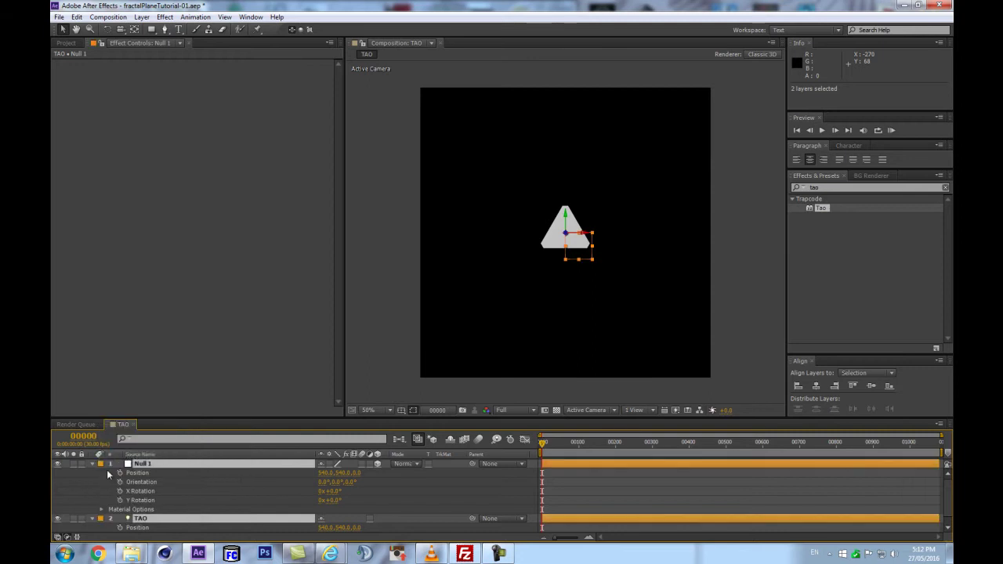
# Step: Collapse the layer properties, rename the Null 1 layer to Settings, and parent the TAO light to it
pyautogui.click(92, 463)
pyautogui.press('Return')
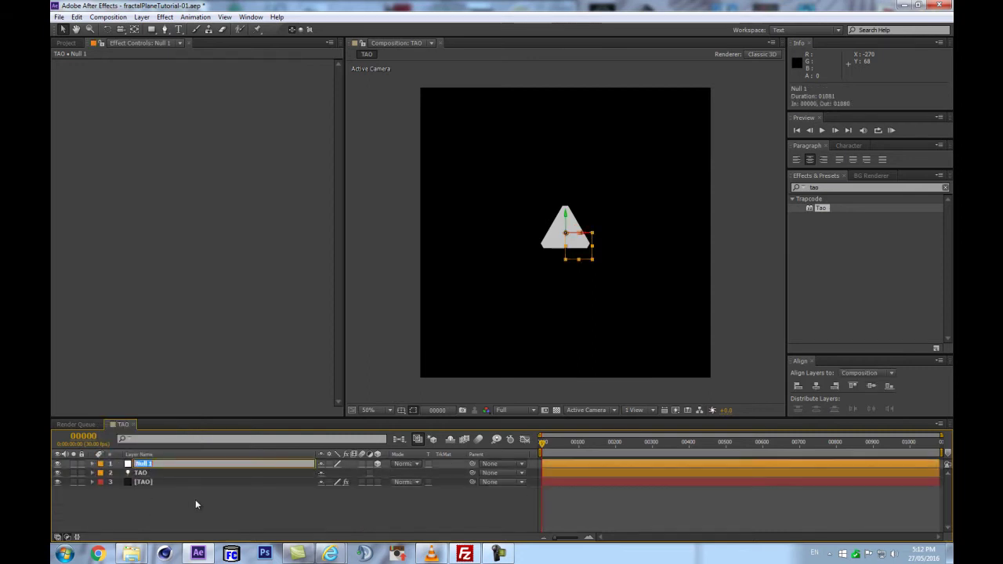
pyautogui.write('Settings')
pyautogui.press('Return')
pyautogui.click(243, 471)
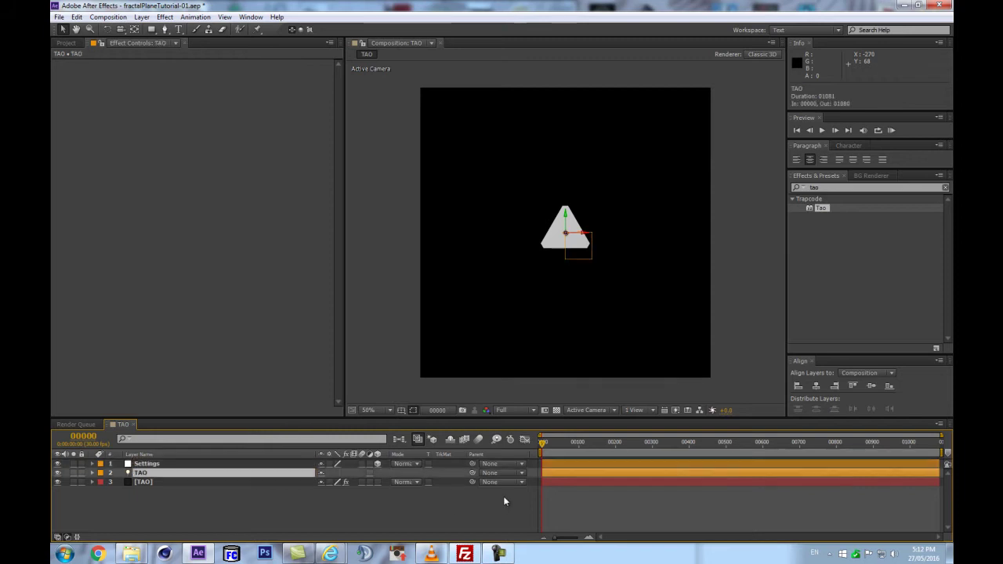
pyautogui.moveTo(473, 472); pyautogui.dragTo(194, 463)
pyautogui.click(146, 474)
pyautogui.press('Return')
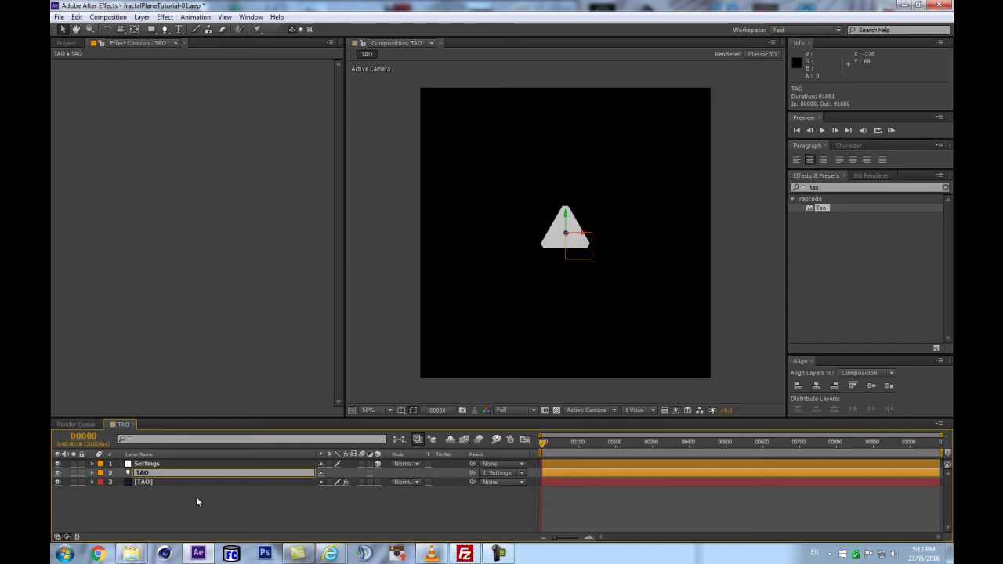
pyautogui.click(172, 489)
# Step: Set the TAO light's Auto-Orientation to Off
pyautogui.rightClick(159, 475)
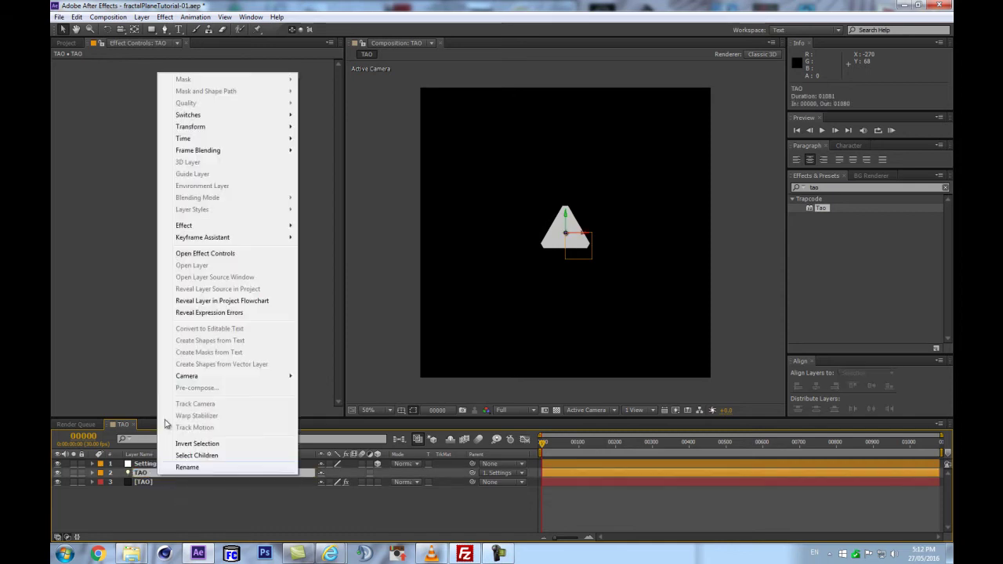
pyautogui.moveTo(206, 127)
pyautogui.click(333, 298)
pyautogui.click(79, 39)
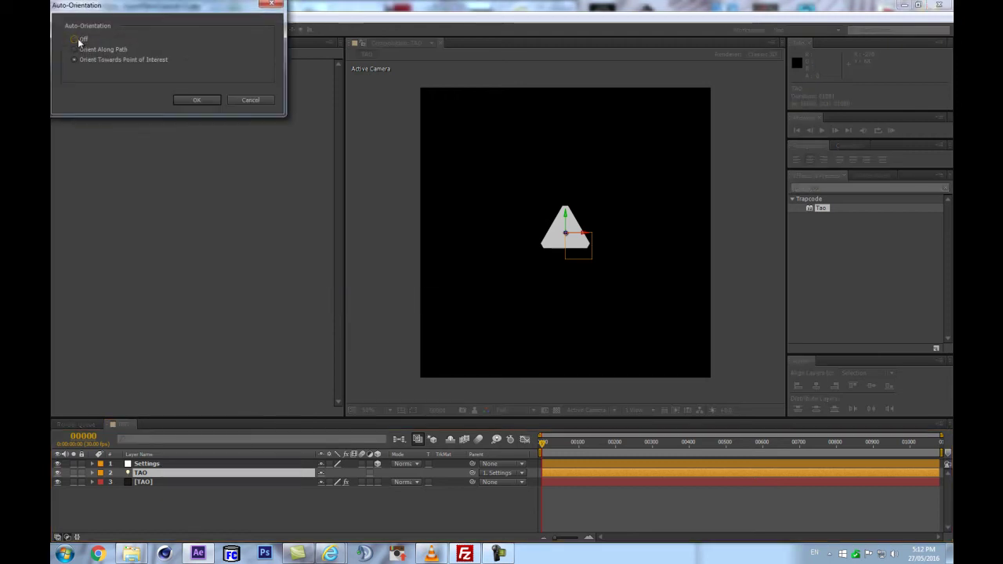
pyautogui.click(192, 100)
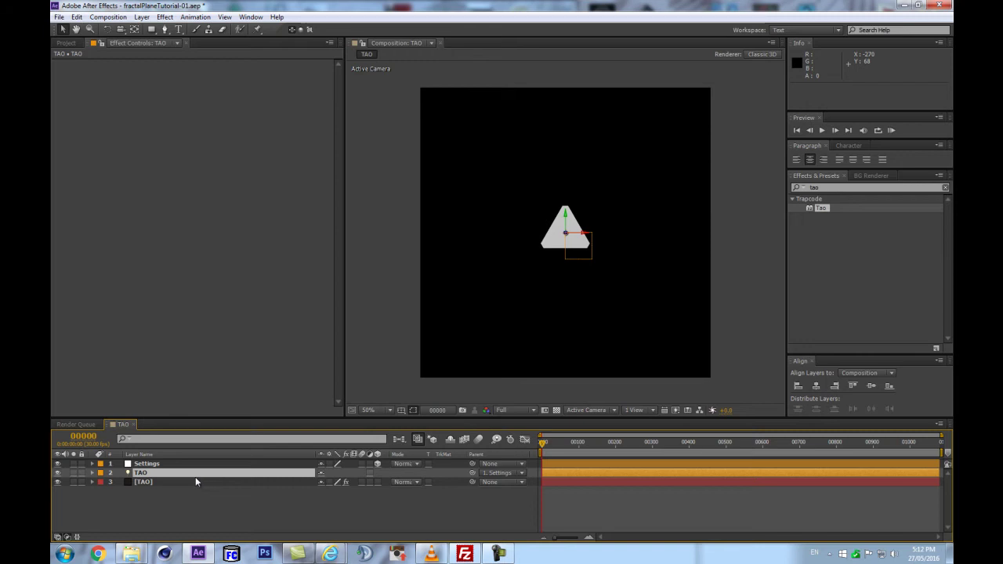
# Step: Rename the TAO light layer to "TAO sid:004"
pyautogui.press('Return')
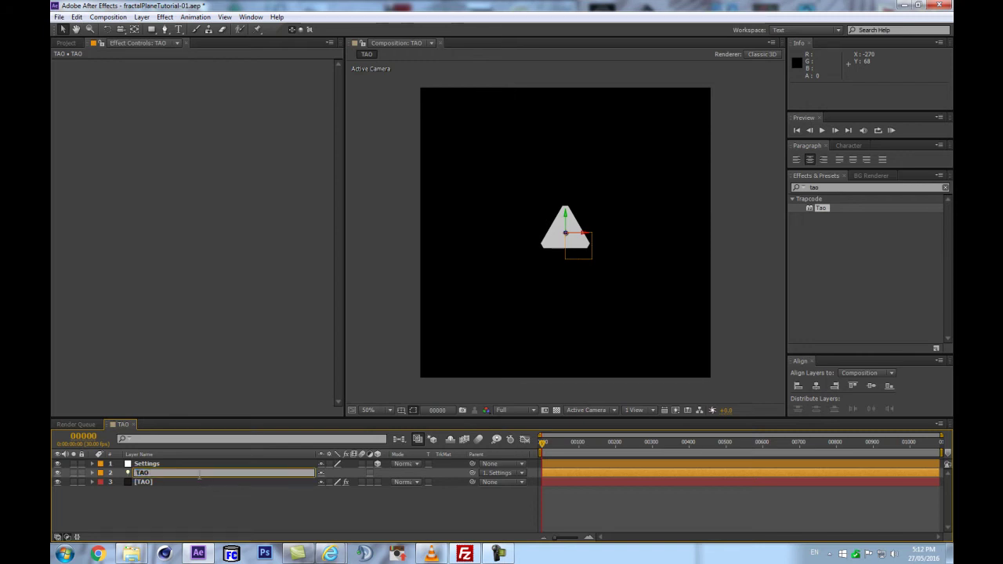
pyautogui.write('sid:004')
pyautogui.press('Return')
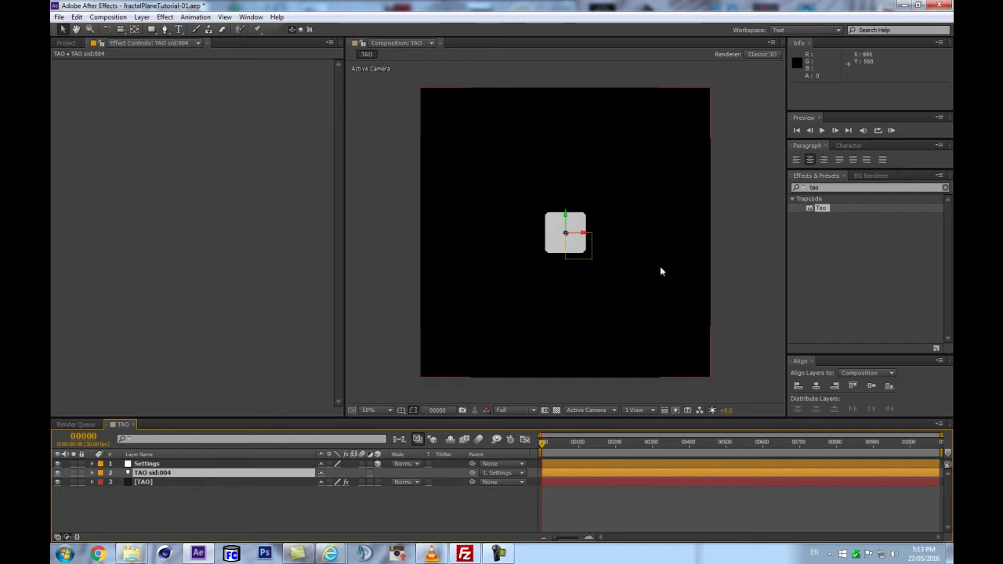
# Step: Turn off Chamfer in the Segment settings of the Tao effect and inspect the square up close
pyautogui.click(223, 482)
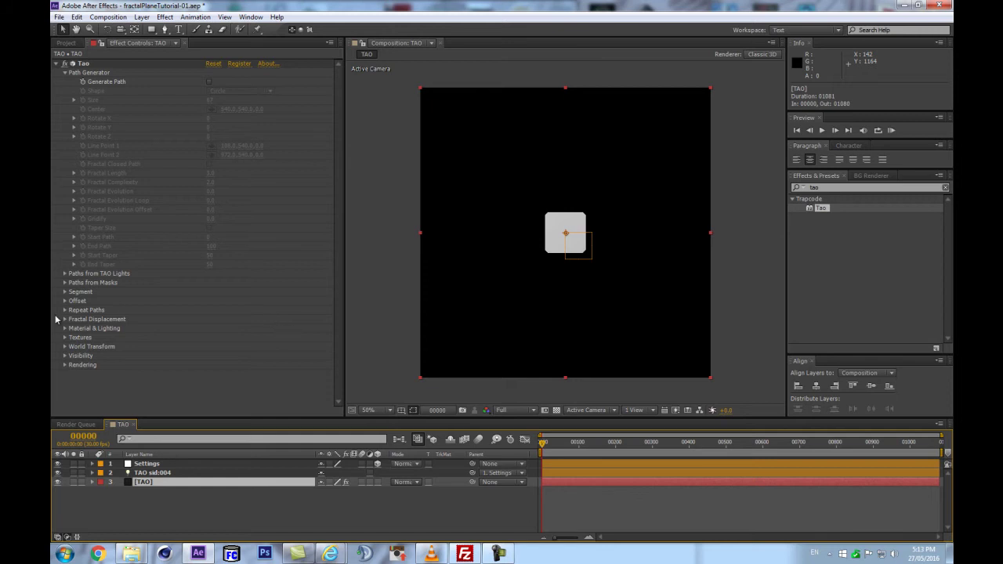
pyautogui.click(65, 291)
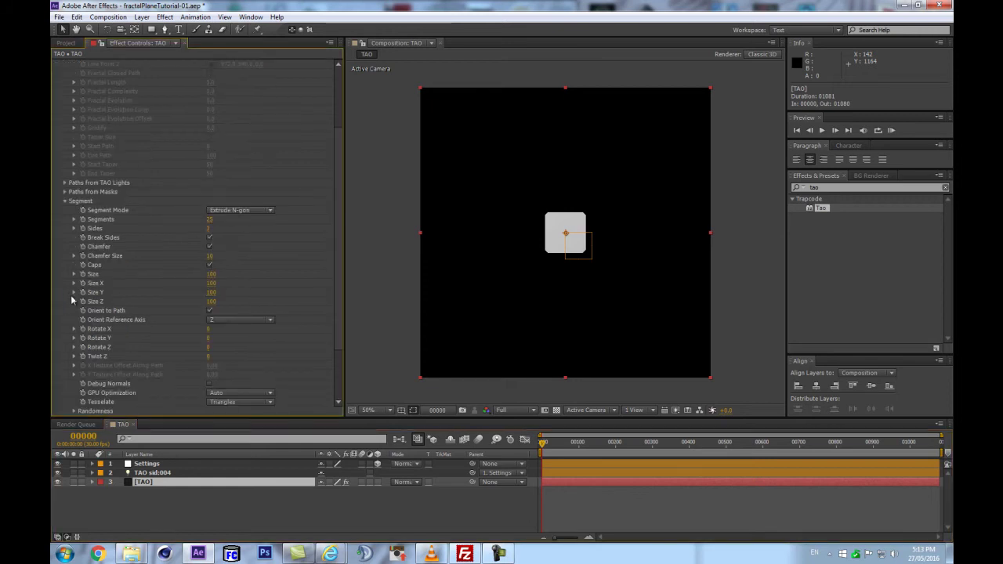
pyautogui.click(209, 247)
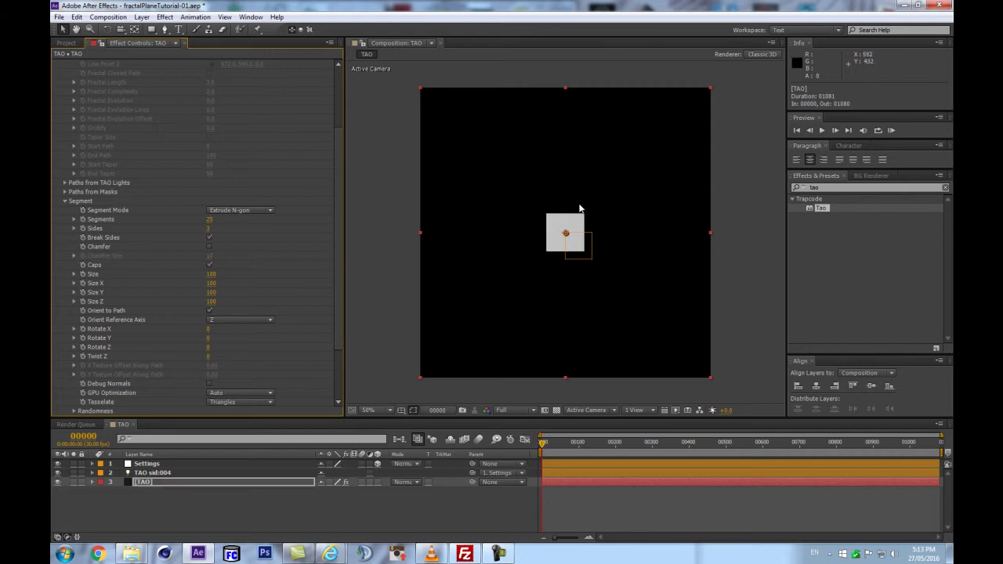
pyautogui.press('.')
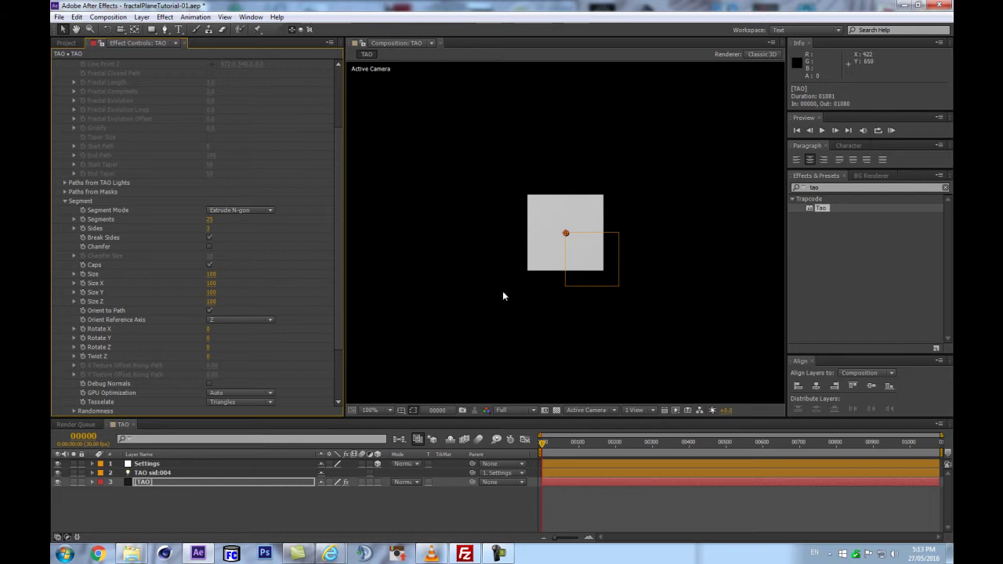
pyautogui.press(',')
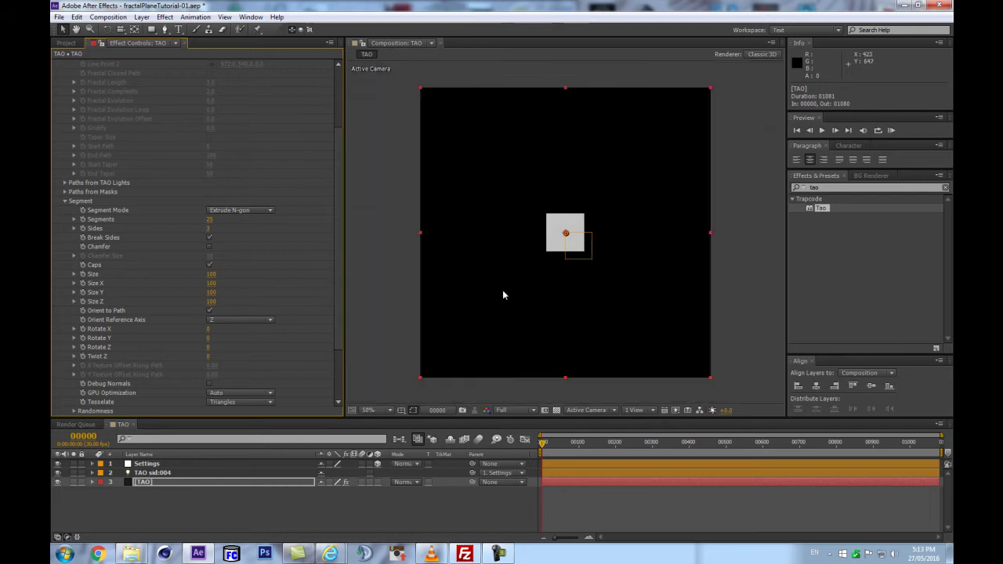
# Step: Keyframe the TAO sid:004 light's Position at frame 0 and at frame 300
pyautogui.click(157, 475)
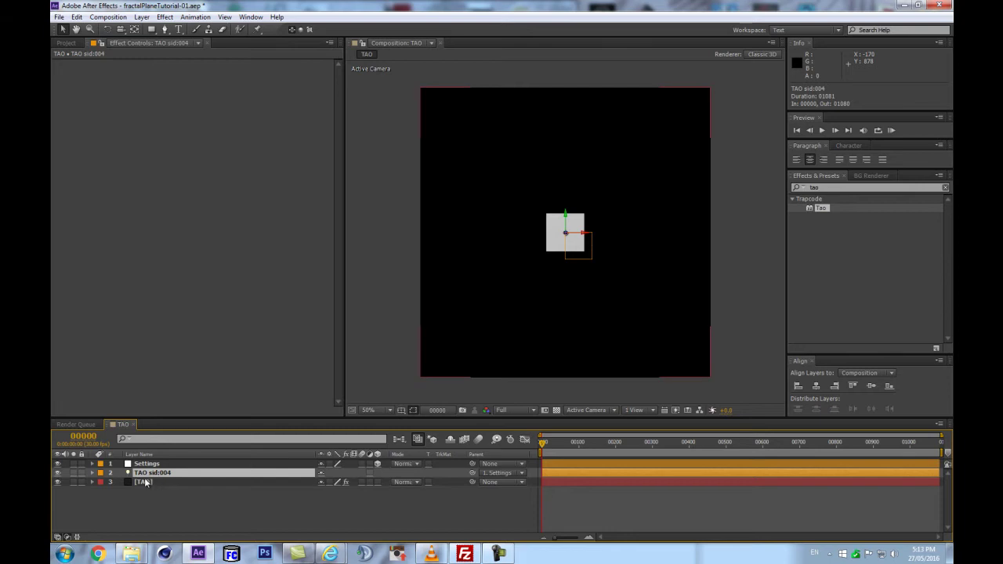
pyautogui.click(144, 480)
pyautogui.click(151, 476)
pyautogui.press('p')
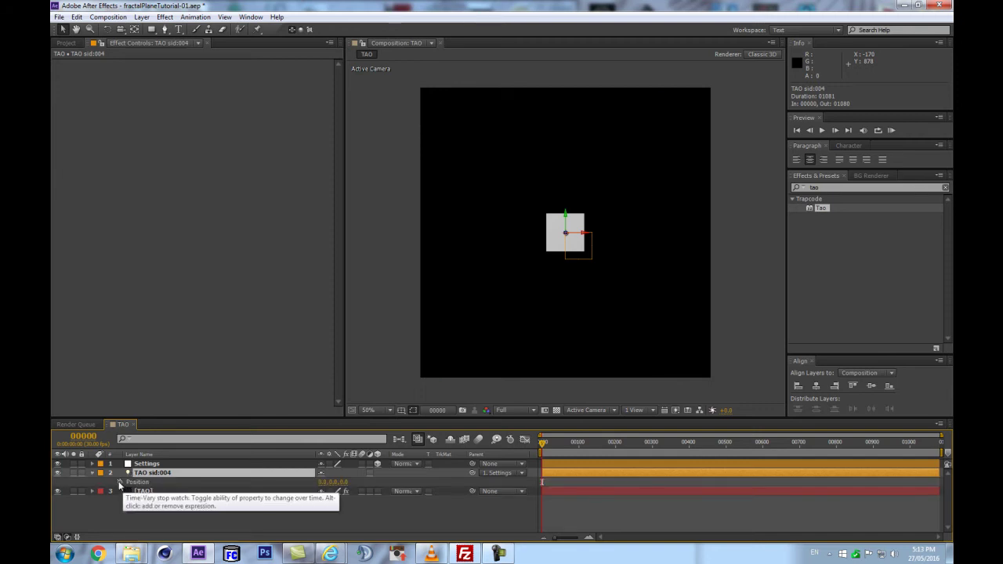
pyautogui.click(120, 481)
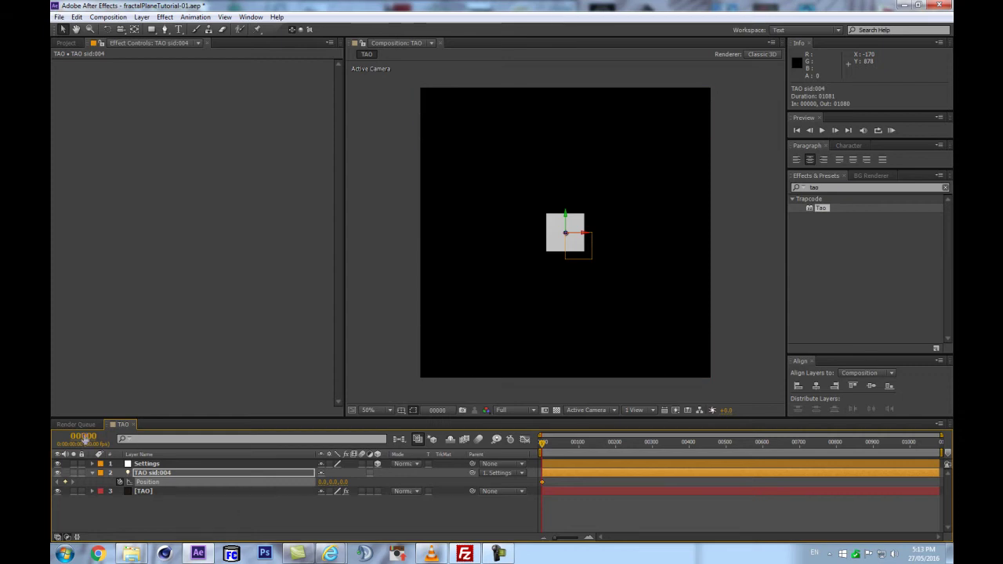
pyautogui.click(84, 438)
pyautogui.write('300')
pyautogui.press('Return')
# Step: Show the Paths from TAO Lights settings of the Tao effect and check them against the light's keyframes
pyautogui.click(160, 491)
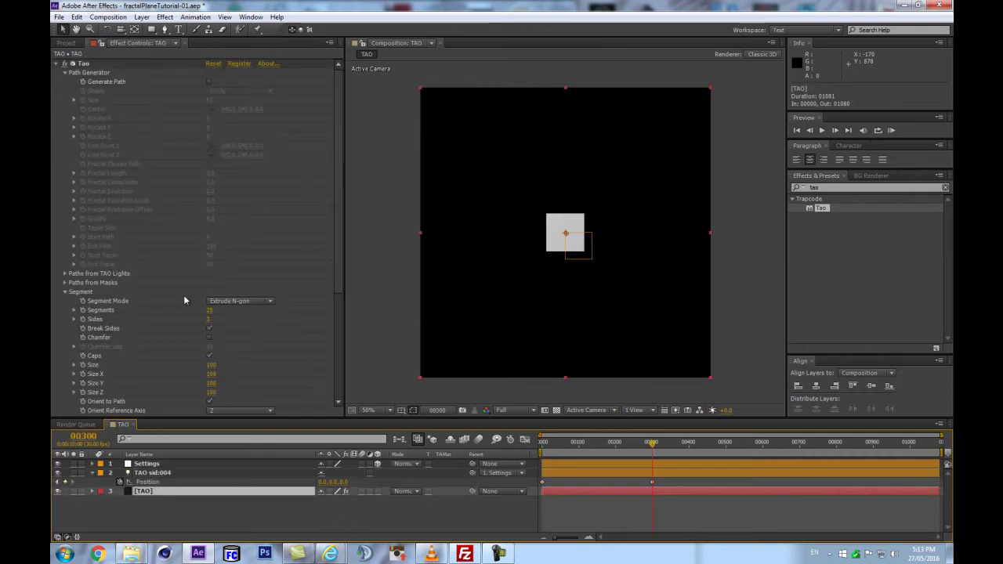
pyautogui.click(65, 274)
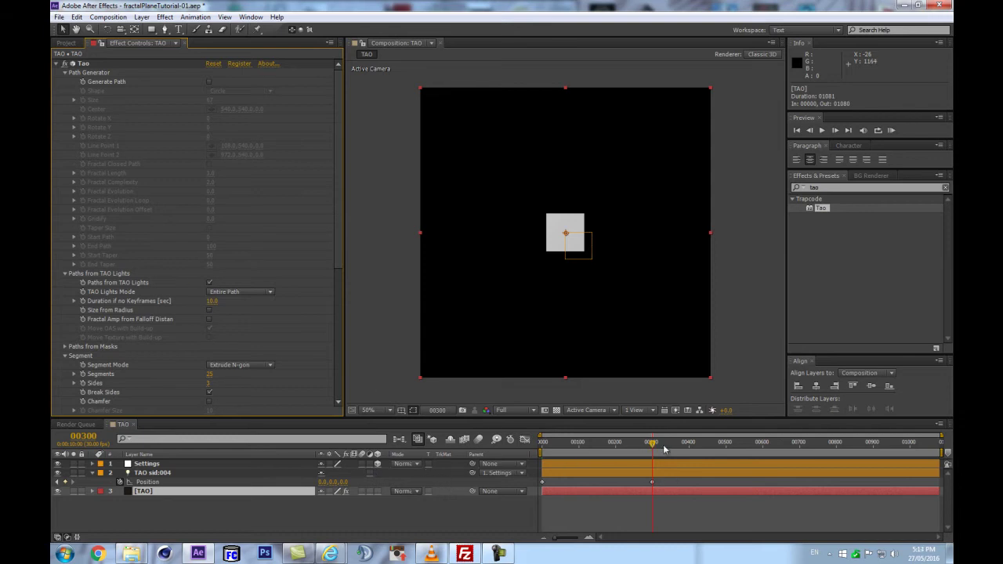
pyautogui.moveTo(652, 442)
pyautogui.mouseDown()
pyautogui.moveTo(557, 441)
pyautogui.moveTo(598, 433)
pyautogui.moveTo(651, 443)
pyautogui.mouseUp()
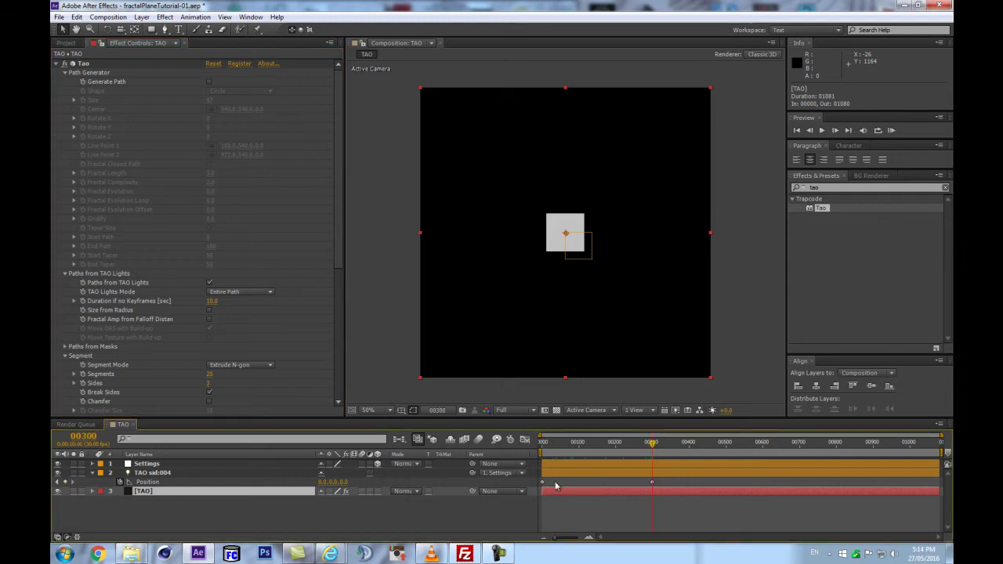
# Step: Comment the composition marker at frame 300 with "end geometry creation"
pyautogui.doubleClick(654, 455)
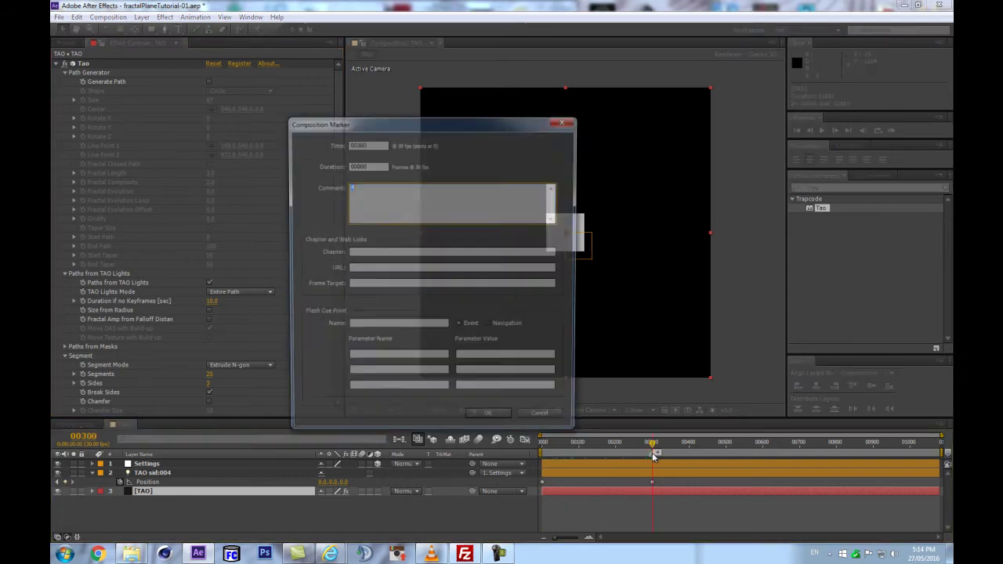
pyautogui.write('end')
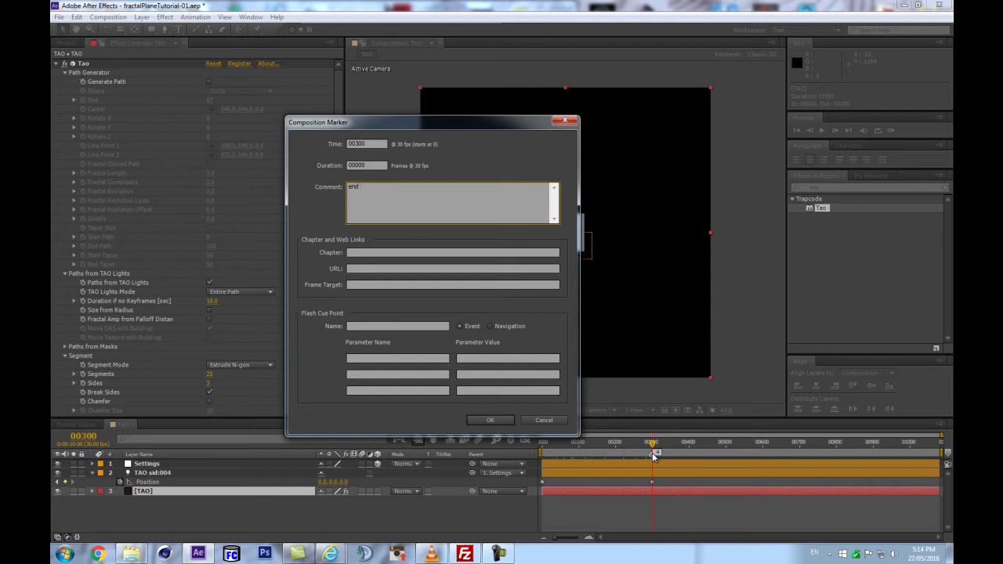
pyautogui.write(' geometry creation')
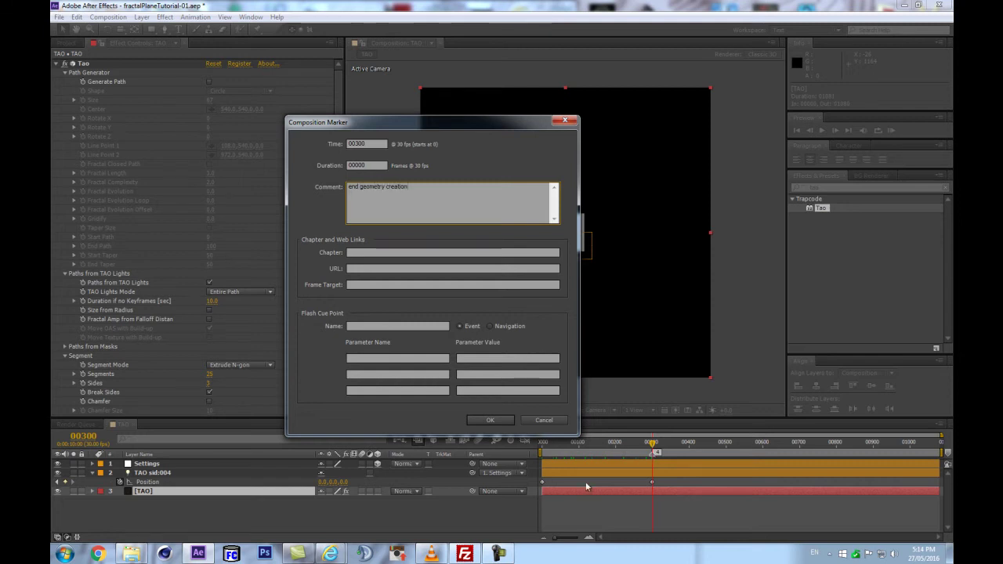
pyautogui.click(490, 420)
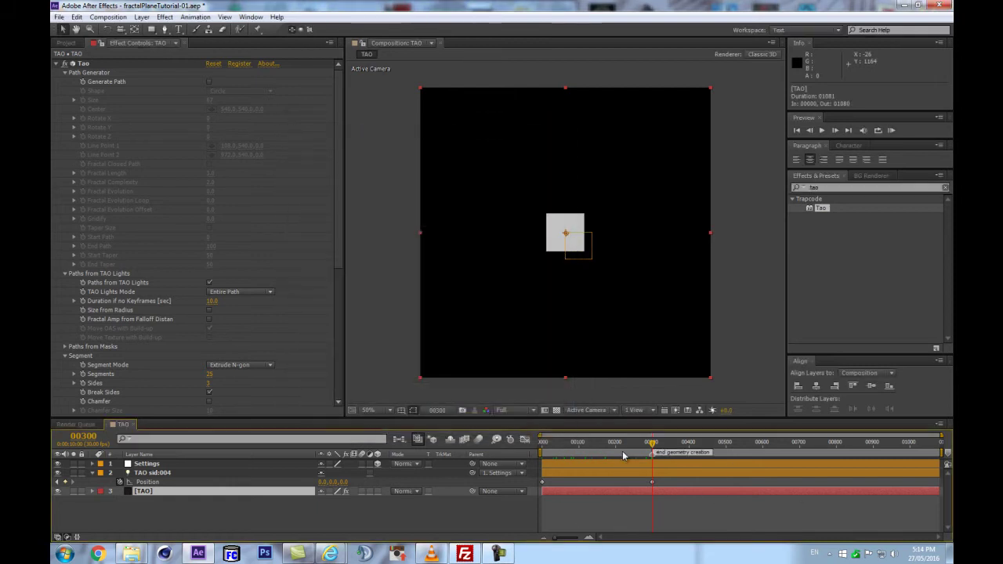
# Step: Set the TAO sid:004 light's Z position to -1500 at frame 0
pyautogui.moveTo(652, 445); pyautogui.dragTo(485, 452)
pyautogui.moveTo(347, 482); pyautogui.dragTo(216, 496)
pyautogui.moveTo(352, 482); pyautogui.dragTo(284, 477)
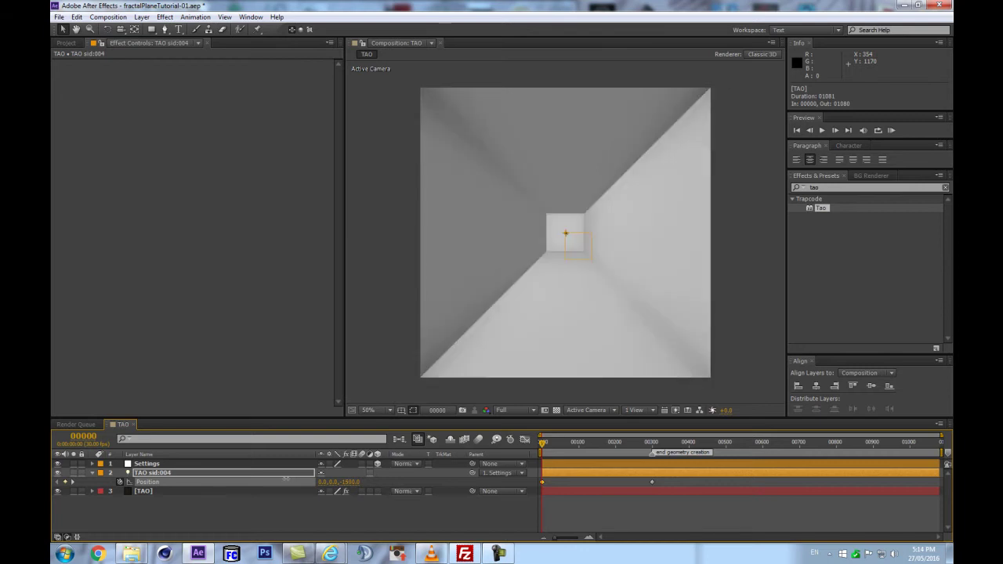
pyautogui.click(352, 482)
# Step: Time-reverse the light's Position keyframes
pyautogui.rightClick(542, 482)
pyautogui.moveTo(568, 481)
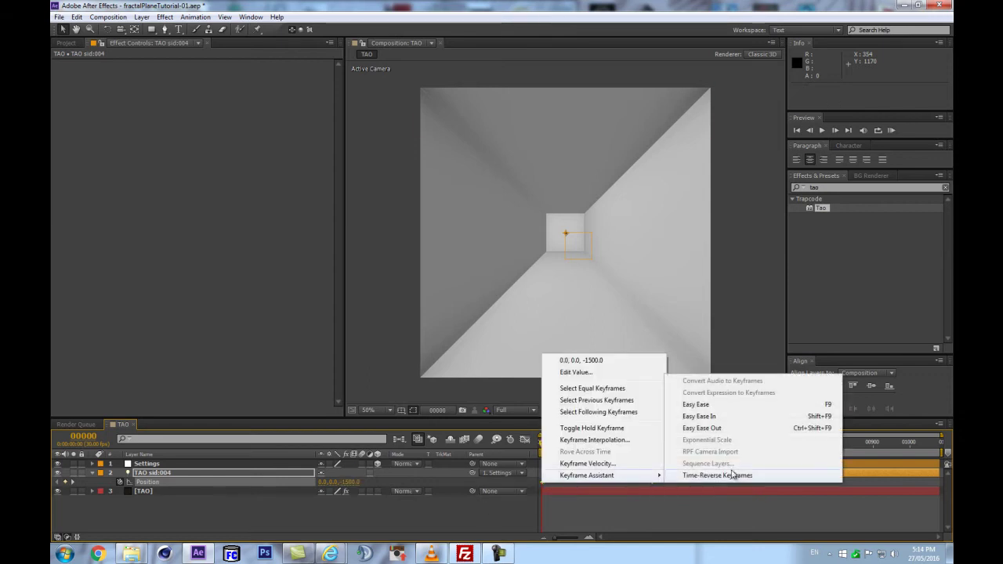
pyautogui.click(726, 476)
pyautogui.click(465, 520)
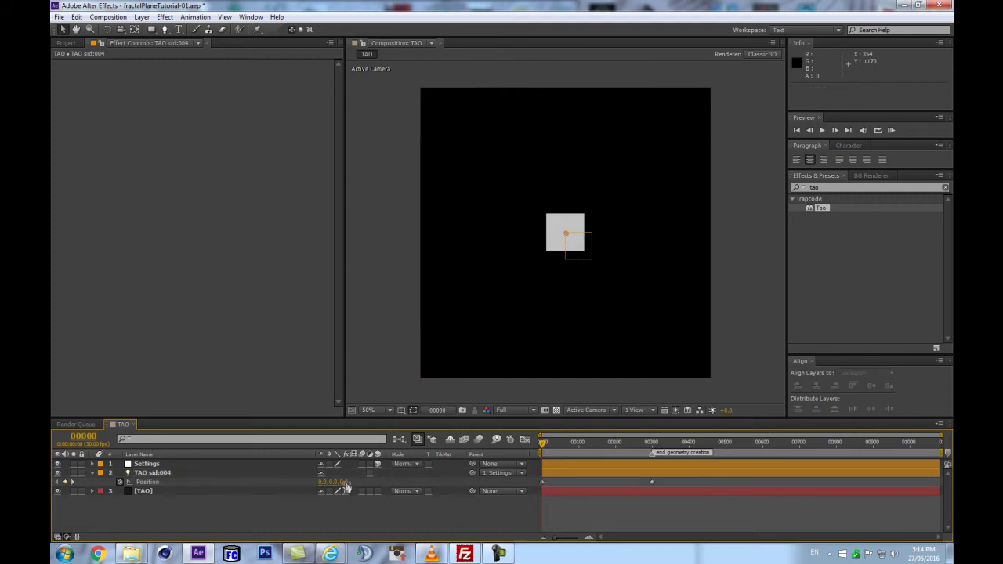
# Step: Set the light's Z position to 1500 at frame 0 and check the keyframe at frame 300
pyautogui.moveTo(346, 482); pyautogui.dragTo(500, 462)
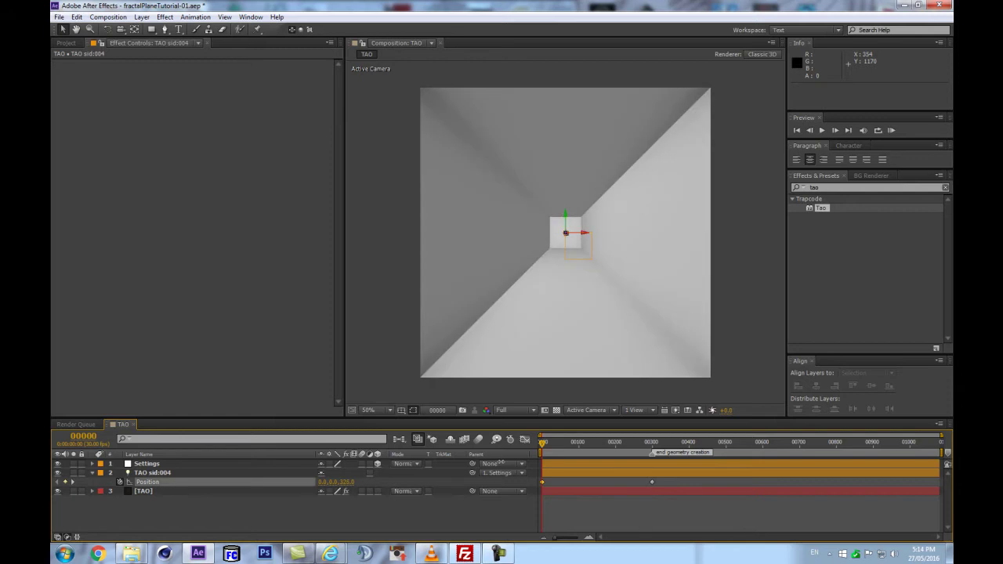
pyautogui.click(651, 443)
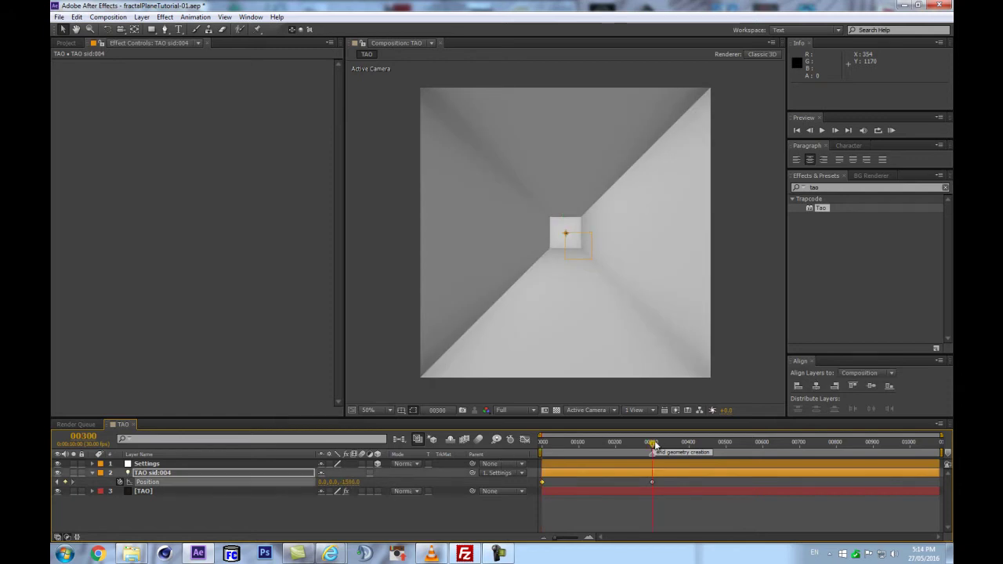
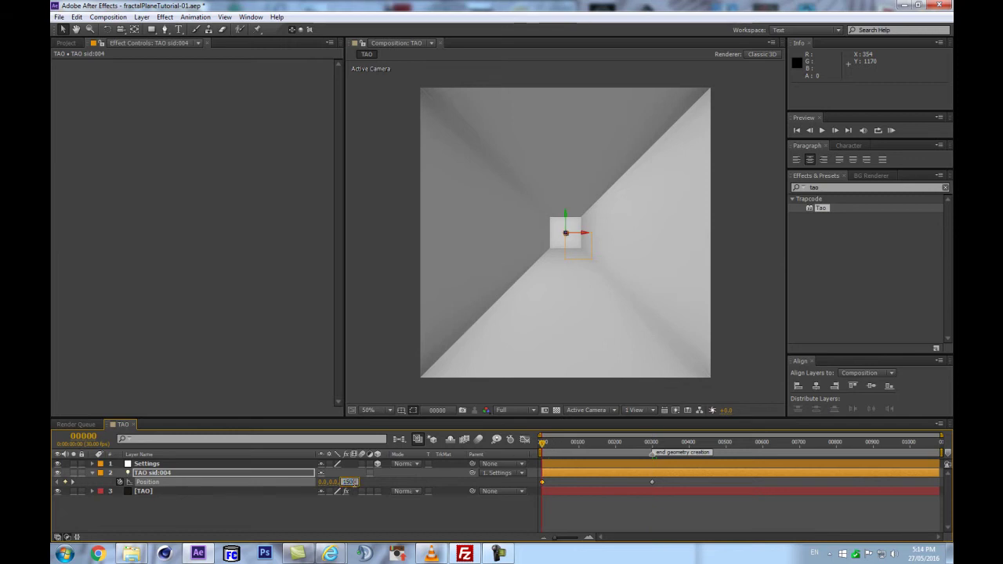
pyautogui.press('Return')
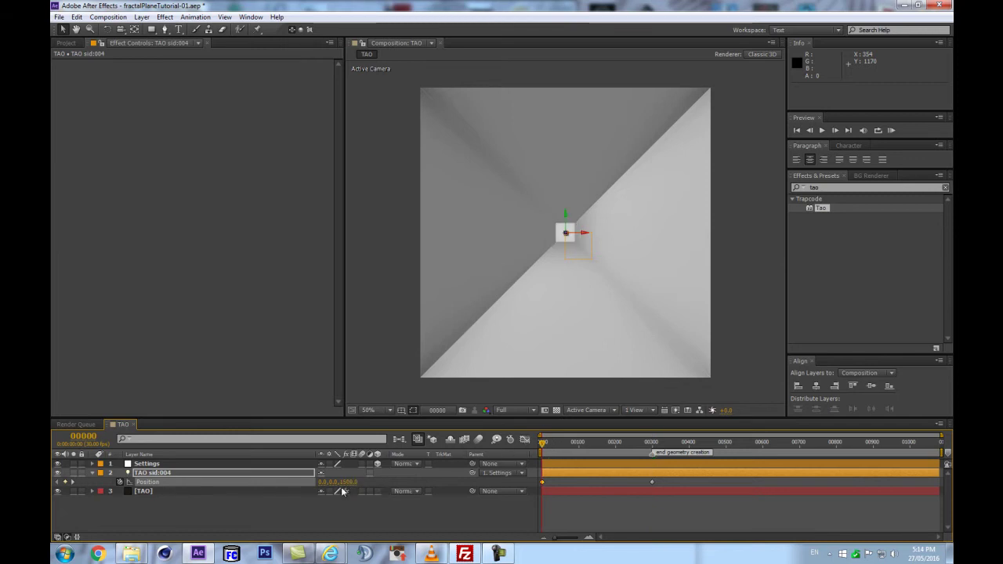
pyautogui.moveTo(549, 445)
pyautogui.mouseDown()
pyautogui.moveTo(650, 442)
pyautogui.moveTo(540, 443)
pyautogui.mouseUp()
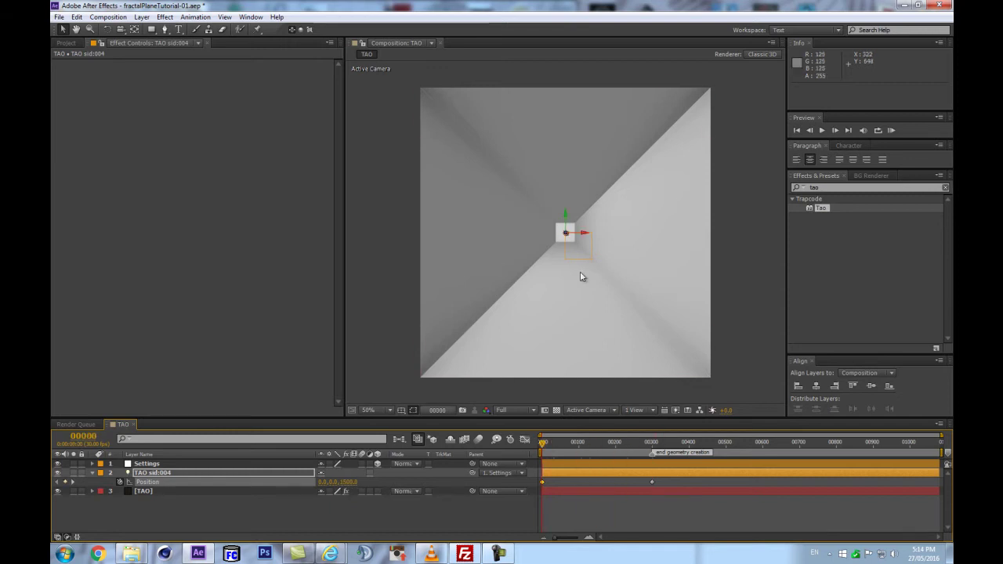
# Step: Add a new camera with the default settings above the Settings layer
pyautogui.click(176, 464)
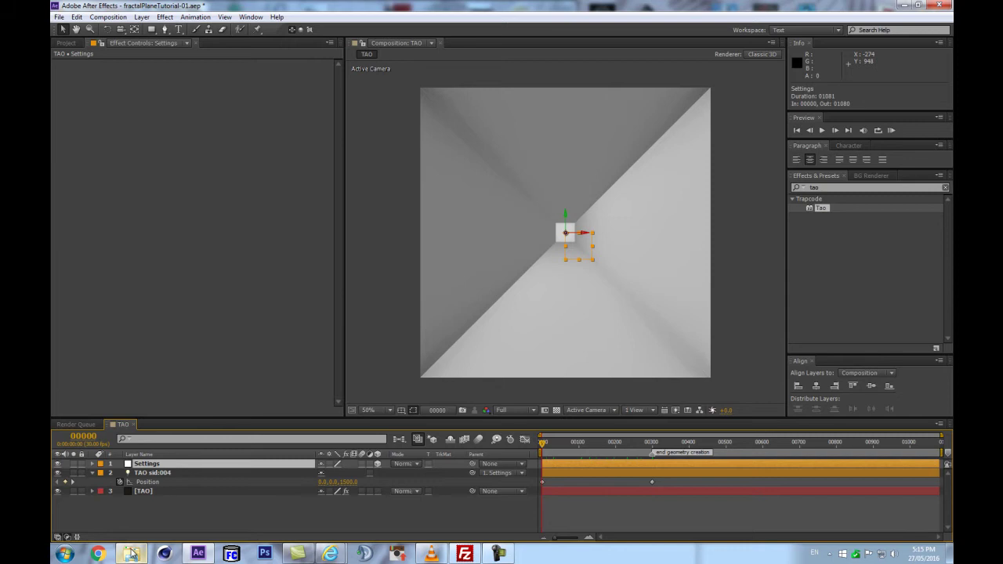
pyautogui.hotkey('ctrl', 'alt', 'shift', 'c')
pyautogui.press('Return')
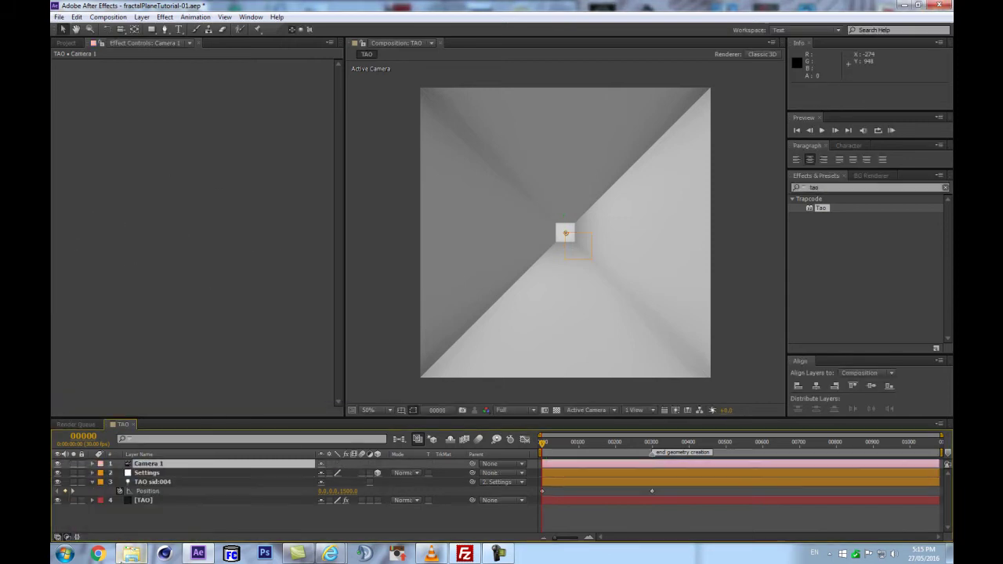
# Step: Add a null object named Dolly to the composition and give it a pink label
pyautogui.hotkey('ctrl', 'alt', 'shift', 'y')
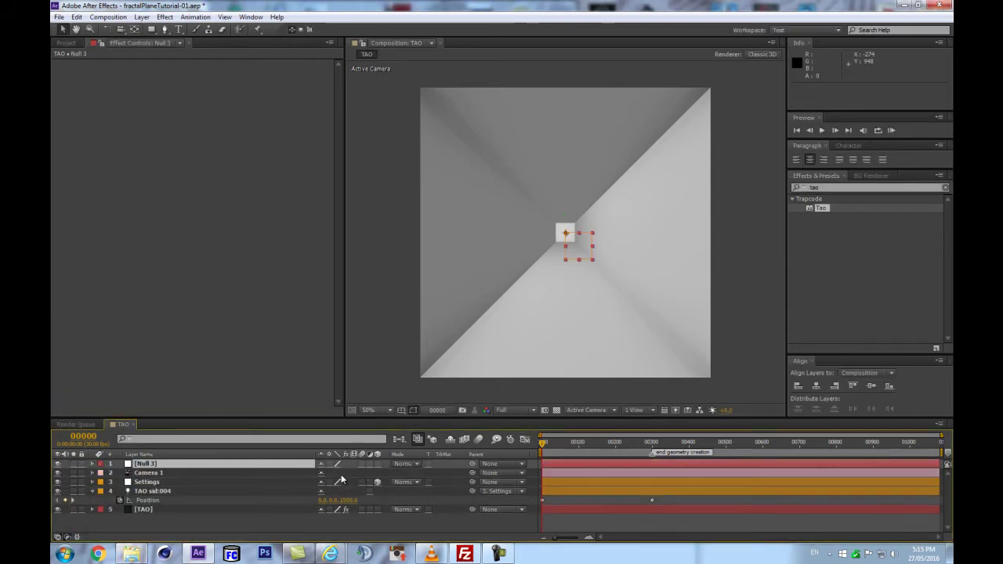
pyautogui.press('Return')
pyautogui.write('Dolly')
pyautogui.press('Return')
pyautogui.click(100, 464)
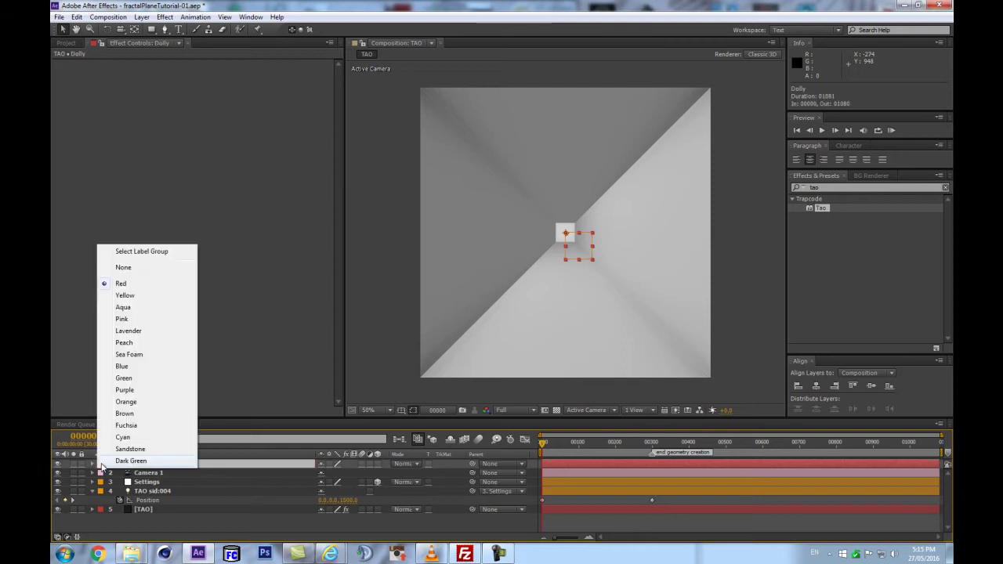
pyautogui.click(122, 319)
# Step: Make the Dolly null a 3D layer and parent Camera 1 to it
pyautogui.click(377, 464)
pyautogui.moveTo(472, 472); pyautogui.dragTo(180, 465)
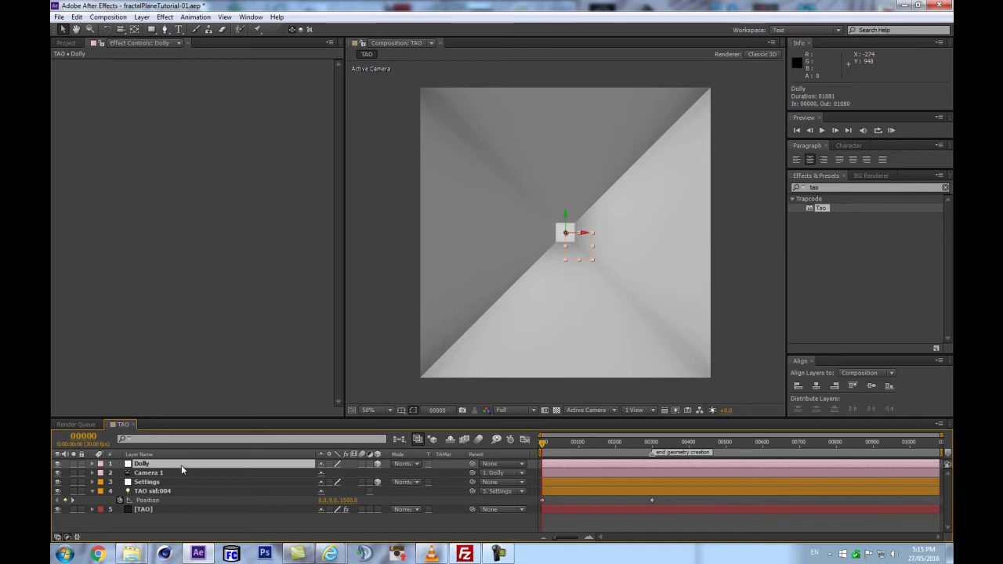
# Step: Set the Dolly null's X Rotation to -90°, then collapse its properties
pyautogui.press('r')
pyautogui.moveTo(340, 482); pyautogui.dragTo(299, 482)
pyautogui.click(338, 483)
pyautogui.write('-90')
pyautogui.press('Return')
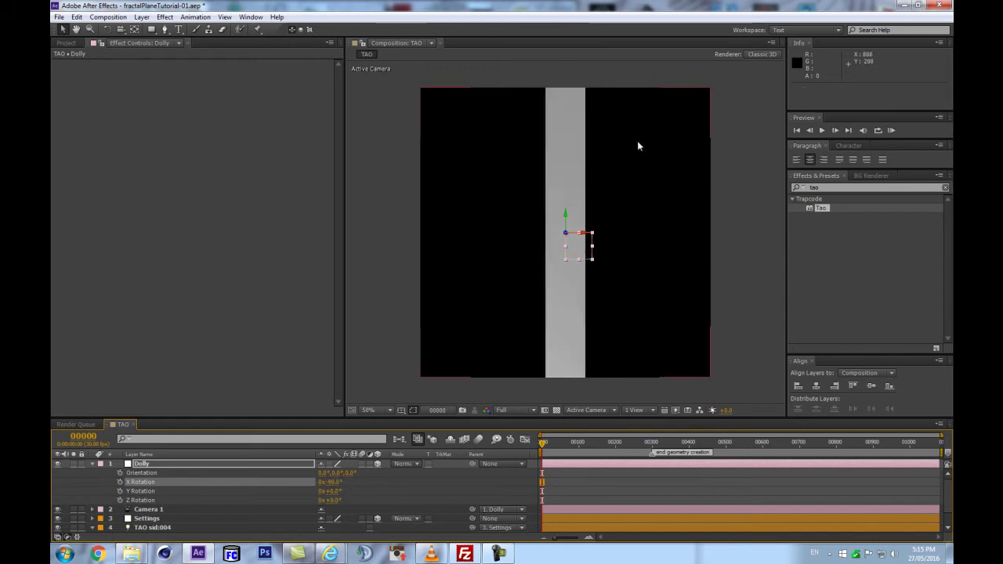
pyautogui.click(102, 475)
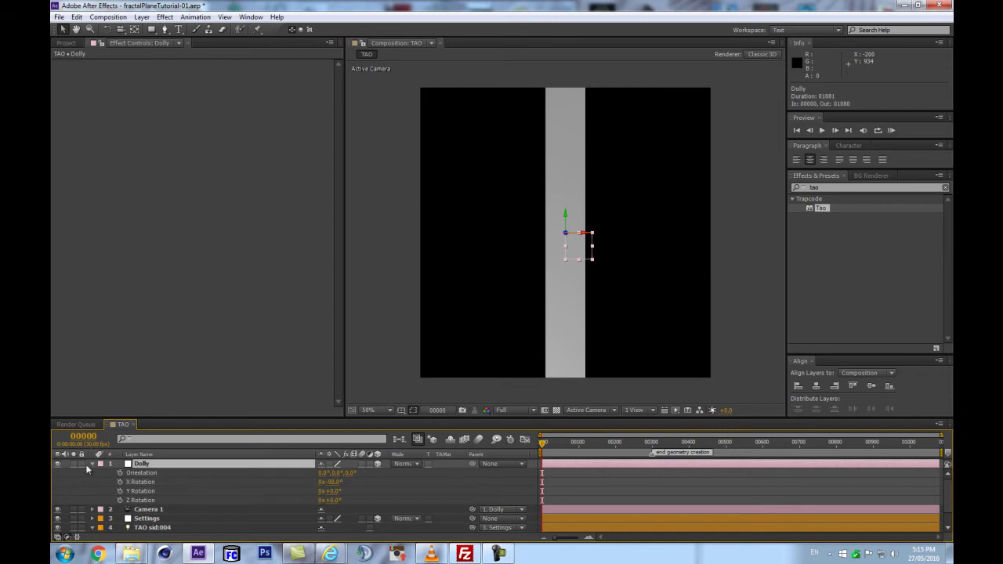
pyautogui.click(93, 464)
# Step: Enable Size from Radius and Fractal Amp from Falloff Distance for the TAO effect's light paths
pyautogui.click(151, 481)
pyautogui.click(152, 491)
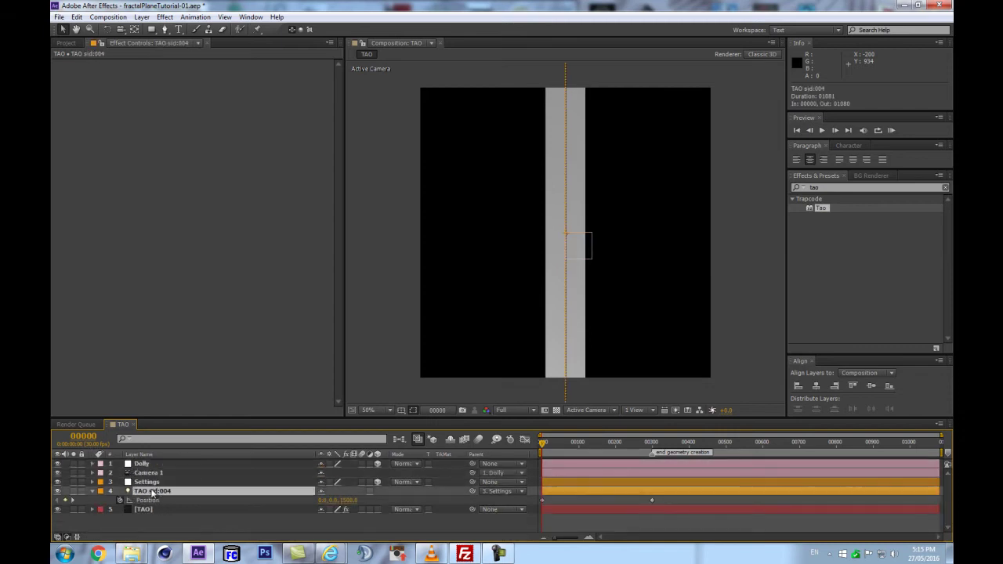
pyautogui.click(93, 492)
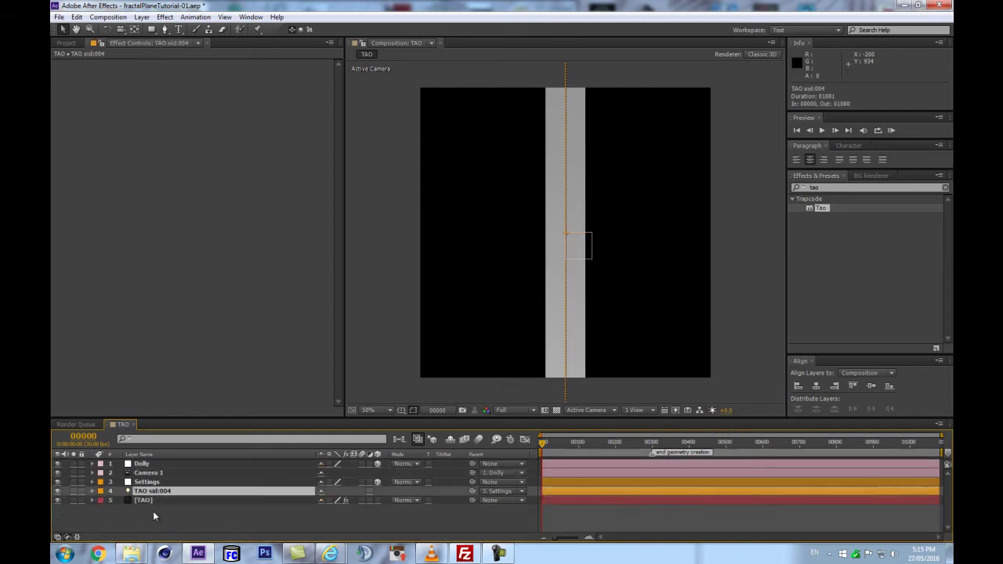
pyautogui.click(146, 501)
pyautogui.scroll(-2, 191, 262)
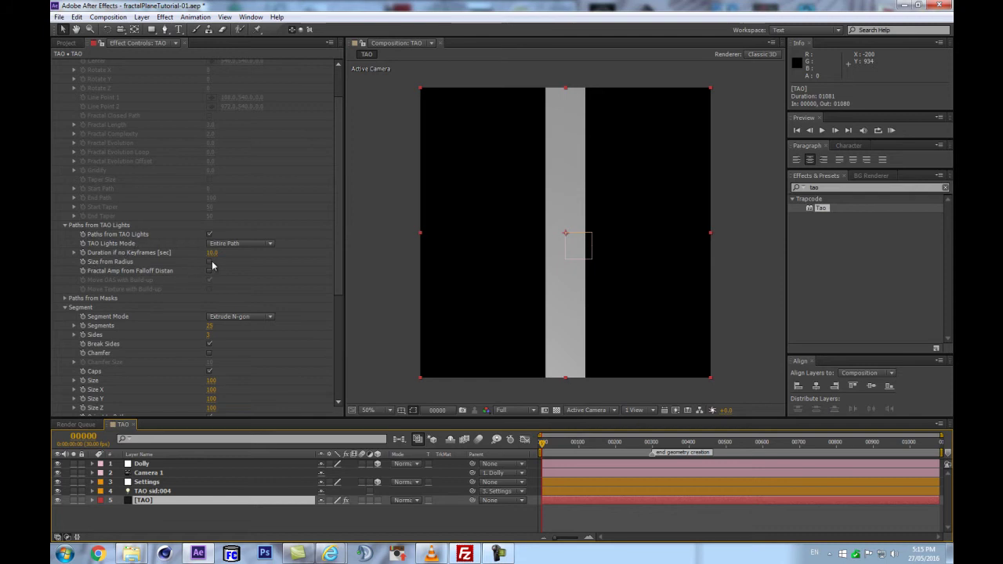
pyautogui.click(209, 262)
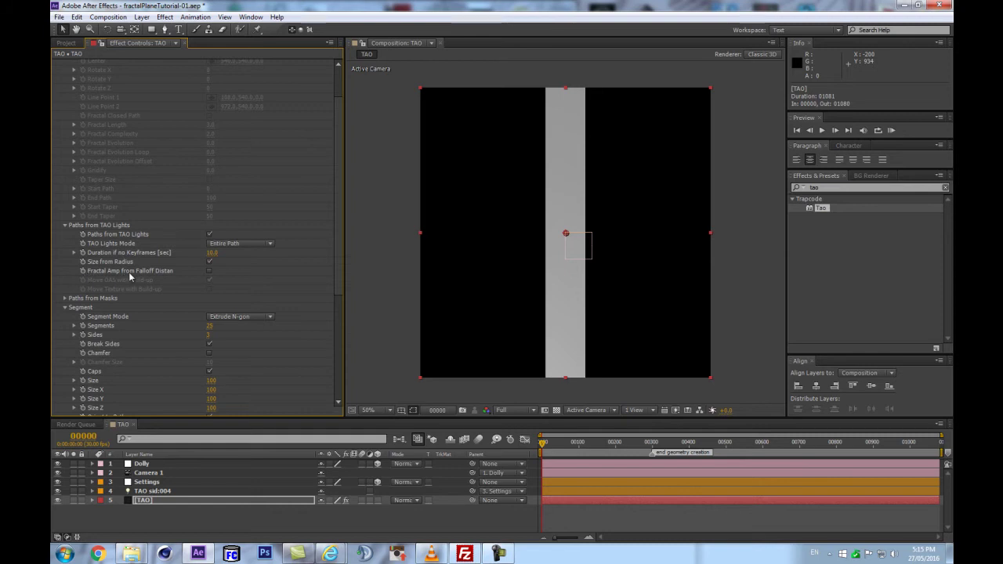
pyautogui.click(209, 271)
# Step: Try larger Size Y and Size X values for the TAO effect's segments, undoing each change
pyautogui.click(181, 491)
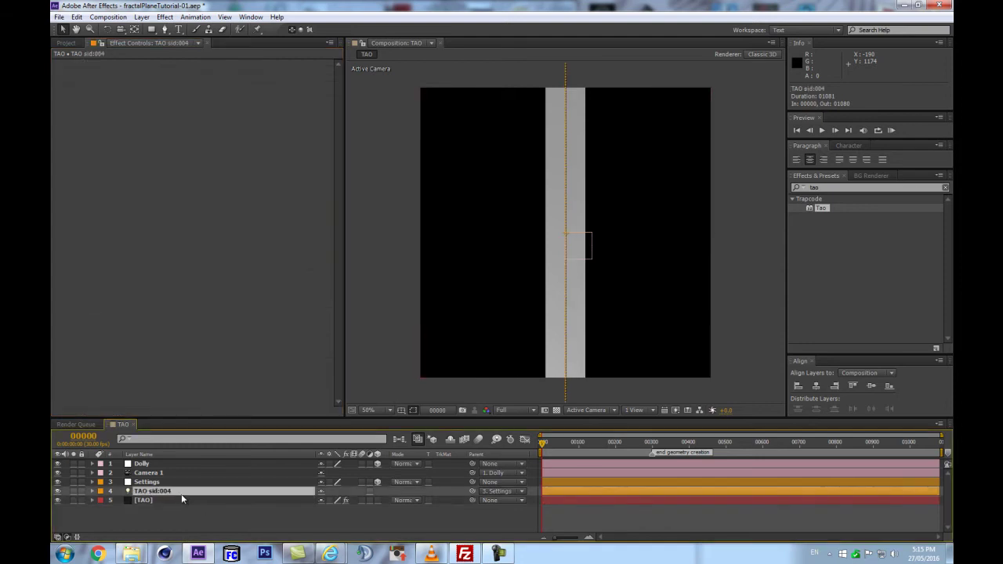
pyautogui.click(172, 487)
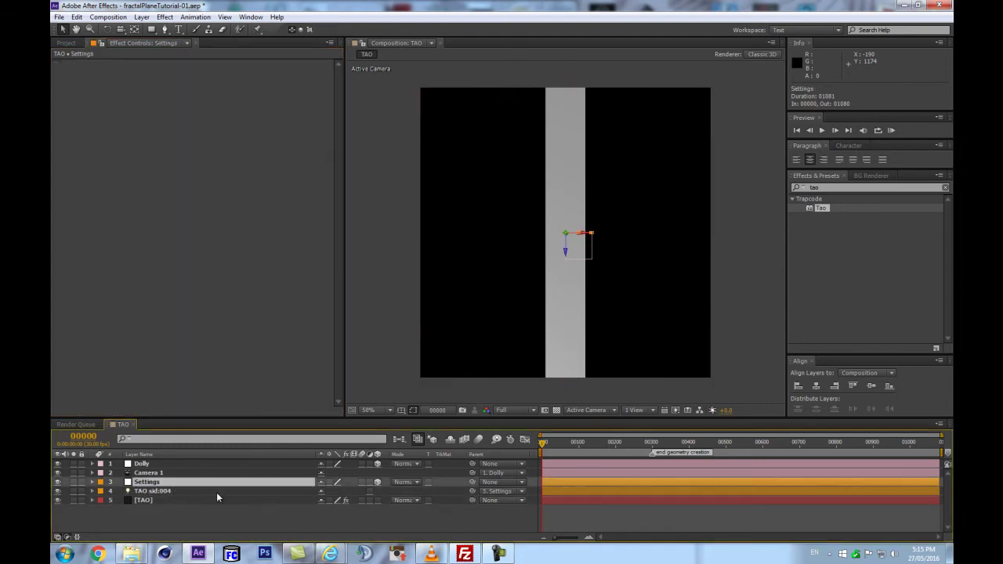
pyautogui.click(177, 501)
pyautogui.scroll(-5, 184, 329)
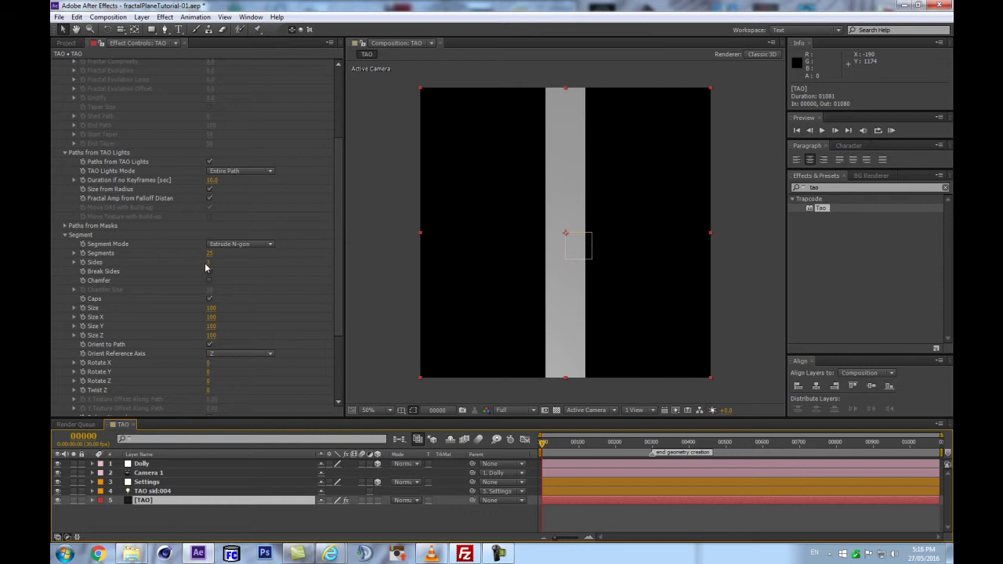
pyautogui.press('Return')
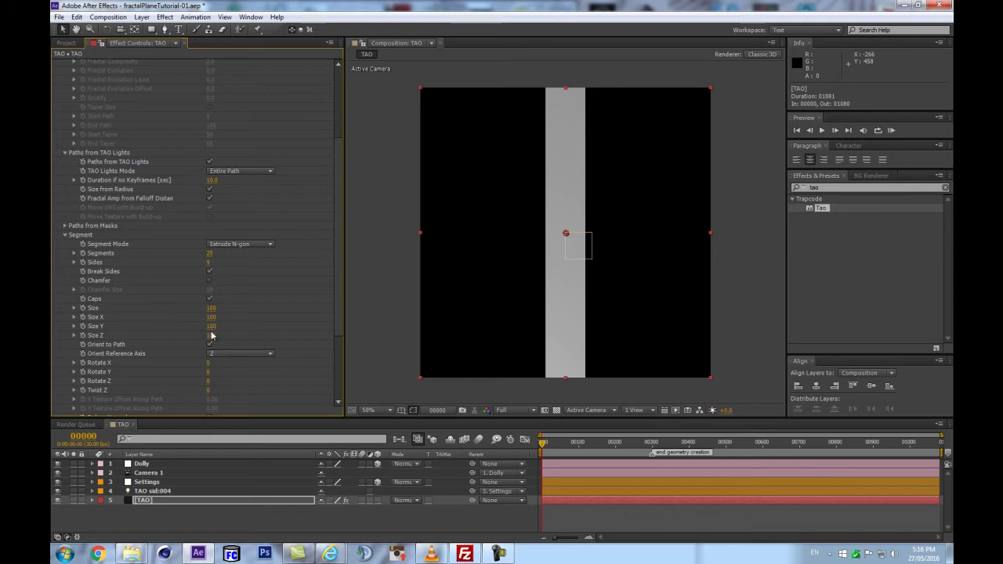
pyautogui.moveTo(218, 326); pyautogui.dragTo(279, 319)
pyautogui.hotkey('ctrl', 'z')
pyautogui.moveTo(211, 317); pyautogui.dragTo(329, 306)
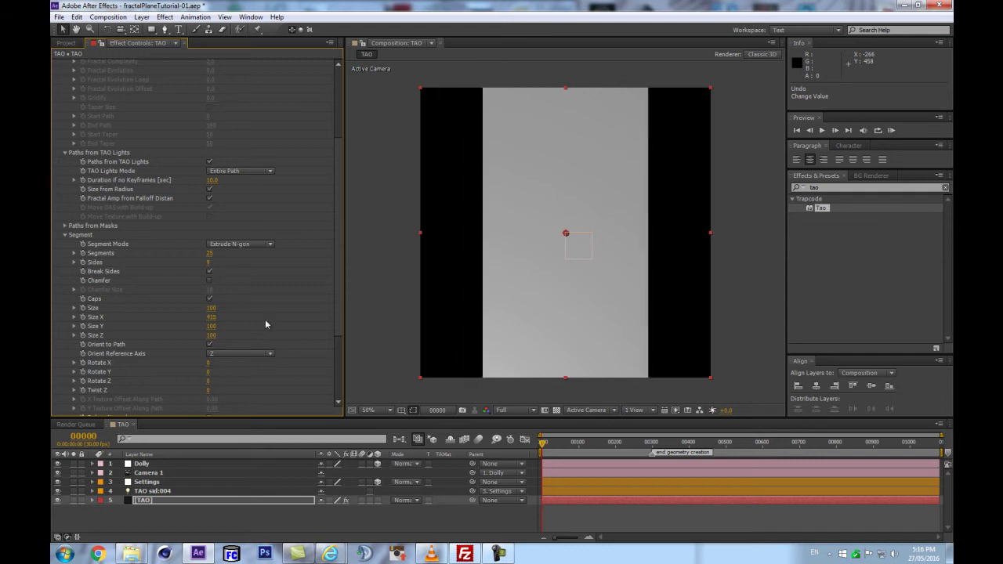
pyautogui.hotkey('ctrl', 'z')
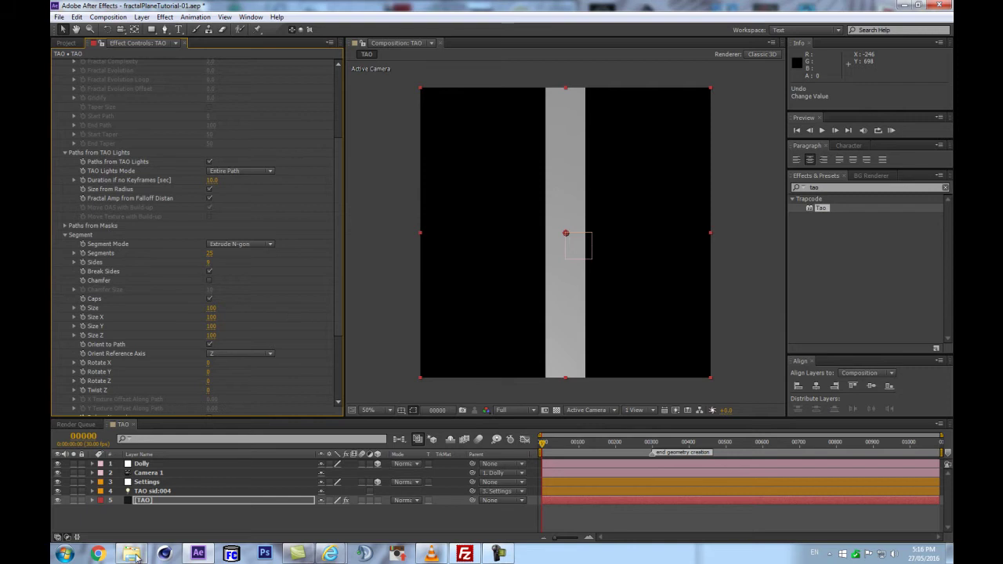
# Step: Set only the X scale of the Settings null to about 13% so the plane fills the frame's width
pyautogui.click(173, 484)
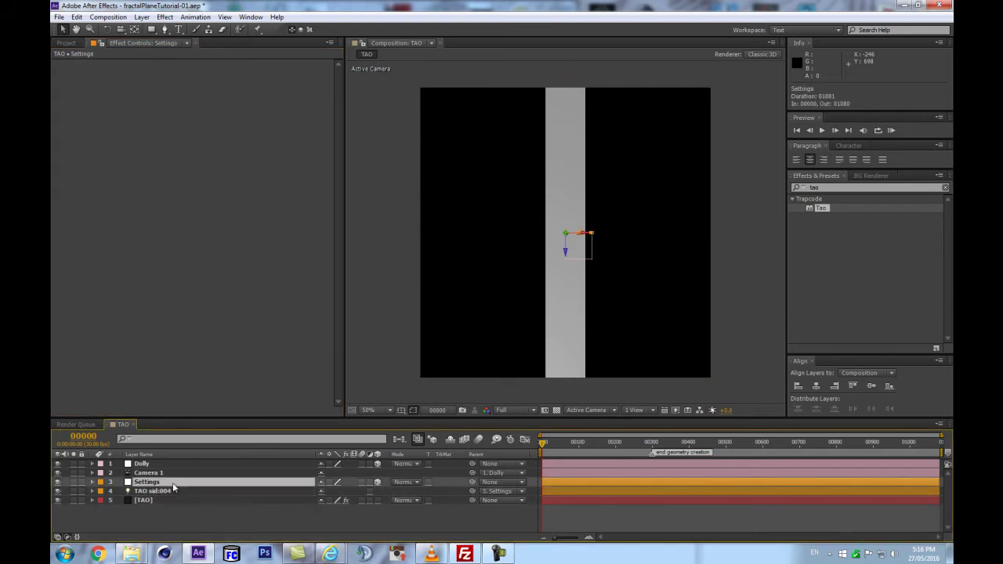
pyautogui.press('s')
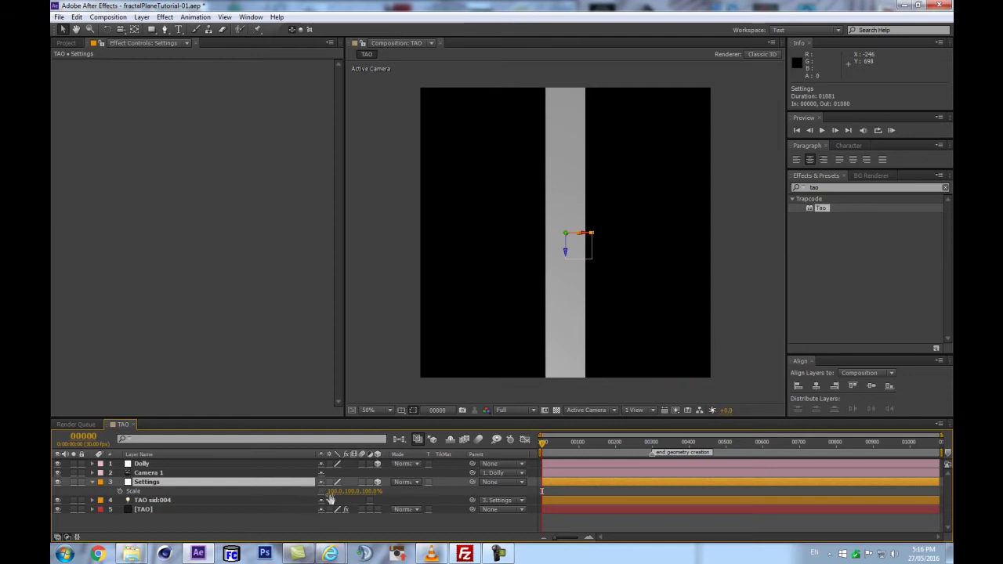
pyautogui.moveTo(338, 496); pyautogui.dragTo(383, 496)
pyautogui.moveTo(303, 491); pyautogui.dragTo(296, 491)
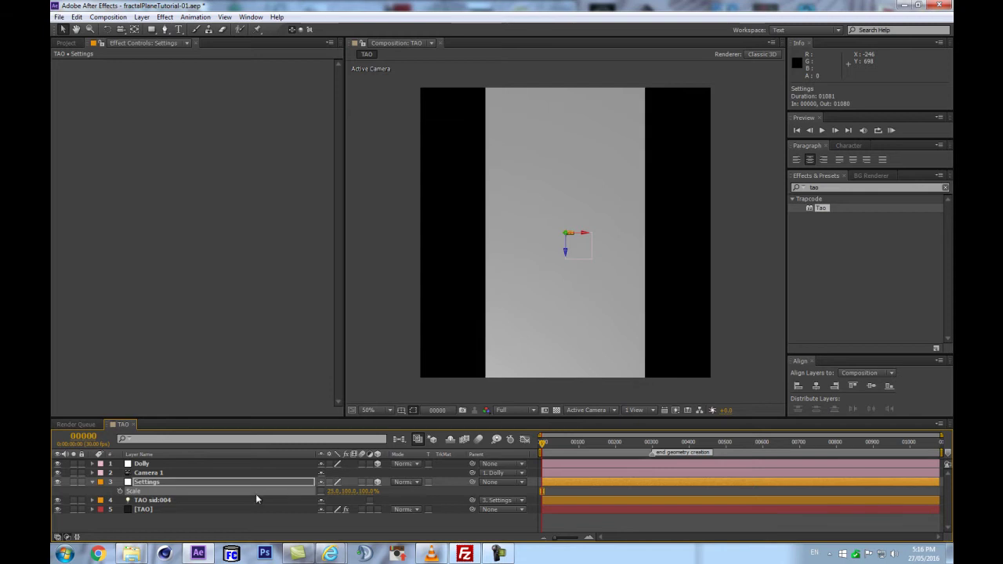
pyautogui.hotkey('ctrl', 'shift', 'h')
pyautogui.hotkey('ctrl', 'shift', 'h')
pyautogui.scroll(1, 500, 299)
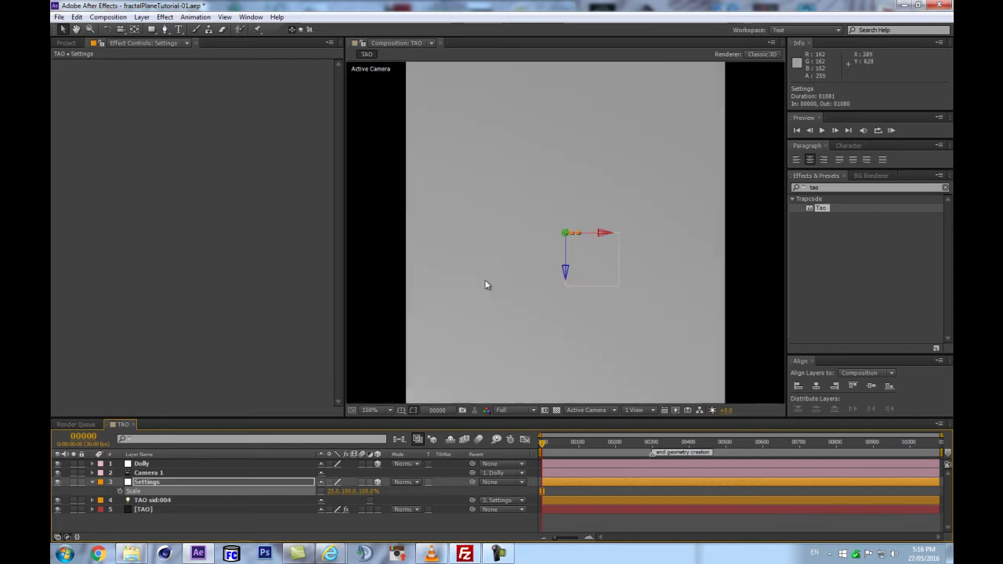
pyautogui.press(',')
pyautogui.moveTo(343, 491)
pyautogui.mouseDown()
pyautogui.moveTo(424, 463)
pyautogui.moveTo(327, 491)
pyautogui.mouseUp()
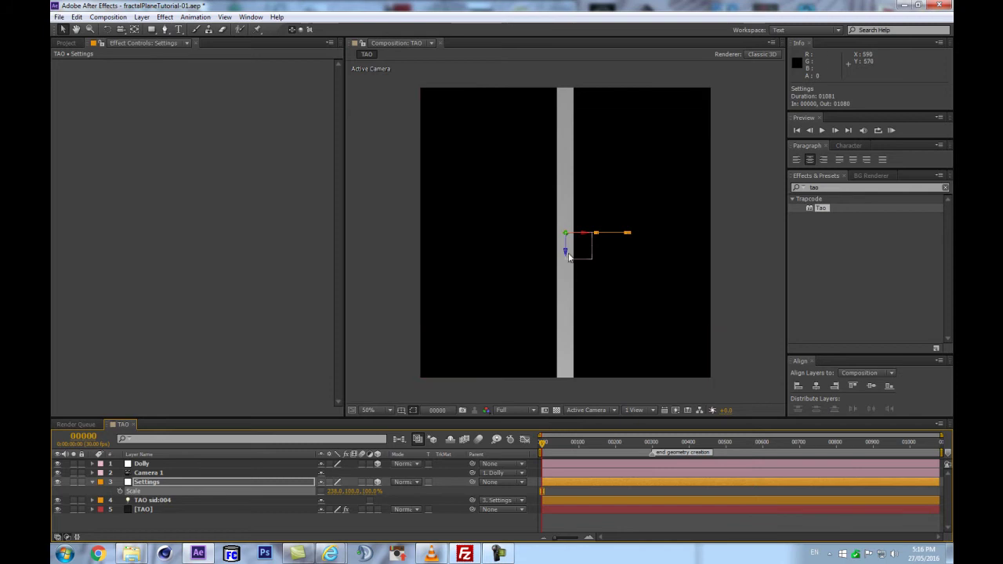
pyautogui.moveTo(341, 495); pyautogui.dragTo(218, 495)
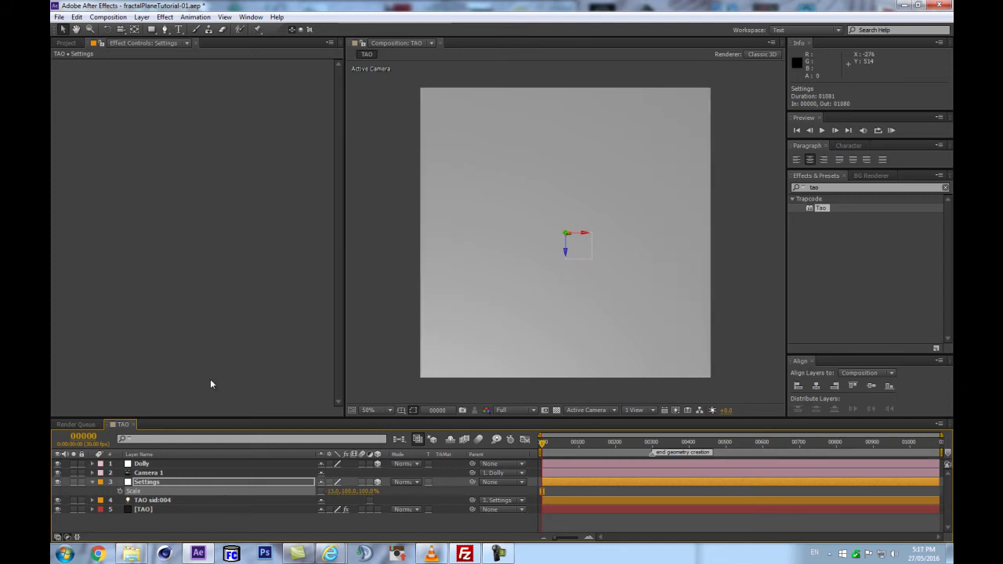
# Step: Try changing the Dolly null's X Rotation to tilt the camera, undoing the change
pyautogui.click(193, 463)
pyautogui.press('r')
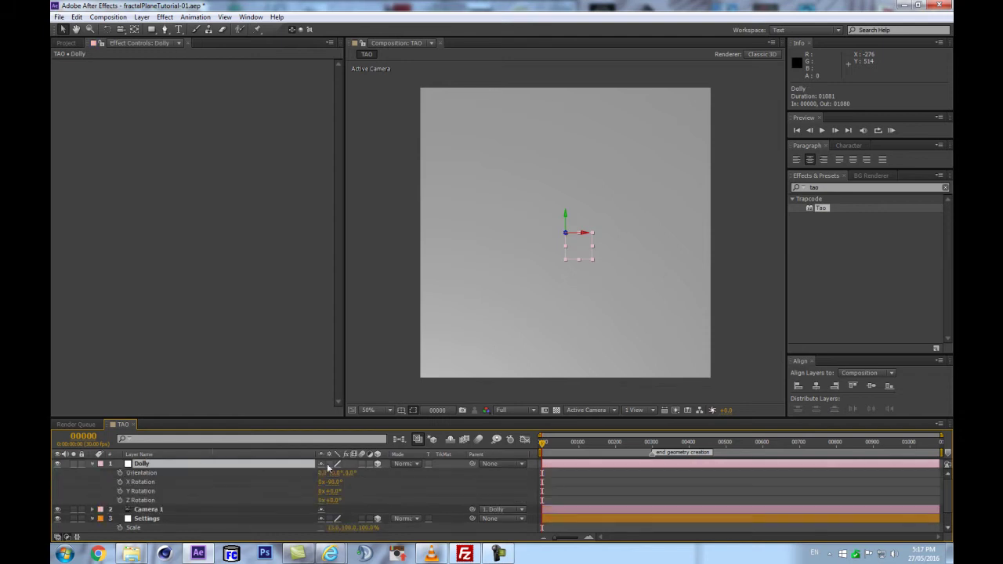
pyautogui.moveTo(333, 481); pyautogui.dragTo(367, 472)
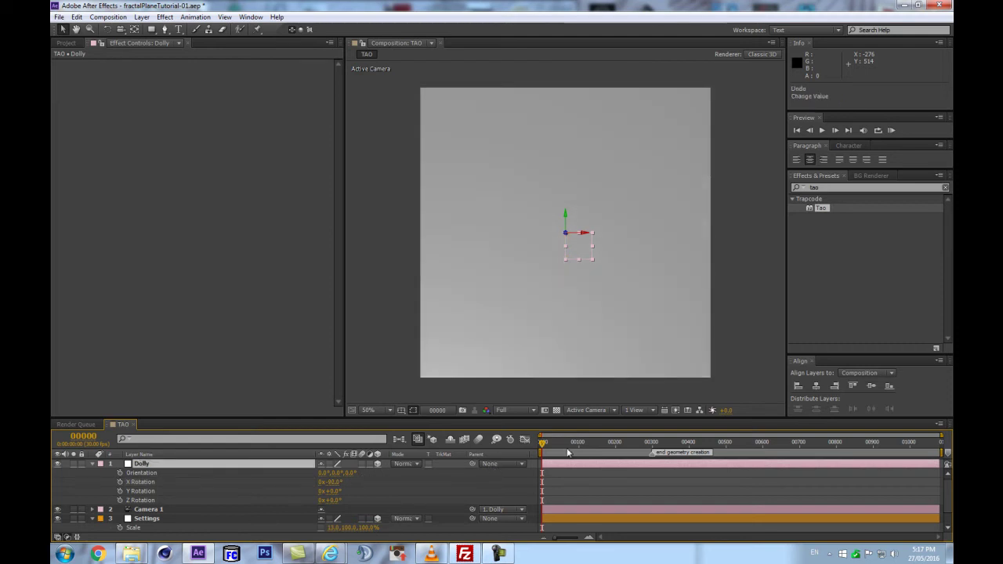
# Step: Set the TAO sid:004 light's Z position to 1000 at frame 0
pyautogui.click(222, 519)
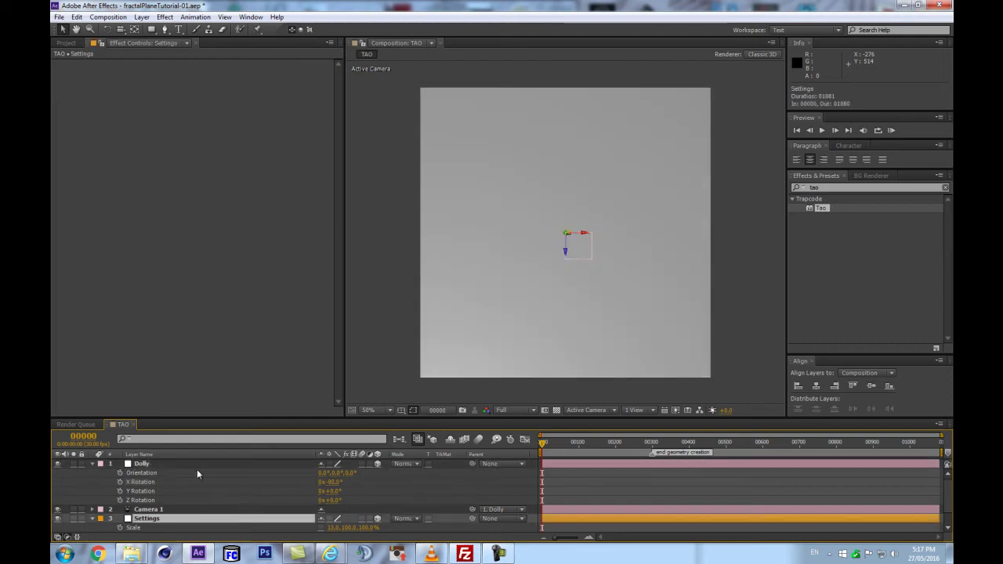
pyautogui.scroll(-1, 183, 521)
pyautogui.click(184, 518)
pyautogui.press('p')
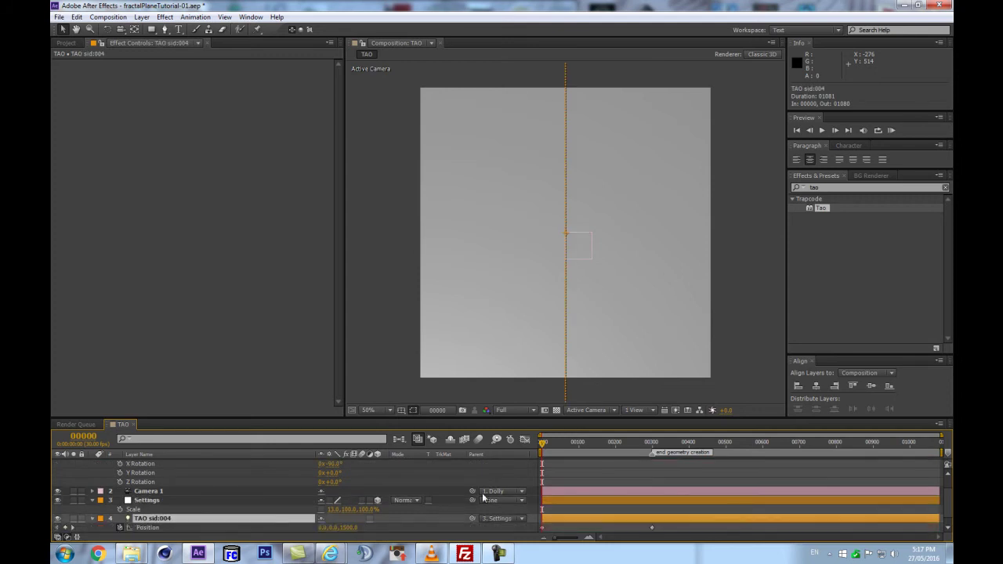
pyautogui.scroll(-2, 575, 243)
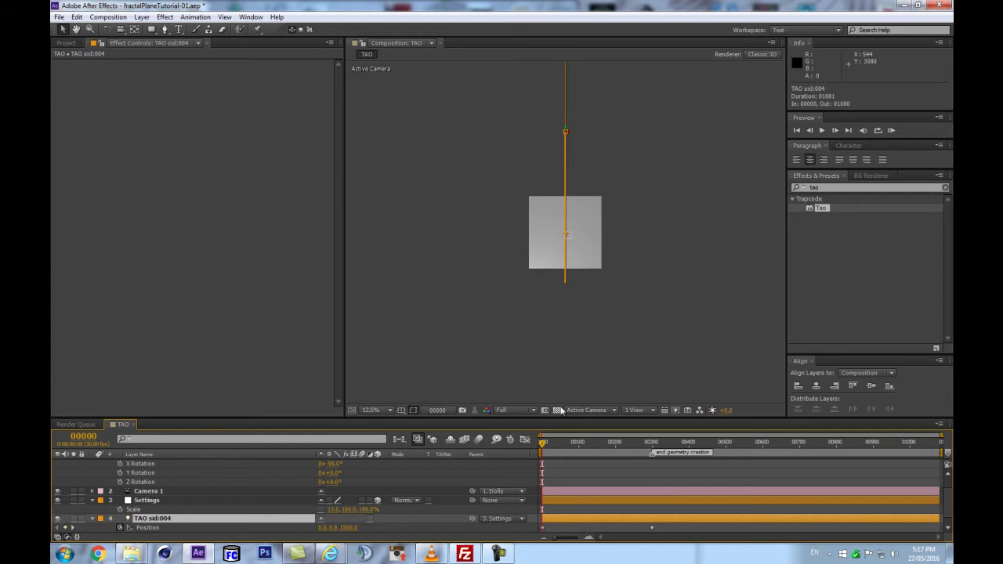
pyautogui.moveTo(558, 417); pyautogui.dragTo(558, 344)
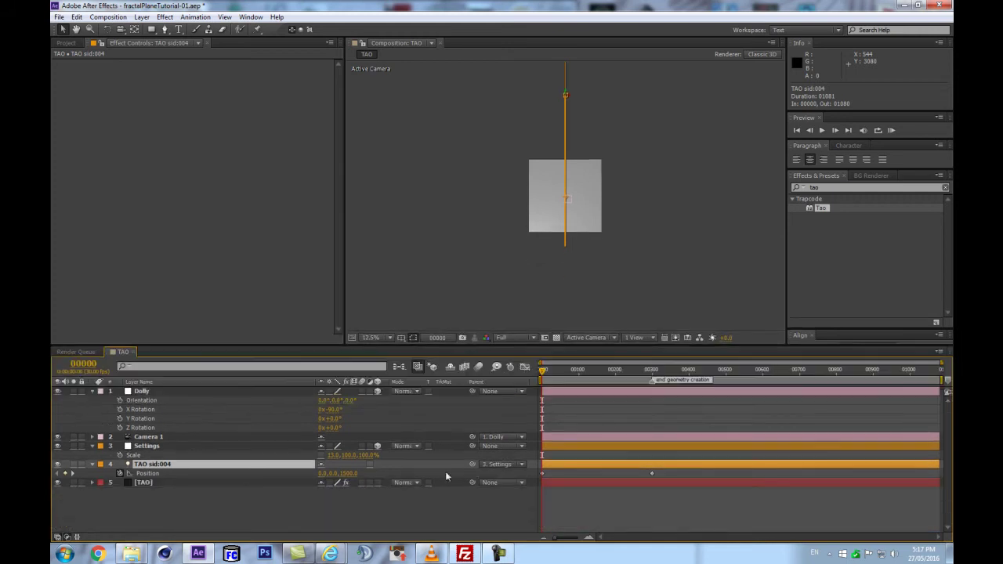
pyautogui.click(349, 474)
pyautogui.write('1000')
pyautogui.press('Return')
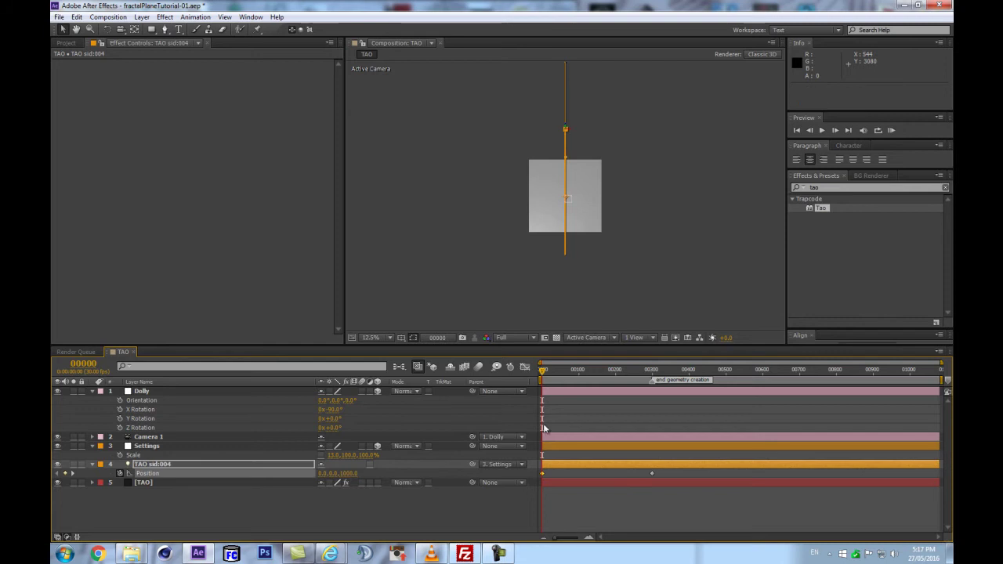
# Step: Set the TAO sid:004 light's Z position to -1000 at frame 300
pyautogui.click(651, 369)
pyautogui.click(349, 473)
pyautogui.write('-100')
pyautogui.press('Return')
pyautogui.click(349, 473)
pyautogui.write('0')
pyautogui.press('Return')
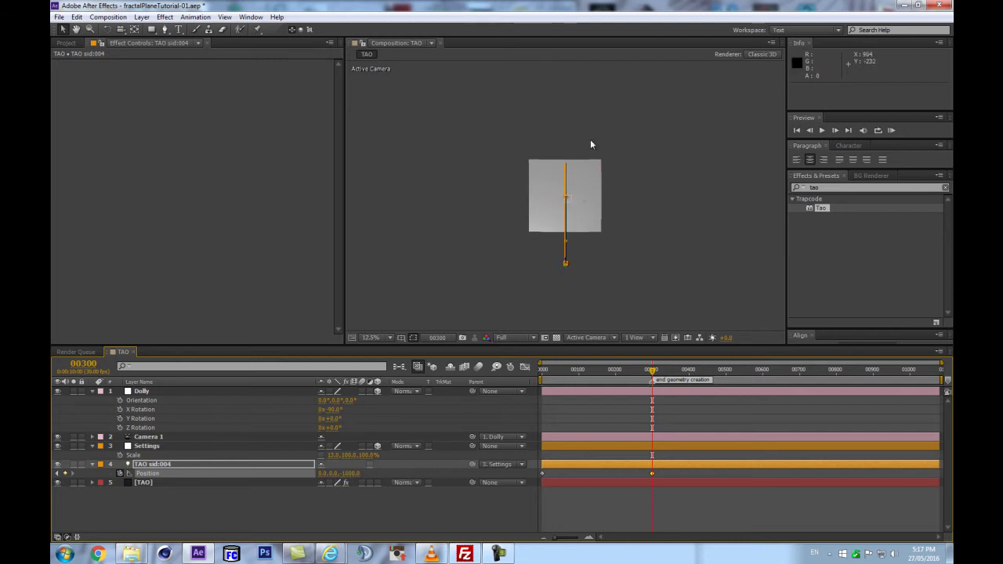
pyautogui.click(350, 473)
pyautogui.write('1000')
pyautogui.press('Return')
# Step: Set the light's Z position to 600 at frame 0
pyautogui.press('Home')
pyautogui.click(350, 473)
pyautogui.write('600')
pyautogui.press('Return')
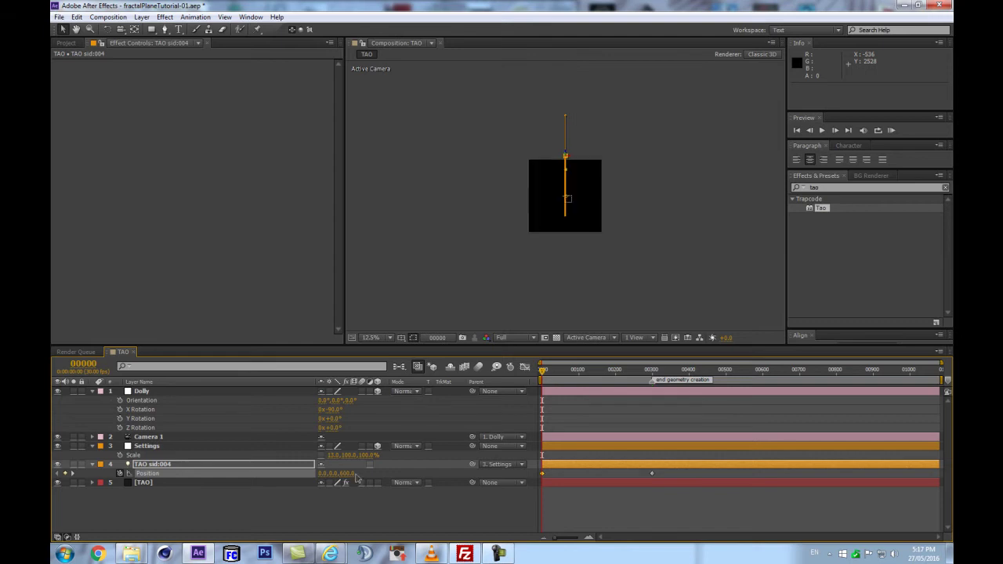
# Step: Try Z positions of 300 and about 636 for the light at frame 0 to compare the plane's coverage
pyautogui.click(352, 474)
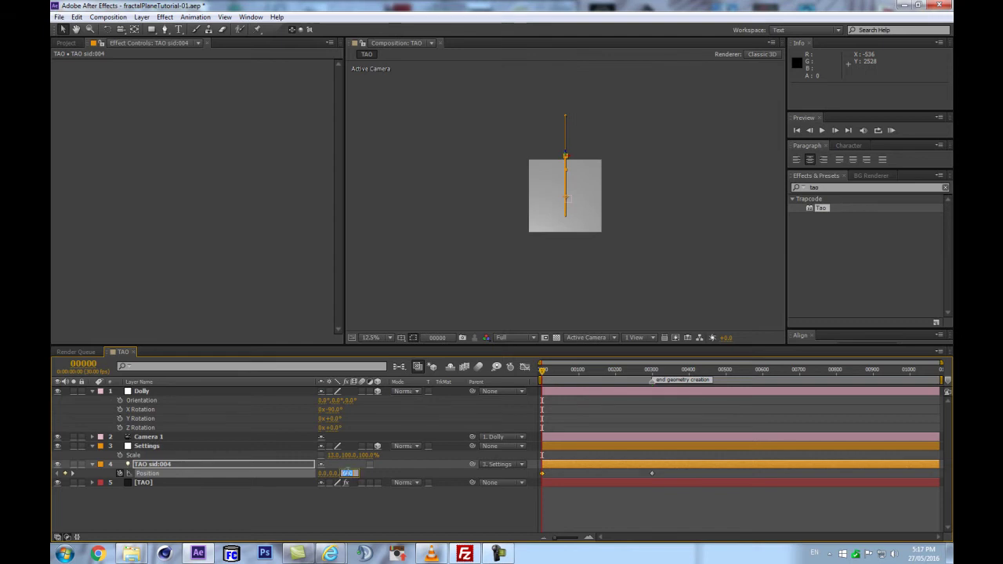
pyautogui.write('300')
pyautogui.press('Return')
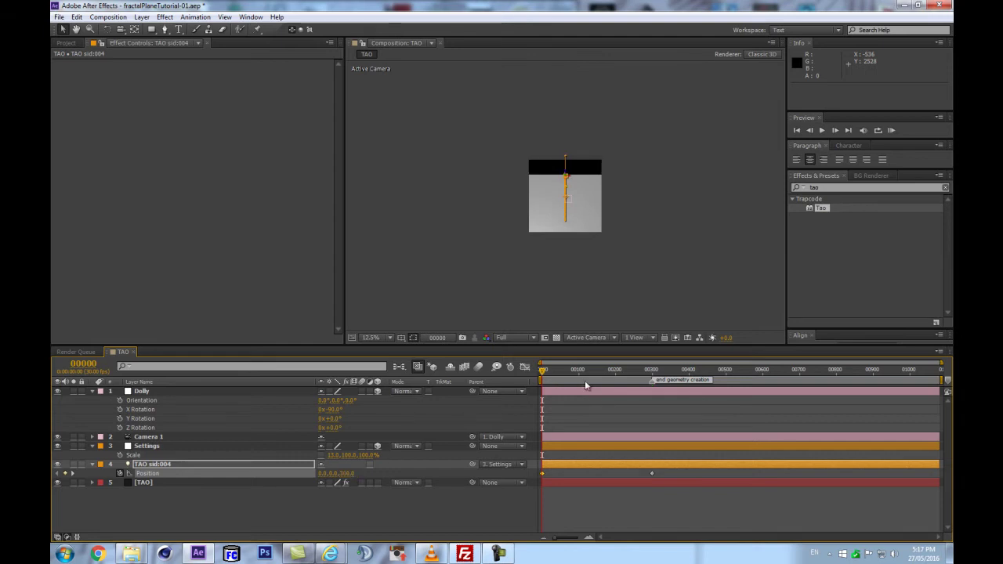
pyautogui.press('.')
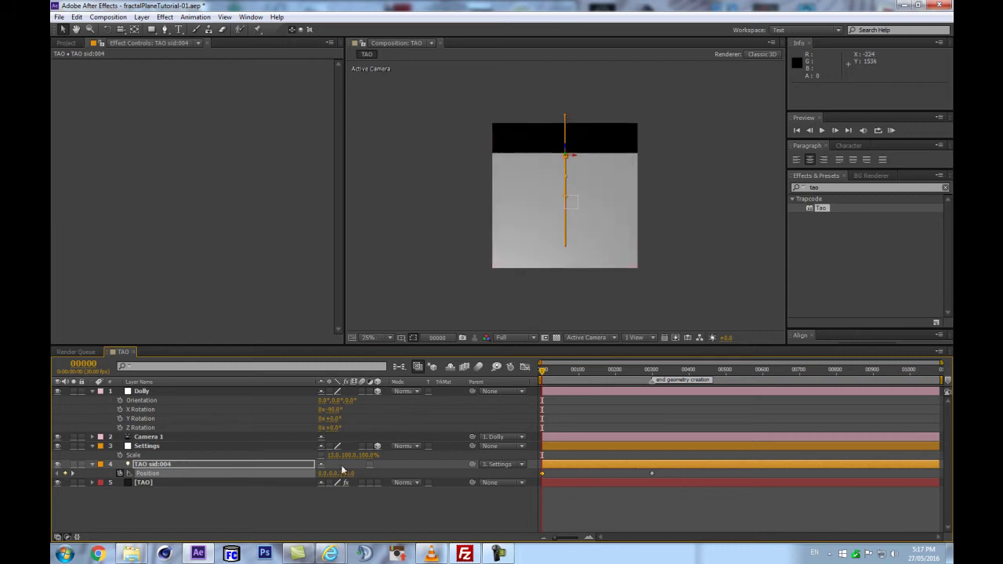
pyautogui.moveTo(379, 463); pyautogui.dragTo(484, 436)
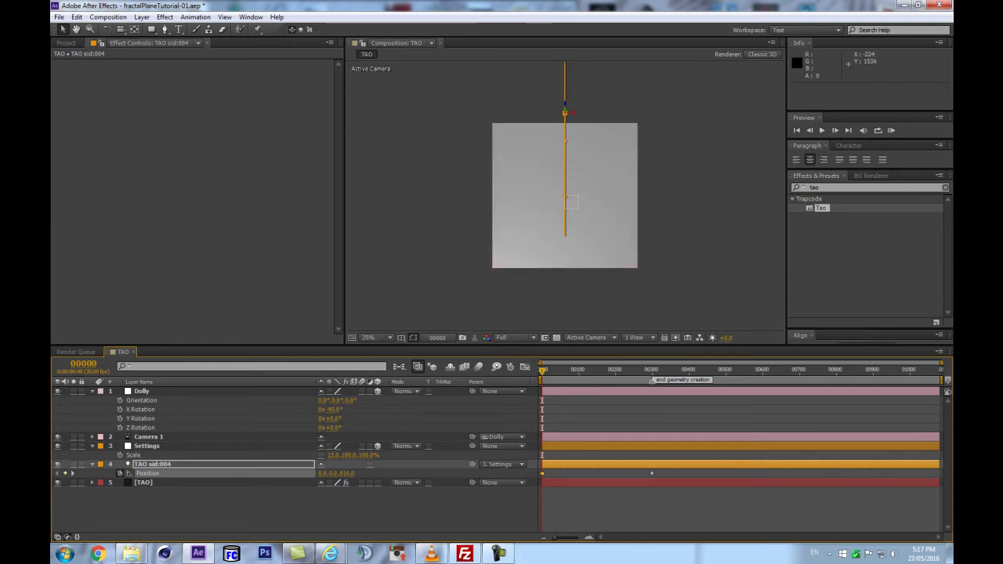
# Step: Restore the light's Z position to 600 at frame 0 and scrub the timeline to check the plane
pyautogui.click(348, 473)
pyautogui.press('Return')
pyautogui.moveTo(644, 369); pyautogui.dragTo(470, 394)
pyautogui.scroll(-1, 662, 150)
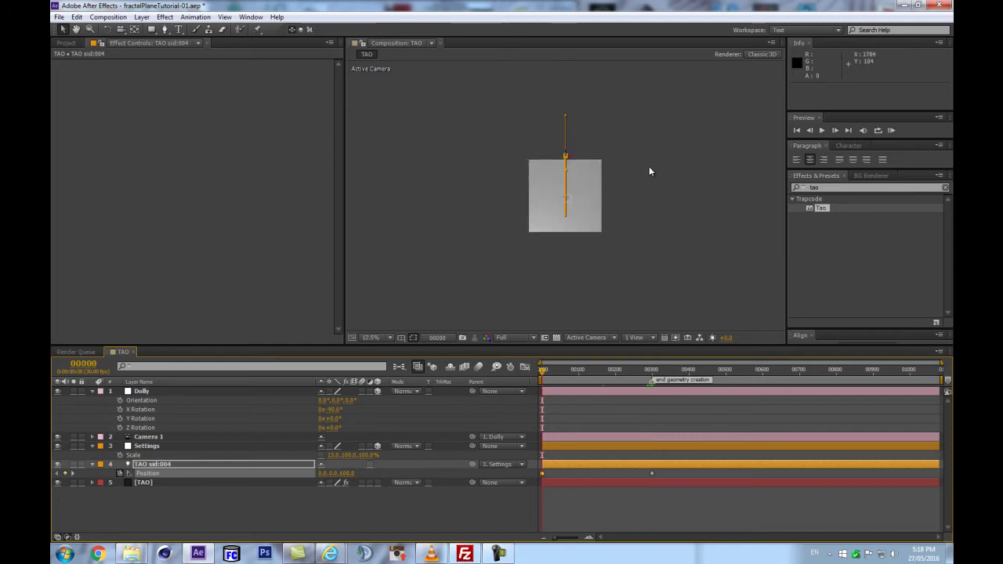
# Step: Set the Dolly's X rotation to -20° to see the plane's thickness from a low angle
pyautogui.press('.')
pyautogui.moveTo(330, 409); pyautogui.dragTo(370, 418)
pyautogui.moveTo(370, 417); pyautogui.dragTo(380, 420)
pyautogui.scroll(1, 664, 187)
pyautogui.scroll(-2, 664, 187)
pyautogui.scroll(1, 664, 188)
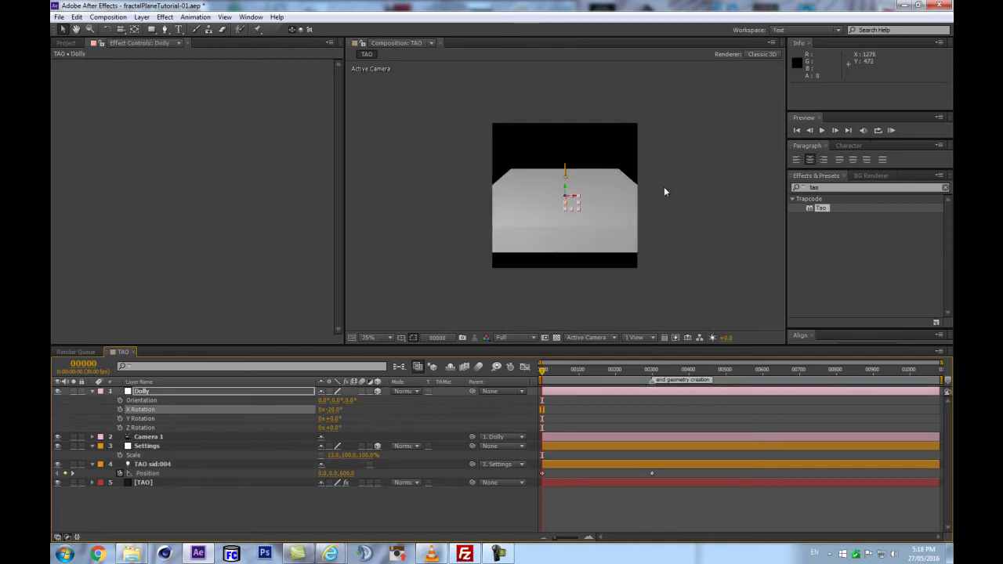
# Step: Try stretching the Settings null's Y scale to 811% and undo the scale changes
pyautogui.click(149, 482)
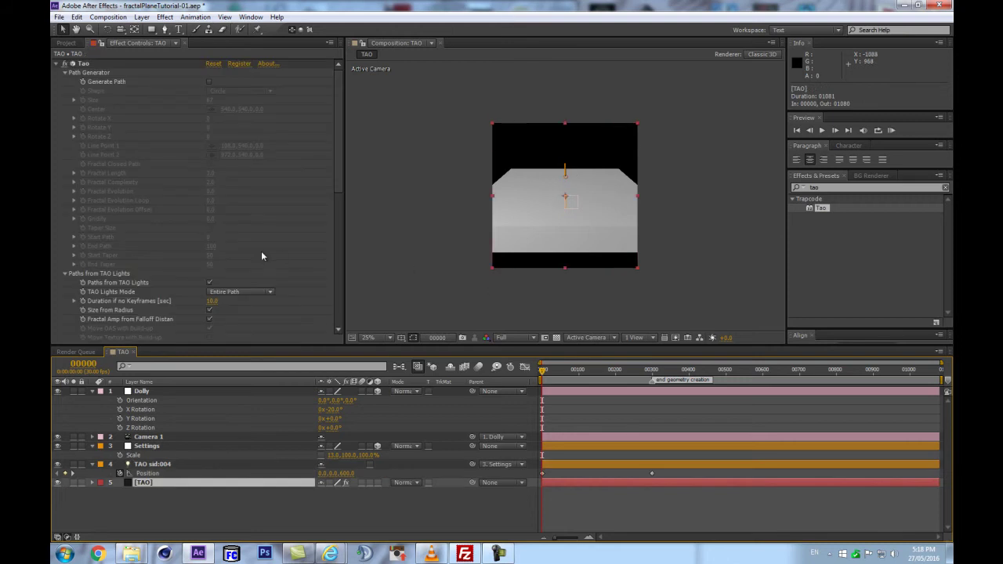
pyautogui.scroll(-2, 267, 263)
pyautogui.scroll(-5, 255, 269)
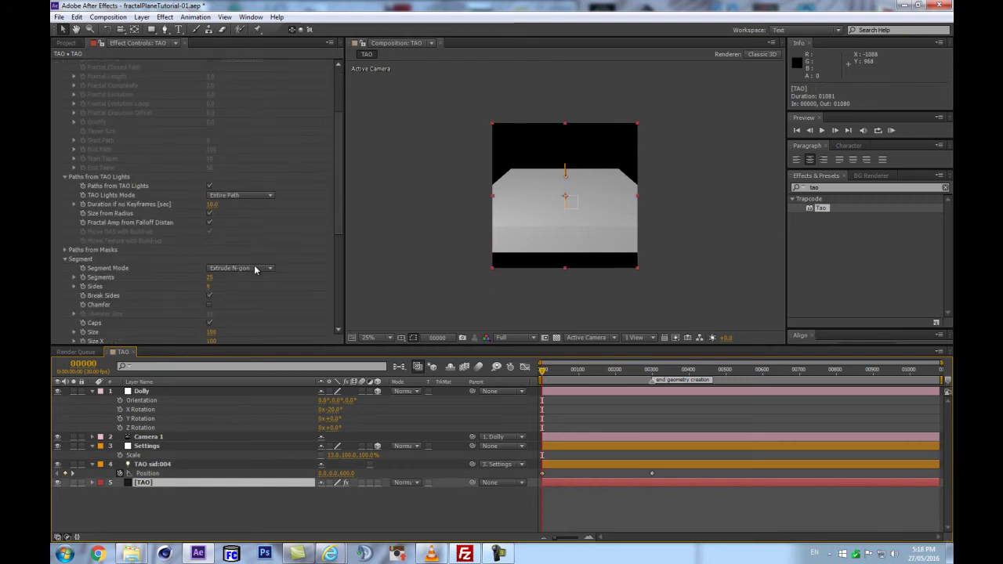
pyautogui.moveTo(350, 455); pyautogui.dragTo(660, 376)
pyautogui.scroll(1, 636, 287)
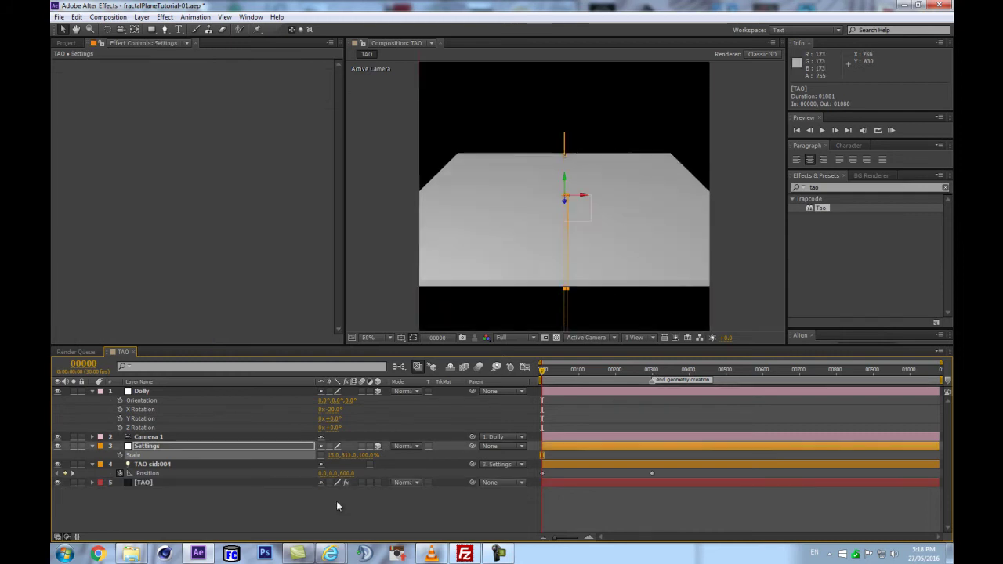
pyautogui.moveTo(341, 455); pyautogui.dragTo(495, 425)
pyautogui.hotkey('ctrl', 'z')
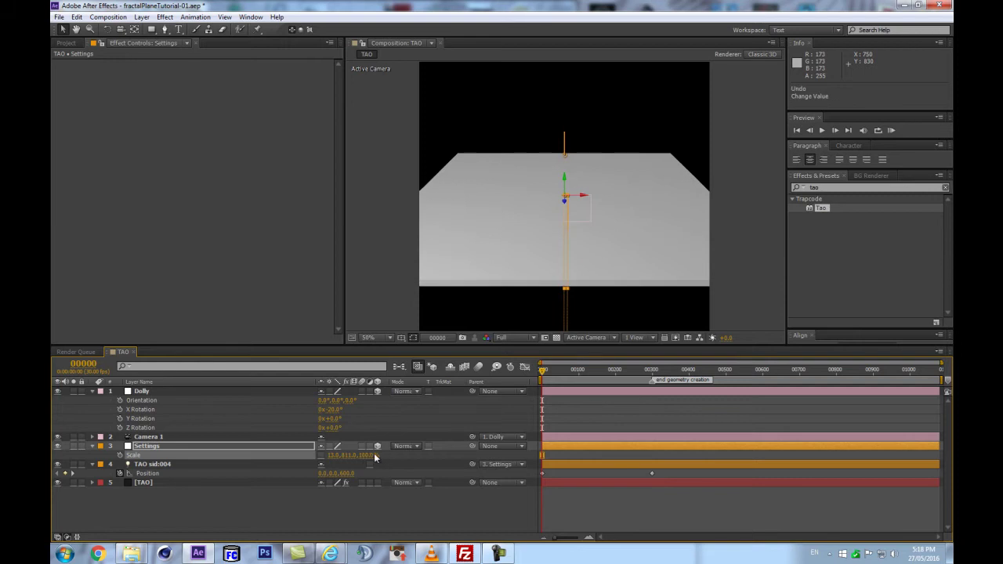
# Step: Set the segment Size Y of the TAO layer's Tao effect to 0 to flatten the plane
pyautogui.click(276, 483)
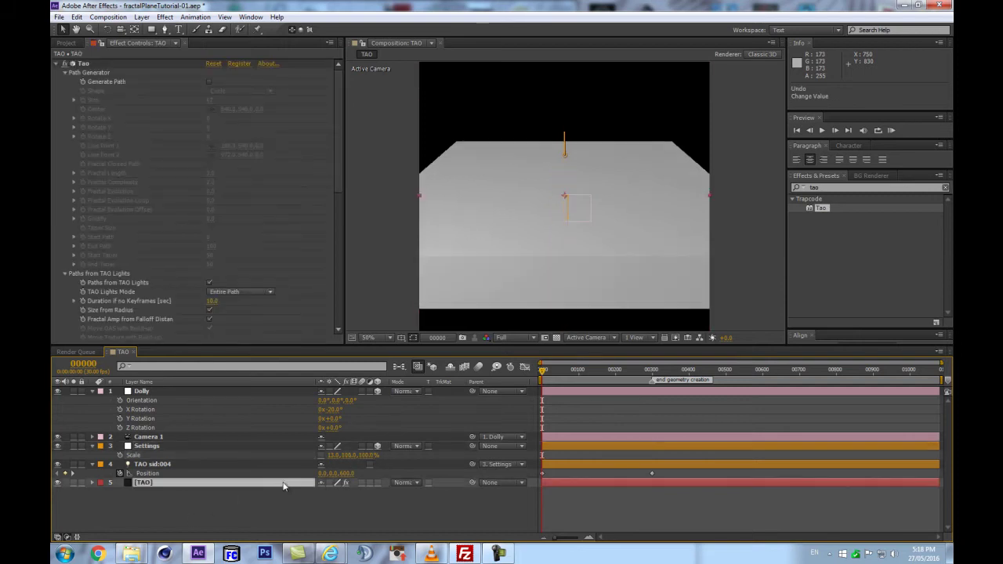
pyautogui.scroll(-8, 256, 220)
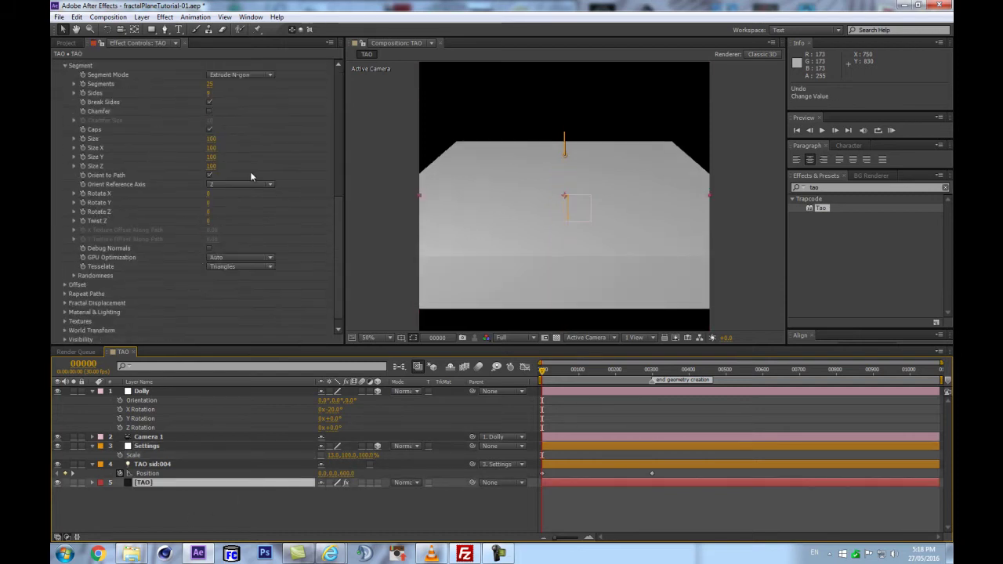
pyautogui.scroll(3, 244, 188)
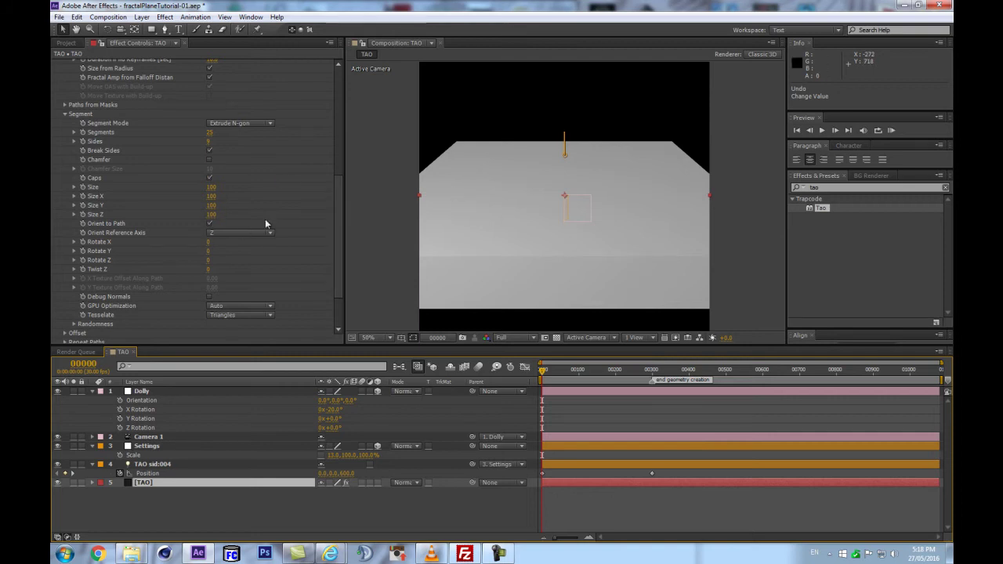
pyautogui.click(214, 205)
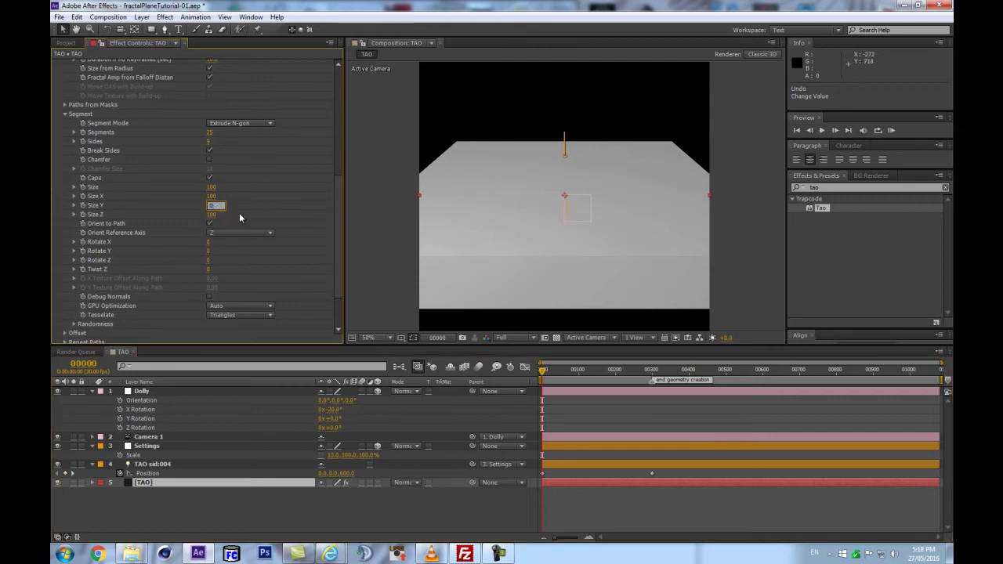
pyautogui.write('0')
pyautogui.press('Return')
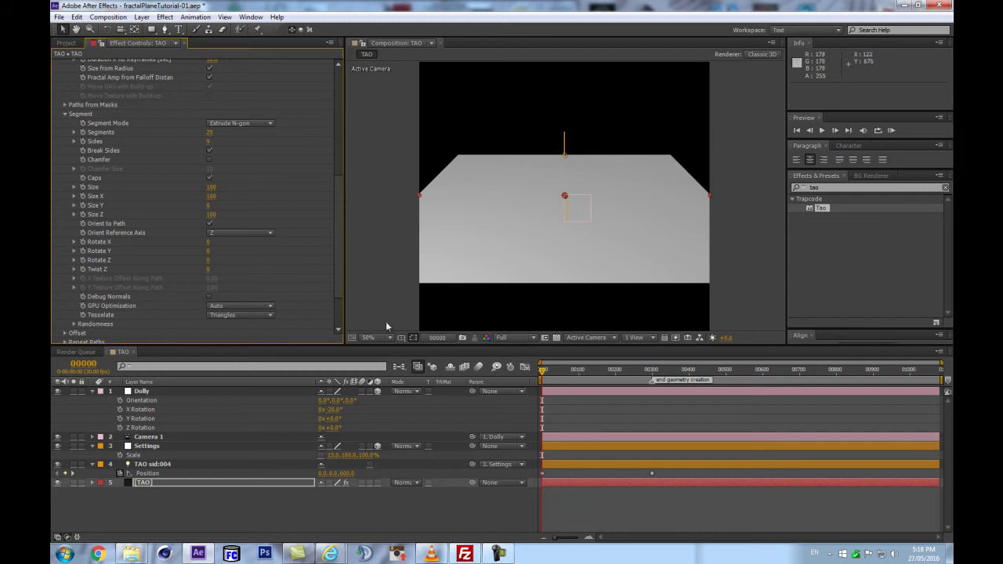
# Step: Set the Dolly's X rotation to 0° to check the flattened plane edge-on
pyautogui.click(335, 410)
pyautogui.write('0')
pyautogui.press('Return')
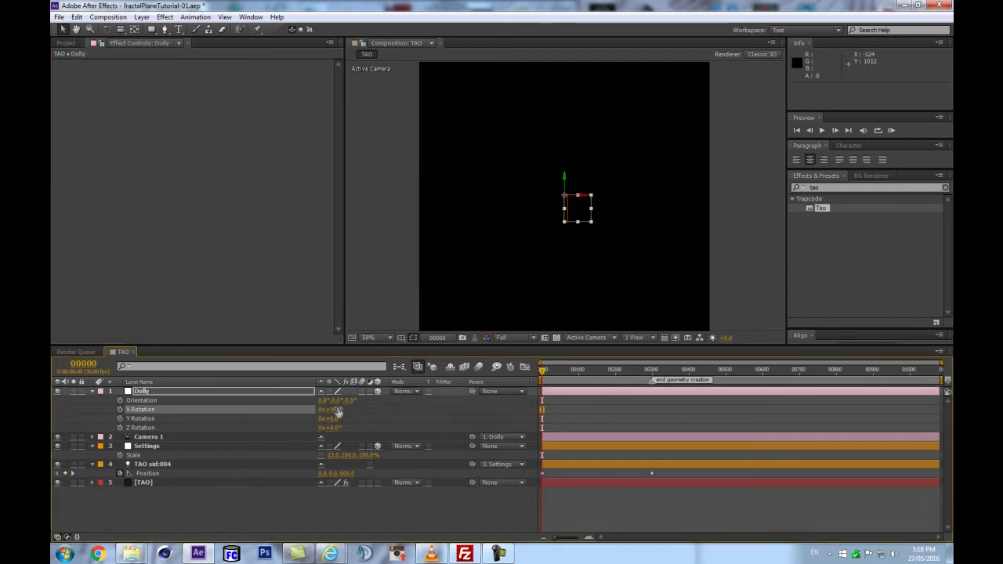
pyautogui.moveTo(335, 411); pyautogui.dragTo(332, 410)
pyautogui.click(332, 410)
pyautogui.write('0')
pyautogui.press('Return')
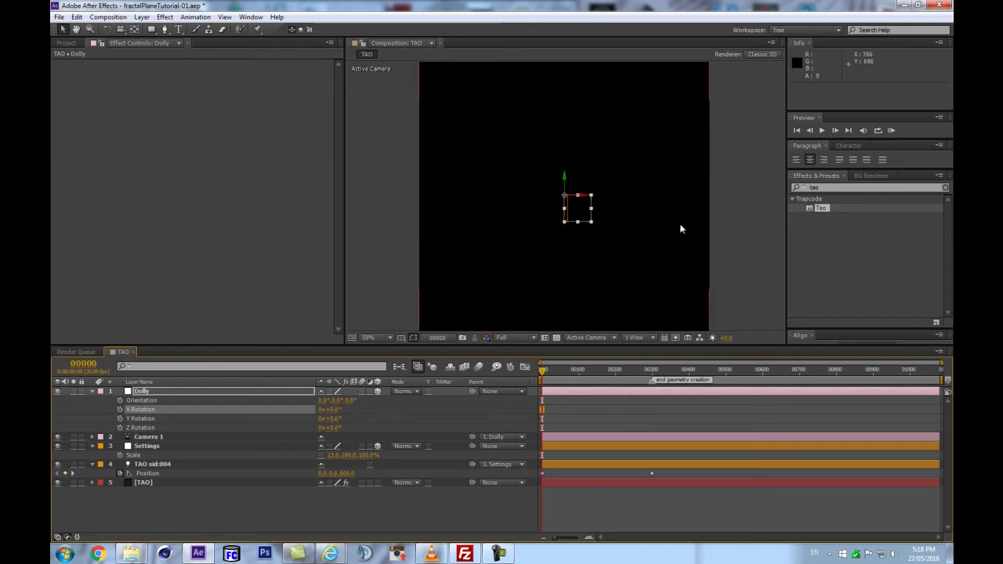
# Step: Set the Dolly's X rotation to -90° and pull the camera back until the whole plane fits in the frame
pyautogui.click(334, 409)
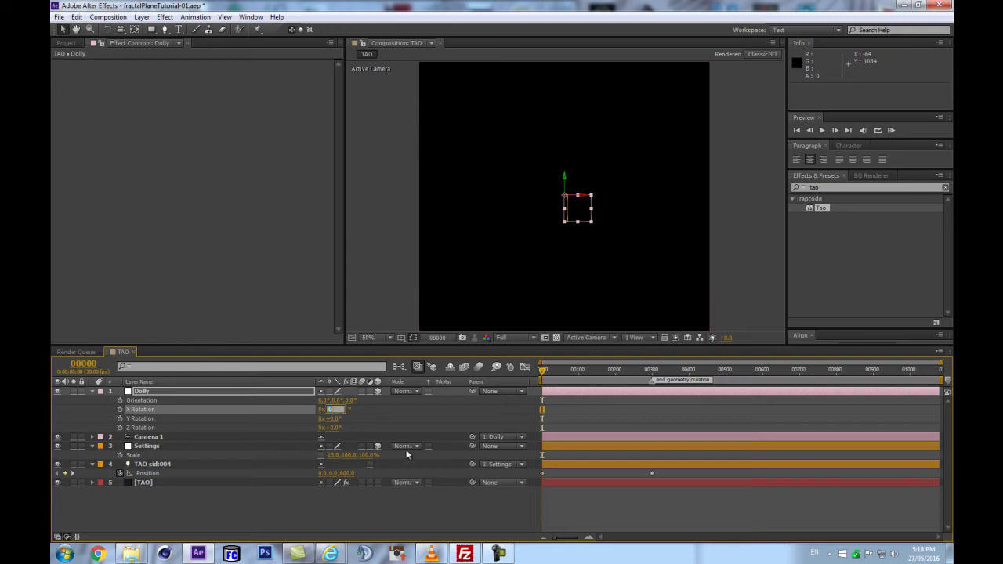
pyautogui.write('-90')
pyautogui.press('Return')
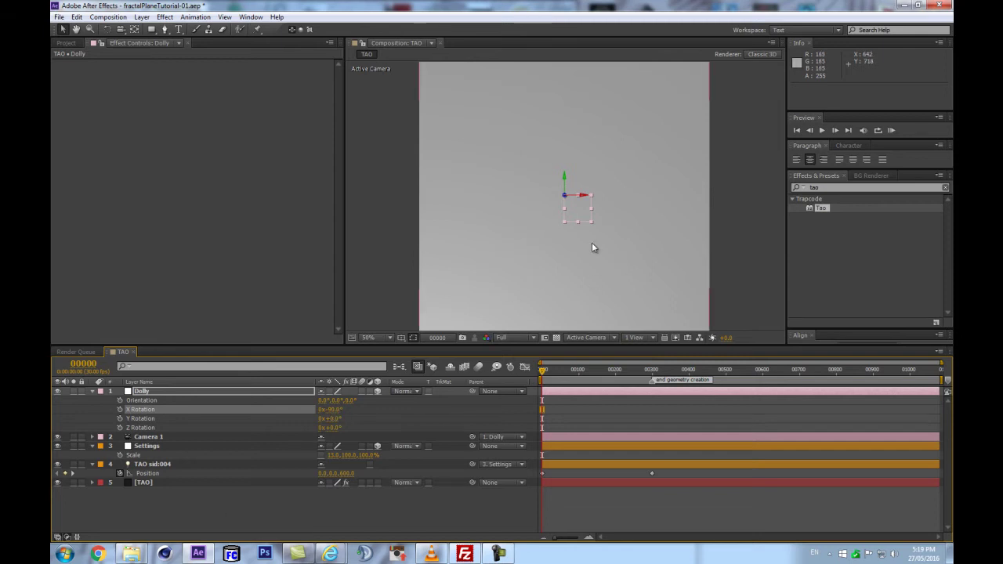
pyautogui.press('c')
pyautogui.press('c')
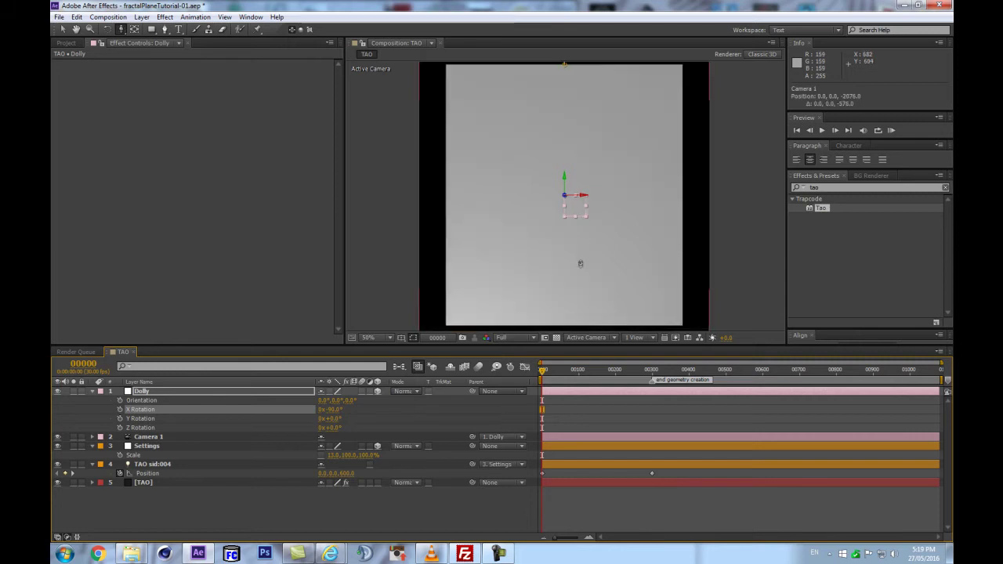
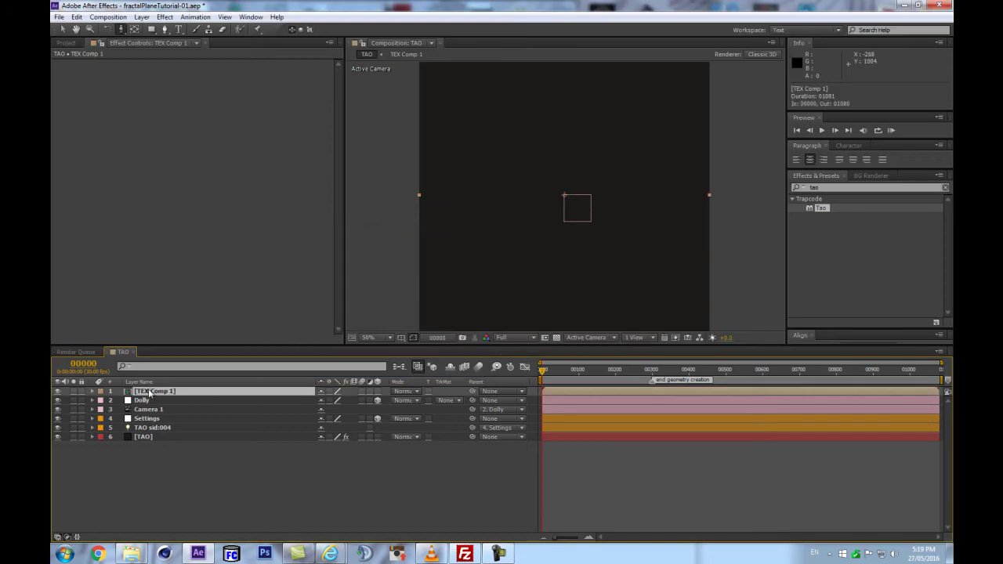
# Step: Open TEX Comp 1, enlarge the composition view and apply the Ramp effect to the TEX layer
pyautogui.doubleClick(151, 391)
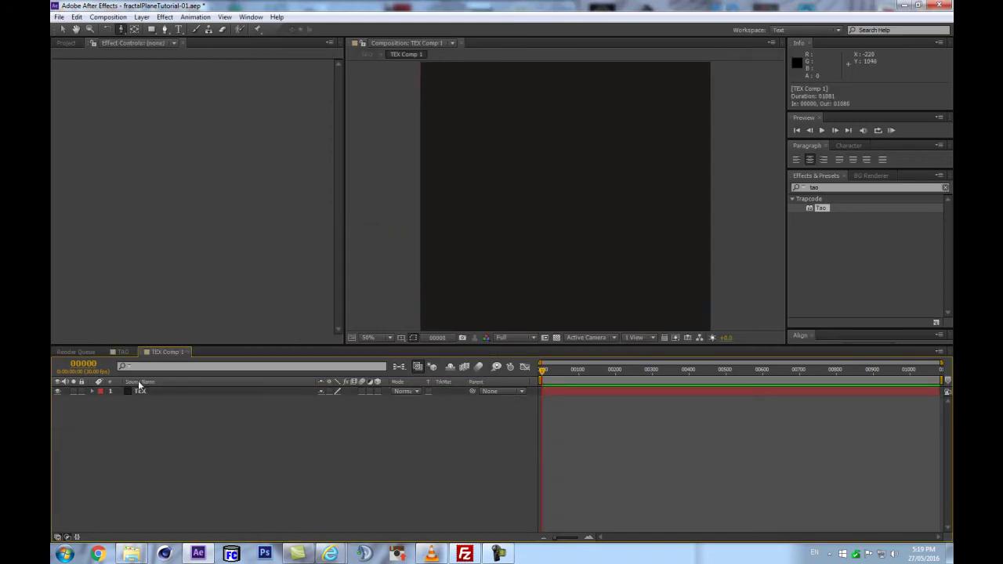
pyautogui.moveTo(480, 345); pyautogui.dragTo(503, 400)
pyautogui.click(251, 444)
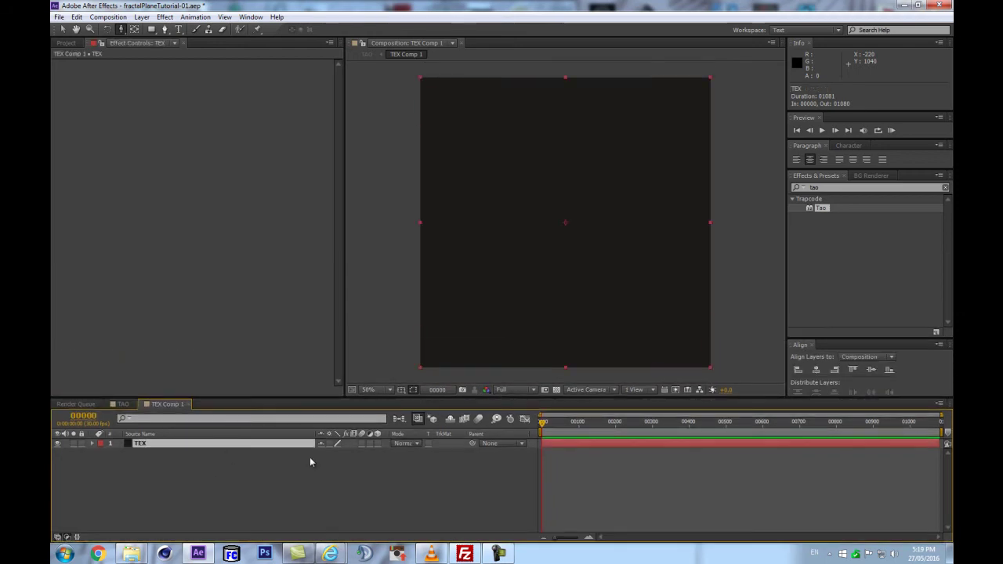
pyautogui.moveTo(821, 208); pyautogui.dragTo(591, 277)
pyautogui.write('ramp')
pyautogui.moveTo(821, 208); pyautogui.dragTo(216, 446)
# Step: Find the Colorama effect and apply it to the TEX layer after Ramp
pyautogui.click(851, 190)
pyautogui.write('cor')
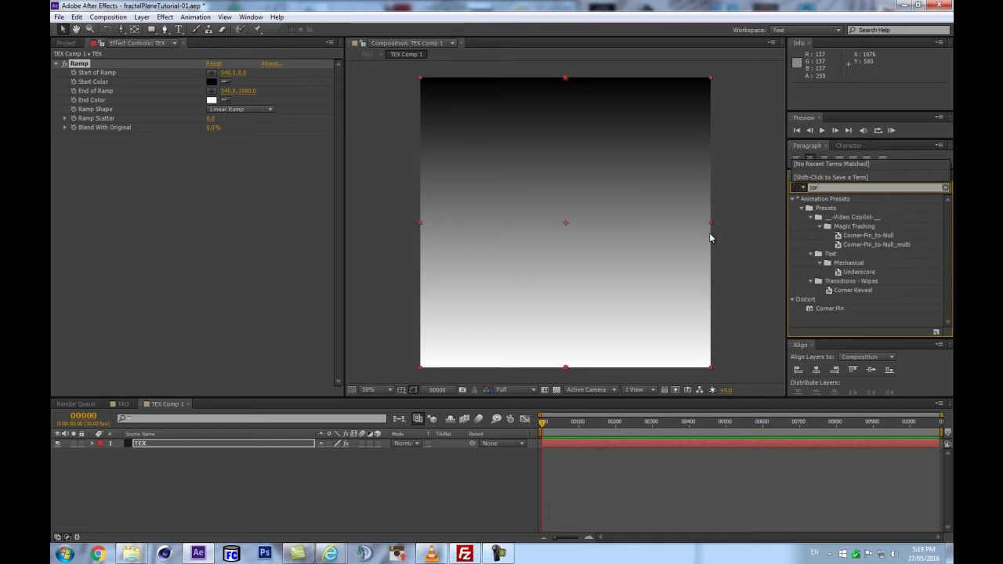
pyautogui.press('BackSpace')
pyautogui.write('loram')
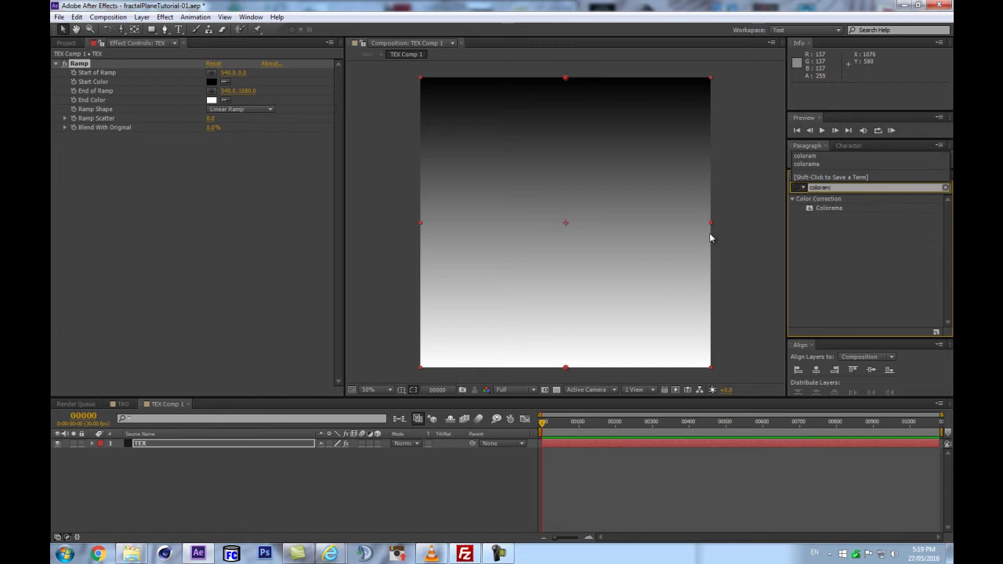
pyautogui.moveTo(844, 208); pyautogui.dragTo(252, 253)
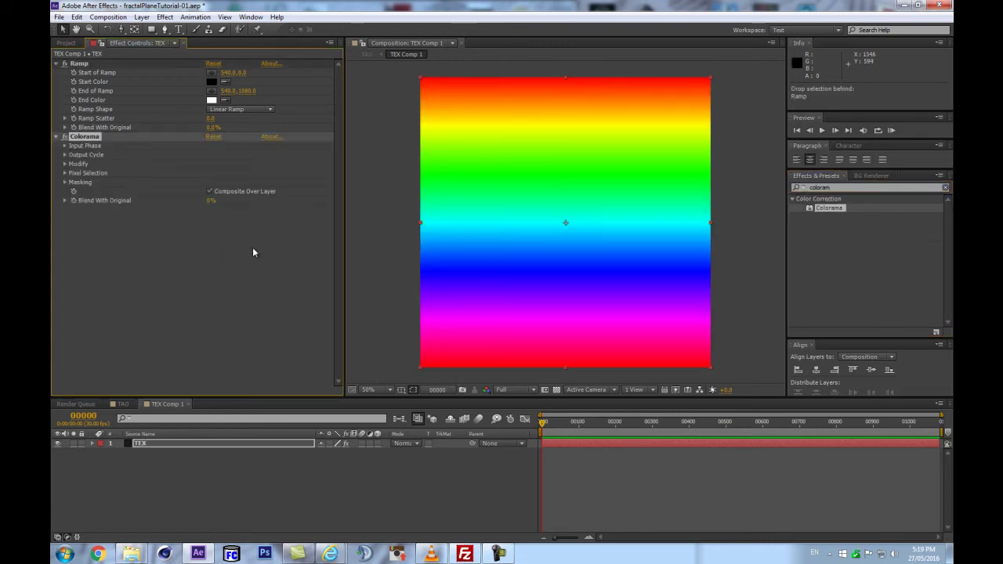
# Step: Expand Colorama's Output Cycle and turn off Interpolate Palette to get hard colour bands
pyautogui.click(64, 155)
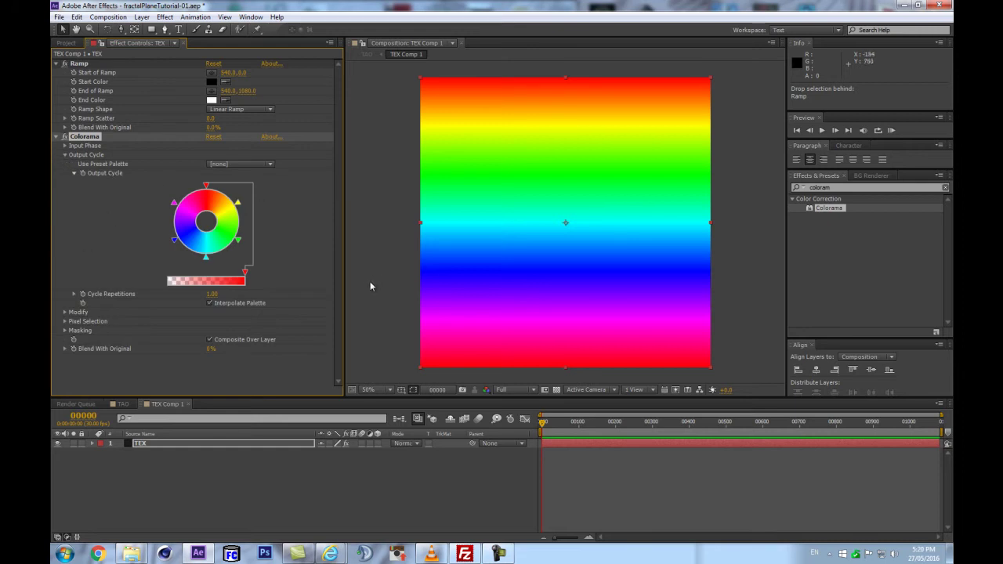
pyautogui.click(209, 303)
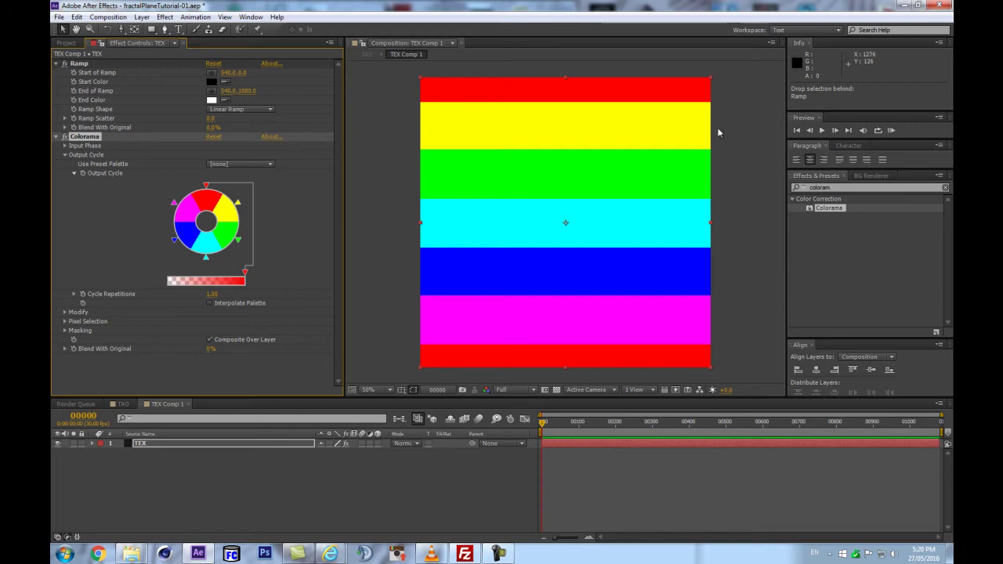
pyautogui.click(210, 302)
pyautogui.click(210, 302)
pyautogui.click(220, 304)
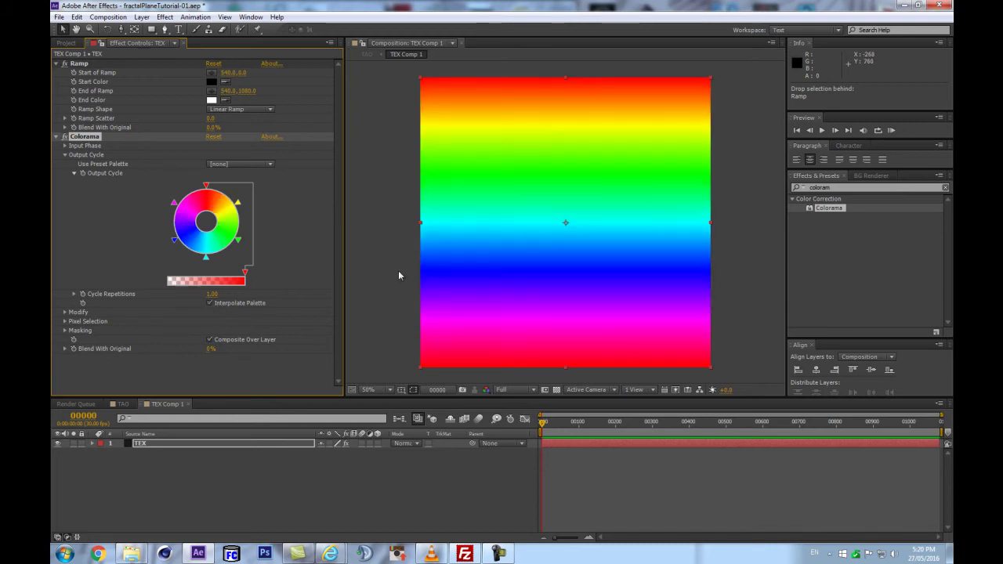
pyautogui.click(220, 306)
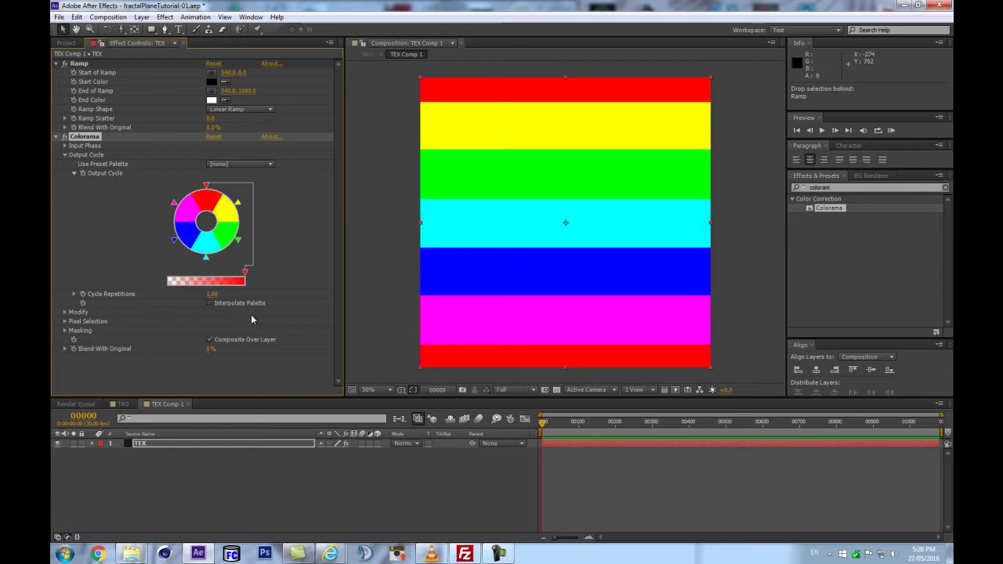
# Step: Change the red colour in Colorama's output cycle to near-black, RGB 7, 7, 7
pyautogui.doubleClick(175, 205)
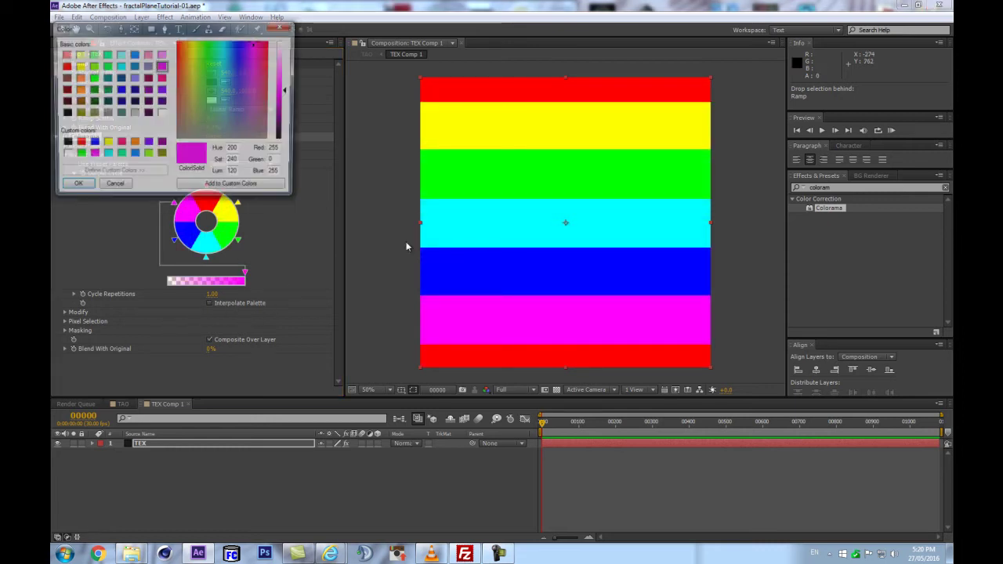
pyautogui.click(110, 188)
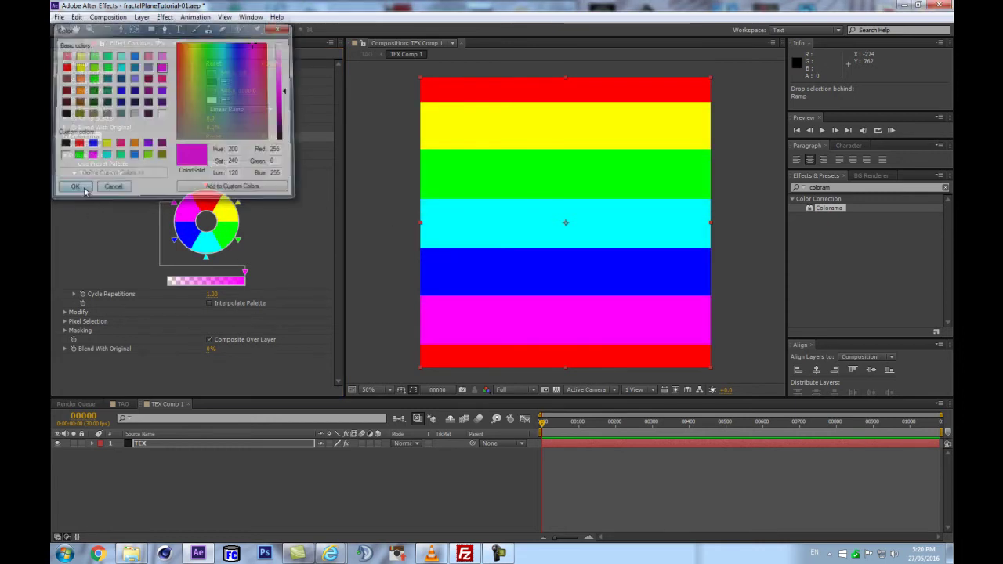
pyautogui.click(207, 186)
pyautogui.doubleClick(207, 186)
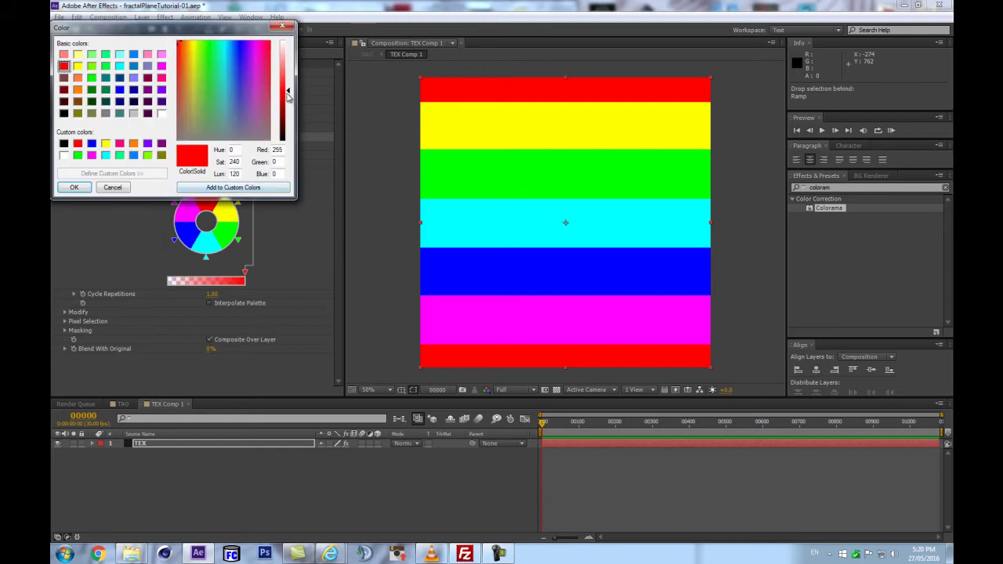
pyautogui.moveTo(288, 94); pyautogui.dragTo(288, 139)
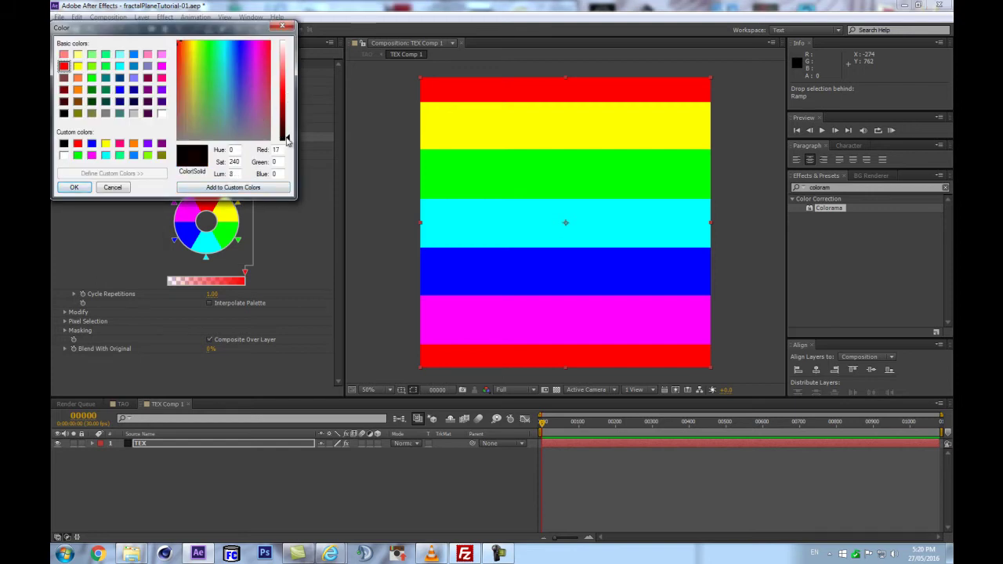
pyautogui.click(181, 141)
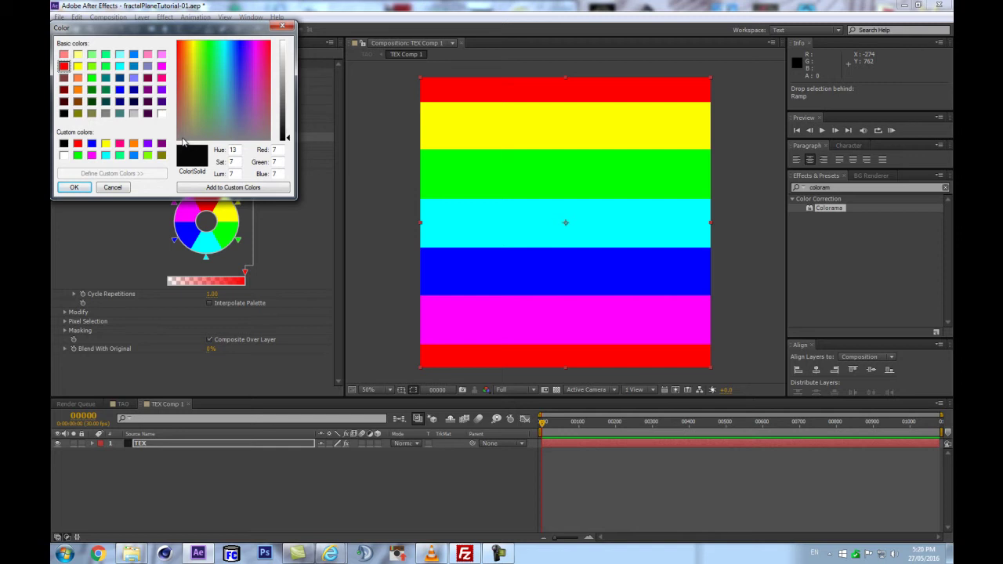
pyautogui.click(73, 187)
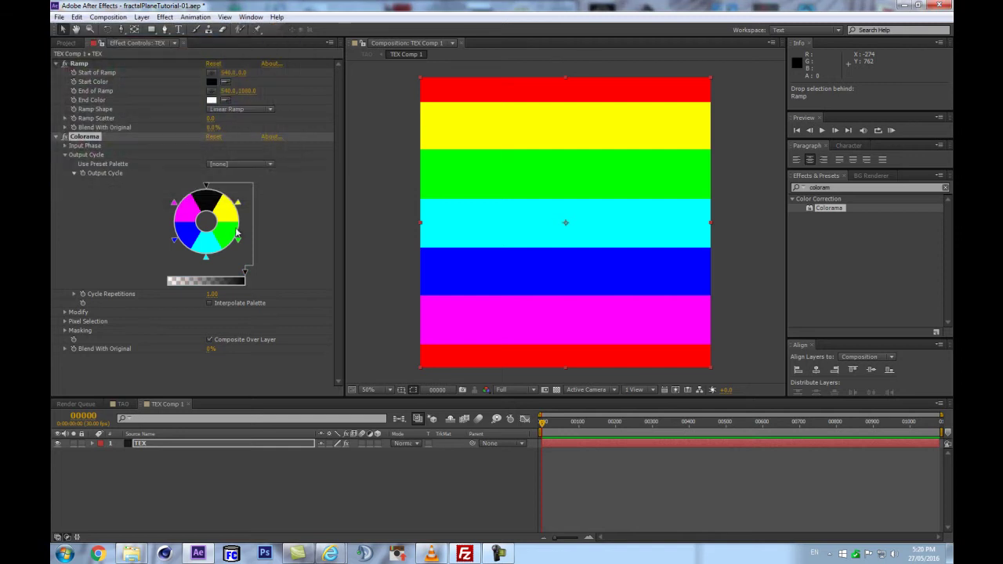
# Step: Change the magenta colour in Colorama's output cycle to burnt orange
pyautogui.doubleClick(174, 205)
pyautogui.moveTo(196, 63); pyautogui.dragTo(186, 67)
pyautogui.click(74, 187)
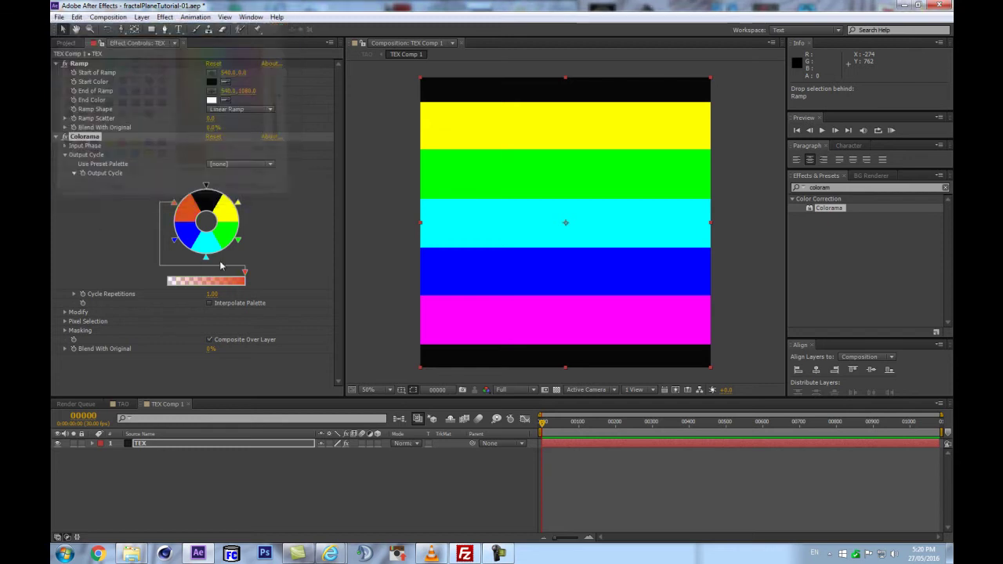
# Step: Change the blue colour in Colorama's output cycle to a warm off-white, RGB 255, 253, 240
pyautogui.doubleClick(175, 242)
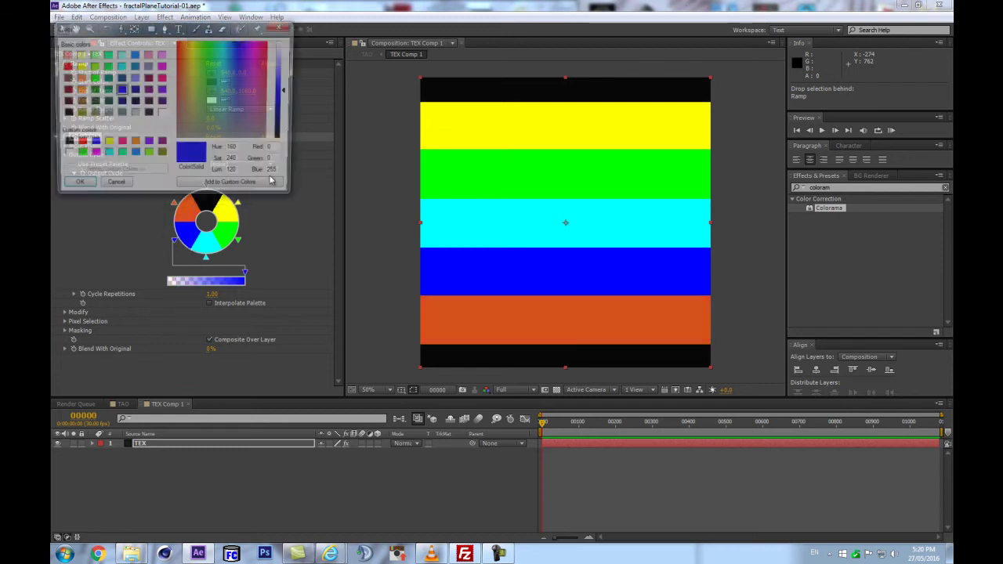
pyautogui.click(287, 44)
pyautogui.click(190, 43)
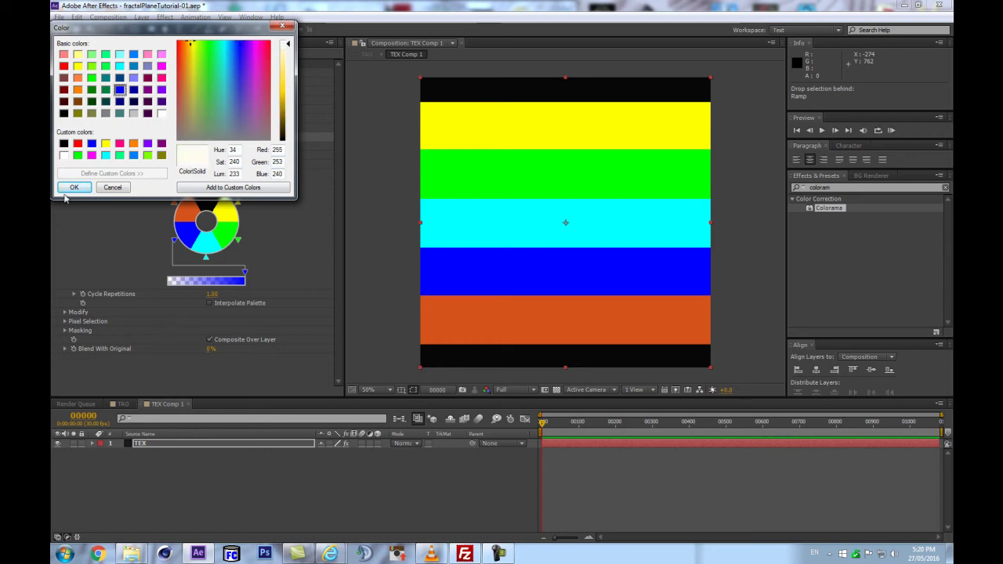
pyautogui.click(72, 188)
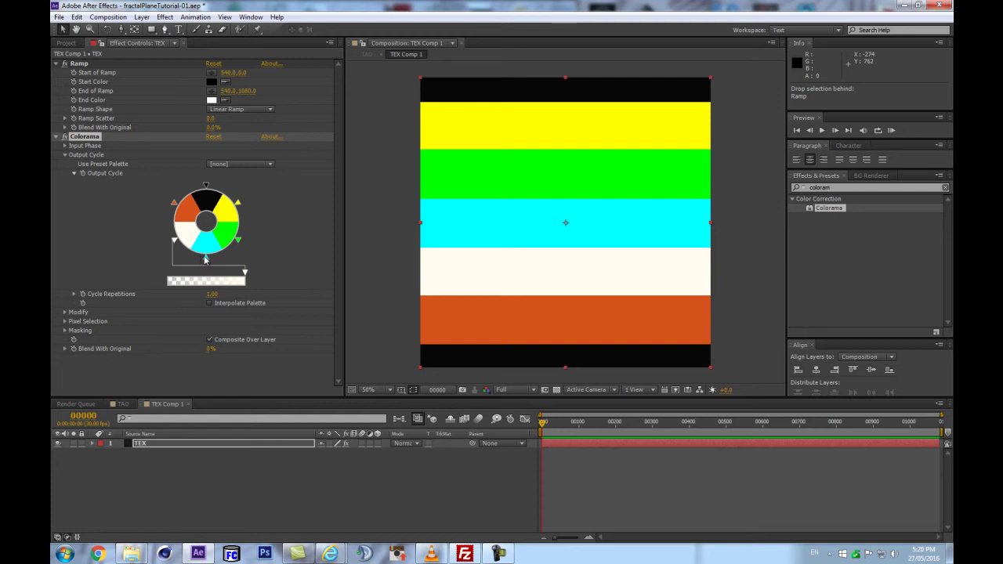
# Step: Change the cyan colour in Colorama's output cycle to a dark olive grey, about RGB 98, 95, 72
pyautogui.doubleClick(206, 259)
pyautogui.moveTo(184, 79); pyautogui.dragTo(180, 68)
pyautogui.click(286, 65)
pyautogui.moveTo(287, 83); pyautogui.dragTo(287, 141)
pyautogui.moveTo(182, 119); pyautogui.dragTo(179, 127)
pyautogui.click(190, 125)
pyautogui.click(288, 115)
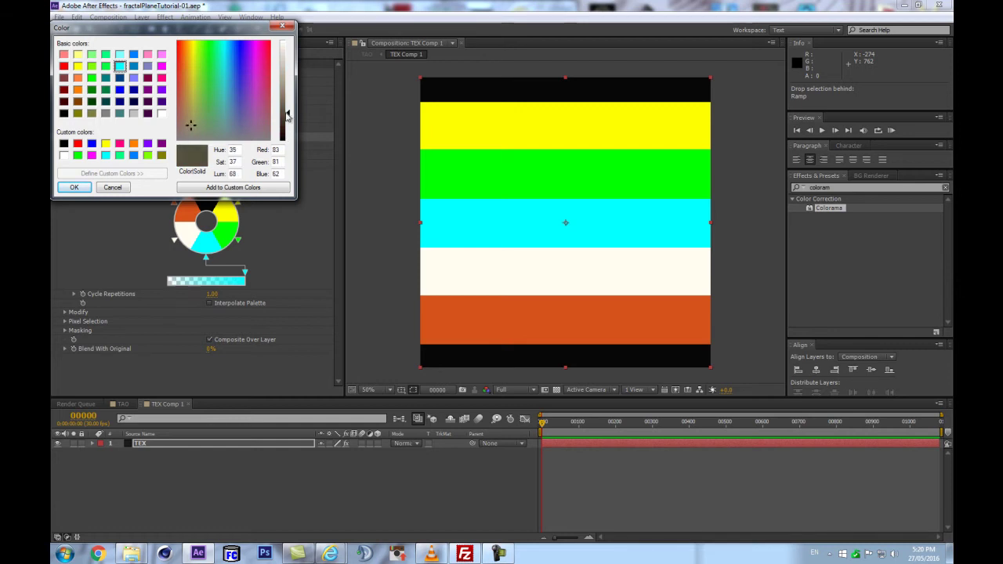
pyautogui.click(74, 187)
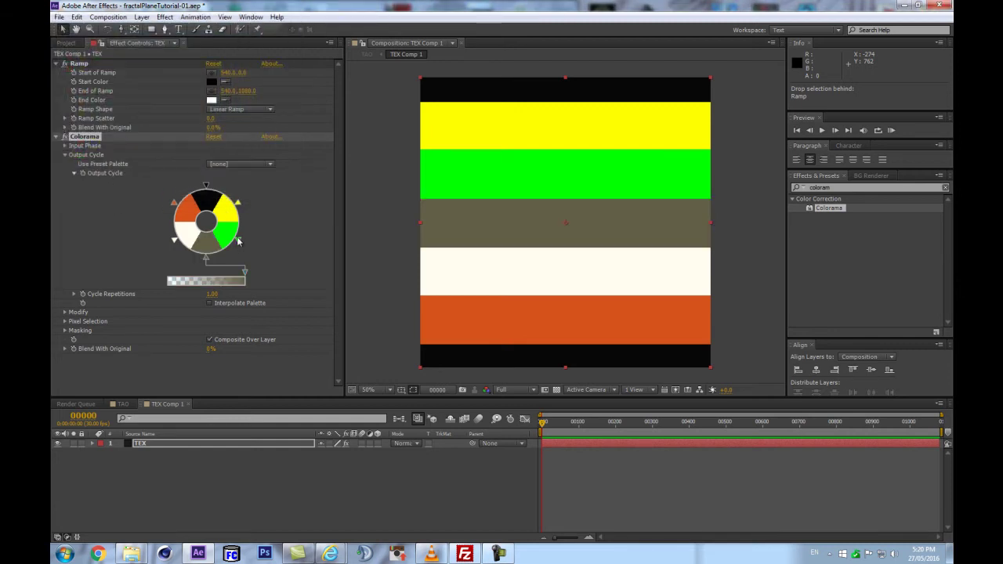
# Step: Change the green colour in Colorama's output cycle to white
pyautogui.doubleClick(238, 241)
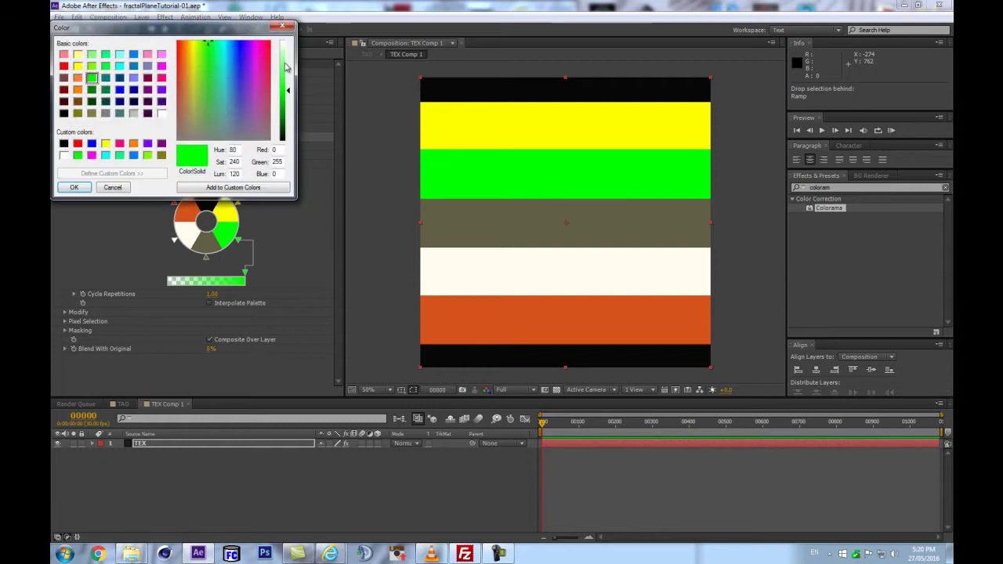
pyautogui.click(286, 68)
pyautogui.click(73, 187)
# Step: Change the yellow colour in Colorama's output cycle to light cyan, RGB 132, 253, 247
pyautogui.doubleClick(238, 204)
pyautogui.click(223, 45)
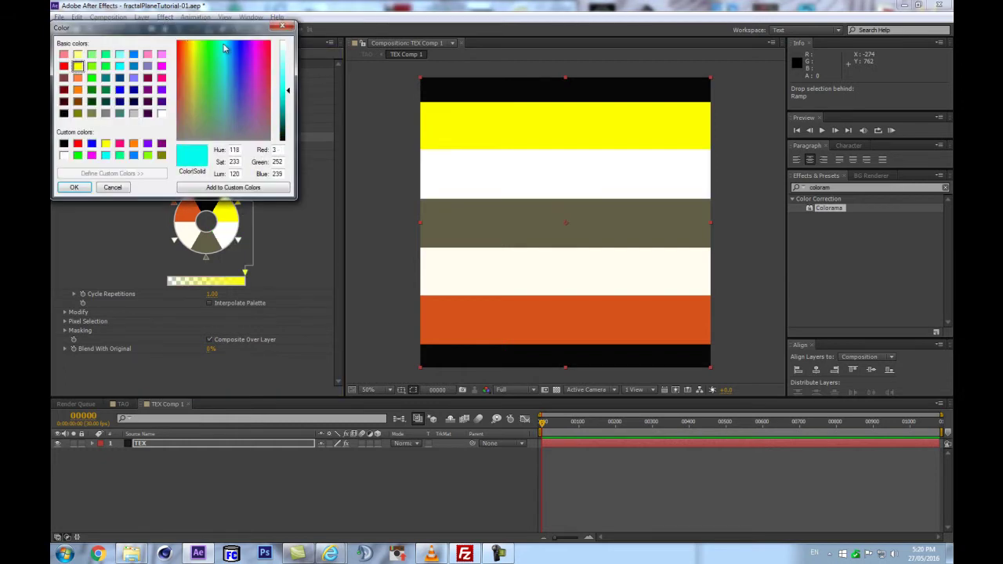
pyautogui.click(286, 69)
pyautogui.click(74, 187)
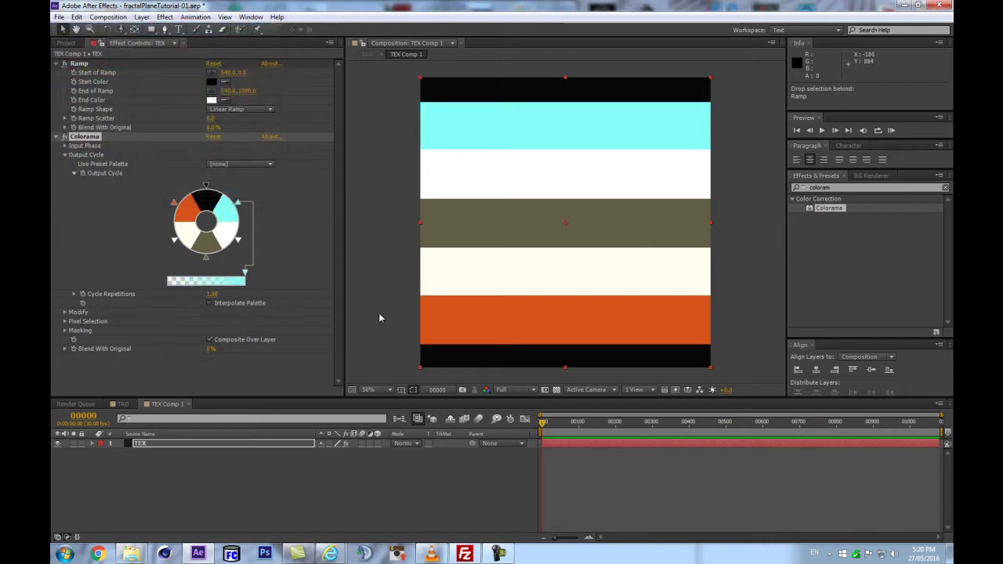
pyautogui.scroll(-2, 616, 235)
pyautogui.scroll(2, 616, 234)
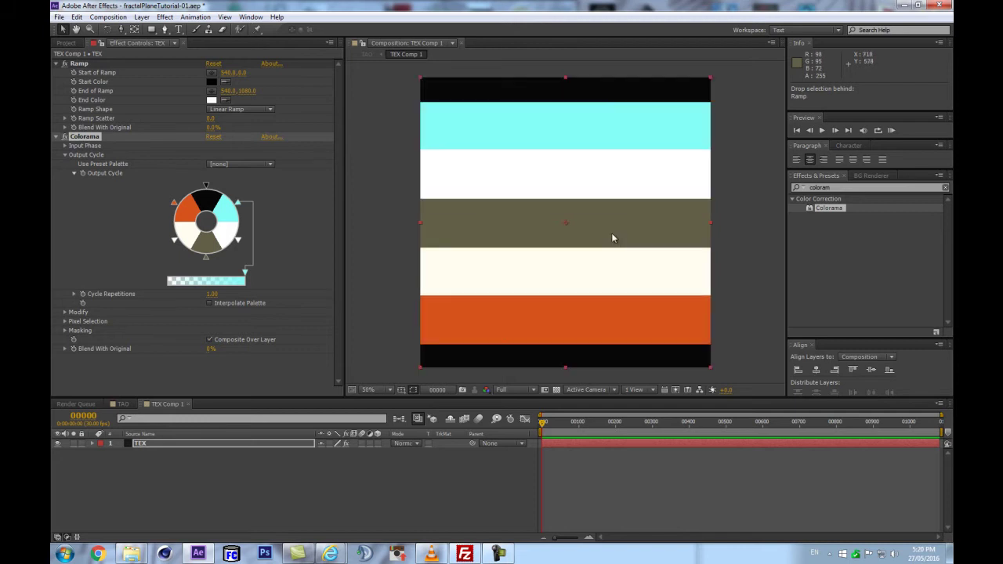
# Step: Increase Colorama's Cycle Repetitions to 5 to multiply the stripes
pyautogui.click(212, 294)
pyautogui.write('2')
pyautogui.press('Return')
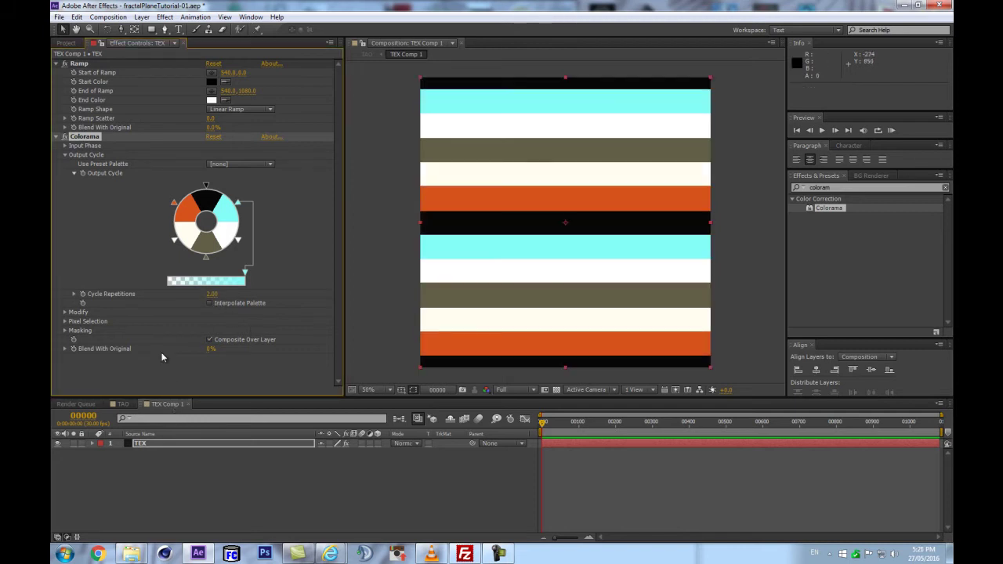
pyautogui.moveTo(212, 294); pyautogui.dragTo(229, 293)
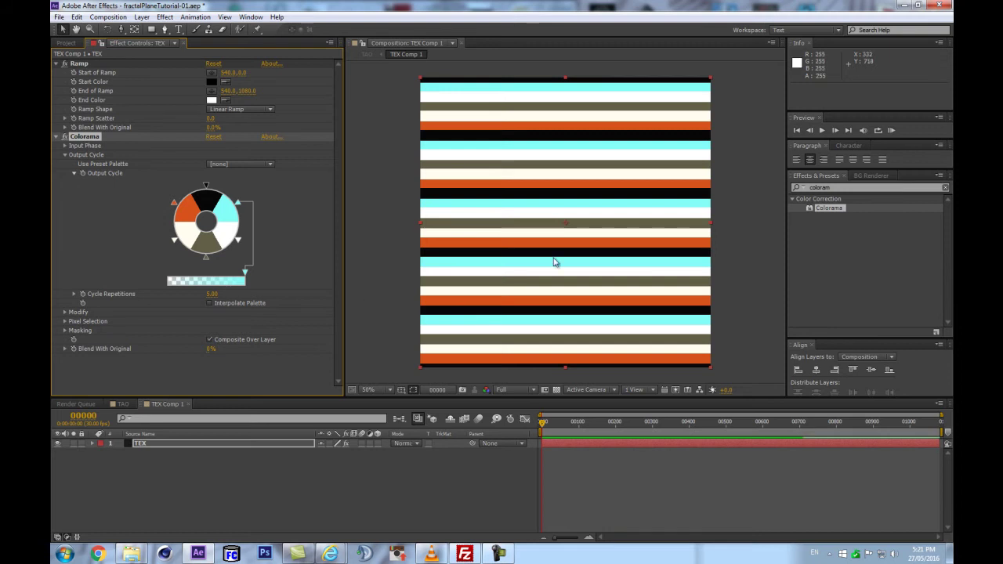
pyautogui.scroll(-2, 628, 233)
pyautogui.scroll(2, 627, 234)
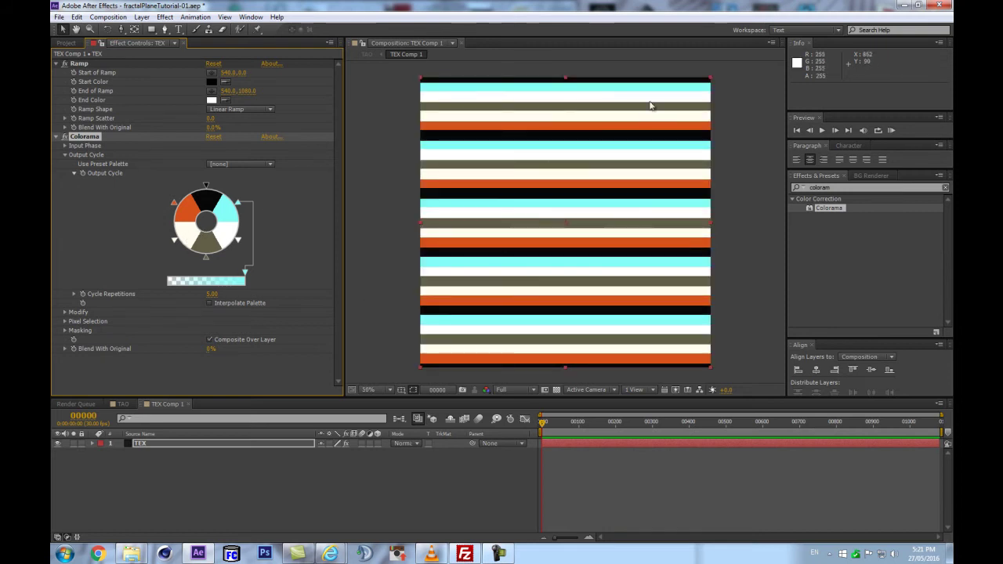
# Step: Shift the off-white marker towards orange and add a duplicate near olive grey to widen the off-white stripes
pyautogui.doubleClick(176, 239)
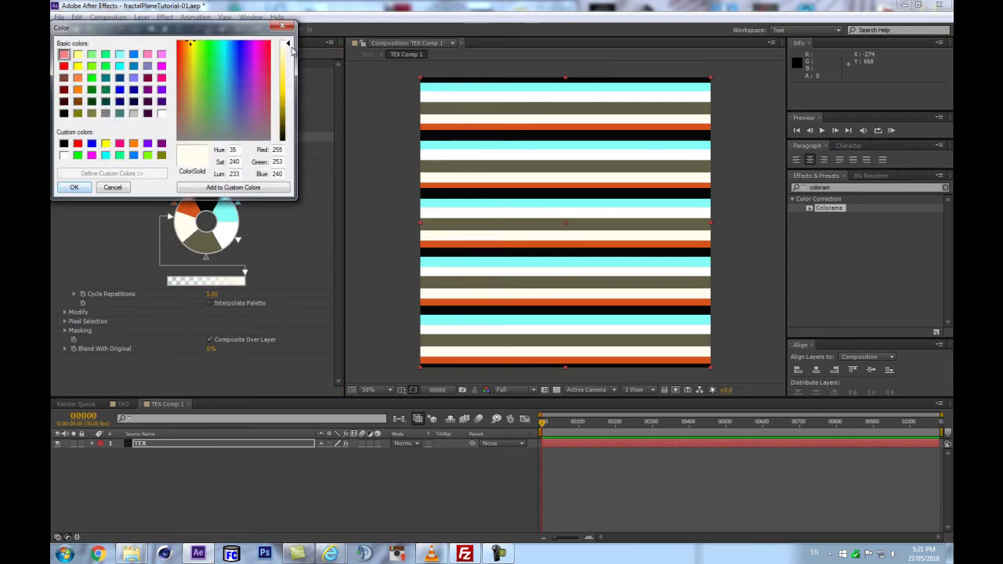
pyautogui.click(74, 188)
pyautogui.moveTo(173, 238); pyautogui.dragTo(191, 255)
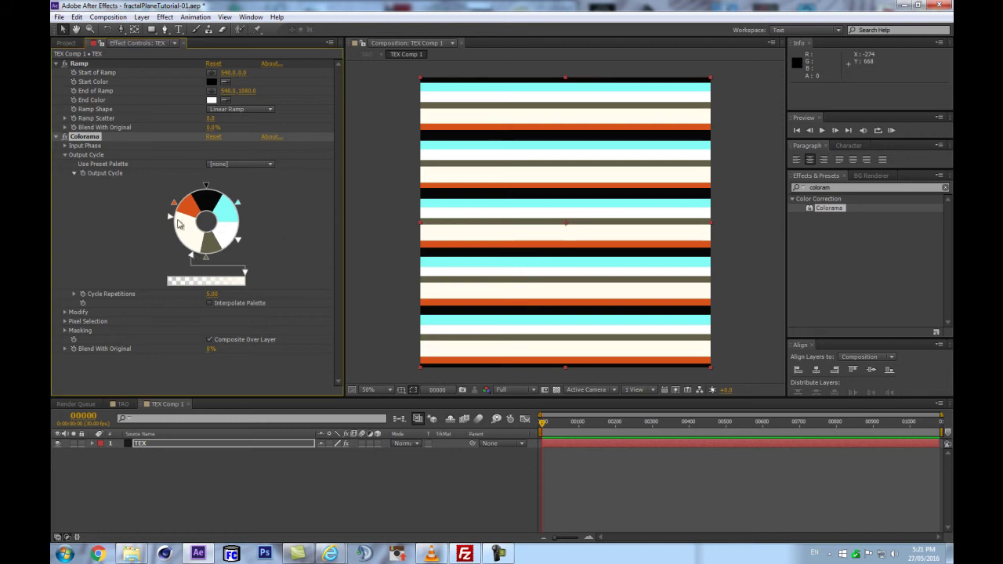
# Step: Duplicate the light cyan marker towards white to widen its stripes, and move the off-white marker away from orange
pyautogui.doubleClick(239, 205)
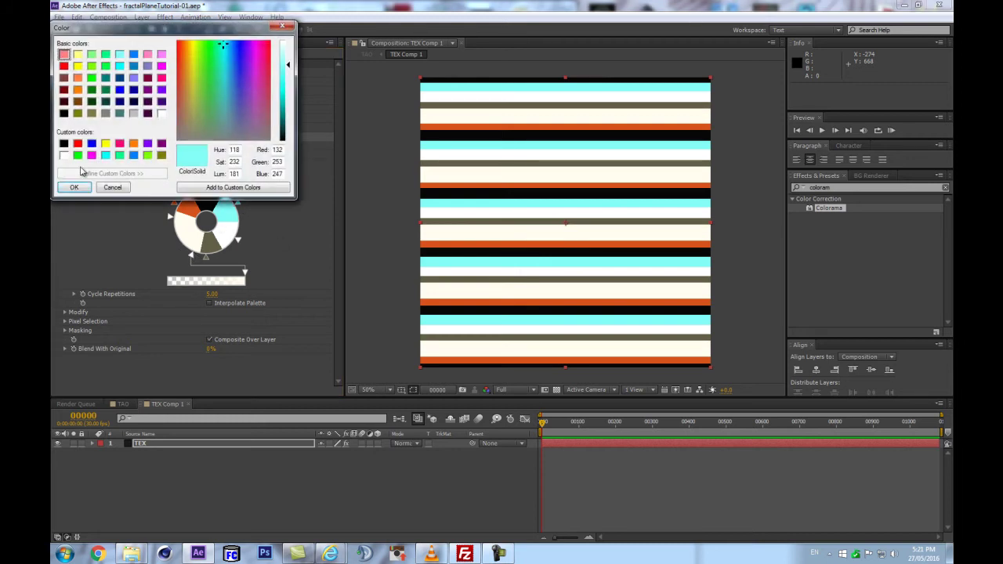
pyautogui.press('Return')
pyautogui.moveTo(240, 213)
pyautogui.mouseDown()
pyautogui.moveTo(244, 235)
pyautogui.moveTo(243, 226)
pyautogui.mouseUp()
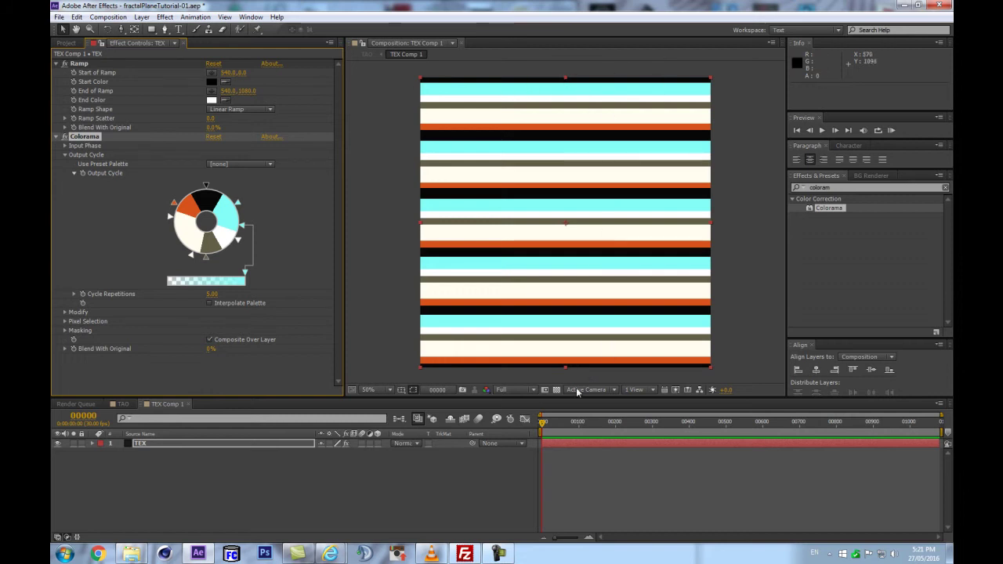
pyautogui.moveTo(170, 219); pyautogui.dragTo(170, 236)
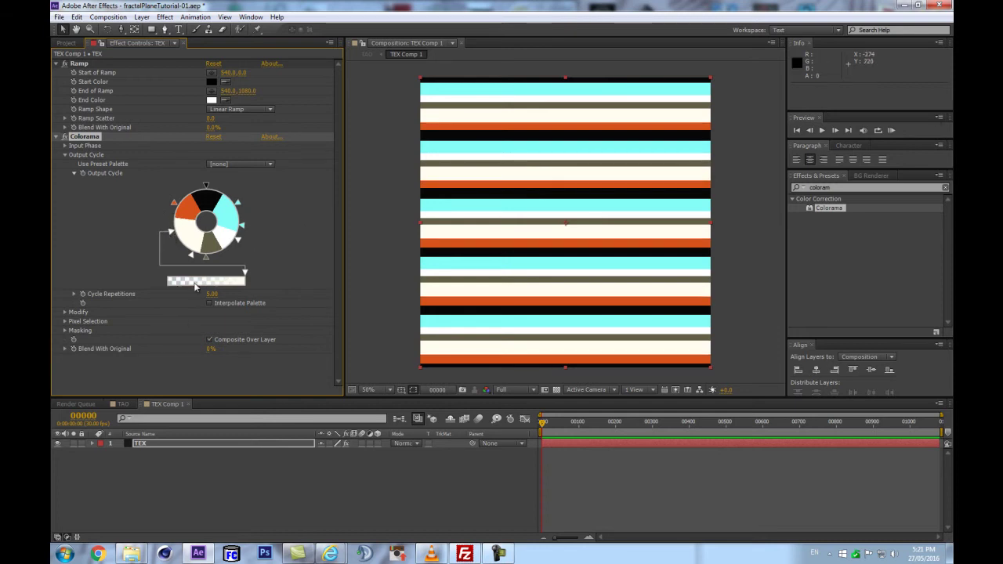
pyautogui.click(398, 421)
pyautogui.click(344, 425)
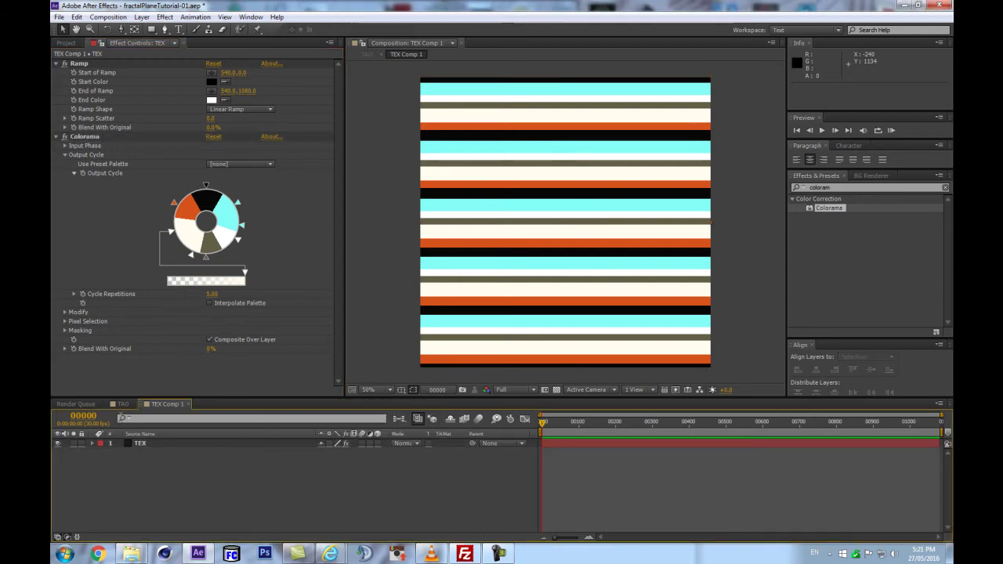
# Step: Return to the TAO comp and hide the TEX Comp 1 layer
pyautogui.click(123, 404)
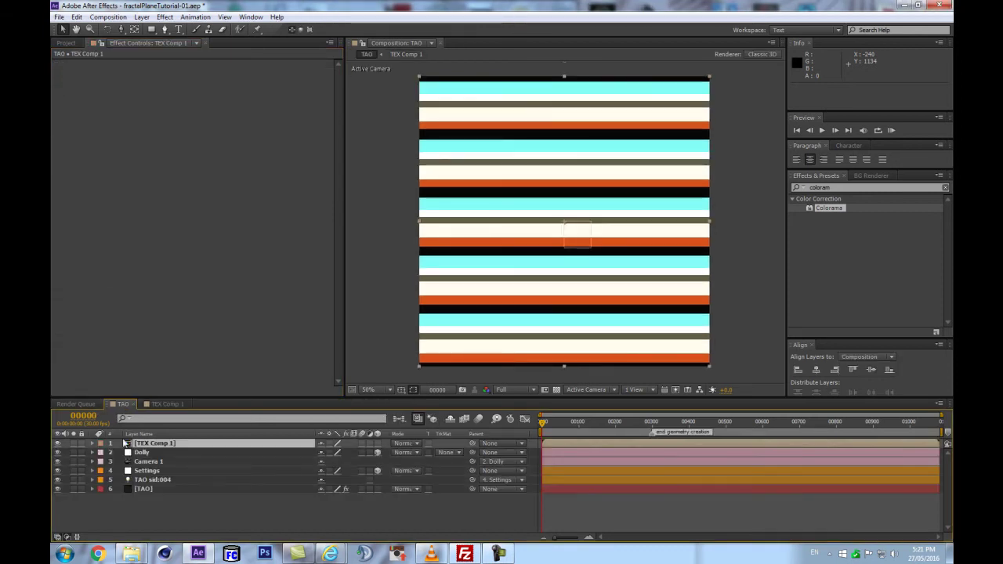
pyautogui.click(125, 444)
pyautogui.click(58, 445)
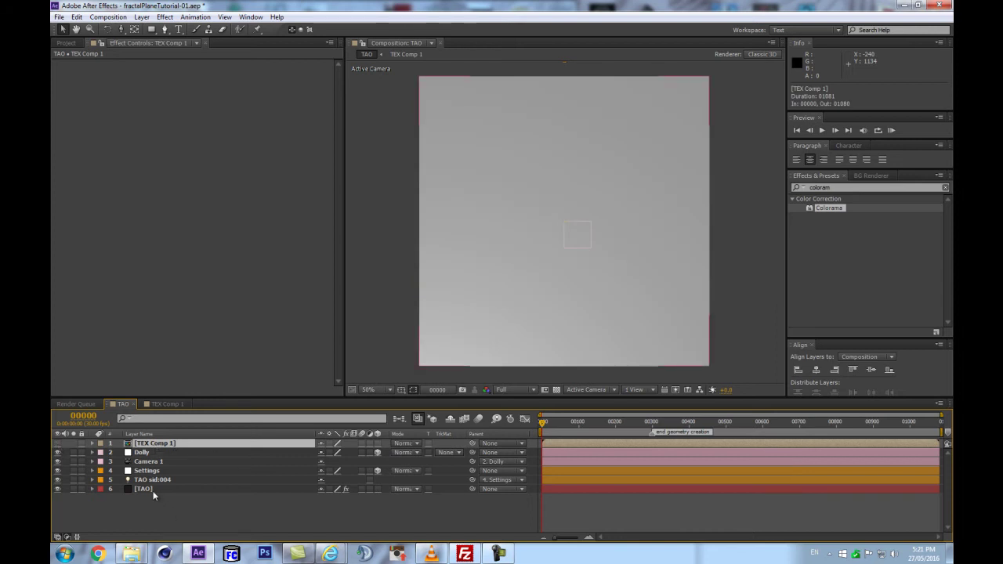
# Step: Set the TAO layer's Color Texture to TEX Comp 1 in the Tao effect's Textures settings
pyautogui.click(144, 489)
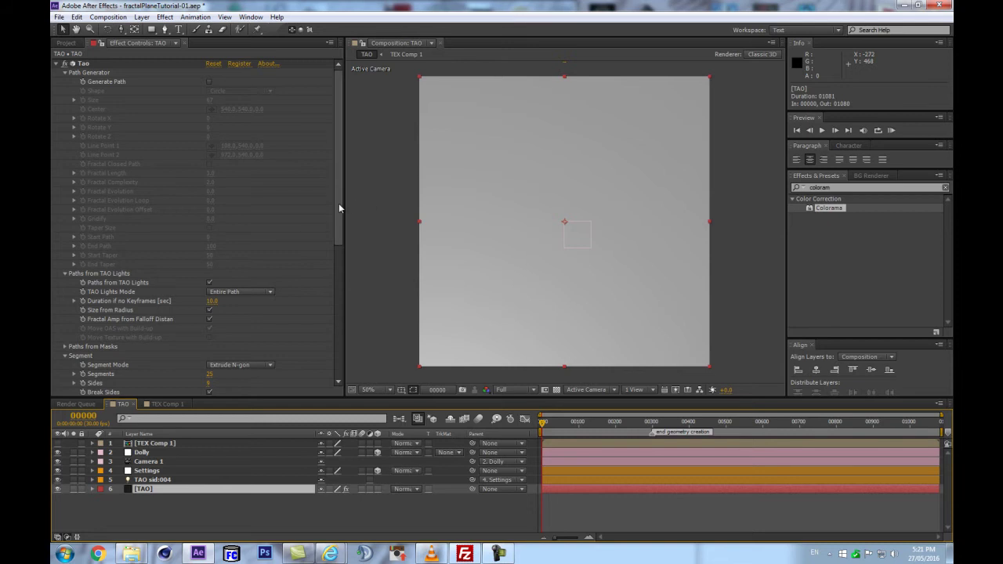
pyautogui.moveTo(338, 202); pyautogui.dragTo(330, 337)
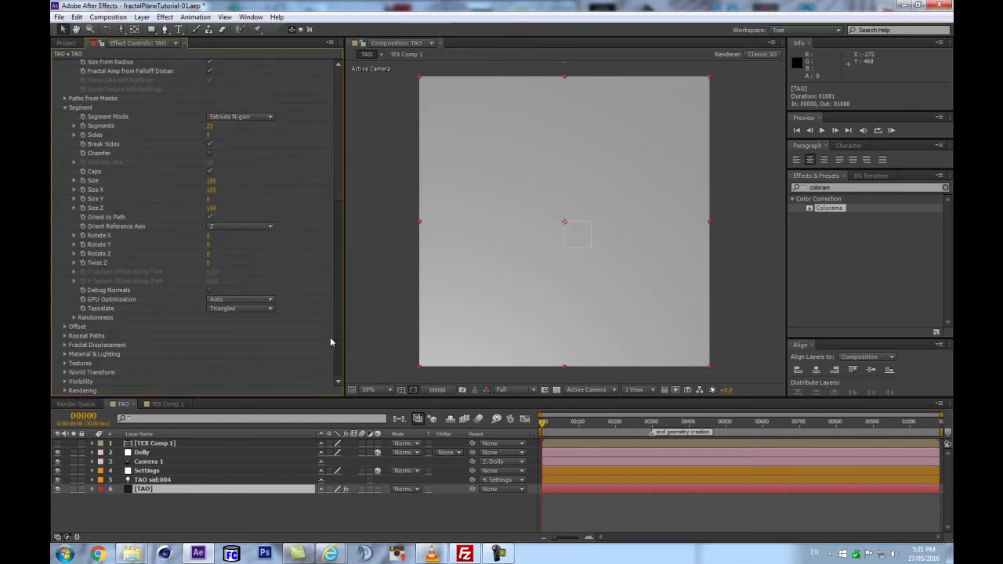
pyautogui.click(65, 363)
pyautogui.click(227, 265)
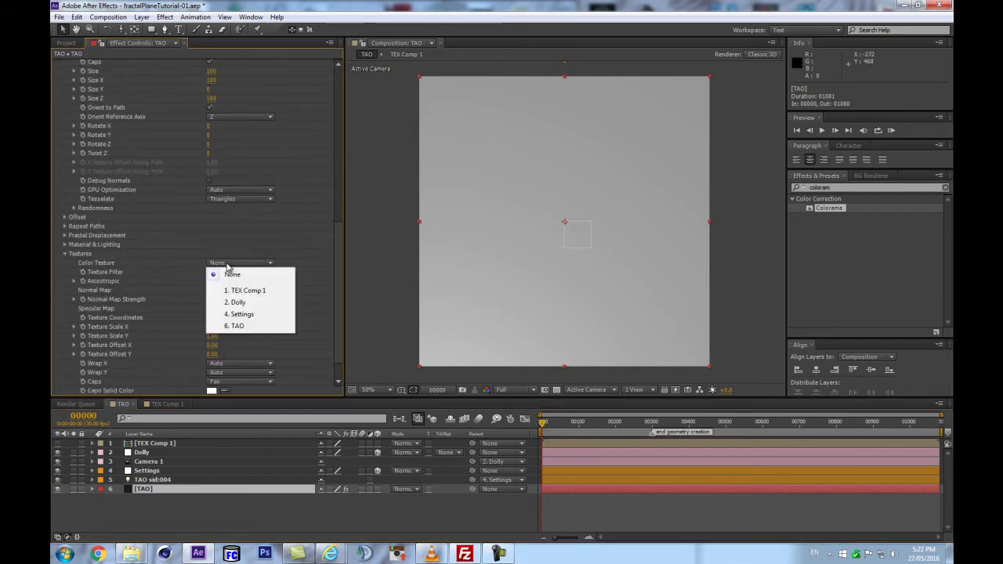
pyautogui.click(263, 294)
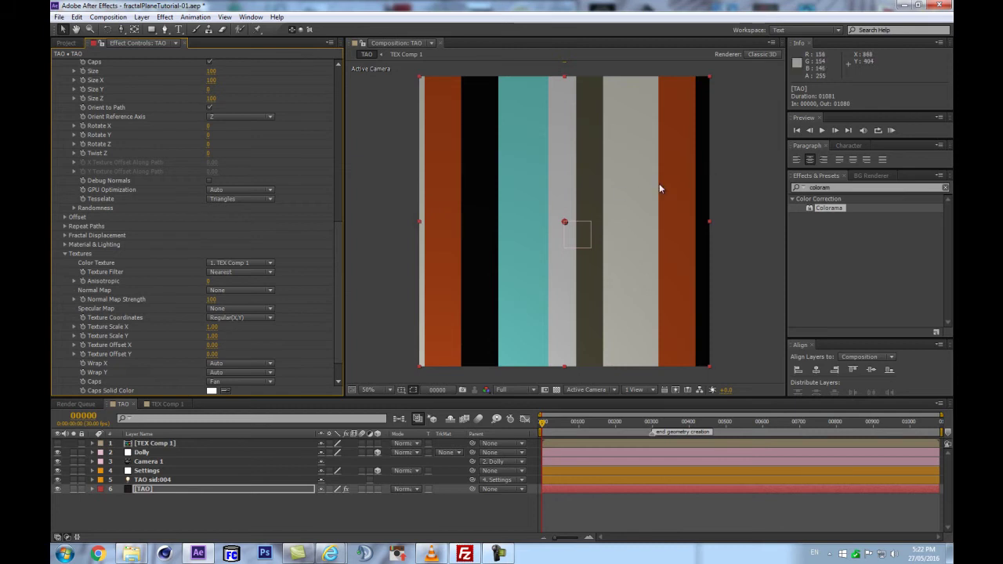
# Step: Open TEX Comp 1, add an adjustment layer above TEX and apply the Transform effect to it
pyautogui.doubleClick(150, 442)
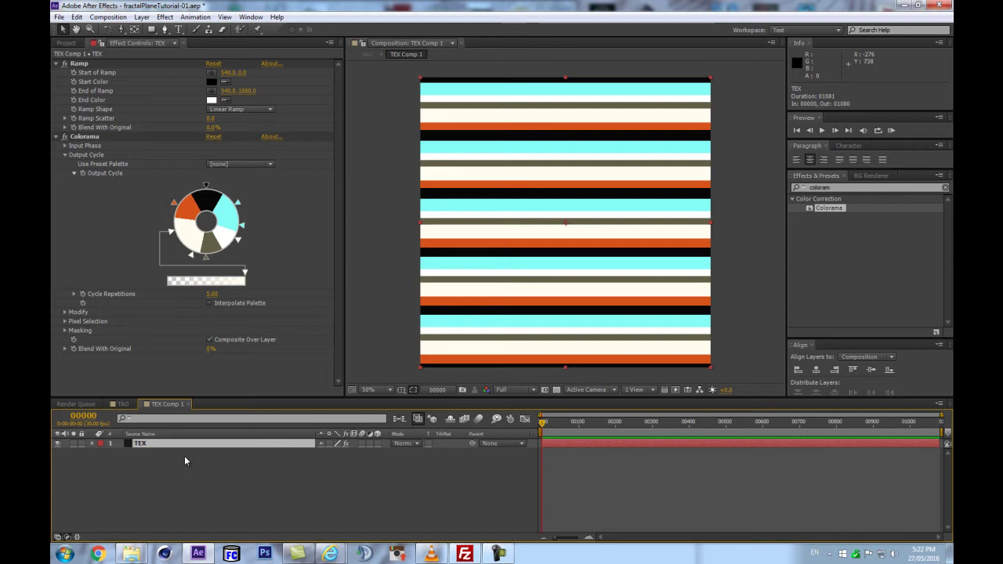
pyautogui.hotkey('ctrl', 'alt', 'y')
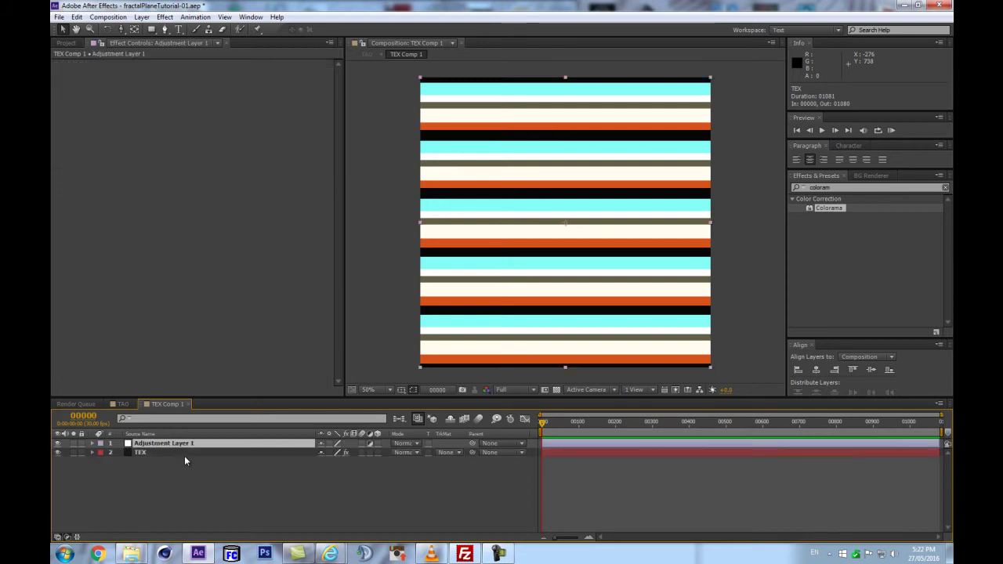
pyautogui.click(819, 206)
pyautogui.write('trans')
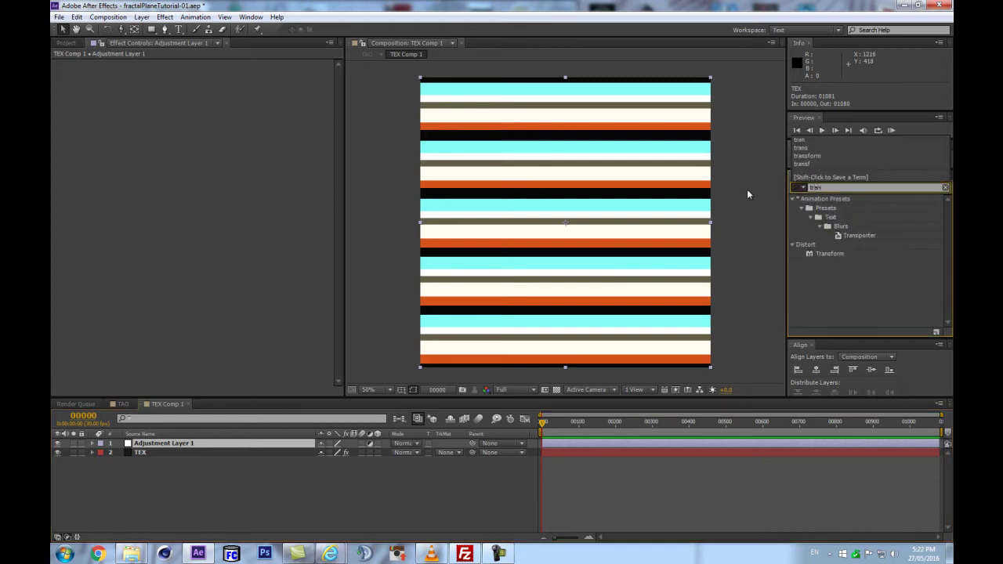
pyautogui.click(835, 253)
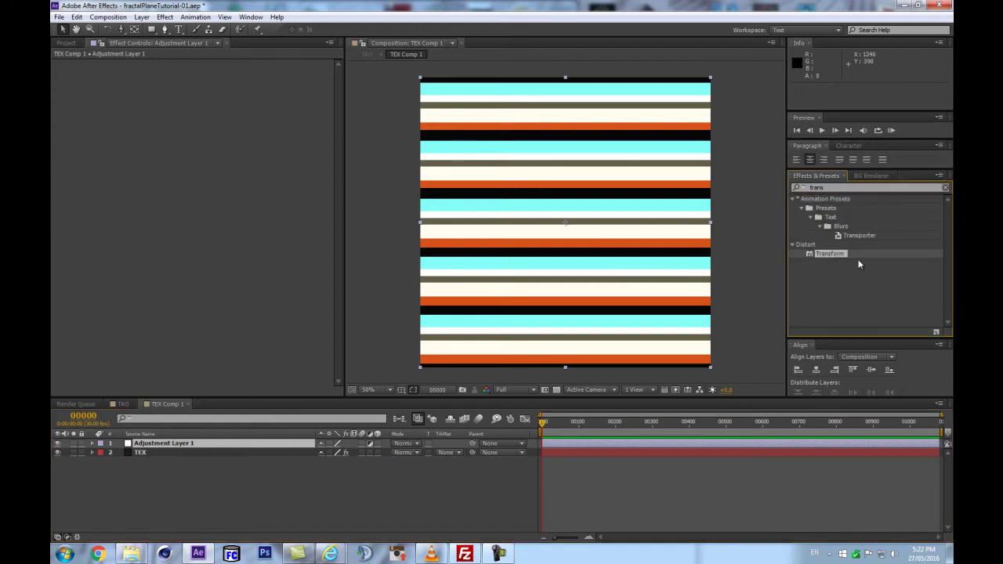
pyautogui.moveTo(828, 254); pyautogui.dragTo(153, 443)
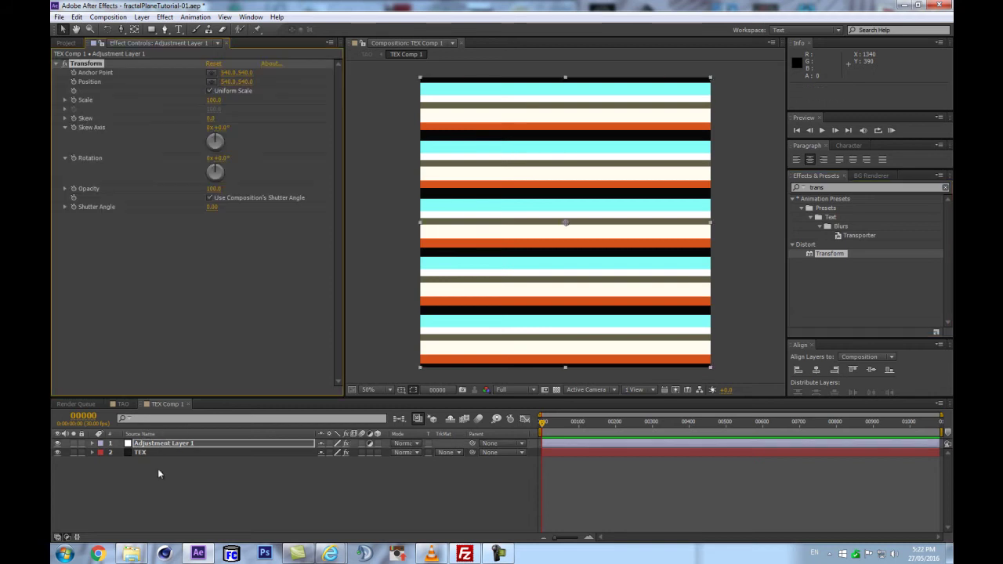
# Step: Set the adjustment layer's Transform rotation to 90° and return to the TAO comp to check the stripes
pyautogui.click(222, 157)
pyautogui.write('90')
pyautogui.press('Return')
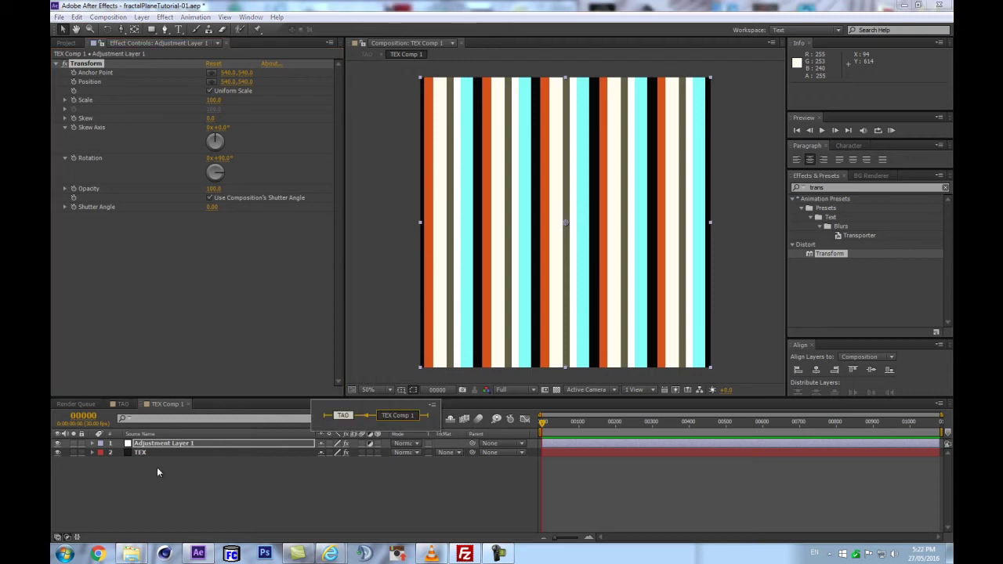
pyautogui.click(123, 403)
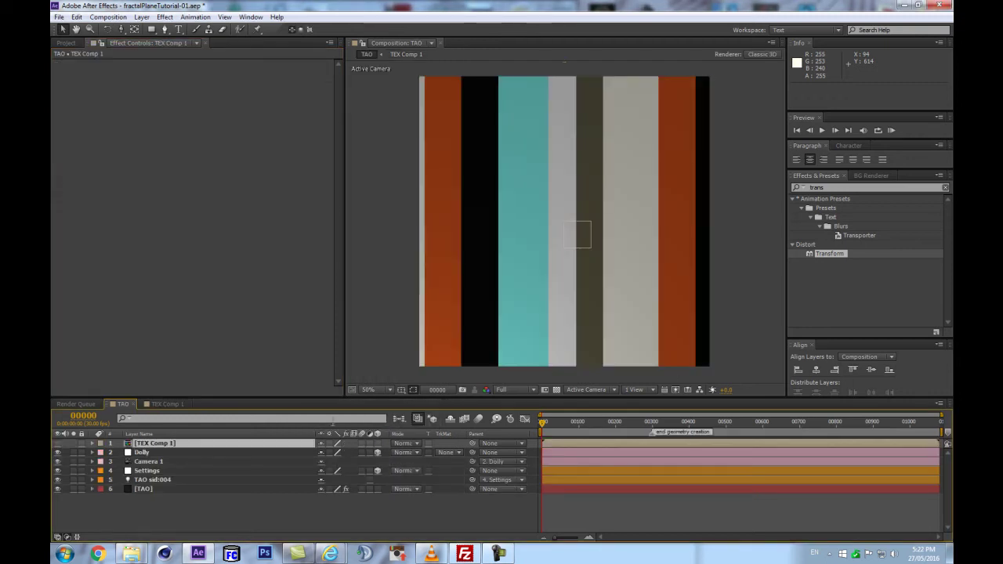
pyautogui.click(199, 513)
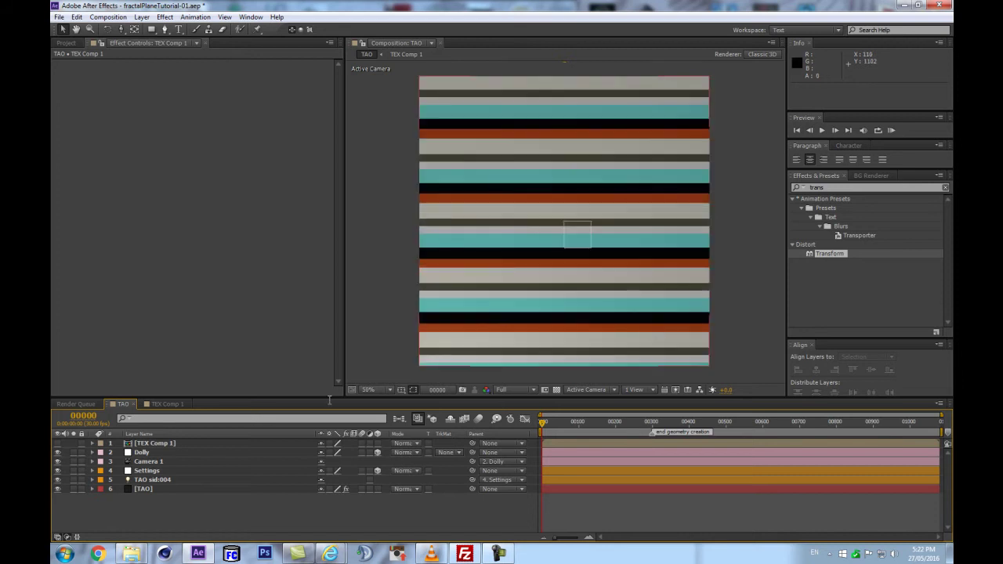
# Step: Set the Shader to Smooth in the TAO layer's Rendering settings
pyautogui.click(153, 479)
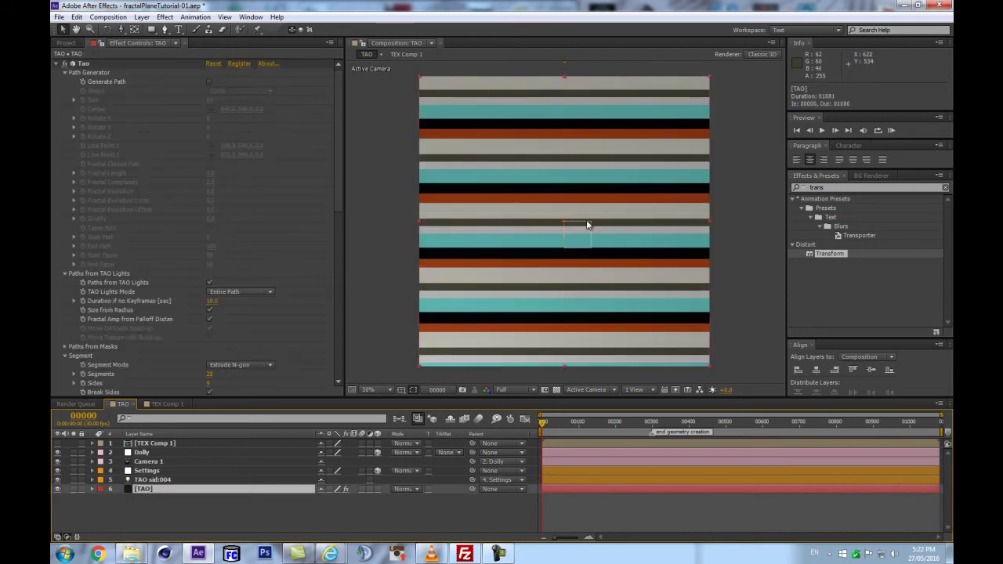
pyautogui.click(302, 372)
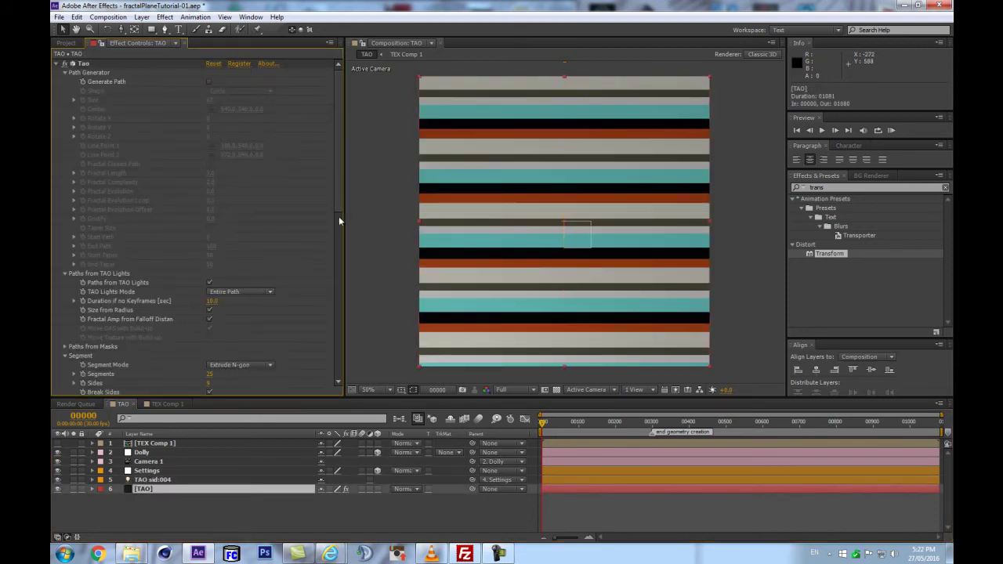
pyautogui.moveTo(339, 210); pyautogui.dragTo(325, 372)
pyautogui.click(65, 390)
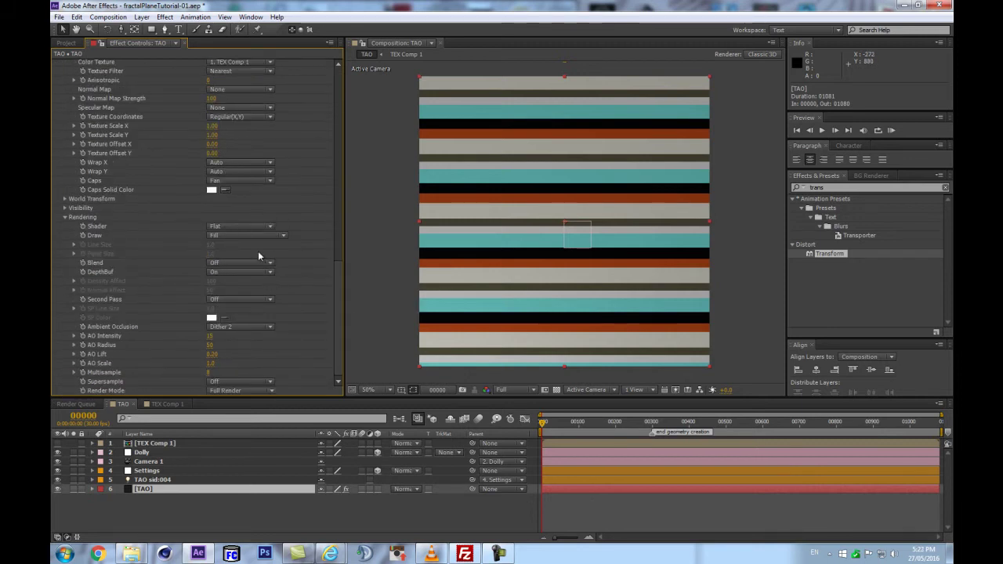
pyautogui.click(239, 226)
pyautogui.click(235, 252)
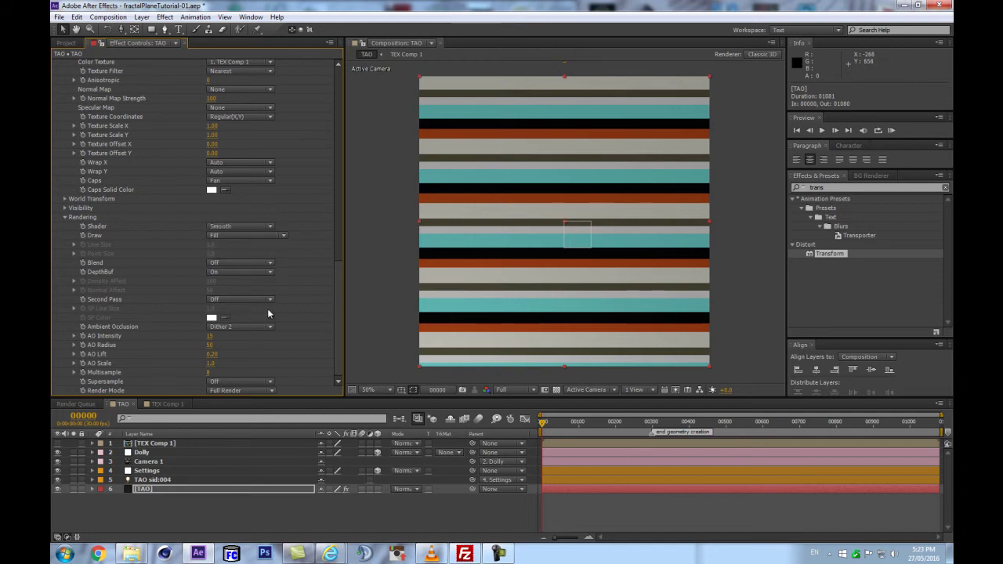
# Step: Set Tao's Second Pass to Wireframe and inspect the mesh at 100% magnification
pyautogui.click(235, 299)
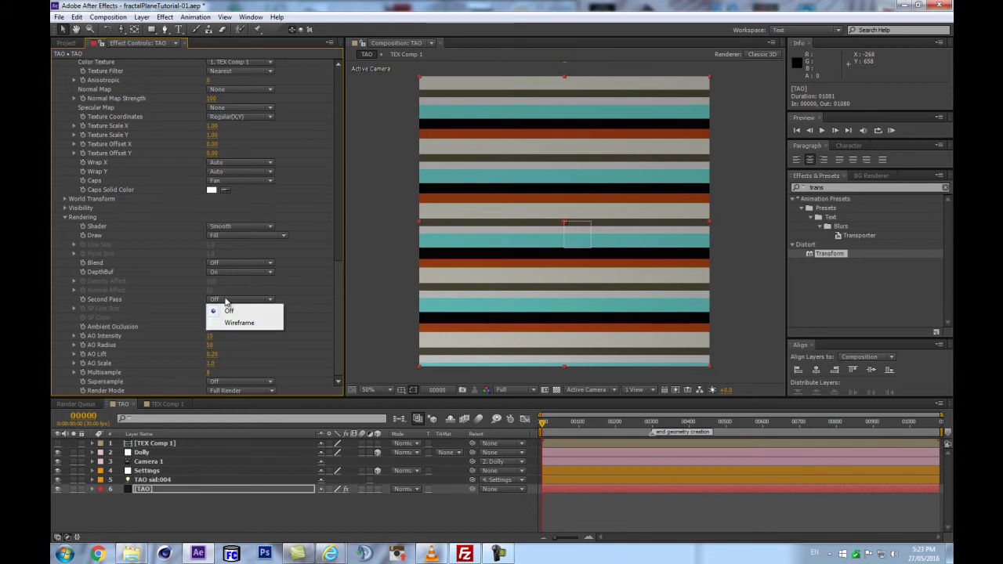
pyautogui.click(230, 322)
pyautogui.press('/')
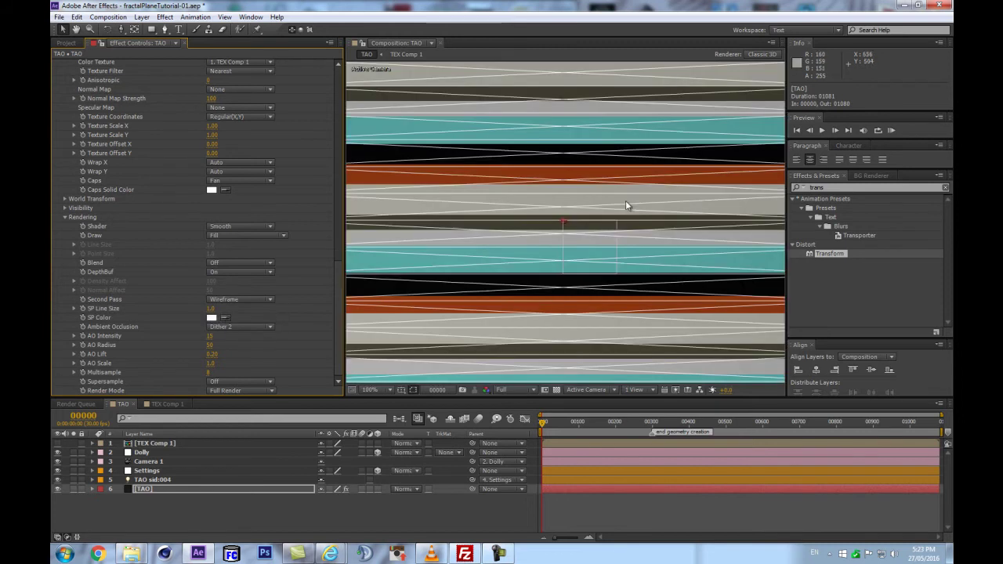
# Step: Set Tao's second-pass wireframe color to black (000000) and its line size to 2
pyautogui.click(212, 318)
pyautogui.moveTo(219, 391); pyautogui.dragTo(174, 435)
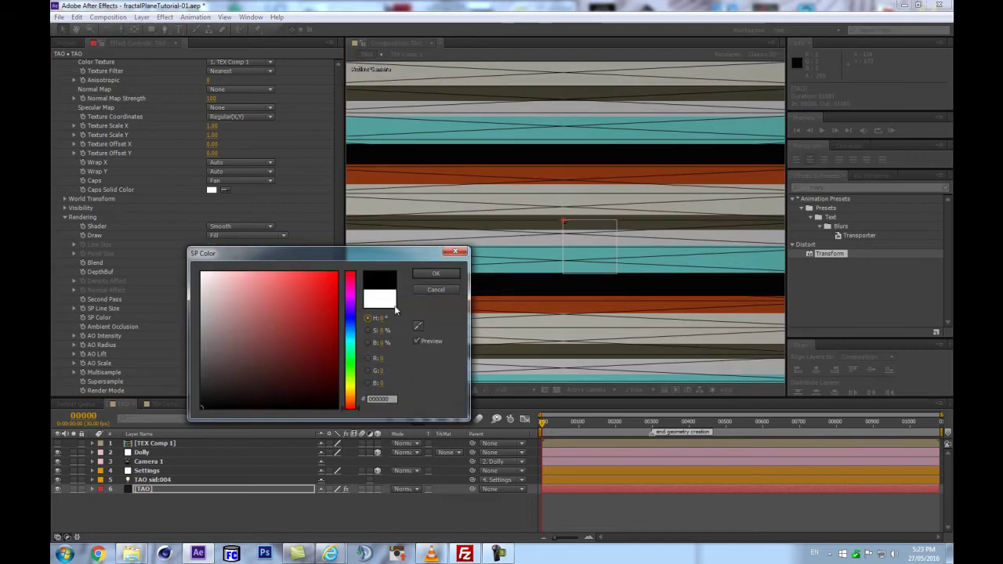
pyautogui.click(437, 273)
pyautogui.click(209, 308)
pyautogui.write('2')
pyautogui.press('Return')
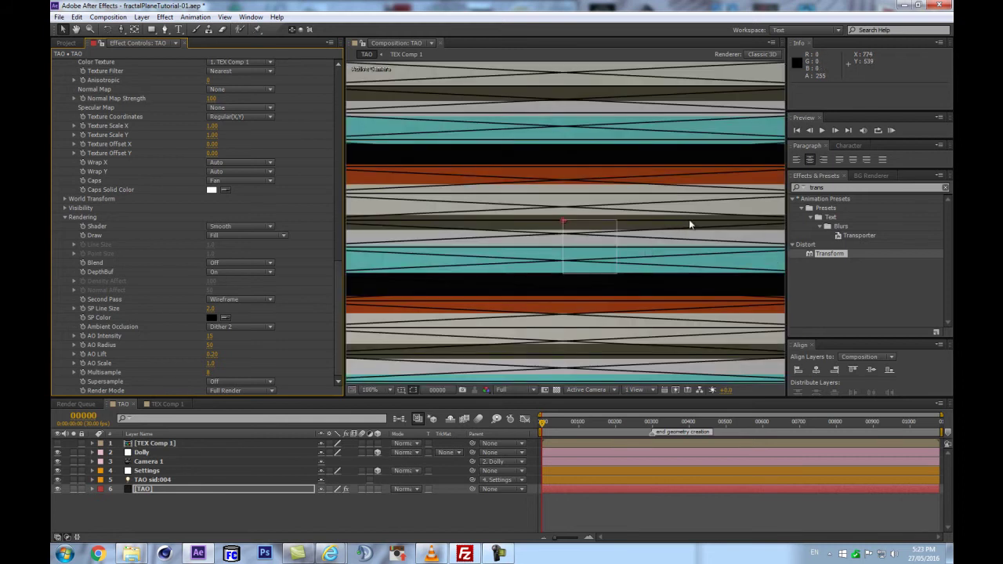
pyautogui.scroll(-2, 689, 222)
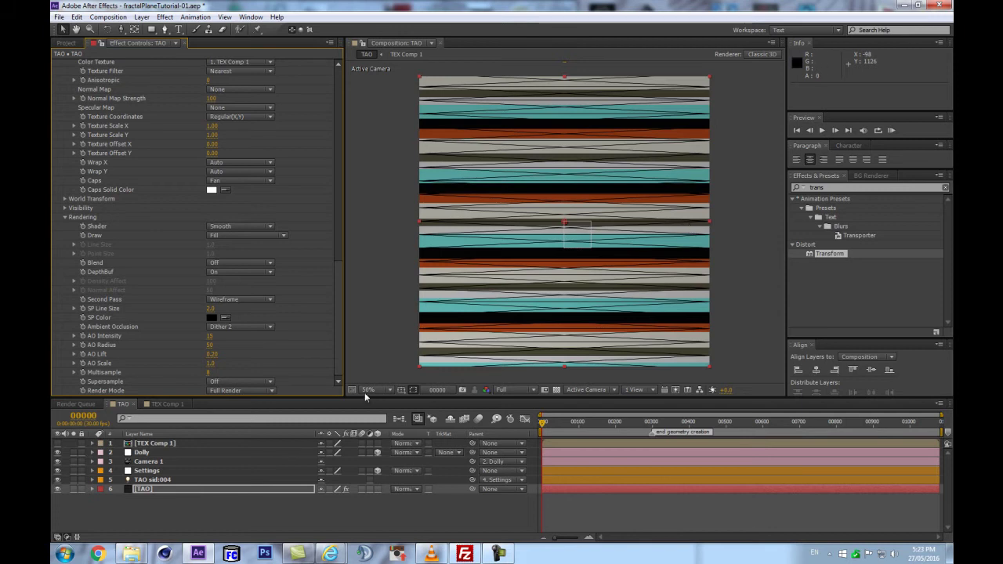
pyautogui.scroll(2, 583, 261)
pyautogui.scroll(-2, 583, 261)
# Step: Raise the number of Segments in Tao's Segment settings to 50
pyautogui.moveTo(337, 312); pyautogui.dragTo(332, 164)
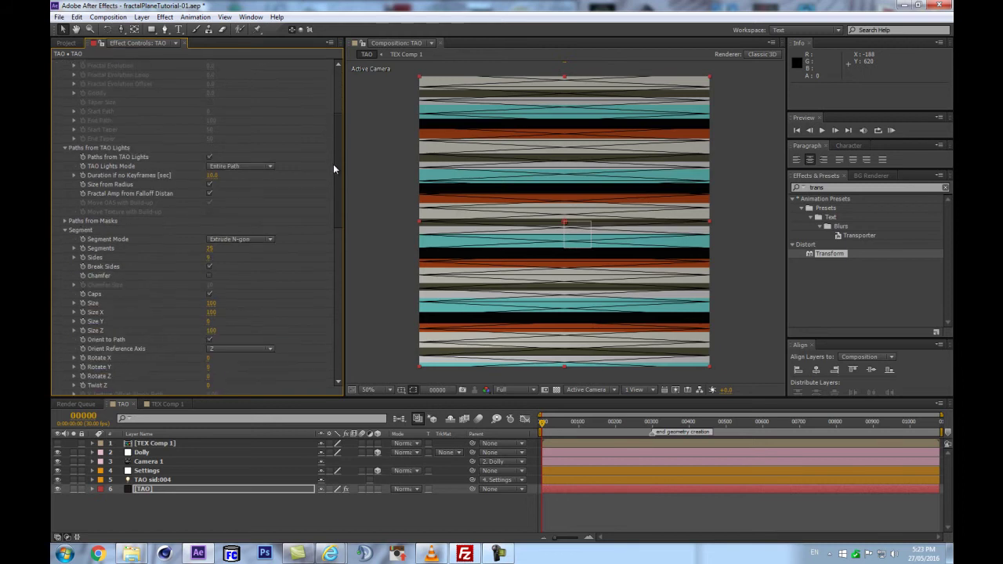
pyautogui.click(210, 249)
pyautogui.write('50')
pyautogui.press('Return')
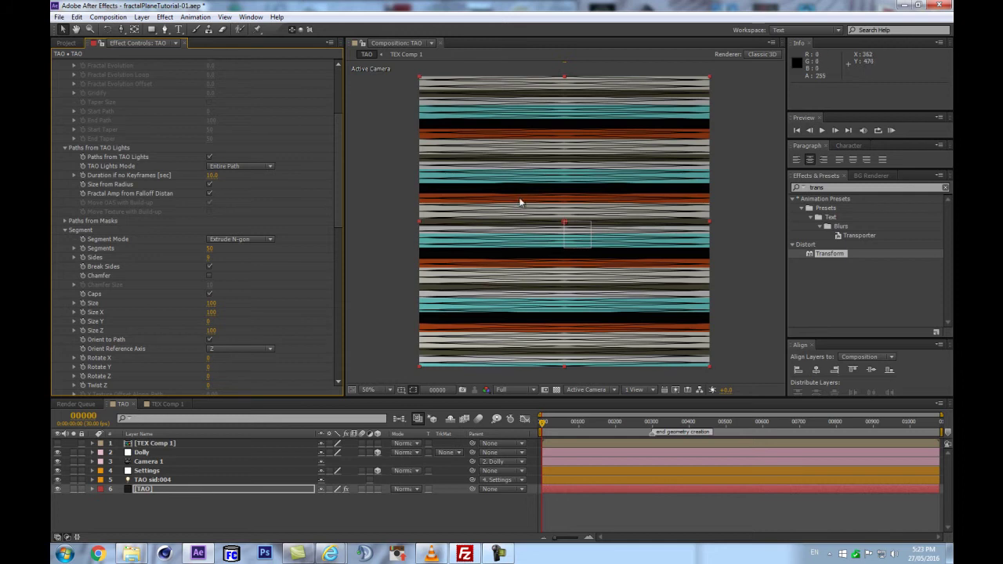
# Step: Rename the light layer to TAO sid:050 so the path gets 50 sides' worth of subdivision
pyautogui.click(174, 481)
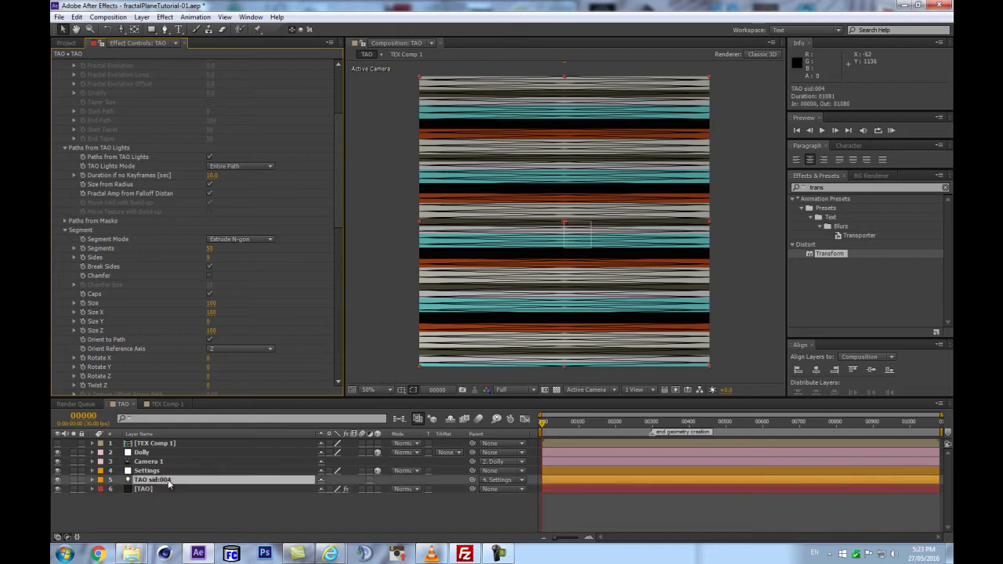
pyautogui.press('Return')
pyautogui.click(174, 480)
pyautogui.press('BackSpace')
pyautogui.press('BackSpace')
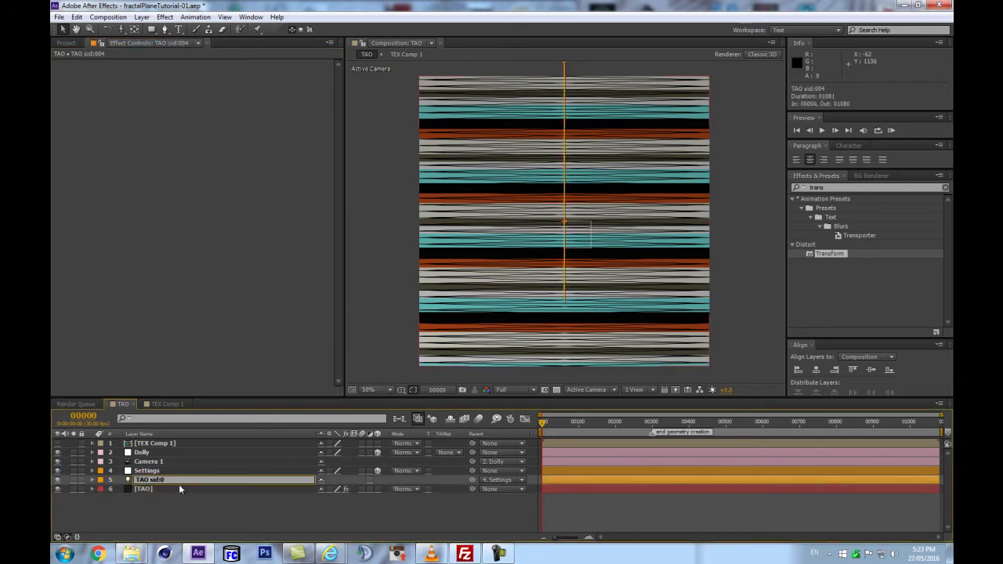
pyautogui.press('Return')
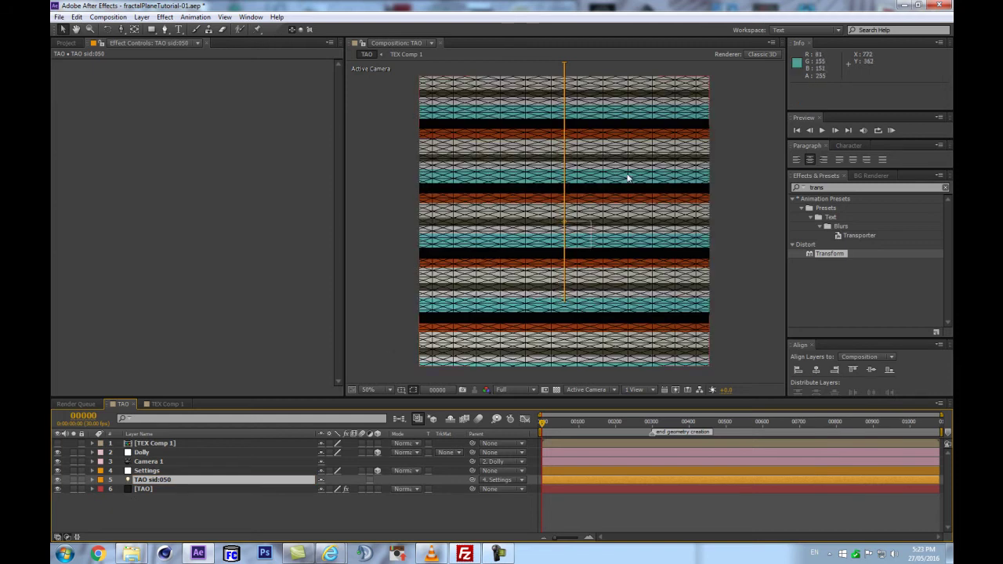
# Step: Reveal the Dolly null's rotation properties and try a different X Rotation to view the plane from another angle
pyautogui.click(199, 488)
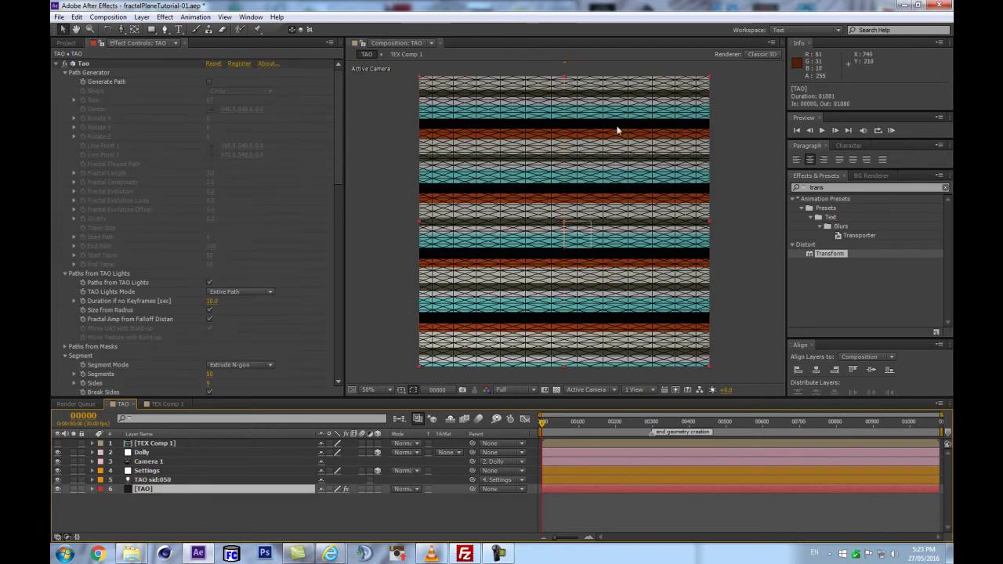
pyautogui.click(232, 452)
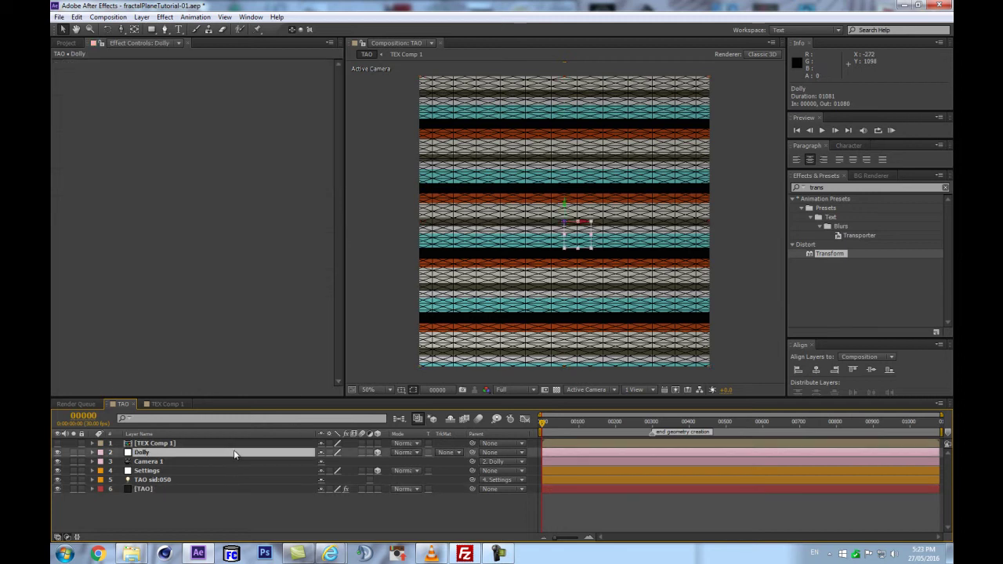
pyautogui.press('r')
pyautogui.moveTo(328, 469)
pyautogui.mouseDown()
pyautogui.moveTo(318, 469)
pyautogui.moveTo(333, 468)
pyautogui.mouseUp()
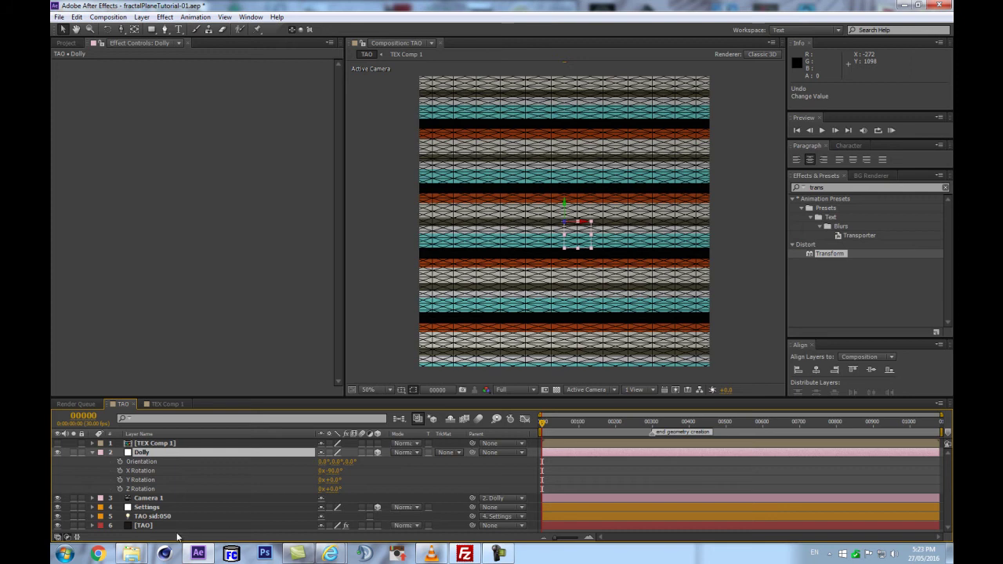
# Step: Try the Quads tessellation on the TAO layer, compare the mesh, and return Tesselate to Triangles
pyautogui.click(175, 525)
pyautogui.moveTo(334, 122); pyautogui.dragTo(325, 279)
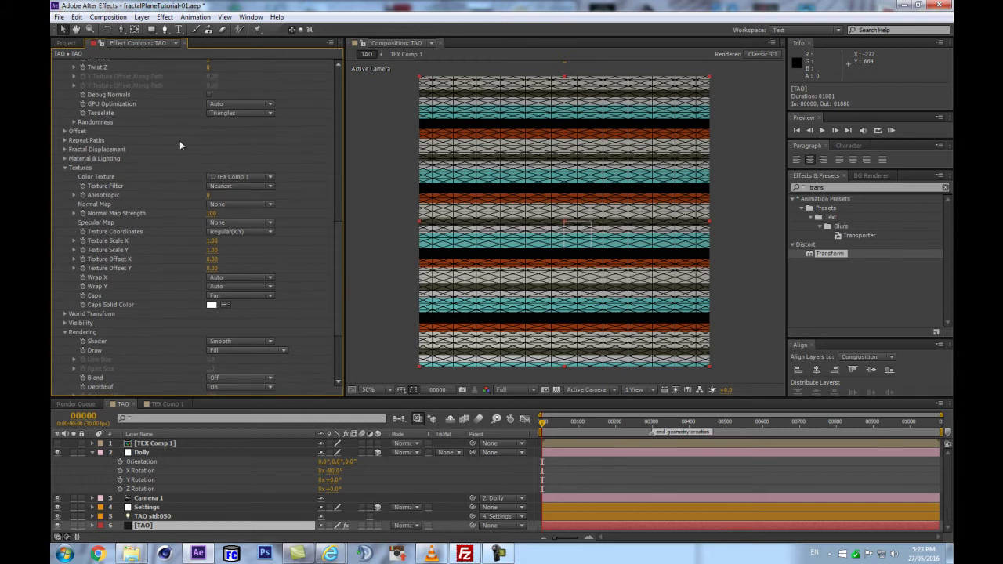
pyautogui.scroll(1, 526, 162)
pyautogui.click(237, 113)
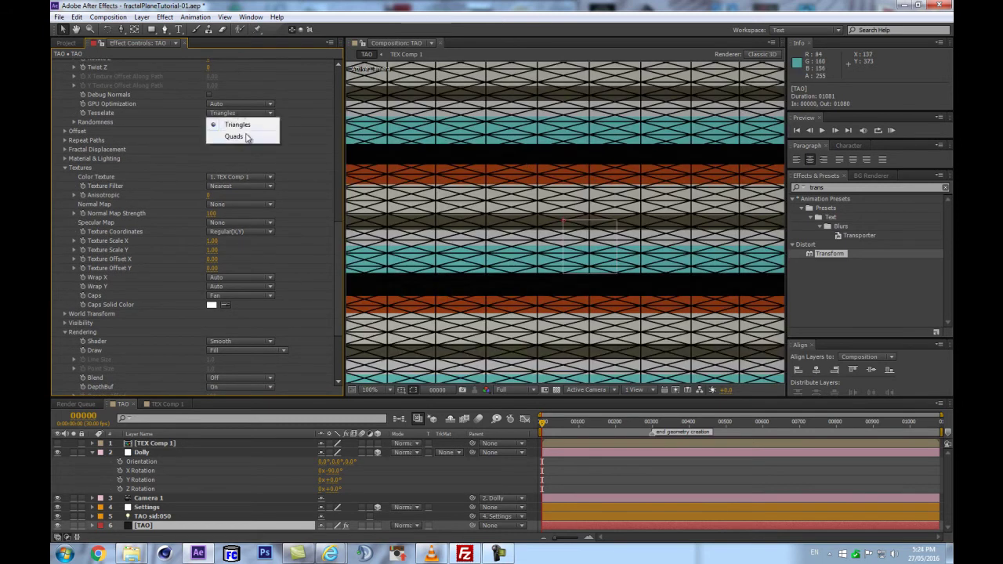
pyautogui.click(234, 137)
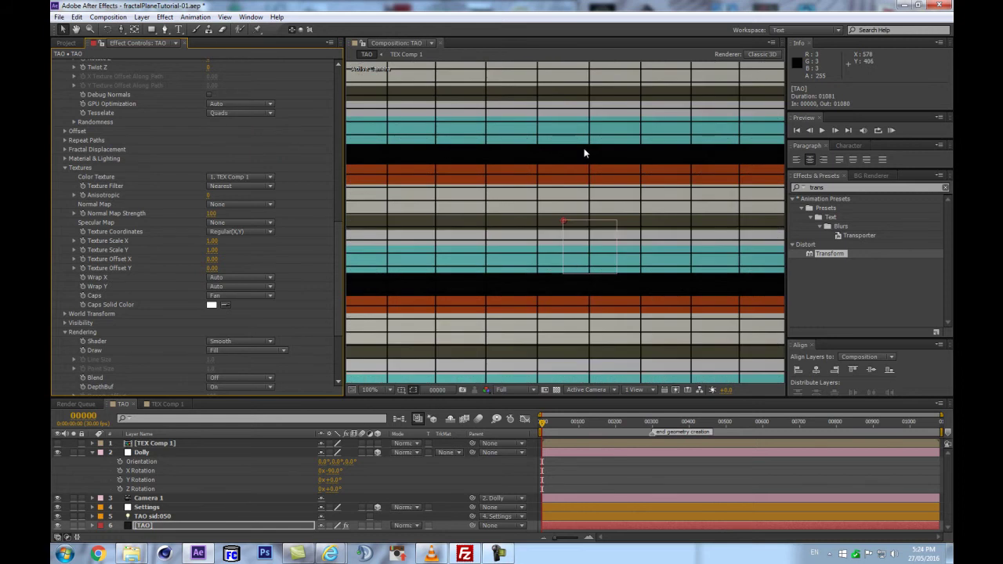
pyautogui.press(',')
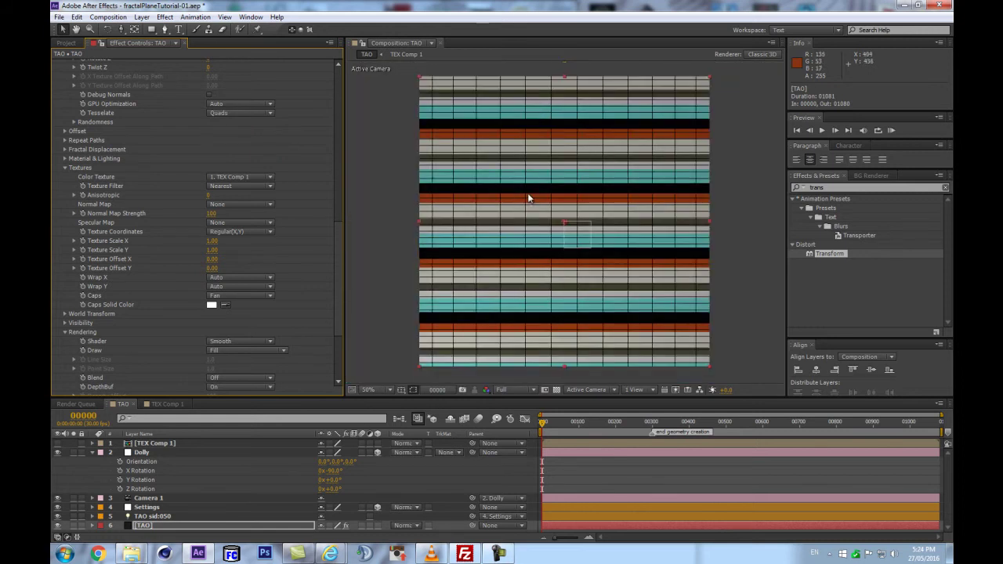
pyautogui.click(241, 113)
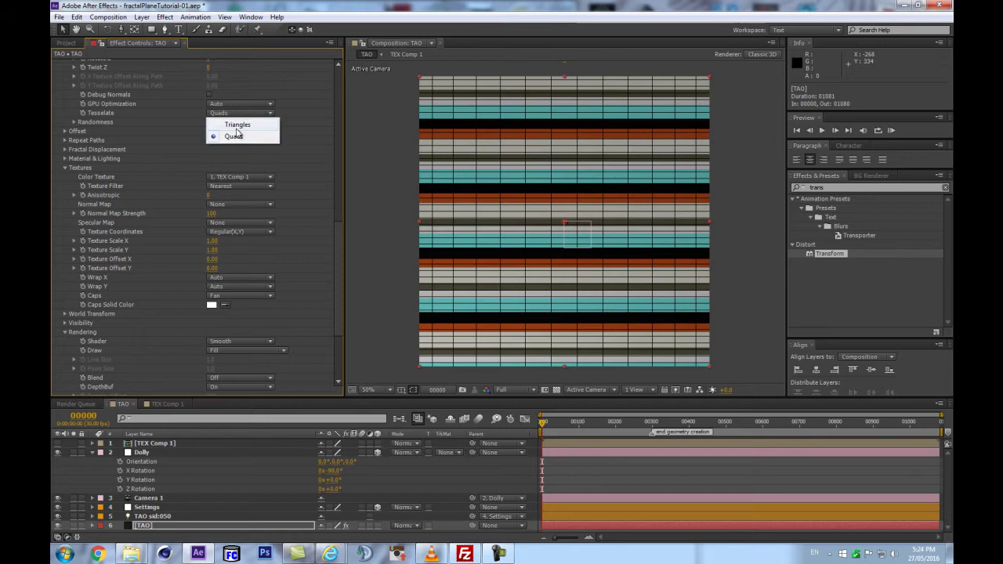
pyautogui.click(237, 125)
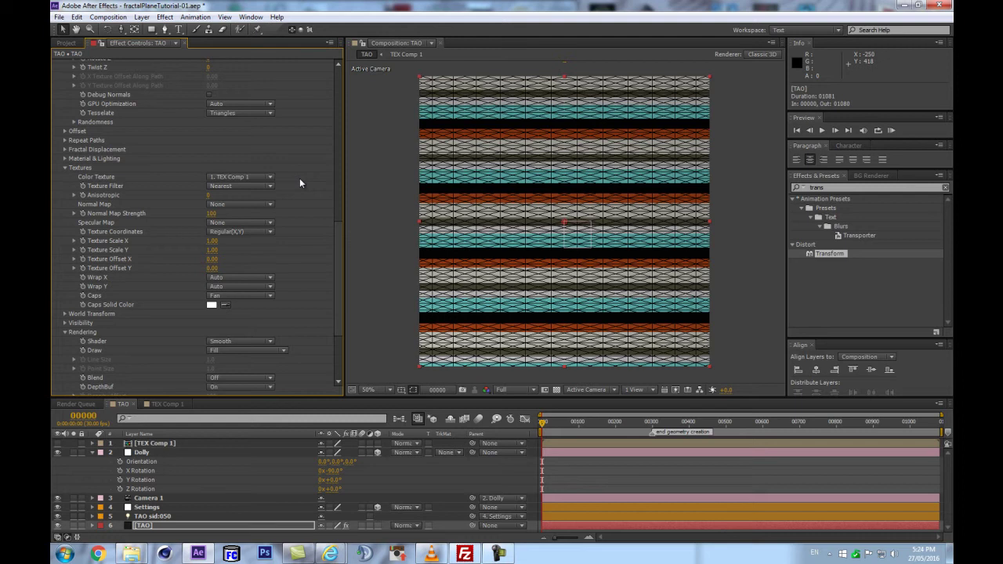
# Step: In Tao's Fractal Displacement, set the Fractal Type to SmoothRidge, Amplitude to about 39 and Frequency to 111
pyautogui.scroll(-5, 299, 204)
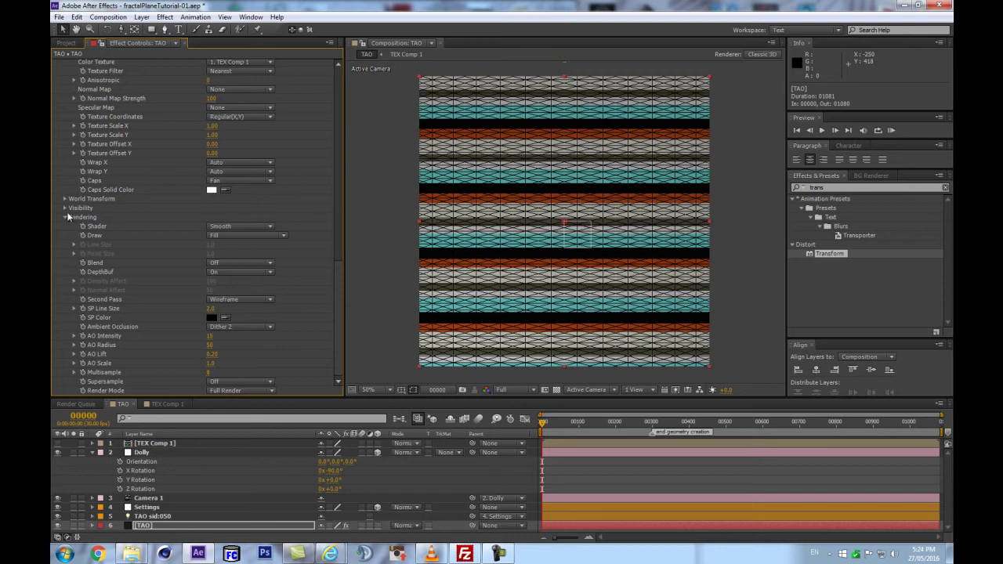
pyautogui.click(65, 218)
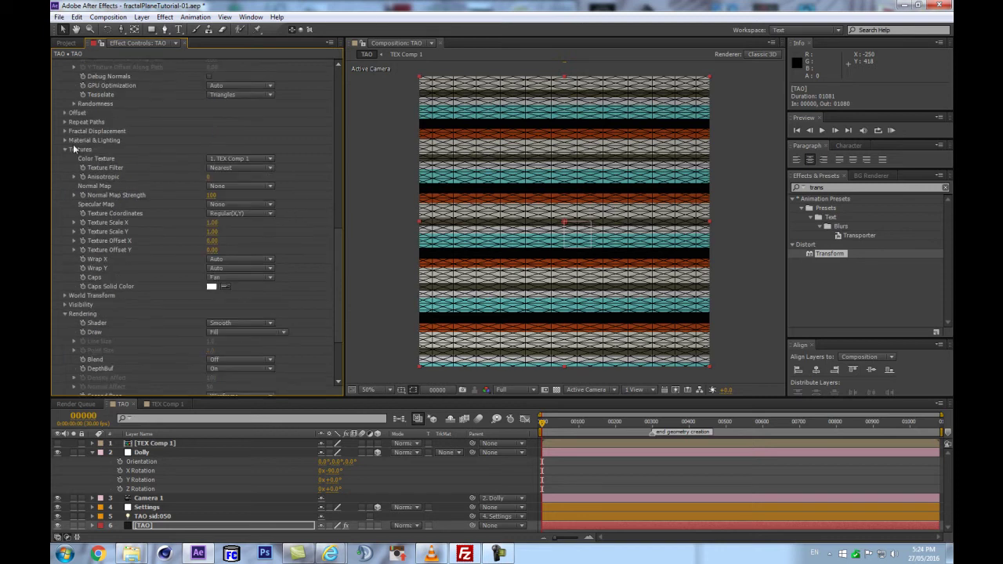
pyautogui.moveTo(210, 159); pyautogui.dragTo(267, 156)
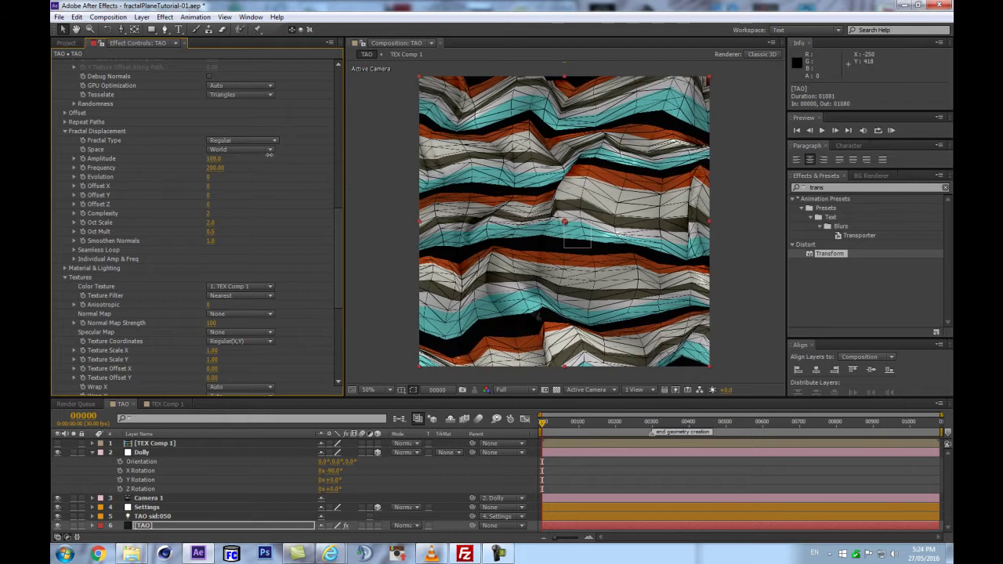
pyautogui.click(222, 146)
pyautogui.click(266, 174)
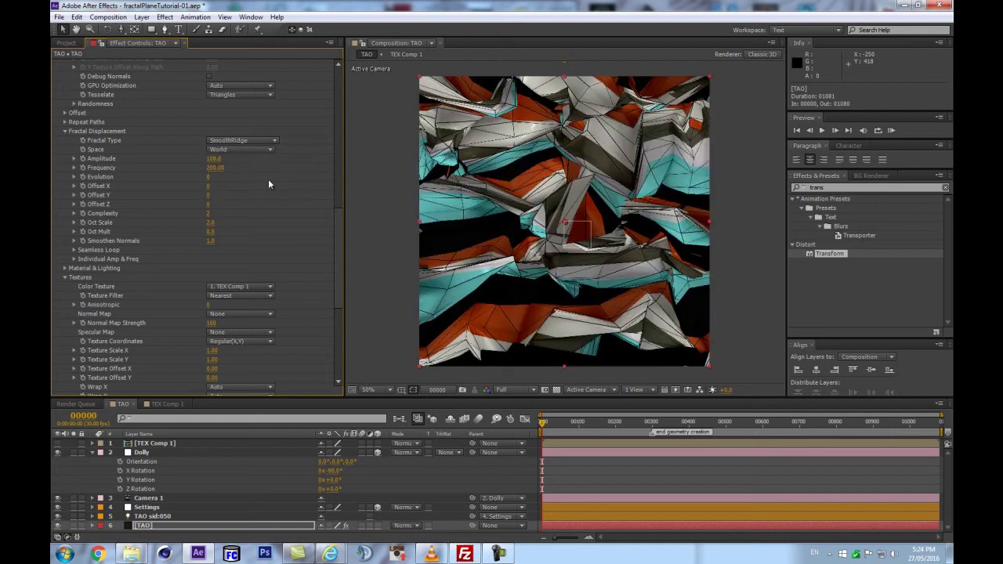
pyautogui.moveTo(212, 159); pyautogui.dragTo(165, 167)
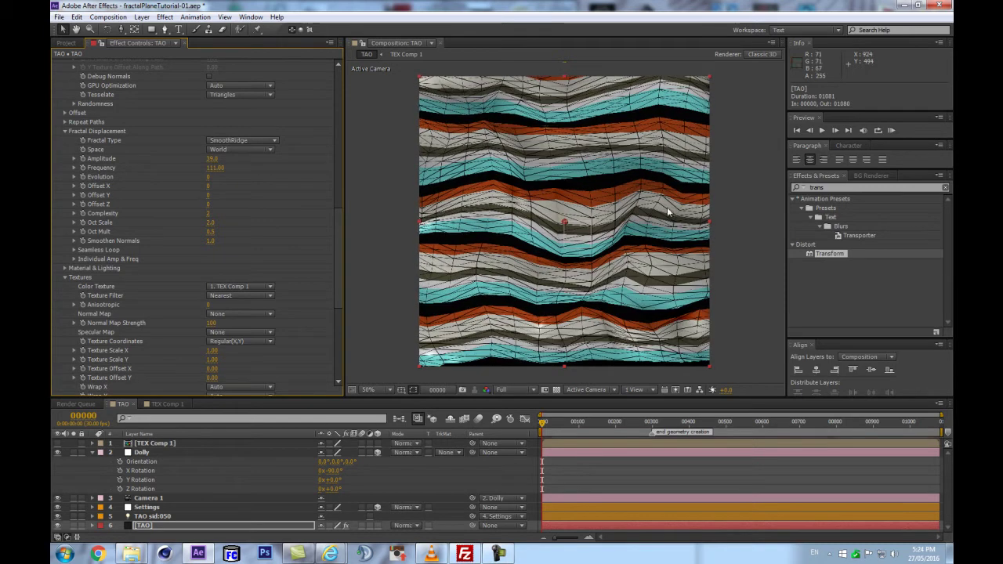
# Step: Reveal the TAO light's Position and set its Z value to 700 at frame 0 and -700 at frame 300
pyautogui.press(',')
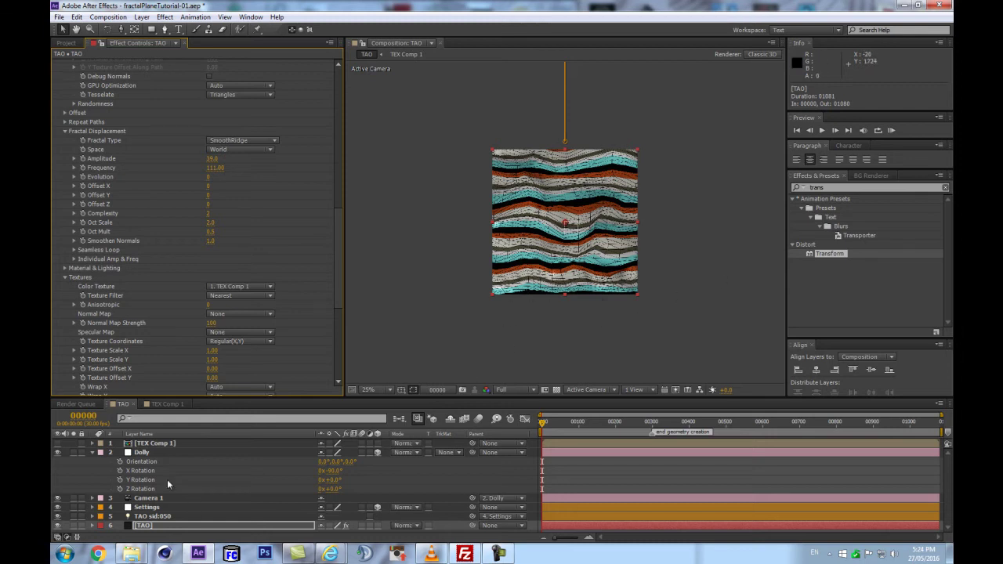
pyautogui.click(157, 516)
pyautogui.press('p')
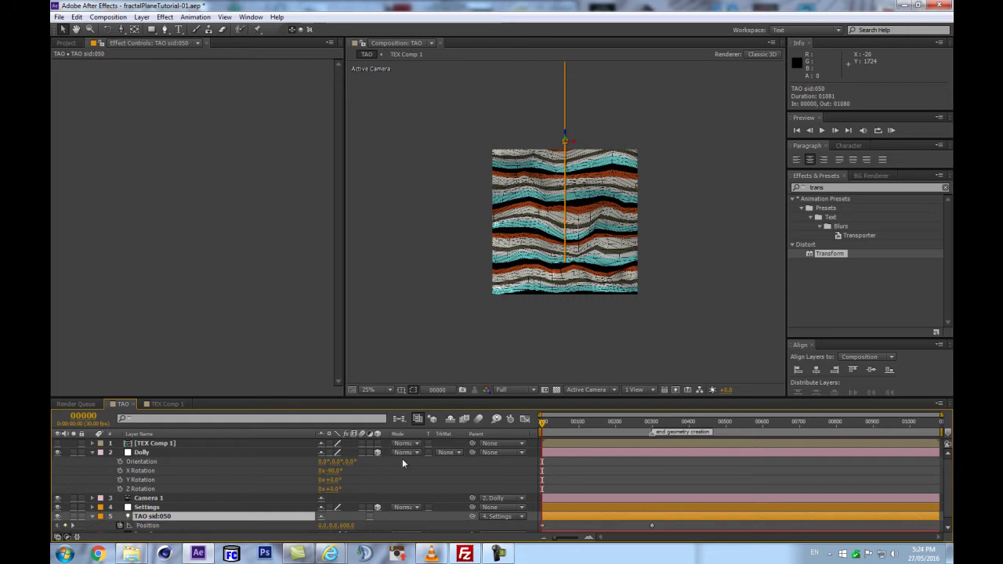
pyautogui.click(348, 526)
pyautogui.press('Return')
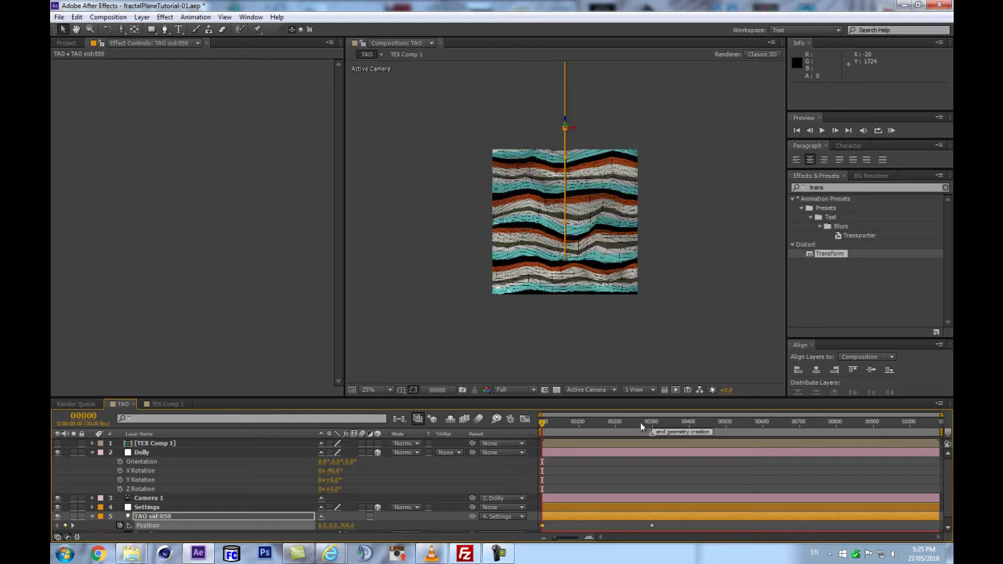
pyautogui.click(653, 423)
pyautogui.click(349, 527)
pyautogui.write('-200')
pyautogui.press('Return')
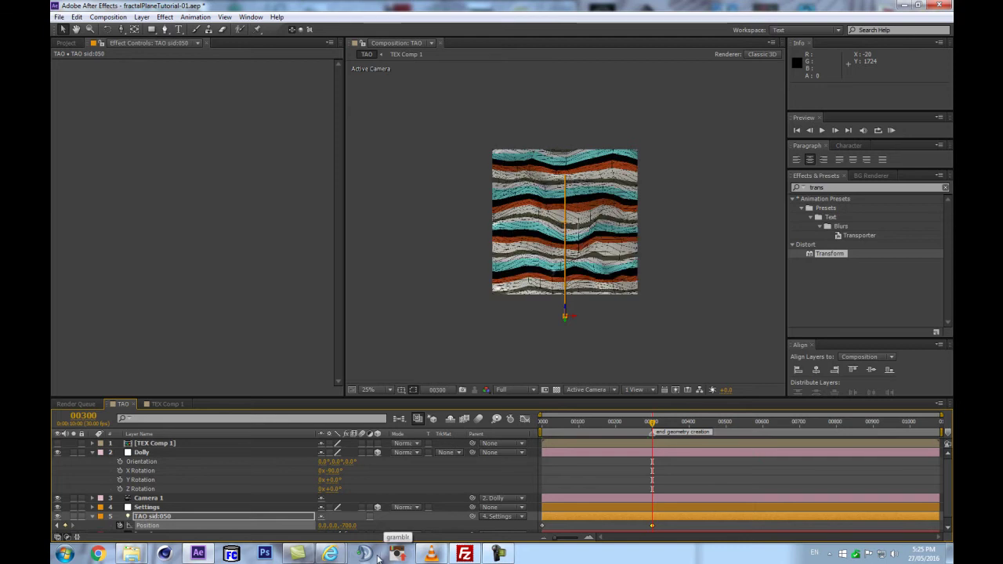
# Step: Extend the TAO light's path by setting its Z position to -800 at frame 300 and 800 at frame 0
pyautogui.press('.')
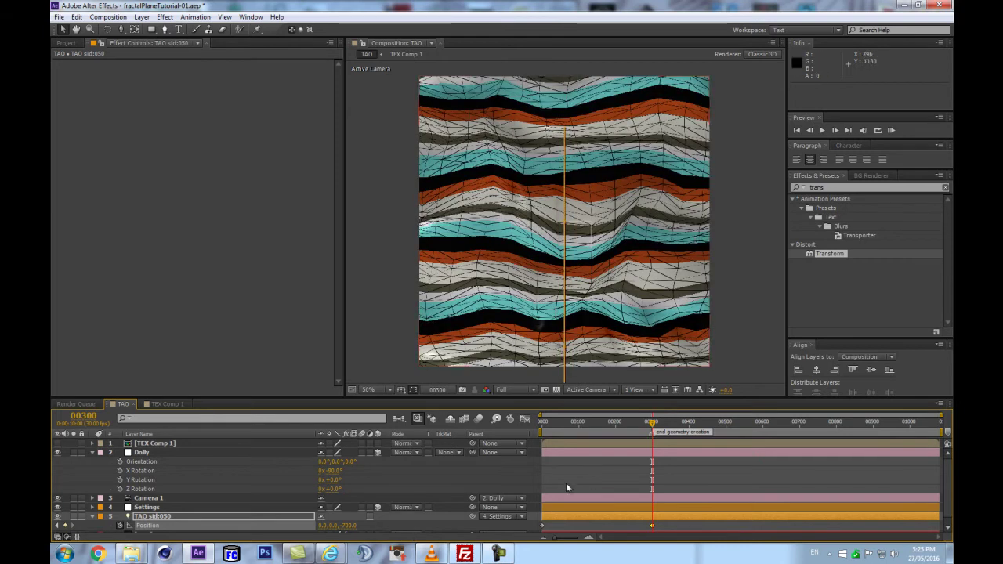
pyautogui.click(348, 525)
pyautogui.write('700')
pyautogui.press('Return')
pyautogui.click(549, 423)
pyautogui.click(347, 526)
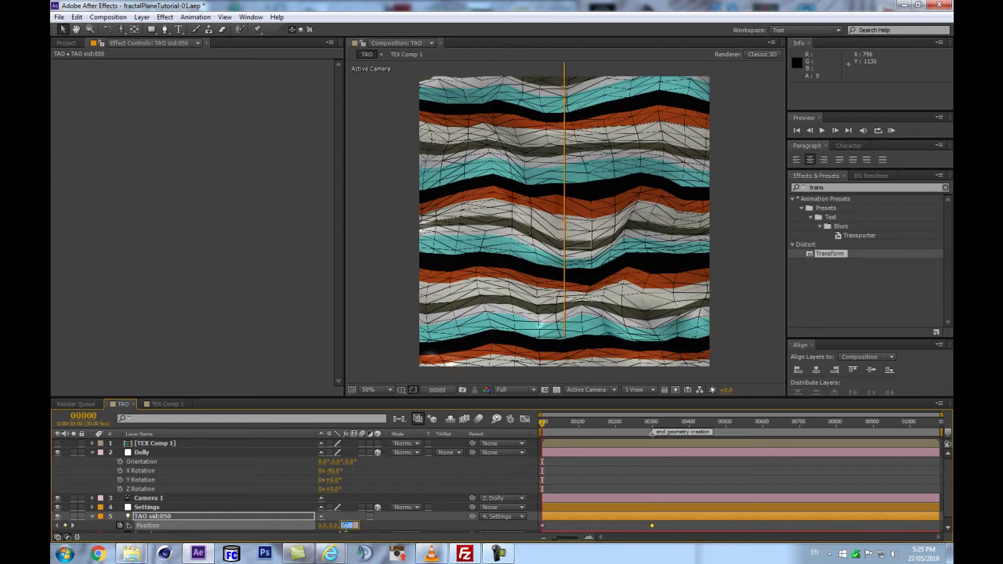
pyautogui.write('300')
pyautogui.press('Return')
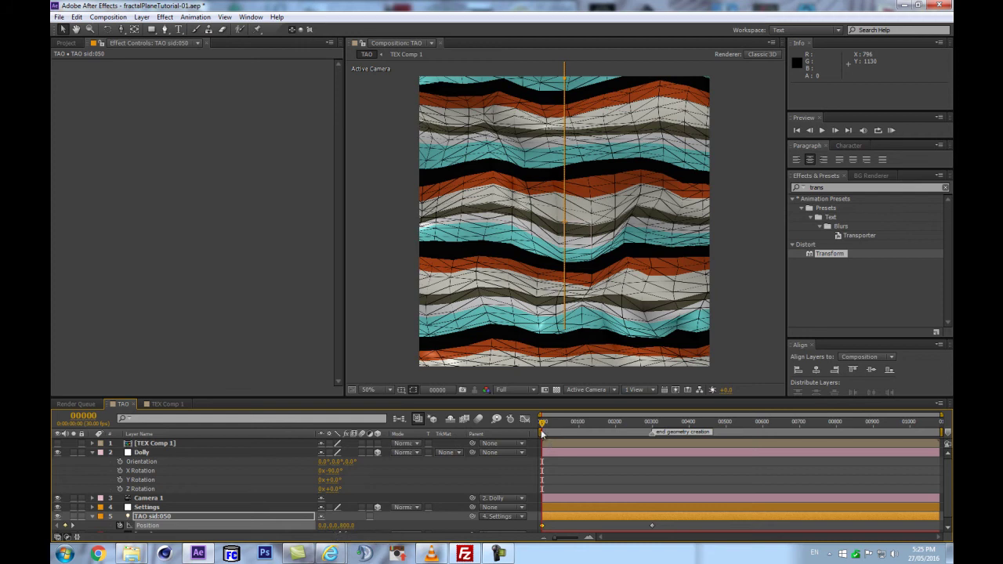
# Step: Move to frame 153, enlarge the timeline area, and add a Falloff Distance keyframe in the TAO light's Light Options
pyautogui.moveTo(542, 421)
pyautogui.mouseDown()
pyautogui.moveTo(651, 423)
pyautogui.moveTo(599, 430)
pyautogui.mouseUp()
pyautogui.click(595, 427)
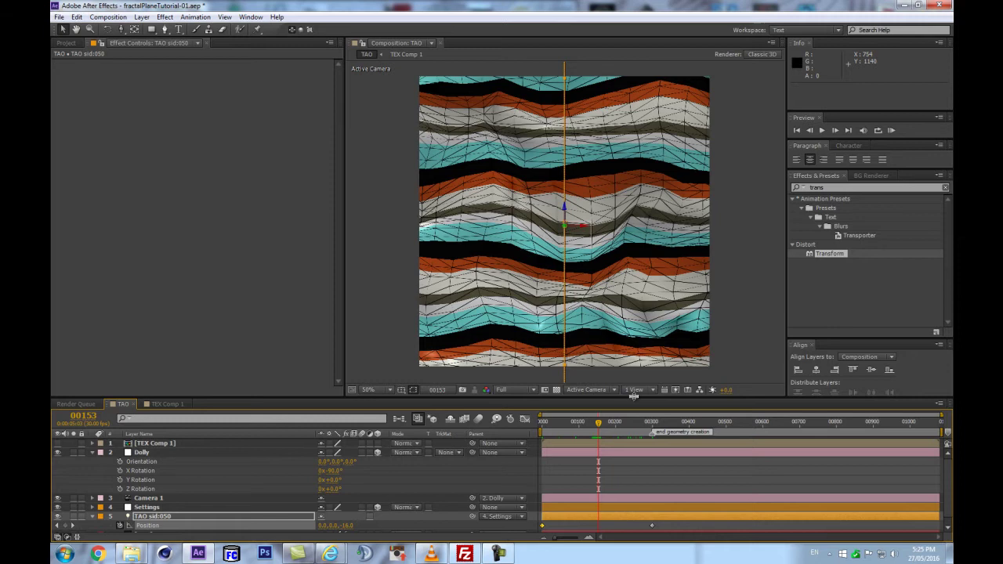
pyautogui.moveTo(633, 395); pyautogui.dragTo(627, 367)
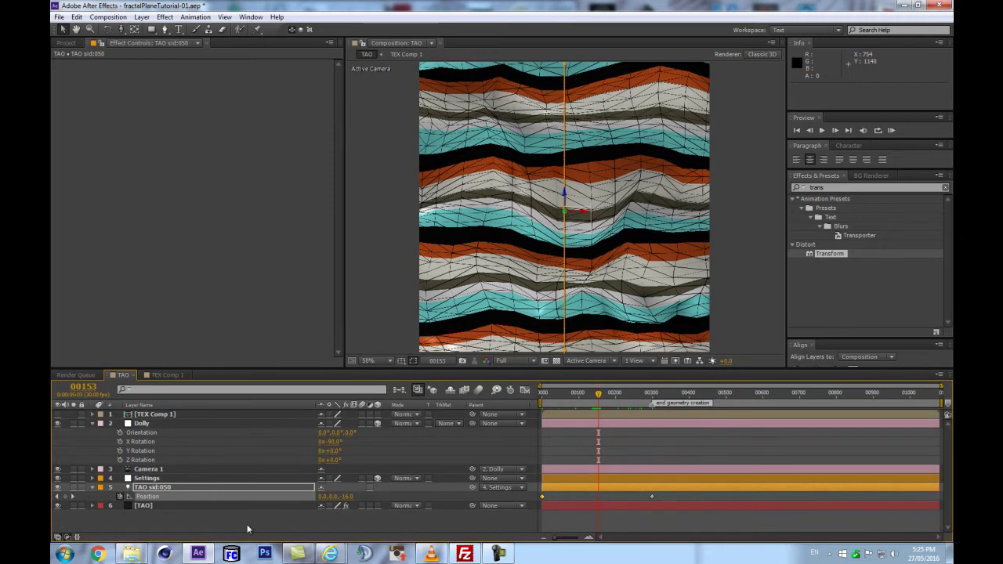
pyautogui.click(189, 504)
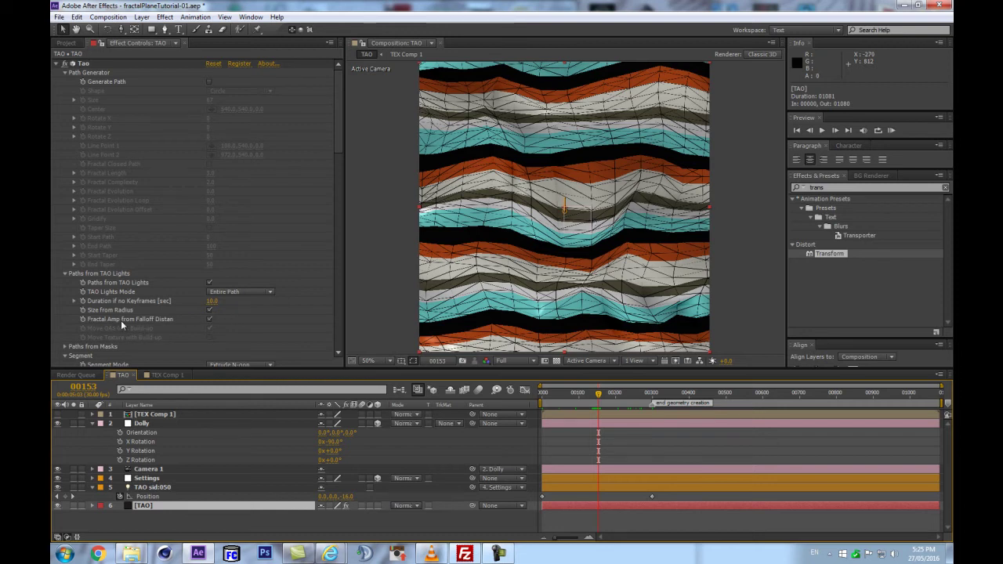
pyautogui.click(157, 486)
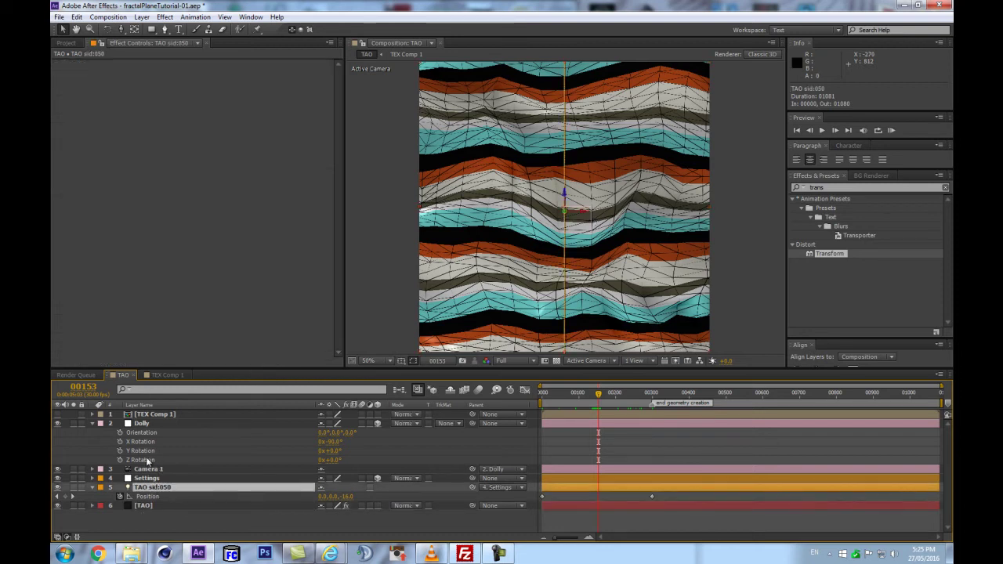
pyautogui.scroll(-5, 149, 470)
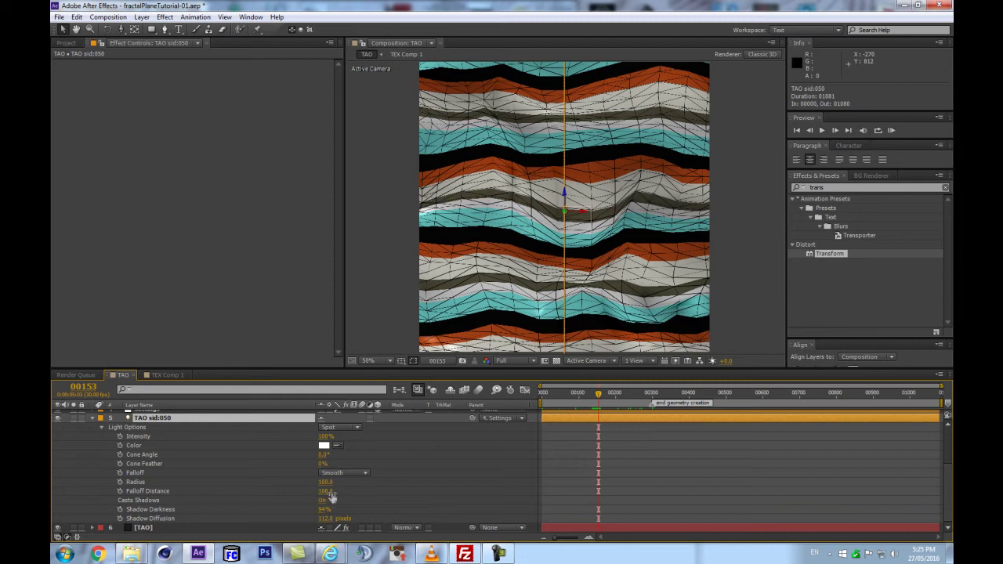
pyautogui.click(119, 491)
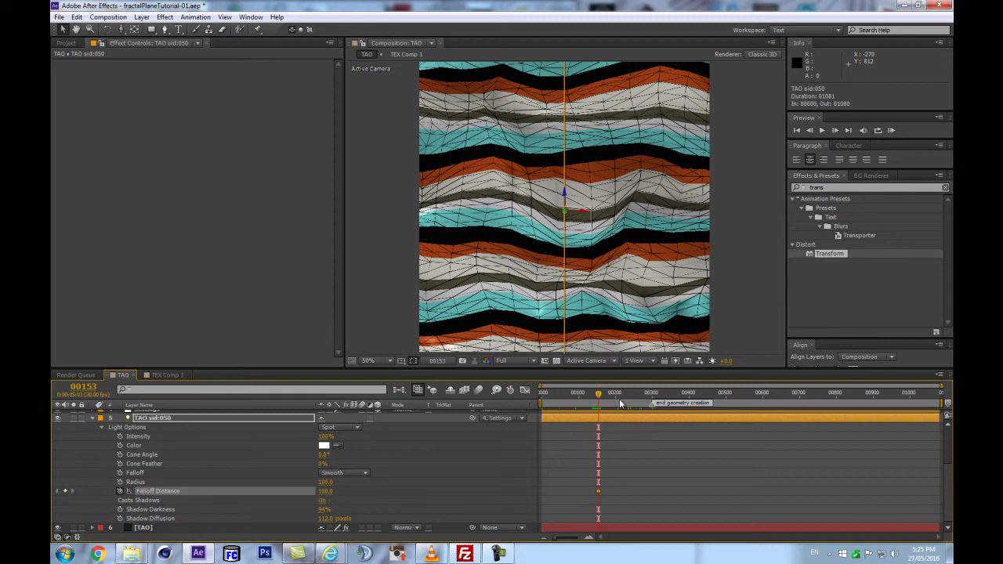
# Step: Step back to frame 150 and place the TAO light's Falloff Distance keyframes of 100 at frames 0 and 300
pyautogui.press('pageup')
pyautogui.press('pageup')
pyautogui.press('pageup')
pyautogui.click(597, 491)
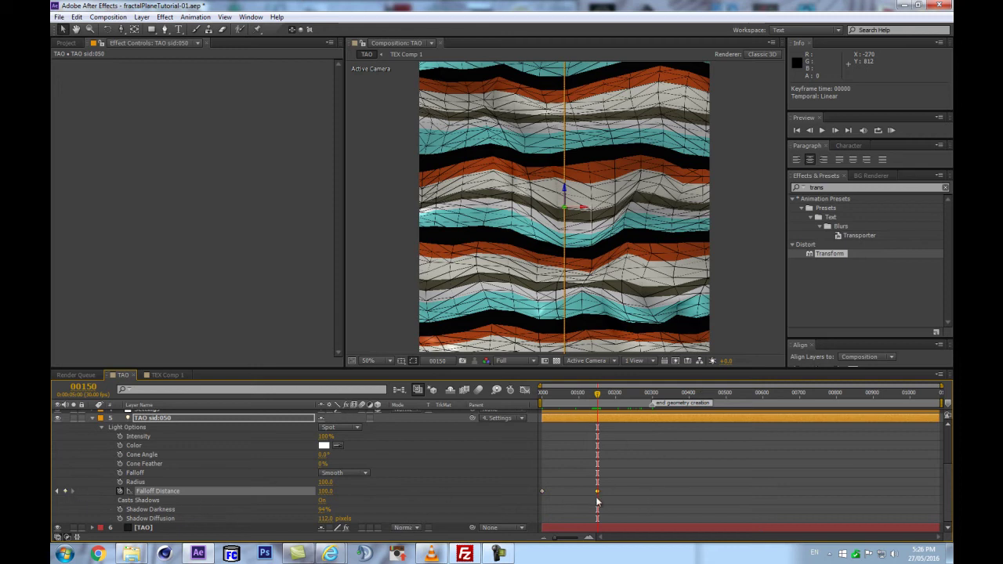
pyautogui.moveTo(597, 494); pyautogui.dragTo(653, 492)
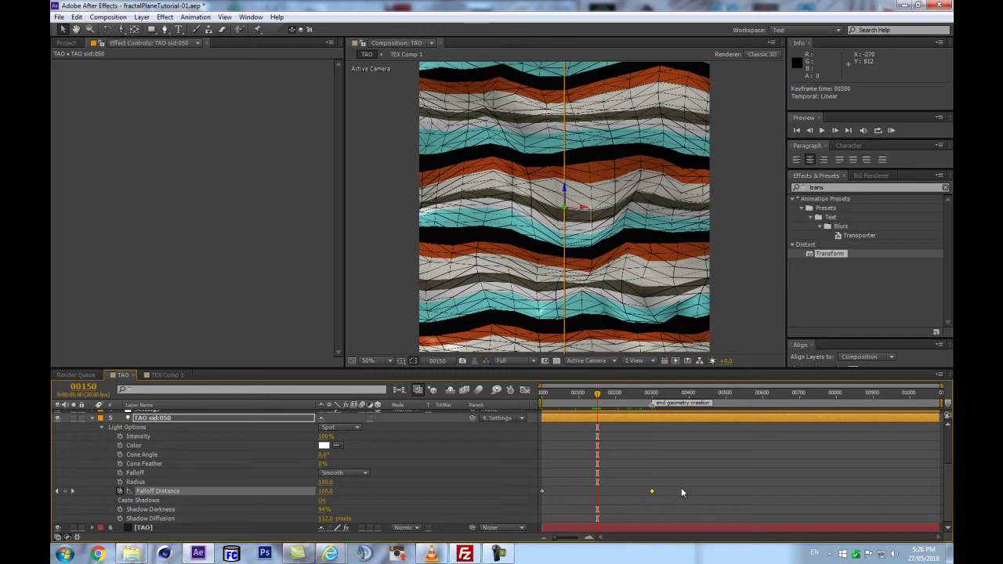
# Step: Set the TAO light's Falloff Distance to 5 at frame 150
pyautogui.click(326, 492)
pyautogui.write('5')
pyautogui.press('Return')
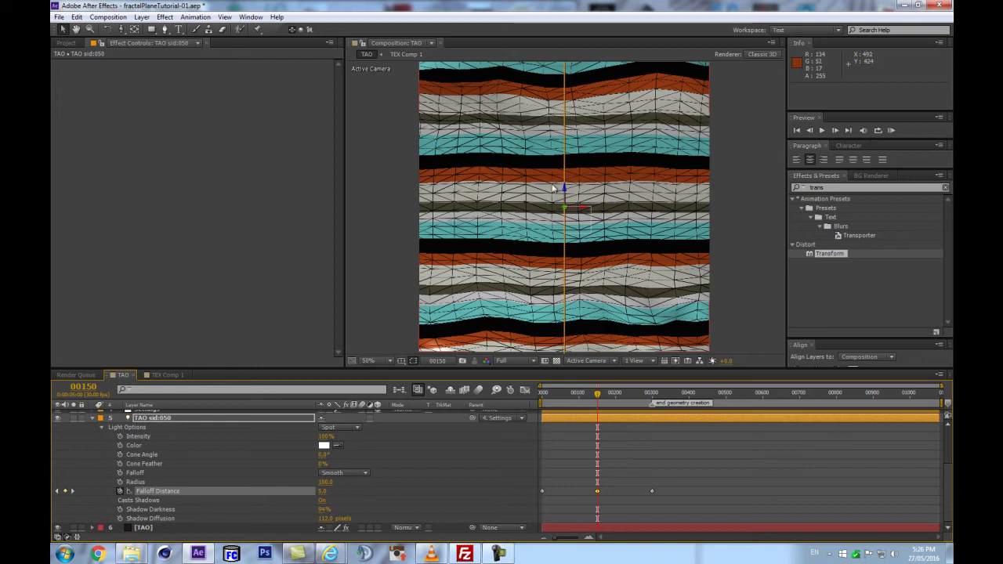
pyautogui.click(596, 398)
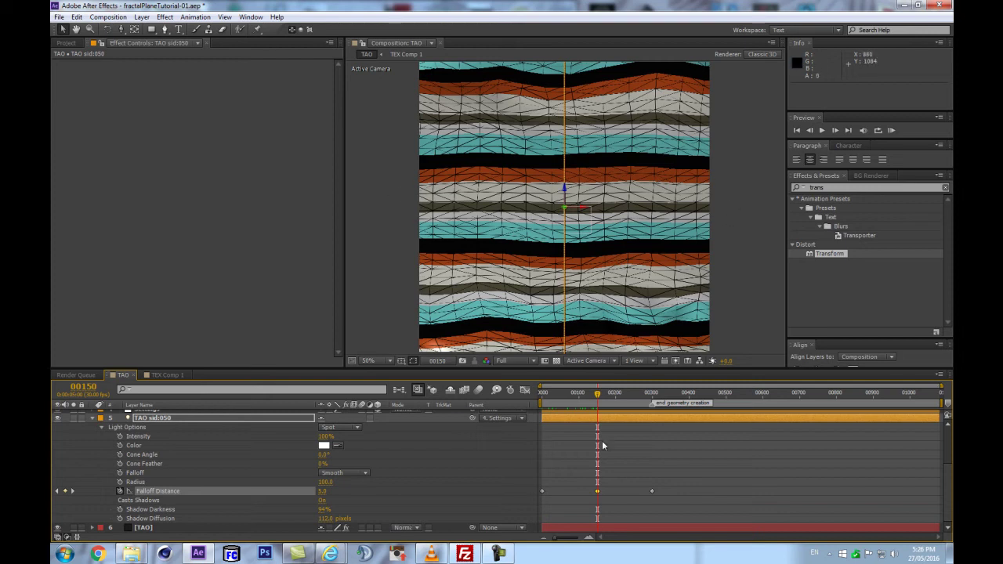
# Step: Apply Easy Ease Out to the Falloff Distance keyframe at frame 0, Easy Ease In at frame 300 and Auto Bezier at frame 150
pyautogui.click(540, 491)
pyautogui.rightClick(541, 491)
pyautogui.moveTo(589, 482)
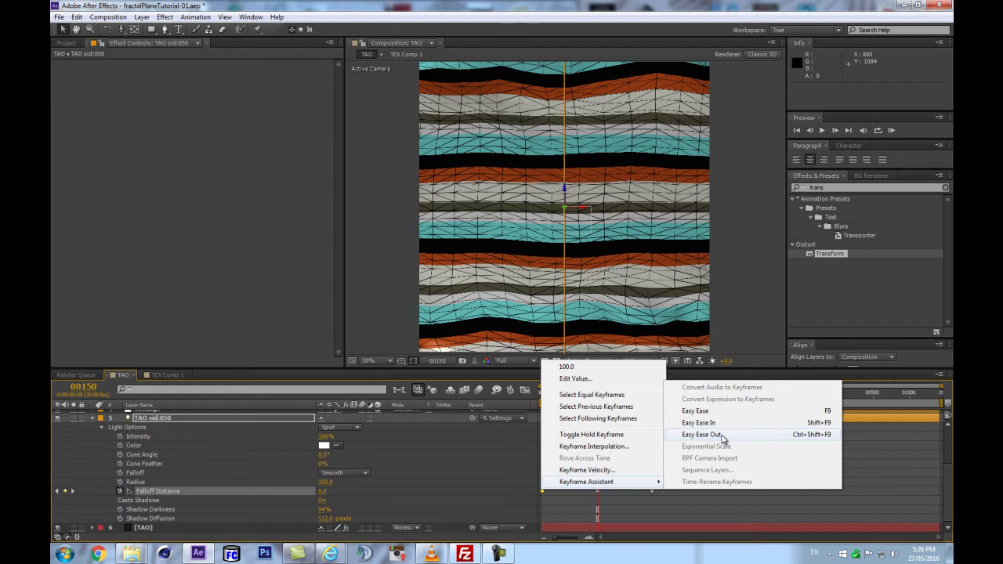
pyautogui.click(722, 436)
pyautogui.rightClick(652, 491)
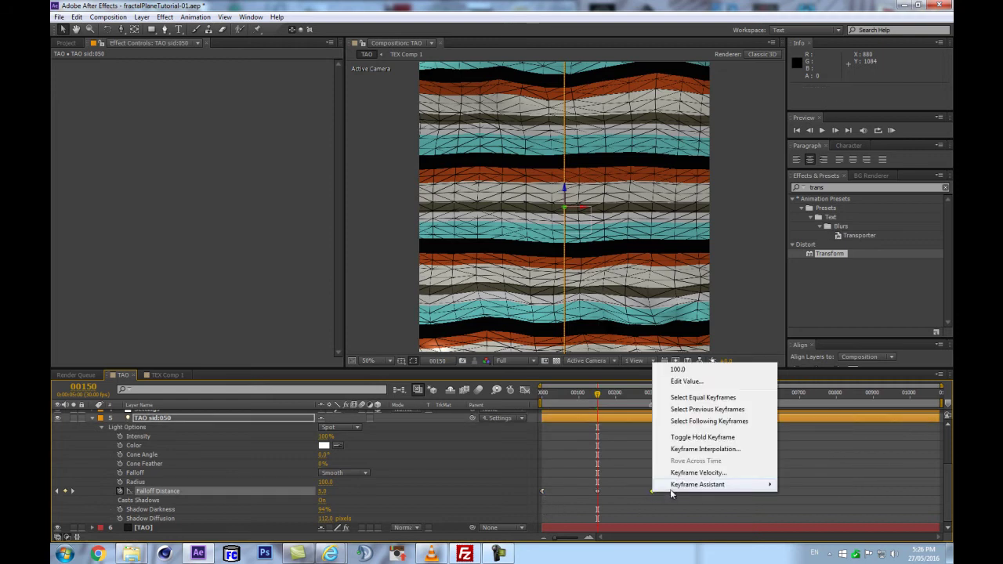
pyautogui.moveTo(673, 485)
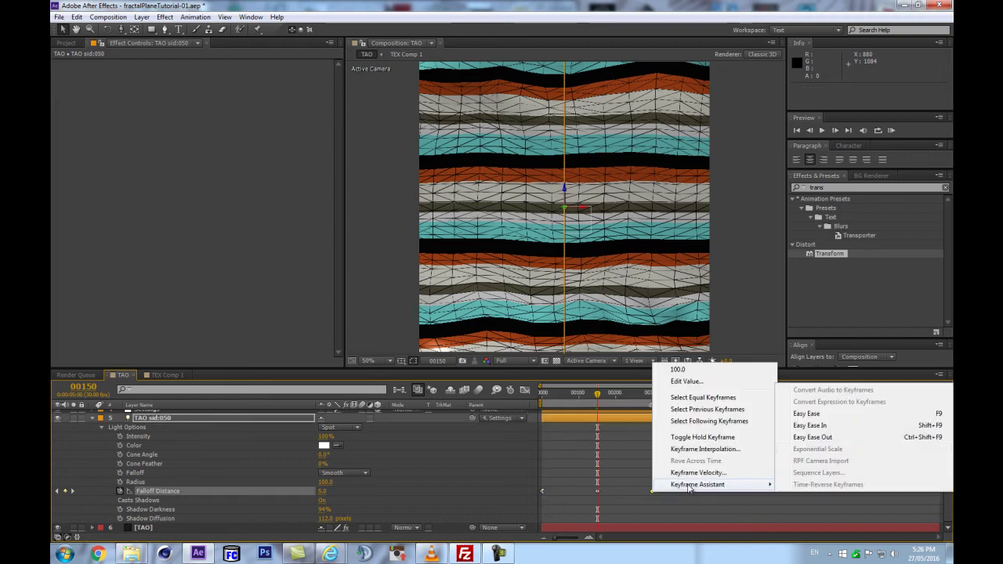
pyautogui.click(831, 428)
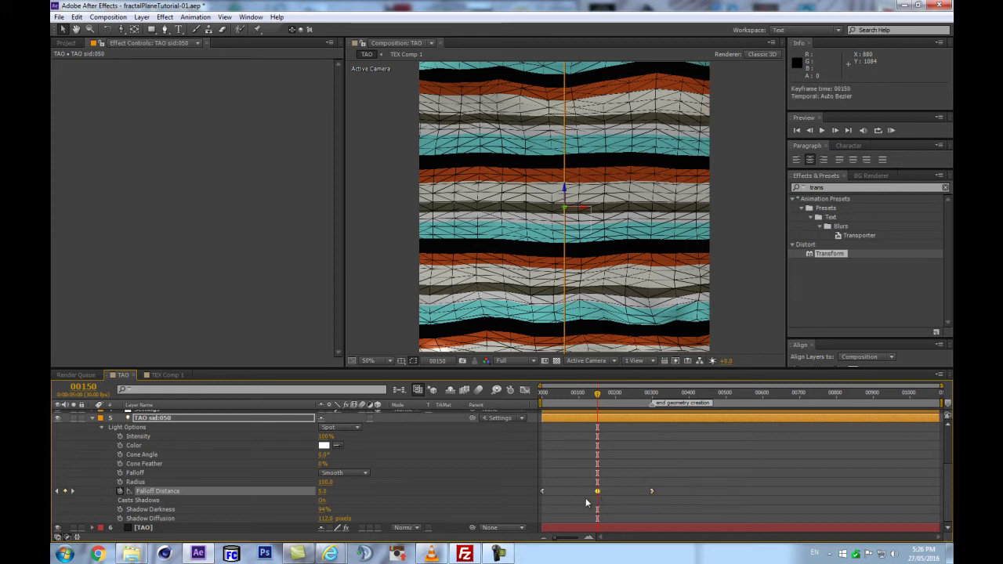
# Step: In the Graph Editor, lengthen the speed influence handles of the first and last Falloff Distance keyframes toward the middle
pyautogui.click(524, 390)
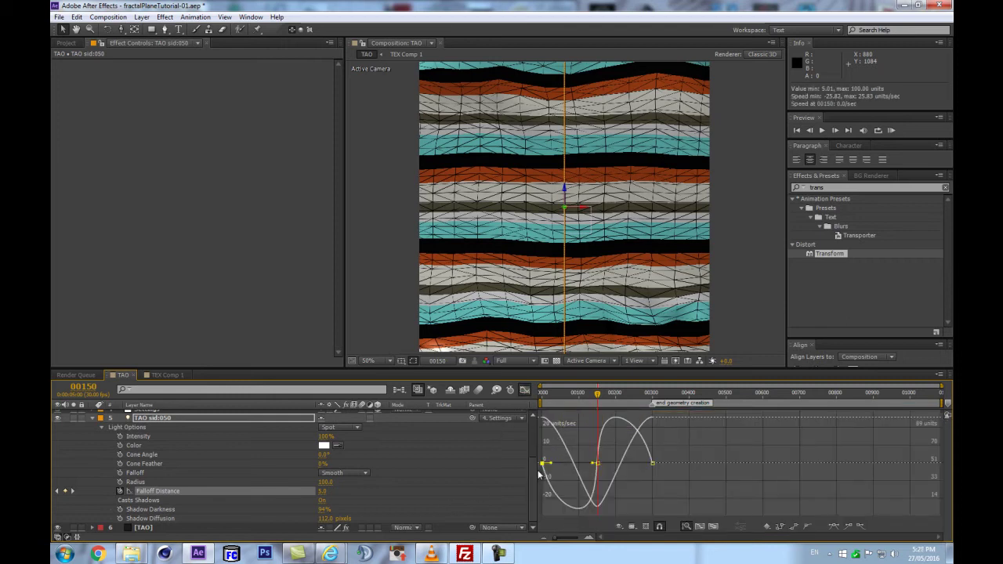
pyautogui.press('=')
pyautogui.press('=')
pyautogui.press('space')
pyautogui.moveTo(547, 462); pyautogui.dragTo(710, 445)
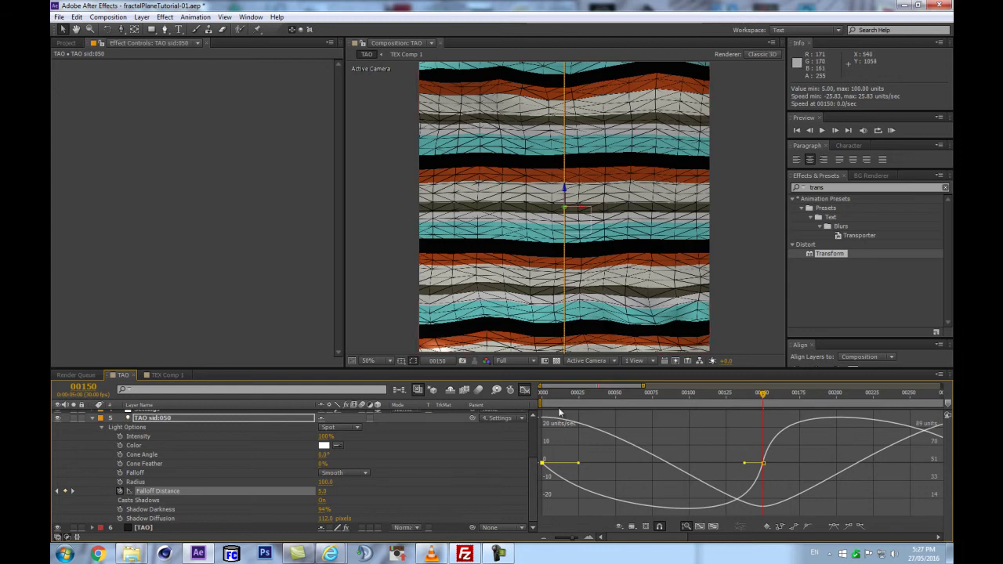
pyautogui.moveTo(578, 465); pyautogui.dragTo(658, 463)
pyautogui.press('-')
pyautogui.press('-')
pyautogui.click(731, 440)
pyautogui.moveTo(713, 444); pyautogui.dragTo(675, 445)
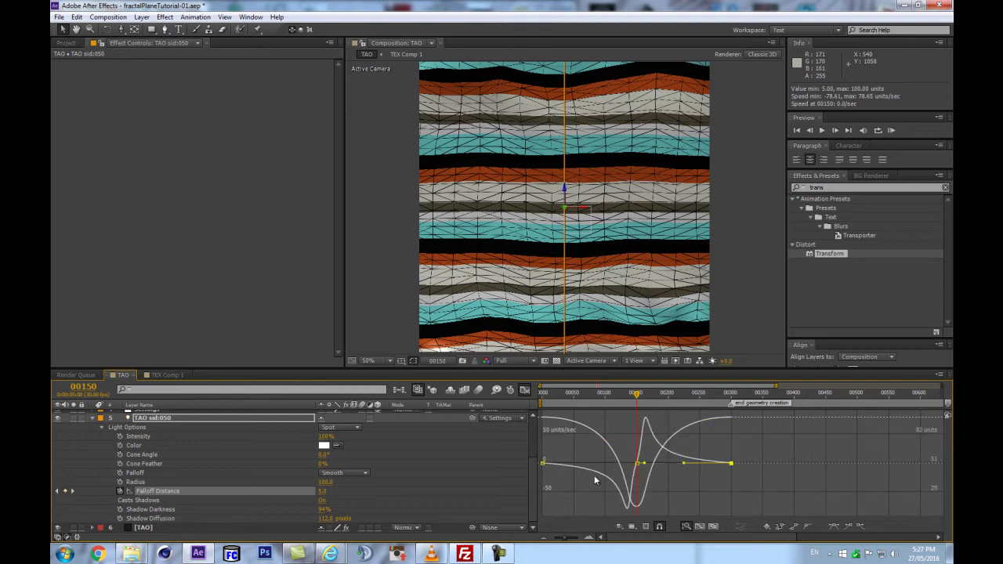
# Step: Fine-tune the last keyframe's ease handle and lengthen the speed handles on both sides of the frame 150 Falloff Distance keyframe
pyautogui.click(542, 463)
pyautogui.click(731, 463)
pyautogui.moveTo(683, 463); pyautogui.dragTo(687, 460)
pyautogui.click(637, 458)
pyautogui.moveTo(629, 459); pyautogui.dragTo(651, 463)
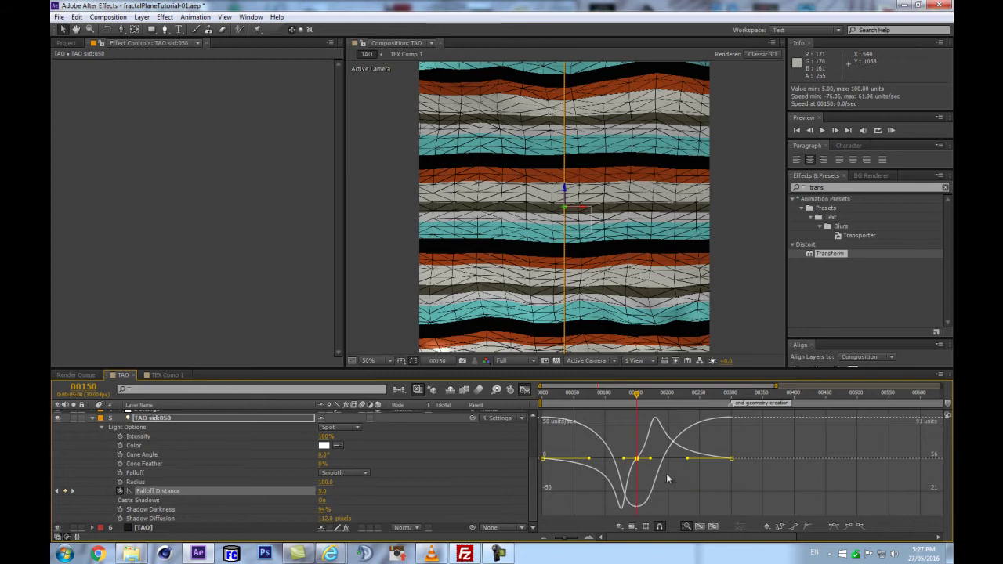
# Step: Hide the reference graph and switch the Graph Editor to the value graph for Falloff Distance
pyautogui.click(632, 526)
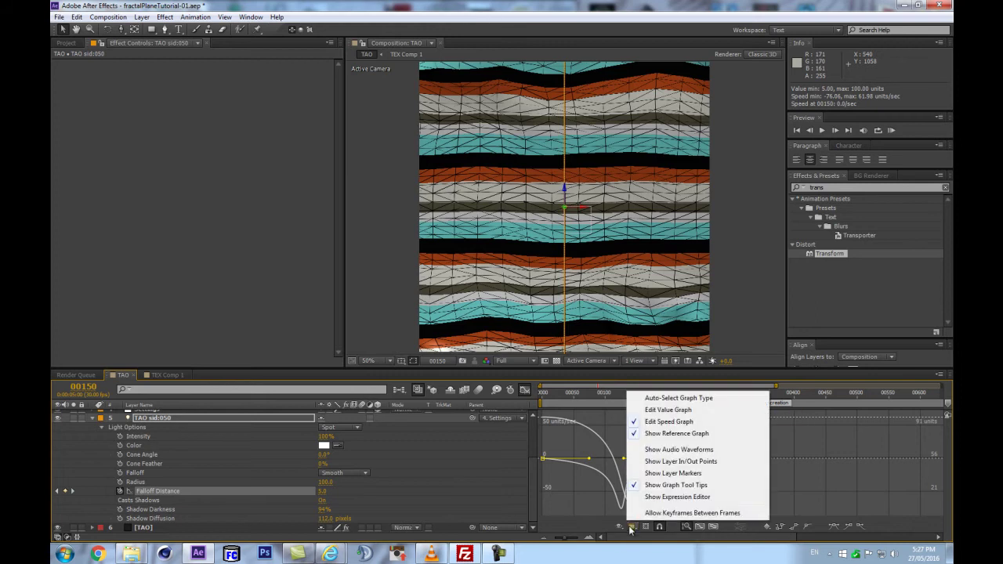
pyautogui.click(667, 435)
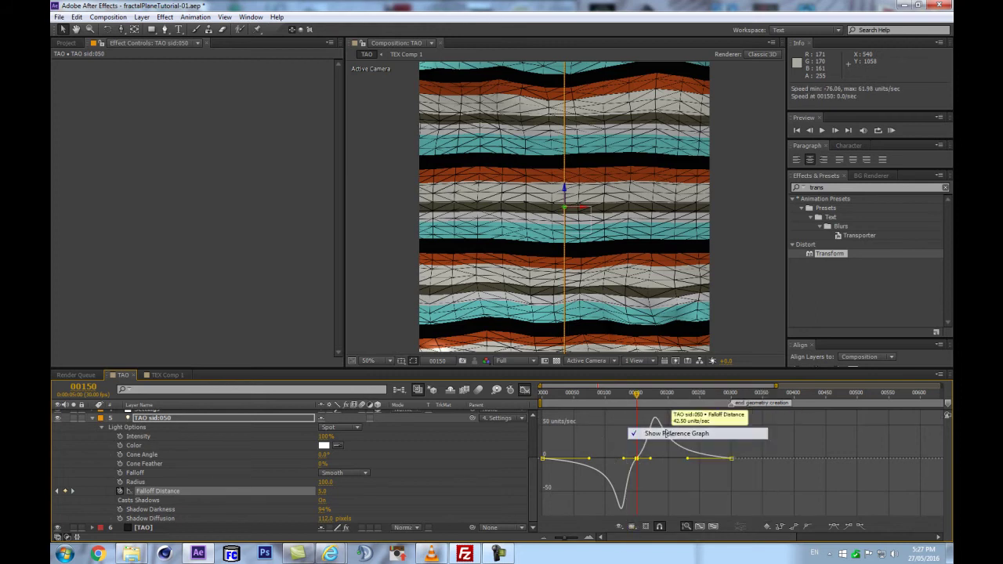
pyautogui.click(631, 526)
pyautogui.click(668, 409)
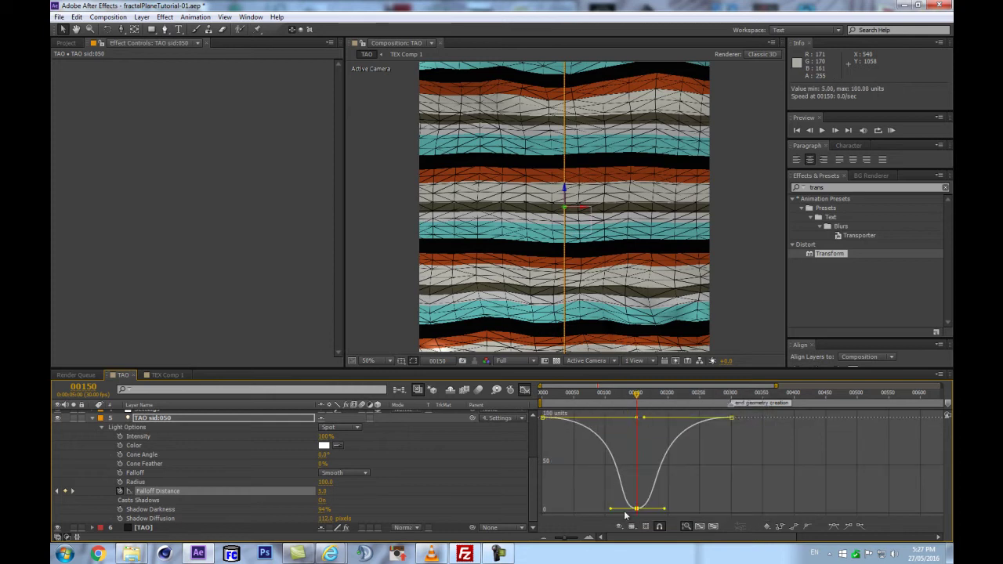
pyautogui.moveTo(635, 511)
# Step: At frame 0, raise the TAO layer's Fractal Displacement Amplitude to 126 and its Segments to about 160
pyautogui.moveTo(636, 394); pyautogui.dragTo(537, 396)
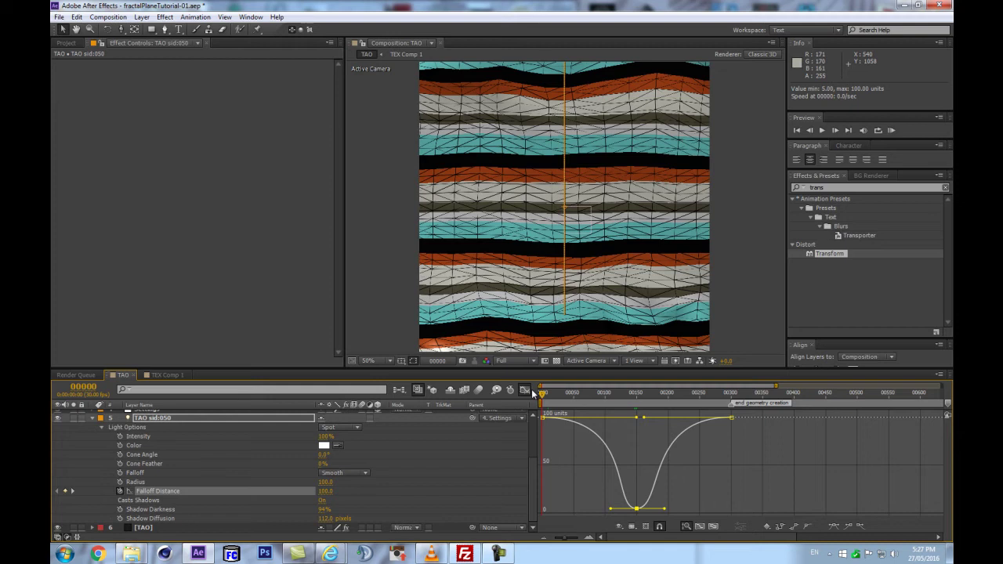
pyautogui.click(167, 530)
pyautogui.scroll(-15, 265, 240)
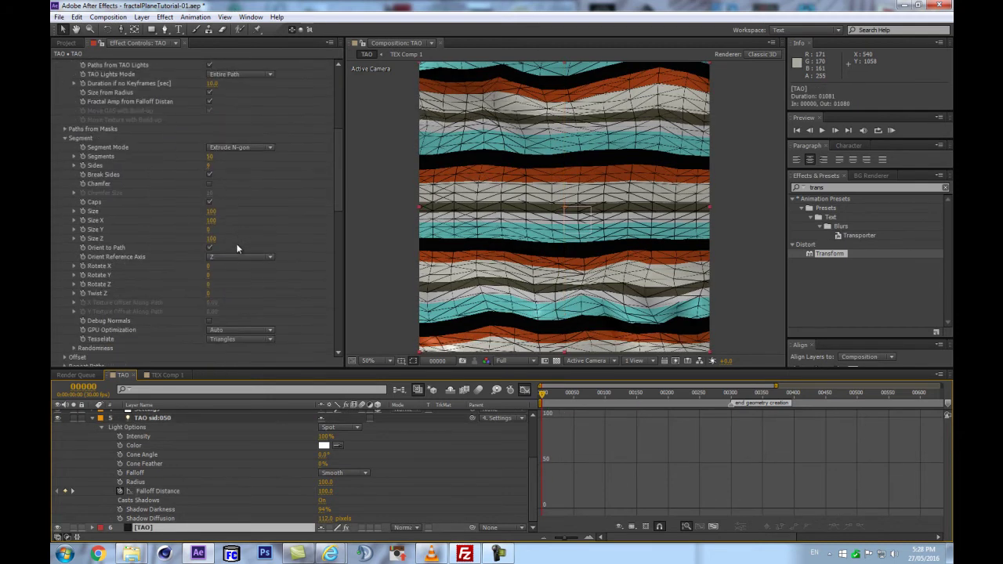
pyautogui.moveTo(212, 282); pyautogui.dragTo(247, 274)
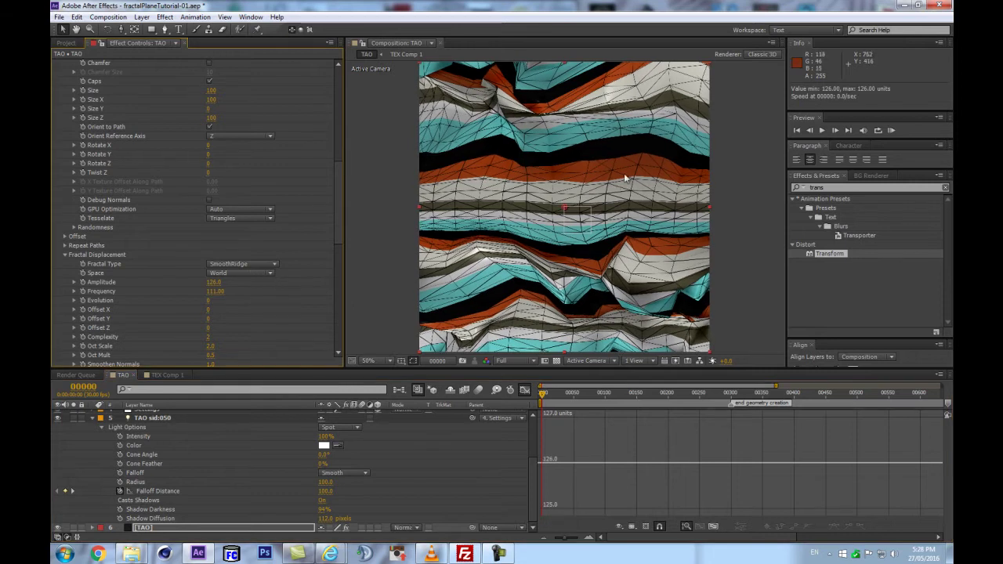
pyautogui.click(524, 389)
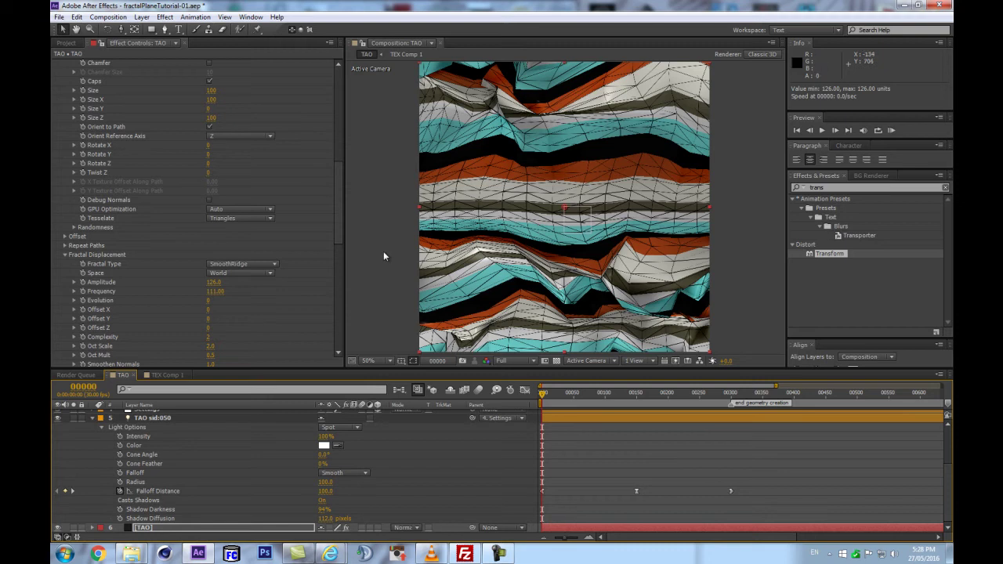
pyautogui.scroll(10, 266, 275)
pyautogui.moveTo(210, 253); pyautogui.dragTo(271, 253)
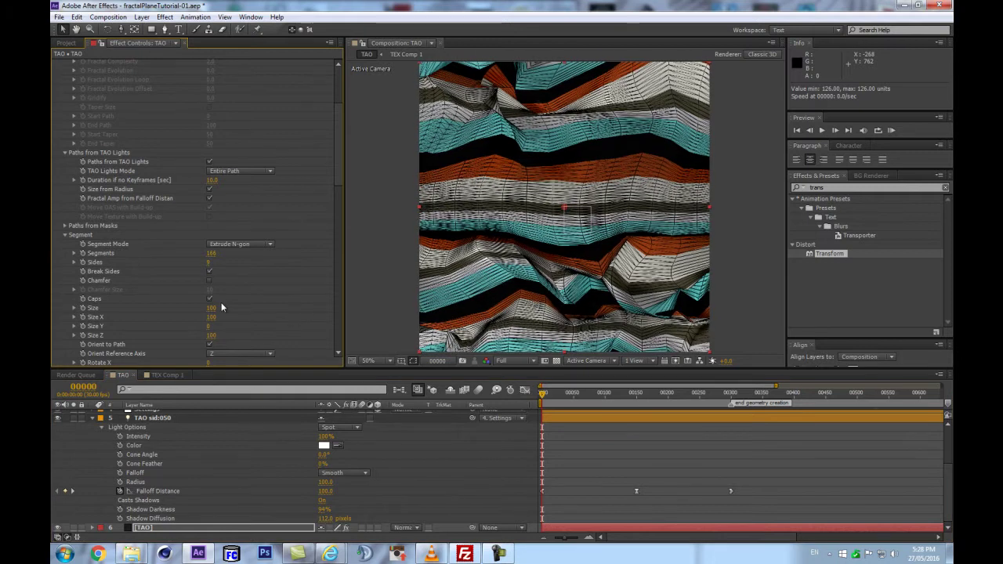
# Step: Rename the light layer to TAO by removing the sid:050 suffix
pyautogui.click(163, 420)
pyautogui.press('Return')
pyautogui.moveTo(149, 419); pyautogui.dragTo(231, 410)
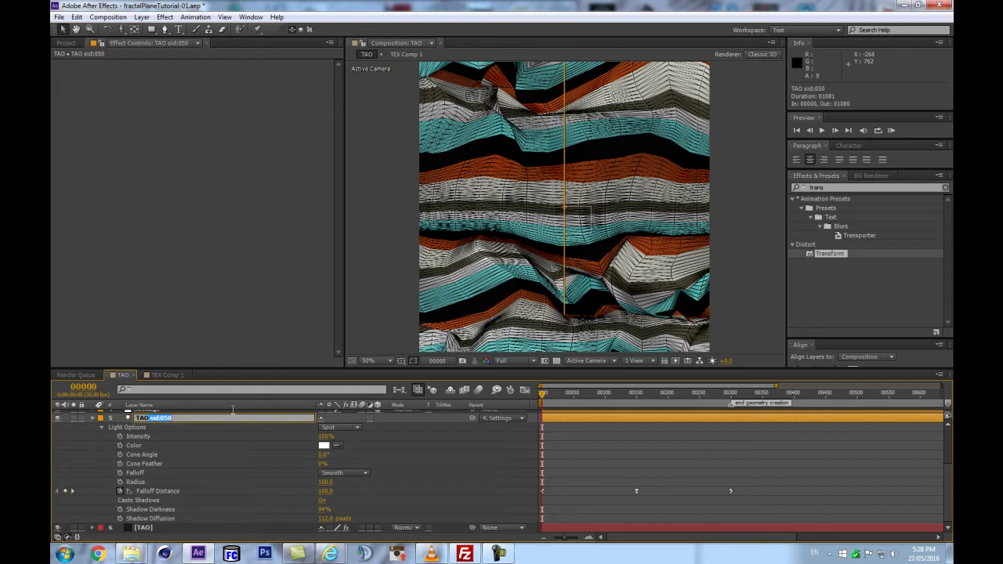
pyautogui.press('Return')
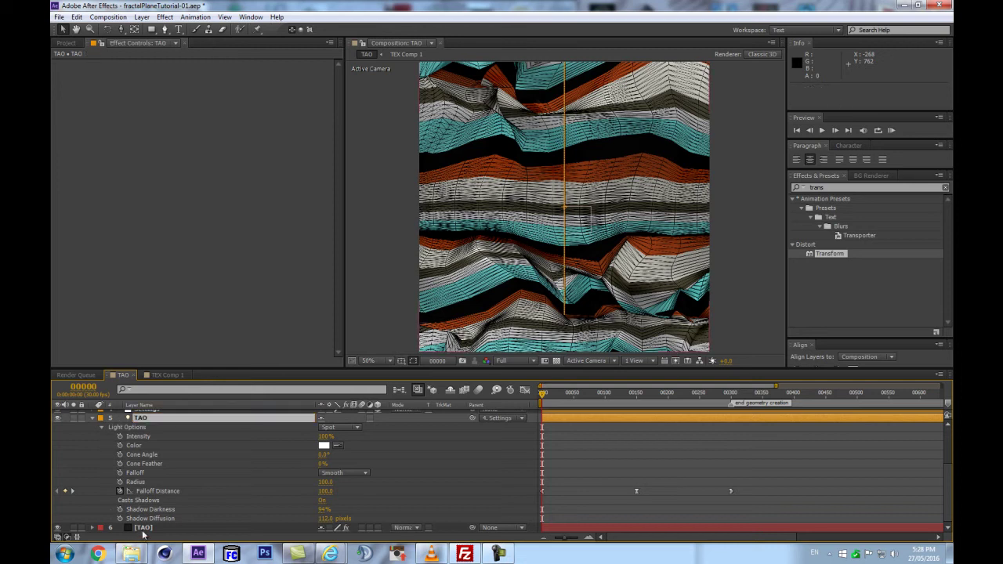
# Step: Increase the Sides of the TAO layer's Segment settings to 64
pyautogui.scroll(-5, 231, 263)
pyautogui.moveTo(212, 254); pyautogui.dragTo(410, 246)
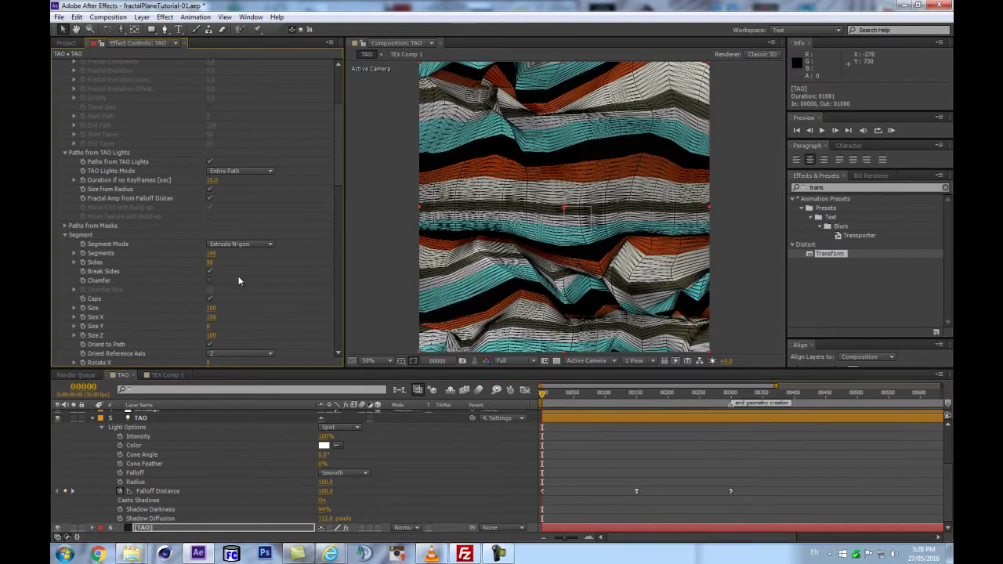
pyautogui.moveTo(263, 252)
pyautogui.mouseDown()
pyautogui.moveTo(328, 244)
pyautogui.moveTo(276, 248)
pyautogui.mouseUp()
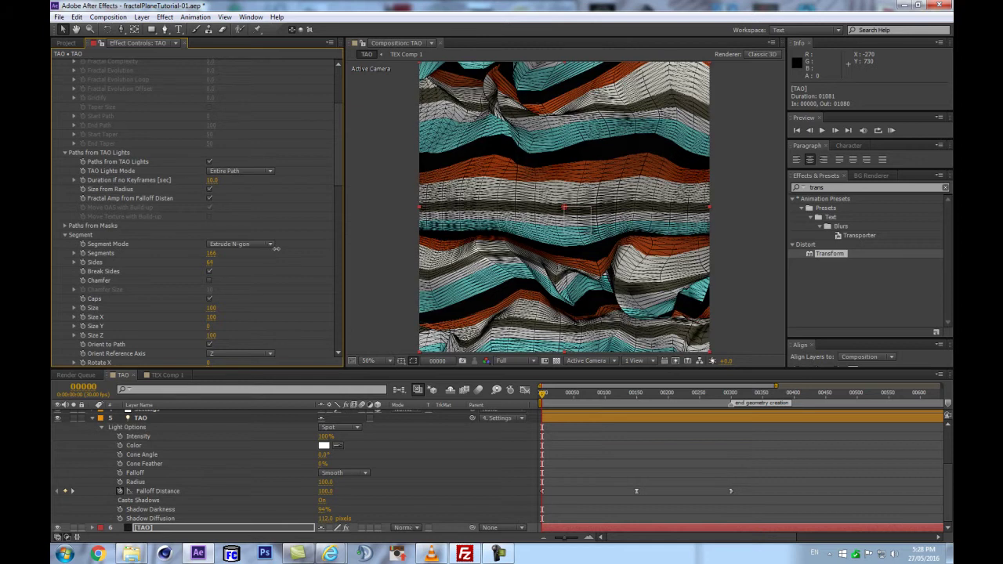
# Step: Turn off the wireframe by setting Second Pass to Off in Tao's Rendering settings
pyautogui.scroll(-10, 266, 313)
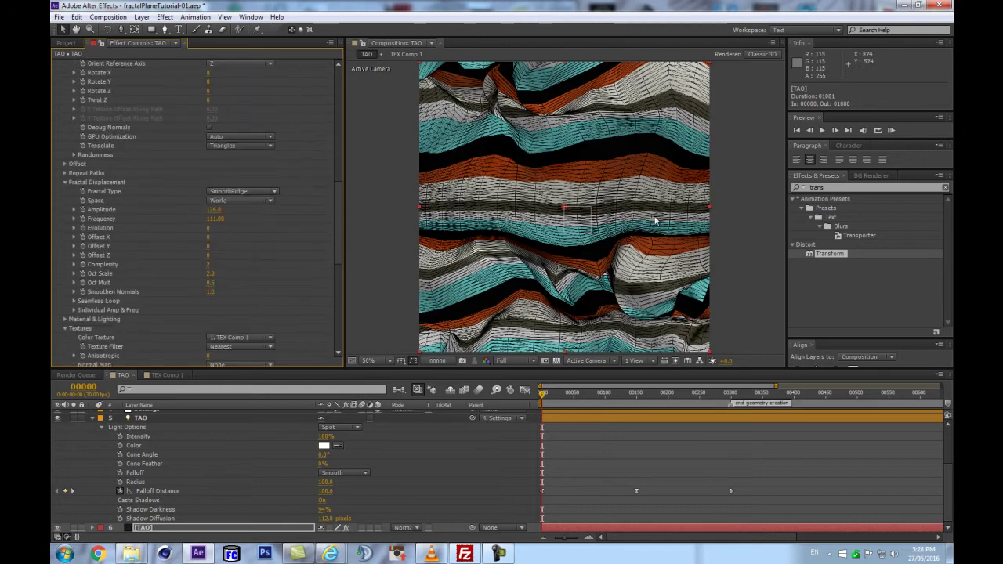
pyautogui.scroll(-2, 615, 229)
pyautogui.scroll(4, 613, 230)
pyautogui.scroll(-2, 613, 230)
pyautogui.scroll(-1, 98, 329)
pyautogui.scroll(-6, 98, 329)
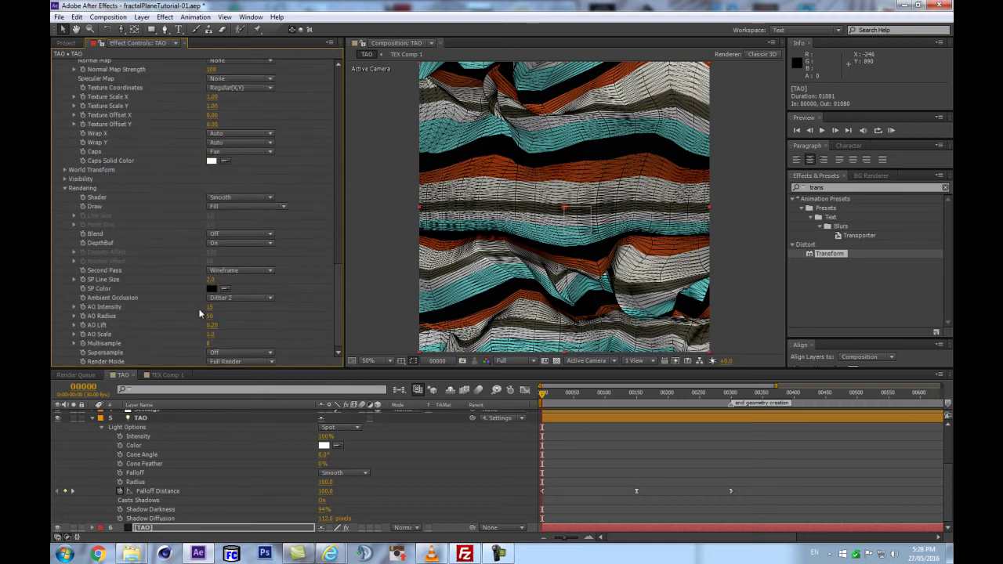
pyautogui.click(226, 271)
pyautogui.click(228, 282)
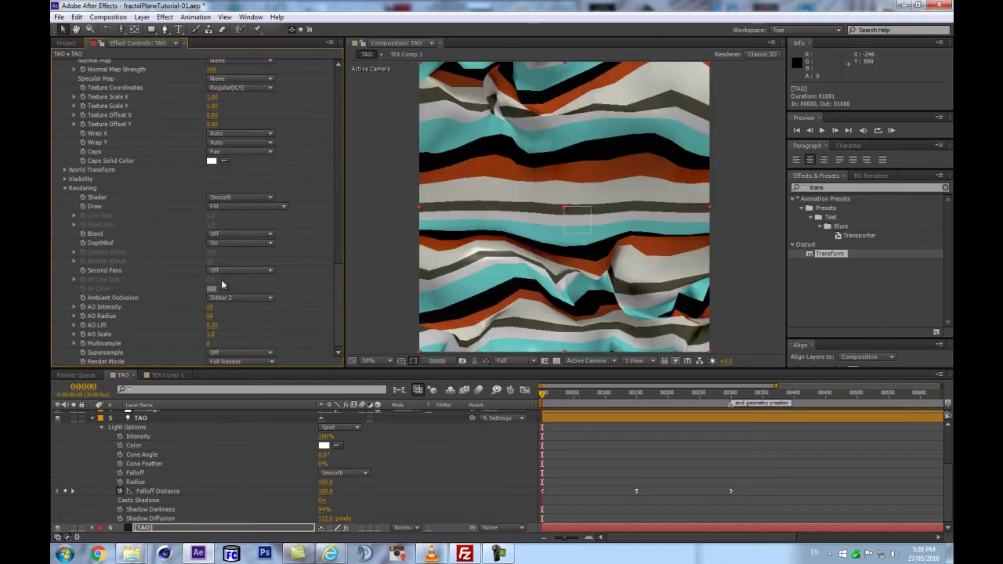
# Step: Set the Texture Filter to Linear in Tao's Textures settings
pyautogui.scroll(2, 230, 262)
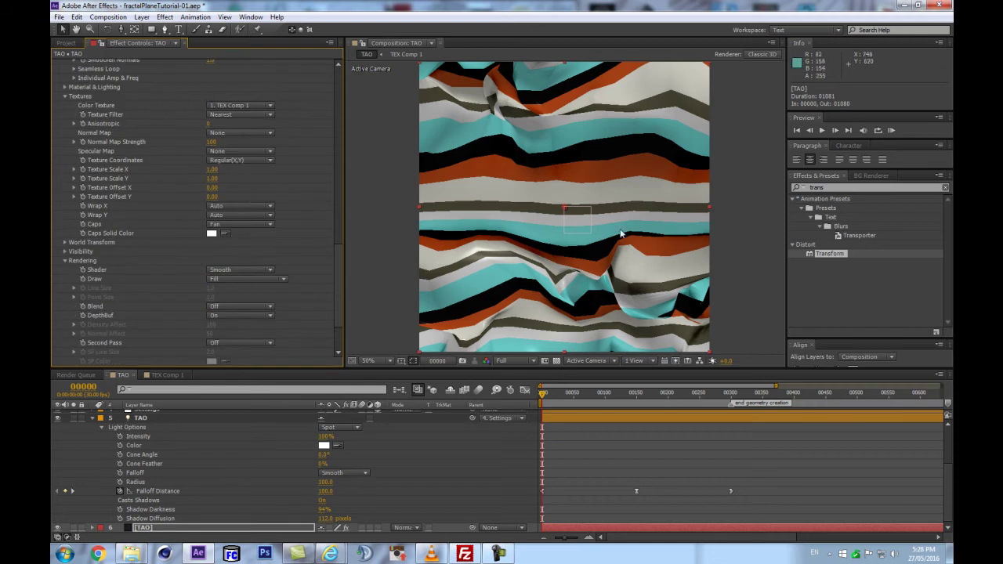
pyautogui.scroll(1, 615, 230)
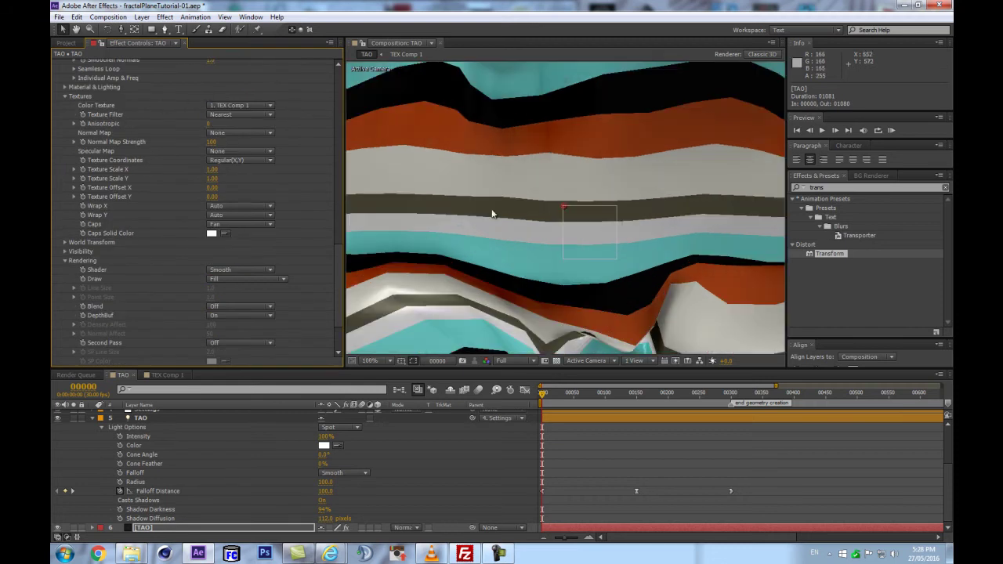
pyautogui.click(227, 116)
pyautogui.click(235, 141)
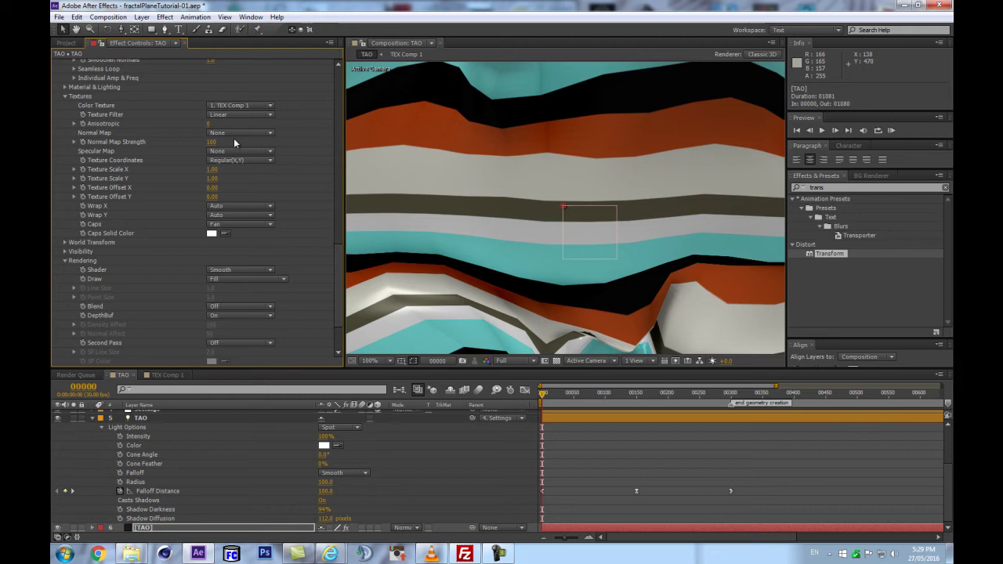
# Step: Try the Nearest Texture Filter for comparison on the upper folds, and undo that change
pyautogui.press('space')
pyautogui.moveTo(446, 110); pyautogui.dragTo(531, 255)
pyautogui.press('v')
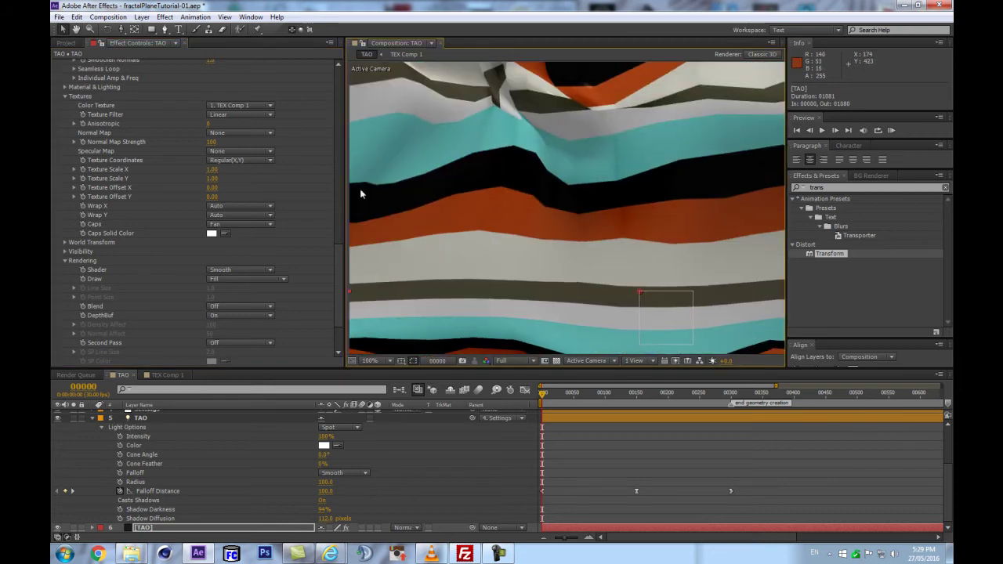
pyautogui.click(239, 114)
pyautogui.click(232, 126)
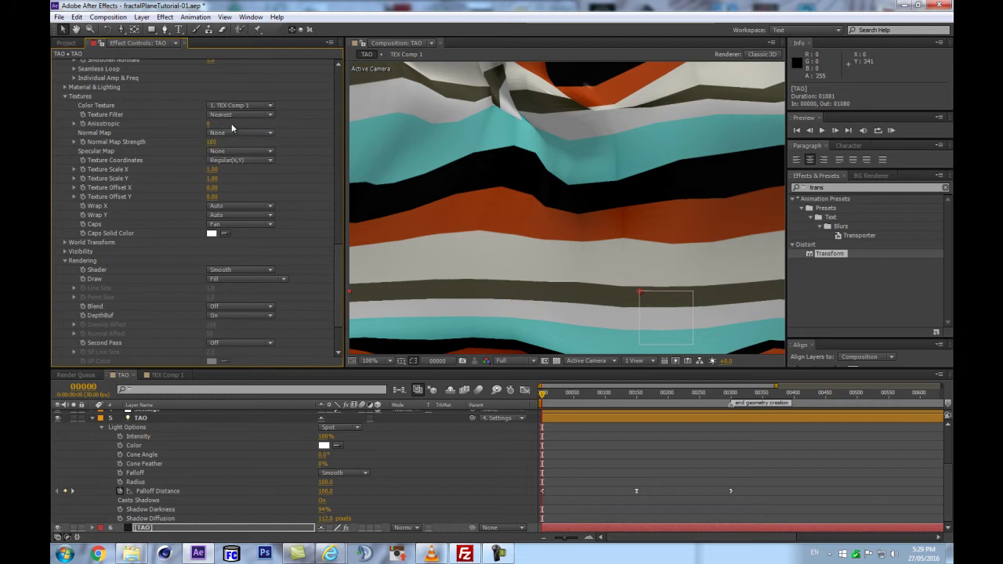
pyautogui.hotkey('ctrl', 'z')
pyautogui.press(',')
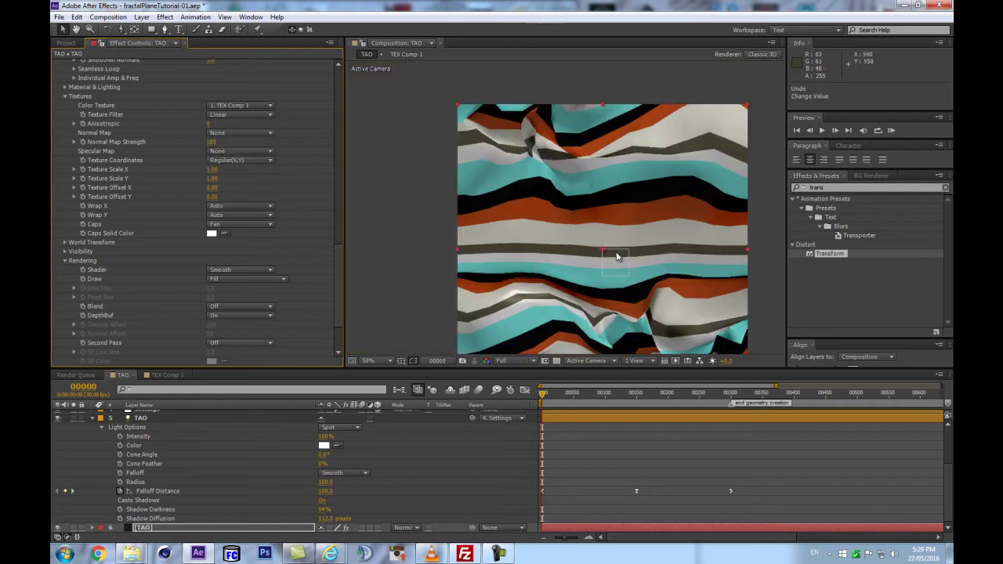
# Step: Test different Smoothen Normals amounts in Tao's Fractal Displacement and bring the value down to 0.0
pyautogui.scroll(3, 308, 269)
pyautogui.scroll(3, 308, 269)
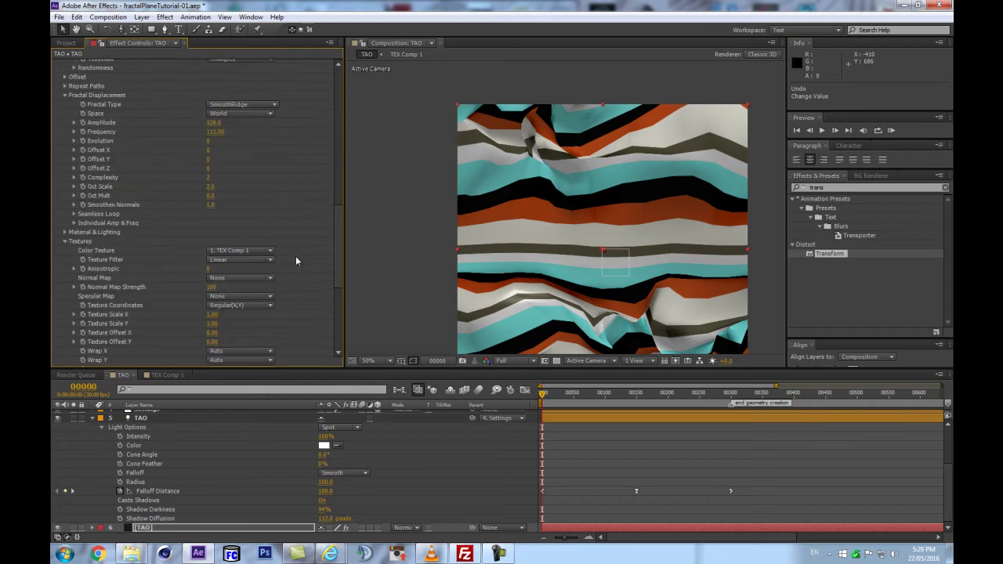
pyautogui.moveTo(210, 204); pyautogui.dragTo(763, 124)
pyautogui.moveTo(210, 210); pyautogui.dragTo(611, 165)
pyautogui.moveTo(905, 97)
pyautogui.mouseDown()
pyautogui.moveTo(407, 216)
pyautogui.moveTo(443, 215)
pyautogui.moveTo(434, 217)
pyautogui.mouseUp()
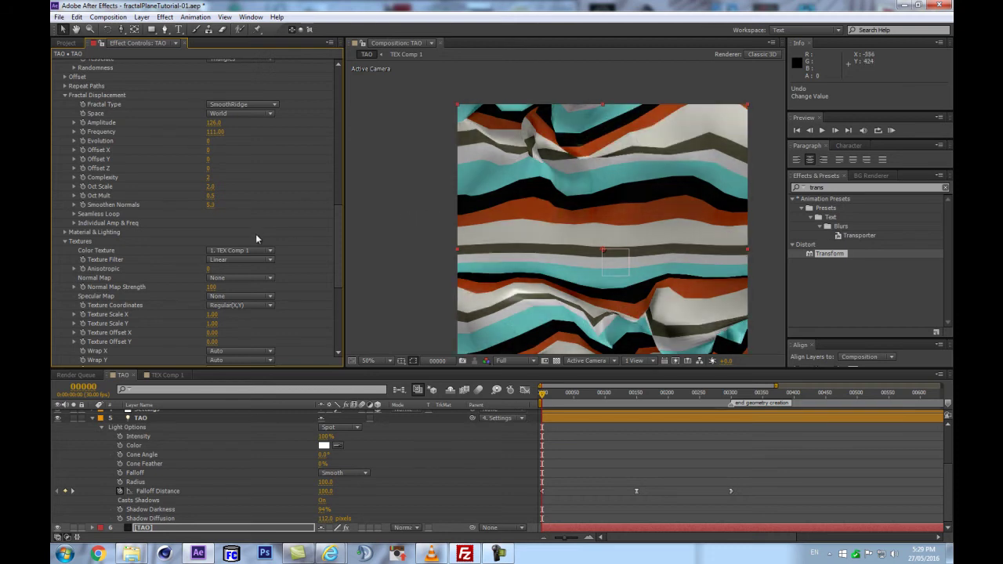
# Step: Set Smoothen Normals to 1.0 in Tao's Fractal Displacement settings
pyautogui.click(210, 204)
pyautogui.write('1')
pyautogui.press('Return')
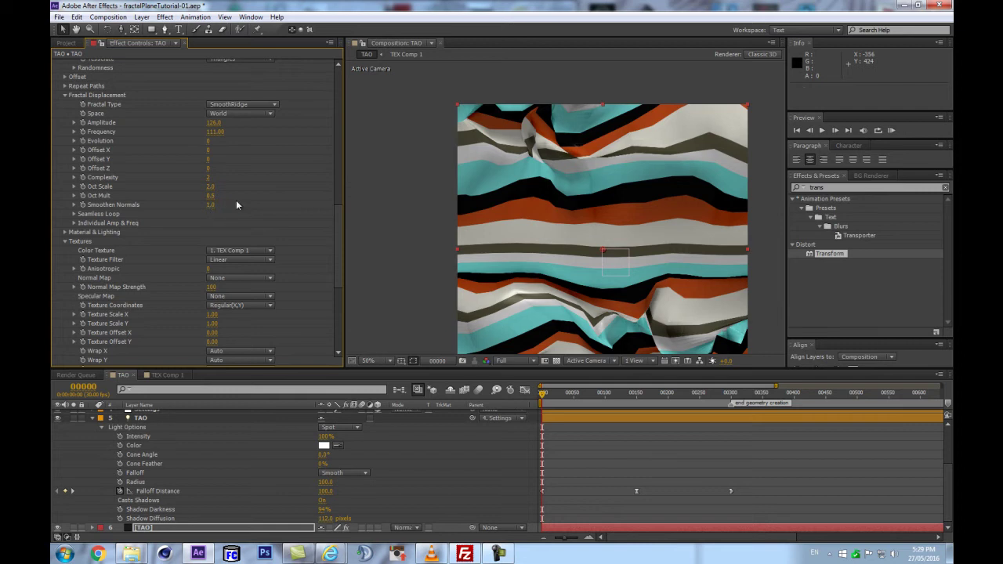
# Step: Try a Fractal Displacement Complexity of 6 and undo that change
pyautogui.scroll(1, 232, 195)
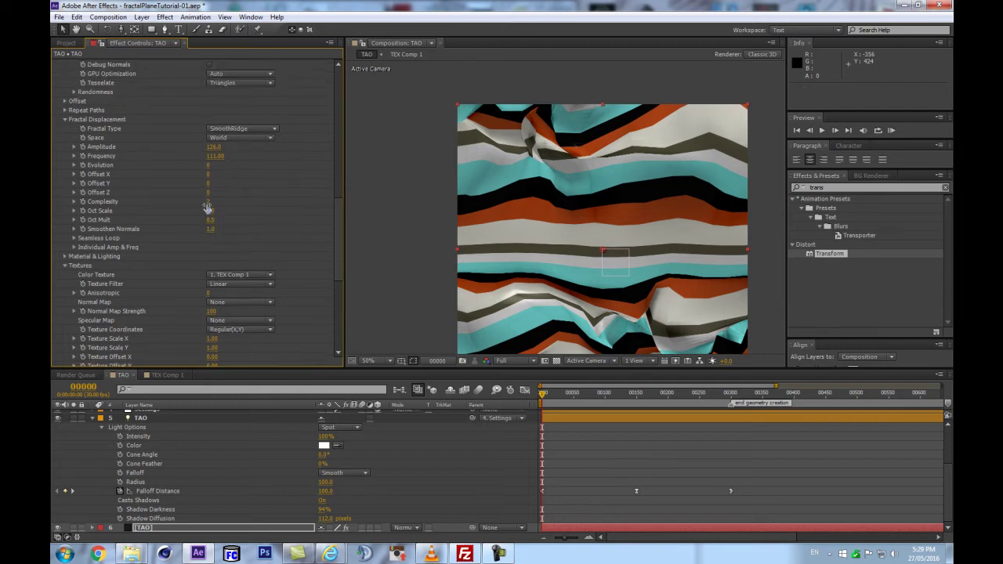
pyautogui.moveTo(207, 208); pyautogui.dragTo(225, 201)
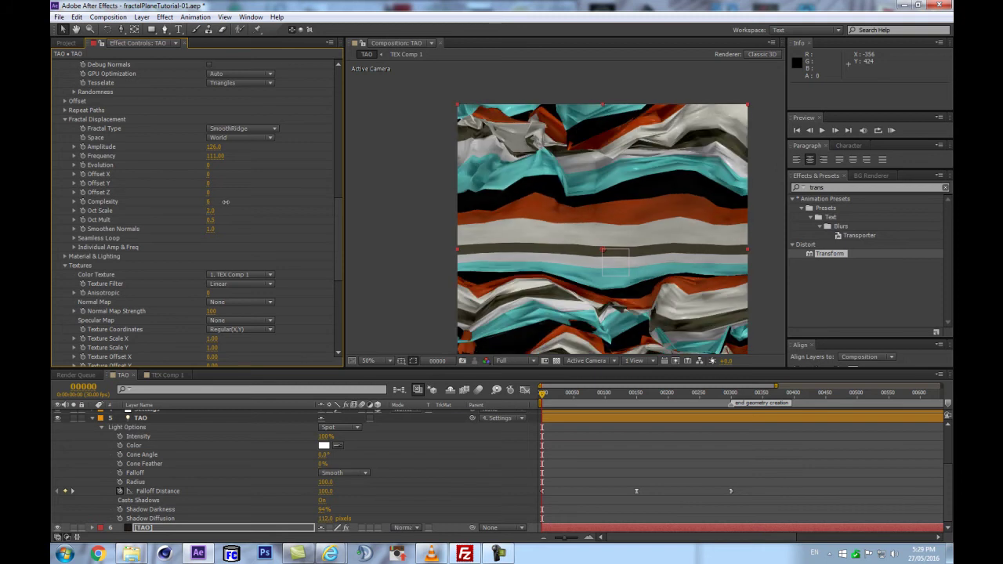
pyautogui.hotkey('ctrl', 'z')
# Step: Set Oct Scale to 0.9, Oct Mult to 0.3 and Frequency to 70 to soften the fractal folds
pyautogui.moveTo(210, 213)
pyautogui.mouseDown()
pyautogui.moveTo(202, 213)
pyautogui.moveTo(245, 217)
pyautogui.moveTo(205, 229)
pyautogui.mouseUp()
pyautogui.moveTo(218, 156); pyautogui.dragTo(196, 161)
pyautogui.moveTo(196, 161); pyautogui.dragTo(225, 158)
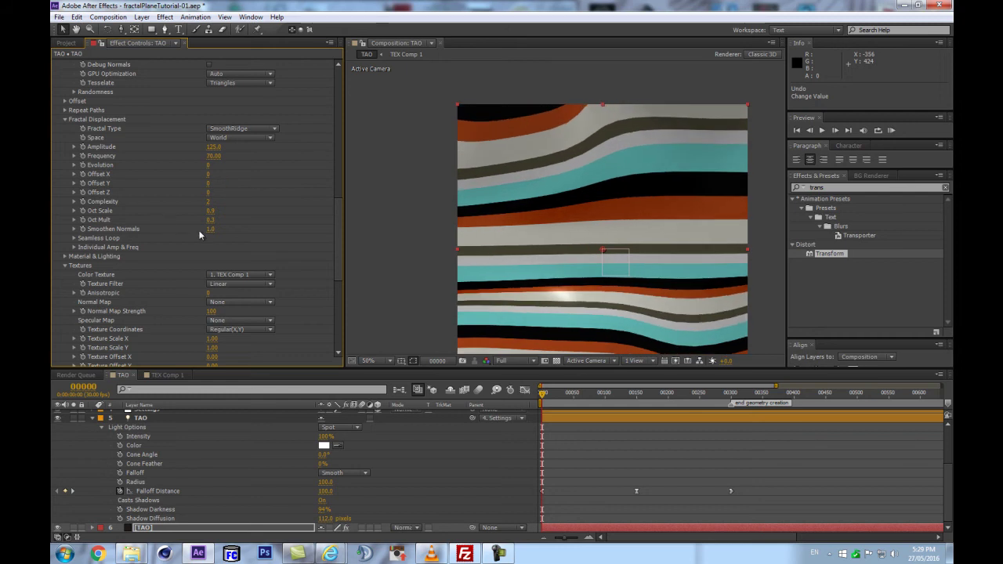
# Step: In Individual Amp & Freq, raise Amplitude Y to 366 and set Amplitude X to 20
pyautogui.click(74, 247)
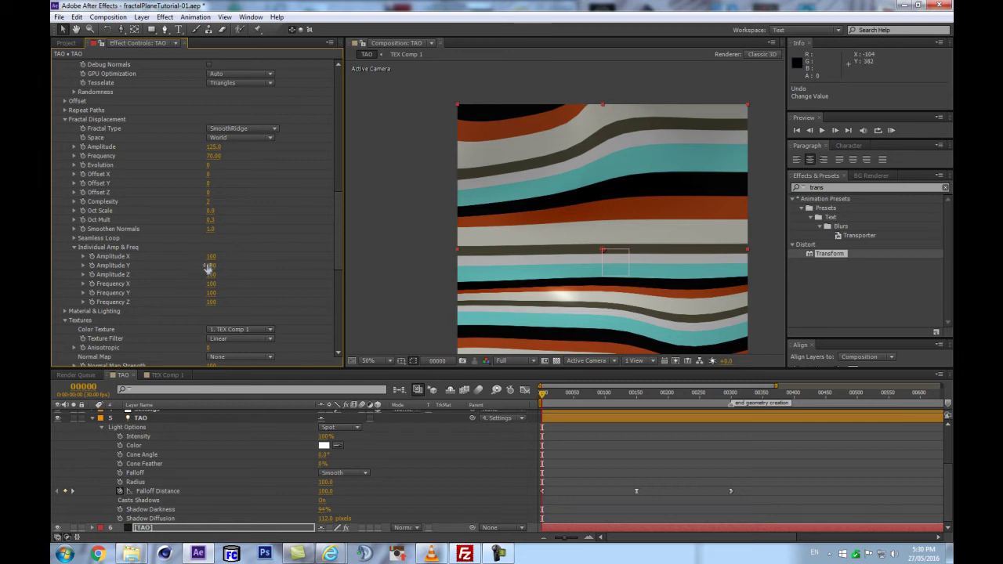
pyautogui.moveTo(212, 265); pyautogui.dragTo(289, 275)
pyautogui.moveTo(210, 256)
pyautogui.mouseDown()
pyautogui.moveTo(198, 255)
pyautogui.moveTo(226, 249)
pyautogui.moveTo(198, 256)
pyautogui.mouseUp()
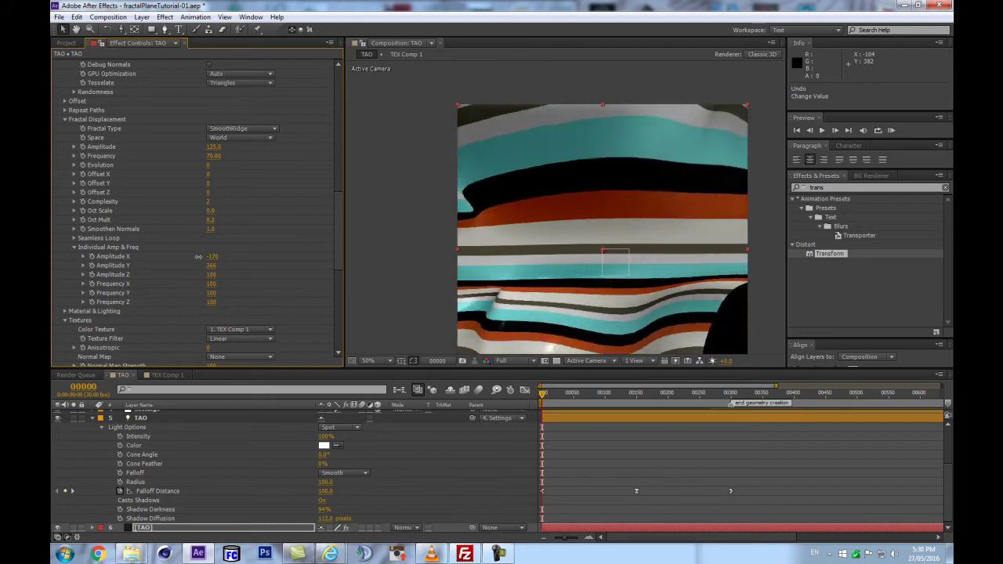
pyautogui.click(203, 255)
pyautogui.write('20')
pyautogui.press('Return')
# Step: Set Amplitude Z to 20 and lower Amplitude Y to 343 in Individual Amp & Freq
pyautogui.moveTo(212, 274); pyautogui.dragTo(162, 278)
pyautogui.click(209, 275)
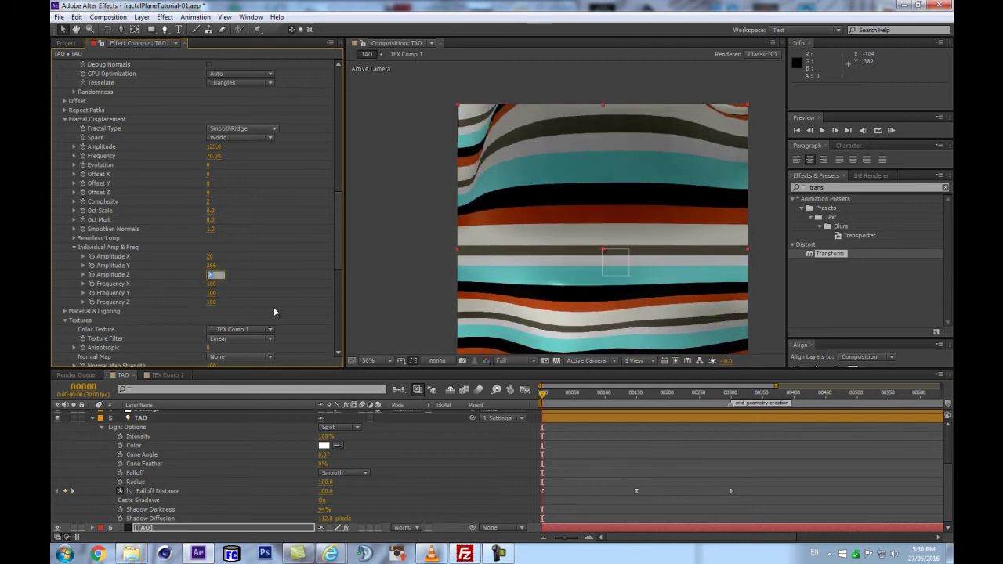
pyautogui.write('20')
pyautogui.press('Return')
pyautogui.moveTo(210, 265); pyautogui.dragTo(175, 266)
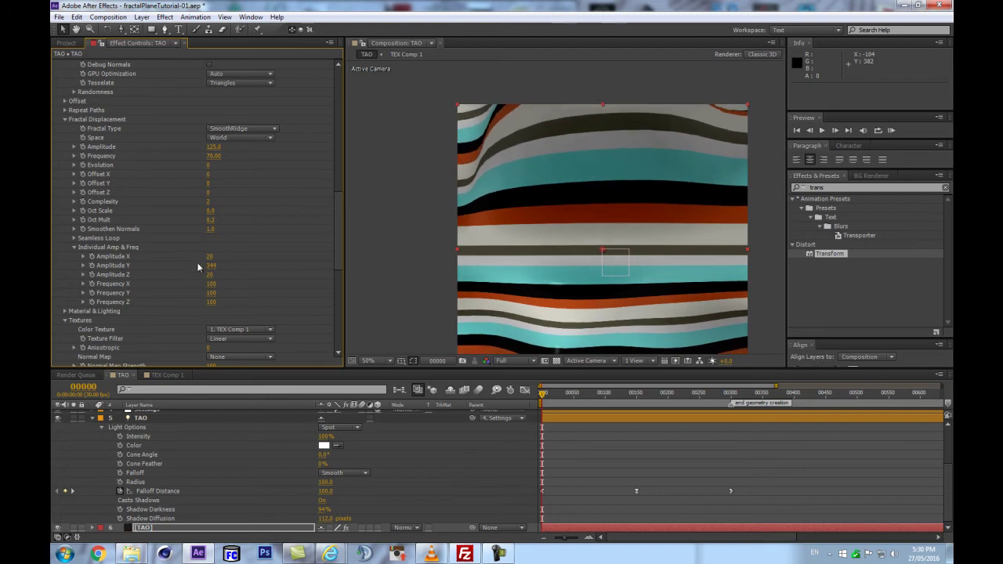
# Step: Set Frequency Y to 1425, Frequency X to 56 and Frequency Z to 78 in Individual Amp & Freq
pyautogui.moveTo(210, 293); pyautogui.dragTo(284, 290)
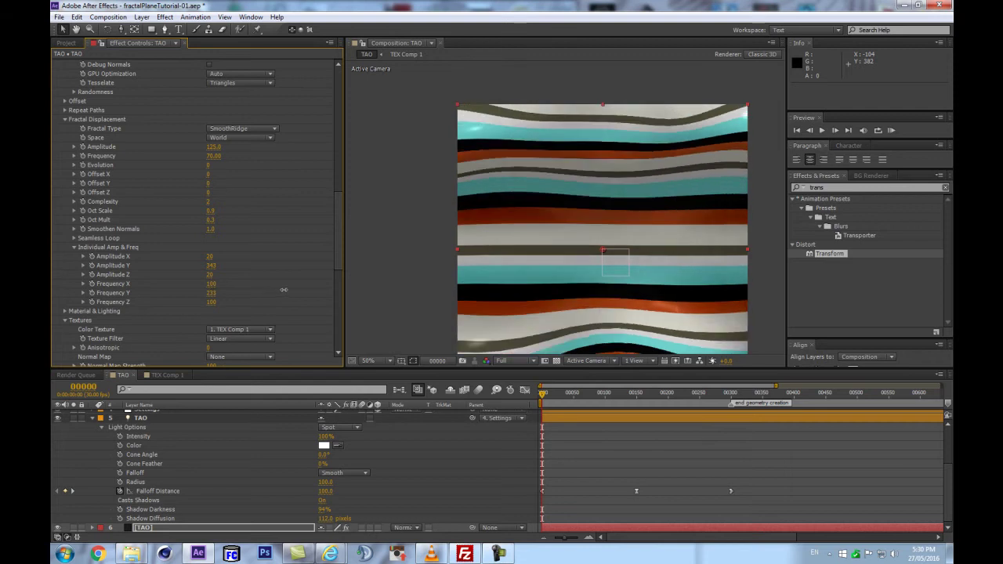
pyautogui.moveTo(358, 286); pyautogui.dragTo(399, 281)
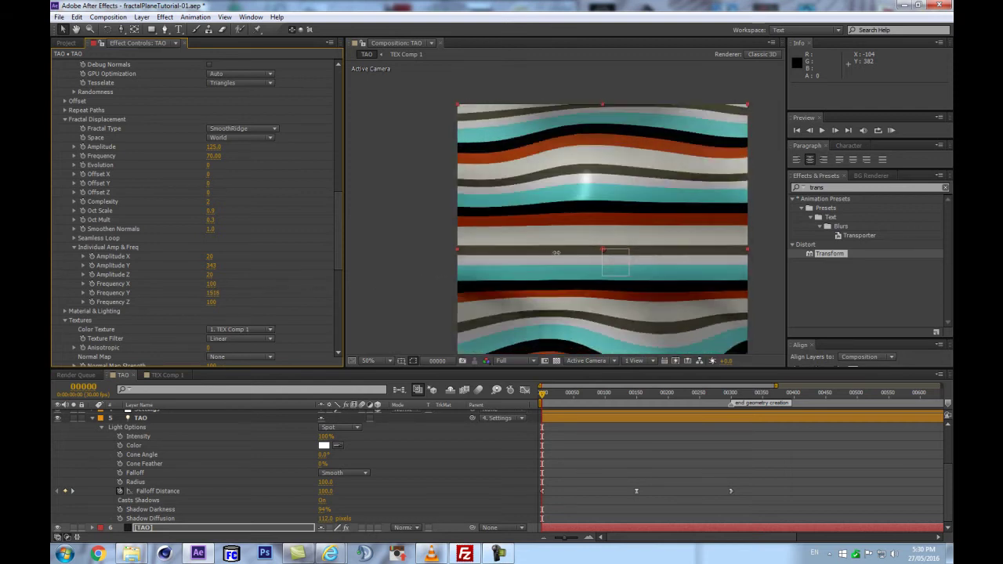
pyautogui.moveTo(570, 250); pyautogui.dragTo(640, 241)
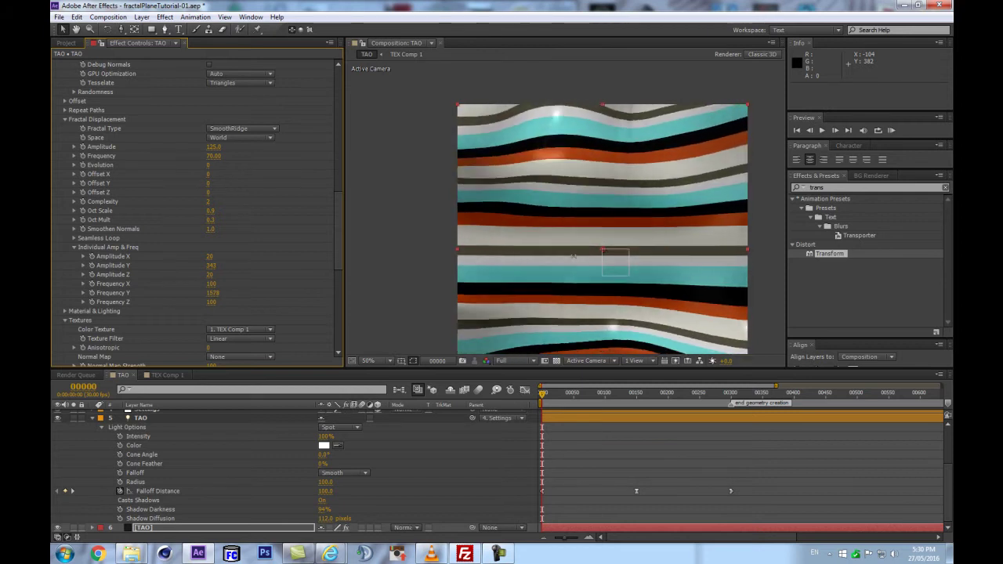
pyautogui.moveTo(559, 255); pyautogui.dragTo(564, 256)
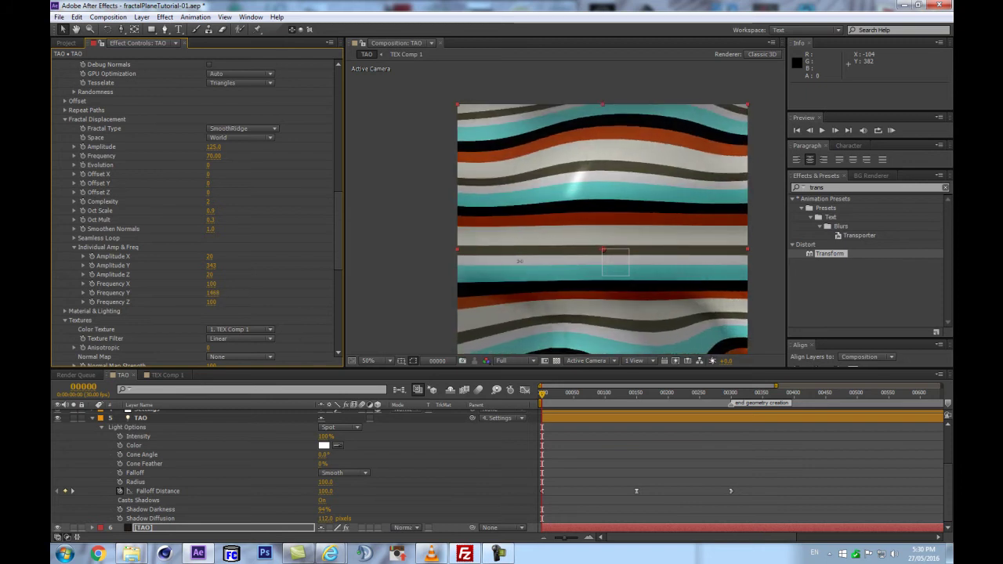
pyautogui.moveTo(498, 263); pyautogui.dragTo(494, 260)
pyautogui.moveTo(211, 284); pyautogui.dragTo(195, 302)
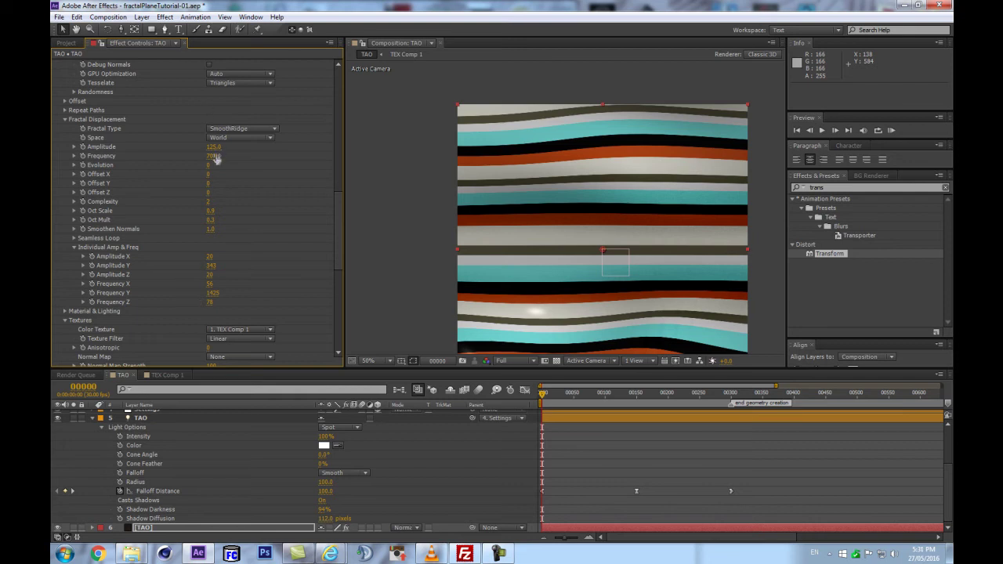
# Step: Try a higher overall fractal Frequency, undo it, and lower the overall Amplitude to 82.0
pyautogui.moveTo(217, 156); pyautogui.dragTo(243, 154)
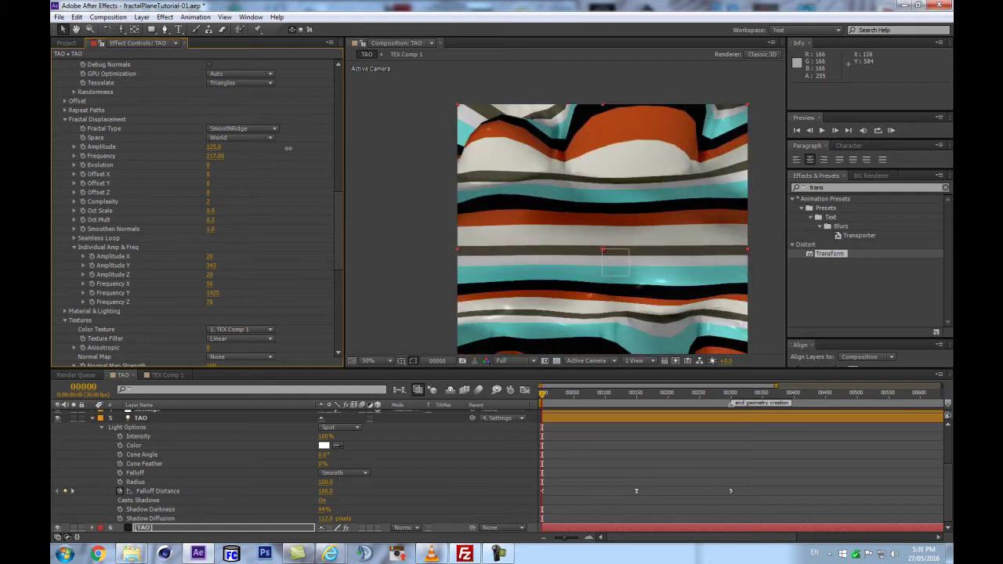
pyautogui.moveTo(341, 143); pyautogui.dragTo(317, 149)
pyautogui.hotkey('ctrl', 'z')
pyautogui.hotkey('ctrl', 'z')
pyautogui.hotkey('ctrl', 'z')
pyautogui.hotkey('ctrl', 'z')
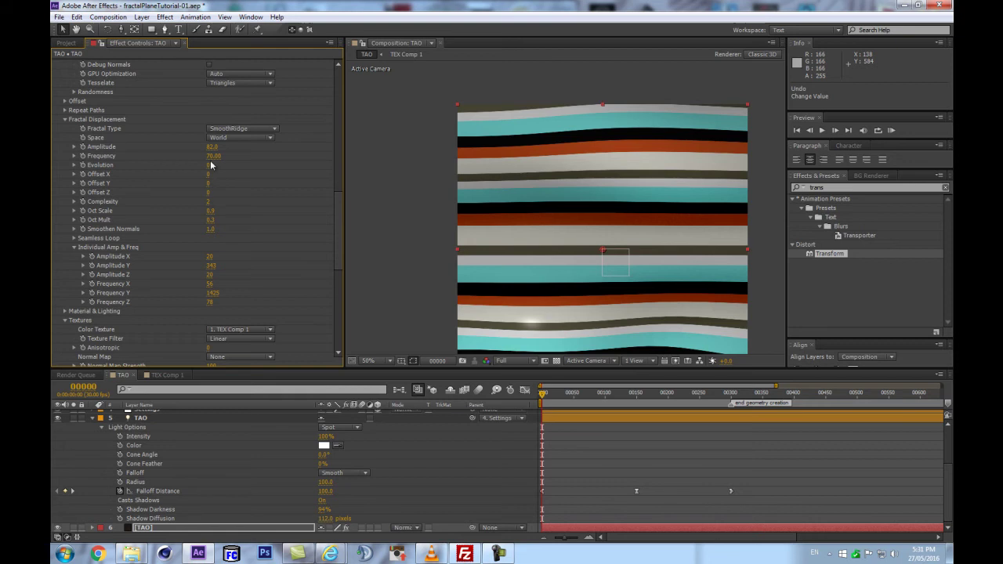
# Step: Test stronger overall Frequency values, raise Amplitude Y to 559, and settle the overall Frequency at 209
pyautogui.moveTo(212, 157); pyautogui.dragTo(274, 154)
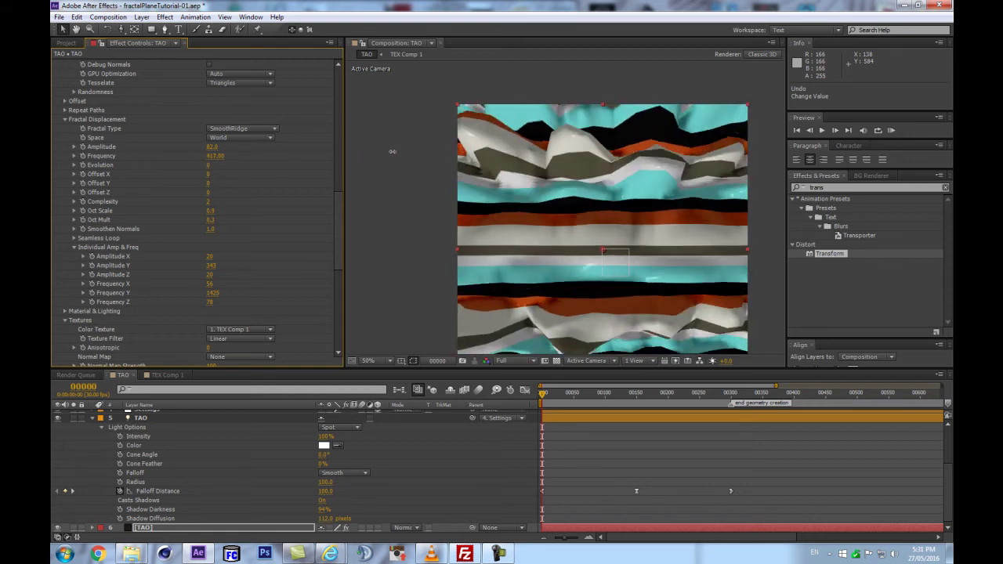
pyautogui.moveTo(394, 151); pyautogui.dragTo(397, 150)
pyautogui.moveTo(385, 153); pyautogui.dragTo(384, 153)
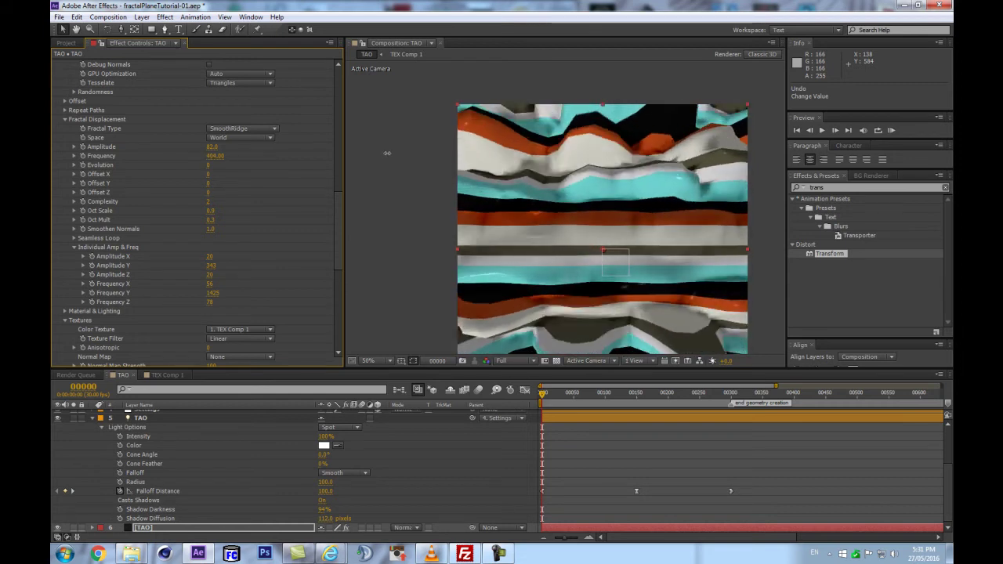
pyautogui.moveTo(210, 264); pyautogui.dragTo(245, 262)
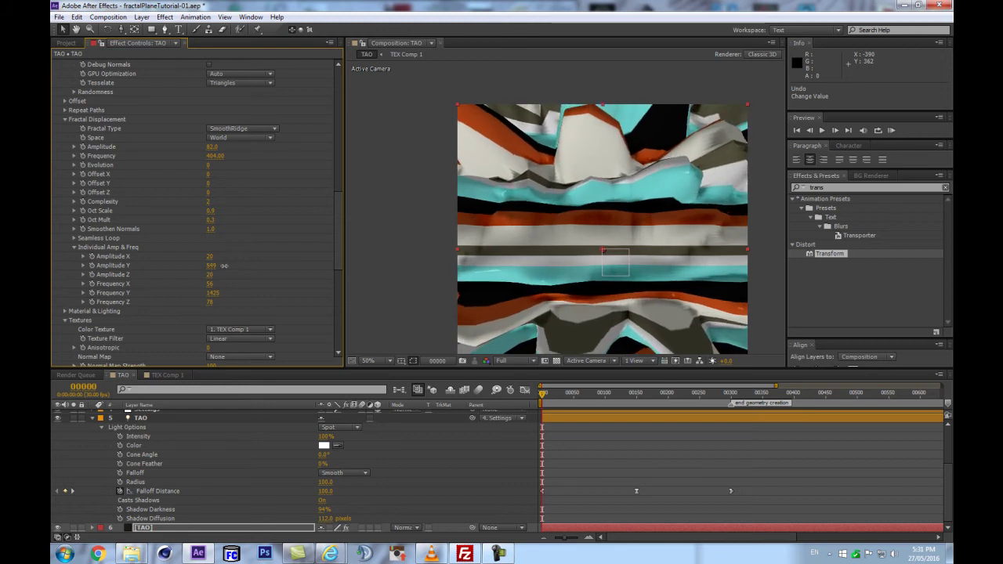
pyautogui.moveTo(234, 264); pyautogui.dragTo(233, 265)
pyautogui.moveTo(212, 156); pyautogui.dragTo(177, 160)
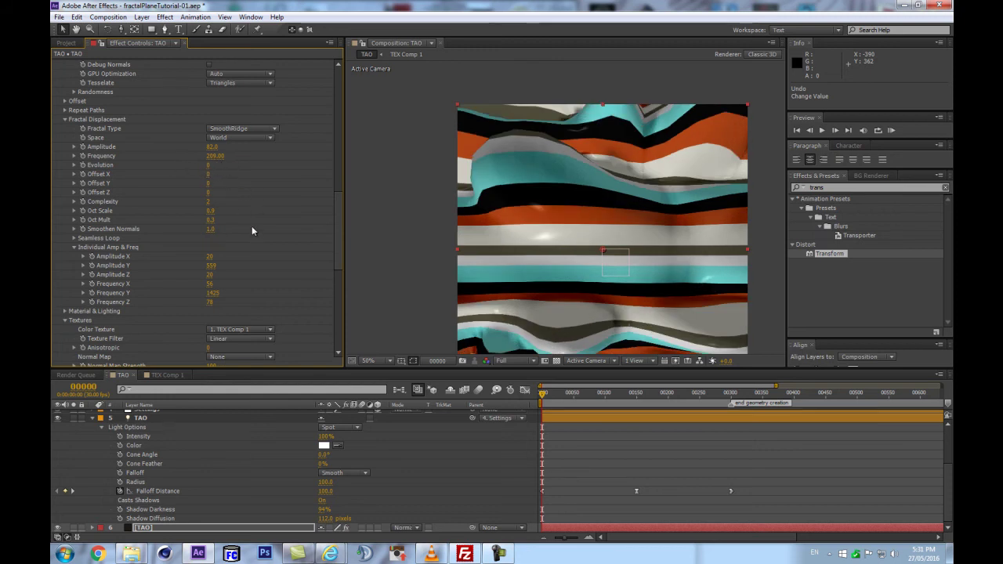
# Step: Scrub the fractal Evolution to 5575, compare it with 0, and undo the reset
pyautogui.moveTo(207, 164); pyautogui.dragTo(594, 127)
pyautogui.moveTo(217, 166); pyautogui.dragTo(335, 162)
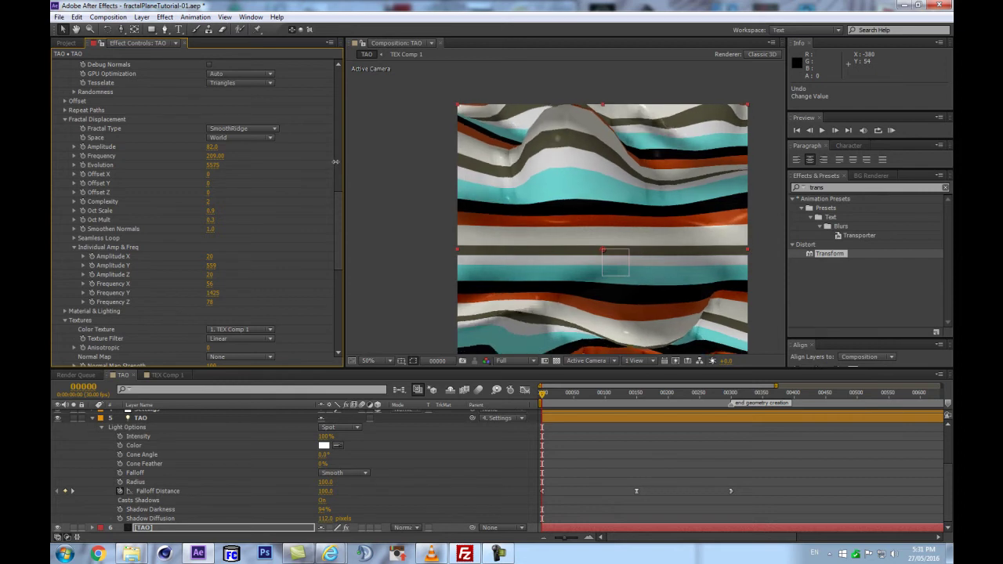
pyautogui.click(394, 186)
pyautogui.click(215, 165)
pyautogui.write('0')
pyautogui.press('Return')
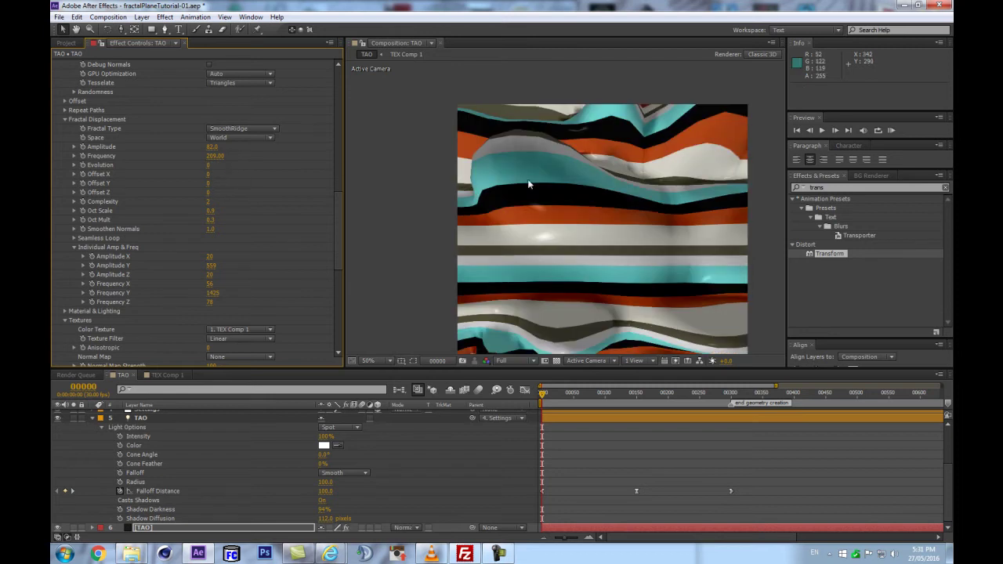
pyautogui.hotkey('ctrl', 'z')
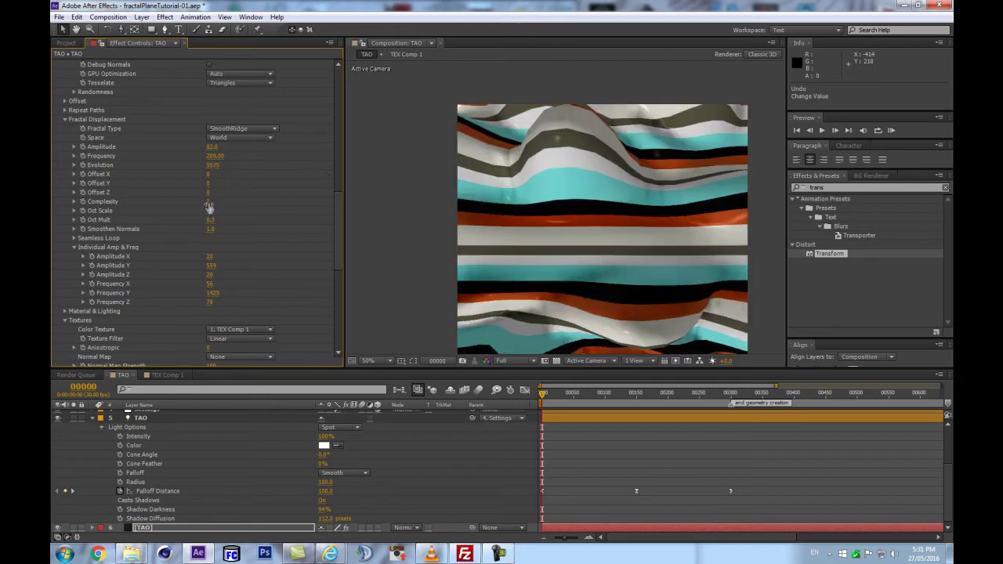
# Step: Test 800 Segments in Tao's Segment settings, raise Sides to 162, and set Segments to 200
pyautogui.moveTo(212, 203); pyautogui.dragTo(245, 191)
pyautogui.scroll(10, 238, 202)
pyautogui.scroll(-3, 238, 206)
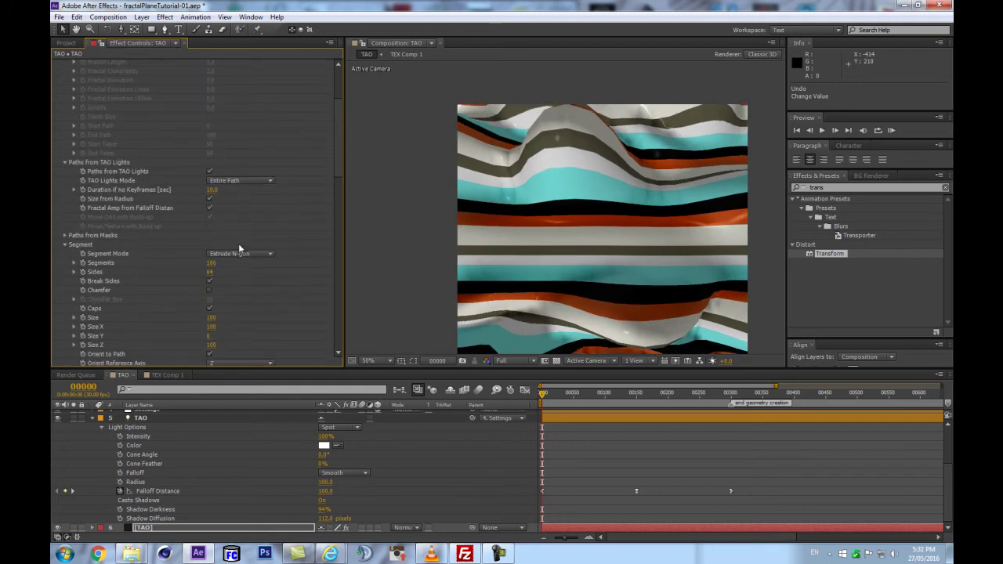
pyautogui.click(213, 263)
pyautogui.write('800')
pyautogui.press('Return')
pyautogui.moveTo(210, 272); pyautogui.dragTo(636, 174)
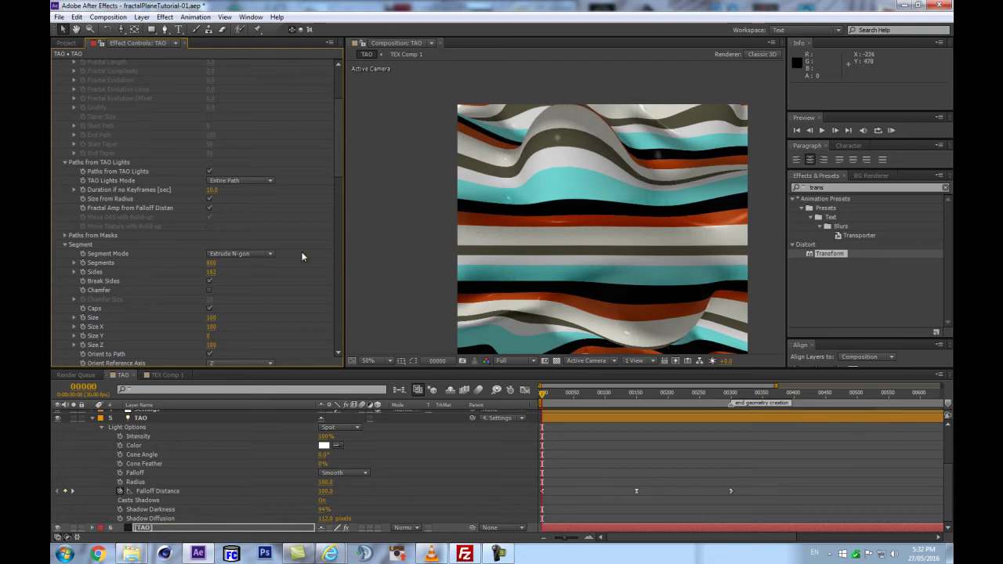
pyautogui.click(213, 264)
pyautogui.write('20')
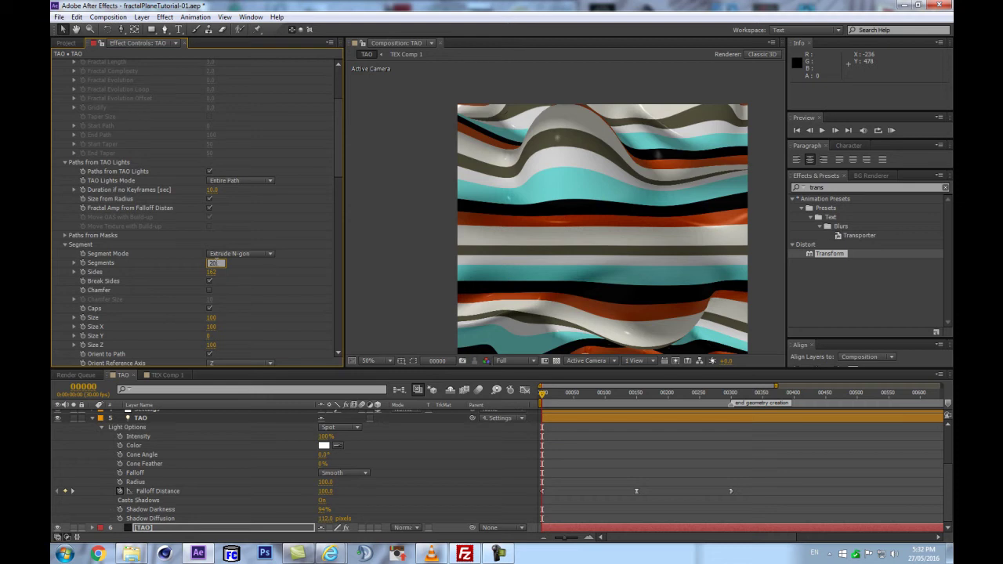
pyautogui.press('Return')
# Step: Switch the Shader to Flat in Tao's Rendering settings
pyautogui.moveTo(338, 161); pyautogui.dragTo(365, 306)
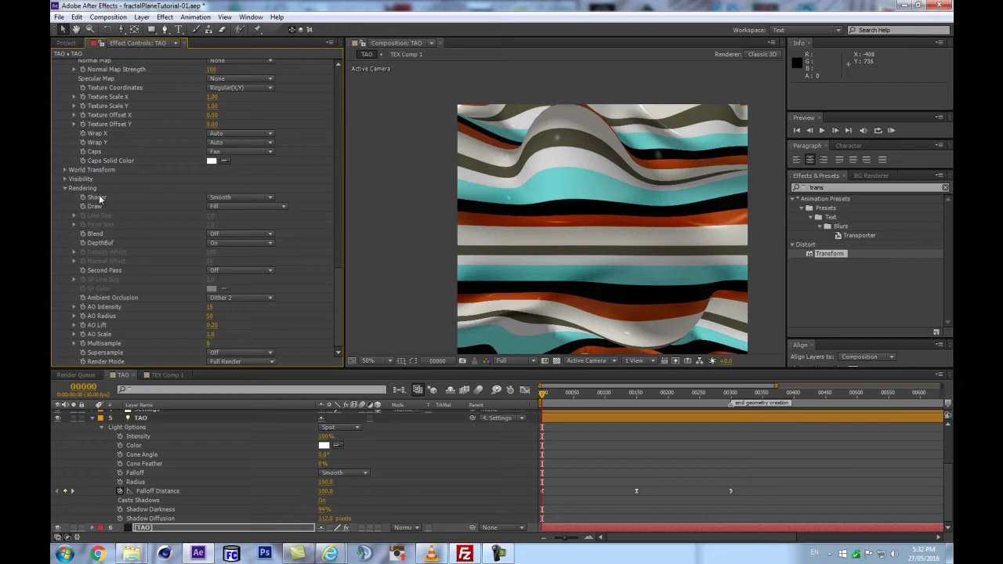
pyautogui.click(221, 197)
pyautogui.click(231, 232)
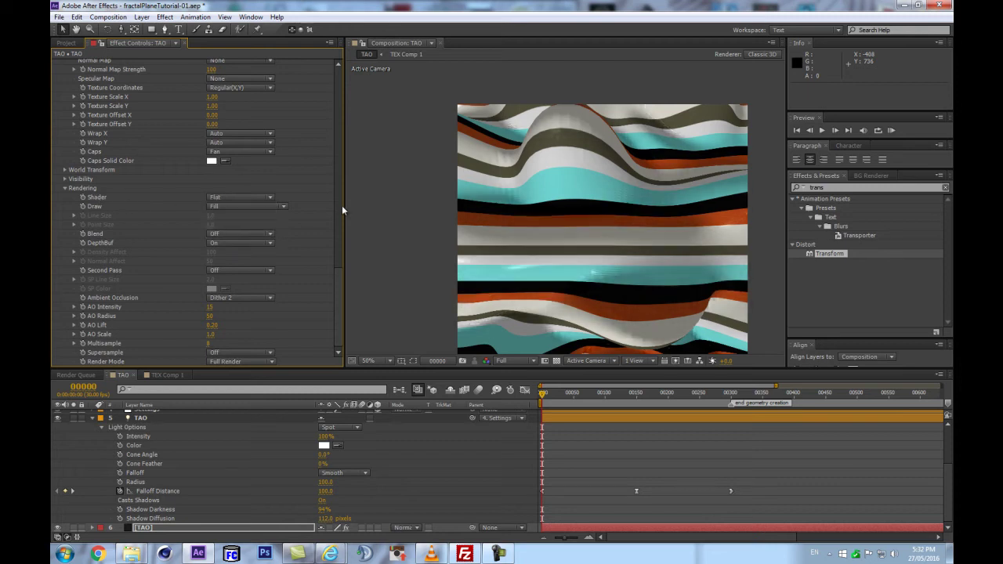
# Step: Lower Segments to 83 and turn off Break Sides in Tao's Segment settings
pyautogui.moveTo(341, 289); pyautogui.dragTo(334, 160)
pyautogui.scroll(10, 250, 267)
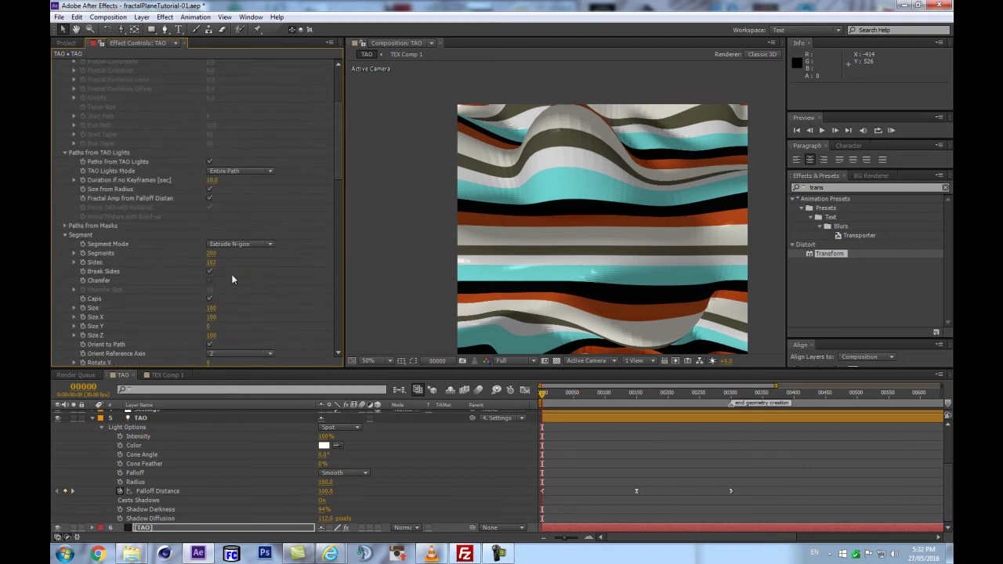
pyautogui.moveTo(210, 253); pyautogui.dragTo(237, 249)
pyautogui.hotkey('ctrl', 'z')
pyautogui.moveTo(211, 263)
pyautogui.mouseDown()
pyautogui.moveTo(251, 256)
pyautogui.moveTo(206, 248)
pyautogui.mouseUp()
# Step: Set the Shader to Smooth in Tao's Rendering settings
pyautogui.scroll(-10, 338, 166)
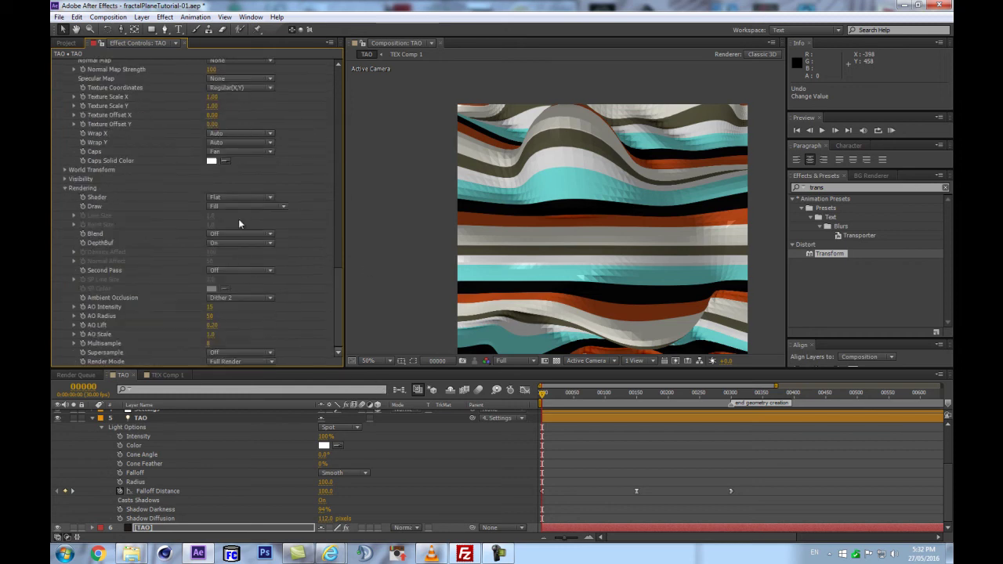
pyautogui.click(227, 198)
pyautogui.click(230, 220)
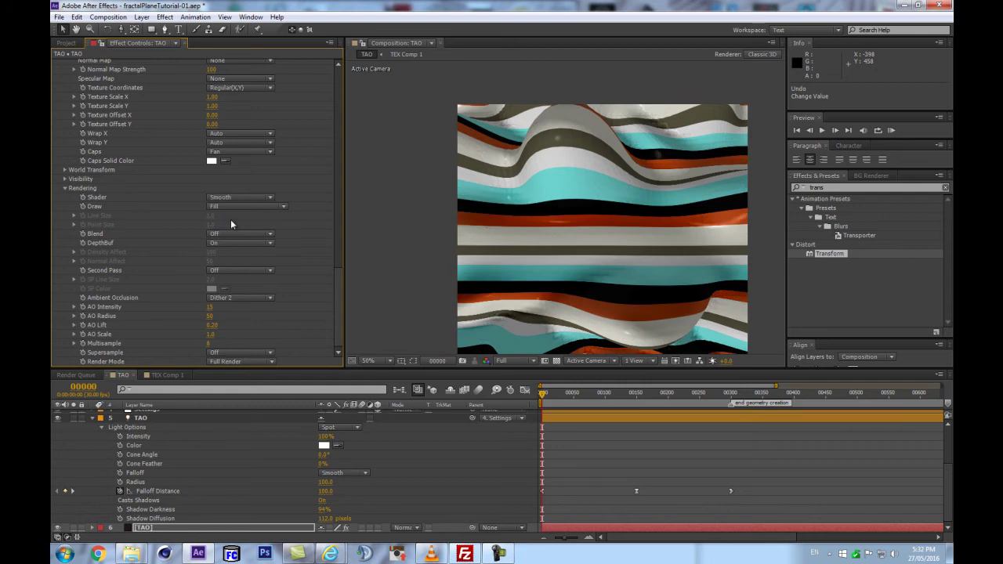
# Step: Raise the geometry resolution in Tao's Segment settings to 313 Segments and 204 Sides
pyautogui.scroll(10, 257, 243)
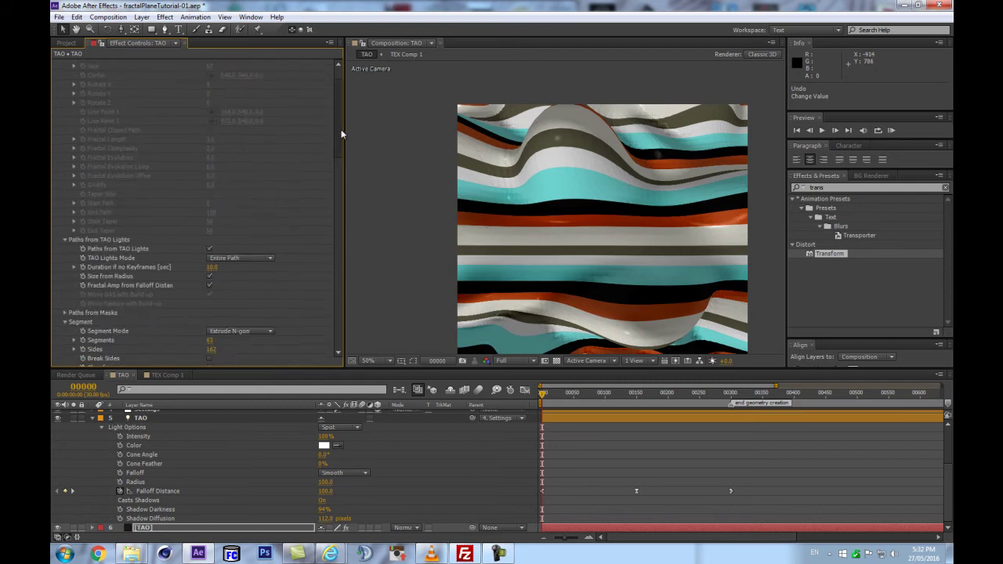
pyautogui.scroll(-3, 256, 249)
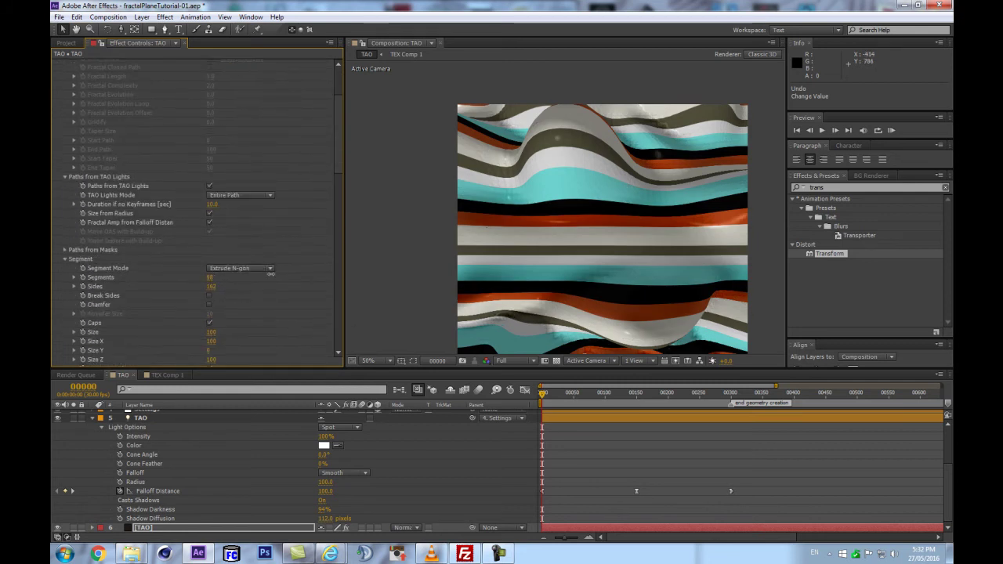
pyautogui.moveTo(347, 260); pyautogui.dragTo(331, 260)
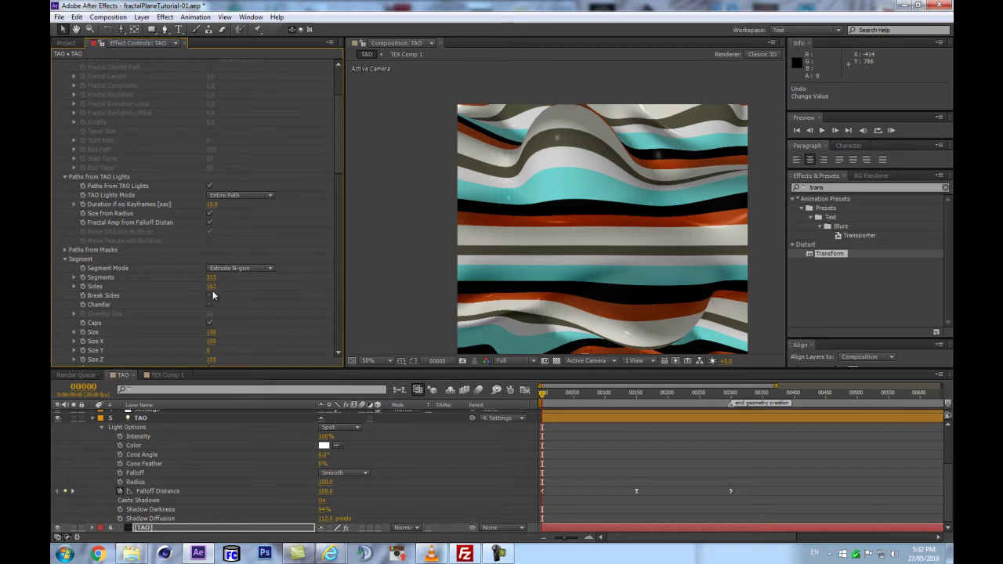
pyautogui.moveTo(211, 286); pyautogui.dragTo(229, 283)
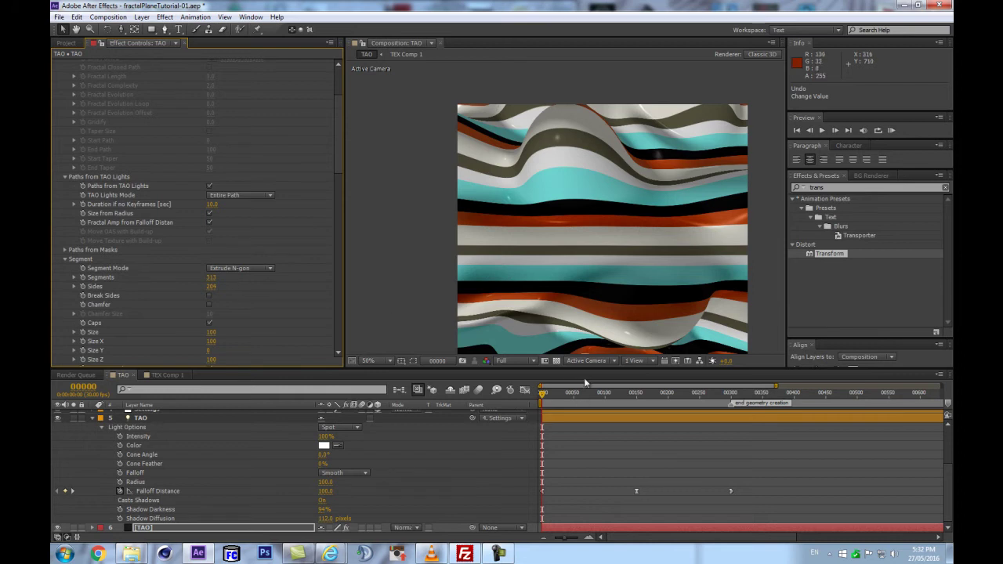
# Step: Enlarge the composition viewer by shrinking the timeline and pan to show the whole frame
pyautogui.moveTo(582, 366); pyautogui.dragTo(588, 427)
pyautogui.moveTo(531, 317); pyautogui.dragTo(512, 280)
pyautogui.moveTo(512, 280); pyautogui.dragTo(511, 284)
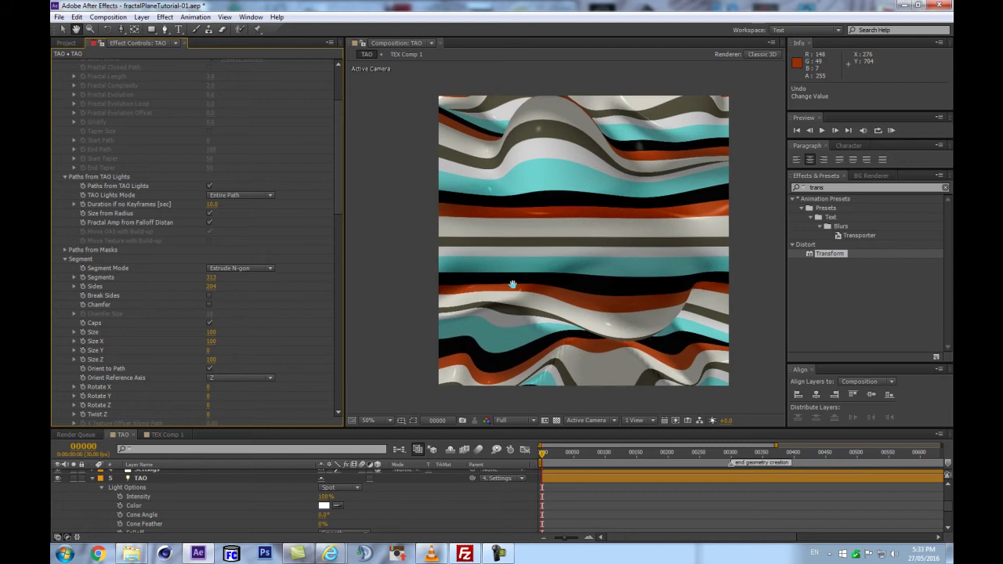
# Step: Open TEX Comp 1 and start keyframing Phase Shift in the TEX layer's Colorama effect at frame 0
pyautogui.moveTo(546, 453); pyautogui.dragTo(385, 469)
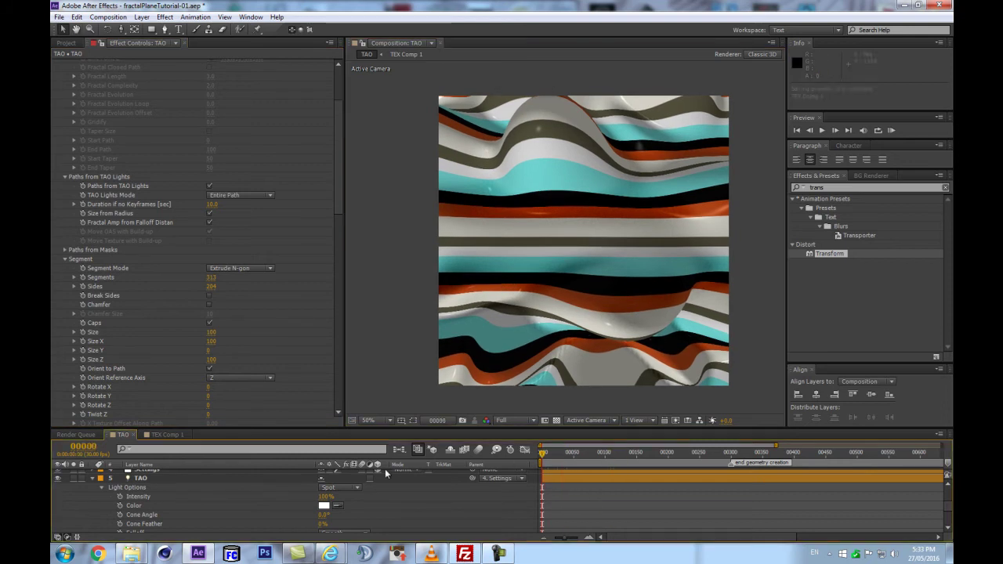
pyautogui.click(92, 478)
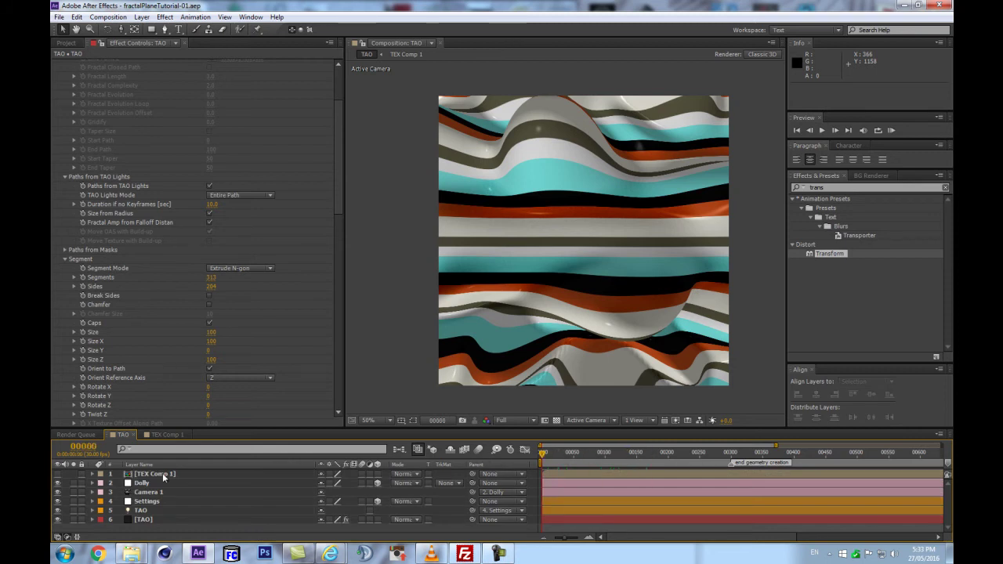
pyautogui.doubleClick(151, 474)
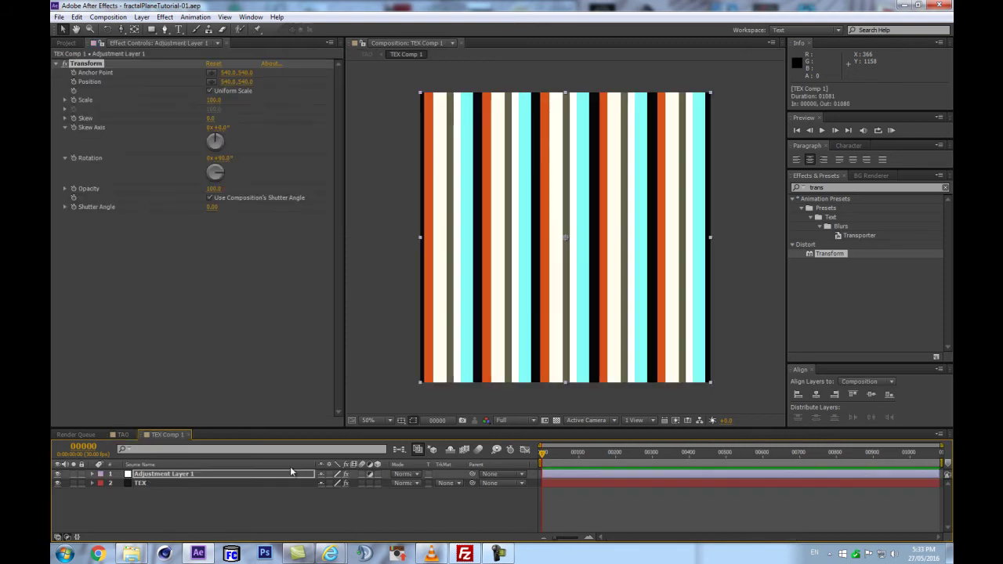
pyautogui.click(172, 482)
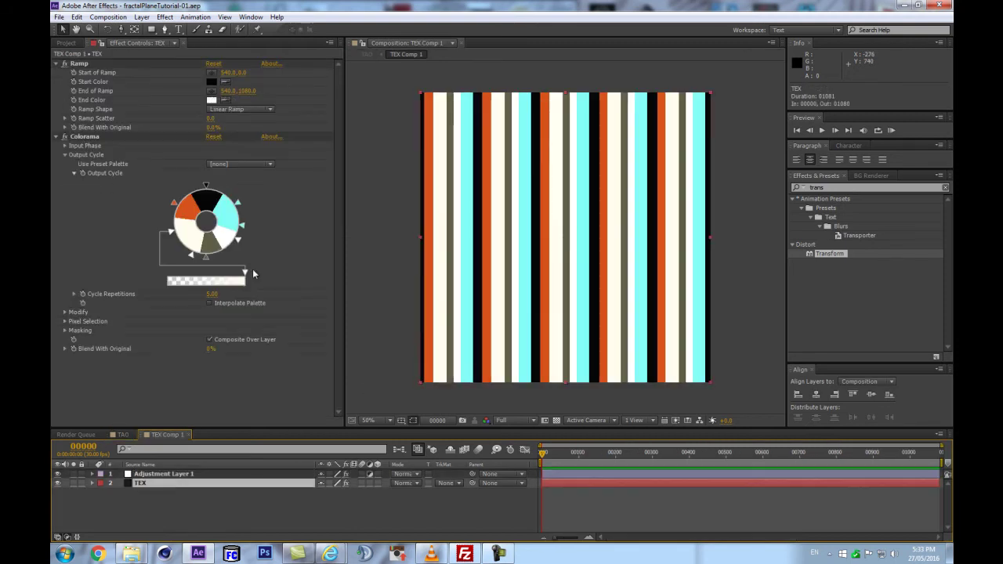
pyautogui.click(64, 146)
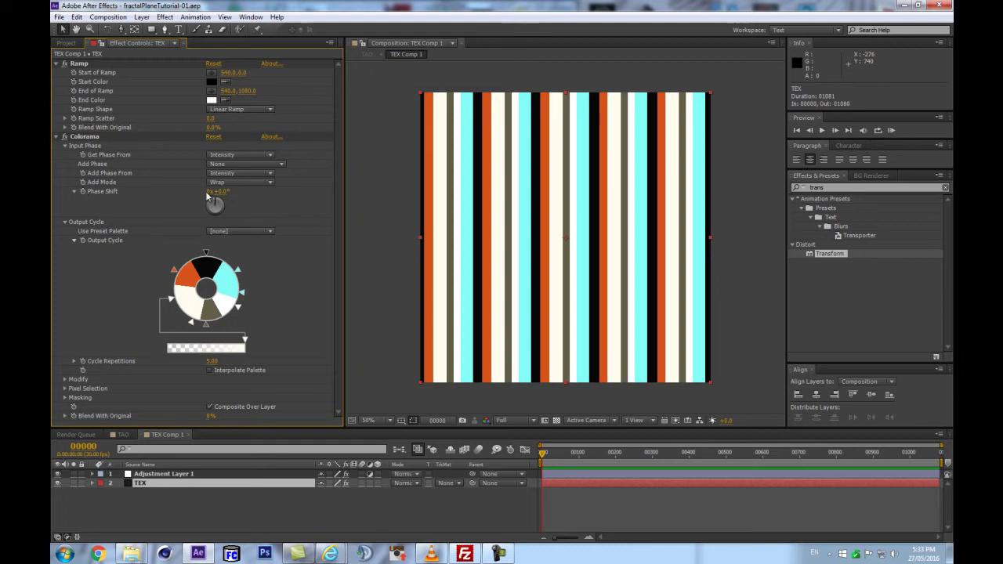
pyautogui.click(82, 192)
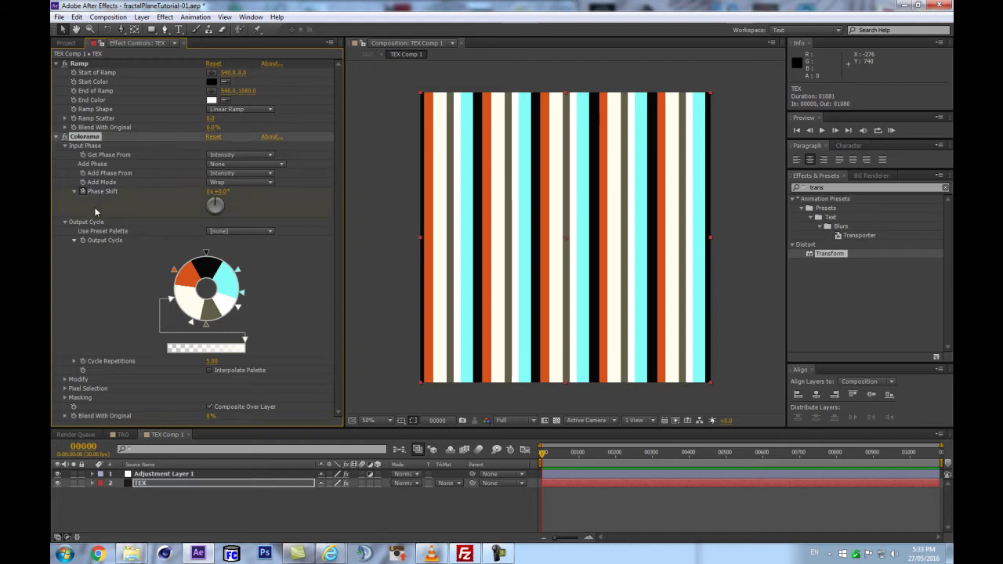
# Step: Keyframe Colorama's Phase Shift at one full revolution on frame 100
pyautogui.click(83, 446)
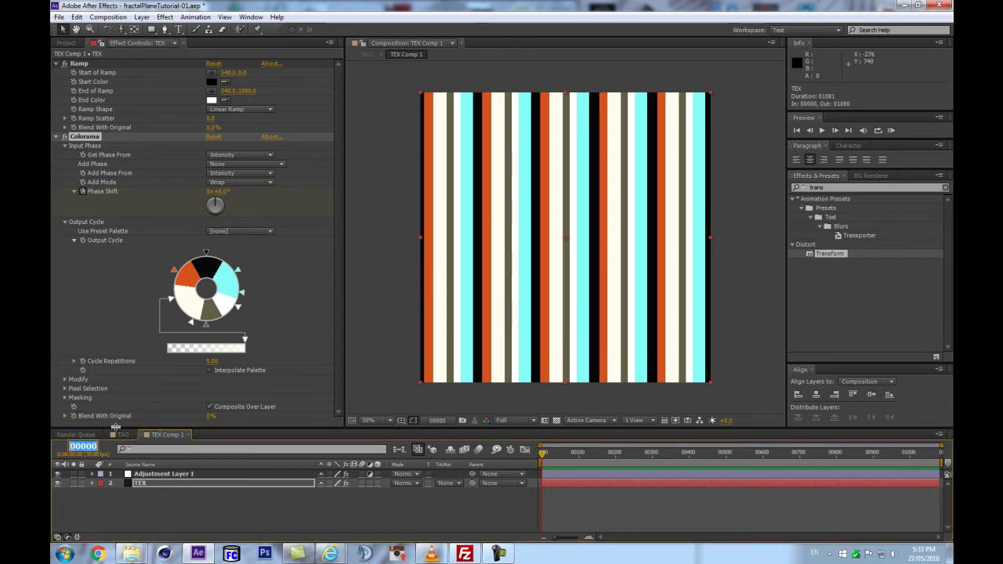
pyautogui.write('100')
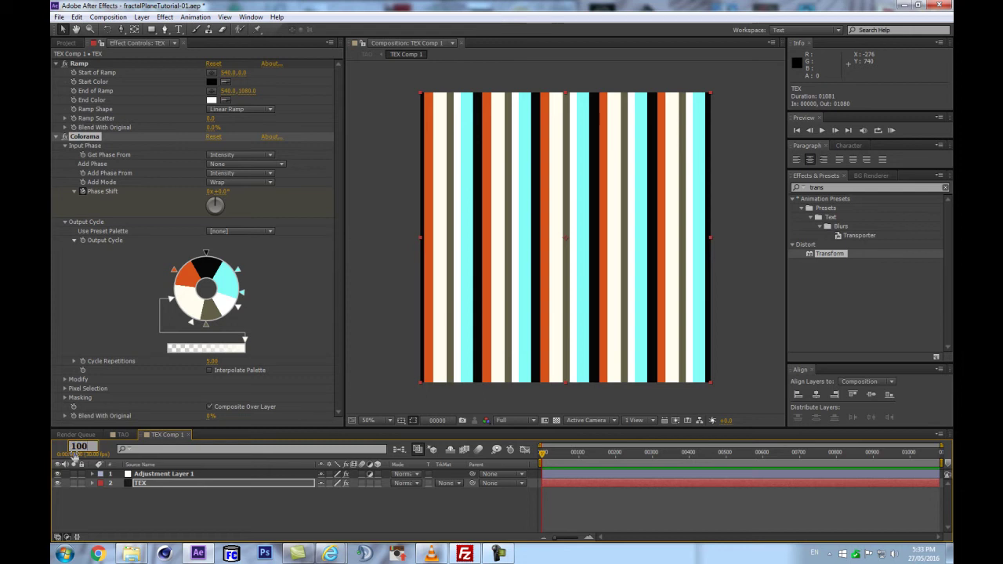
pyautogui.press('Return')
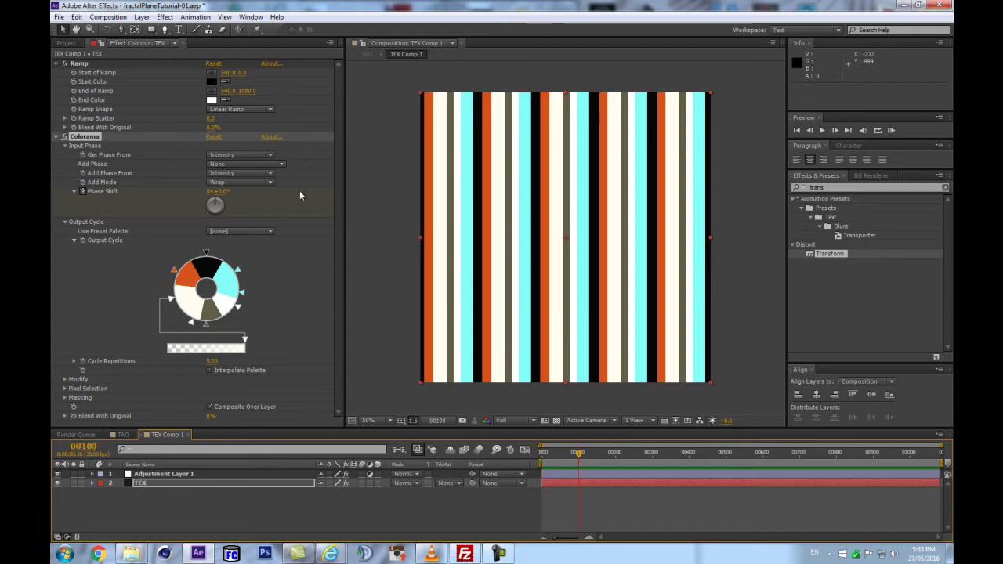
pyautogui.click(208, 191)
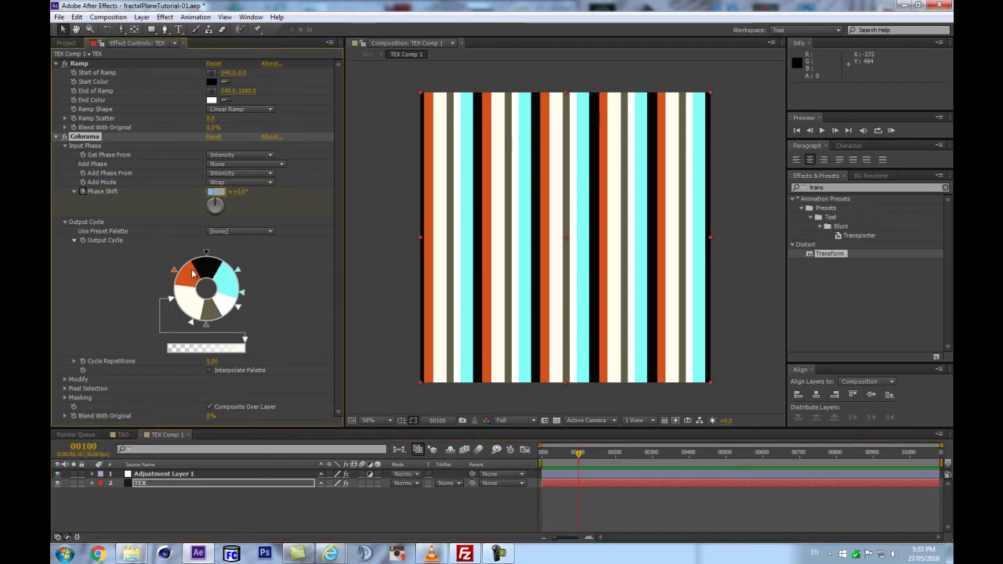
pyautogui.press('Return')
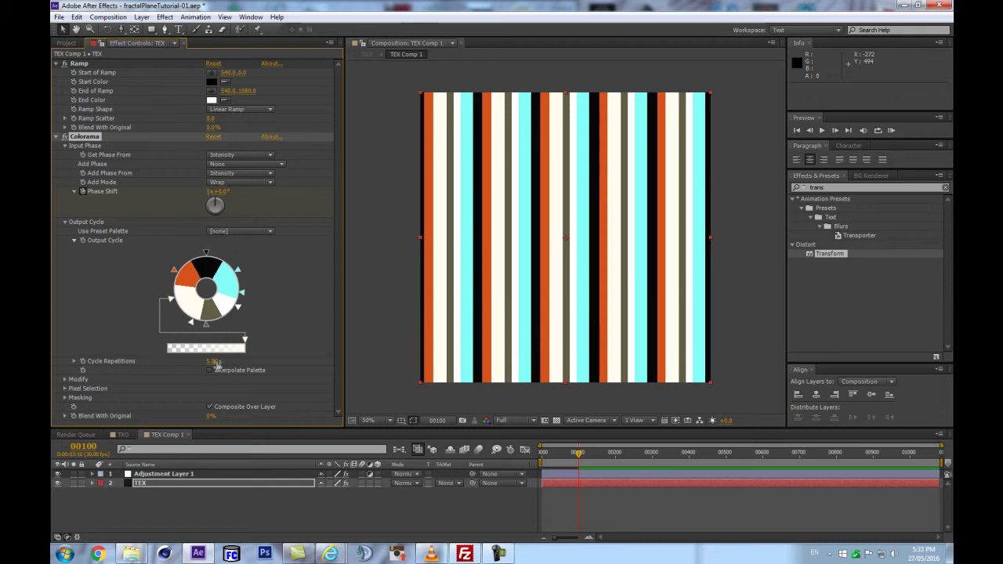
# Step: End TEX Comp 1's work area at frame 99 and preview the scrolling stripes
pyautogui.press('pageup')
pyautogui.press('n')
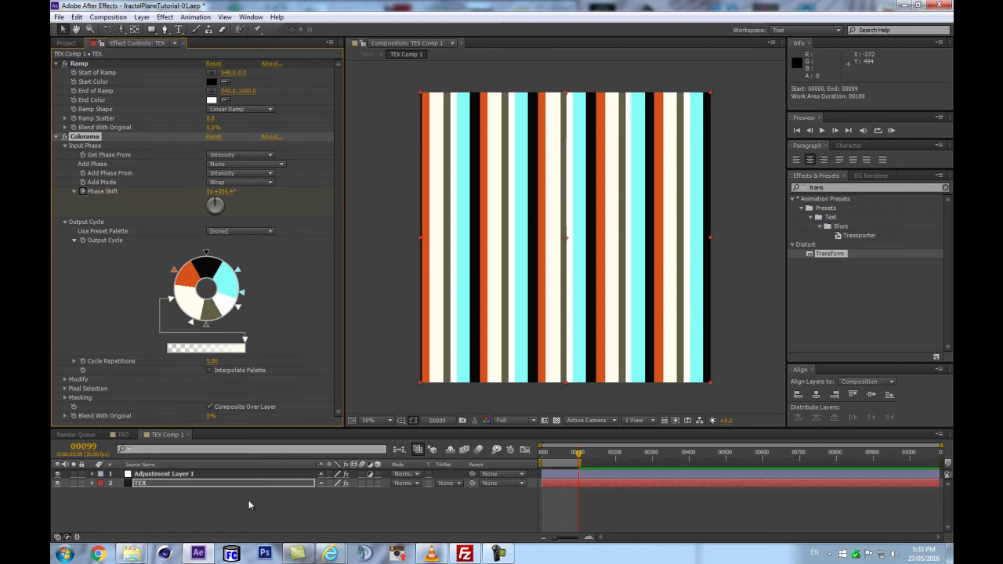
pyautogui.press('KP_0')
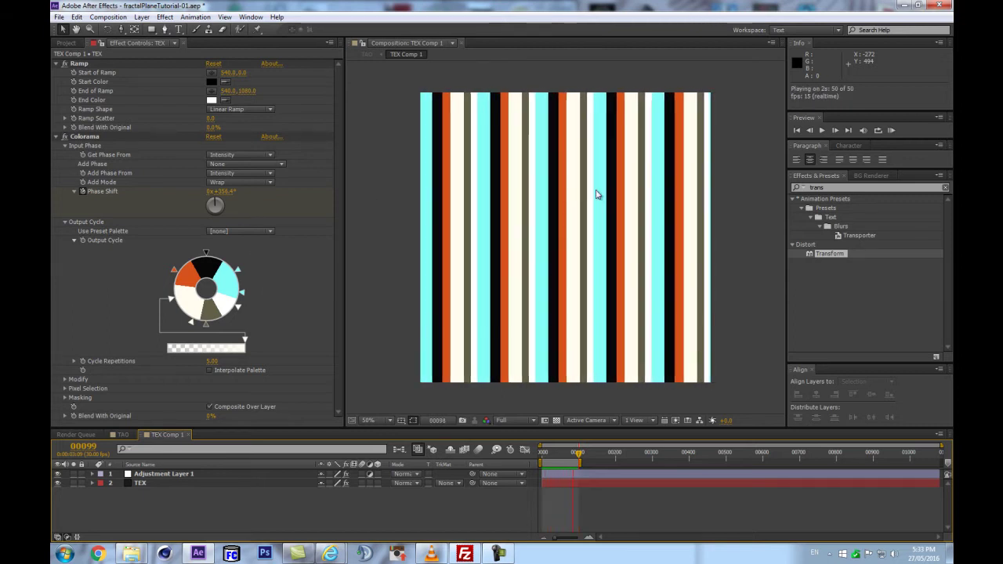
pyautogui.click(213, 360)
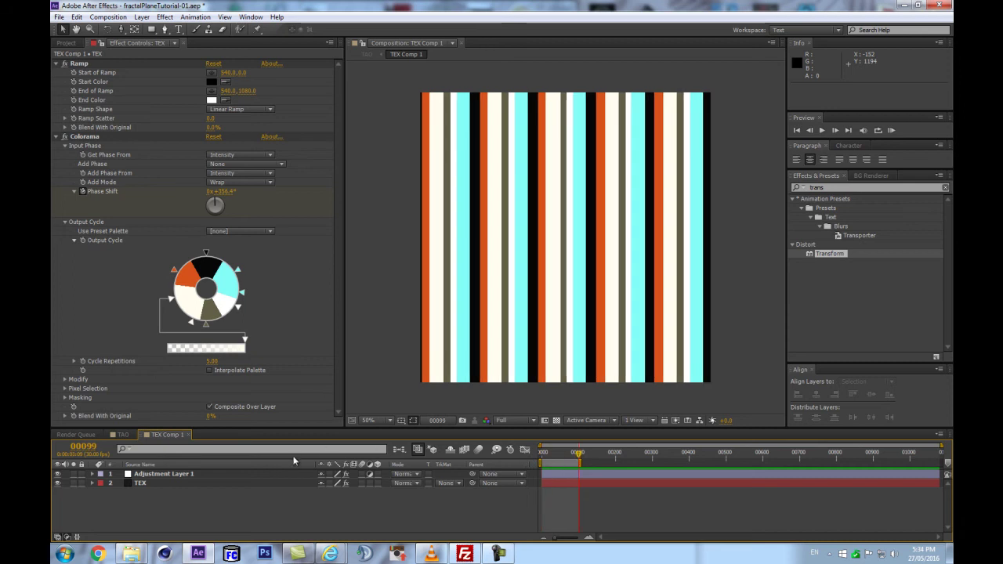
# Step: Reveal the TEX layer's keyframes and change the Phase Shift at frame 100 to 0 revolutions plus 360/5 degrees
pyautogui.press('u')
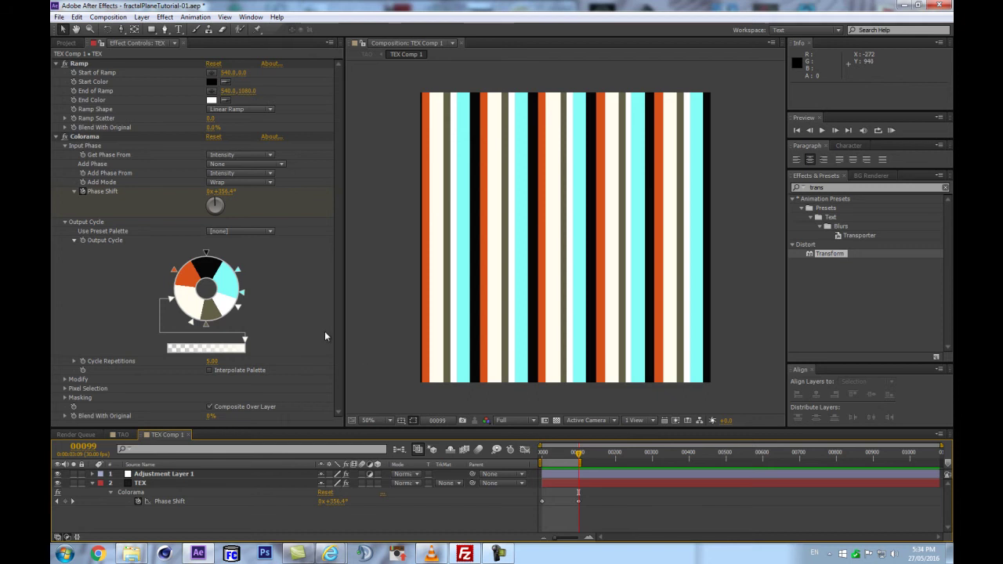
pyautogui.press('pagedown')
pyautogui.click(212, 196)
pyautogui.click(211, 192)
pyautogui.write('0')
pyautogui.press('Return')
pyautogui.click(220, 192)
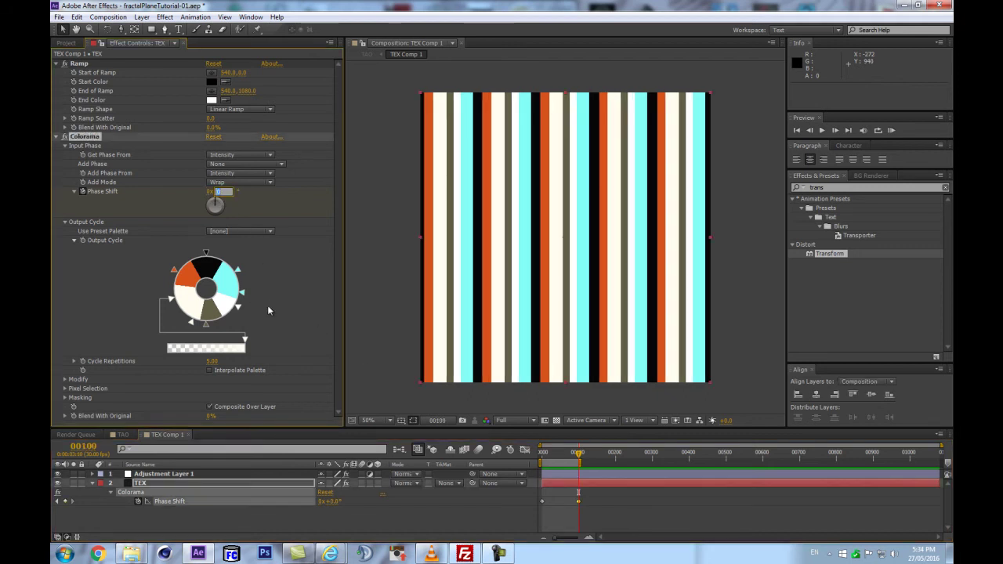
pyautogui.write('360/5')
pyautogui.press('Return')
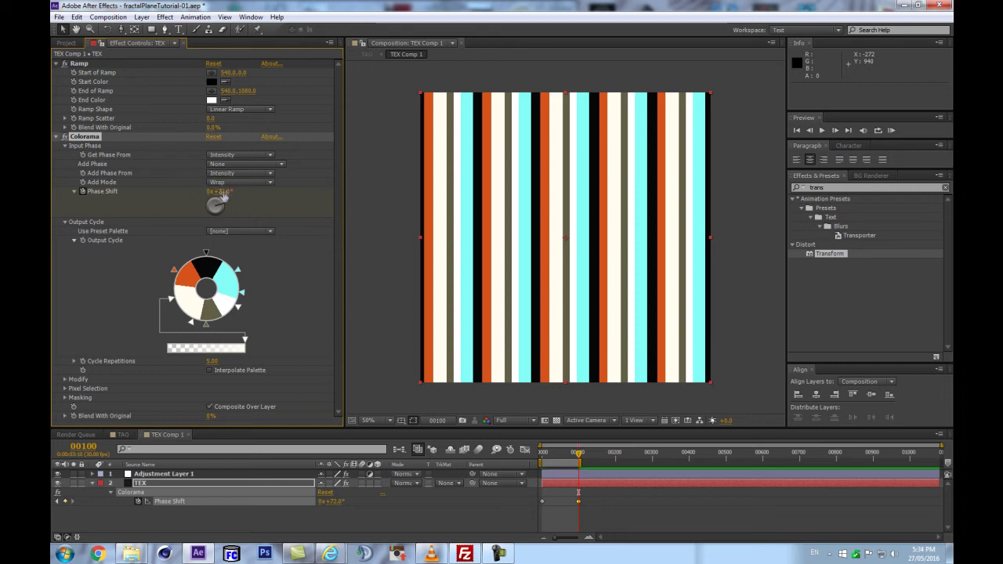
# Step: Preview the stripe animation from frame 0 and examine the stripes and the loop up close
pyautogui.moveTo(576, 455); pyautogui.dragTo(529, 465)
pyautogui.click(408, 517)
pyautogui.press('KP_0')
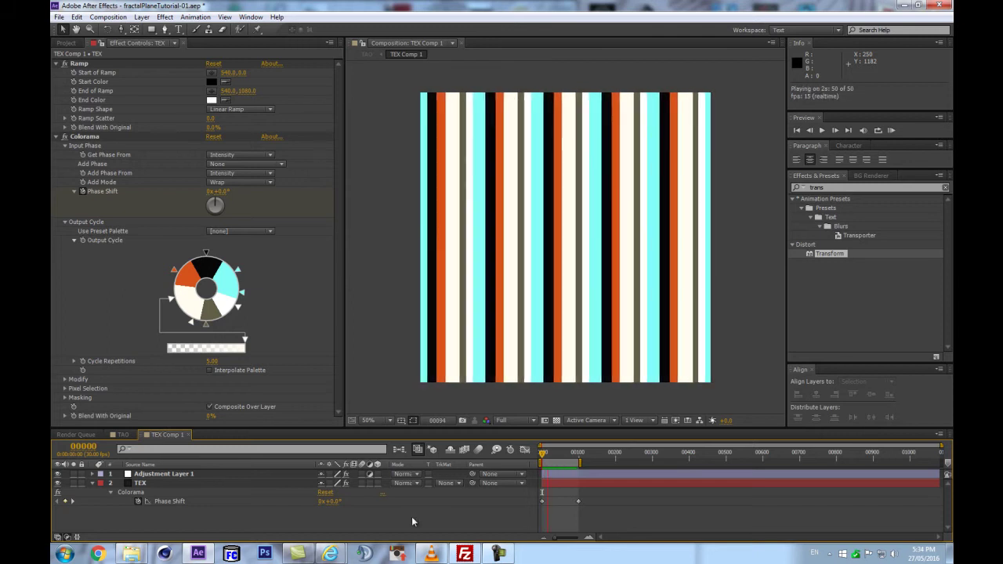
pyautogui.scroll(2, 598, 331)
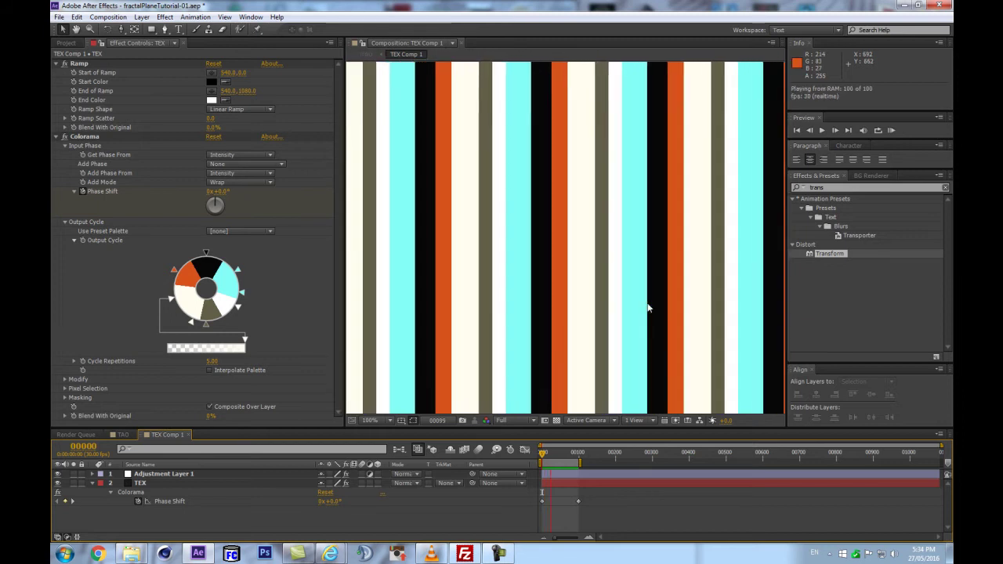
pyautogui.scroll(1, 647, 307)
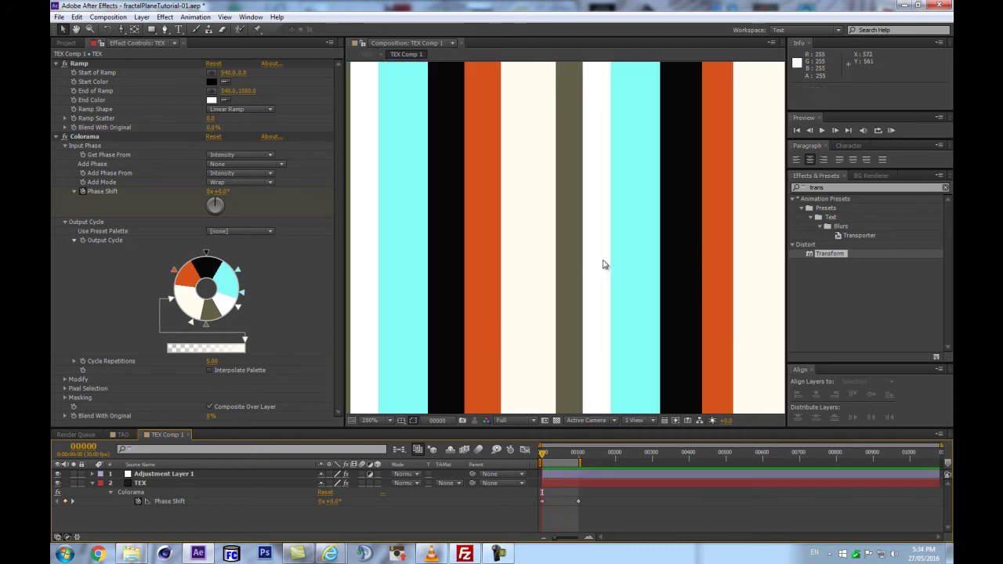
pyautogui.press('space')
pyautogui.press('space')
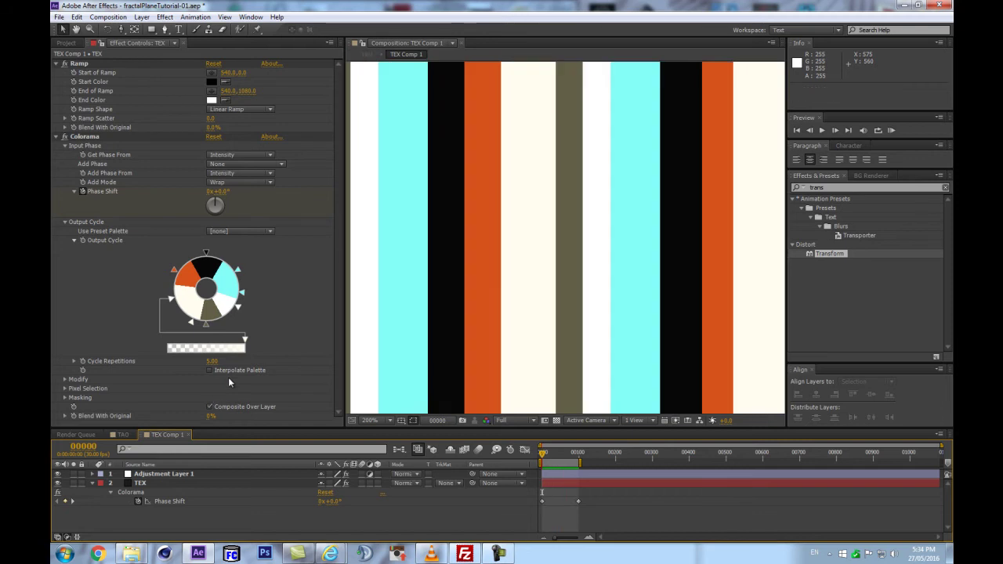
# Step: Try Interpolate Palette on the Colorama effect and switch it back off
pyautogui.scroll(-1, 635, 238)
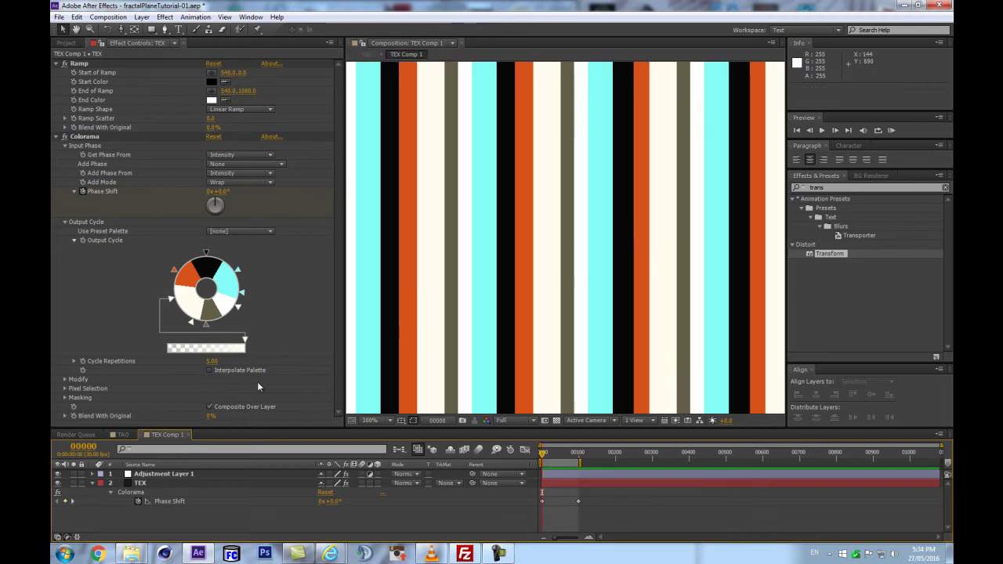
pyautogui.press(',')
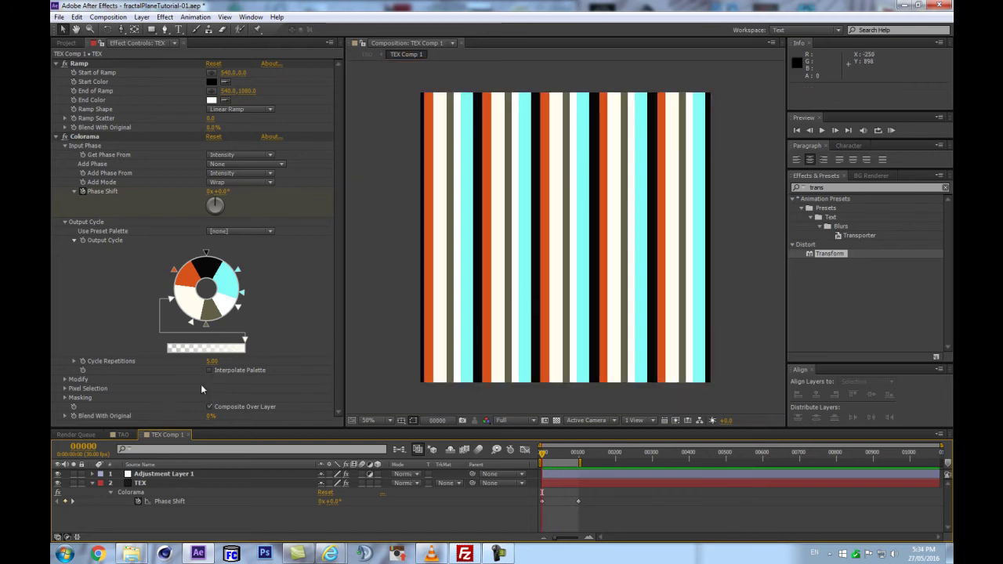
pyautogui.click(236, 371)
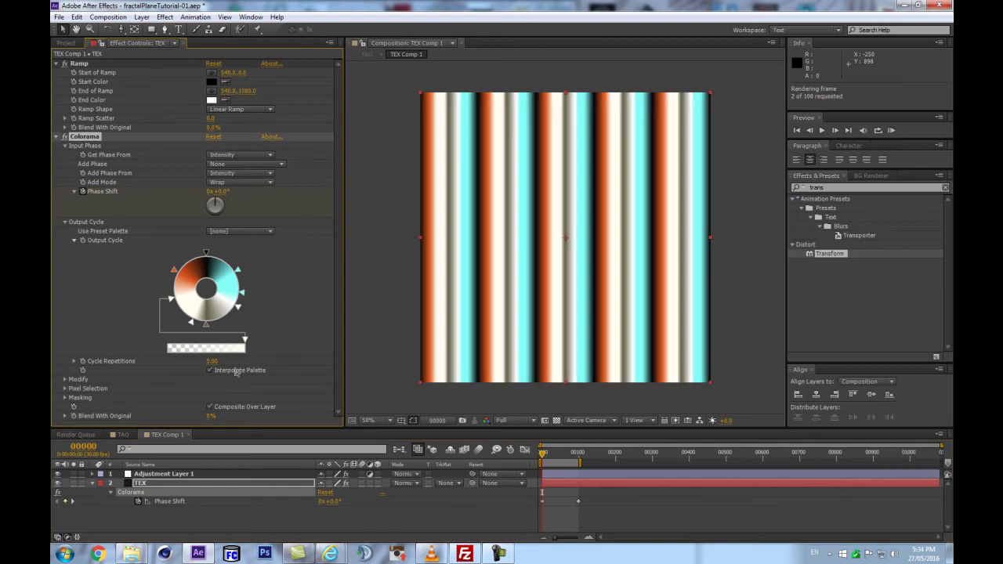
pyautogui.click(233, 370)
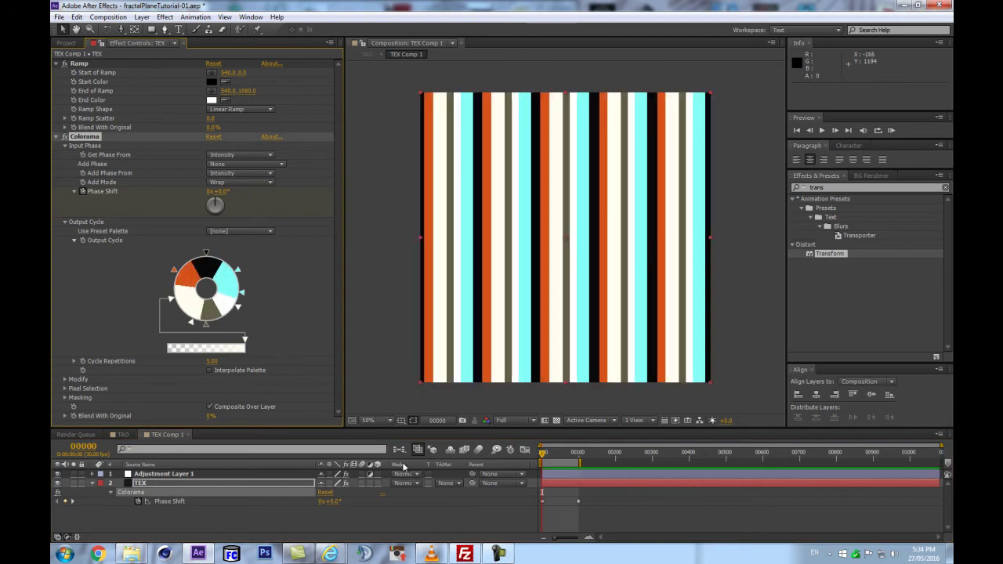
# Step: Return to the TAO composition and start a RAM preview of the fractal plane
pyautogui.press('Tab')
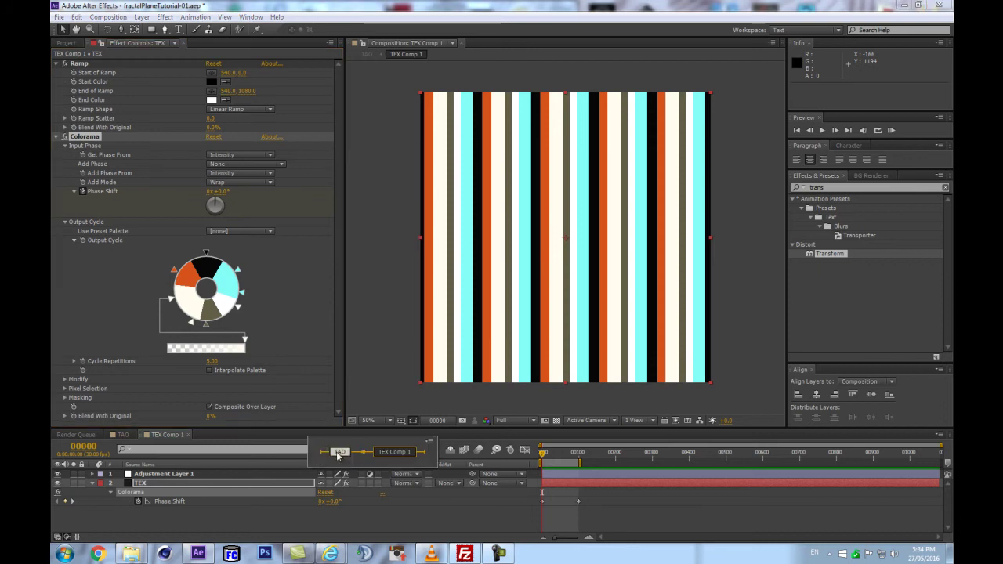
pyautogui.click(339, 452)
pyautogui.click(207, 502)
pyautogui.press('KP_0')
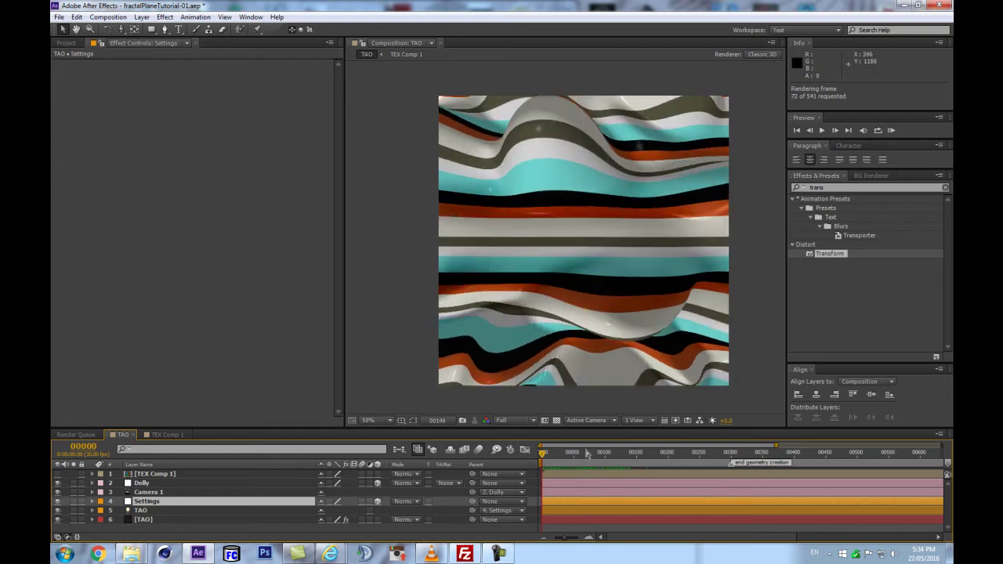
# Step: End the TAO composition's work area at frame 99
pyautogui.click(604, 455)
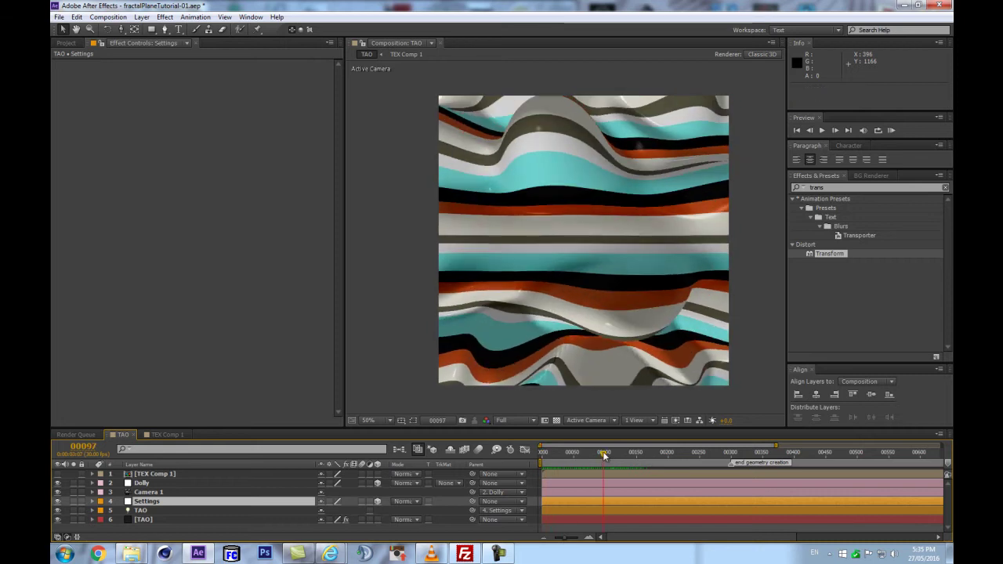
pyautogui.press('pagedown')
pyautogui.press('pagedown')
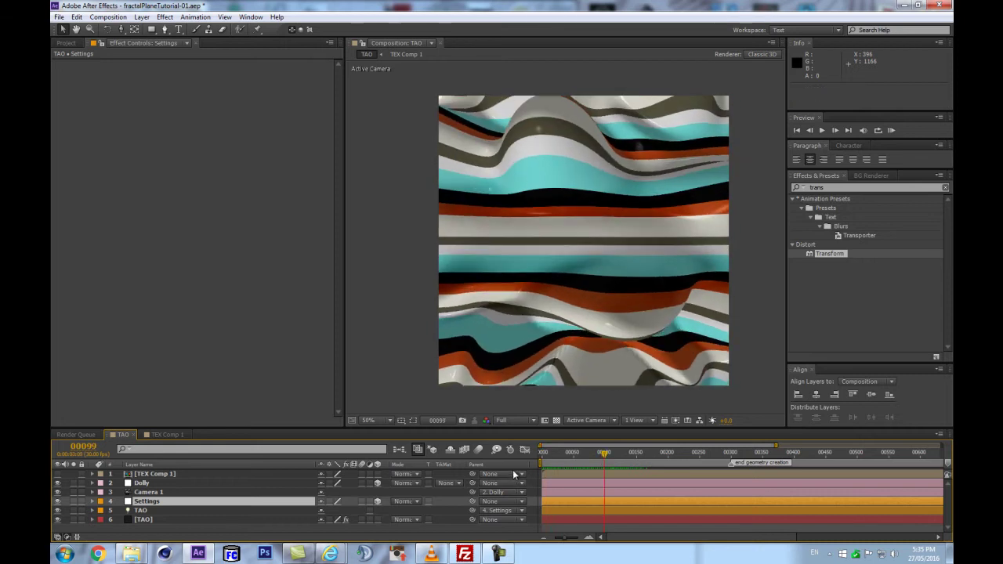
pyautogui.press('n')
# Step: Add numbered composition markers 3 at frame 100 and 1 at frame 0, and return to frame 99
pyautogui.press('pagedown')
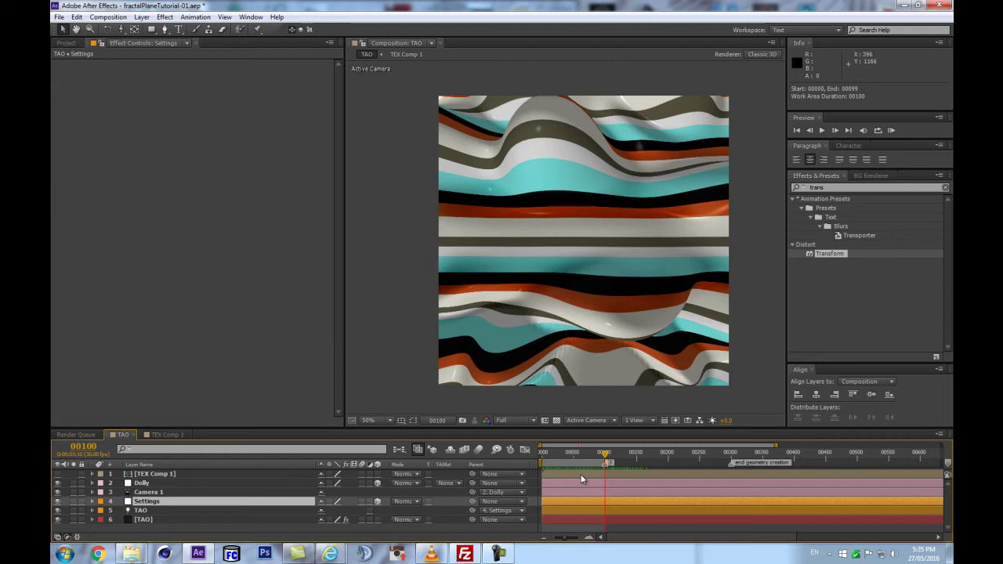
pyautogui.press('Home')
pyautogui.hotkey('shift', '1')
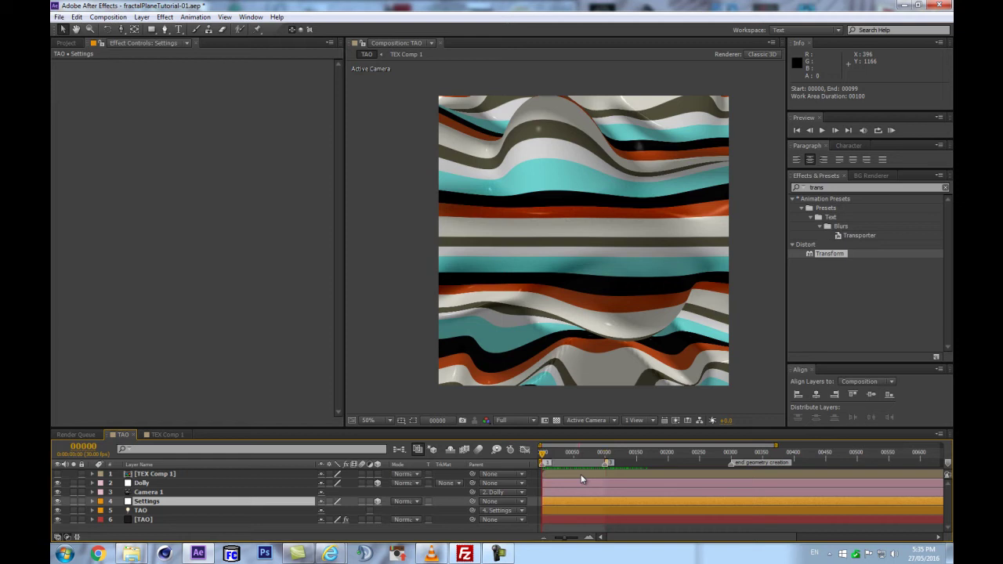
pyautogui.press('3')
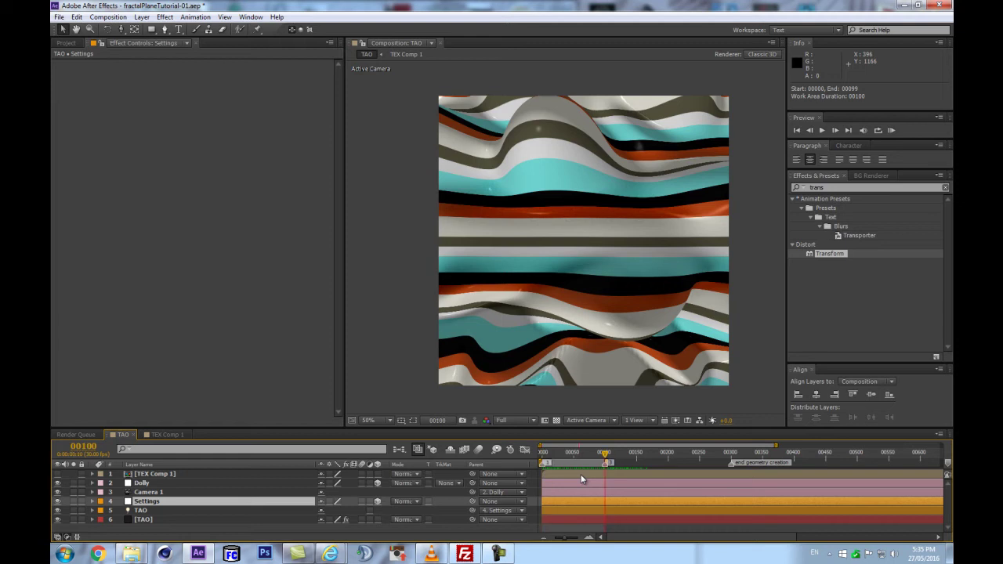
pyautogui.press('pageup')
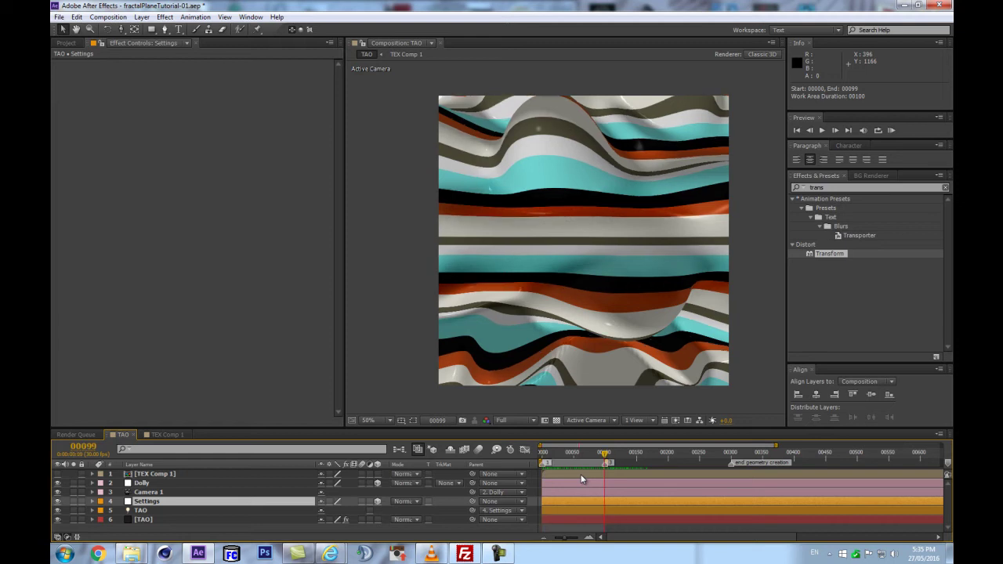
# Step: Preview the striped fractal plane over the work area, rendering every other frame
pyautogui.press('shift+KP_0')
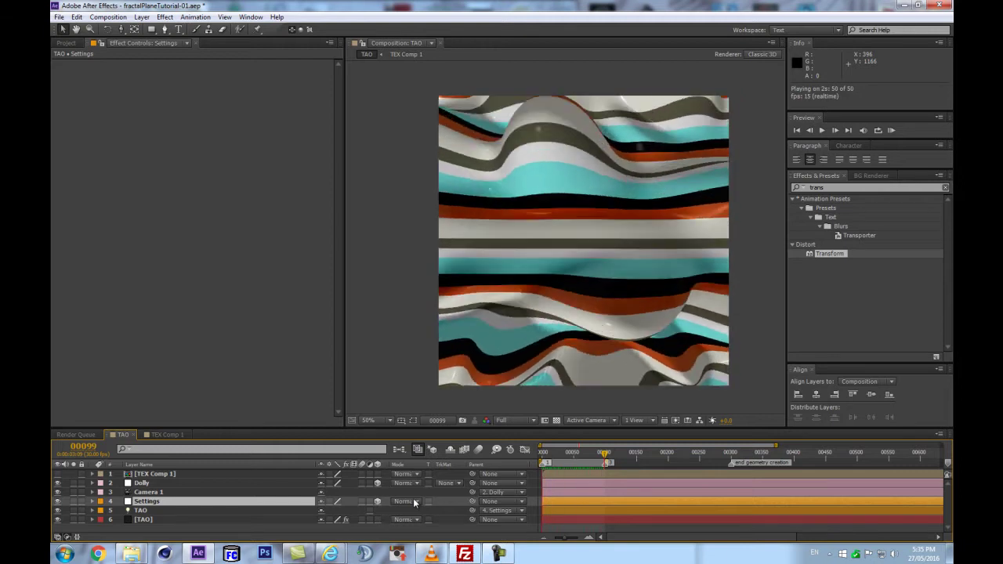
pyautogui.moveTo(471, 555)
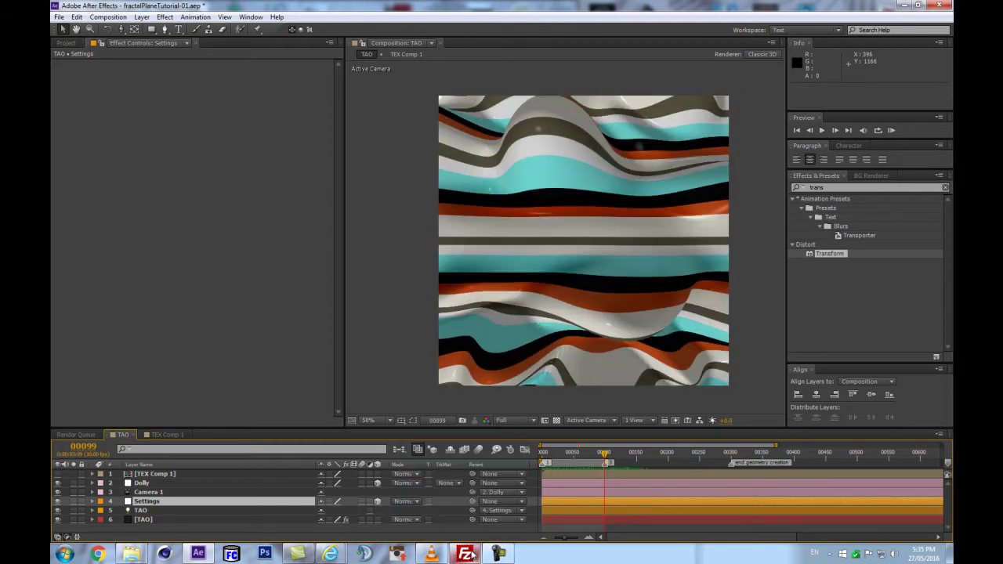
pyautogui.press('shift+KP_0')
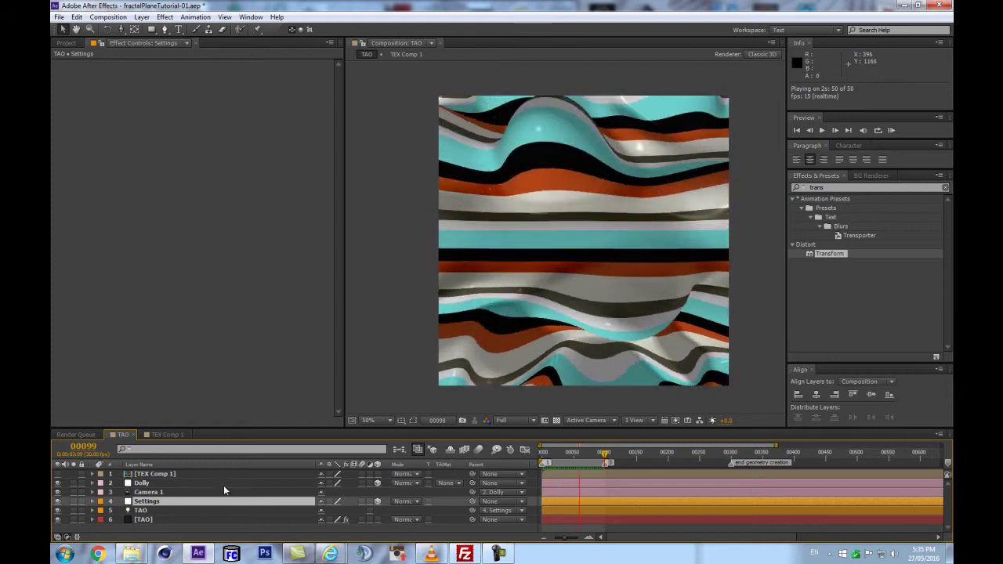
pyautogui.press('space')
# Step: Try shifting the offset values in the TAO layer's Fractal Displacement settings and undo the changes
pyautogui.click(172, 510)
pyautogui.click(167, 517)
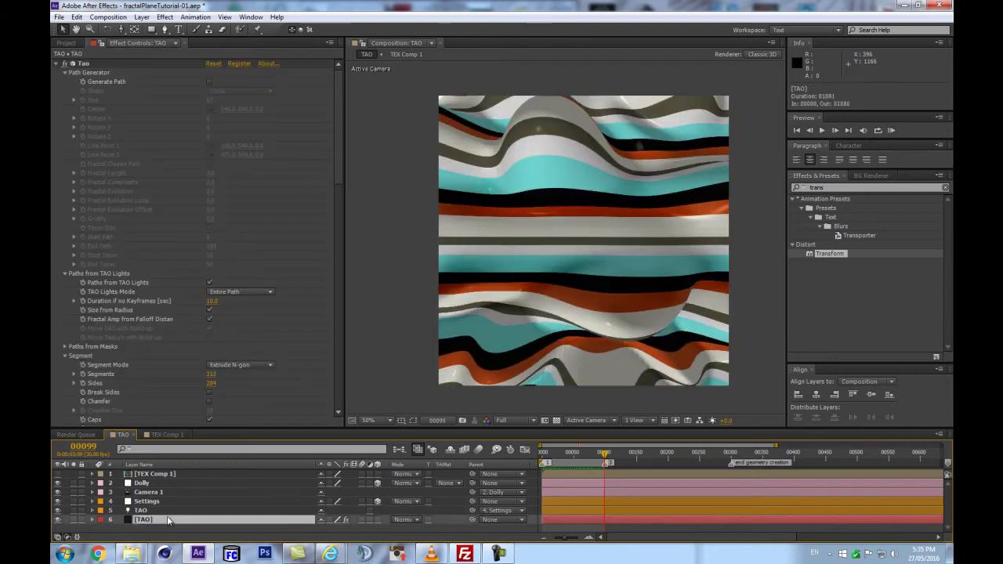
pyautogui.moveTo(333, 160); pyautogui.dragTo(331, 281)
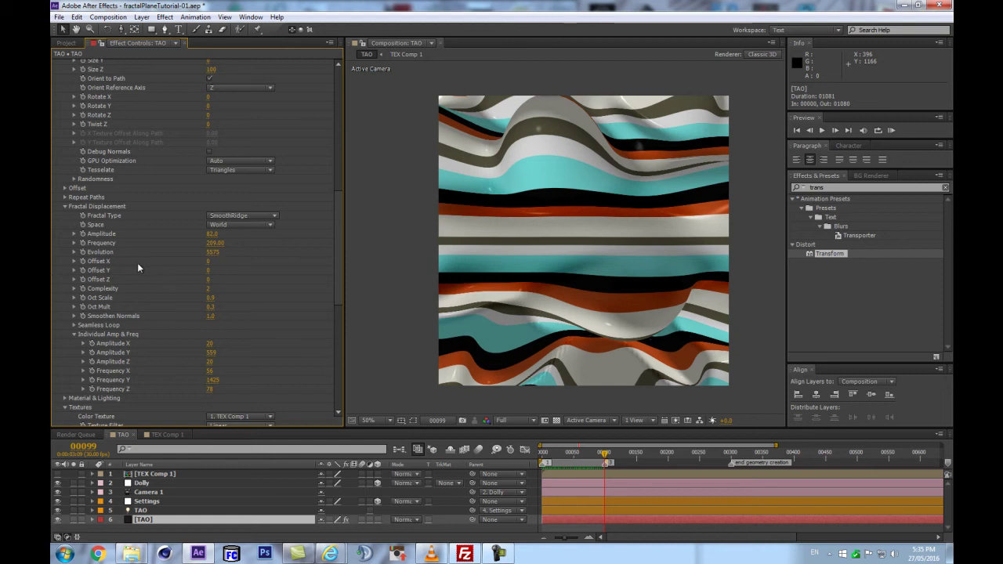
pyautogui.moveTo(210, 279); pyautogui.dragTo(228, 260)
pyautogui.hotkey('ctrl', 'z')
pyautogui.hotkey('ctrl', 'z')
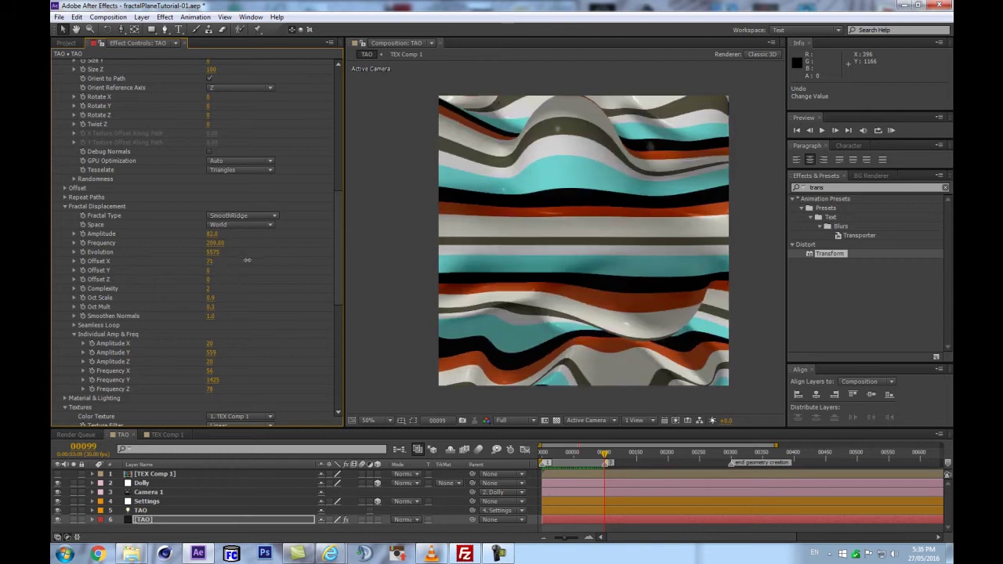
# Step: Try shifting the fractal displacement along Offset Z and Offset X, undoing each change
pyautogui.hotkey('ctrl', 'z')
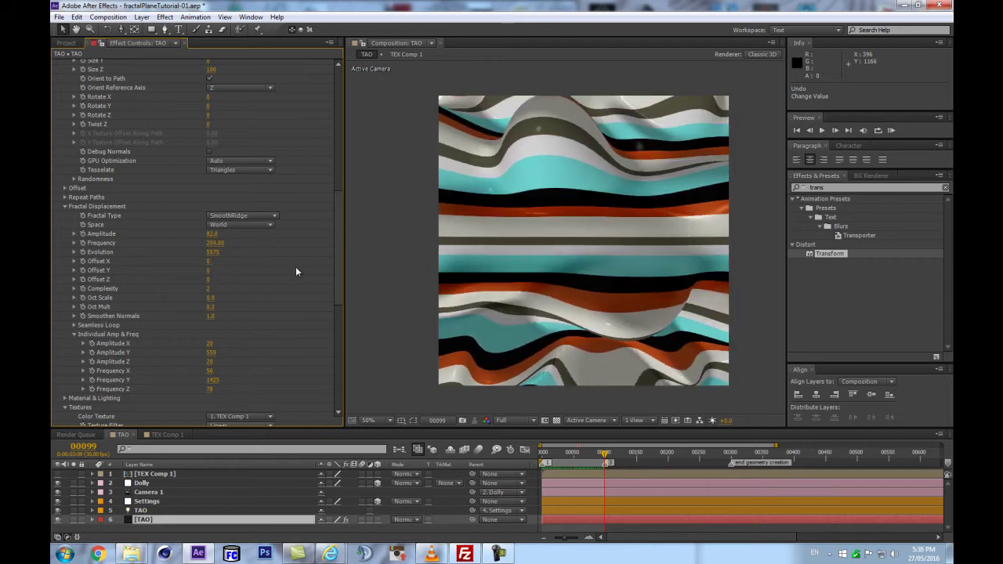
pyautogui.moveTo(209, 279)
pyautogui.mouseDown()
pyautogui.moveTo(290, 276)
pyautogui.moveTo(192, 289)
pyautogui.mouseUp()
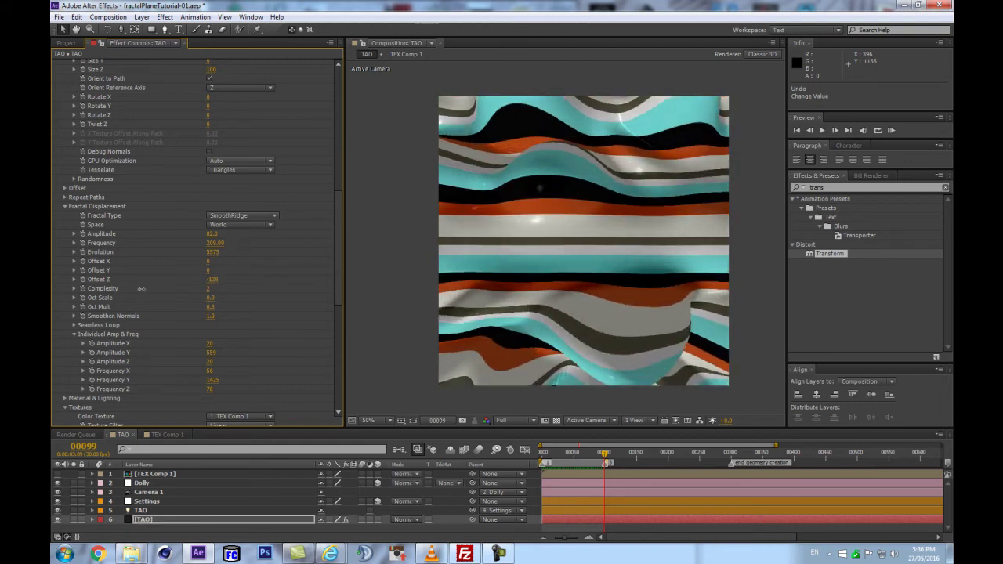
pyautogui.hotkey('ctrl', 'z')
pyautogui.moveTo(207, 261)
pyautogui.mouseDown()
pyautogui.moveTo(423, 250)
pyautogui.moveTo(216, 274)
pyautogui.mouseUp()
pyautogui.hotkey('ctrl', 'z')
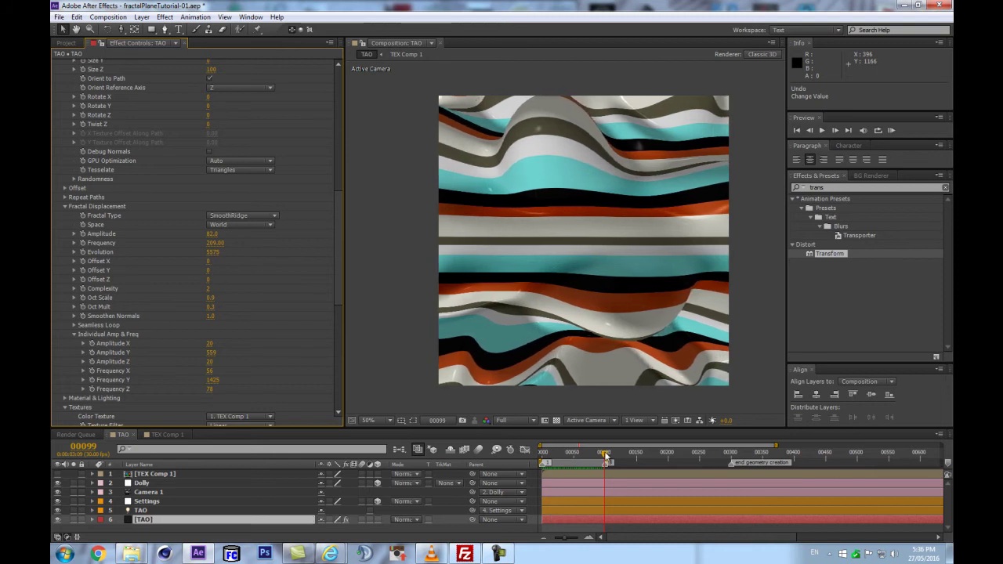
# Step: Keyframe the fractal displacement's Offset X at 0 on frame 0 and 391 on frame 100
pyautogui.moveTo(605, 457); pyautogui.dragTo(542, 457)
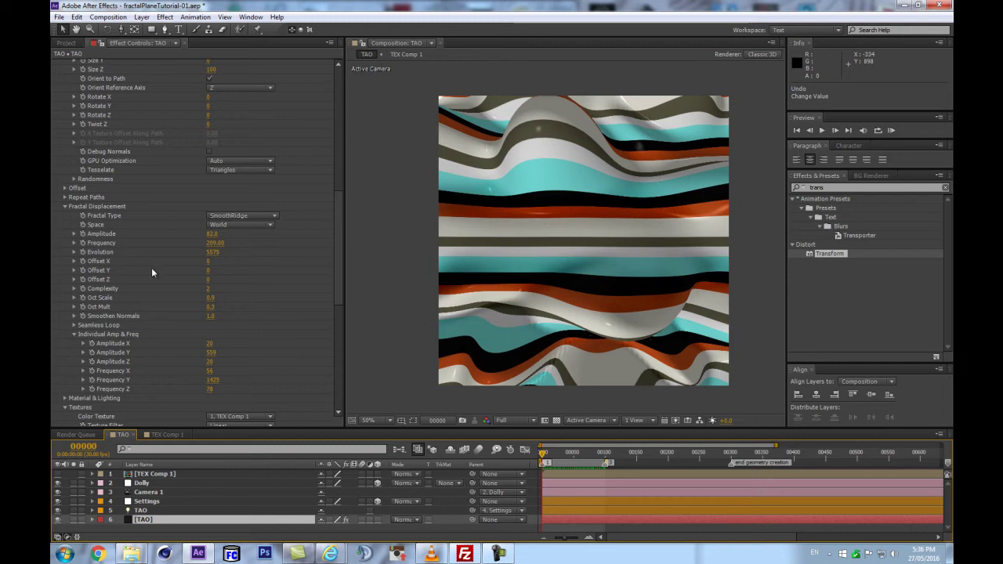
pyautogui.click(83, 261)
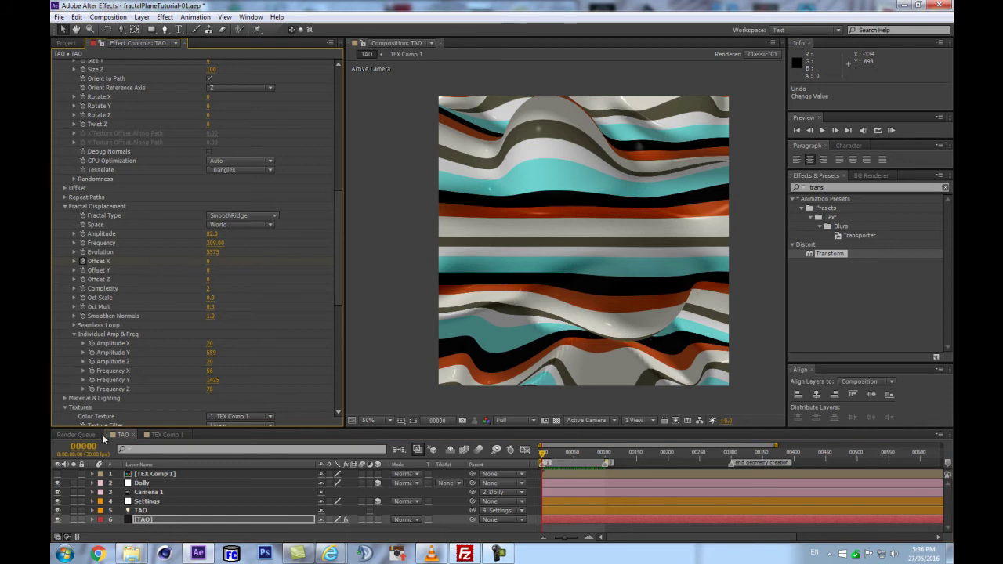
pyautogui.click(604, 453)
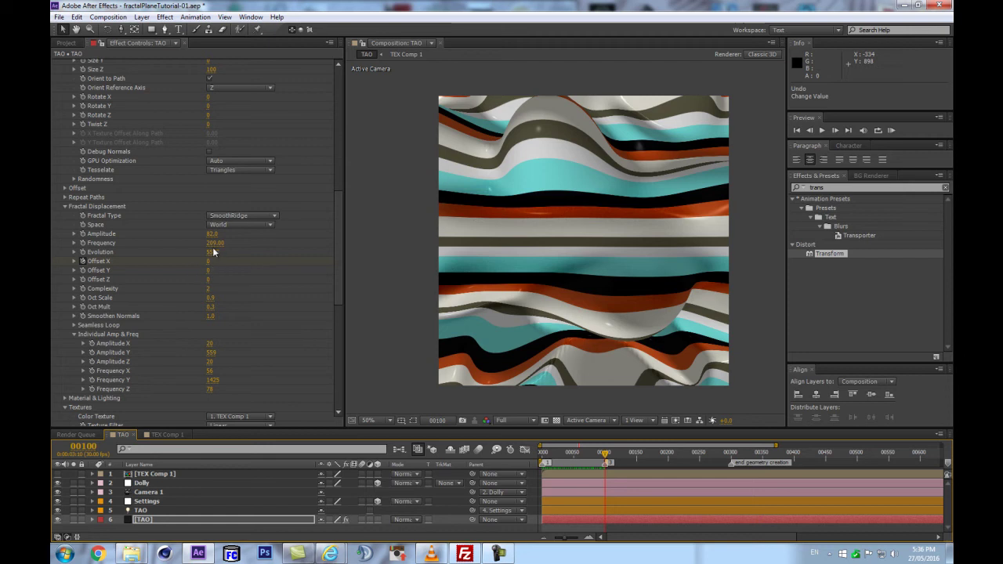
pyautogui.moveTo(207, 265); pyautogui.dragTo(498, 250)
pyautogui.moveTo(604, 459)
pyautogui.mouseDown()
pyautogui.moveTo(542, 459)
pyautogui.moveTo(605, 440)
pyautogui.mouseUp()
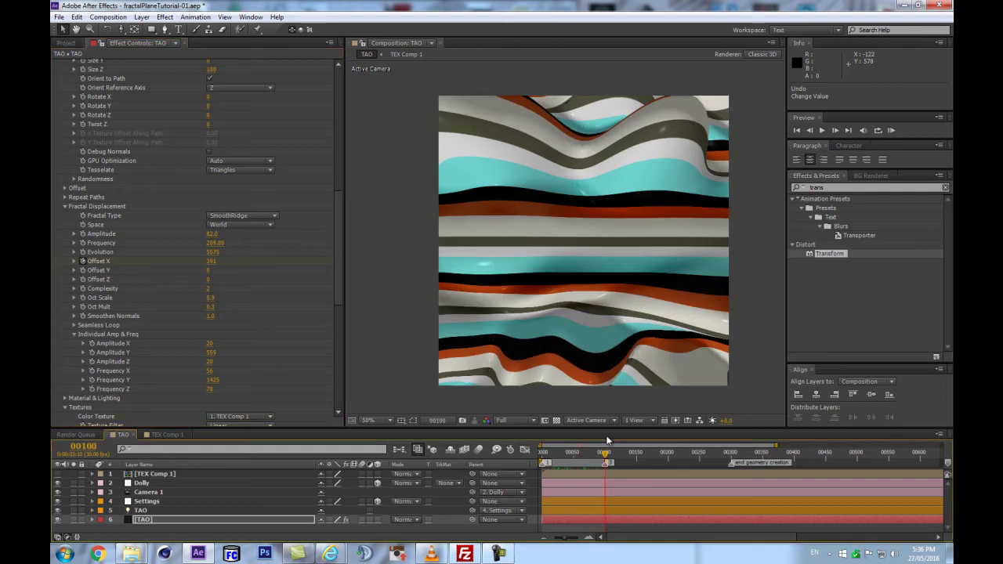
# Step: Scrub through the Offset X animation and register frame 100 as the Seamless Loop end frame
pyautogui.press('Home')
pyautogui.moveTo(544, 456); pyautogui.dragTo(606, 455)
pyautogui.moveTo(207, 261); pyautogui.dragTo(212, 264)
pyautogui.click(74, 326)
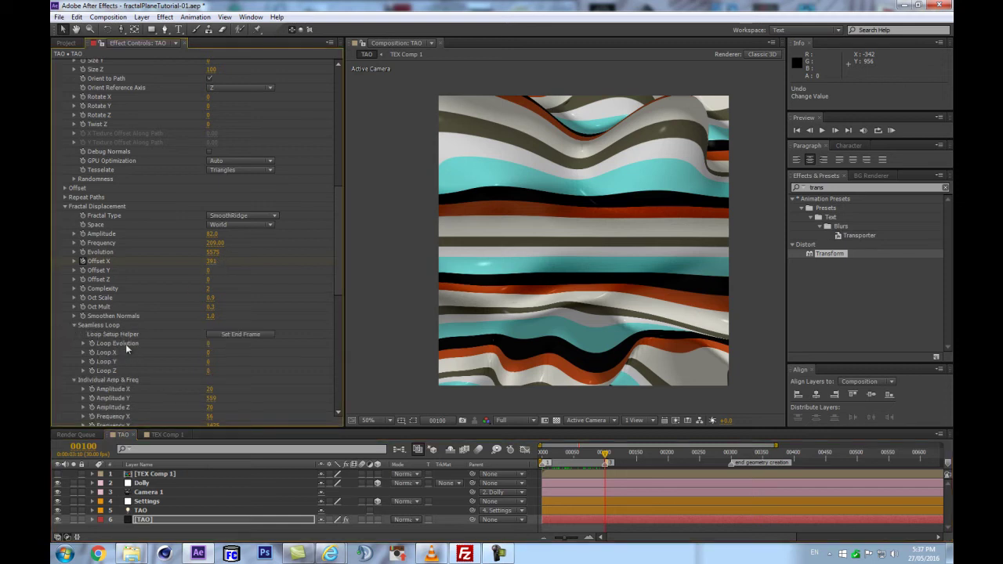
pyautogui.click(259, 334)
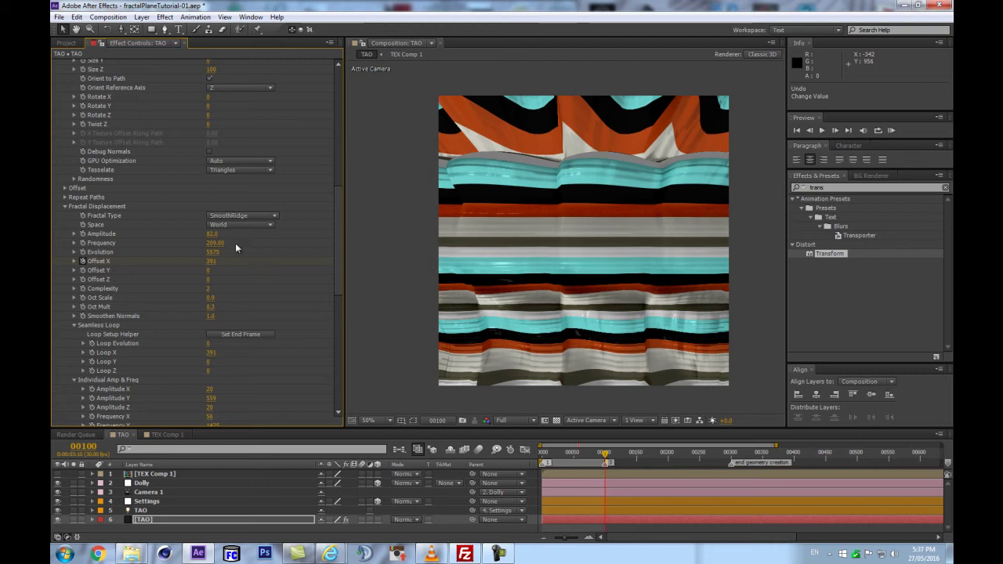
# Step: Preview the loop with Offset X at frame 100 raised to 2001 and registered as the loop end
pyautogui.moveTo(211, 262); pyautogui.dragTo(413, 243)
pyautogui.click(241, 335)
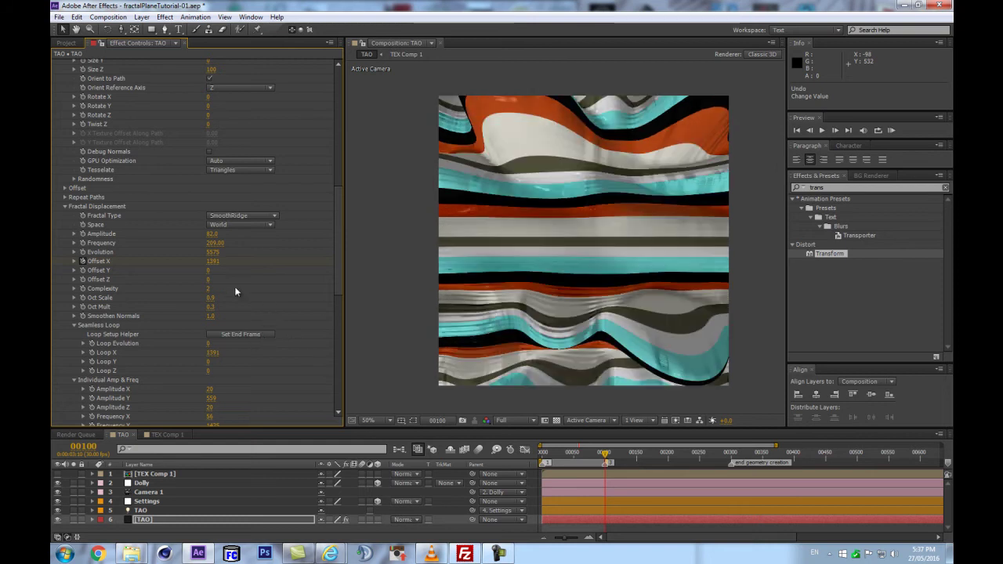
pyautogui.moveTo(216, 265); pyautogui.dragTo(246, 257)
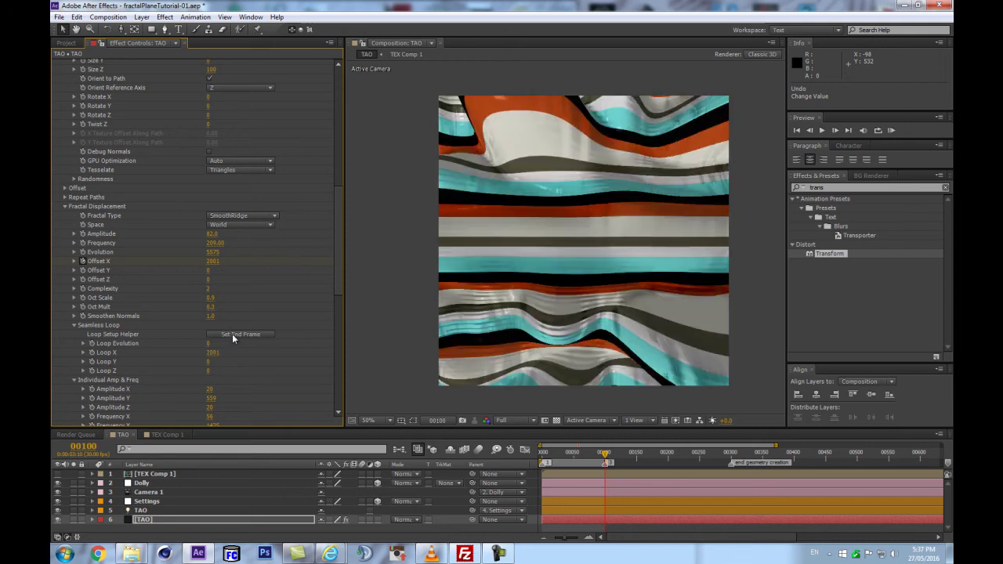
pyautogui.click(208, 517)
pyautogui.press('shift+KP_0')
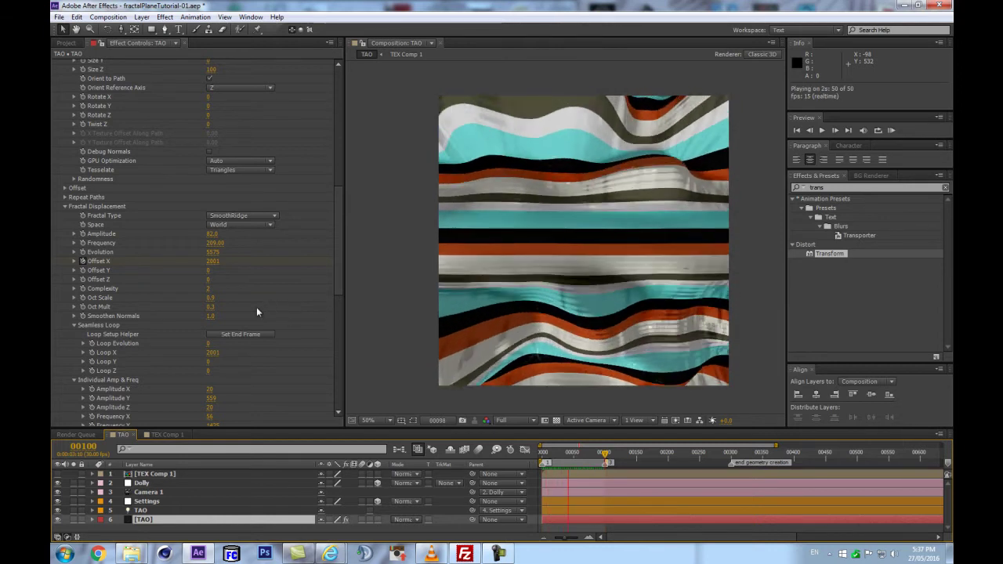
pyautogui.press('space')
# Step: Set Offset X at frame 100 to 298 as the loop end value and raise Smoothen Normals to about 5.9
pyautogui.moveTo(215, 270); pyautogui.dragTo(84, 270)
pyautogui.click(258, 334)
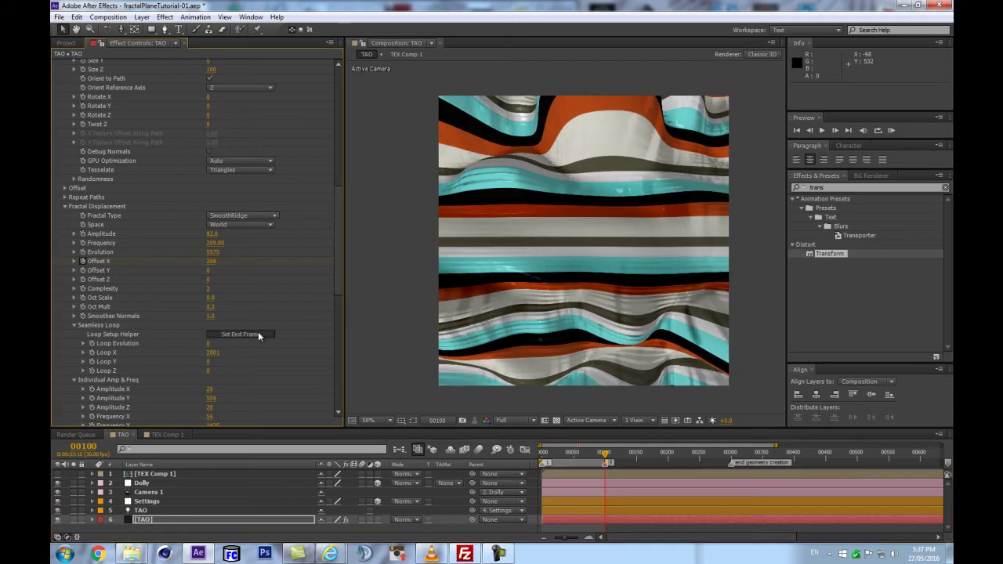
pyautogui.moveTo(609, 456)
pyautogui.mouseDown()
pyautogui.moveTo(538, 461)
pyautogui.moveTo(607, 443)
pyautogui.mouseUp()
pyautogui.moveTo(210, 316); pyautogui.dragTo(233, 311)
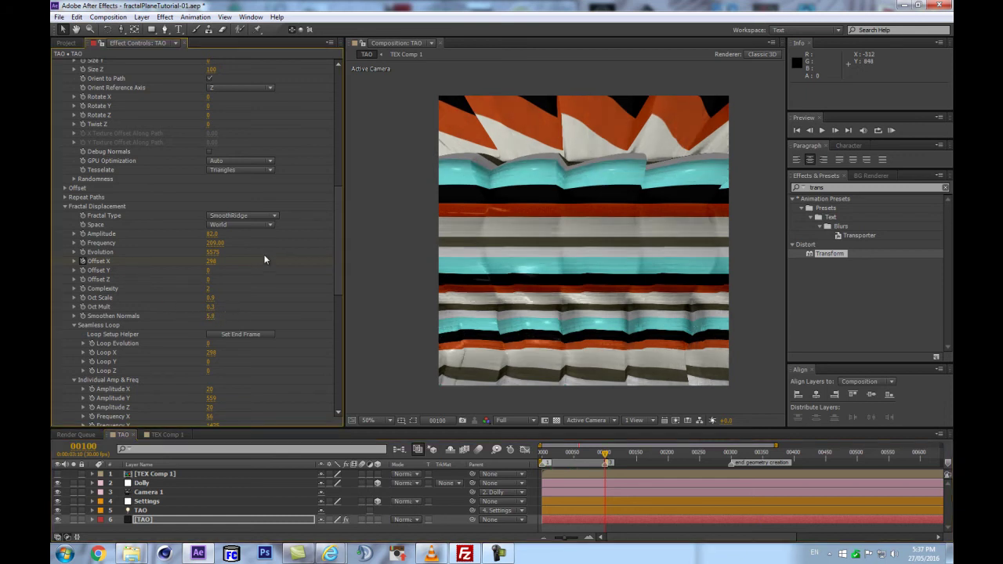
# Step: Preview the loop with Offset X at frame 100 set to 1328 and registered as the loop end
pyautogui.moveTo(215, 261); pyautogui.dragTo(310, 245)
pyautogui.click(226, 334)
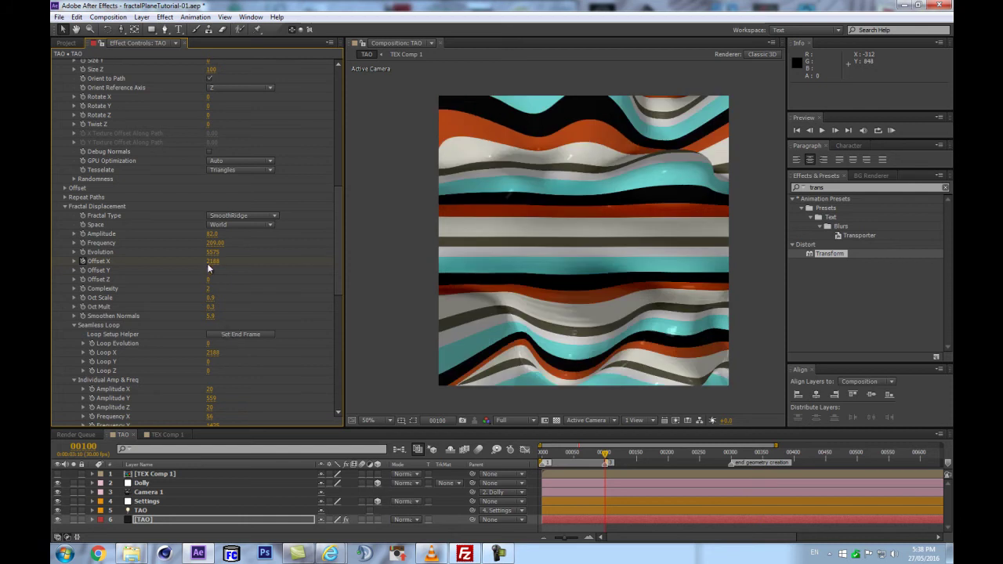
pyautogui.moveTo(207, 264); pyautogui.dragTo(177, 267)
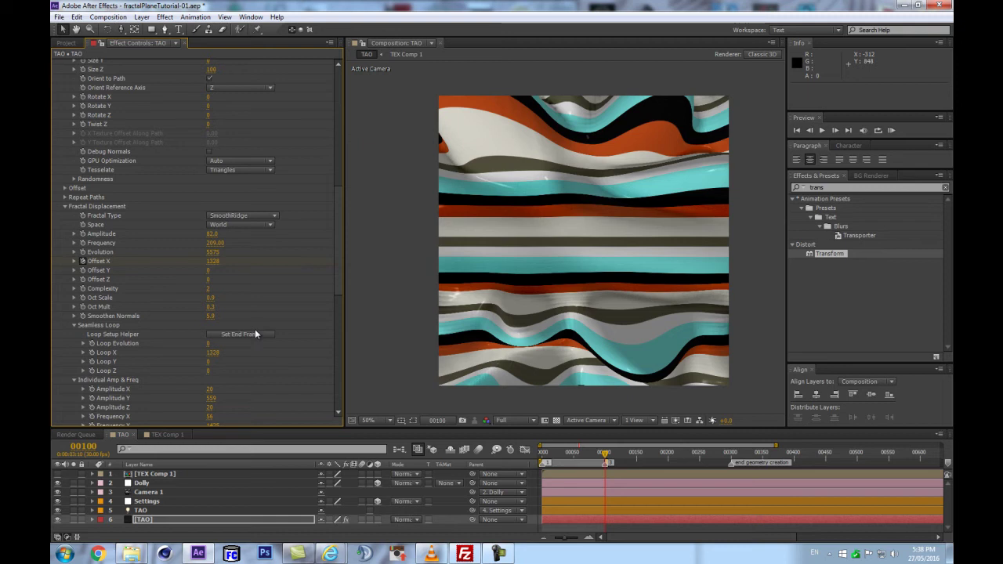
pyautogui.click(266, 521)
pyautogui.press('shift+KP_0')
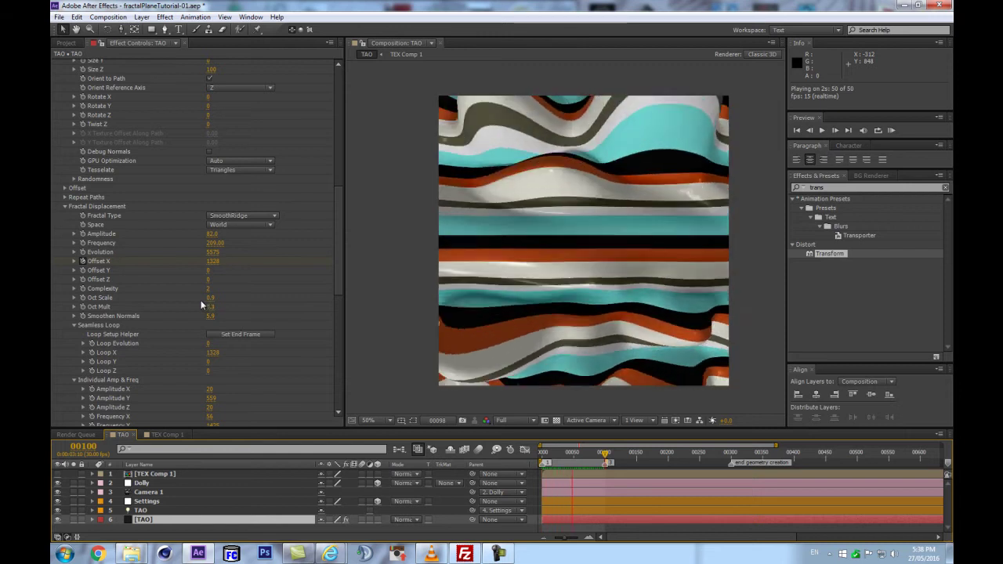
# Step: Set Offset X at frame 100 to 1012 as the loop end value and Smoothen Normals to 17.7
pyautogui.moveTo(212, 260); pyautogui.dragTo(94, 267)
pyautogui.click(235, 334)
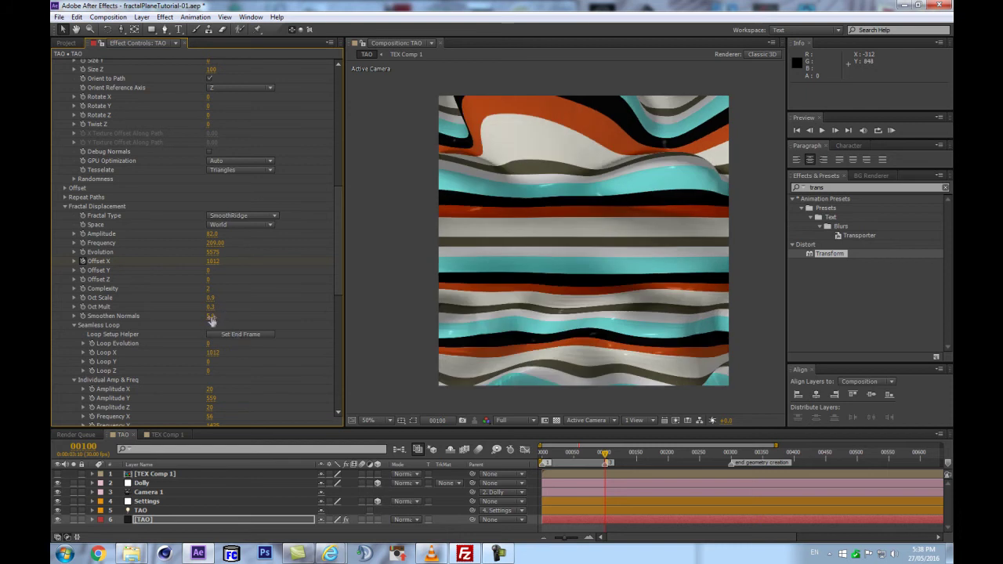
pyautogui.moveTo(210, 316); pyautogui.dragTo(401, 273)
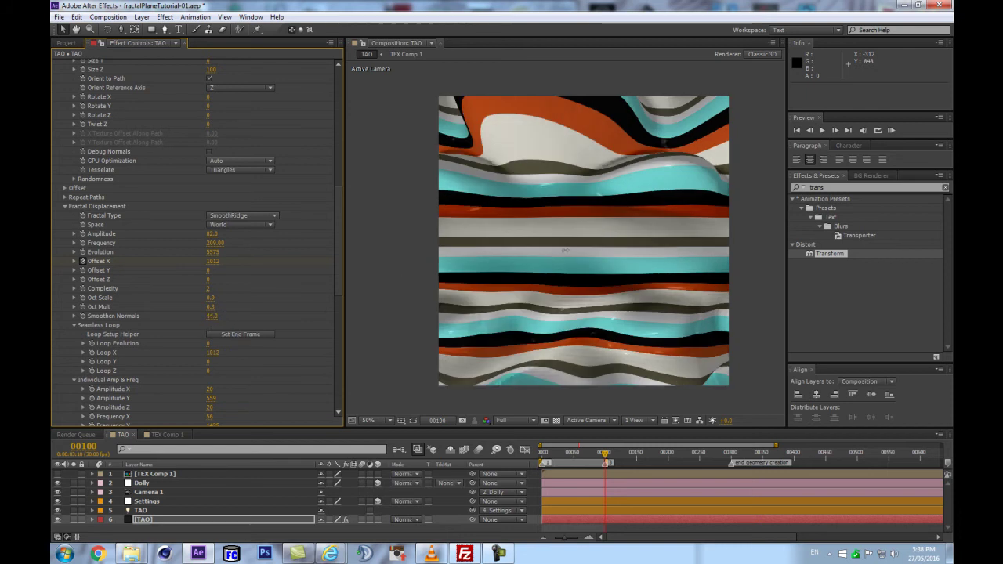
pyautogui.moveTo(554, 251); pyautogui.dragTo(460, 267)
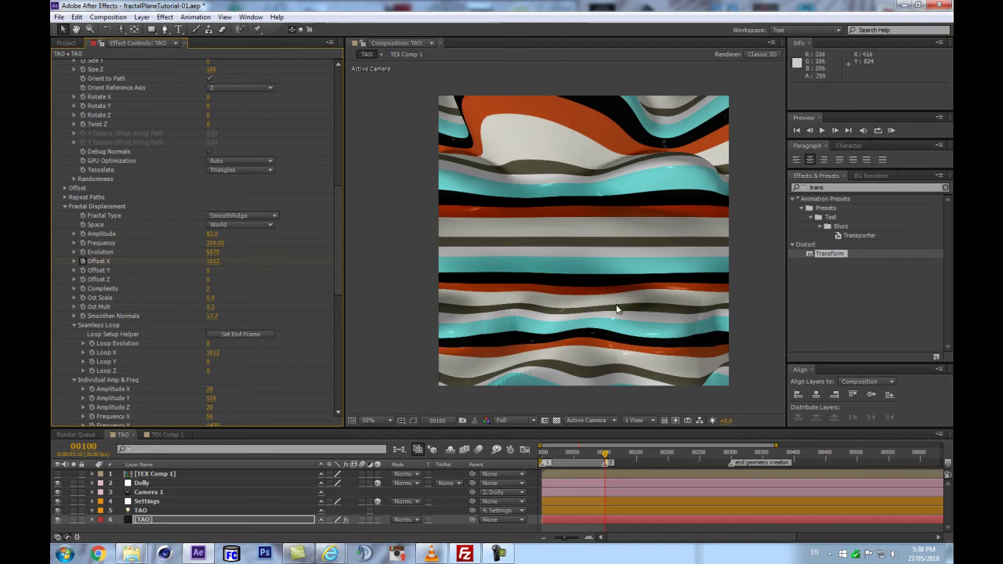
# Step: Set the fractal's Oct Scale to 1.5 and Oct Mult to 0.5, and preview the animation
pyautogui.moveTo(210, 308)
pyautogui.mouseDown()
pyautogui.moveTo(228, 302)
pyautogui.moveTo(212, 299)
pyautogui.mouseUp()
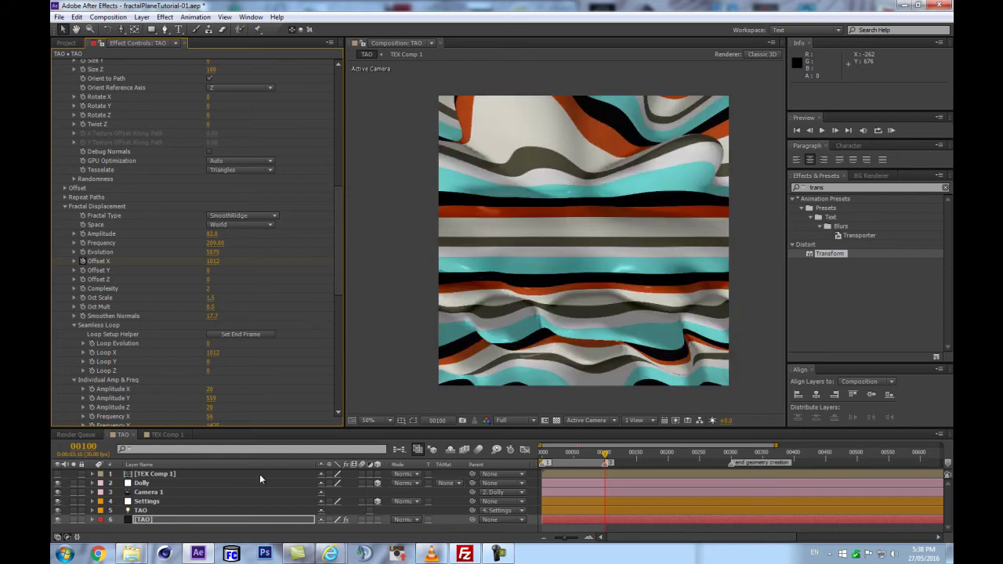
pyautogui.click(245, 519)
pyautogui.press('KP_0')
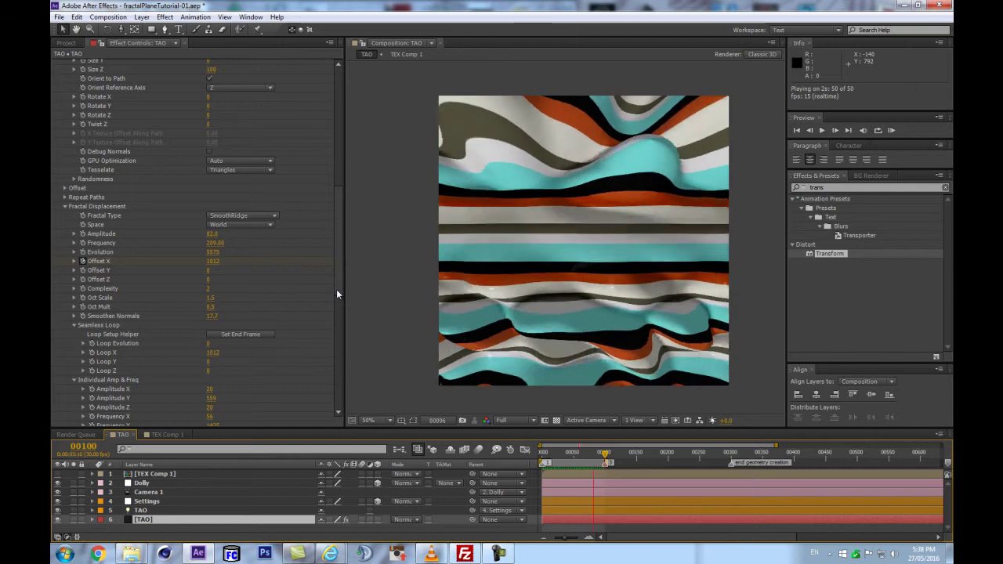
# Step: Preview the loop with Offset X at frame 100 lowered to 723 and registered as the loop end
pyautogui.moveTo(209, 261); pyautogui.dragTo(74, 275)
pyautogui.click(239, 334)
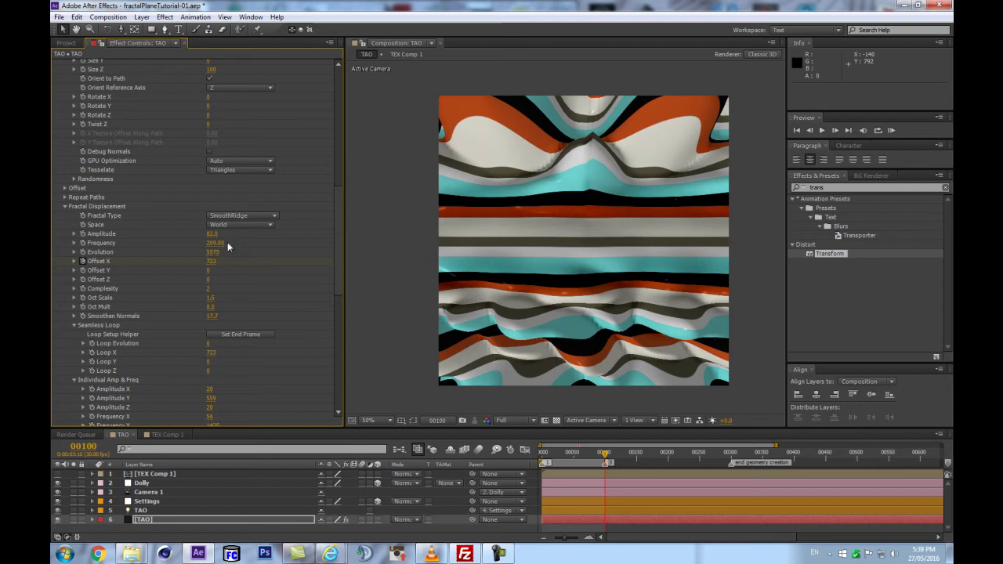
pyautogui.click(224, 521)
pyautogui.press('KP_0')
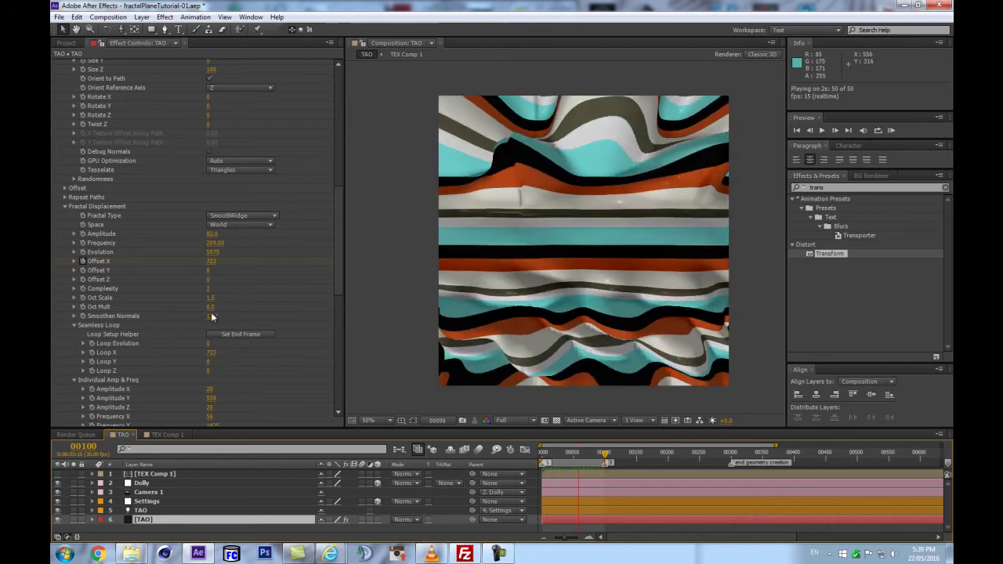
pyautogui.press('space')
# Step: Try a Smoothen Normals value of 20.2 and undo it
pyautogui.press('Return')
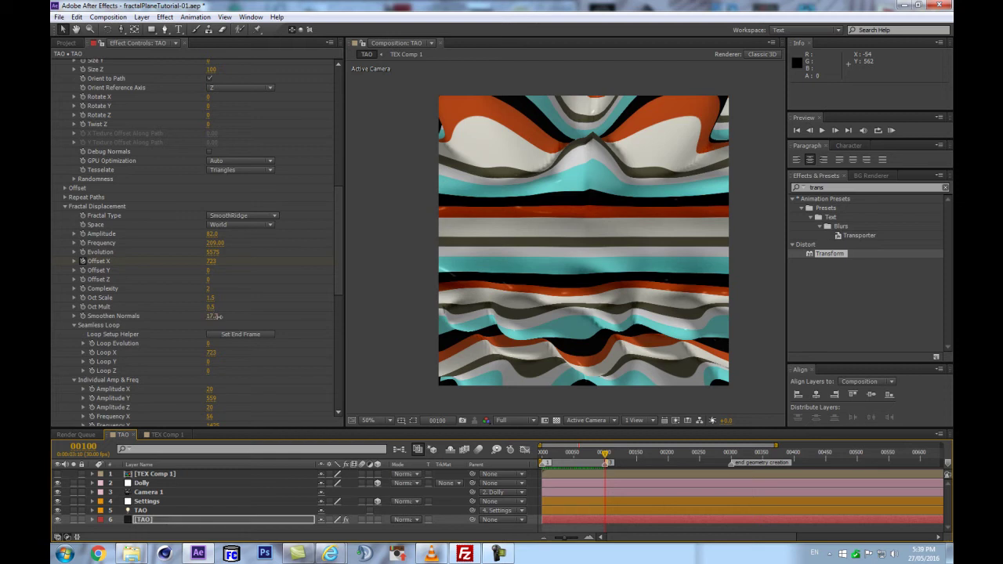
pyautogui.click(272, 304)
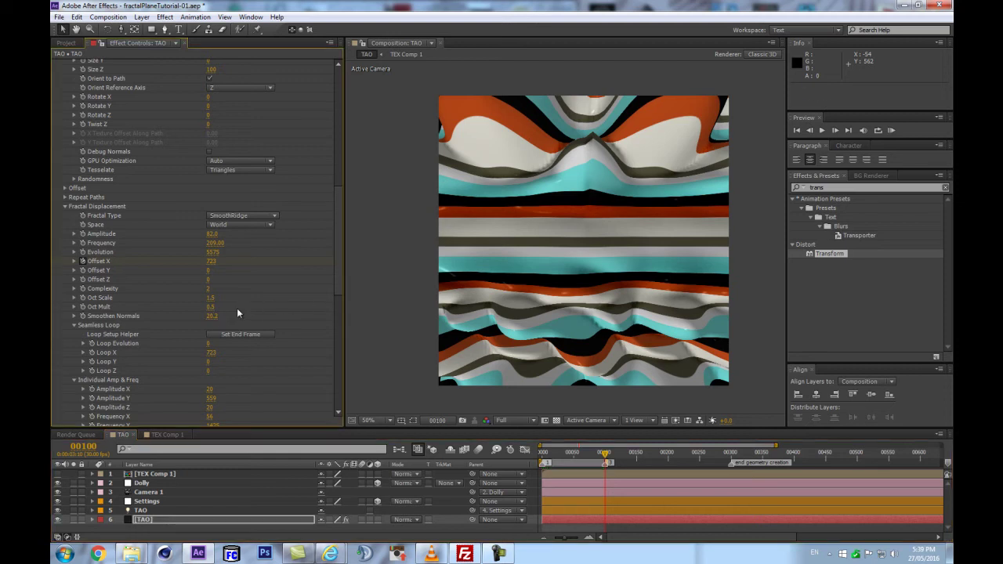
pyautogui.hotkey('ctrl', 'z')
# Step: Set Offset X at frame 100 to 1133 and the individual Frequency Y to 1277
pyautogui.moveTo(208, 293); pyautogui.dragTo(231, 256)
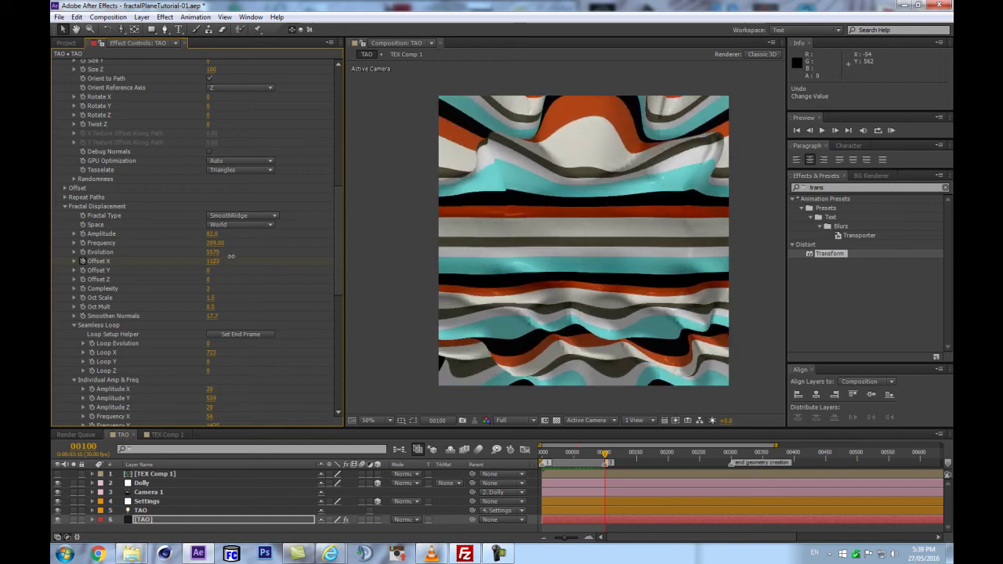
pyautogui.scroll(-2, 232, 365)
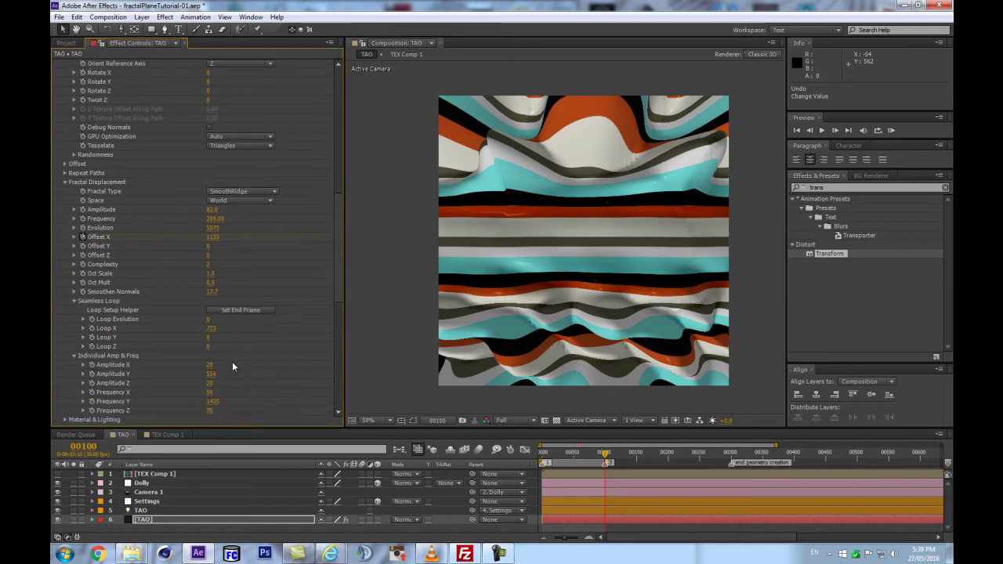
pyautogui.moveTo(211, 409); pyautogui.dragTo(135, 407)
pyautogui.click(213, 402)
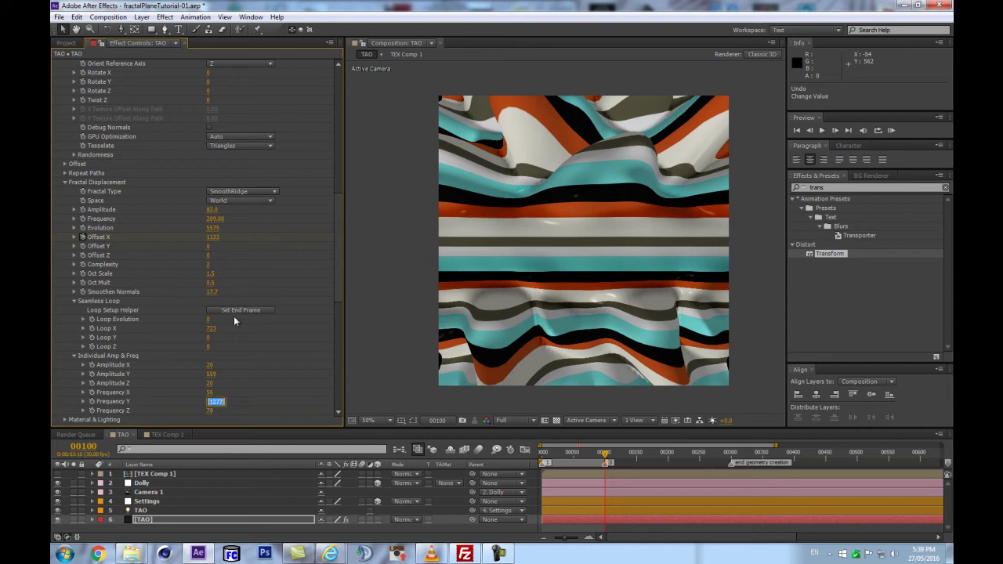
# Step: Set Offset X at frame 100 to 1277, register it as the loop end frame, and preview the loop
pyautogui.click(215, 239)
pyautogui.press('Return')
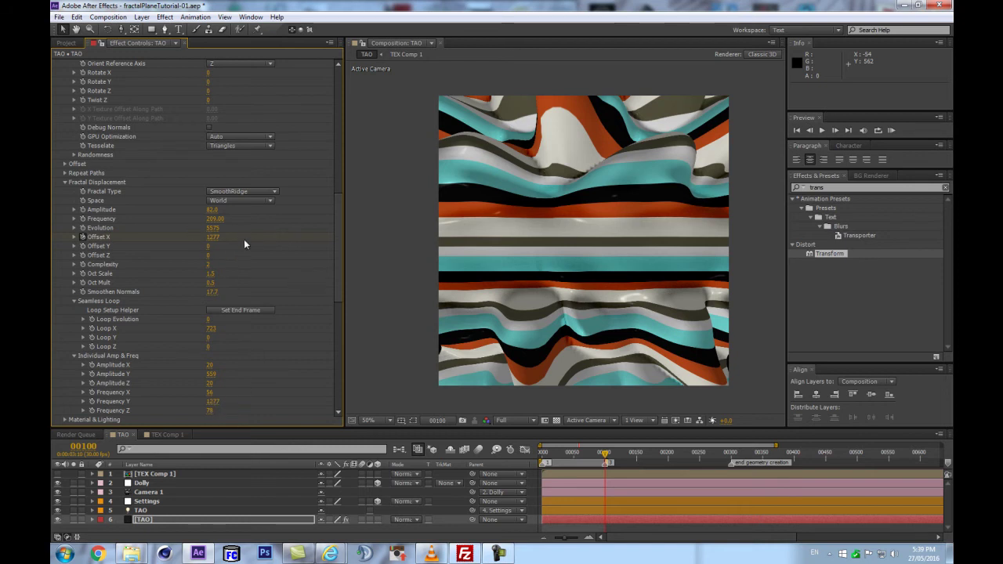
pyautogui.click(240, 310)
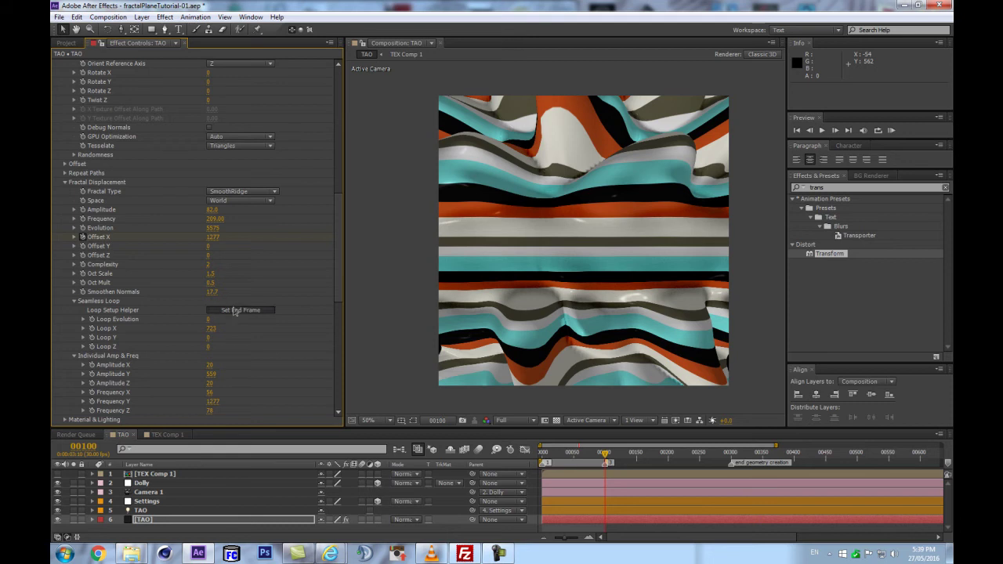
pyautogui.click(258, 520)
pyautogui.press('shift+KP_0')
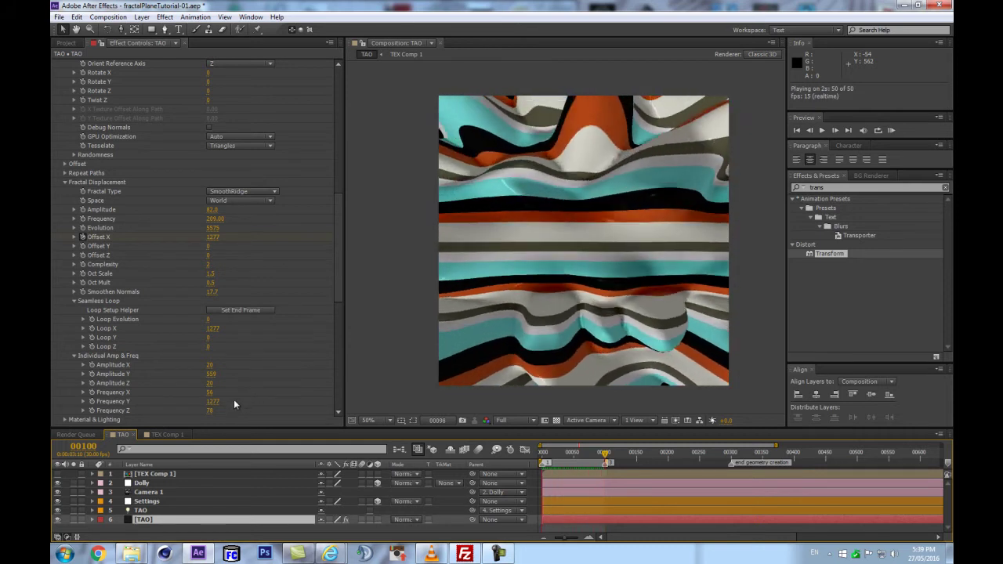
pyautogui.press('space')
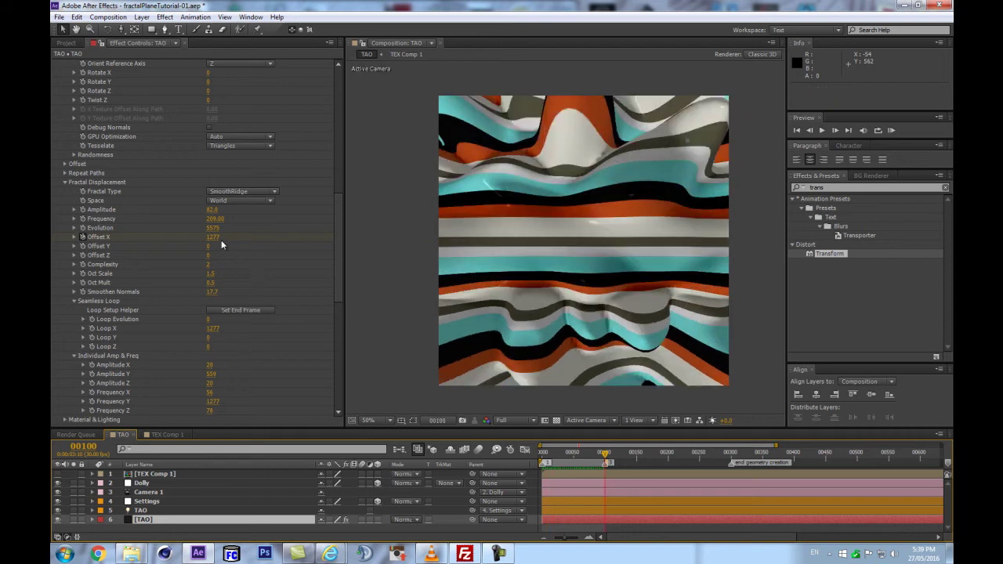
# Step: Lower the fractal displacement's Frequency to 161 and preview the loop
pyautogui.moveTo(212, 221); pyautogui.dragTo(188, 222)
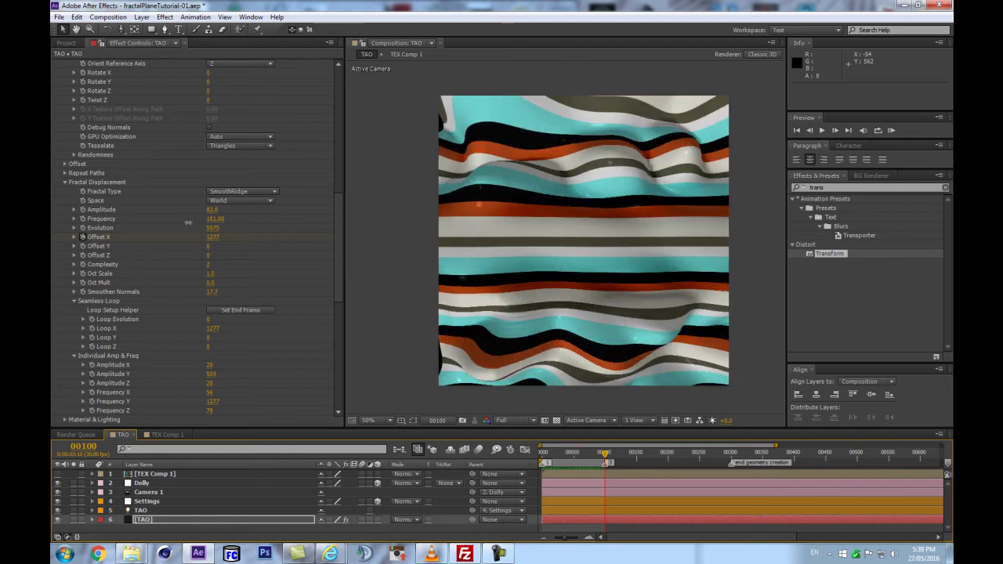
pyautogui.click(231, 518)
pyautogui.press('shift+KP_0')
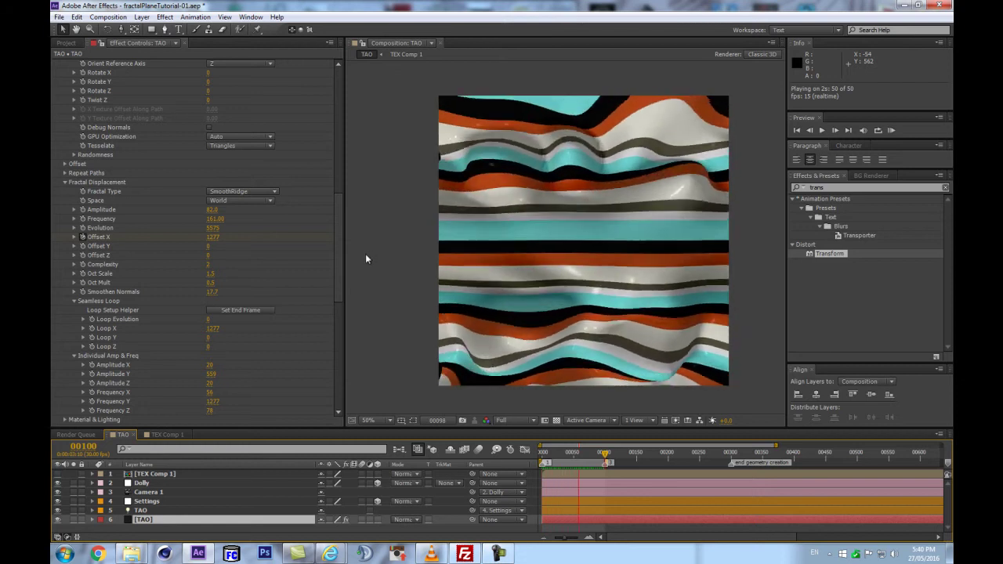
# Step: Try animating the fractal displacement's Offset Z between frames 0 and 100, and clear its keyframes back to 0
pyautogui.press('space')
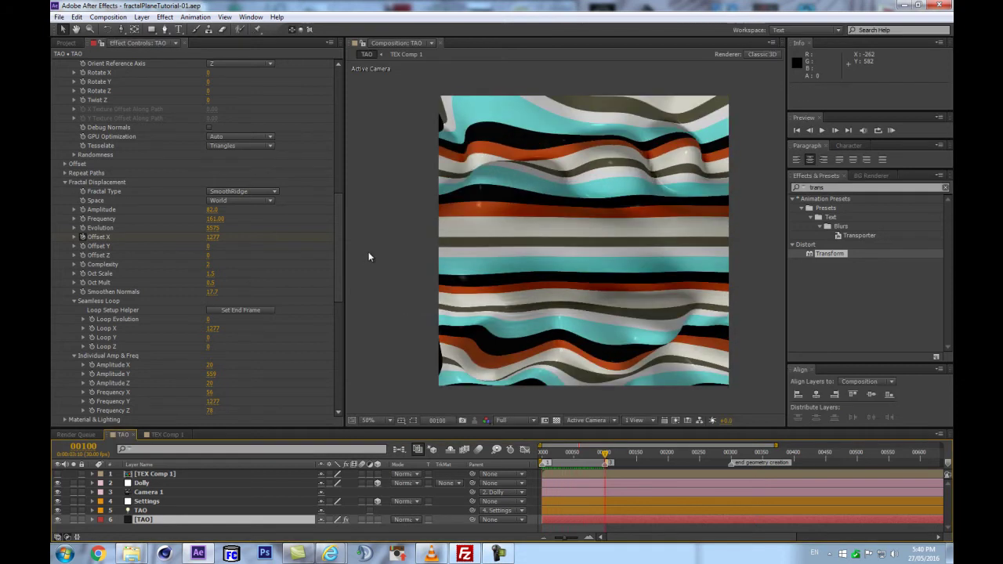
pyautogui.scroll(-2, 295, 291)
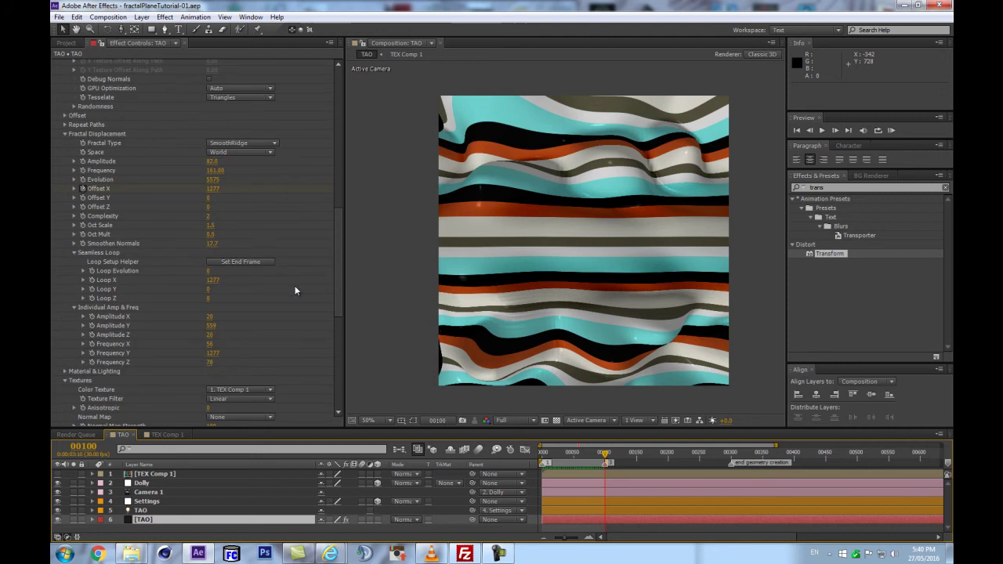
pyautogui.click(82, 207)
pyautogui.press('u')
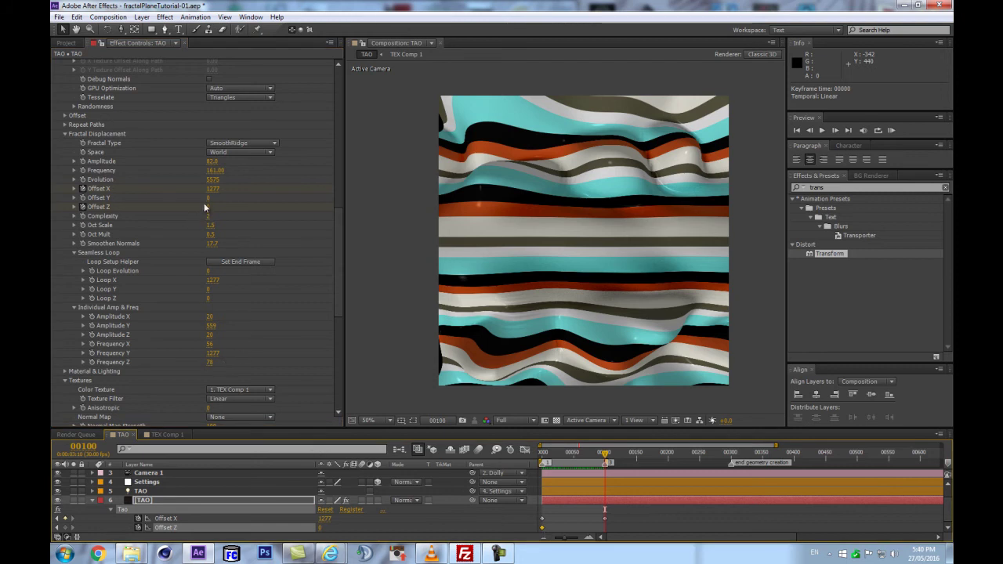
pyautogui.moveTo(229, 205); pyautogui.dragTo(486, 207)
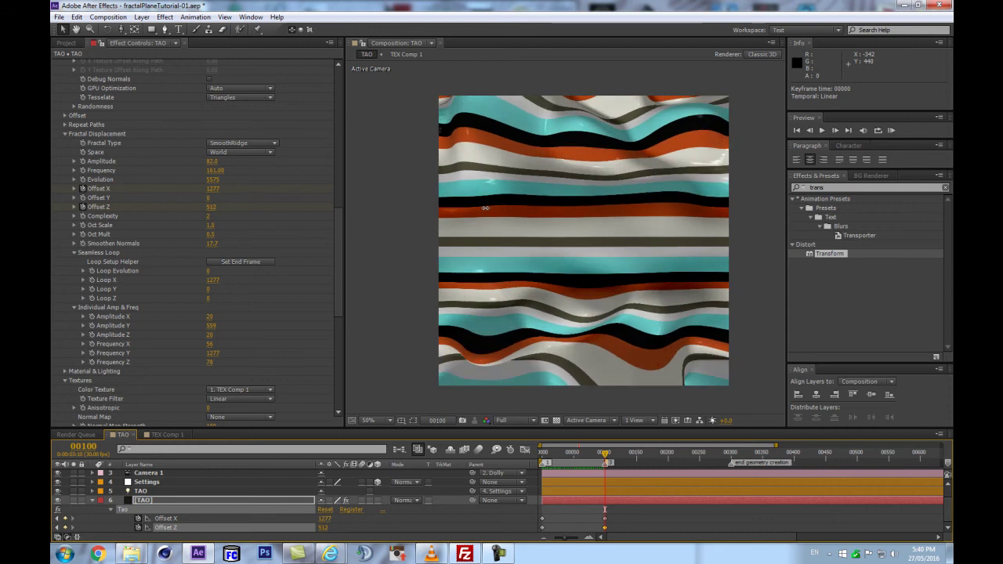
pyautogui.click(137, 528)
pyautogui.write('0')
pyautogui.press('Return')
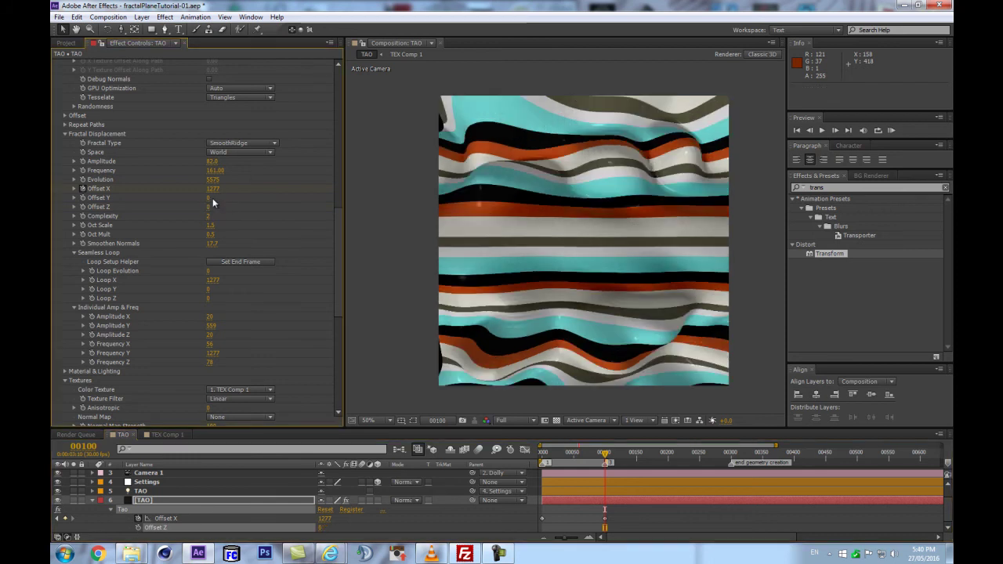
# Step: Keyframe Offset Y from 0 at frame 0 to 132 at frame 100, and register frame 100 as the loop end frame
pyautogui.moveTo(209, 203); pyautogui.dragTo(255, 195)
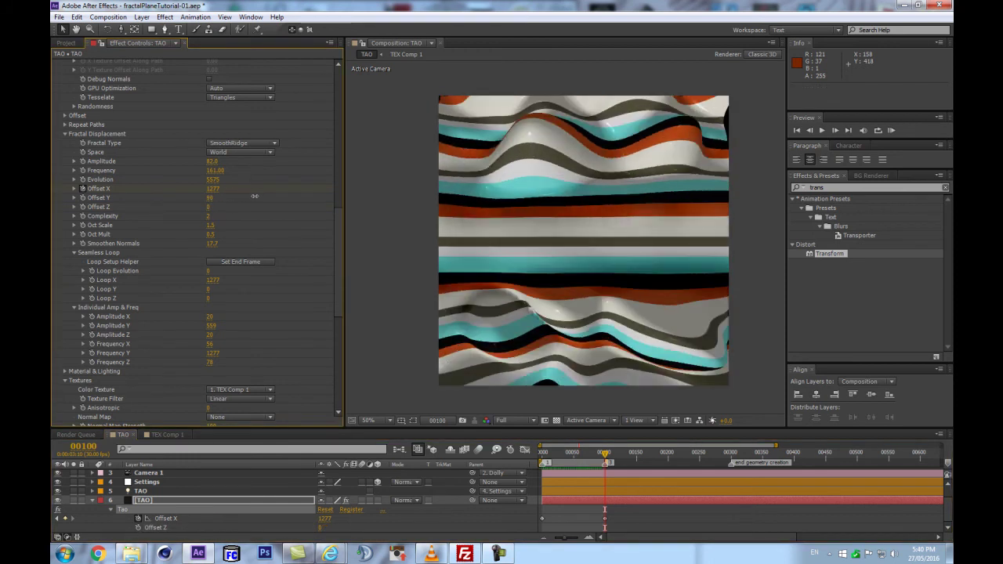
pyautogui.hotkey('ctrl', 'z')
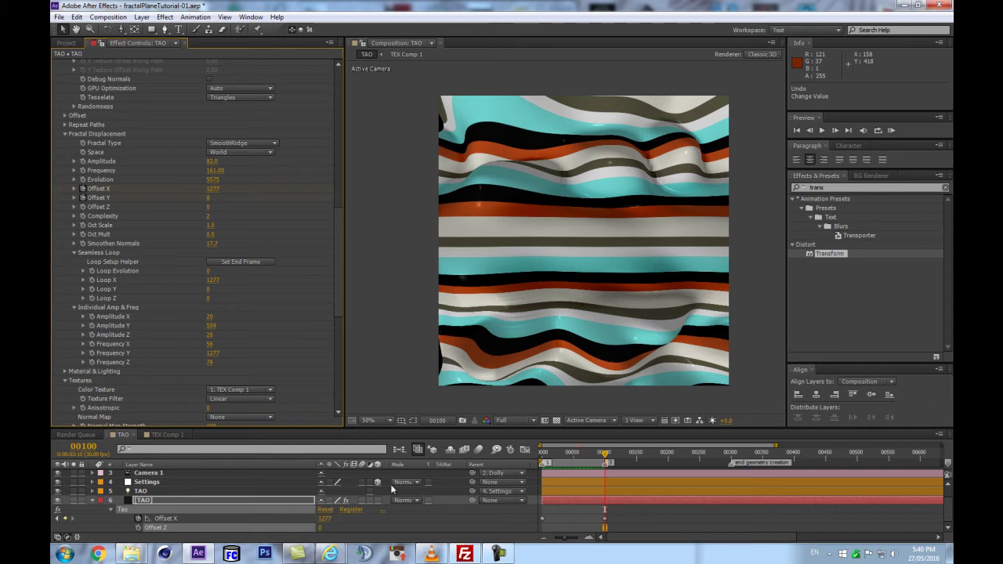
pyautogui.press('u')
pyautogui.press('u')
pyautogui.scroll(-2, 608, 513)
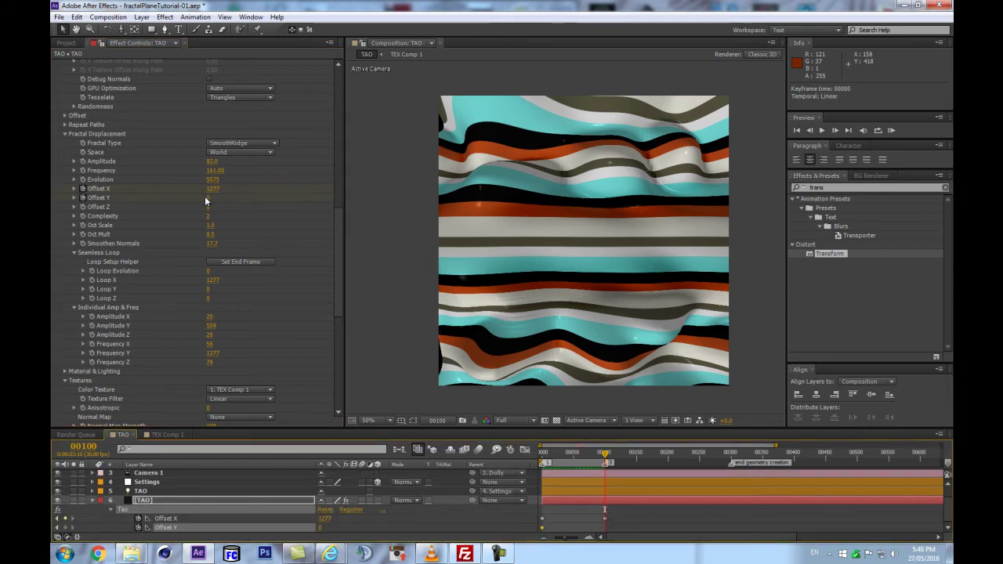
pyautogui.moveTo(207, 202); pyautogui.dragTo(271, 190)
pyautogui.click(249, 262)
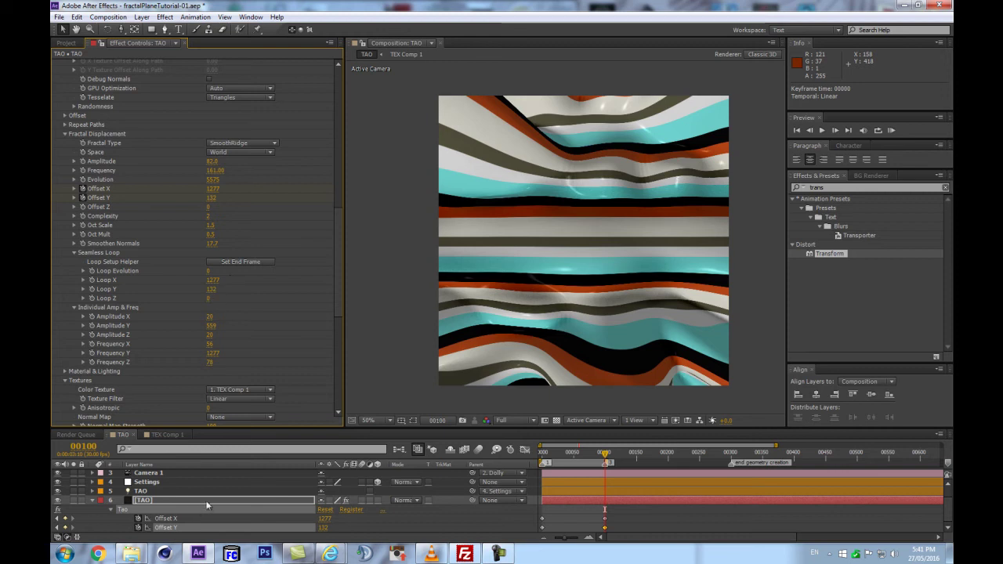
# Step: Preview the loop with both Offset X and Offset Y animated, and inspect the plane at its first frame
pyautogui.press('space')
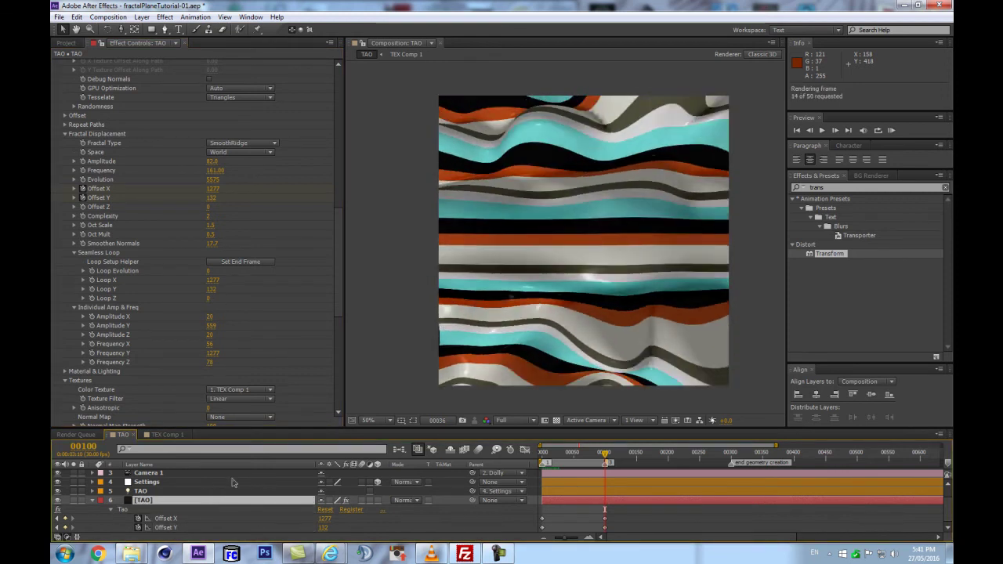
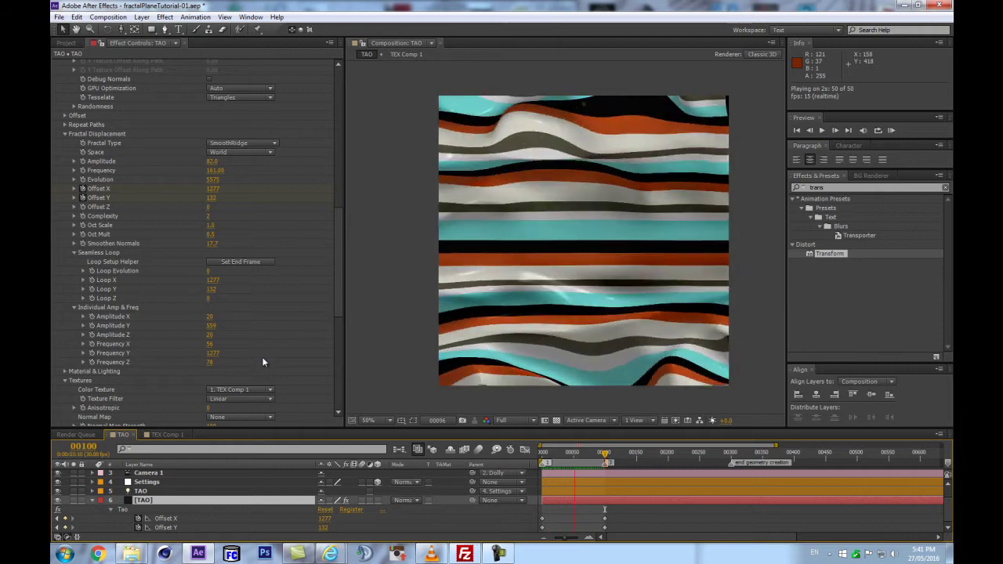
pyautogui.press('space')
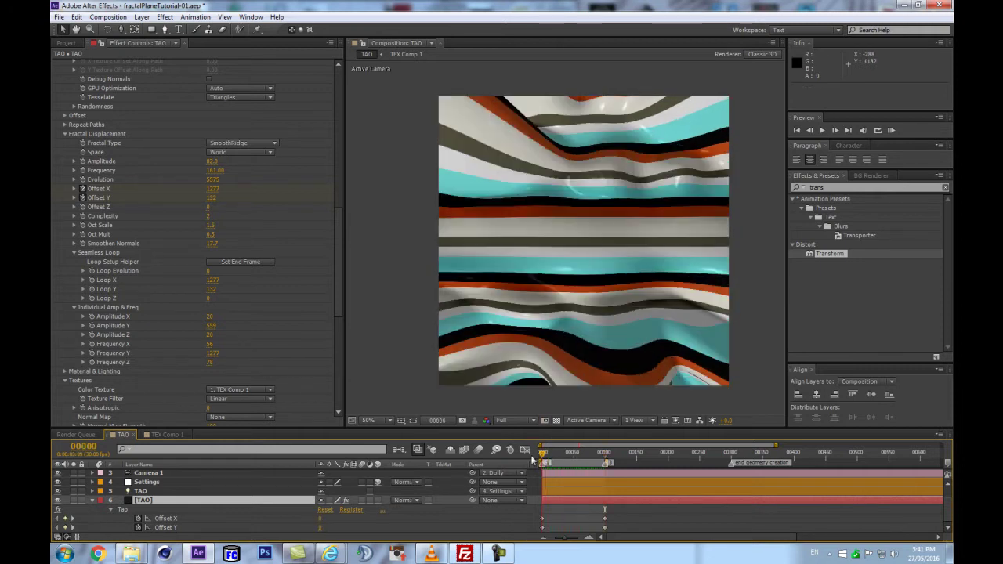
pyautogui.press(',')
pyautogui.press(',')
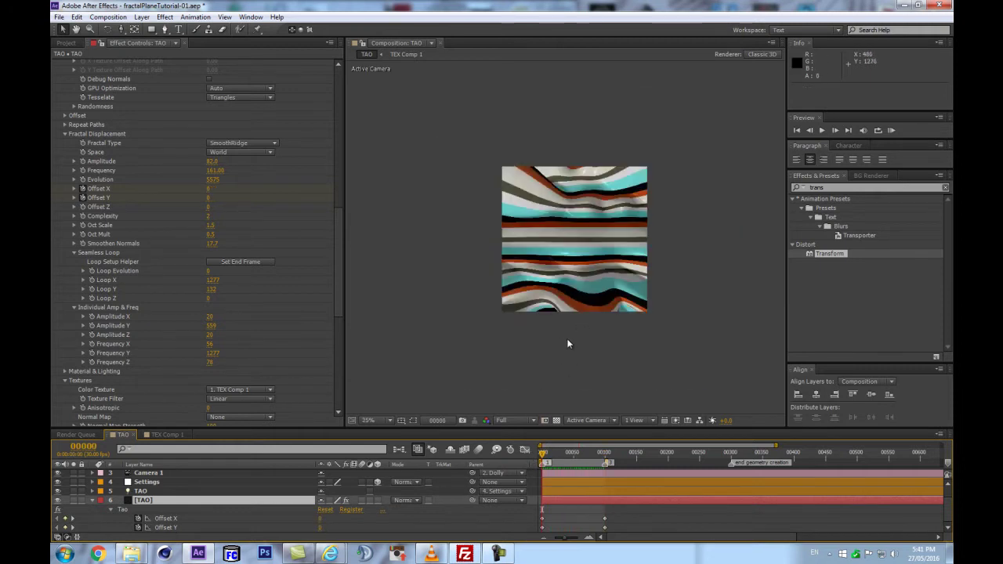
pyautogui.press('.')
pyautogui.press('.')
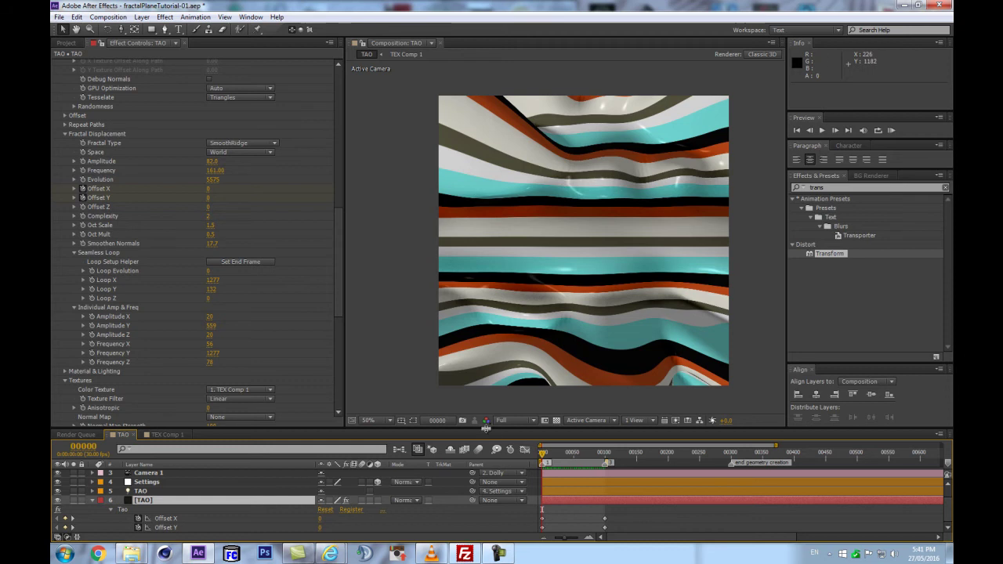
pyautogui.moveTo(558, 456); pyautogui.dragTo(527, 464)
pyautogui.press('space')
pyautogui.press('space')
pyautogui.click(557, 420)
# Step: In TEX Comp 1, set the Colorama Phase Shift of the TEX layer at frame 100 to 144°
pyautogui.click(93, 501)
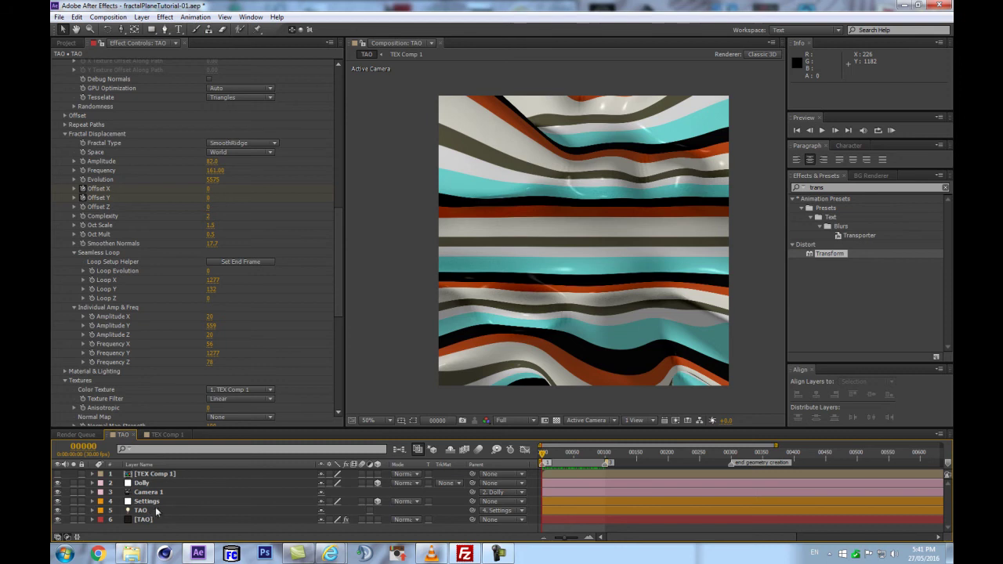
pyautogui.doubleClick(152, 474)
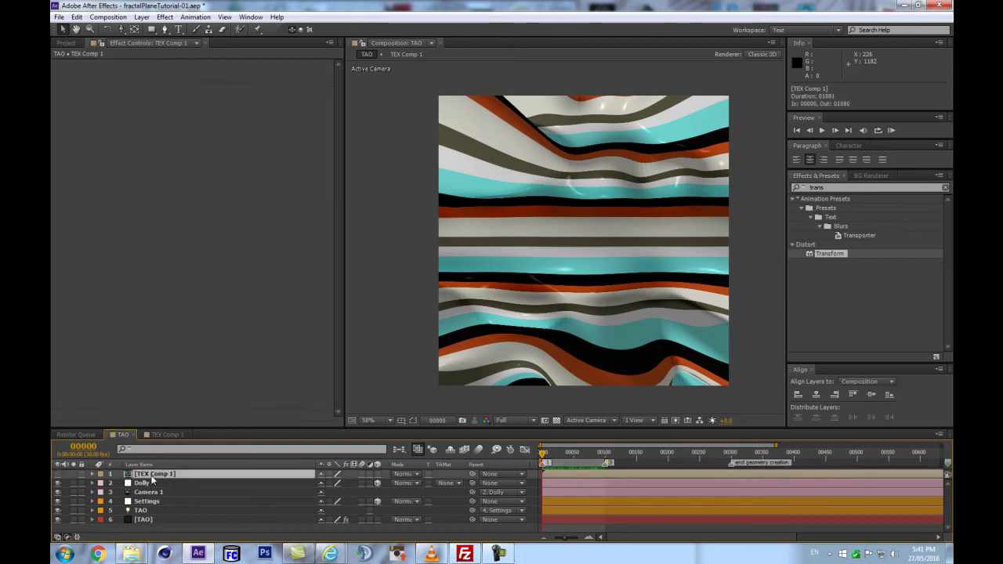
pyautogui.moveTo(566, 456); pyautogui.dragTo(583, 453)
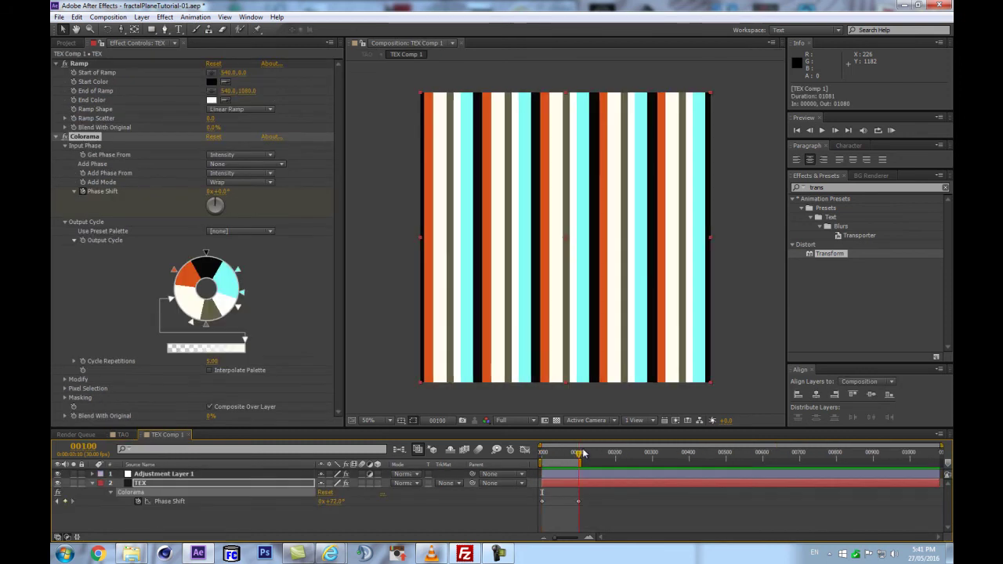
pyautogui.click(221, 192)
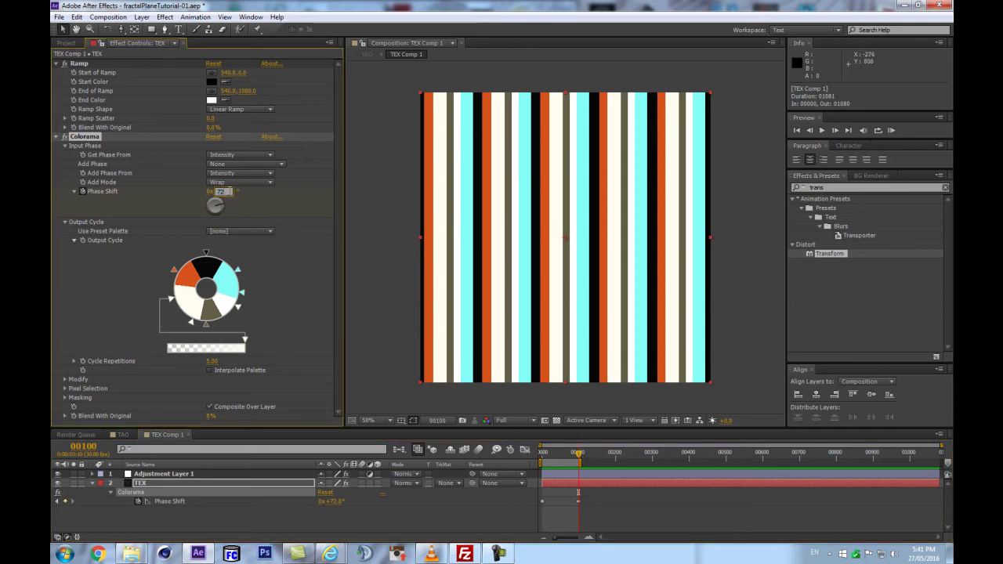
pyautogui.write('144')
pyautogui.press('Return')
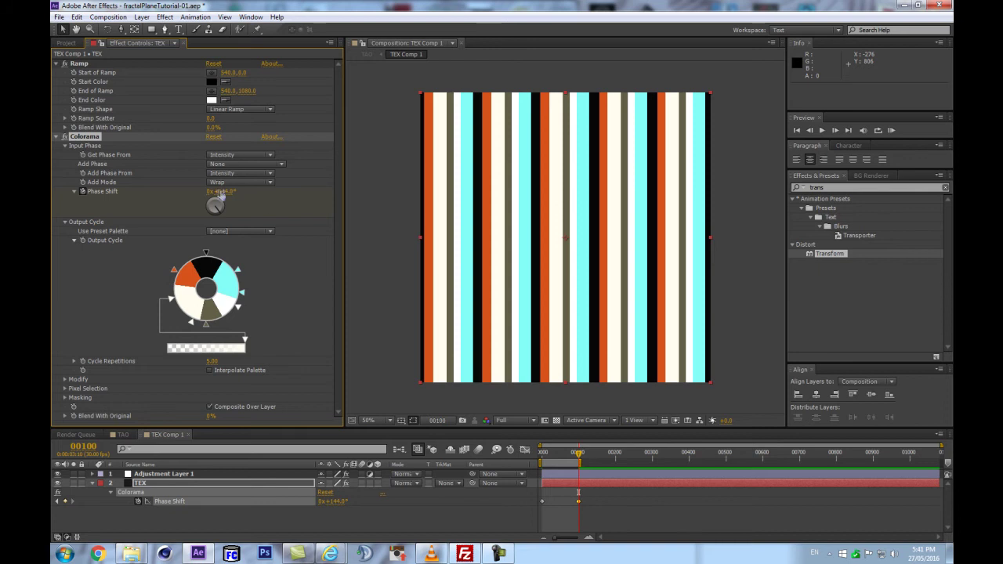
# Step: Return to the start frame and preview the shifting stripes in the TAO composition
pyautogui.moveTo(576, 454); pyautogui.dragTo(540, 455)
pyautogui.press('shift+KP_0')
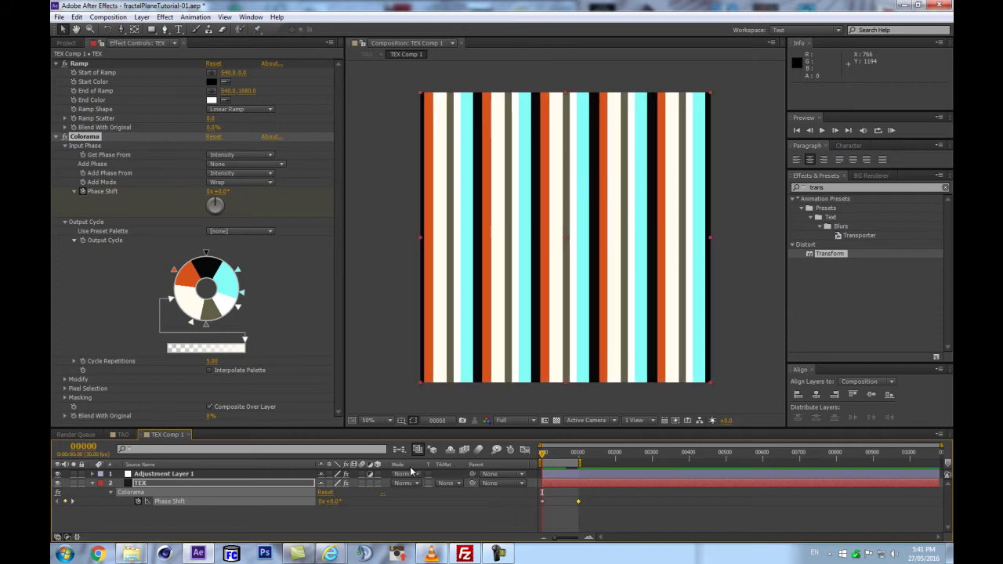
pyautogui.press('Tab')
pyautogui.click(352, 450)
pyautogui.press('shift+KP_0')
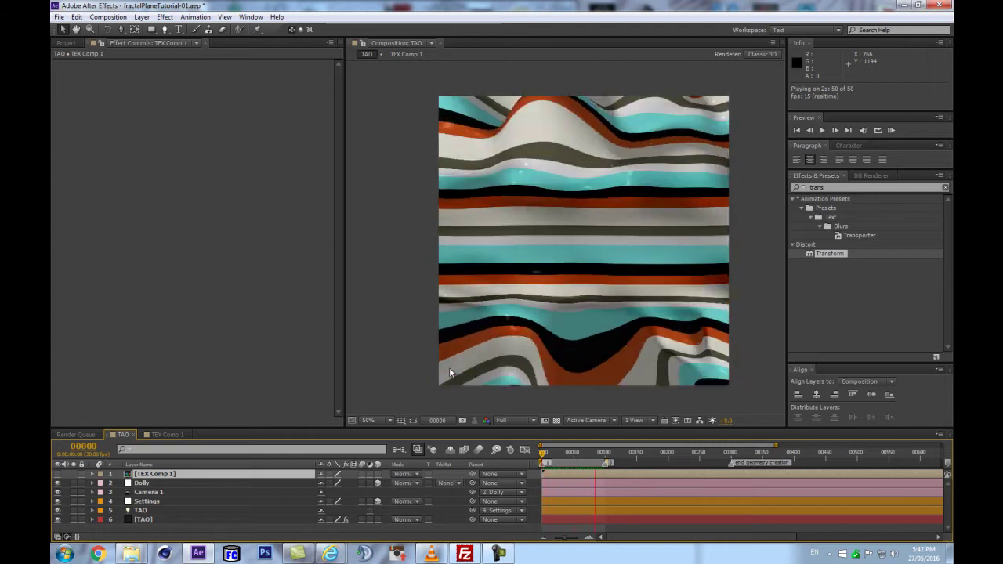
pyautogui.press('space')
# Step: Double the Colorama Phase Shift at frame 100 in TEX Comp 1 to 288°
pyautogui.doubleClick(137, 475)
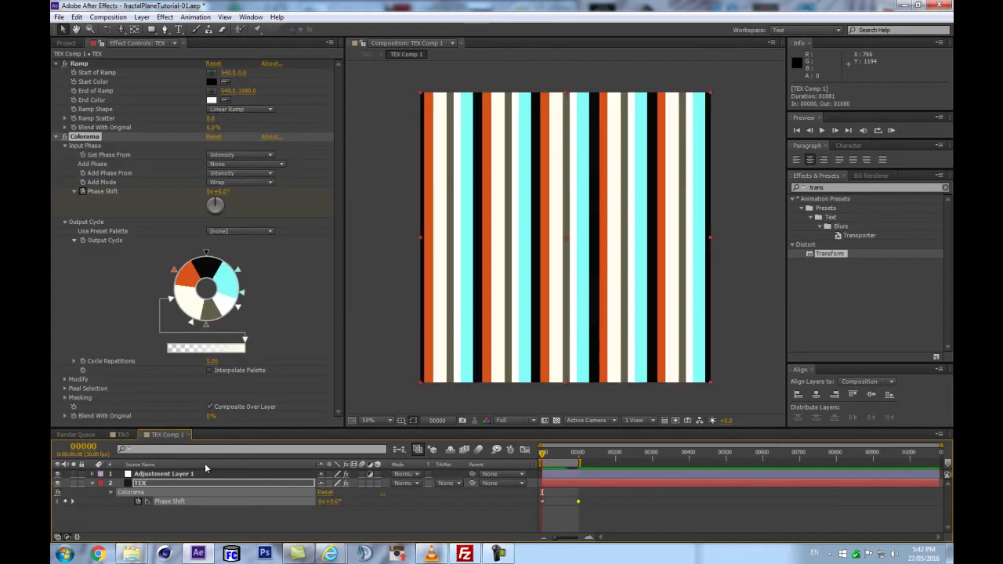
pyautogui.moveTo(554, 459); pyautogui.dragTo(589, 453)
pyautogui.click(222, 192)
pyautogui.press('Right')
pyautogui.write('*2')
pyautogui.press('Return')
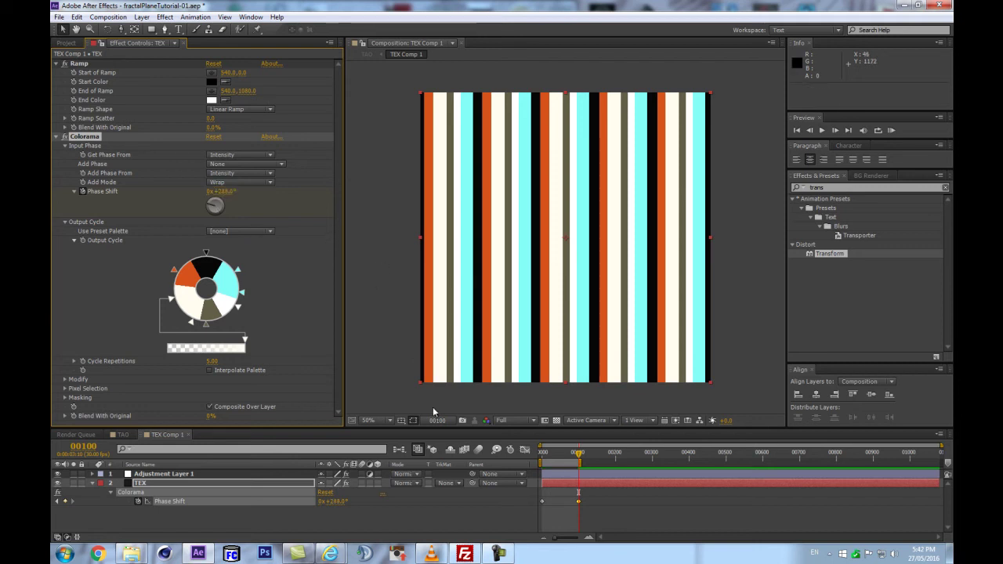
# Step: Preview the faster stripe movement from frame 0 in the TAO composition
pyautogui.press('Home')
pyautogui.click(396, 448)
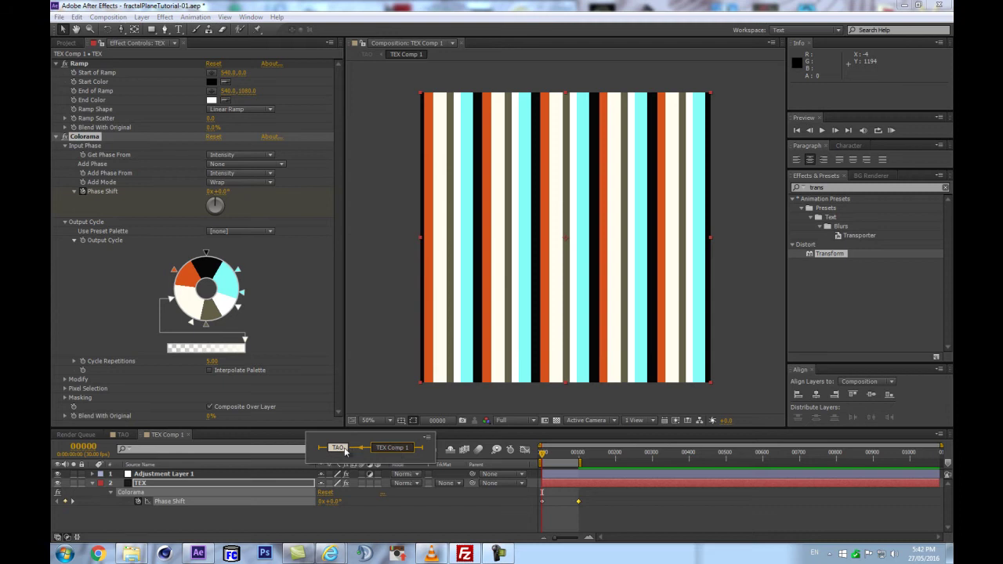
pyautogui.click(344, 449)
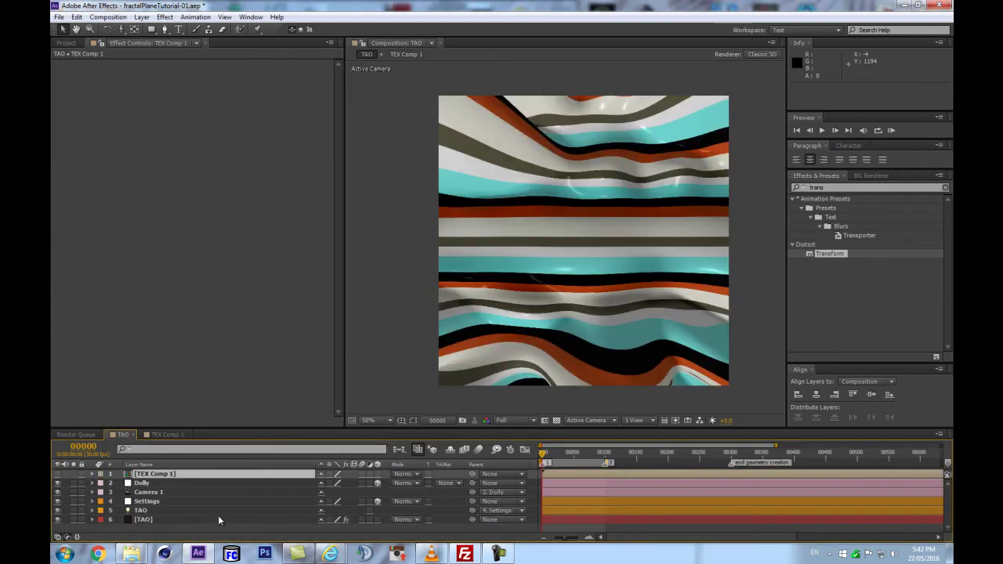
pyautogui.click(217, 519)
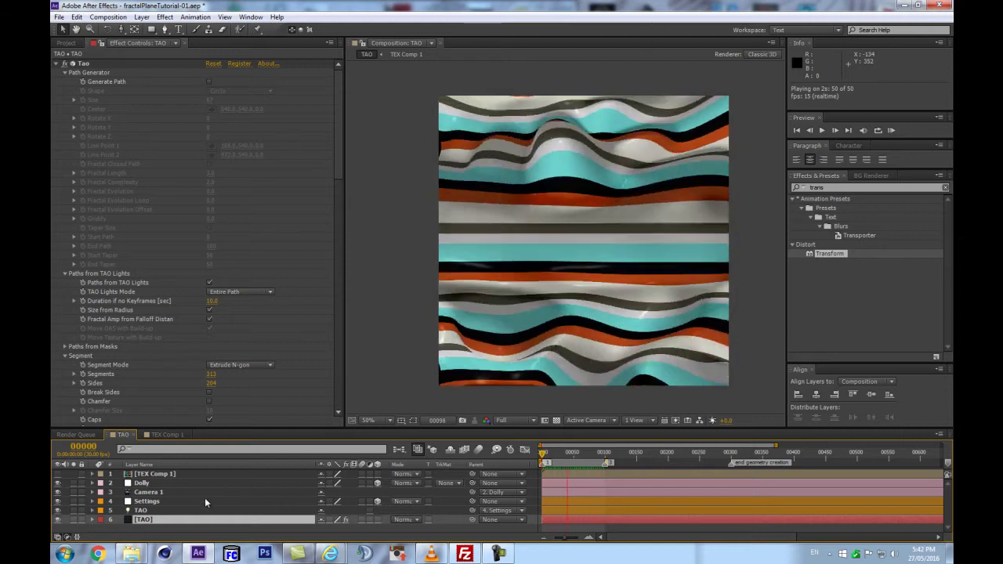
pyautogui.click(181, 519)
# Step: Time-reverse both Phase Shift keyframes of the TEX layer in TEX Comp 1
pyautogui.doubleClick(221, 473)
pyautogui.moveTo(615, 500); pyautogui.dragTo(500, 525)
pyautogui.rightClick(542, 505)
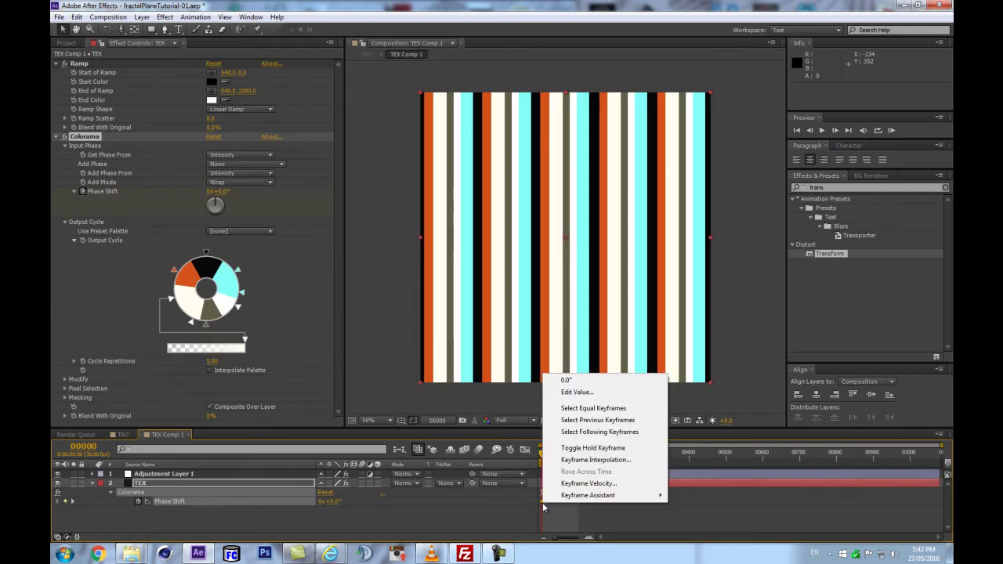
pyautogui.moveTo(571, 502)
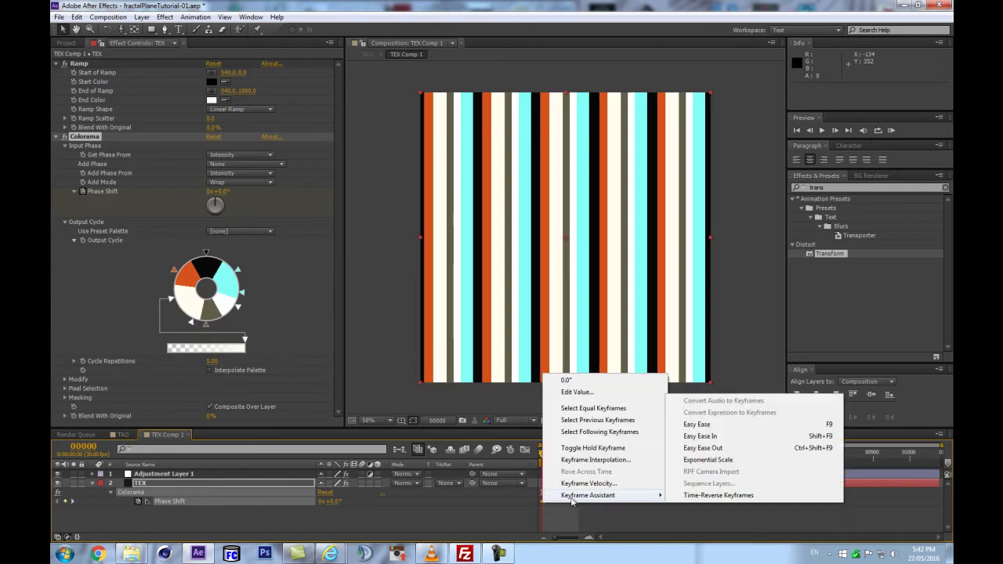
pyautogui.click(709, 495)
# Step: Preview the TAO composition with the stripes moving in the reversed direction
pyautogui.press('Tab')
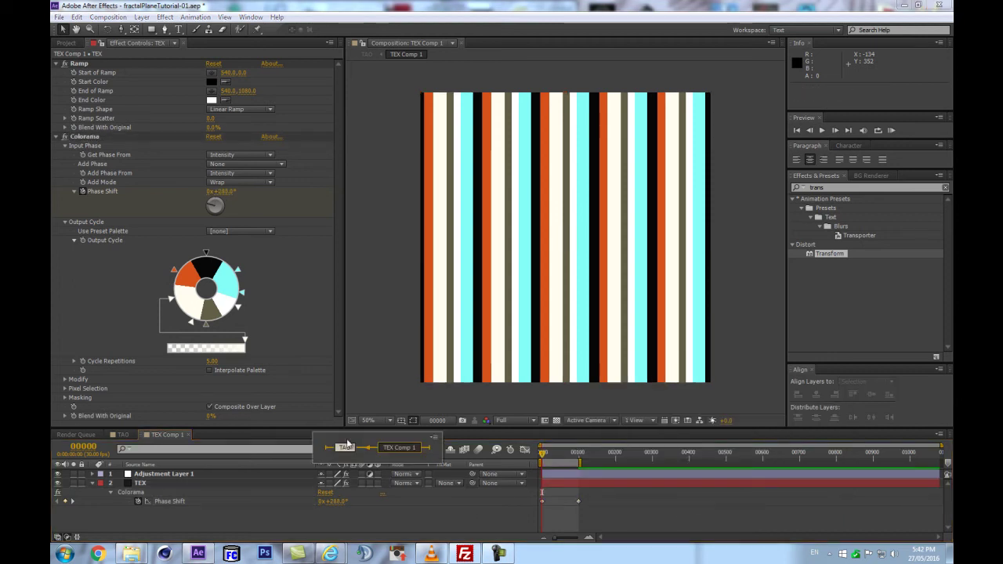
pyautogui.click(346, 447)
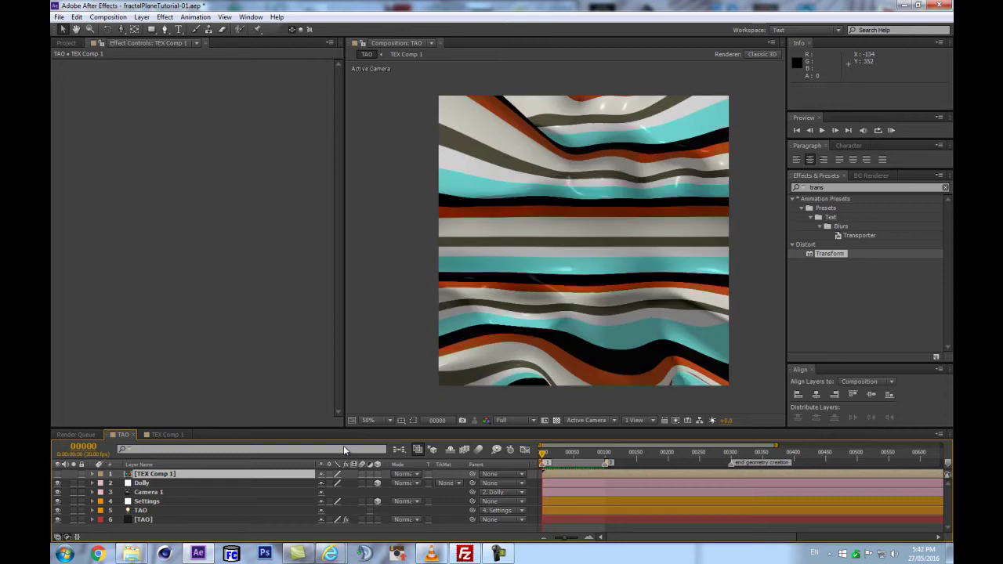
pyautogui.press('space')
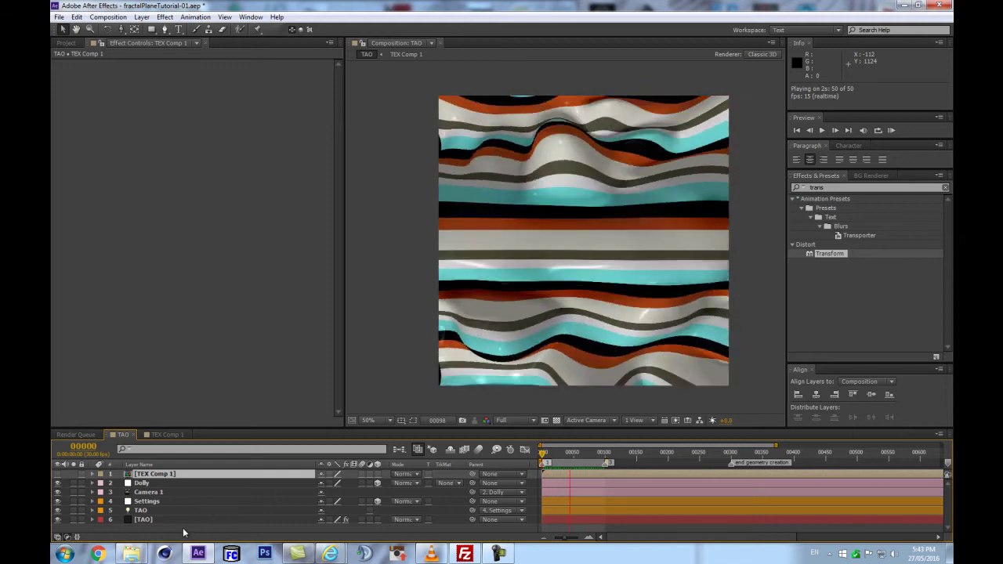
pyautogui.press('Tab')
# Step: Set the TEX layer's Colorama Phase Shift at frame 0 in TEX Comp 1 to 144°
pyautogui.doubleClick(150, 483)
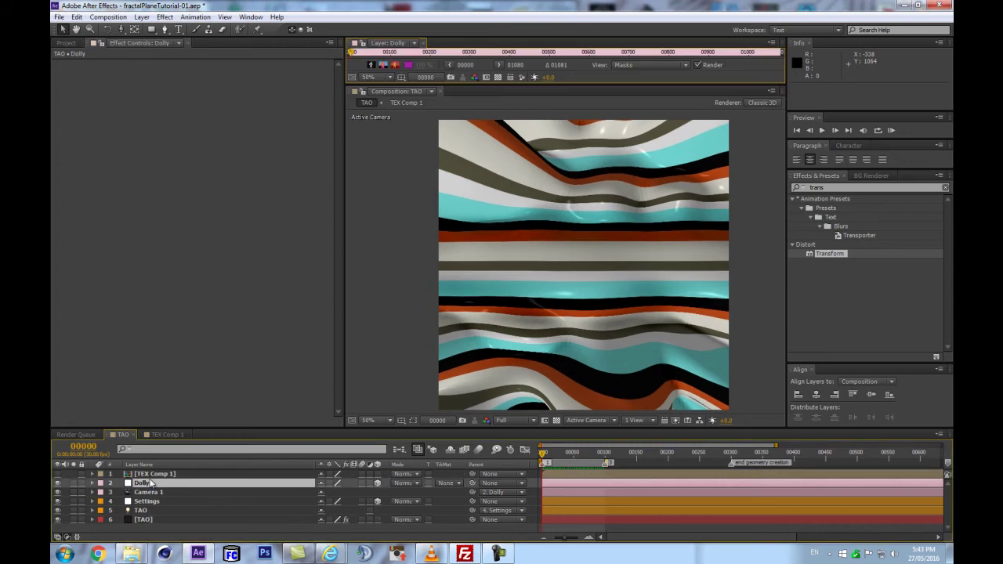
pyautogui.doubleClick(146, 473)
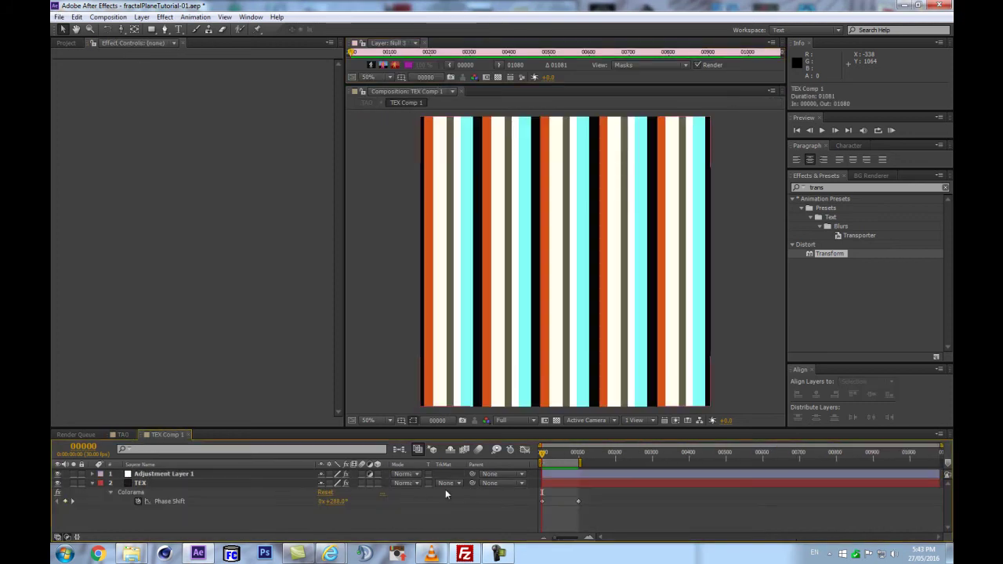
pyautogui.moveTo(589, 456); pyautogui.dragTo(514, 463)
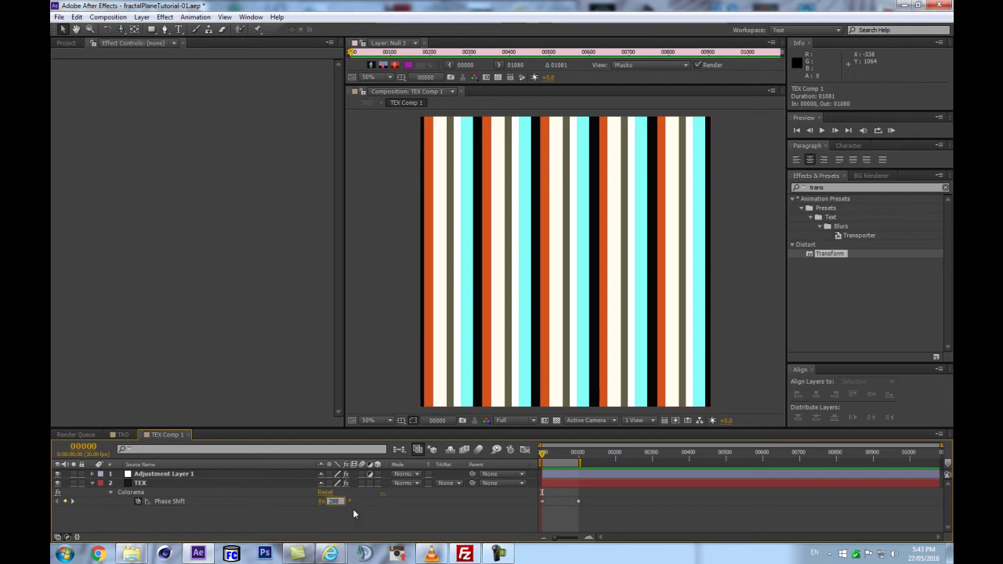
pyautogui.write('2')
pyautogui.press('Return')
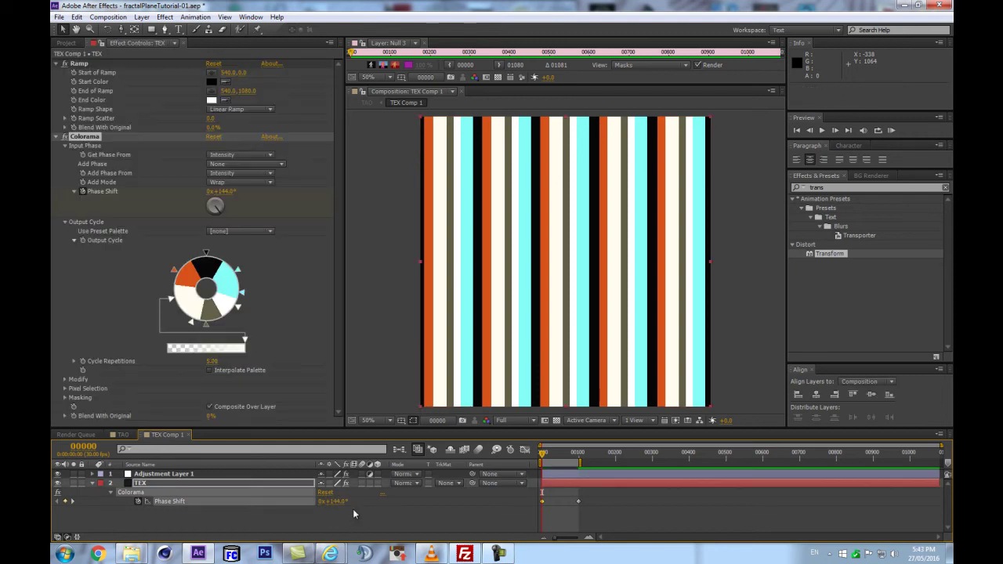
# Step: Return to the TAO composition and preview the stripe movement with the new Phase Shift
pyautogui.click(399, 449)
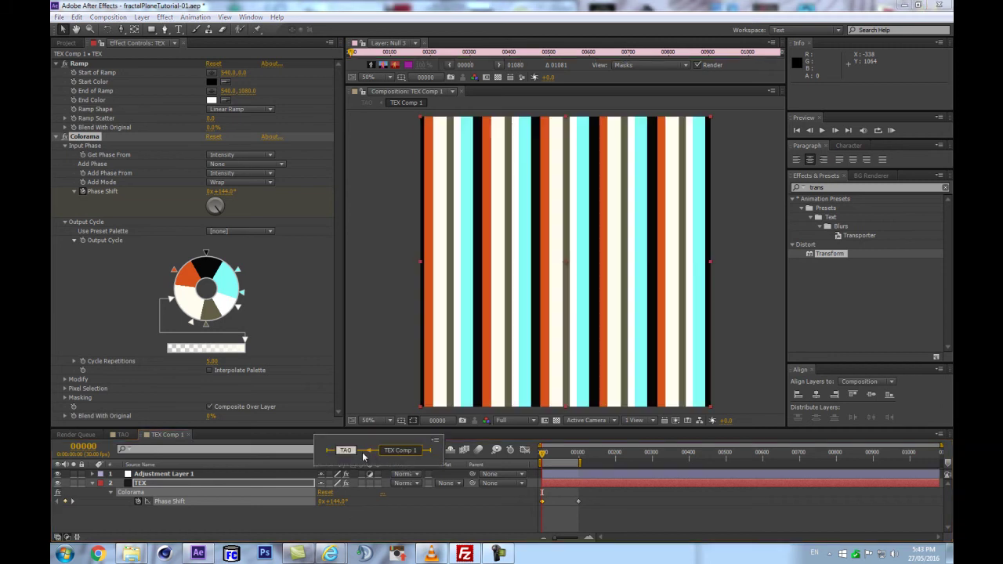
pyautogui.click(352, 453)
pyautogui.press('space')
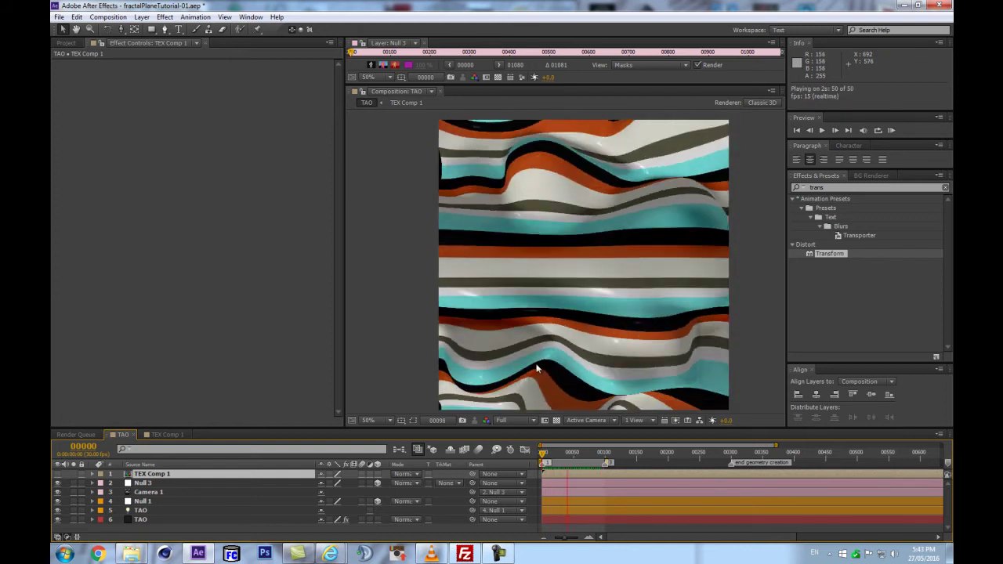
pyautogui.press('space')
pyautogui.moveTo(551, 425); pyautogui.dragTo(552, 366)
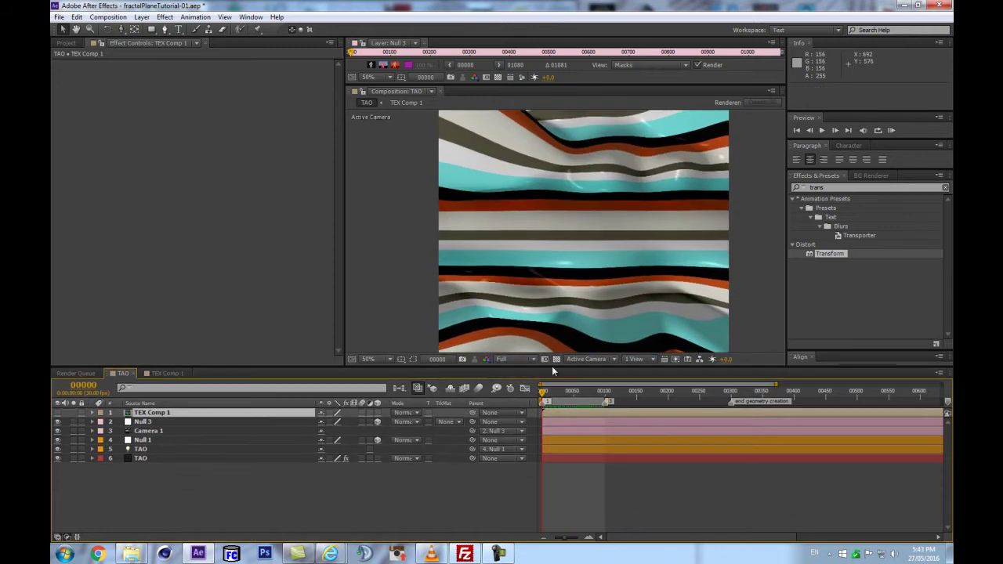
# Step: Set the TAO layer's fractal Offset X at frame 100 to 888 and apply it as the seamless loop's end frame
pyautogui.click(606, 391)
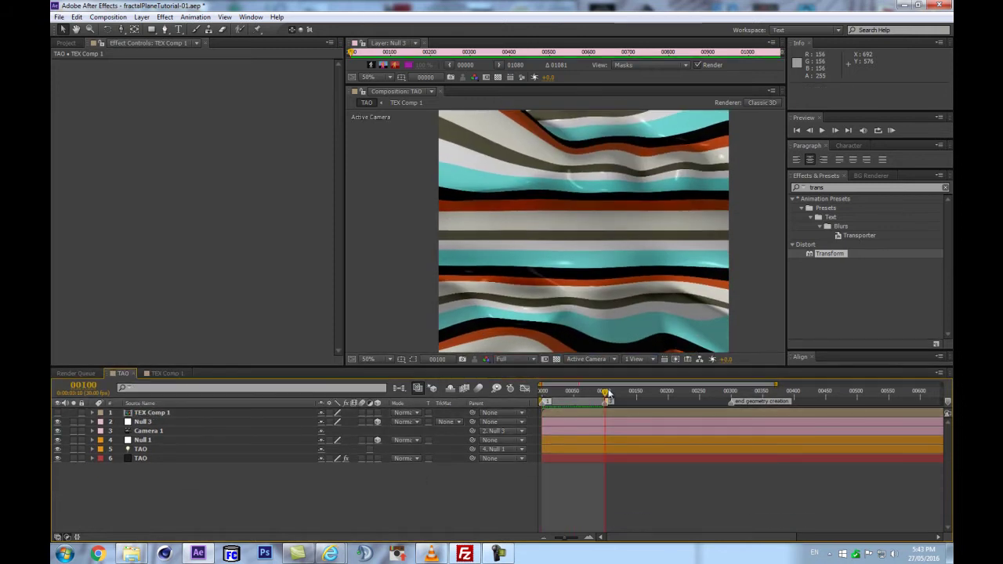
pyautogui.press('u')
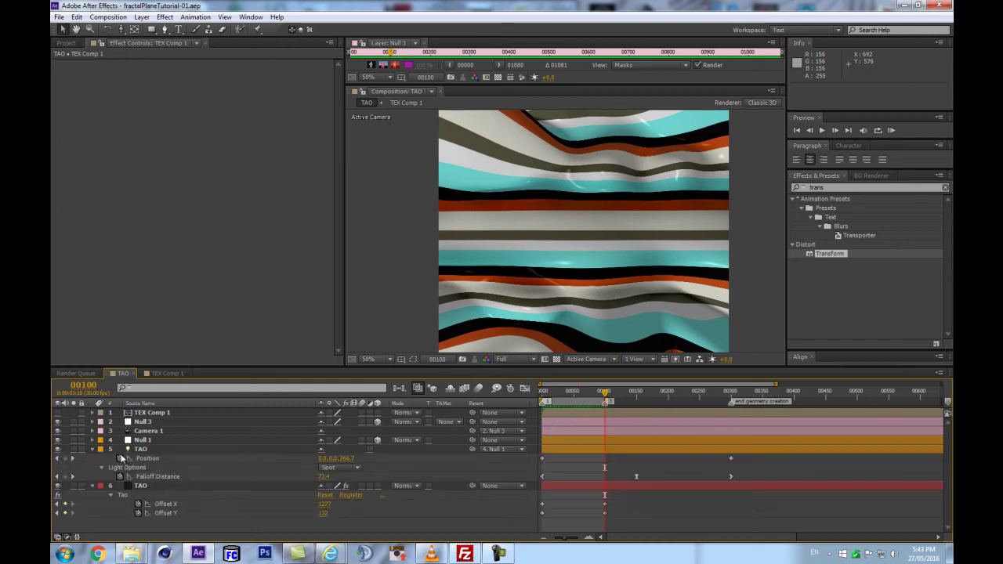
pyautogui.click(93, 450)
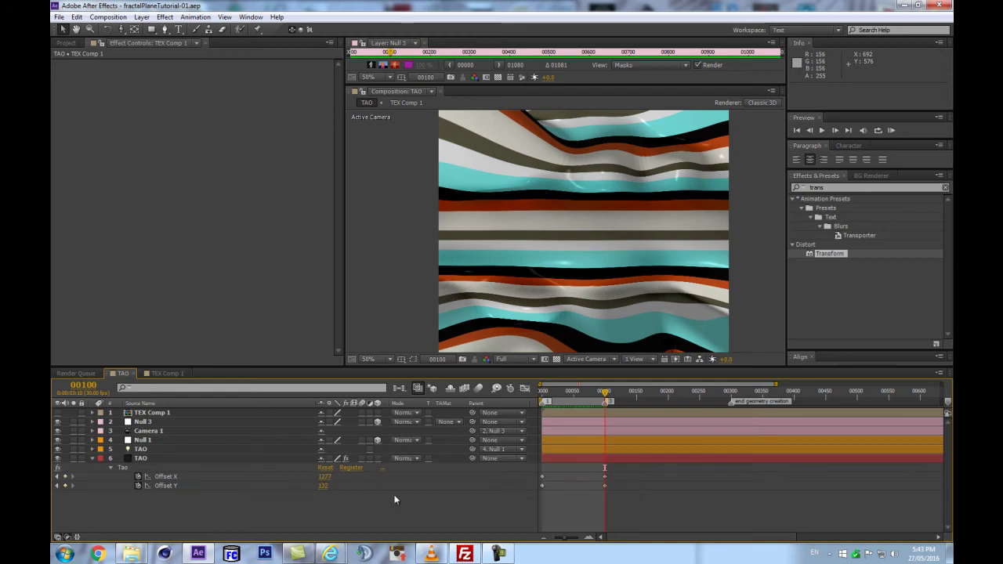
pyautogui.moveTo(324, 476); pyautogui.dragTo(118, 481)
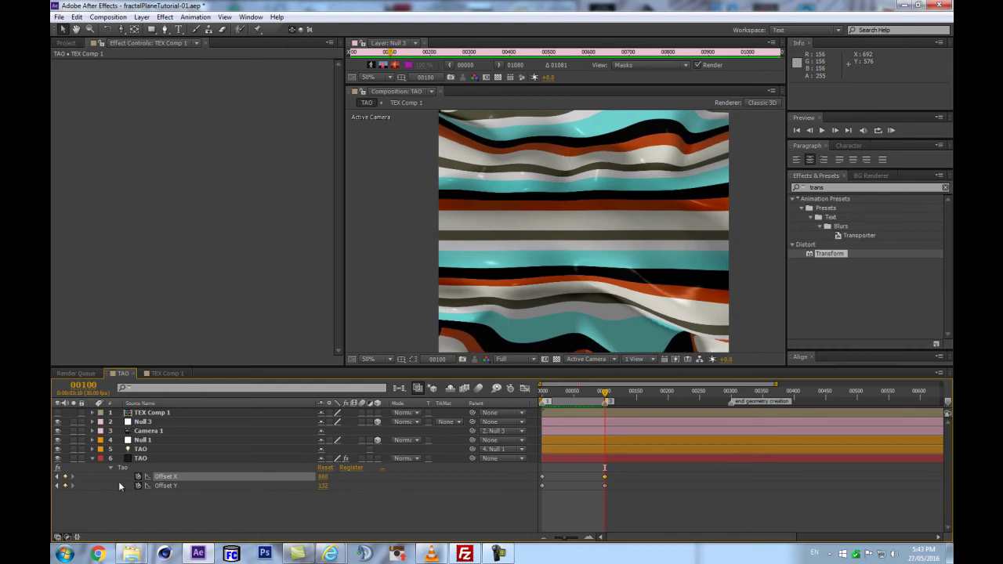
pyautogui.click(157, 457)
pyautogui.scroll(-2, 228, 251)
pyautogui.scroll(-1, 231, 259)
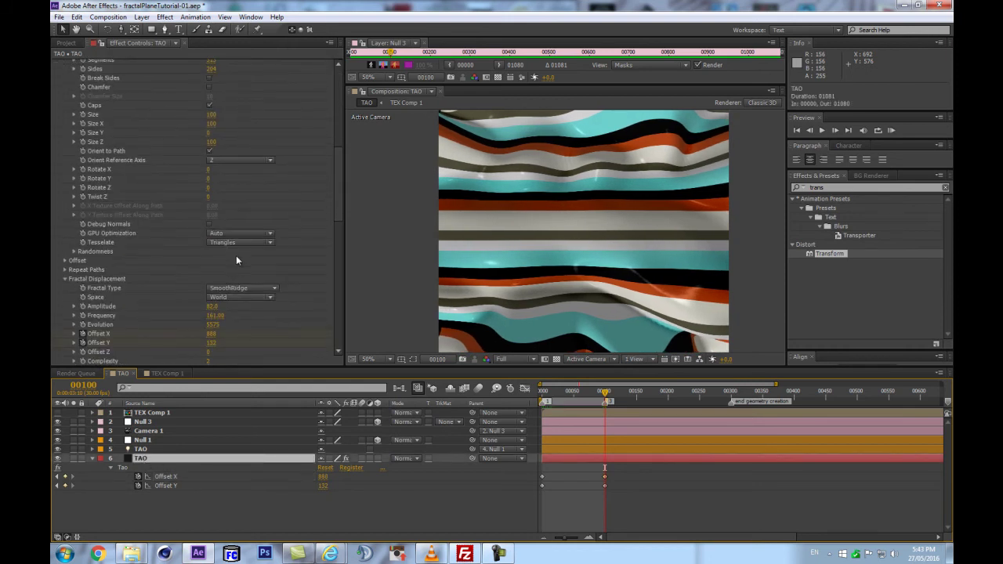
pyautogui.scroll(-8, 248, 238)
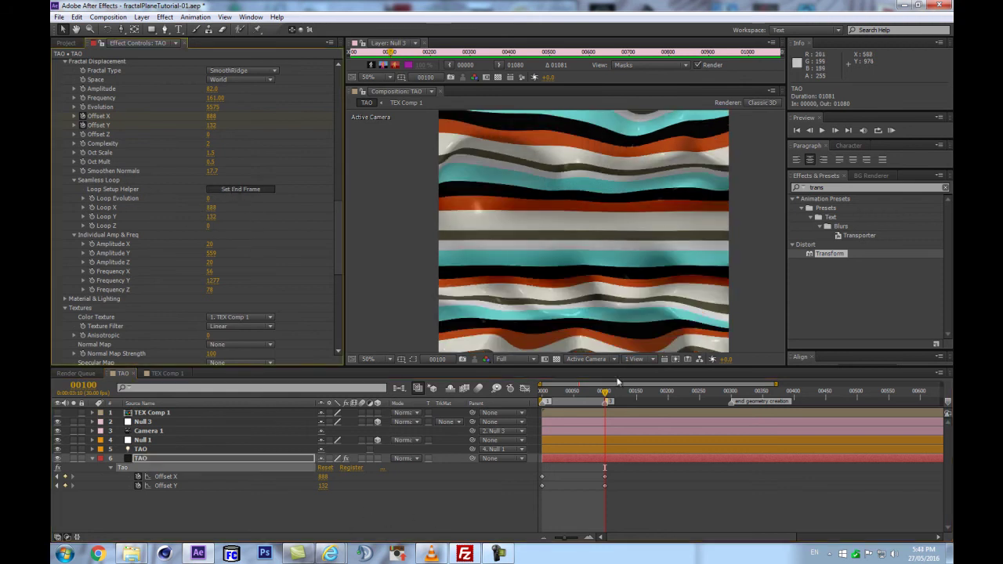
# Step: Preview the TAO composition's loop with the changed Offset X
pyautogui.moveTo(700, 364); pyautogui.dragTo(694, 400)
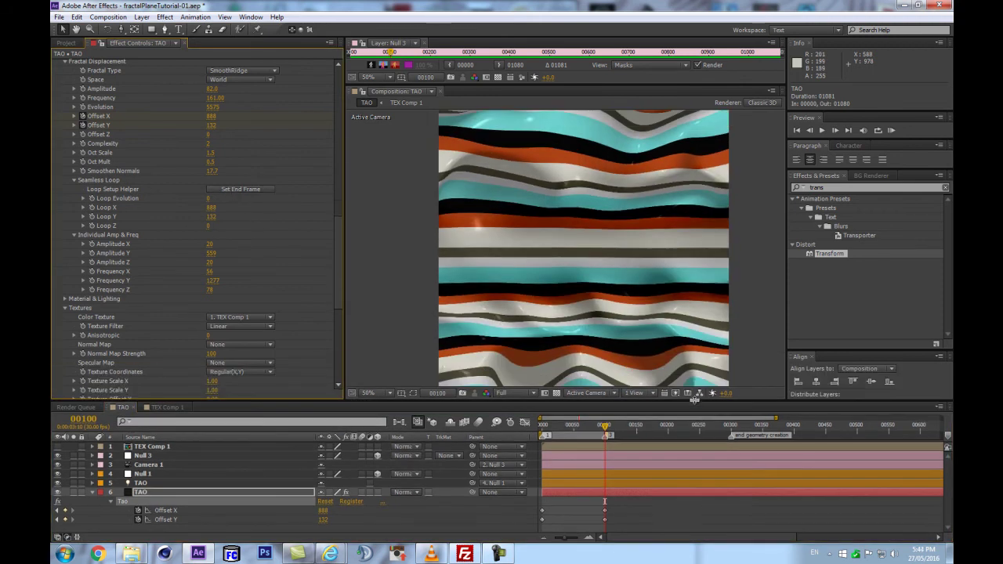
pyautogui.click(475, 532)
pyautogui.press('space')
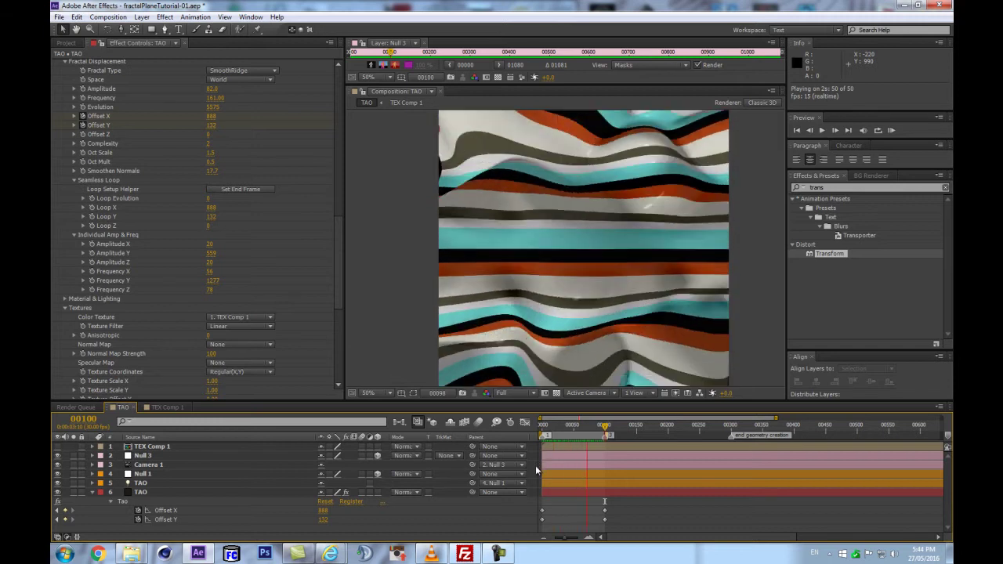
pyautogui.press('space')
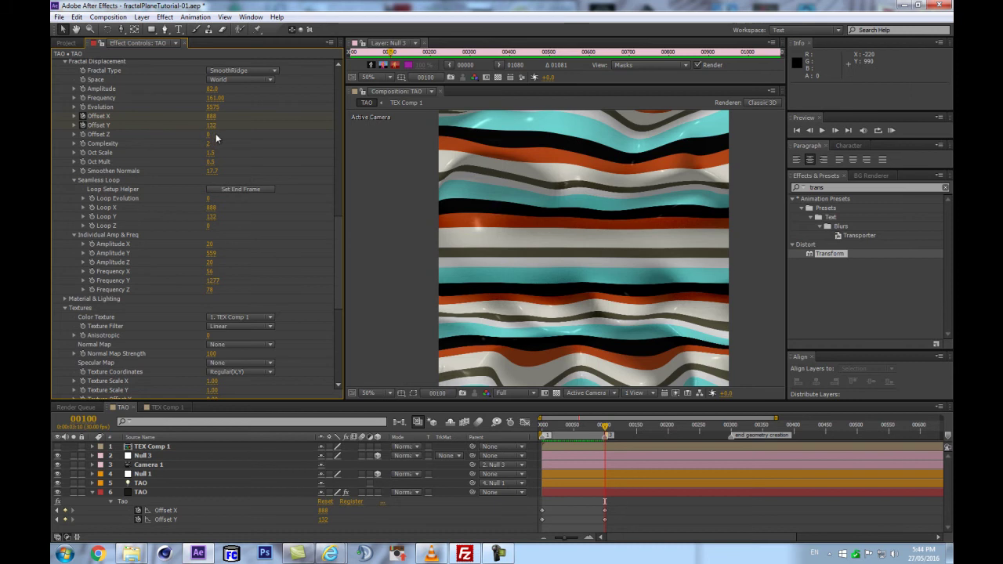
# Step: Set the TAO layer's fractal Offset Y at frame 100 to 88 and update the seamless loop's end frame
pyautogui.moveTo(210, 125); pyautogui.dragTo(187, 129)
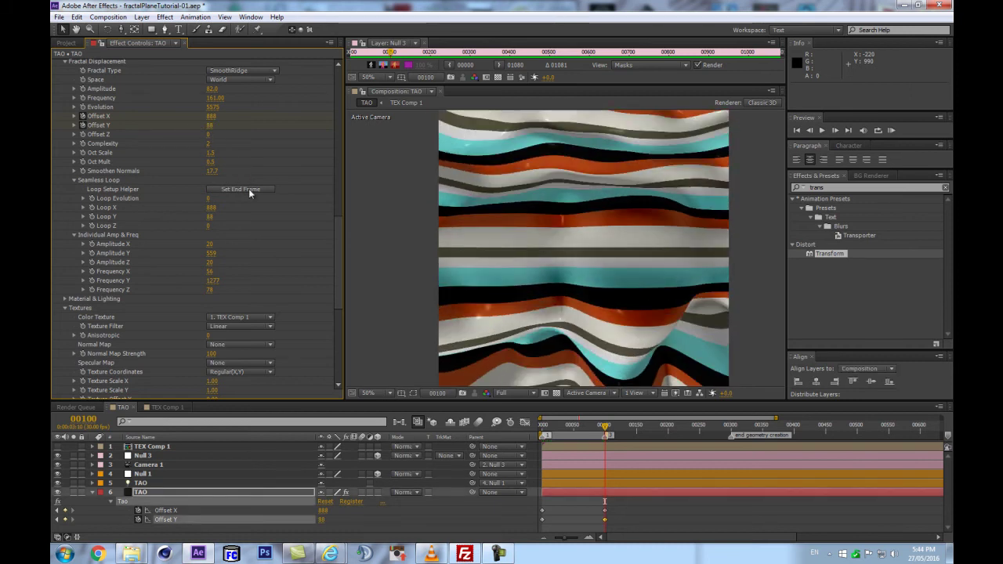
pyautogui.click(242, 188)
# Step: Preview the TAO composition's loop with the changed Offset Y
pyautogui.click(259, 495)
pyautogui.press('shift+KP_0')
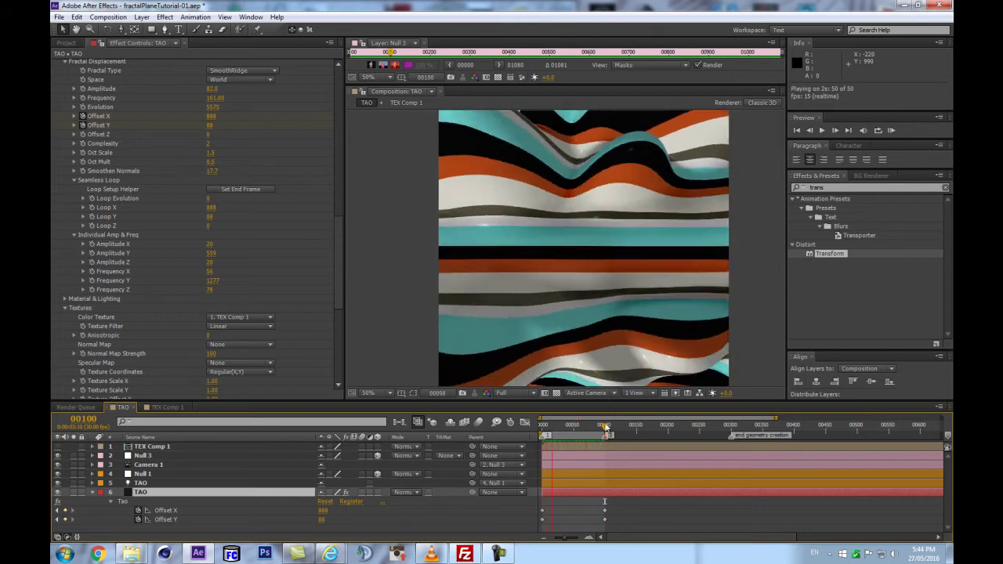
pyautogui.press('space')
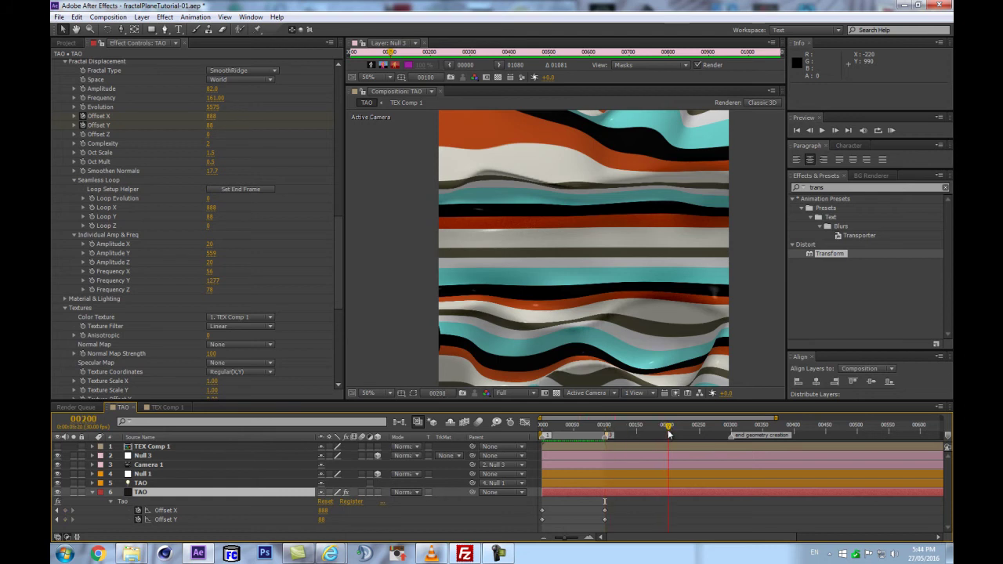
# Step: Move the TAO layer's Offset X and Offset Y end keyframes to frame 200 and preview the loop up to frame 199
pyautogui.moveTo(629, 507); pyautogui.dragTo(593, 523)
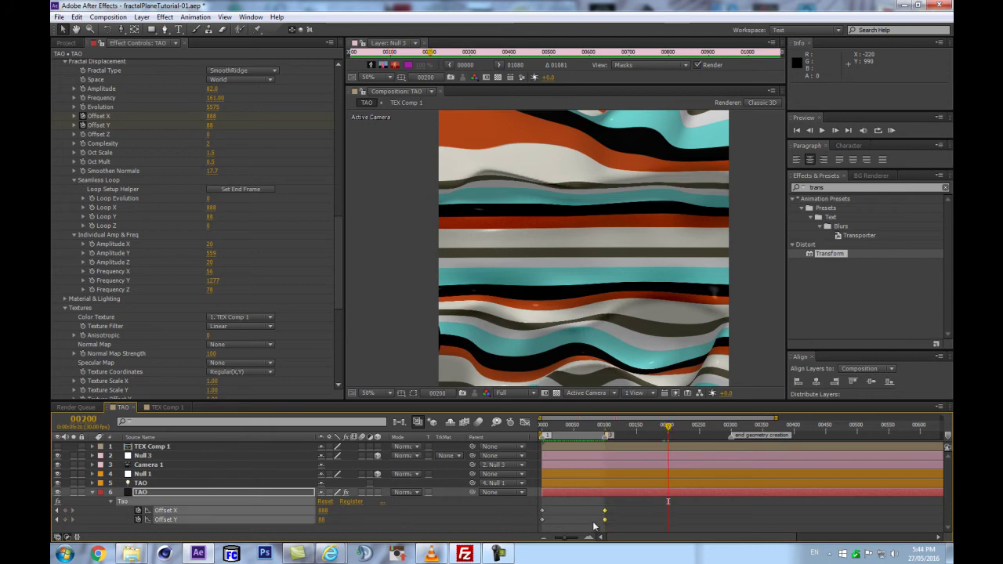
pyautogui.moveTo(647, 403); pyautogui.dragTo(647, 361)
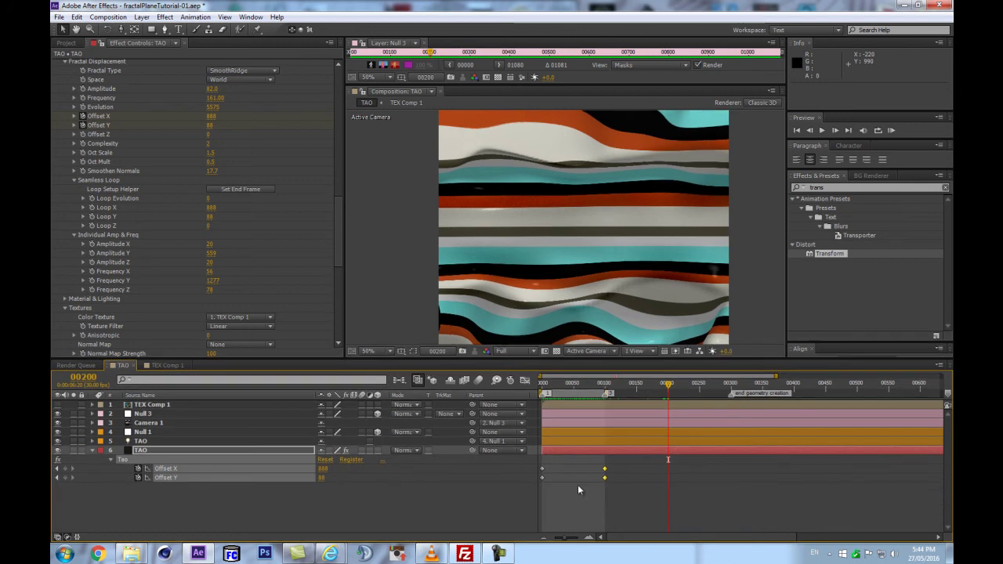
pyautogui.moveTo(549, 387); pyautogui.dragTo(610, 386)
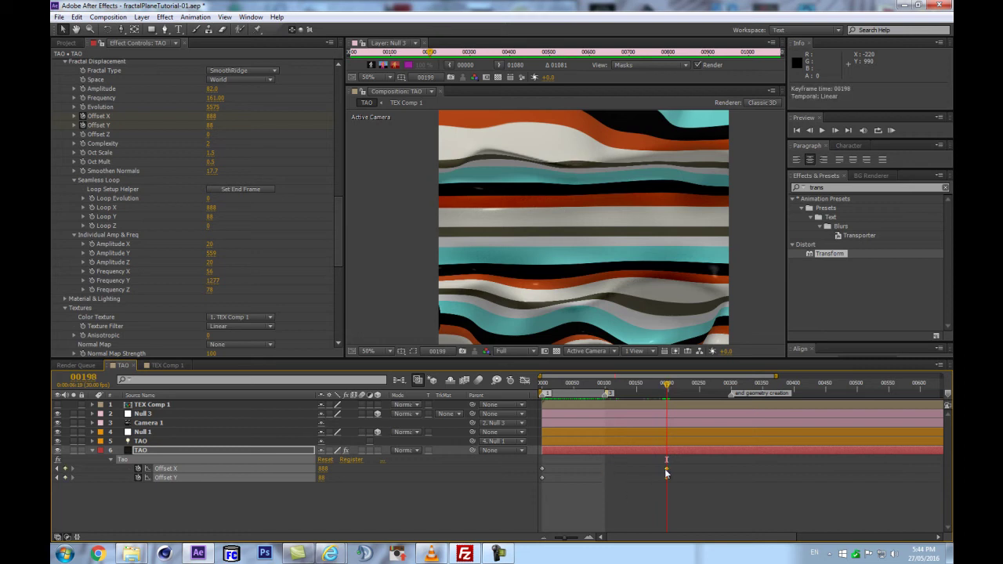
pyautogui.press('pagedown')
pyautogui.moveTo(667, 469); pyautogui.dragTo(669, 468)
pyautogui.press('pageup')
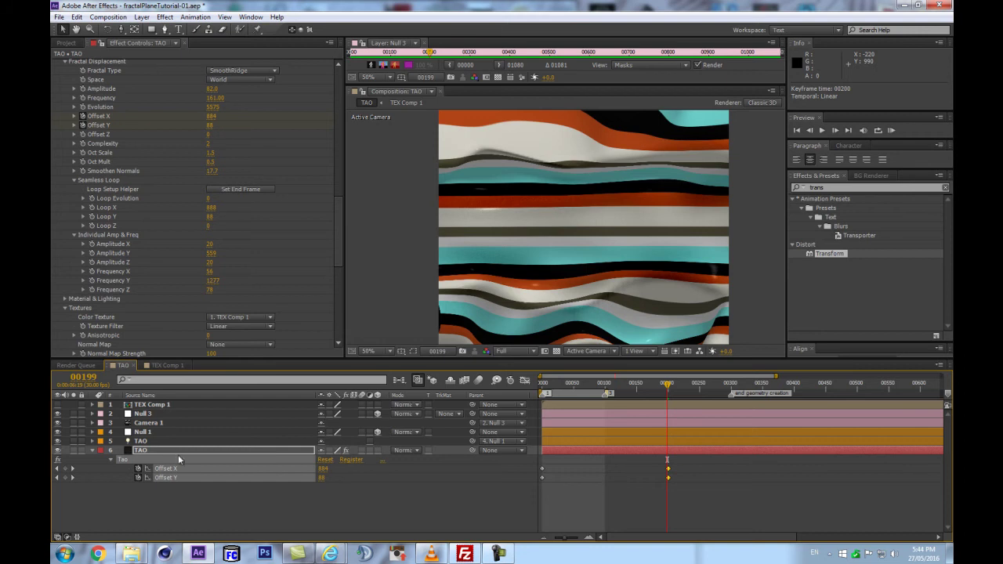
pyautogui.click(445, 507)
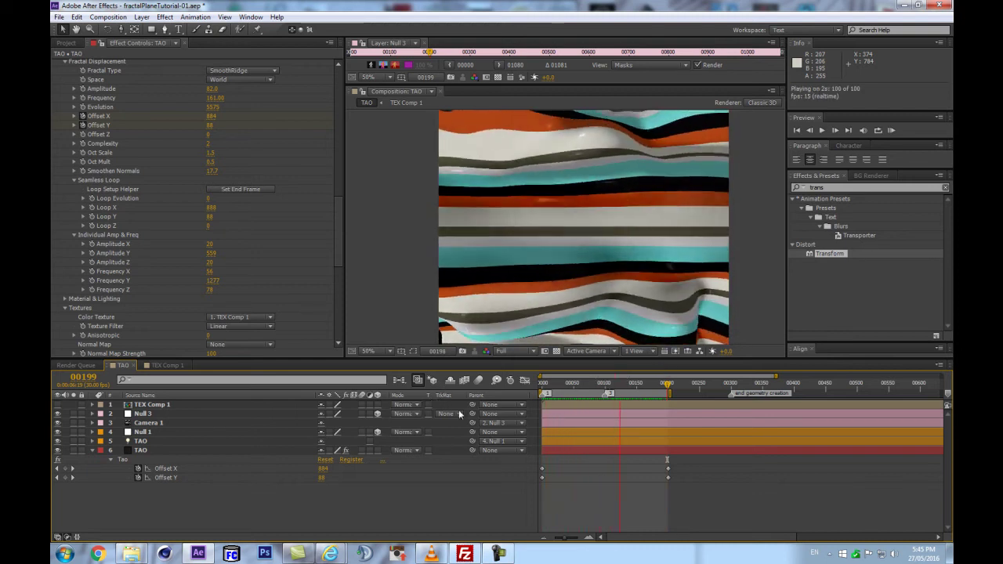
# Step: Open TEX Comp 1 and go to frame 200
pyautogui.doubleClick(152, 404)
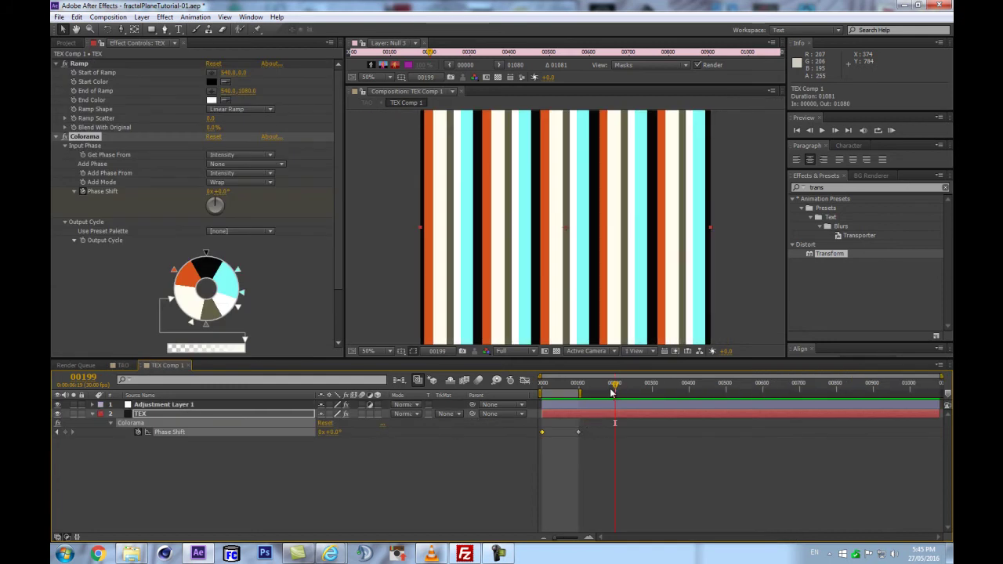
pyautogui.press('pagedown')
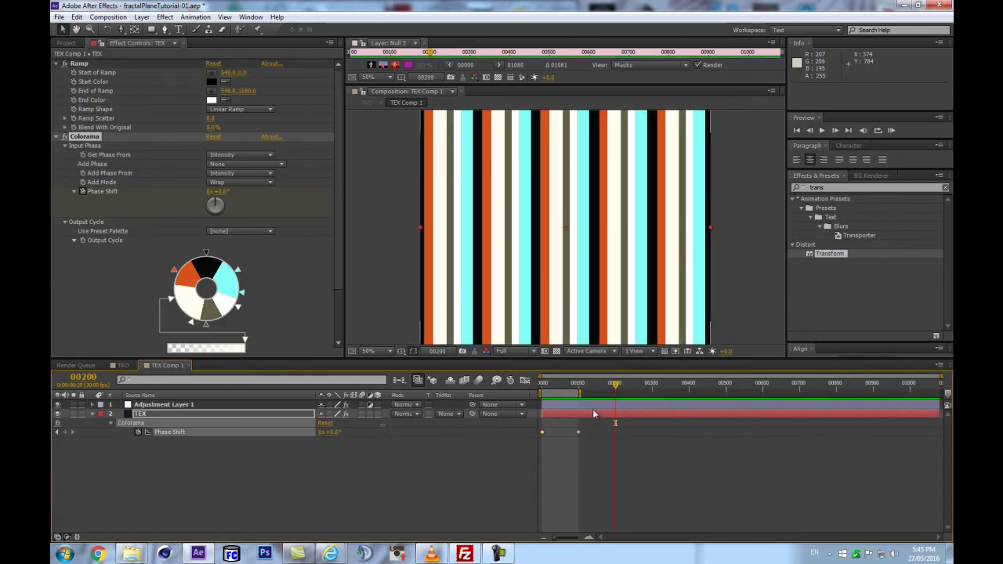
# Step: Try to move the TEX layer's Phase Shift end keyframe towards frame 200
pyautogui.moveTo(578, 433); pyautogui.dragTo(612, 433)
pyautogui.hotkey('ctrl', 'z')
pyautogui.click(600, 444)
pyautogui.click(472, 474)
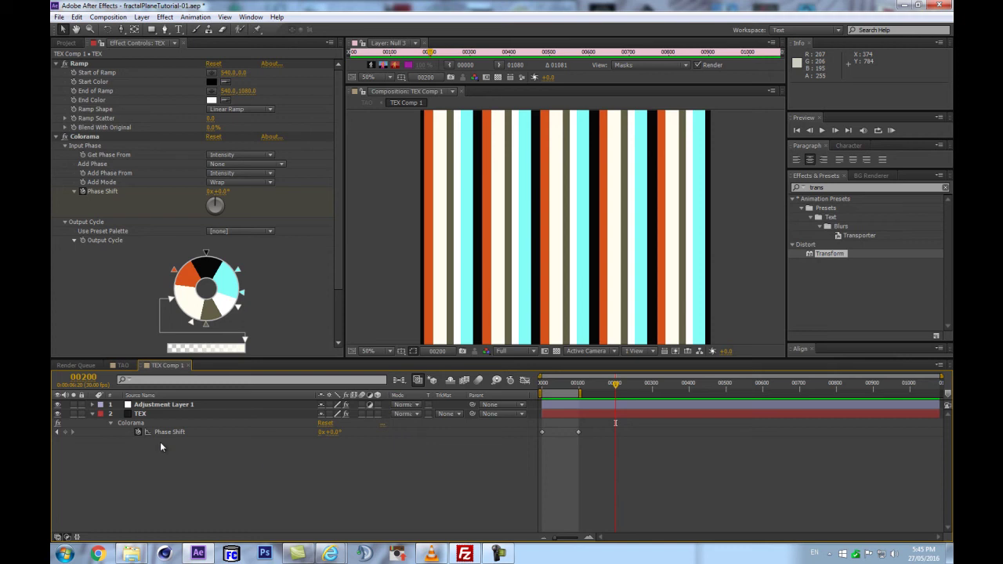
# Step: Try a loopOut cycle expression on the TEX layer's Phase Shift, check it around frames 100 and 200, and disable it
pyautogui.keyDown('alt'); pyautogui.click(138, 431); pyautogui.keyUp('alt')
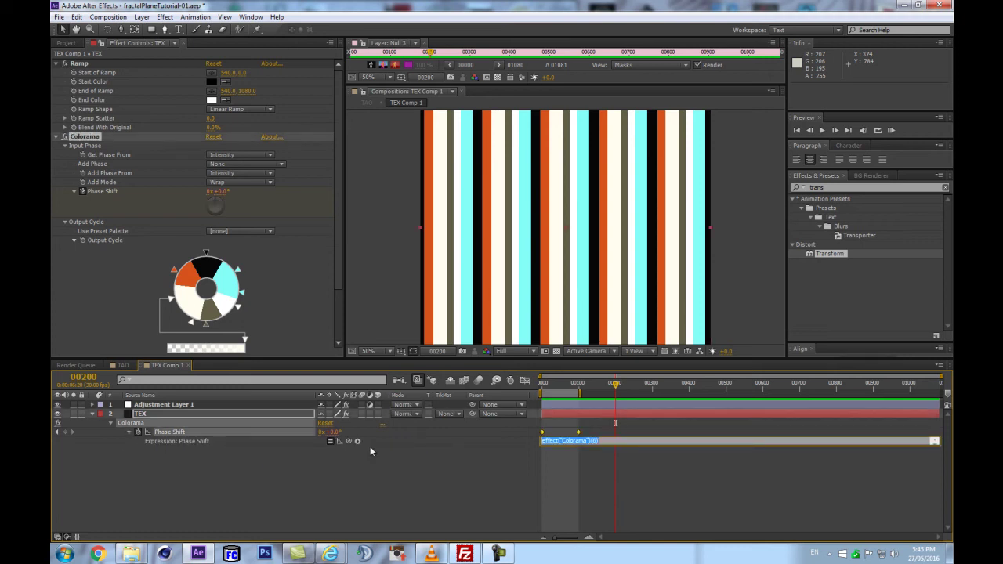
pyautogui.click(357, 441)
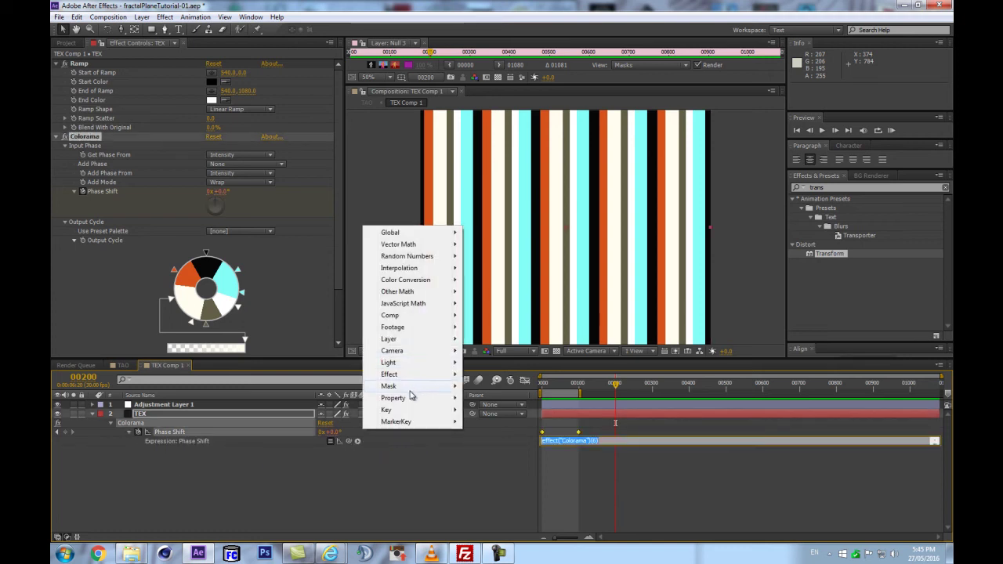
pyautogui.moveTo(424, 403)
pyautogui.click(543, 270)
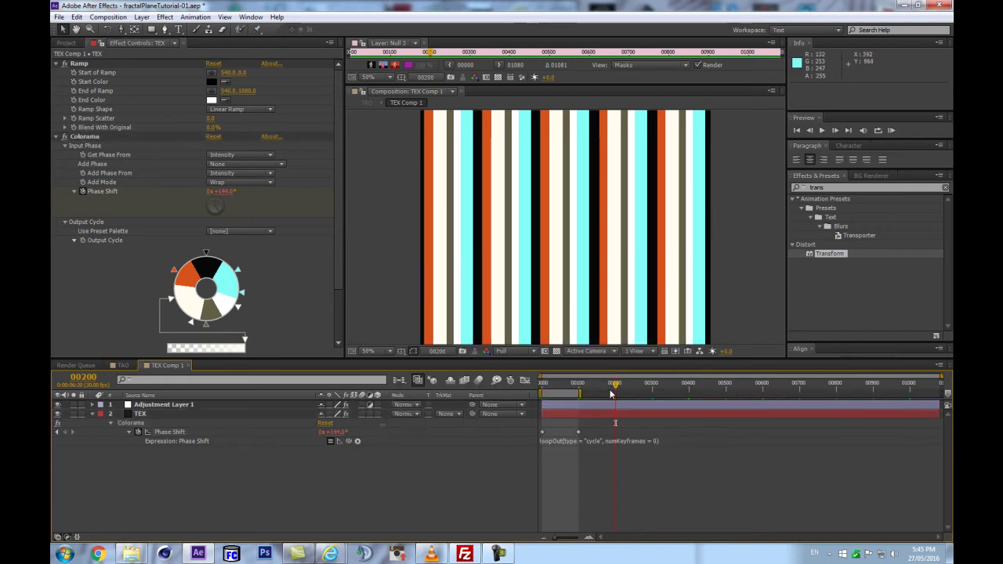
pyautogui.moveTo(546, 385); pyautogui.dragTo(579, 386)
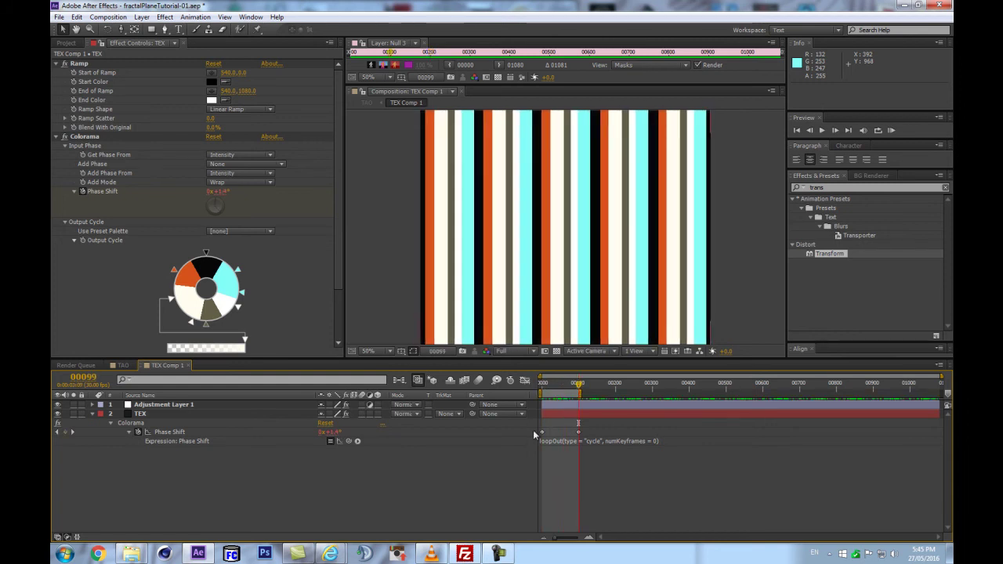
pyautogui.press('pagedown')
pyautogui.moveTo(577, 386); pyautogui.dragTo(615, 384)
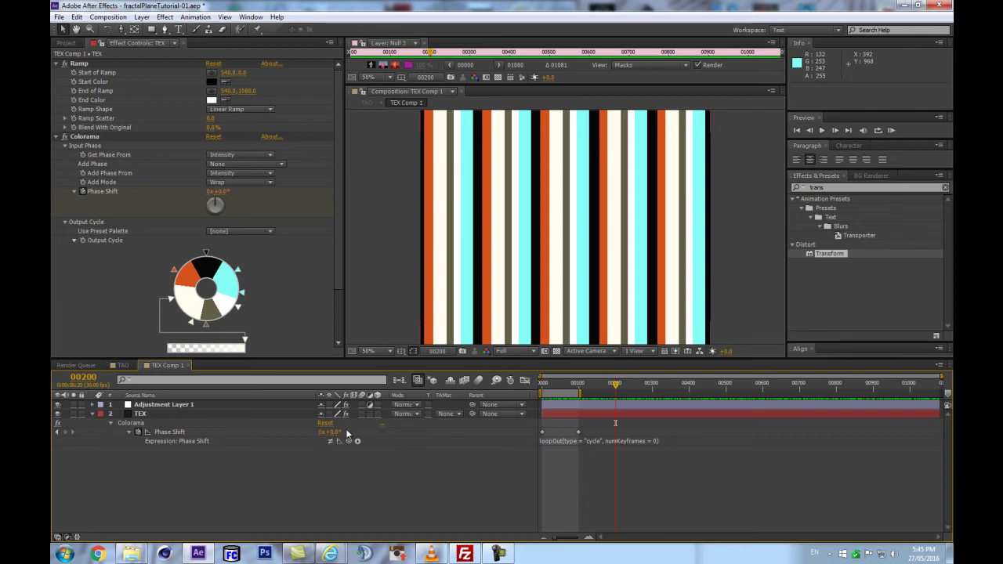
# Step: Move the TEX layer's Phase Shift end keyframe to frame 200 and preview the stripes in TEX Comp 1
pyautogui.moveTo(580, 430); pyautogui.dragTo(616, 433)
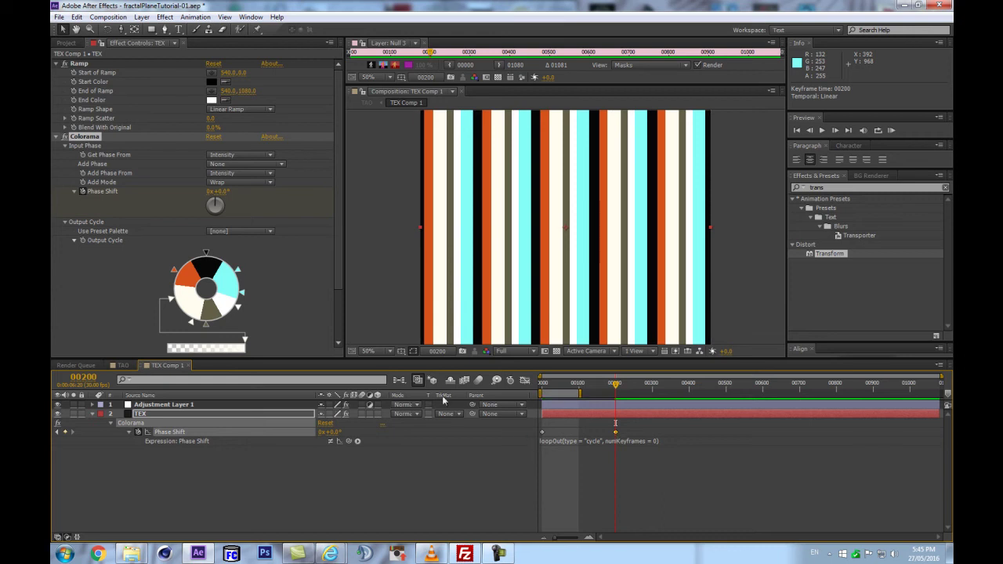
pyautogui.press('shift+KP_0')
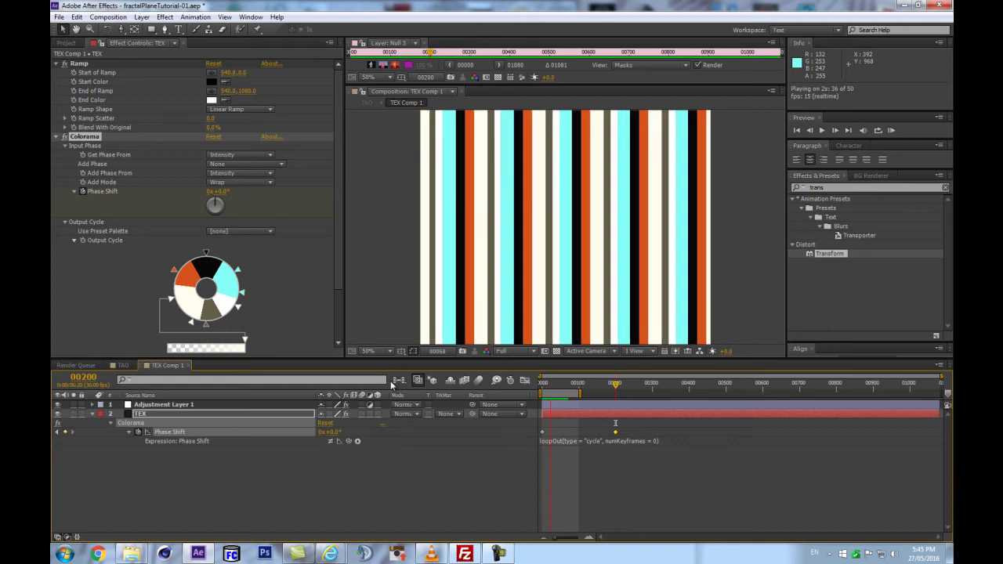
# Step: Return to the TAO composition and preview the slower stripe and wave movement over 200 frames
pyautogui.click(333, 378)
pyautogui.click(364, 495)
pyautogui.press('KP_0')
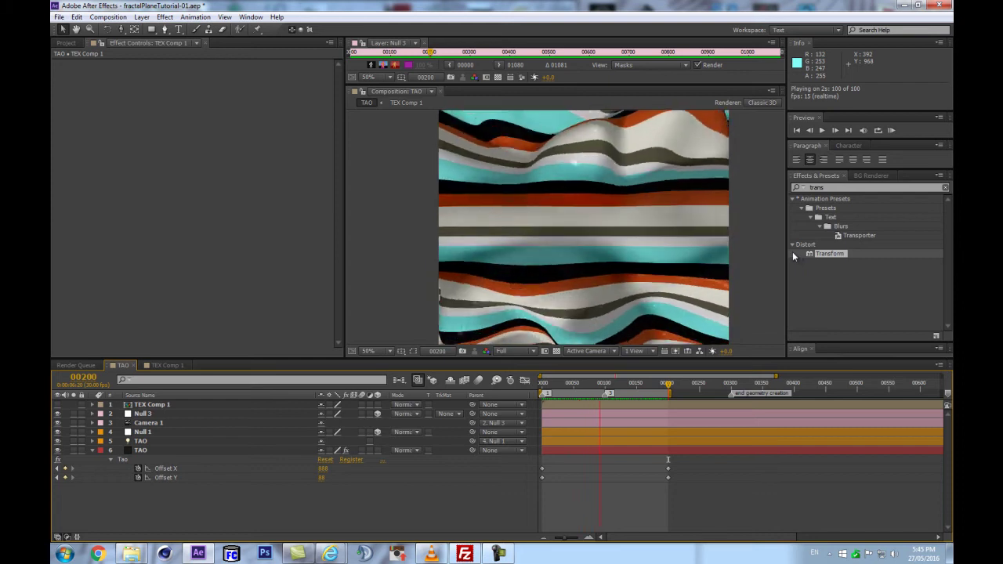
pyautogui.press('space')
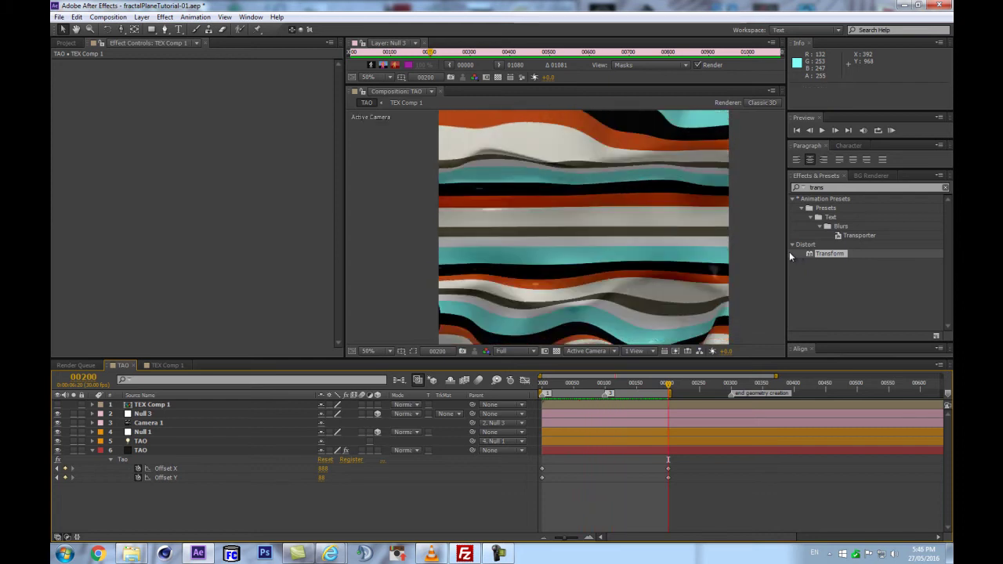
pyautogui.press('KP_0')
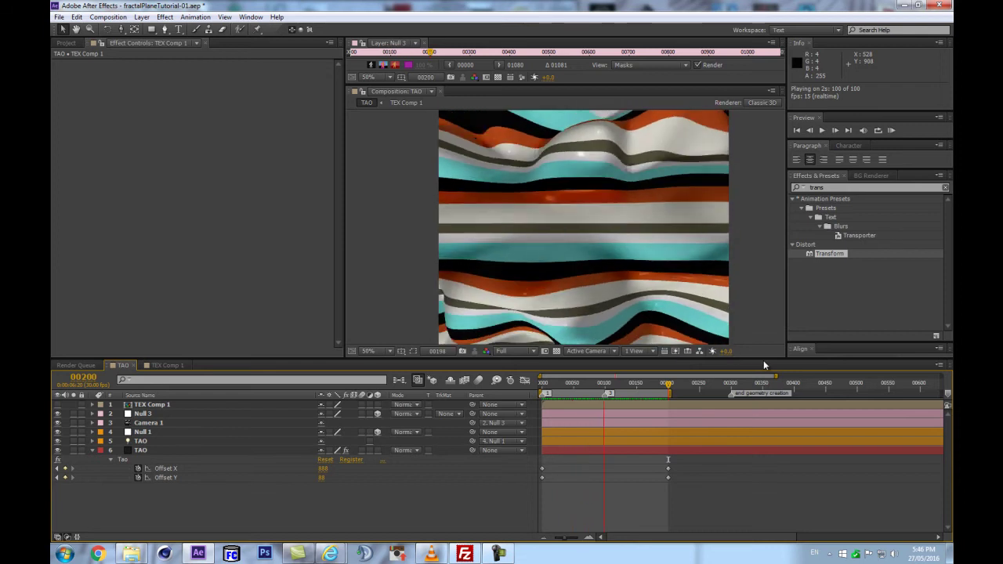
pyautogui.press('space')
# Step: Reveal the preview options and run a RAM preview of every frame of the TAO loop at 30 fps
pyautogui.moveTo(894, 139); pyautogui.dragTo(896, 207)
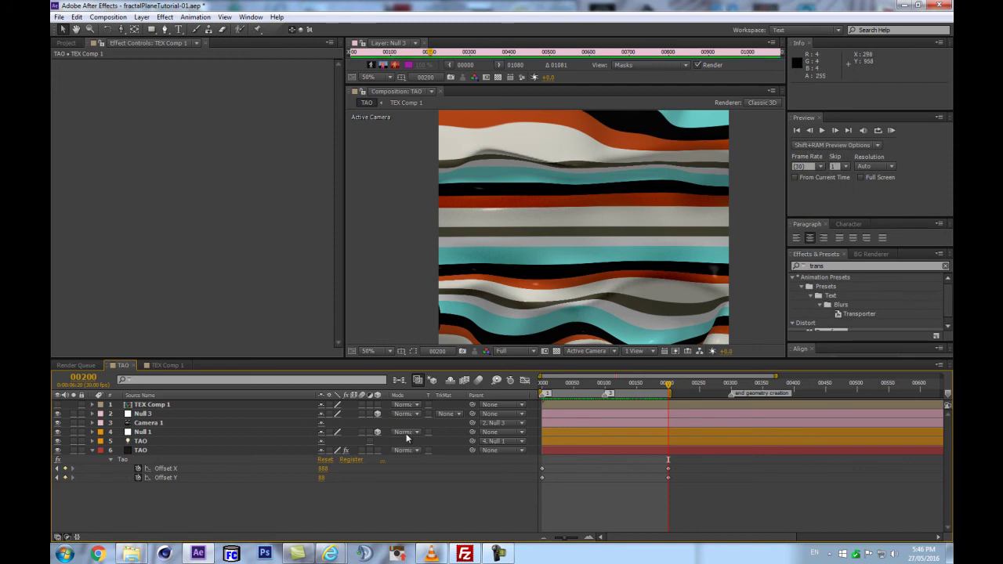
pyautogui.press('KP_0')
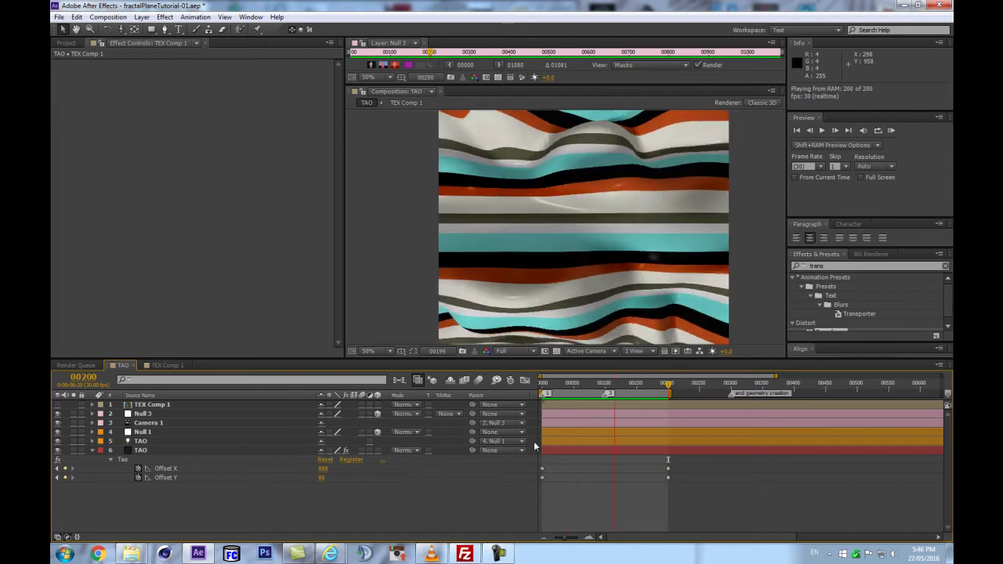
# Step: Stop the preview and give the TAO composition view more room by enlarging the viewer area and closing the Null 3 layer view
pyautogui.press('space')
pyautogui.moveTo(663, 359); pyautogui.dragTo(661, 397)
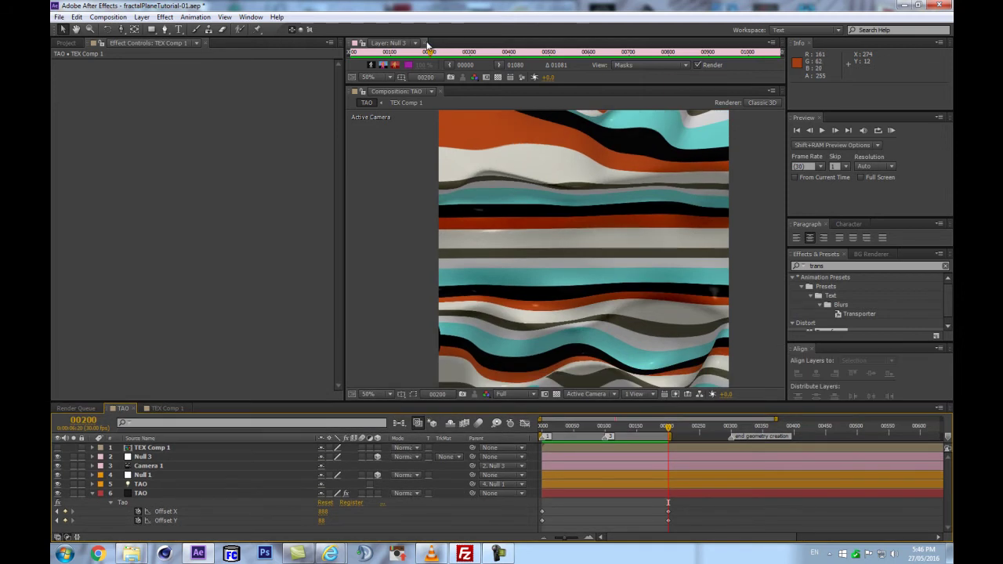
pyautogui.click(425, 44)
# Step: Select the TAO effect layer and collapse its open parameter groups below Path Generator, leaving only Visibility expanded among them
pyautogui.click(92, 494)
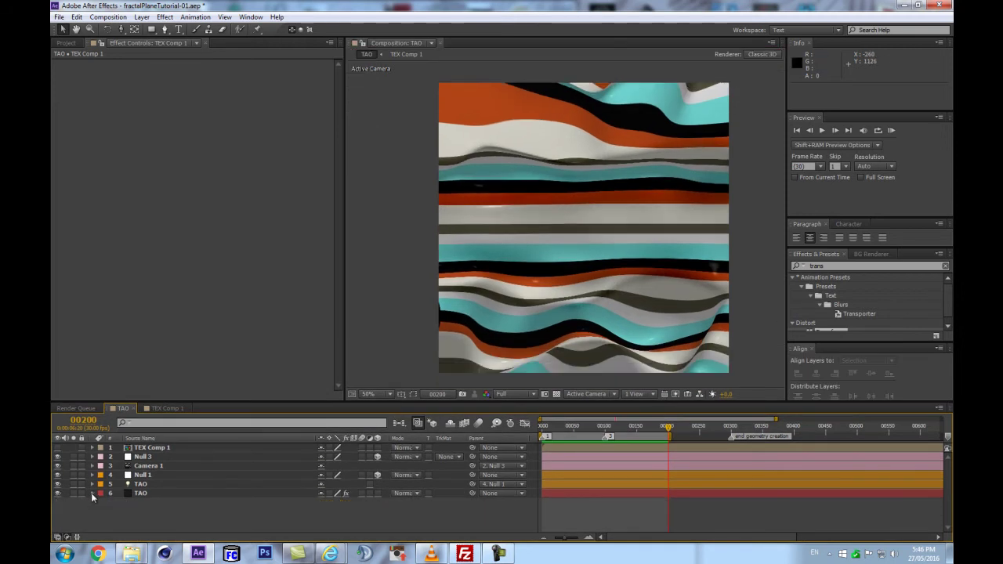
pyautogui.click(176, 484)
pyautogui.click(176, 493)
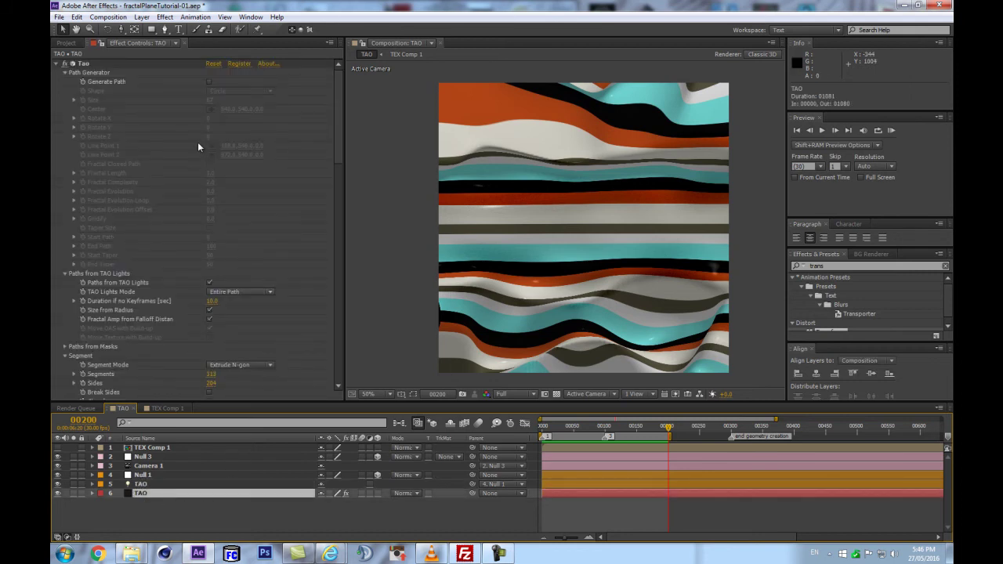
pyautogui.scroll(-3, 188, 207)
pyautogui.click(65, 259)
pyautogui.click(65, 286)
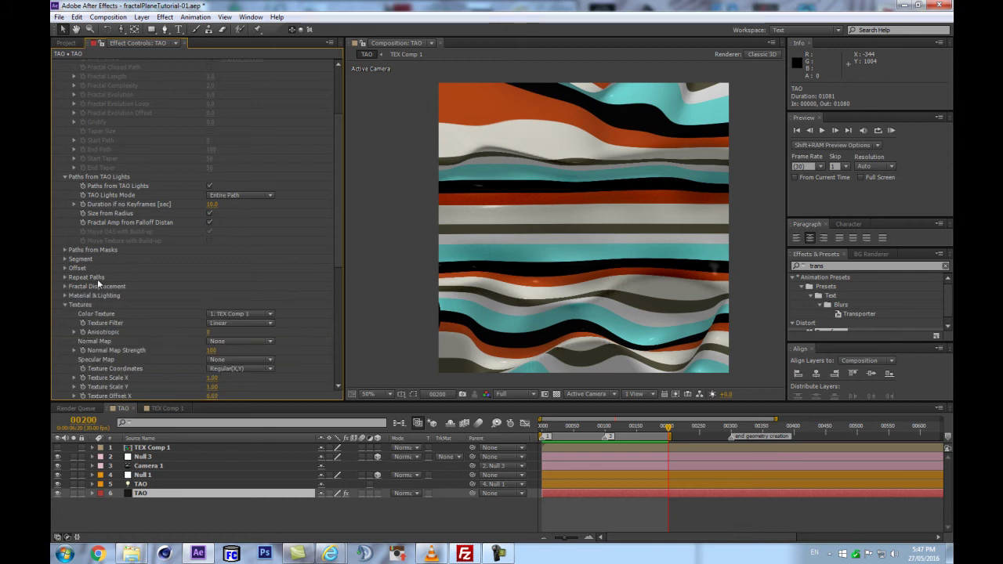
pyautogui.click(66, 304)
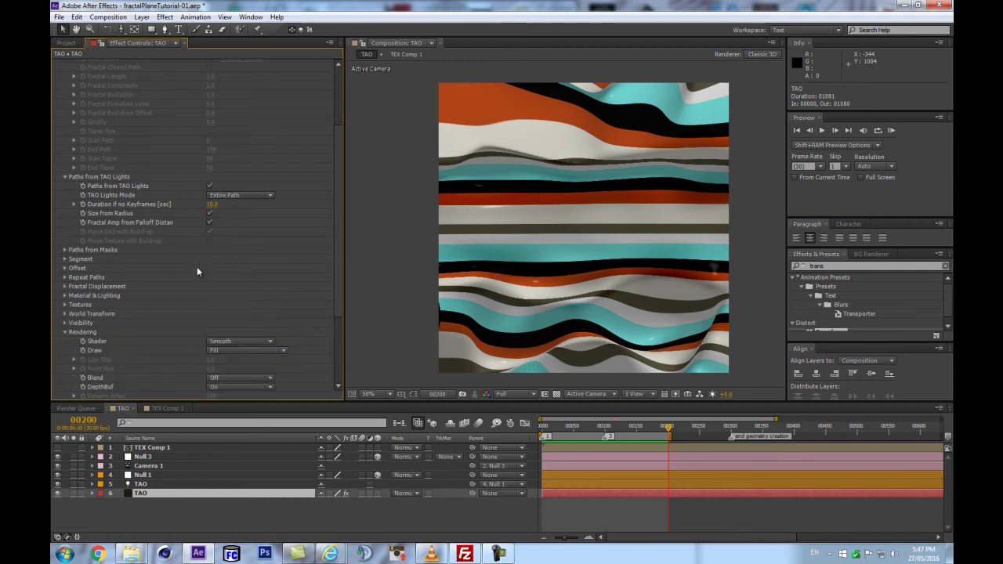
pyautogui.scroll(3, 197, 267)
pyautogui.click(66, 274)
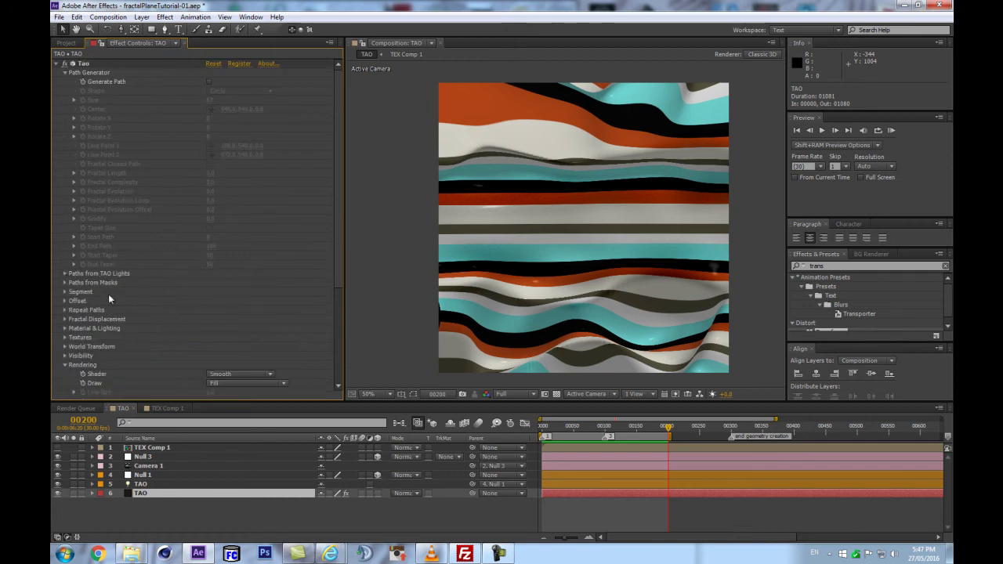
pyautogui.scroll(-4, 108, 293)
pyautogui.click(66, 222)
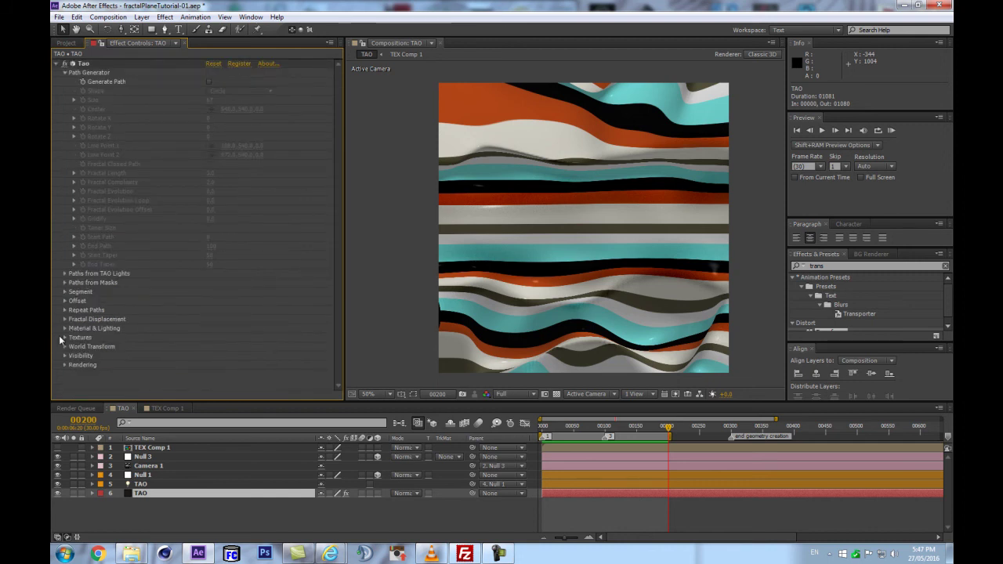
pyautogui.click(65, 356)
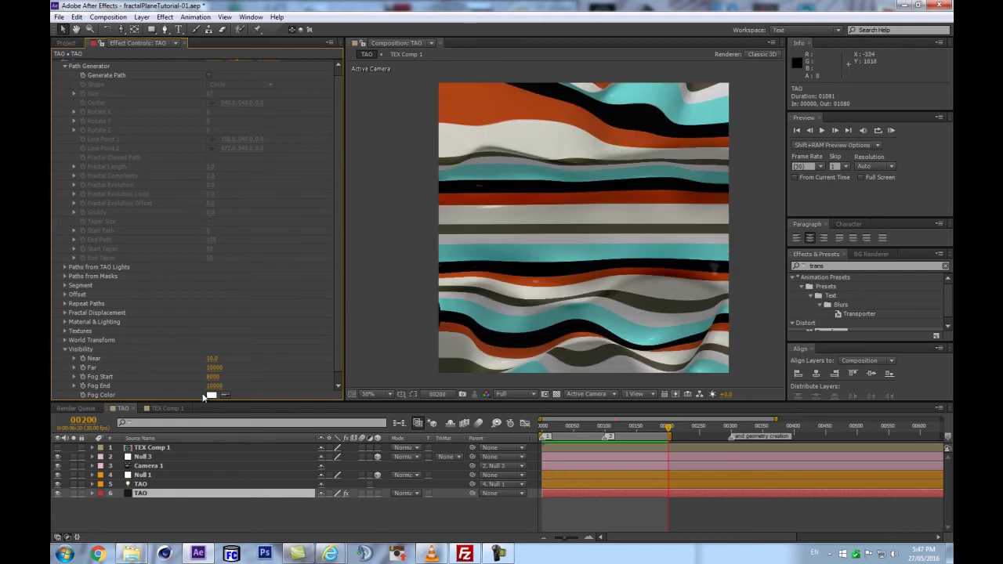
# Step: Move the playhead to frame 55 to judge the depth of the striped waves
pyautogui.press(',')
pyautogui.press('.')
pyautogui.moveTo(571, 427); pyautogui.dragTo(577, 427)
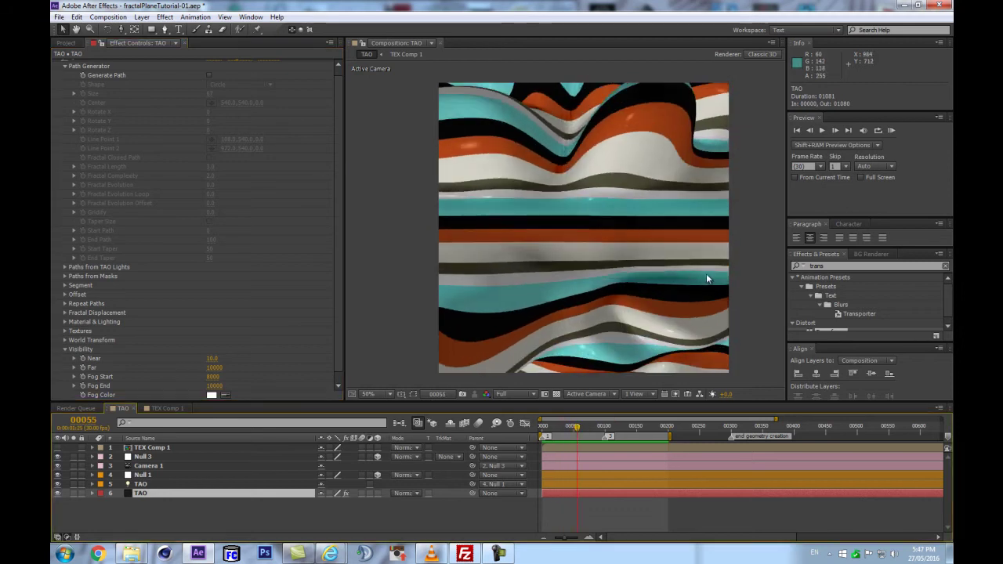
pyautogui.scroll(-1, 167, 362)
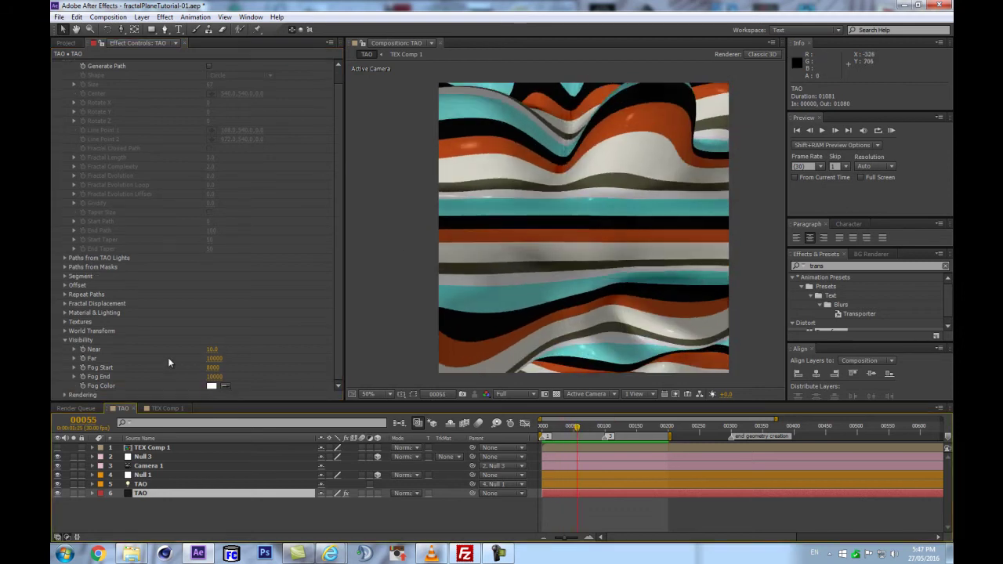
# Step: Try Dither 2 ambient occlusion with AO Intensity 35 in TAO's Rendering settings, and switch it back off
pyautogui.click(65, 395)
pyautogui.moveTo(211, 340)
pyautogui.mouseDown()
pyautogui.moveTo(233, 334)
pyautogui.moveTo(213, 331)
pyautogui.mouseUp()
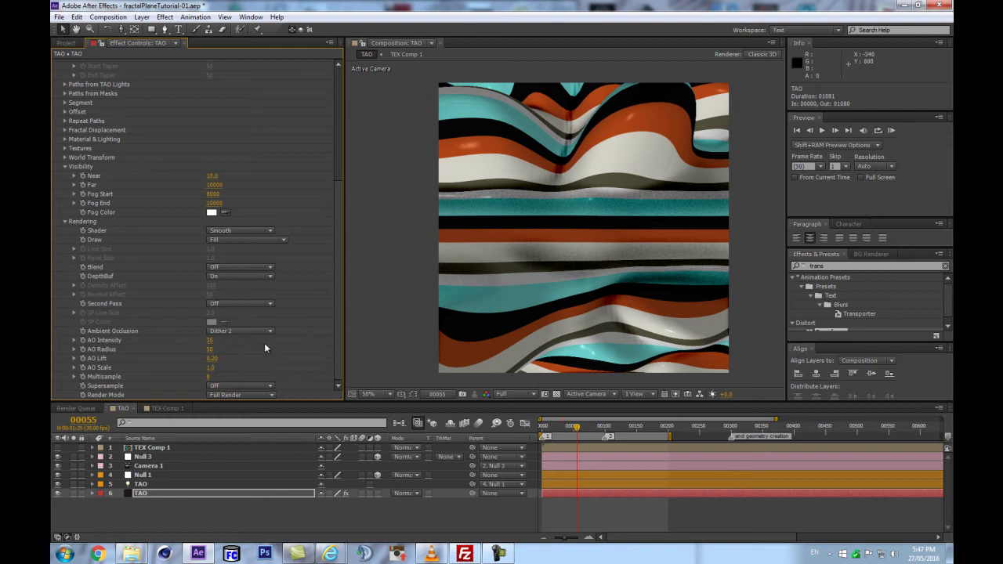
pyautogui.scroll(3, 601, 262)
pyautogui.scroll(-3, 619, 249)
pyautogui.hotkey('ctrl', 'z')
pyautogui.click(235, 331)
pyautogui.click(231, 340)
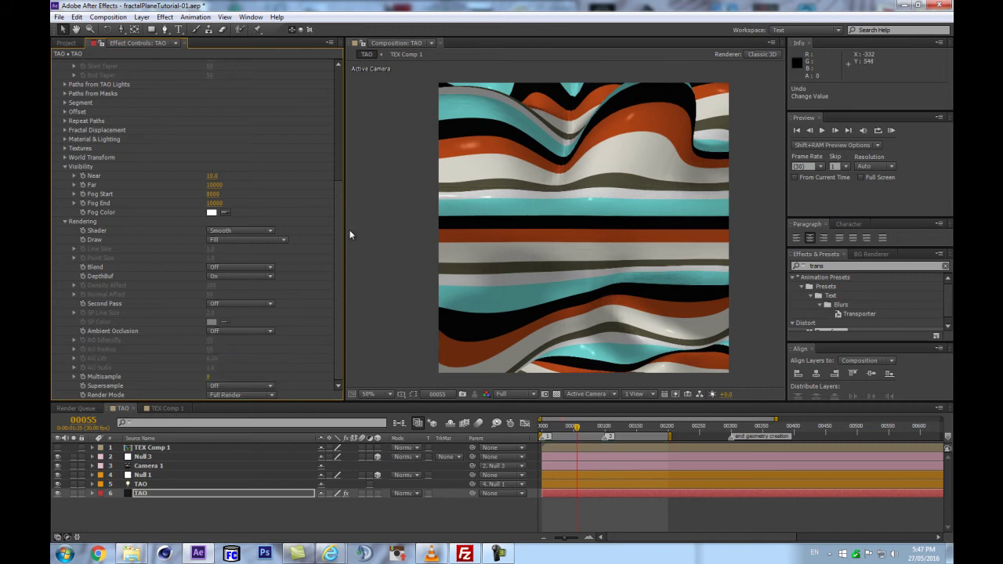
# Step: Set TAO's Fog Color to black (000000)
pyautogui.click(210, 211)
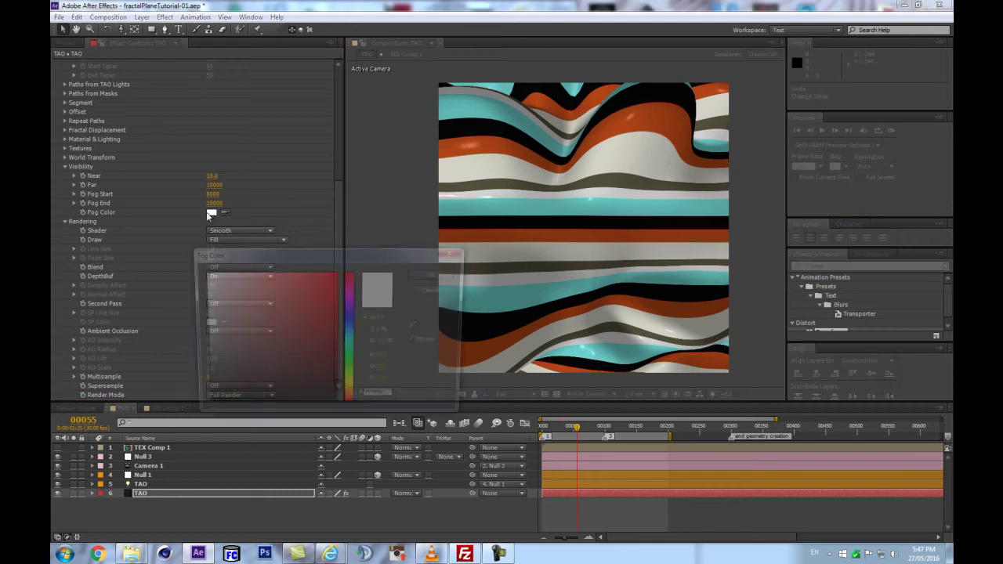
pyautogui.moveTo(290, 386); pyautogui.dragTo(123, 445)
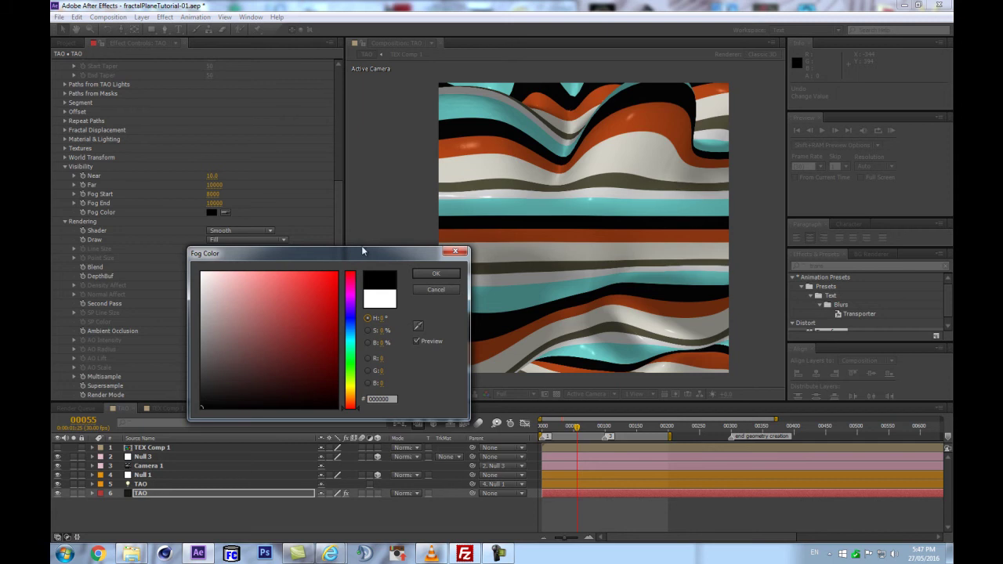
pyautogui.click(438, 274)
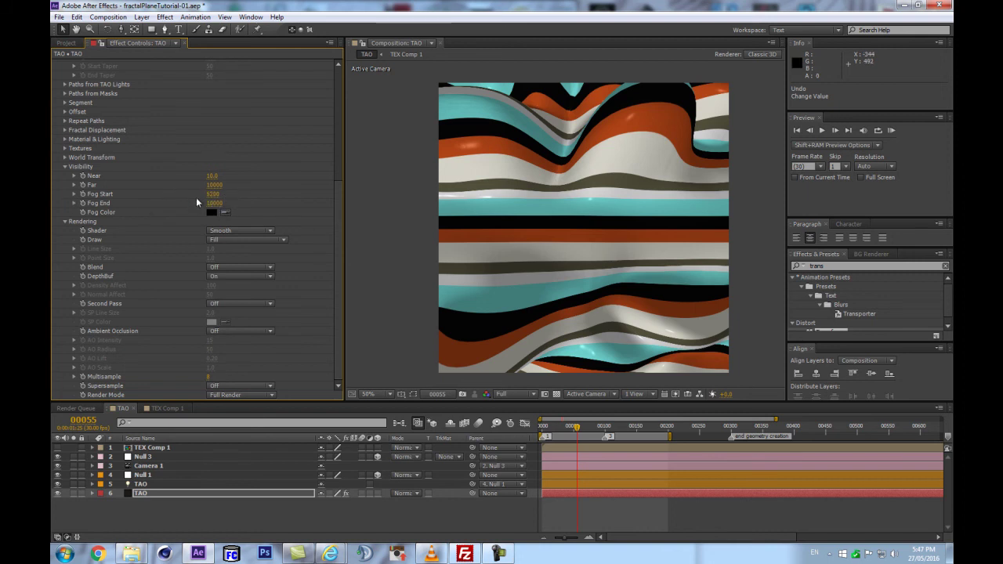
# Step: Reduce TAO's Far visibility distance to 2230
pyautogui.moveTo(214, 189); pyautogui.dragTo(96, 189)
pyautogui.moveTo(209, 188); pyautogui.dragTo(55, 187)
pyautogui.moveTo(205, 189); pyautogui.dragTo(100, 183)
pyautogui.moveTo(207, 186); pyautogui.dragTo(217, 187)
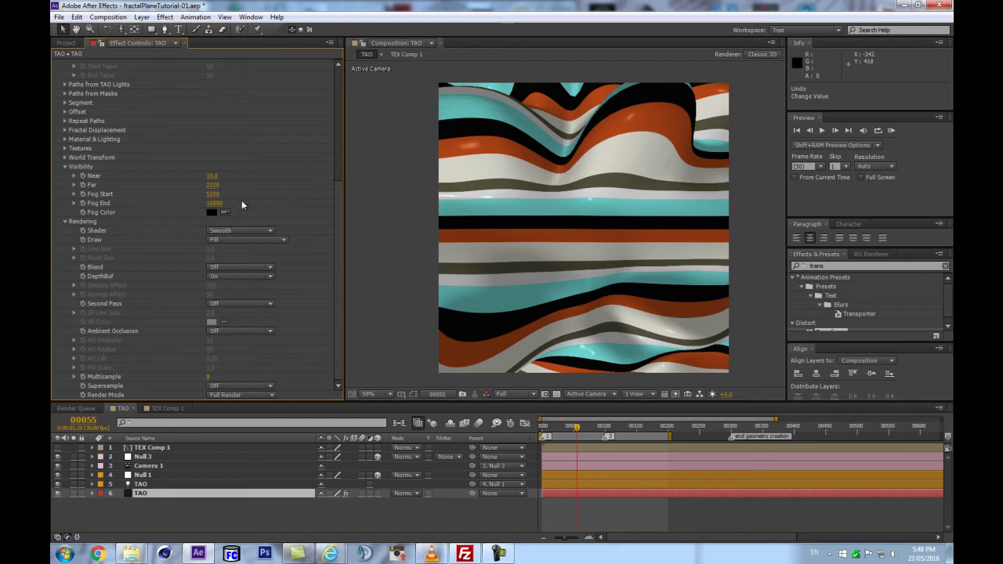
# Step: At frame 0, set Fog Start to 1550 and Fog End to 2680, and check the fog at frame 102
pyautogui.moveTo(575, 427); pyautogui.dragTo(511, 432)
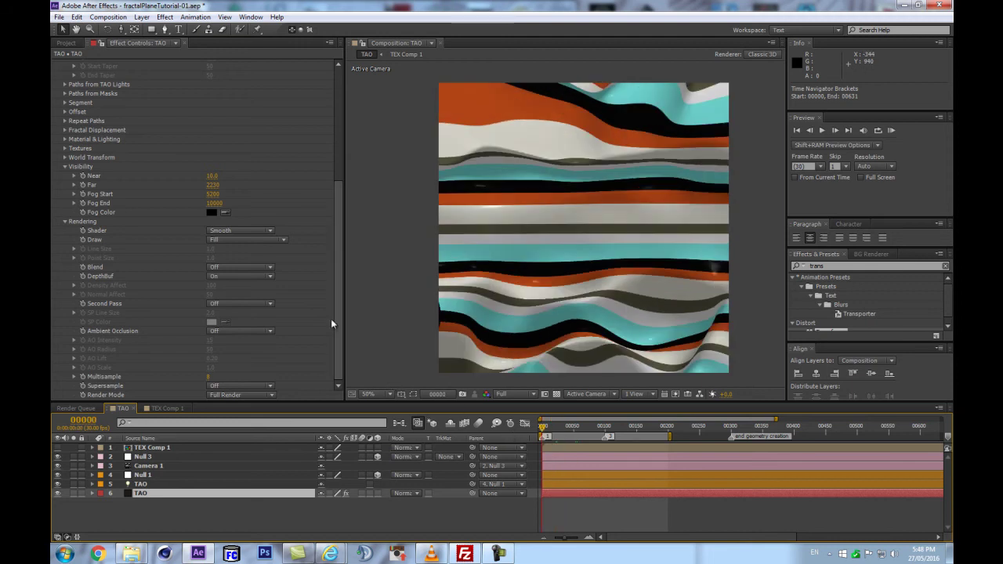
pyautogui.moveTo(211, 193); pyautogui.dragTo(57, 203)
pyautogui.moveTo(211, 195); pyautogui.dragTo(146, 198)
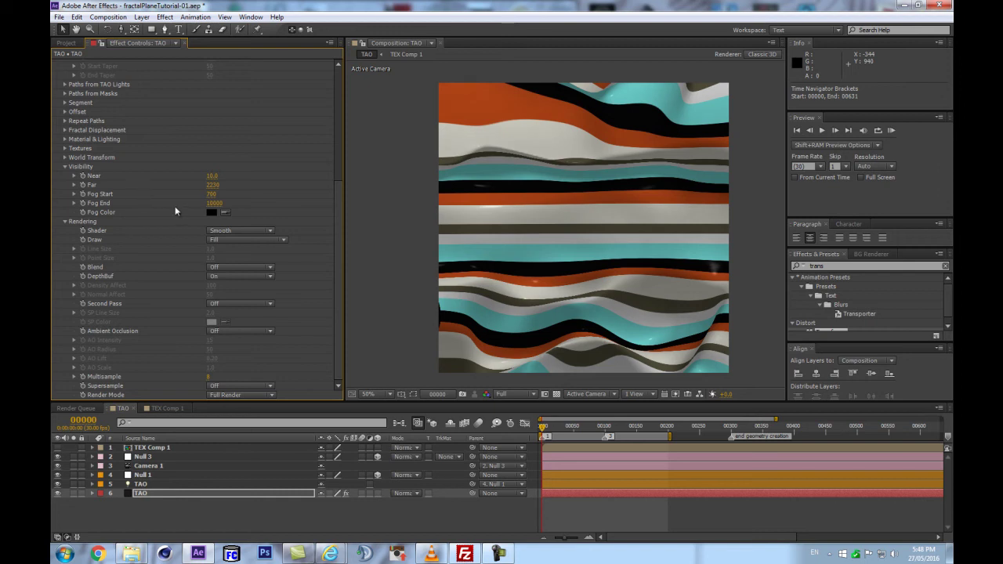
pyautogui.moveTo(221, 203); pyautogui.dragTo(93, 203)
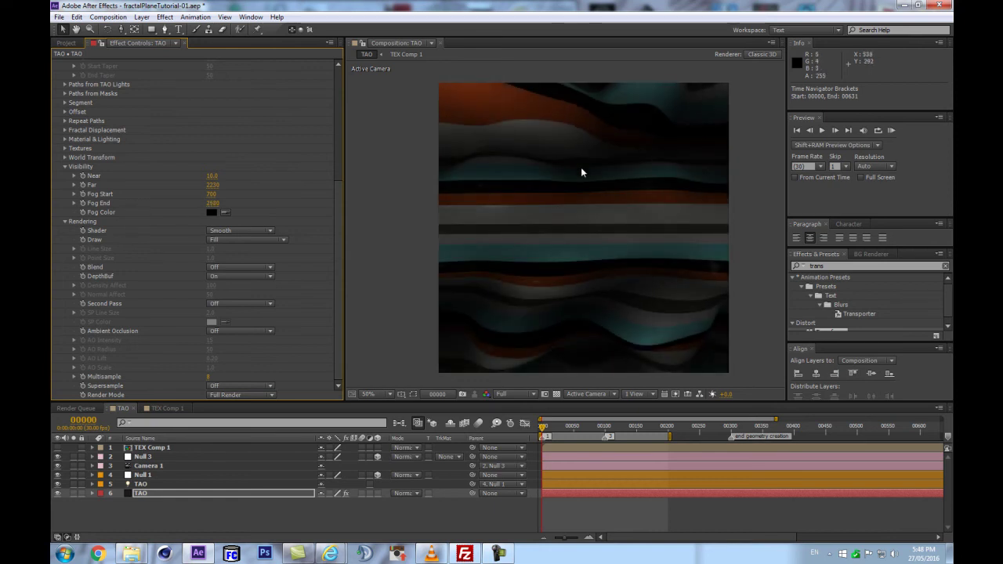
pyautogui.moveTo(212, 194); pyautogui.dragTo(252, 189)
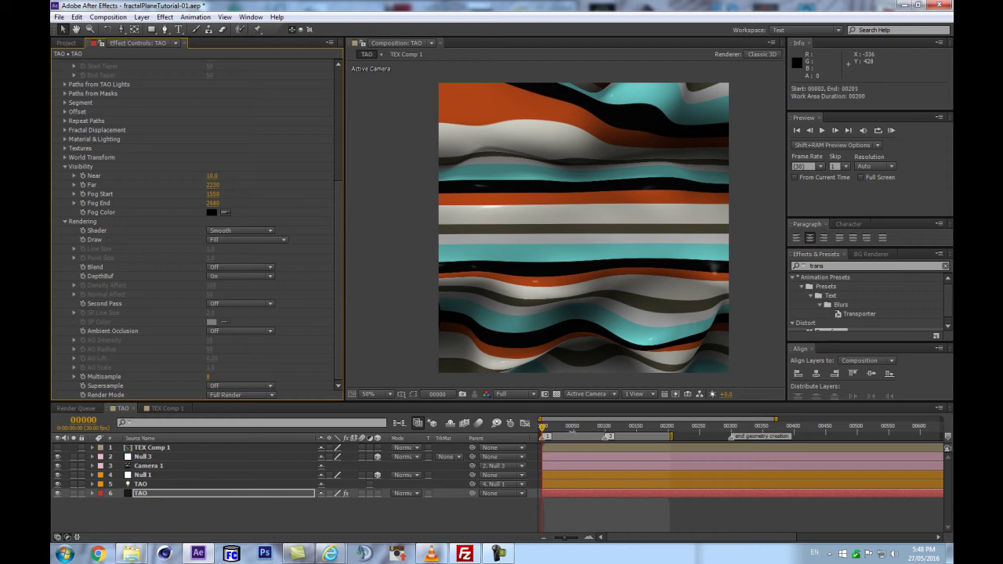
pyautogui.moveTo(563, 427); pyautogui.dragTo(606, 432)
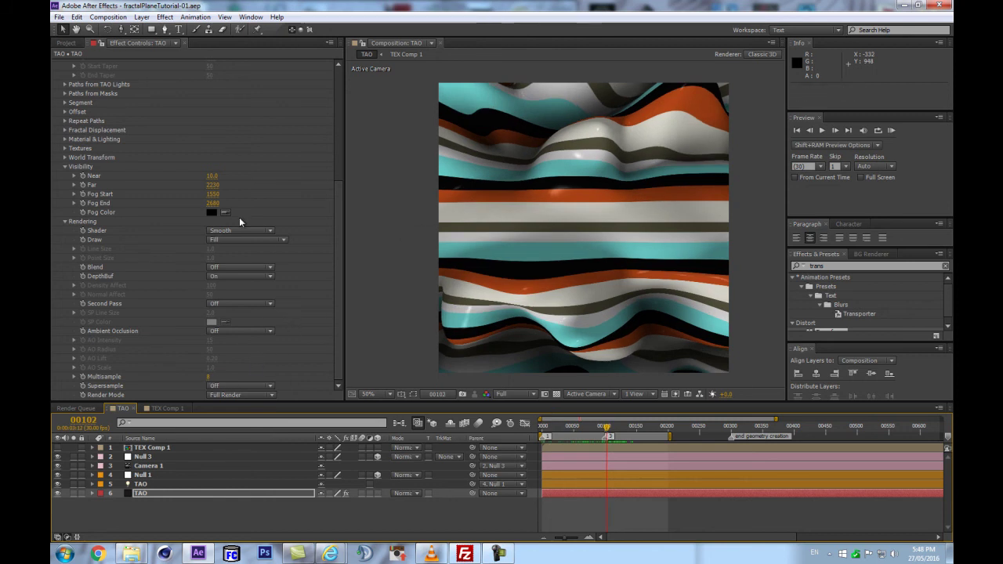
# Step: Set TAO's Ambient Occlusion to Dither 2 with AO Intensity 11 and AO Radius 80
pyautogui.click(252, 332)
pyautogui.click(247, 354)
pyautogui.click(257, 333)
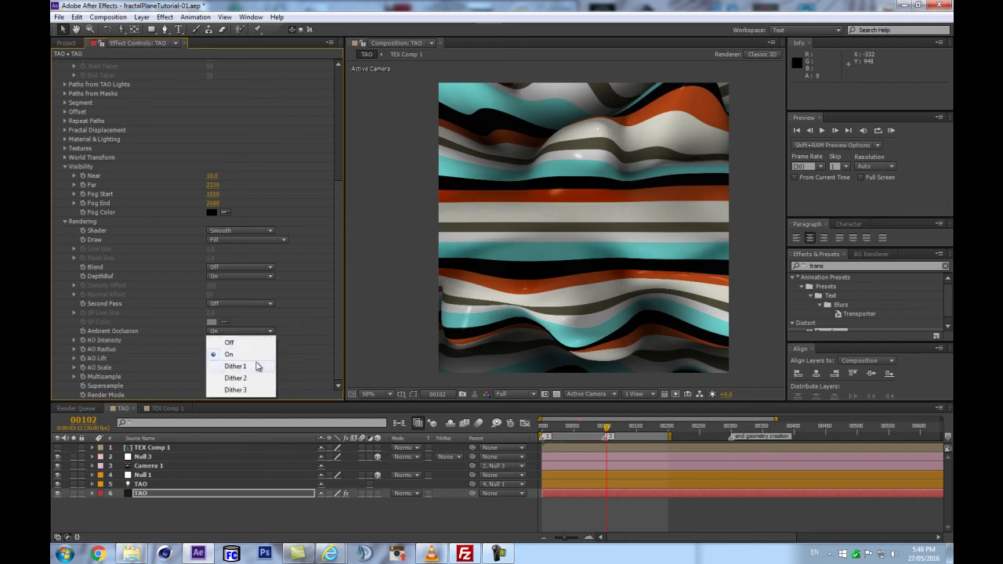
pyautogui.click(236, 377)
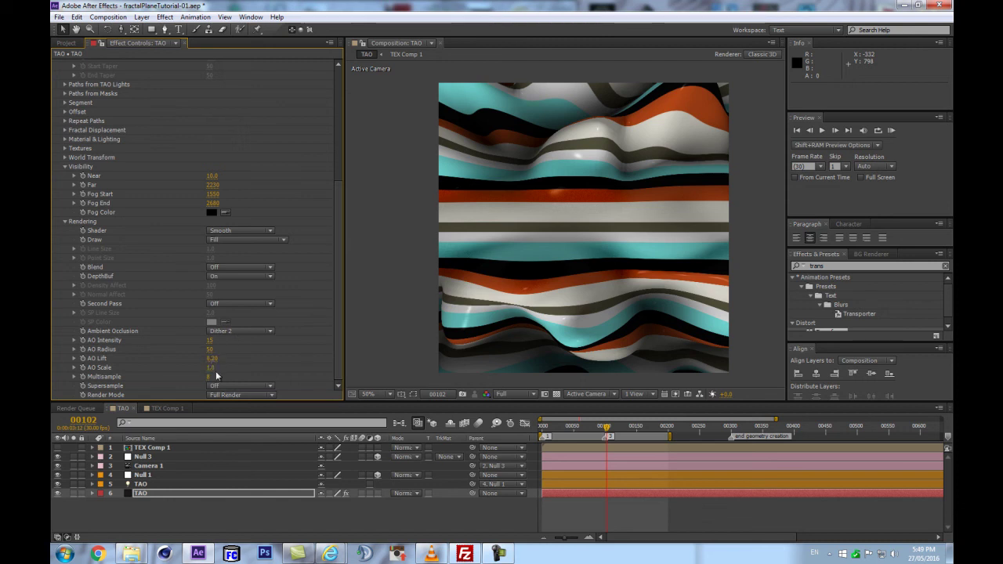
pyautogui.moveTo(210, 347); pyautogui.dragTo(226, 342)
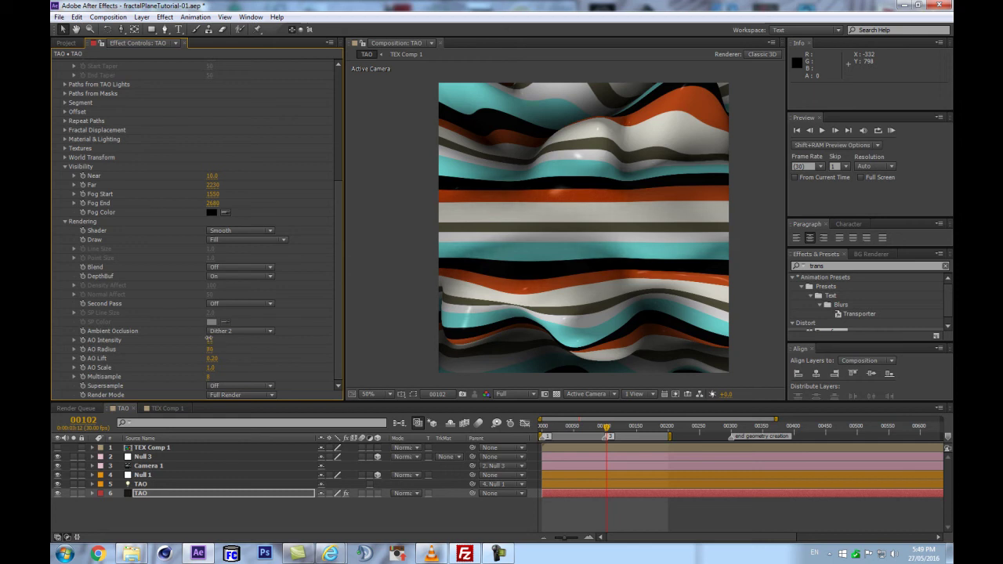
# Step: Compare the plane with ambient occlusion off, restore Dither 2, and check the shading at frame 63
pyautogui.click(237, 331)
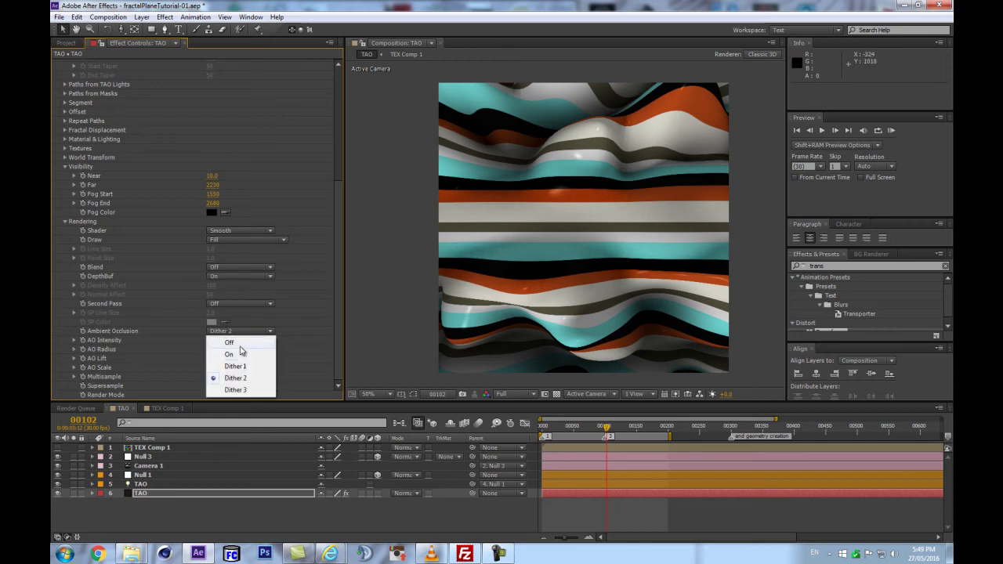
pyautogui.click(238, 343)
pyautogui.hotkey('ctrl', 'z')
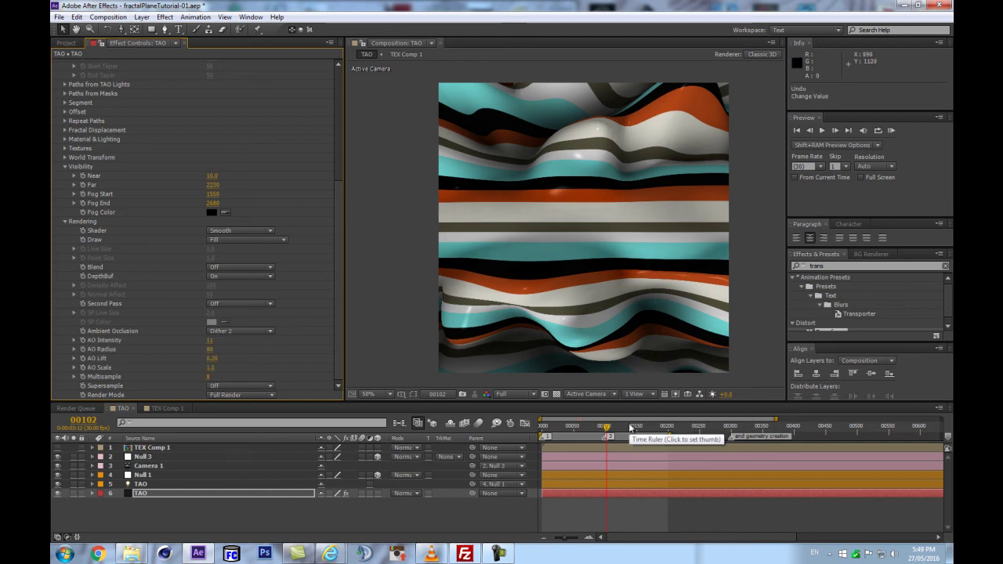
pyautogui.click(596, 429)
pyautogui.moveTo(596, 429)
pyautogui.mouseDown()
pyautogui.moveTo(627, 429)
pyautogui.moveTo(583, 430)
pyautogui.mouseUp()
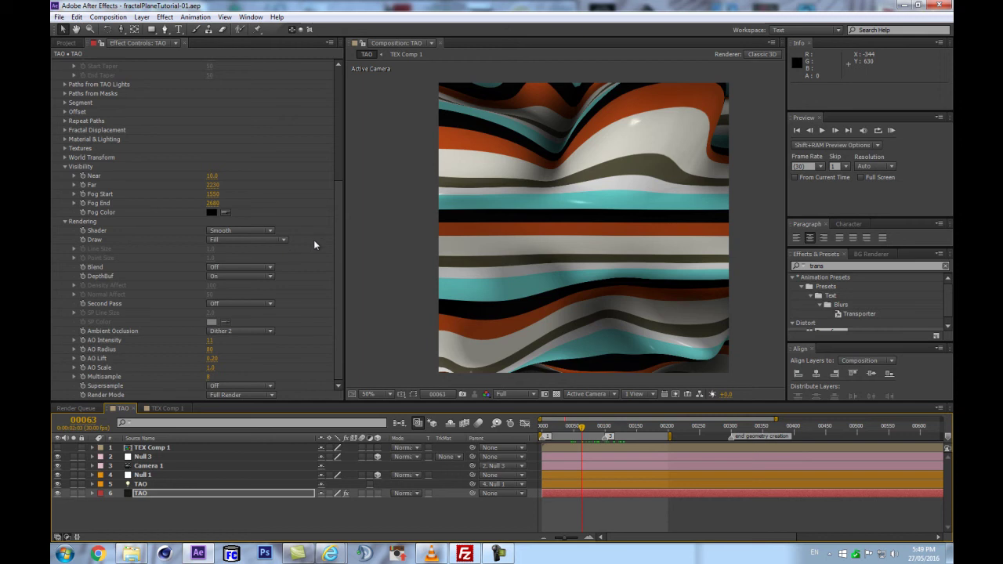
# Step: Set the Built-in Environment of TAO's Image Based Lighting to Graffiti Ruin
pyautogui.scroll(3, 109, 216)
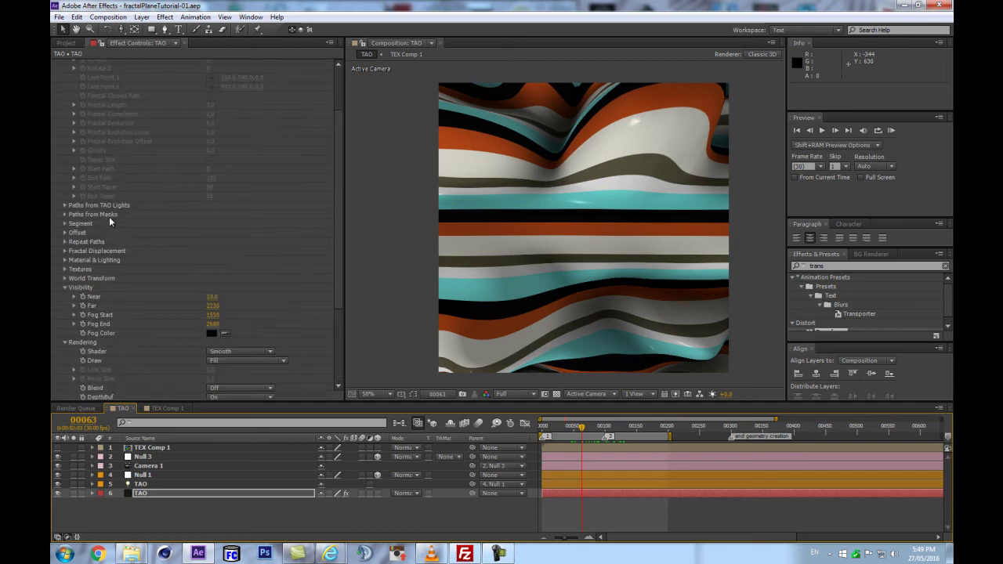
pyautogui.click(63, 258)
pyautogui.scroll(-3, 141, 334)
pyautogui.click(74, 298)
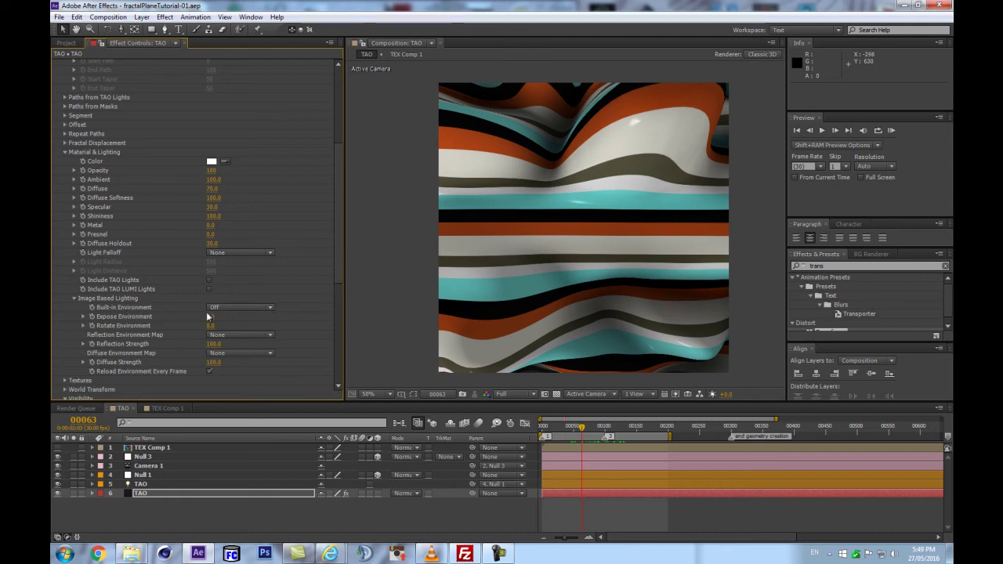
pyautogui.click(242, 308)
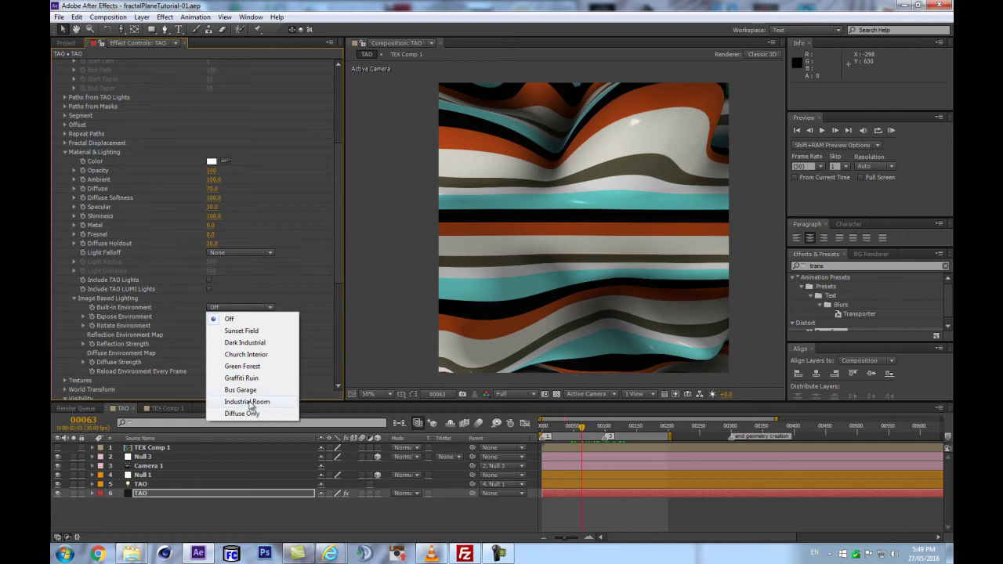
pyautogui.click(242, 378)
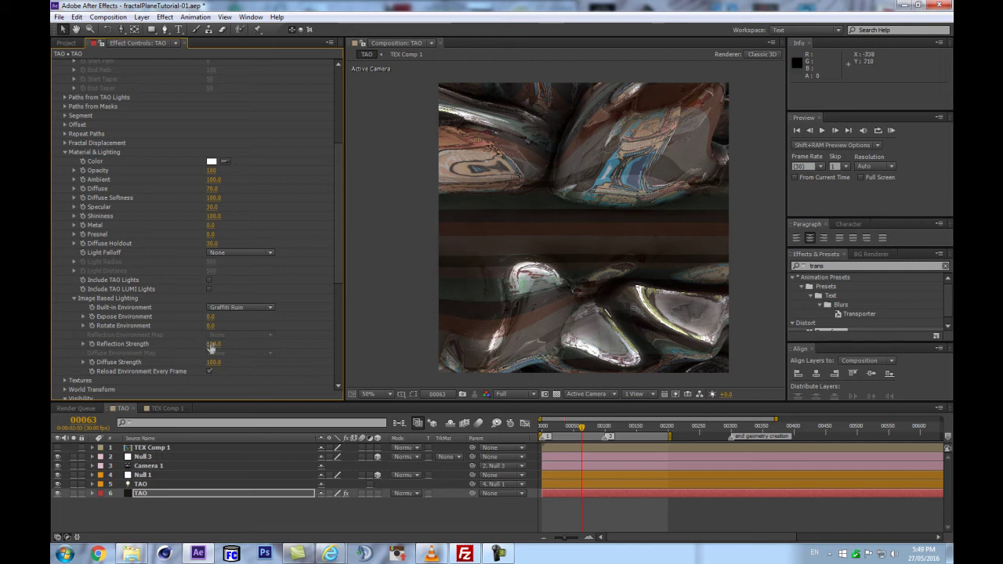
# Step: Balance the image-based lighting by setting Diffuse Strength to 456 and Reflection Strength to 43
pyautogui.moveTo(214, 345); pyautogui.dragTo(140, 344)
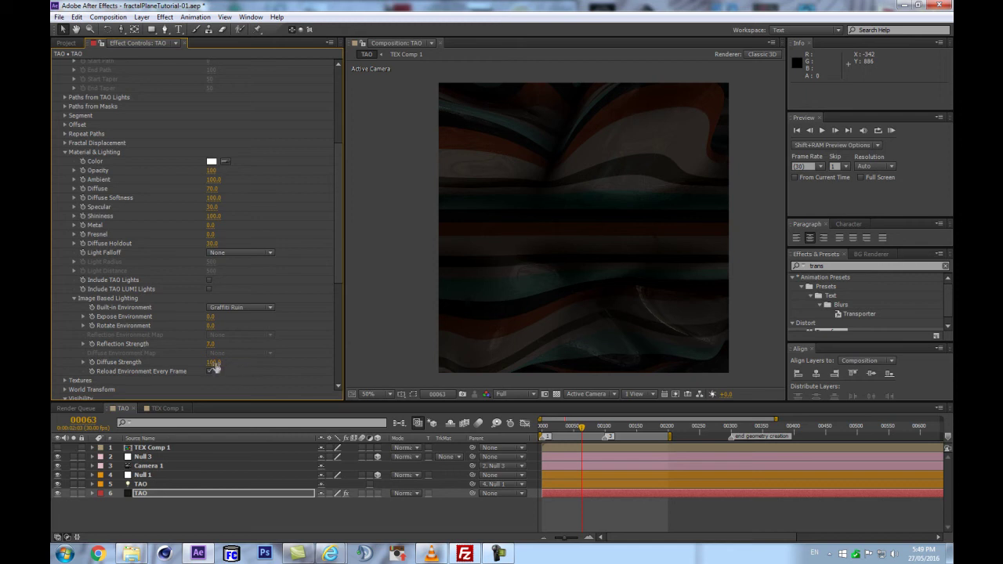
pyautogui.moveTo(214, 363); pyautogui.dragTo(365, 339)
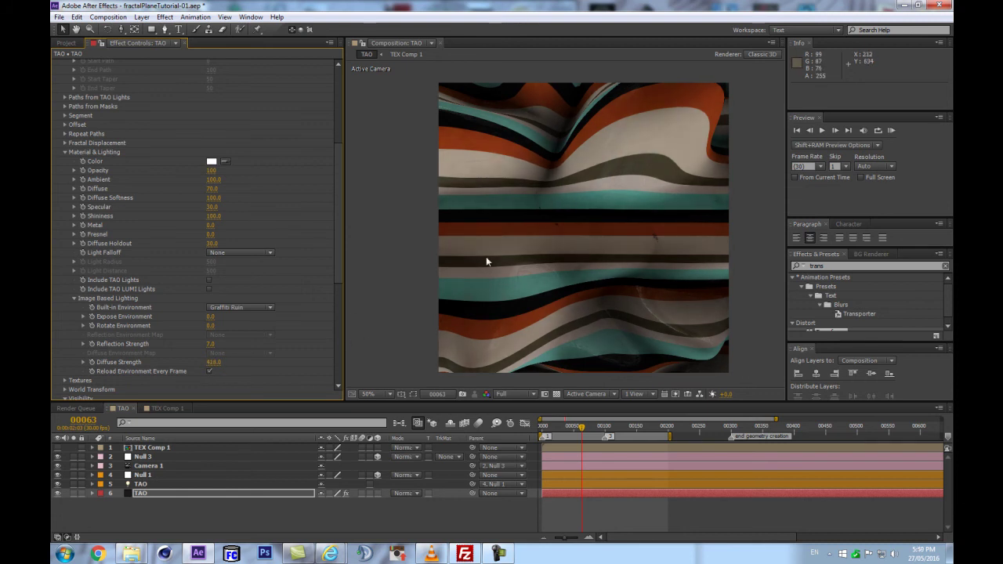
pyautogui.moveTo(213, 362); pyautogui.dragTo(228, 362)
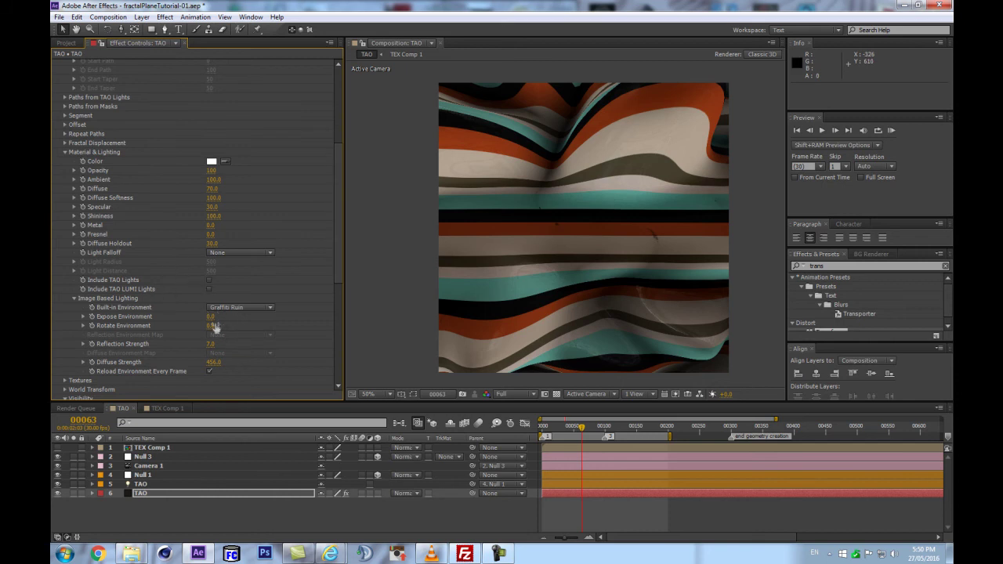
pyautogui.moveTo(211, 344)
pyautogui.mouseDown()
pyautogui.moveTo(231, 338)
pyautogui.moveTo(201, 335)
pyautogui.moveTo(218, 332)
pyautogui.mouseUp()
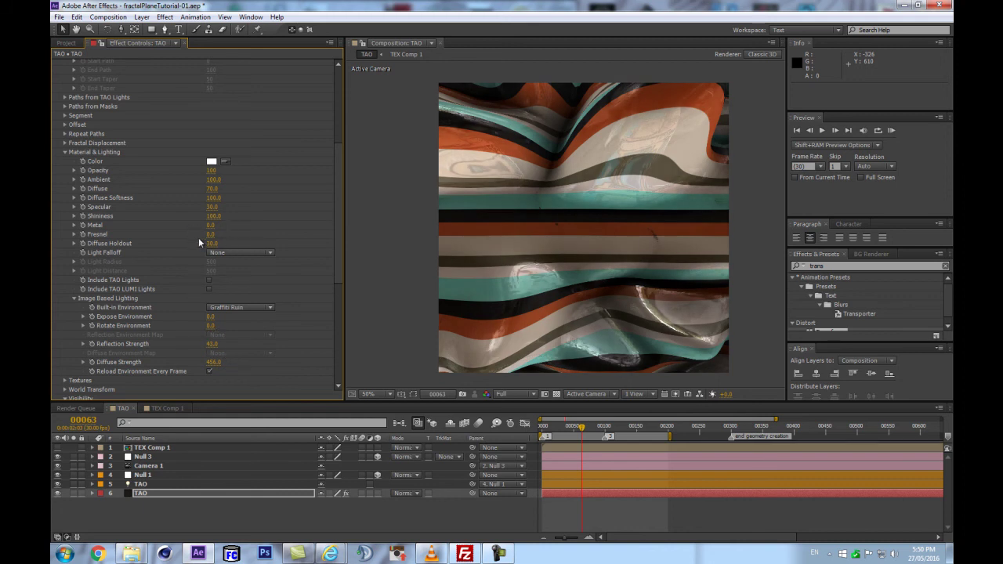
# Step: Set the TAO material's Fresnel to 69 and Diffuse Holdout to 65
pyautogui.moveTo(210, 234); pyautogui.dragTo(228, 219)
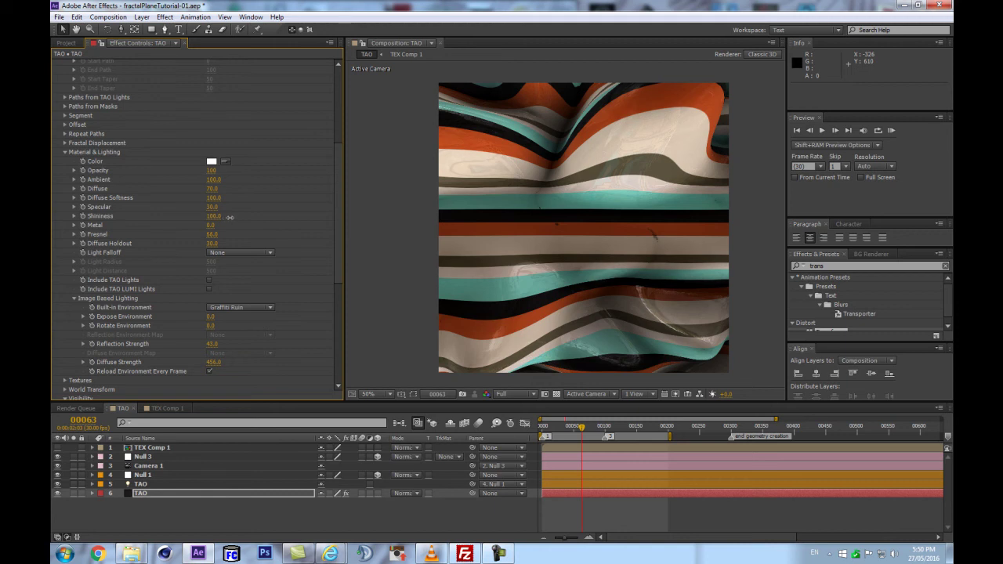
pyautogui.moveTo(211, 243)
pyautogui.mouseDown()
pyautogui.moveTo(230, 236)
pyautogui.moveTo(222, 235)
pyautogui.mouseUp()
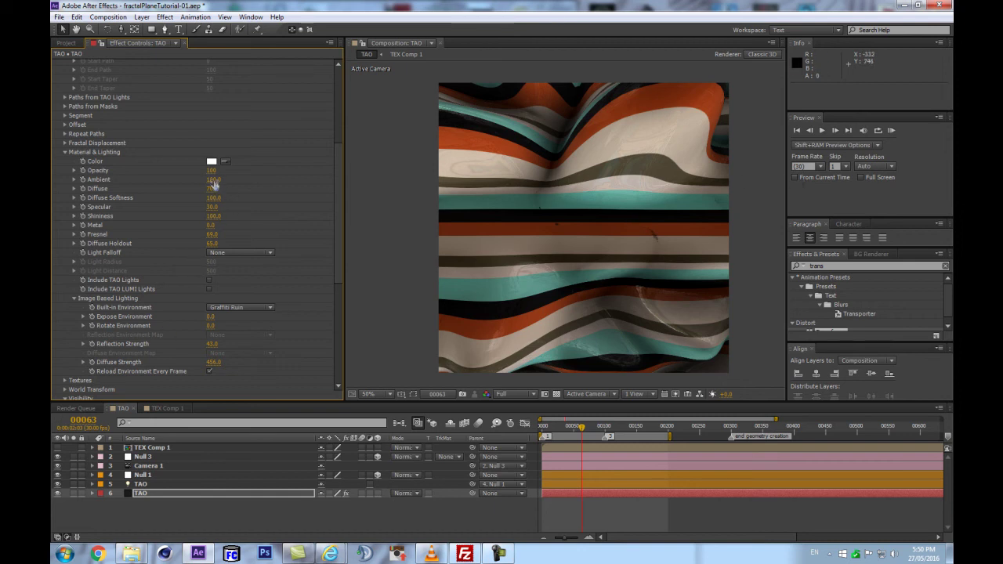
# Step: Try different Ambient and Diffuse values on the TAO material and undo each change
pyautogui.moveTo(212, 180); pyautogui.dragTo(184, 172)
pyautogui.hotkey('ctrl', 'z')
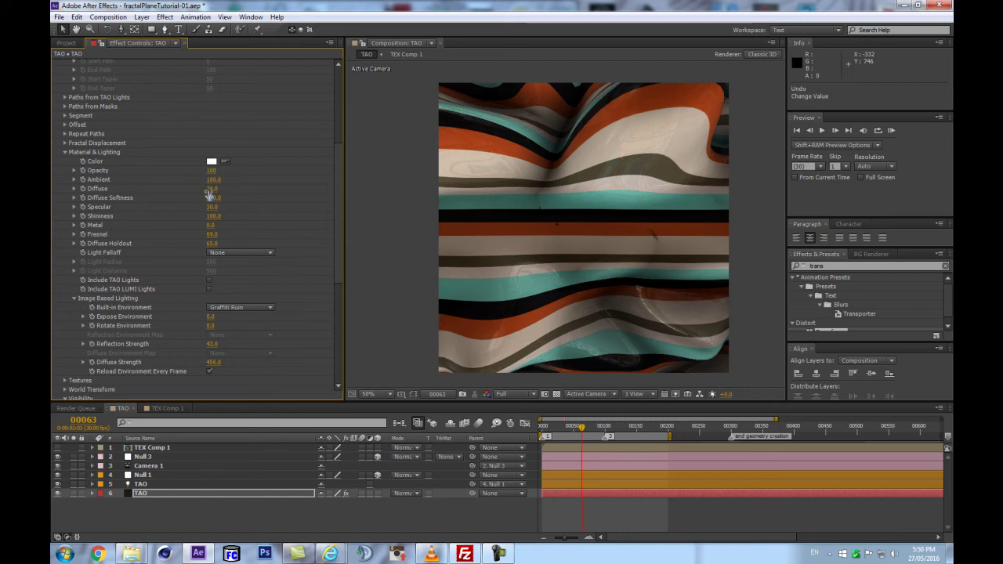
pyautogui.moveTo(191, 189); pyautogui.dragTo(241, 182)
pyautogui.hotkey('ctrl', 'z')
# Step: Turn TAO's Built-in Environment off, try Diffuse at 150, and undo the Diffuse change
pyautogui.click(239, 307)
pyautogui.click(228, 316)
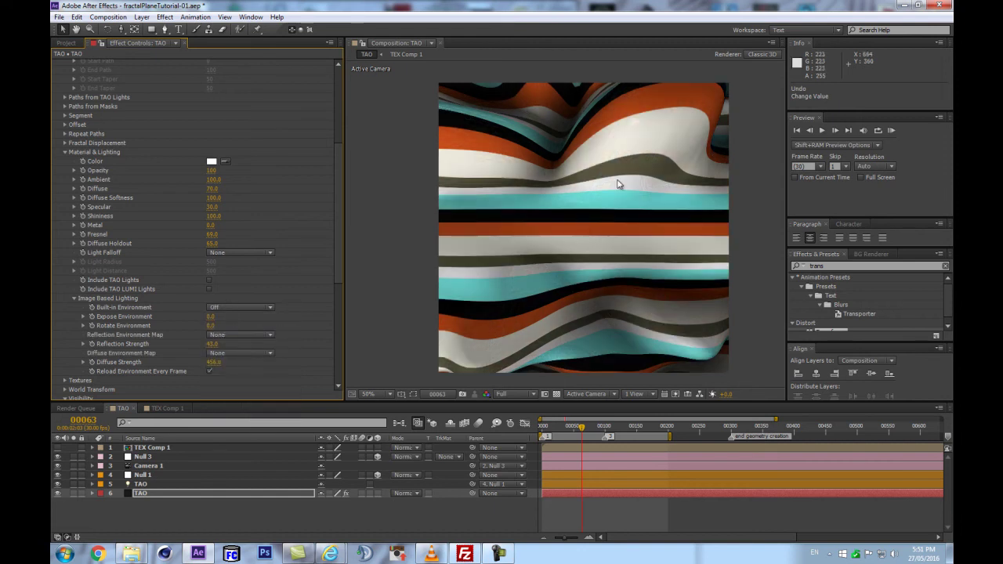
pyautogui.moveTo(213, 189); pyautogui.dragTo(250, 183)
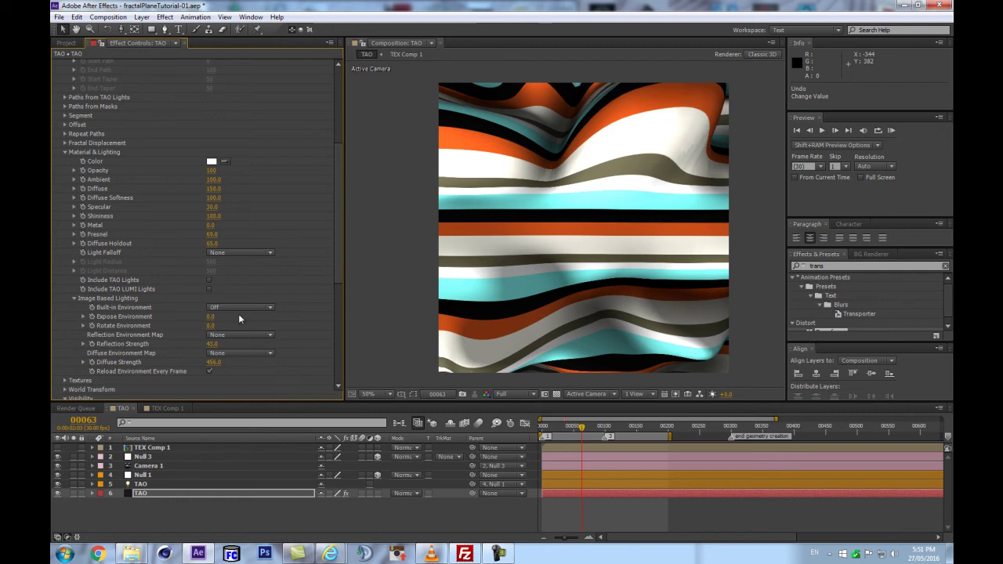
pyautogui.hotkey('ctrl', 'z')
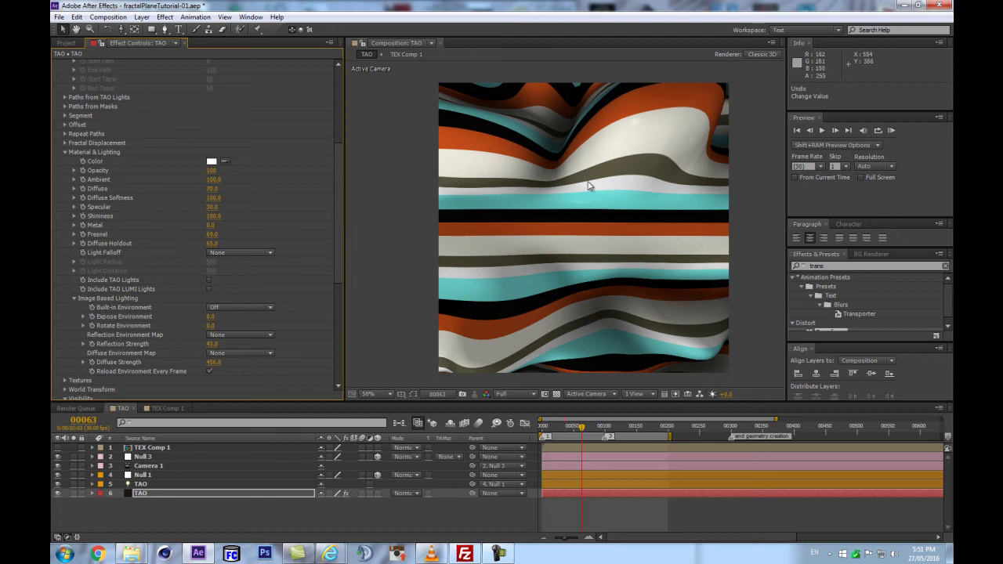
# Step: Compare the Bus Garage and Graffiti Ruin built-in environments on the plane and settle on Bus Garage
pyautogui.click(235, 310)
pyautogui.click(249, 394)
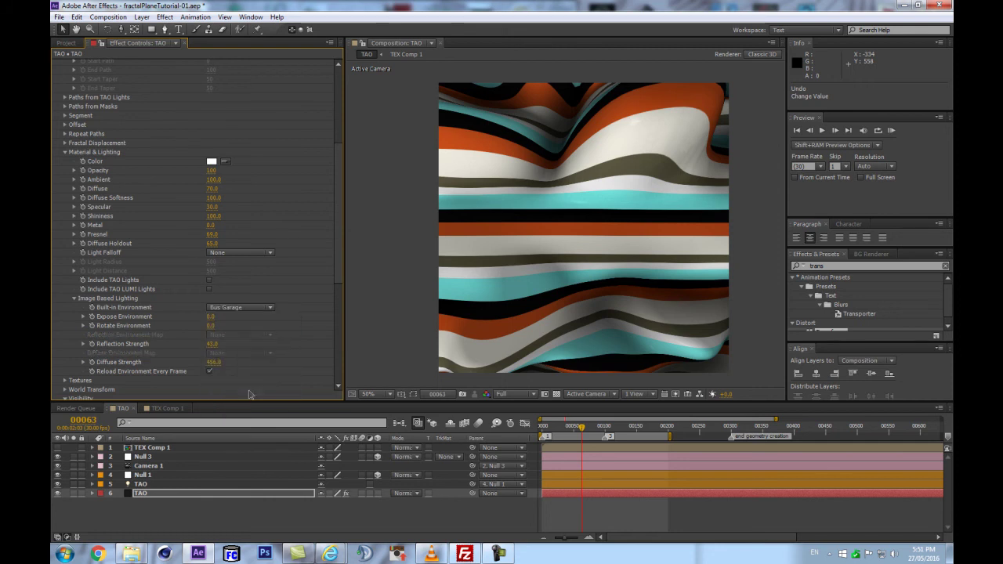
pyautogui.click(241, 307)
pyautogui.click(253, 380)
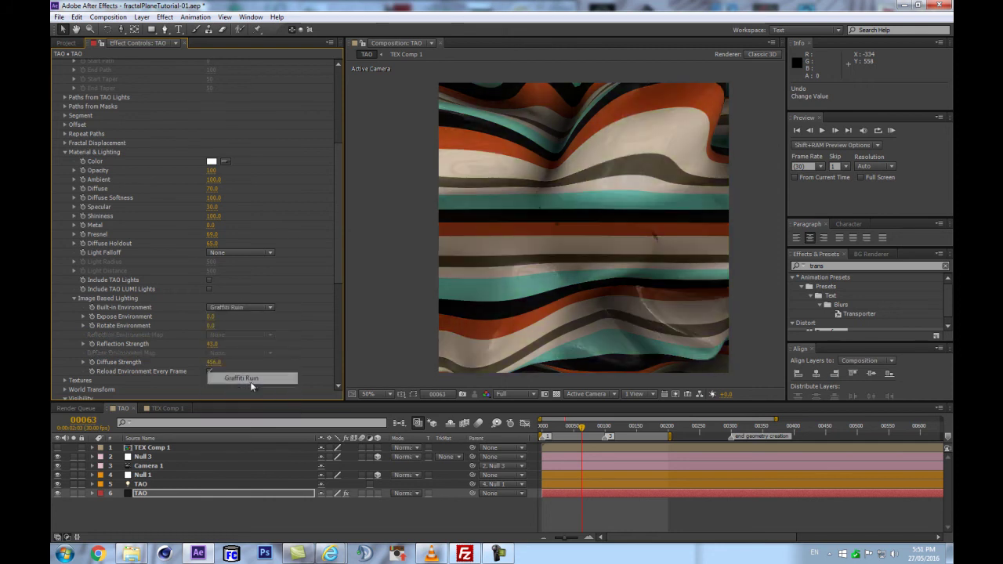
pyautogui.click(257, 308)
pyautogui.click(251, 361)
# Step: Try Ambient 150, Specular 64 and a different Expose Environment value on TAO, undoing each change
pyautogui.hotkey('ctrl', 'z')
pyautogui.hotkey('ctrl', 'z')
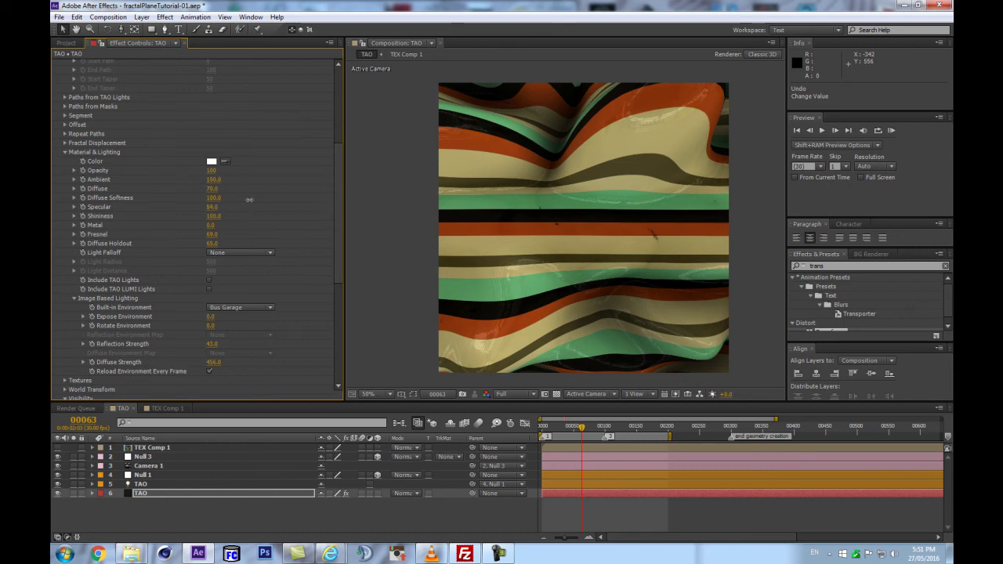
pyautogui.moveTo(210, 218)
pyautogui.mouseDown()
pyautogui.moveTo(194, 218)
pyautogui.moveTo(205, 225)
pyautogui.mouseUp()
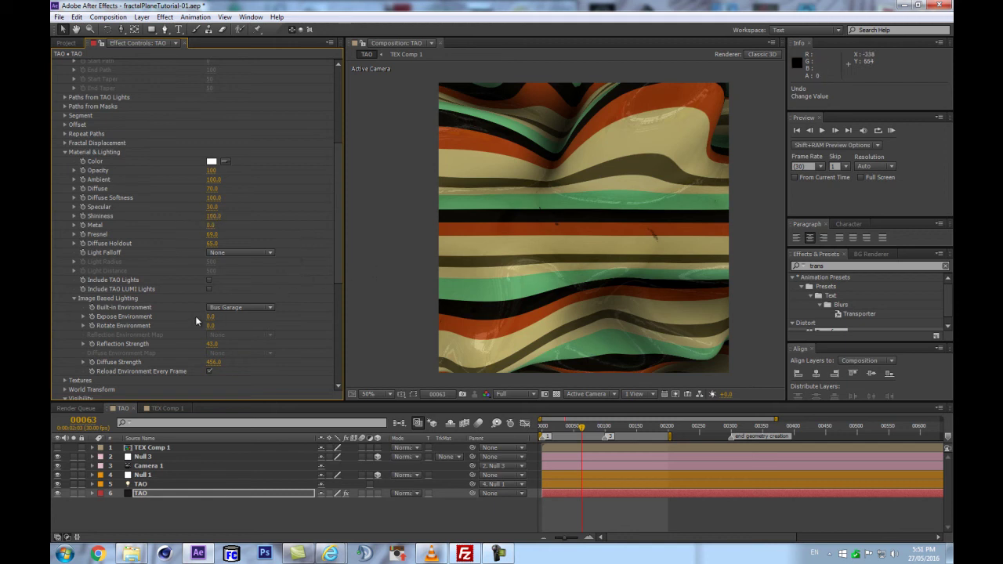
pyautogui.moveTo(210, 318)
pyautogui.mouseDown()
pyautogui.moveTo(230, 312)
pyautogui.moveTo(222, 310)
pyautogui.mouseUp()
pyautogui.hotkey('ctrl', 'z')
# Step: Start a new light of type Ambient and name it AMB
pyautogui.hotkey('ctrl', 'alt', 'shift', 'l')
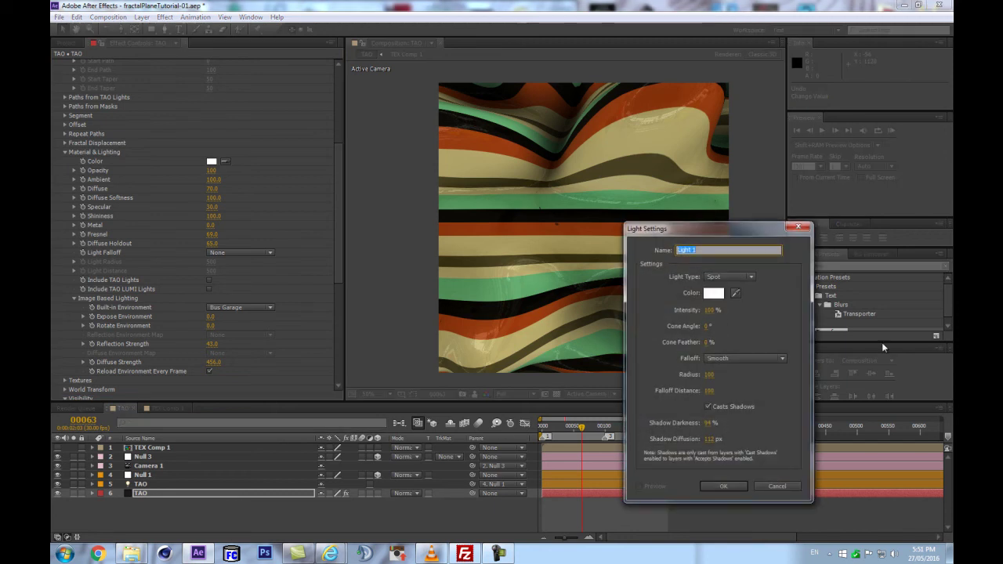
pyautogui.click(736, 271)
pyautogui.click(731, 325)
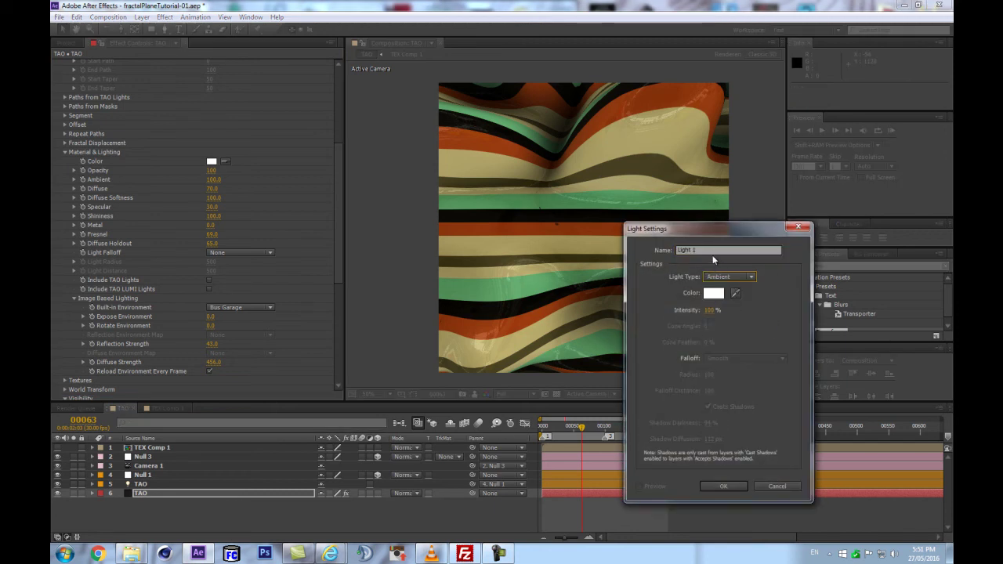
pyautogui.write('AMB')
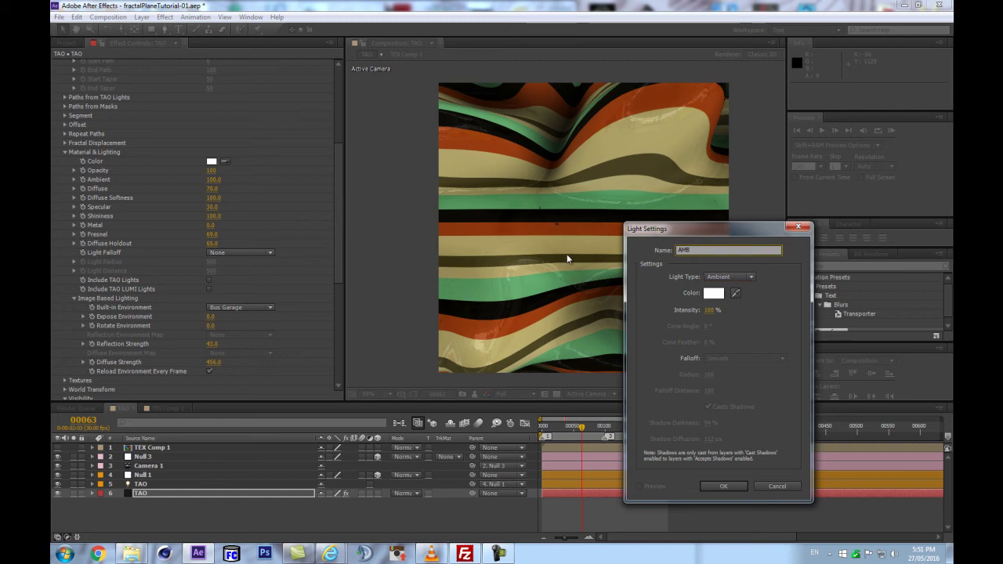
# Step: Give the AMB light a pale pink-violet color with hue 292 and create it
pyautogui.click(722, 294)
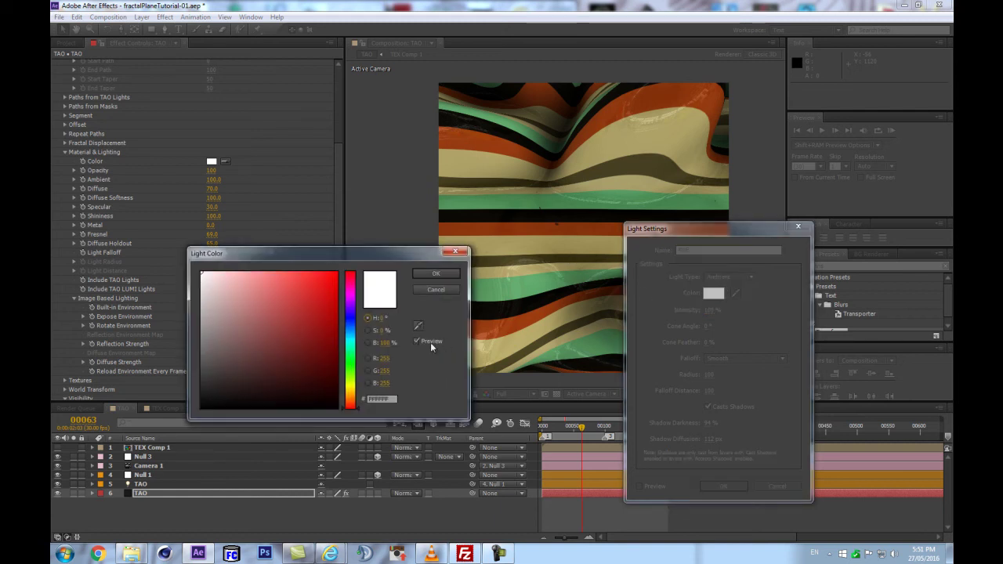
pyautogui.click(351, 301)
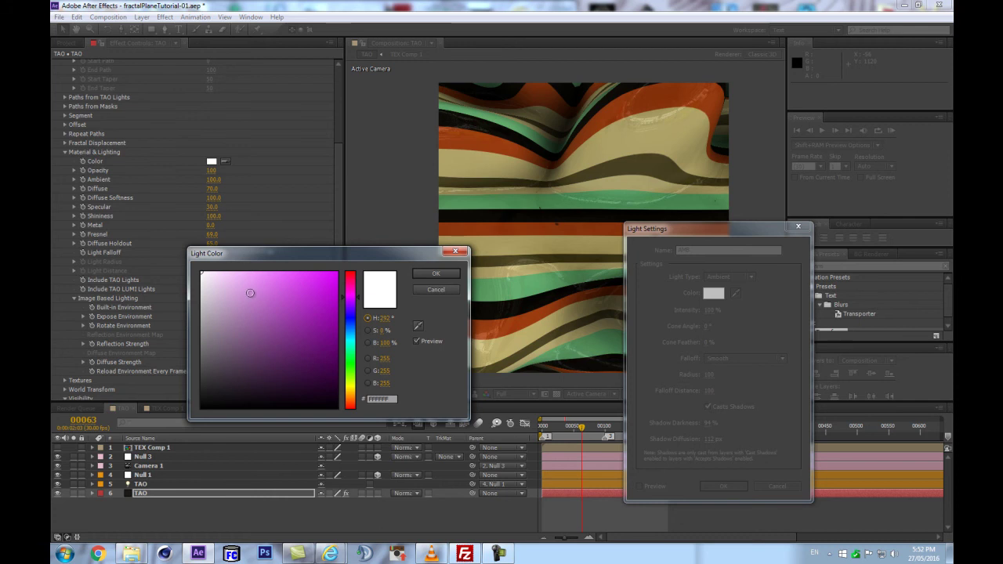
pyautogui.click(244, 273)
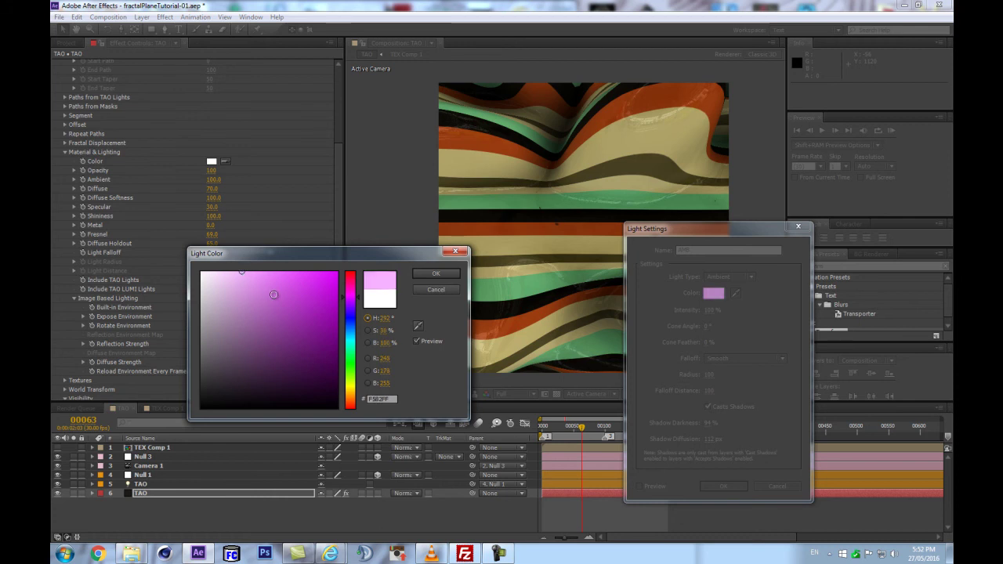
pyautogui.click(234, 271)
pyautogui.moveTo(238, 273); pyautogui.dragTo(233, 271)
pyautogui.click(436, 274)
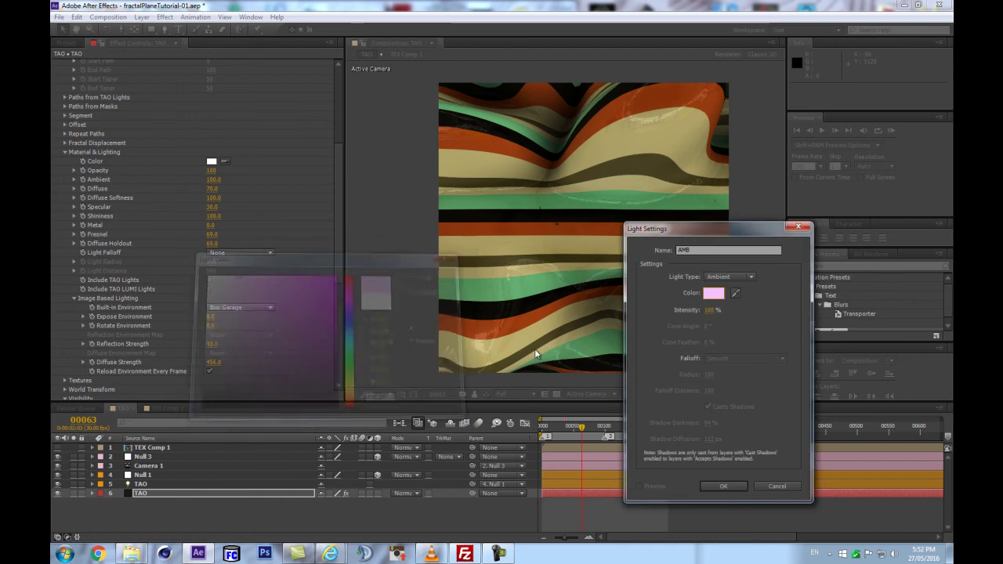
pyautogui.click(724, 486)
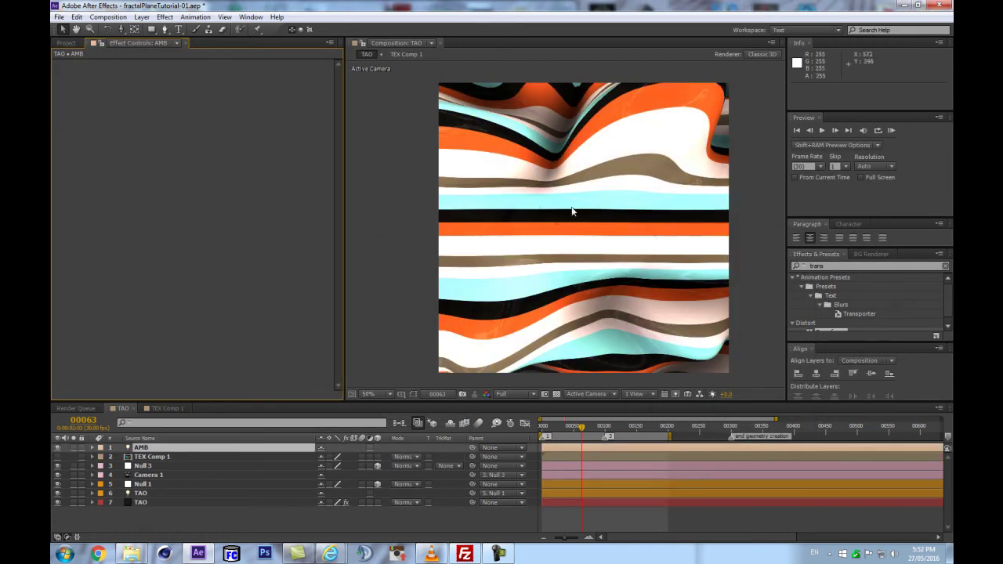
# Step: Lower Ambient to 23 in the Material & Lighting settings of the TAO plane
pyautogui.click(190, 501)
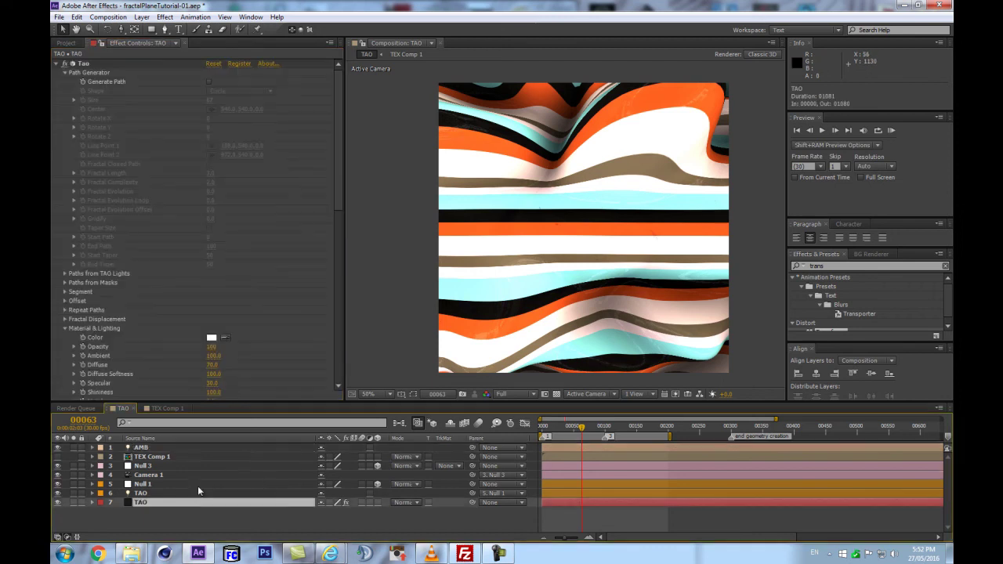
pyautogui.moveTo(337, 178); pyautogui.dragTo(325, 355)
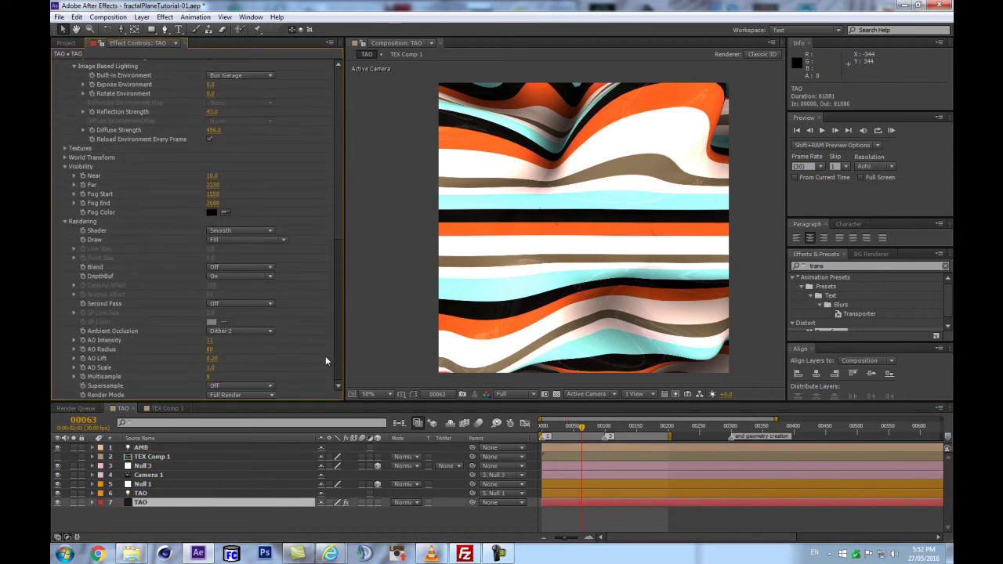
pyautogui.scroll(1, 323, 360)
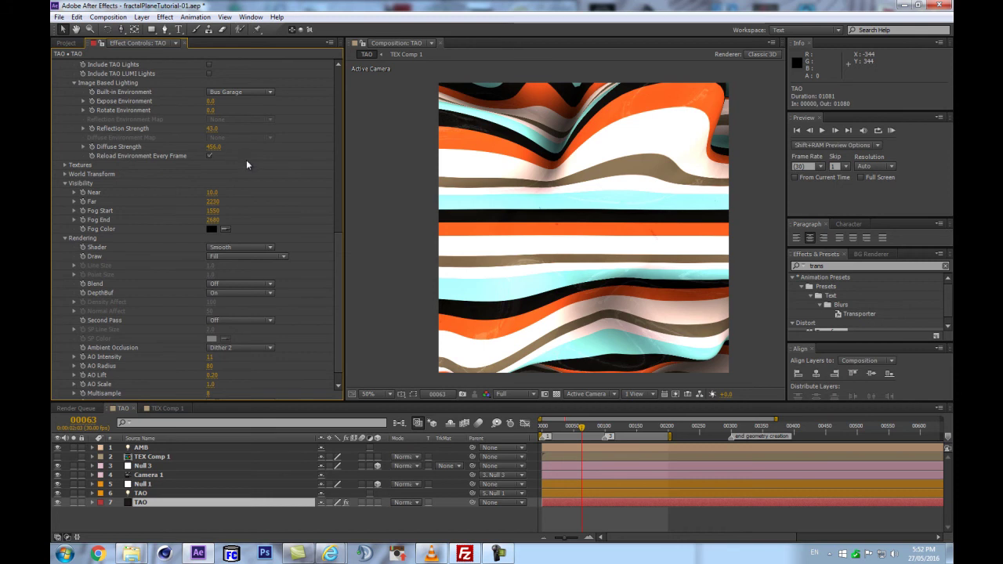
pyautogui.scroll(3, 239, 165)
pyautogui.scroll(7, 235, 186)
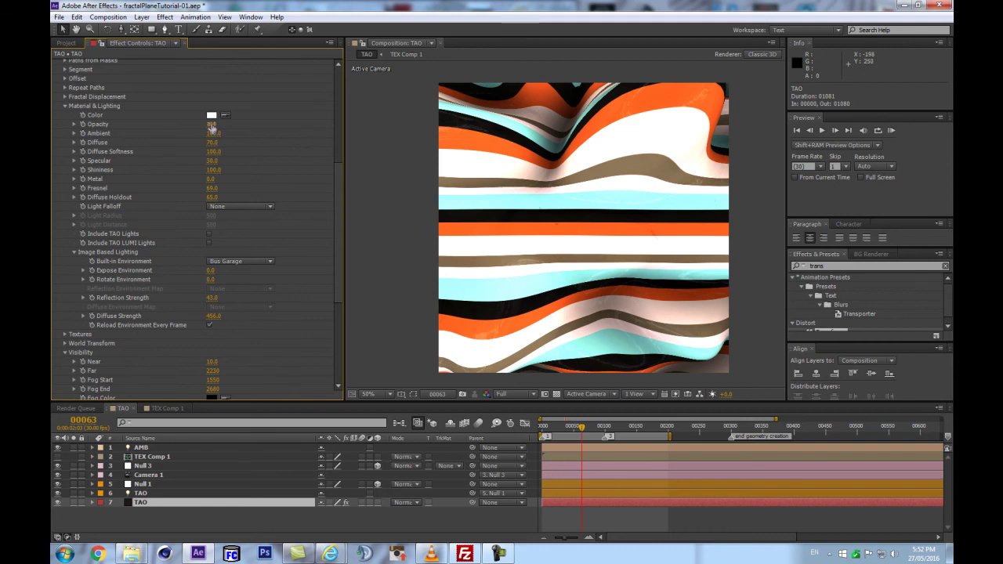
pyautogui.moveTo(203, 135); pyautogui.dragTo(176, 135)
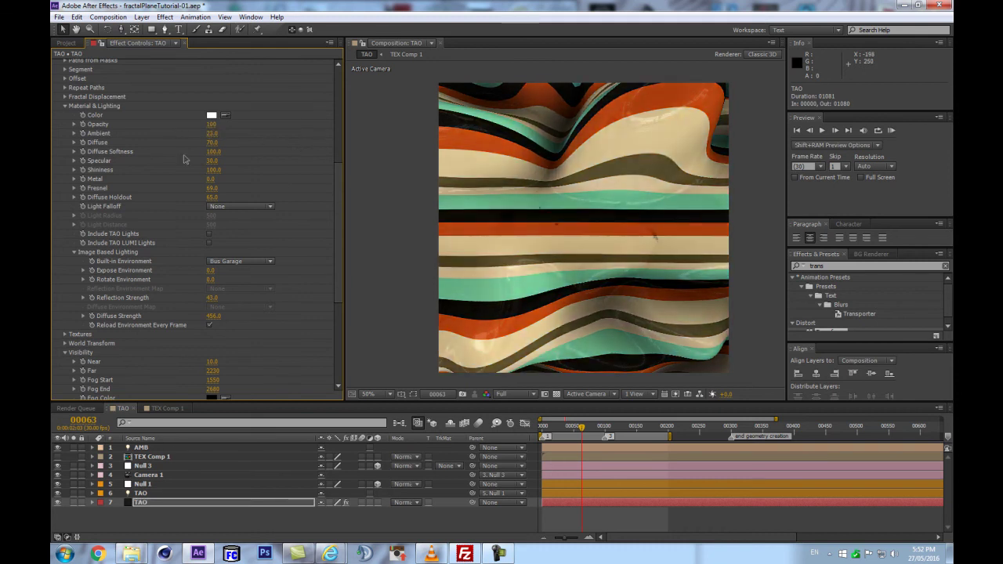
# Step: Try the plane with the Built-in Environment off and Ambient at 100, and undo both changes
pyautogui.click(245, 259)
pyautogui.click(244, 271)
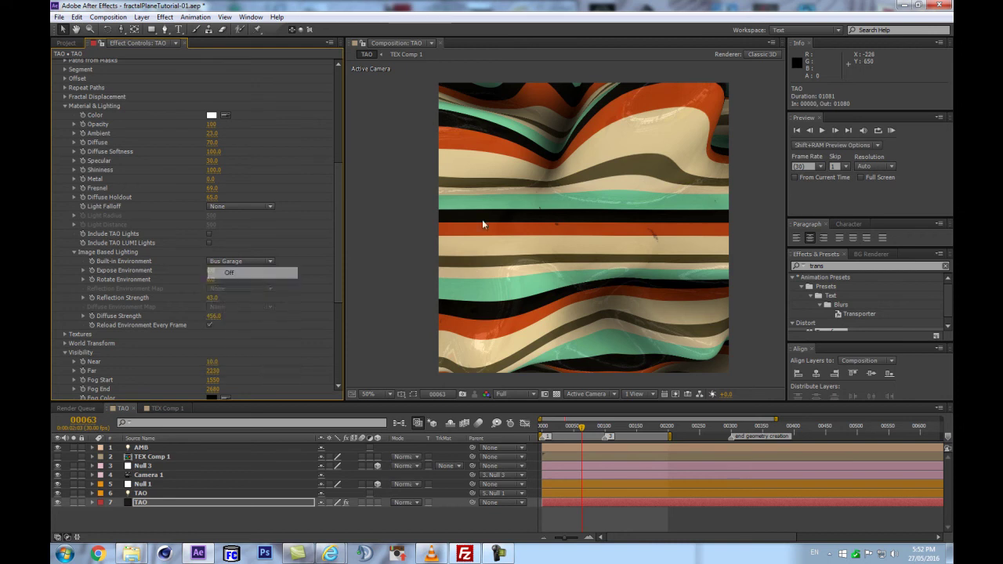
pyautogui.click(212, 133)
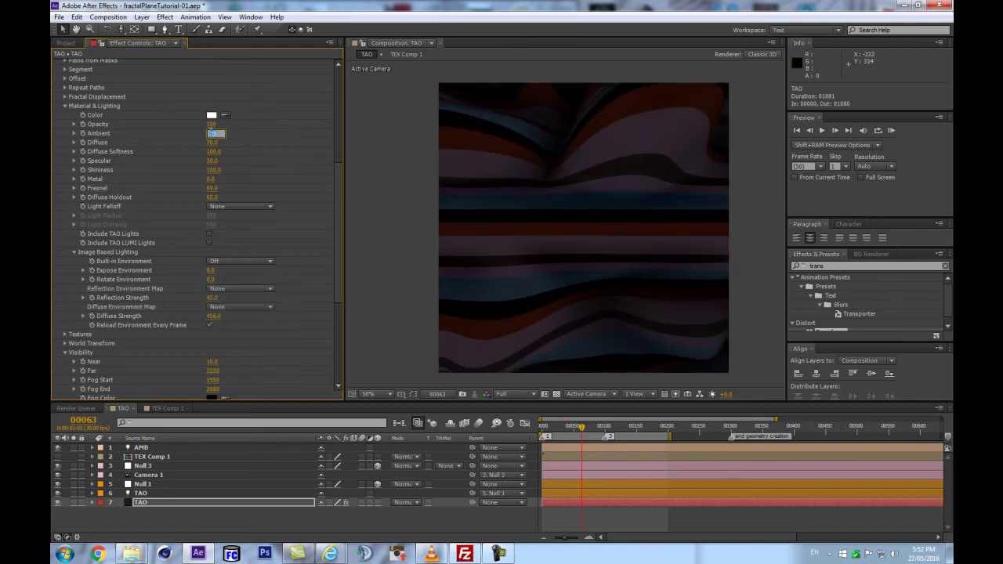
pyautogui.write('100')
pyautogui.press('Return')
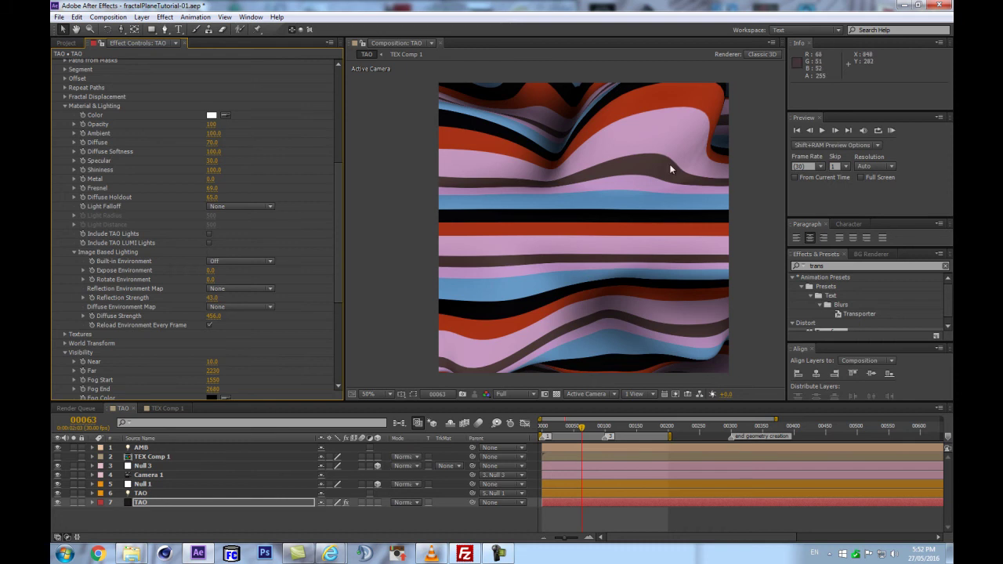
pyautogui.hotkey('ctrl', 'z')
pyautogui.hotkey('ctrl', 'z')
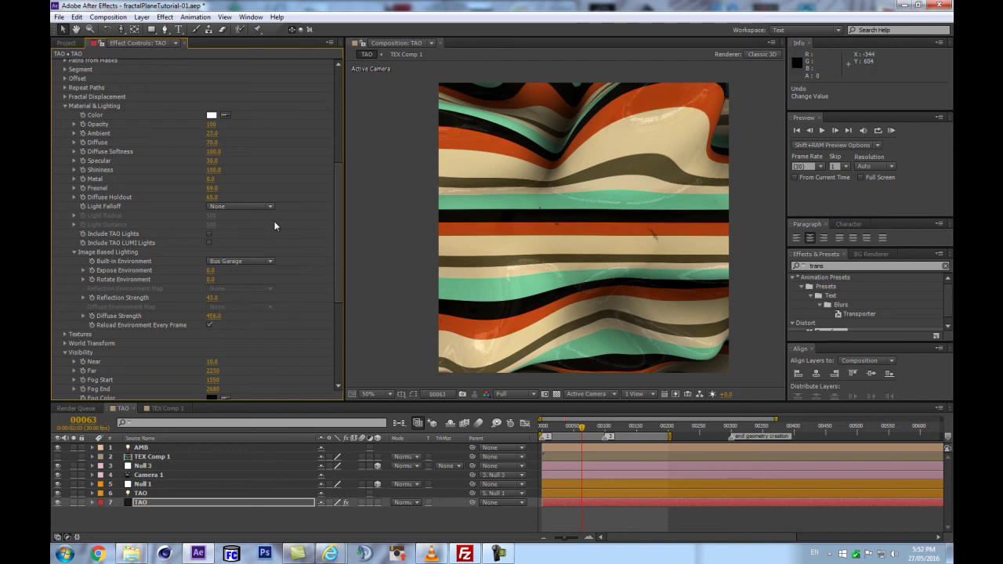
# Step: Lower the TAO material's Ambient to about 14 and change the AMB light's color to a saturated magenta
pyautogui.moveTo(208, 133); pyautogui.dragTo(200, 133)
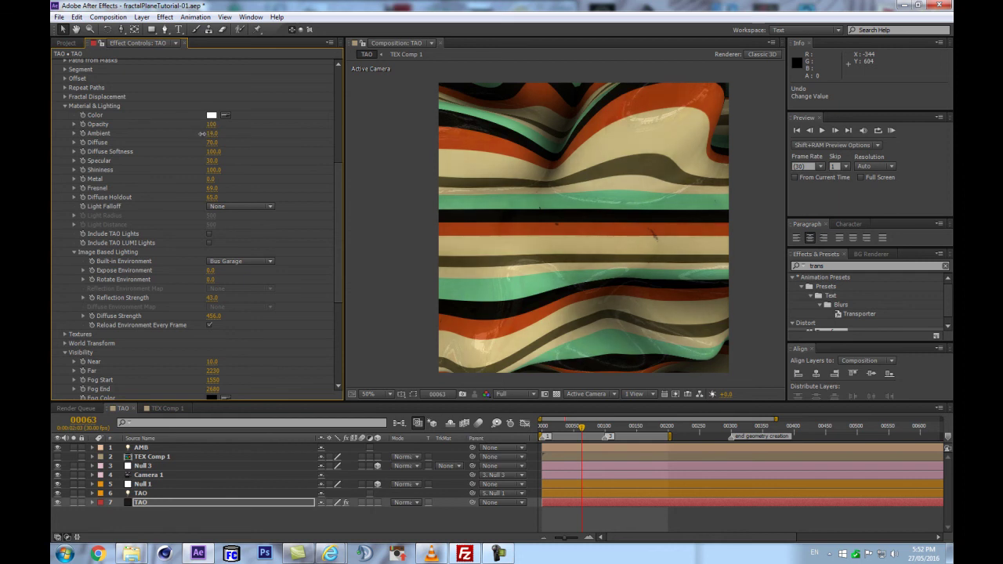
pyautogui.click(144, 493)
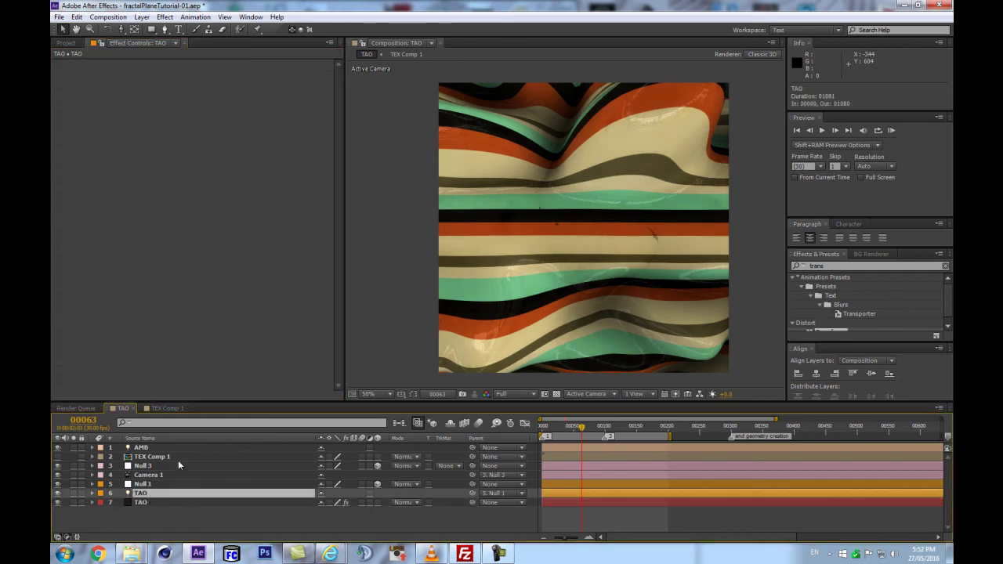
pyautogui.click(147, 449)
pyautogui.press('a')
pyautogui.press('a')
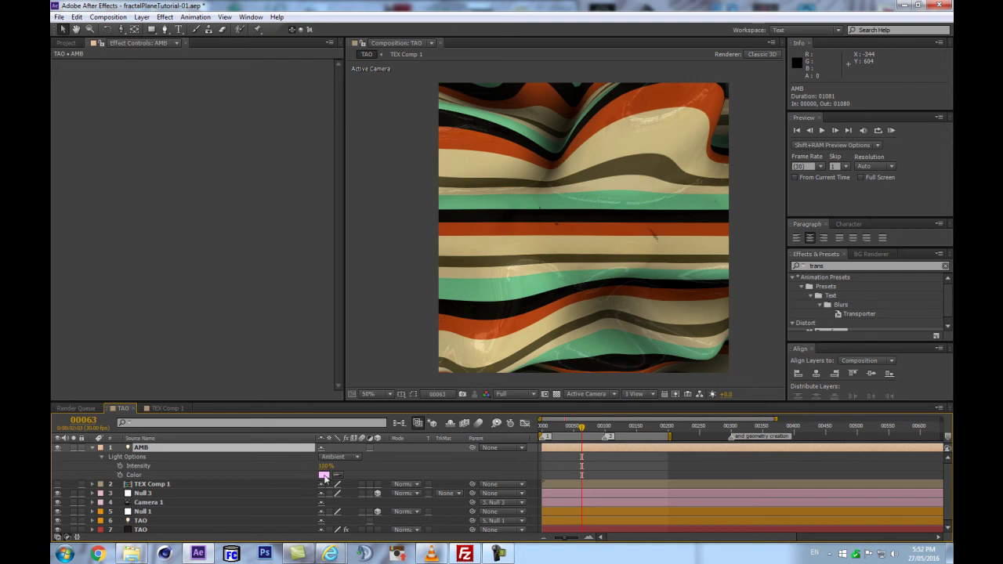
pyautogui.click(324, 475)
pyautogui.click(318, 311)
pyautogui.press('Return')
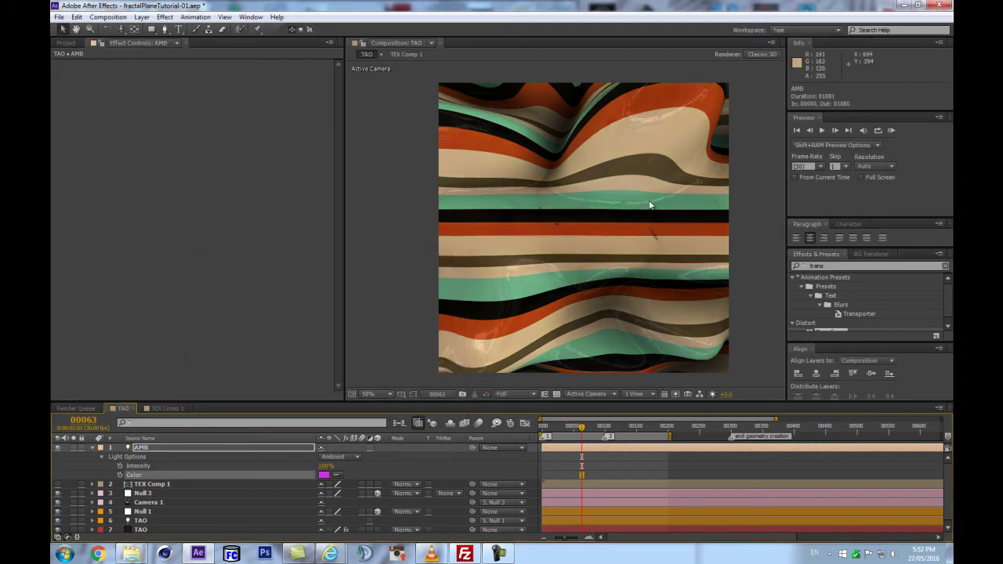
# Step: Collapse the AMB light's properties in the timeline and select only the AMB layer
pyautogui.hotkey('ctrl', 'a')
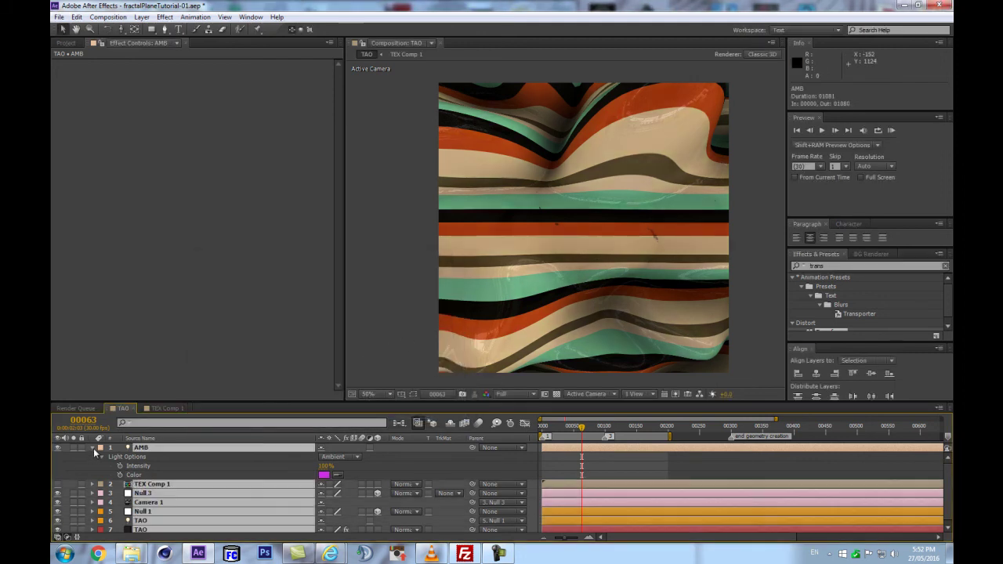
pyautogui.click(93, 448)
pyautogui.click(199, 530)
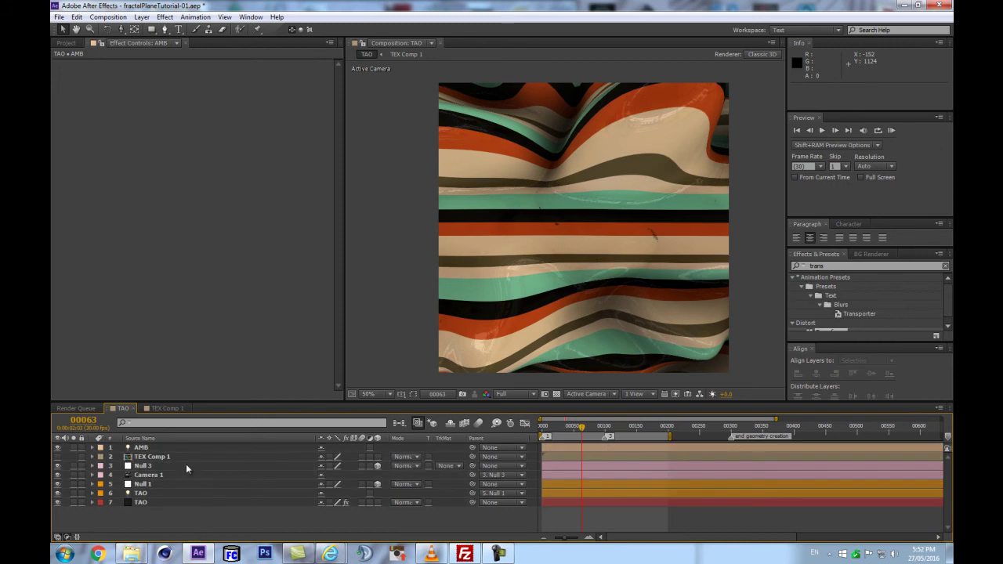
pyautogui.click(163, 448)
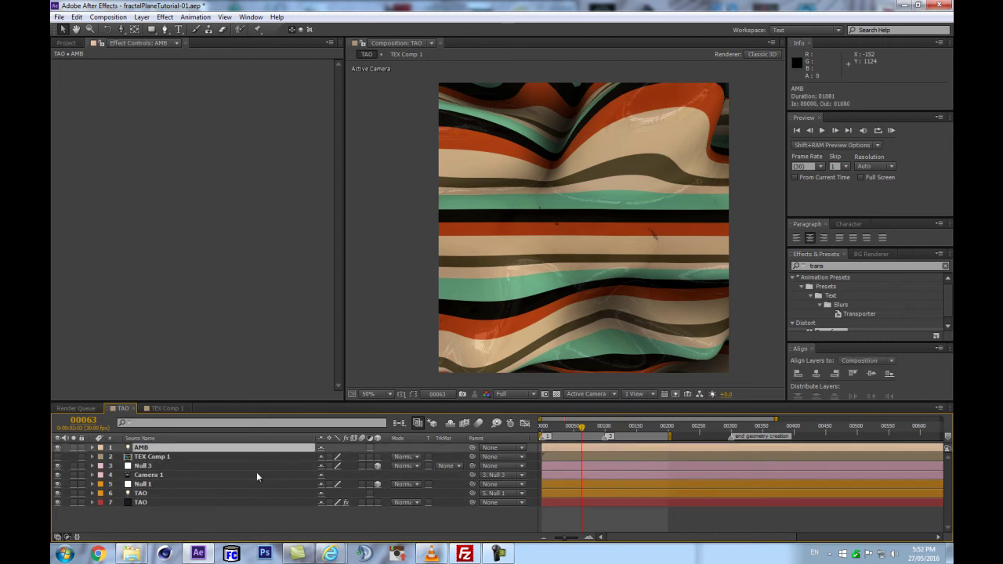
# Step: Add a Point light named TAO LUMI with a pale cyan color
pyautogui.hotkey('ctrl', 'alt', 'shift', 'l')
pyautogui.click(729, 277)
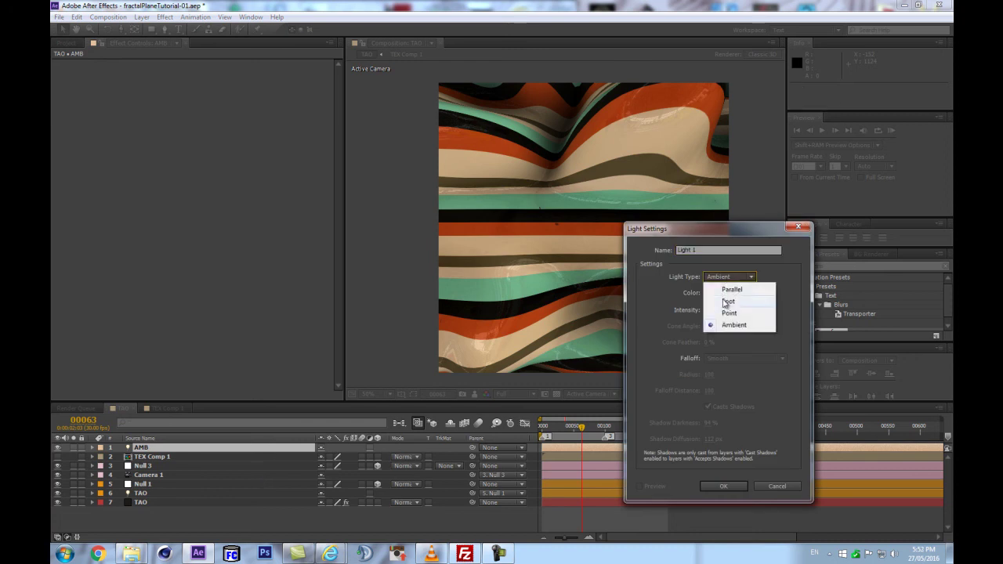
pyautogui.click(709, 310)
pyautogui.hotkey('shift', 'Tab')
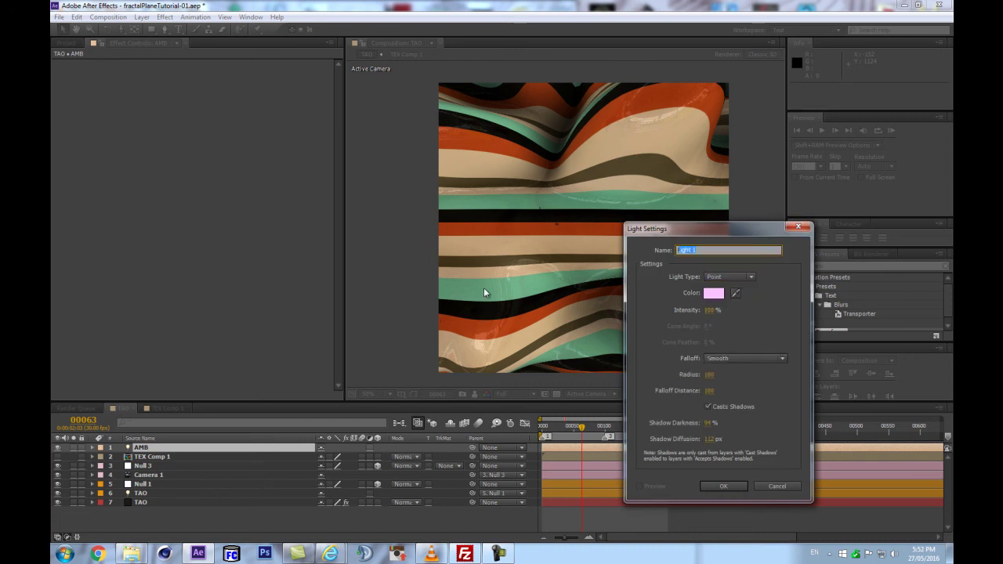
pyautogui.write('TA')
pyautogui.write('UME')
pyautogui.click(713, 293)
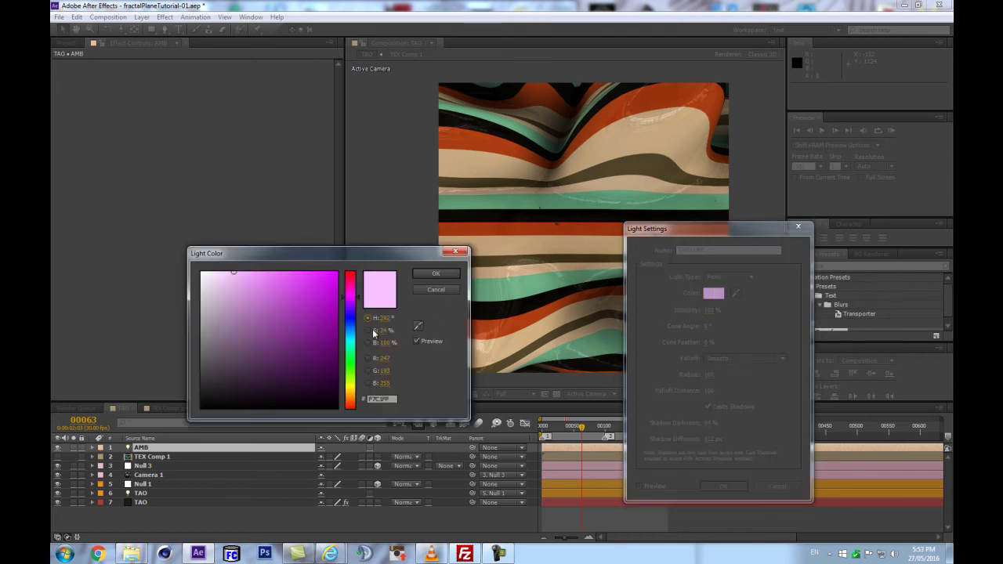
pyautogui.click(351, 342)
pyautogui.press('Return')
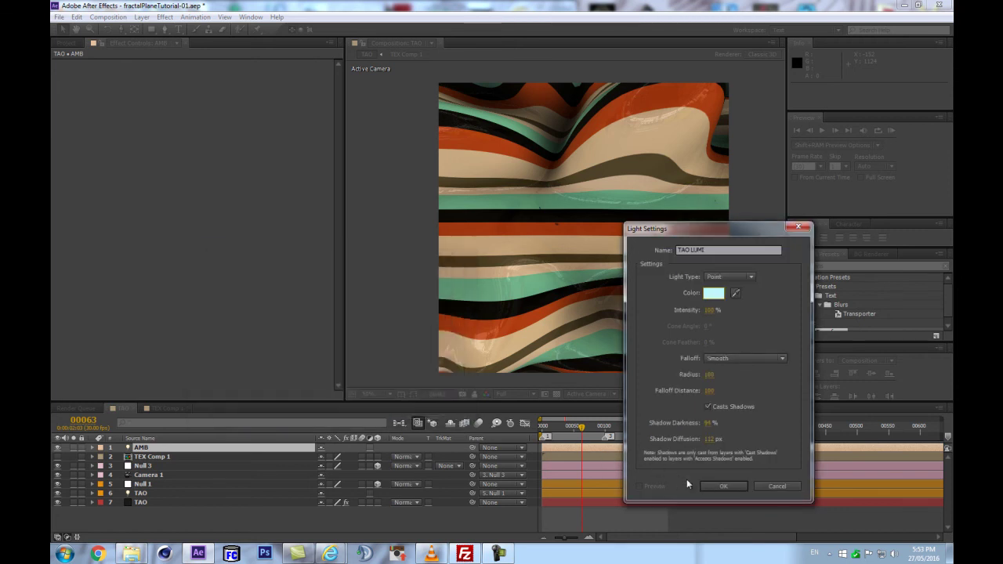
pyautogui.click(701, 487)
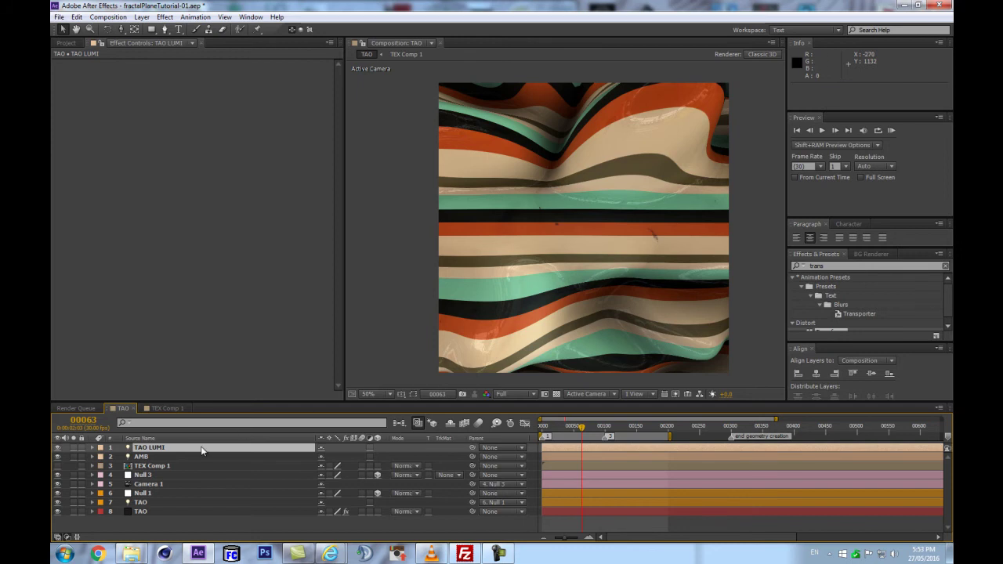
pyautogui.doubleClick(200, 450)
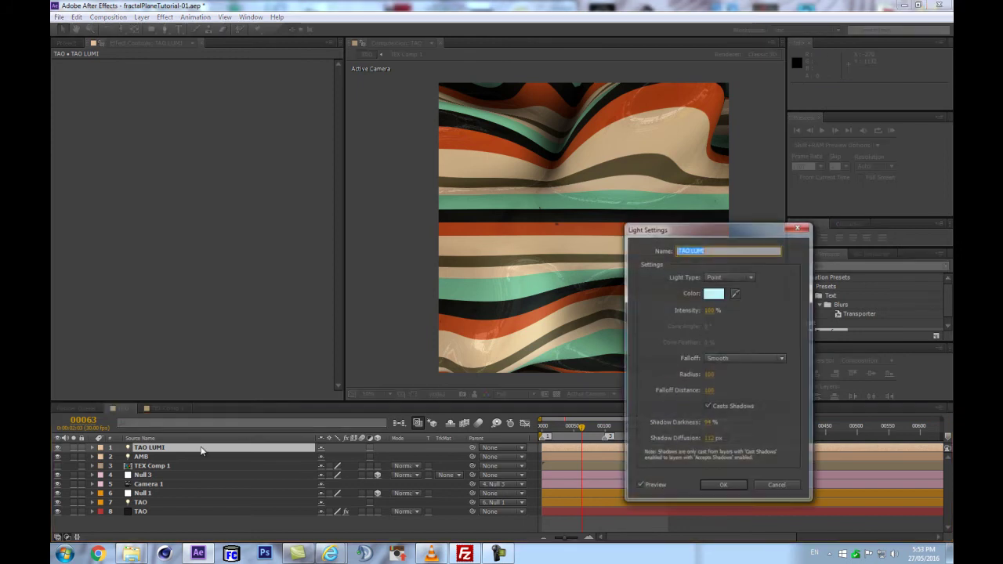
pyautogui.click(780, 487)
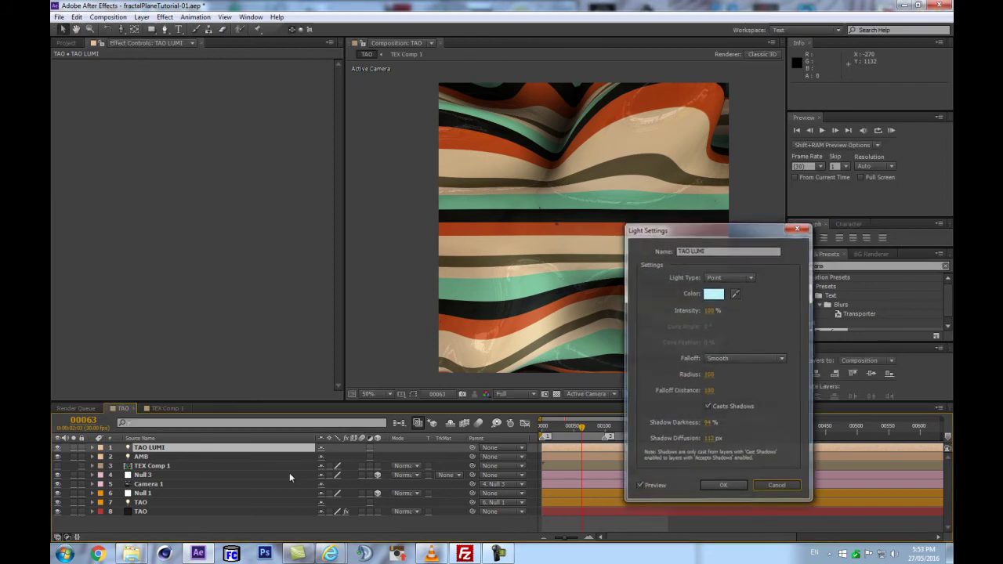
# Step: Turn on Include TAO LUMI Lights in the Material & Lighting settings of the TAO plane layer
pyautogui.click(154, 515)
pyautogui.moveTo(338, 193); pyautogui.dragTo(335, 288)
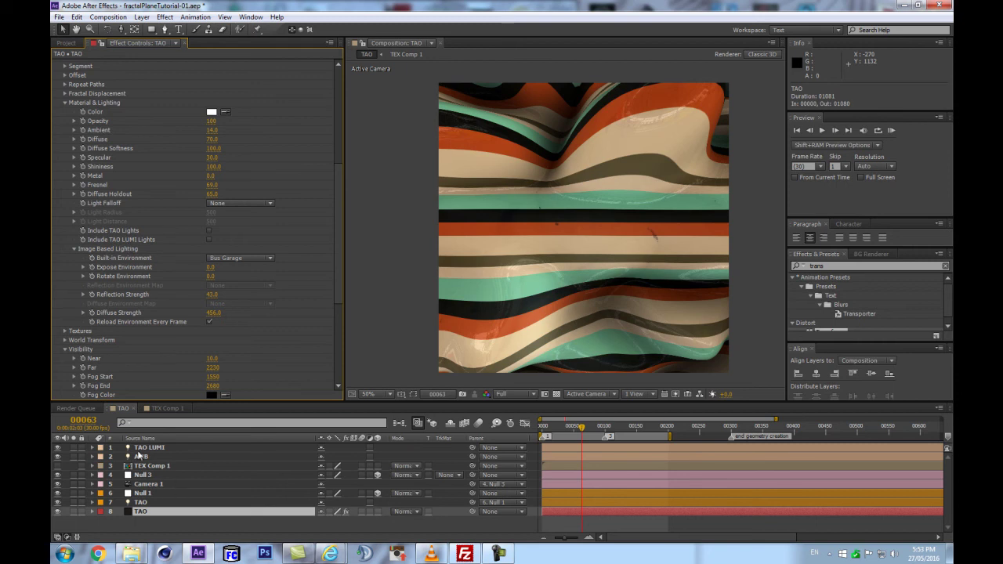
pyautogui.click(209, 239)
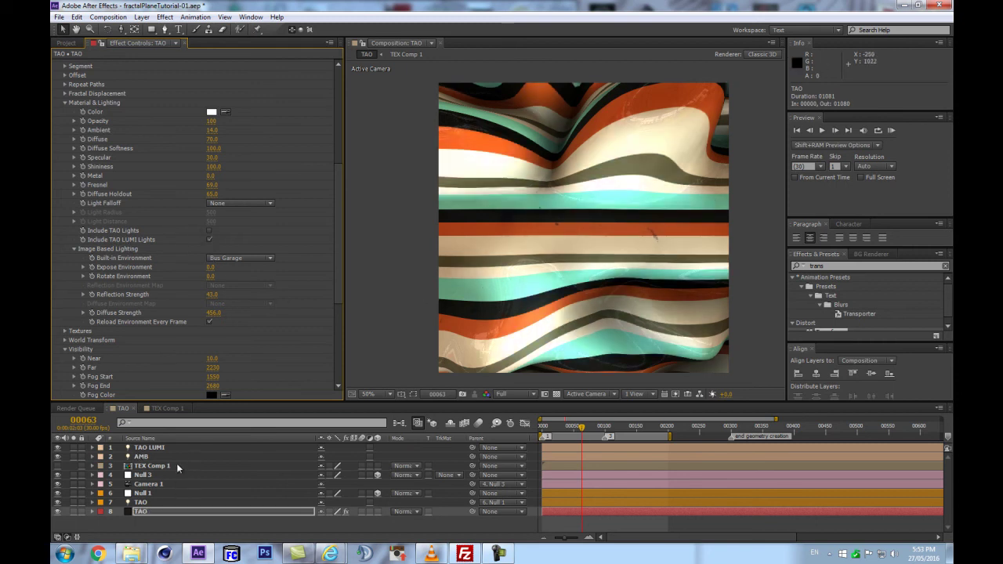
# Step: Move the TAO LUMI light close to the plane's surface, at a Position of about 395, 795, 265
pyautogui.click(170, 450)
pyautogui.press('p')
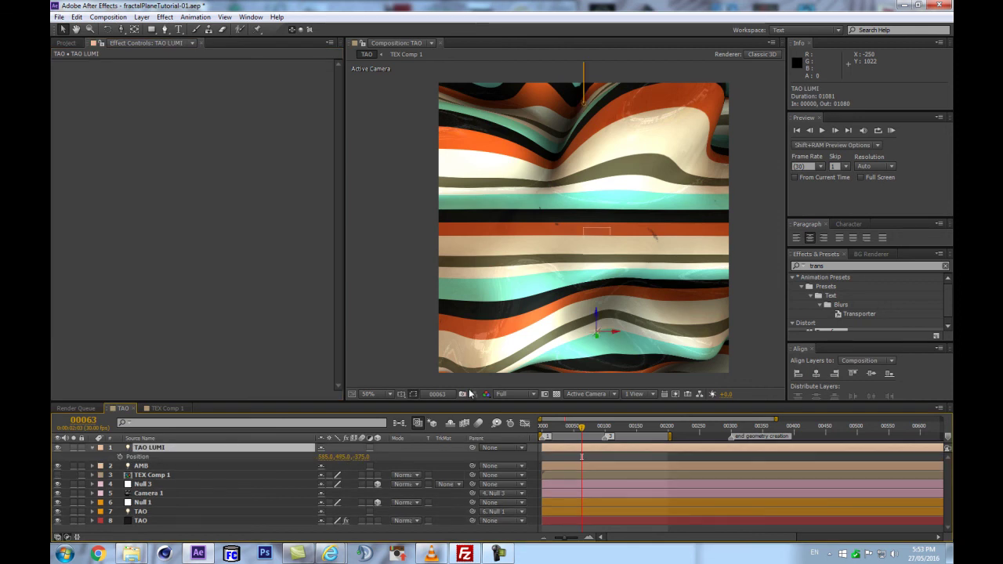
pyautogui.scroll(-2, 580, 222)
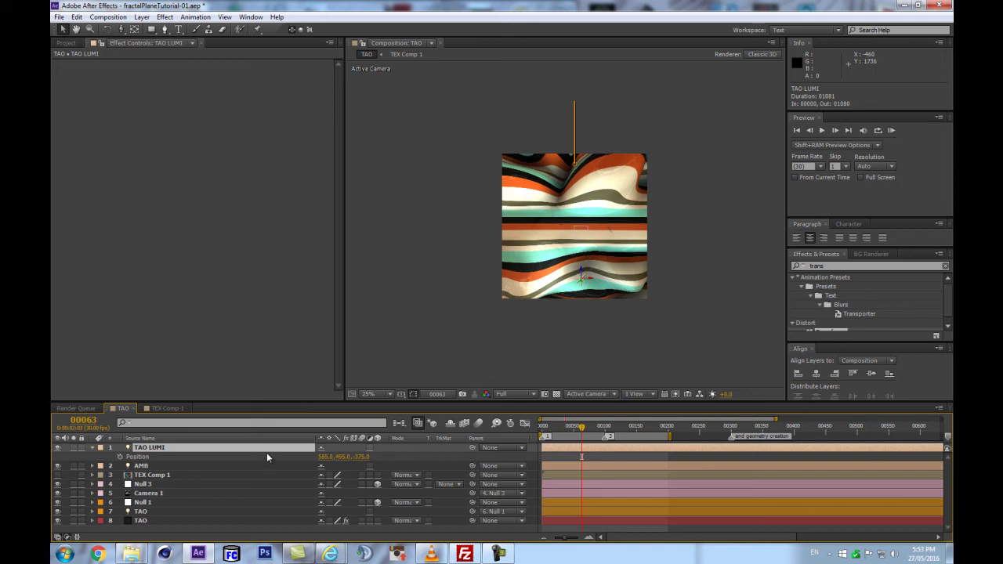
pyautogui.moveTo(326, 457); pyautogui.dragTo(398, 438)
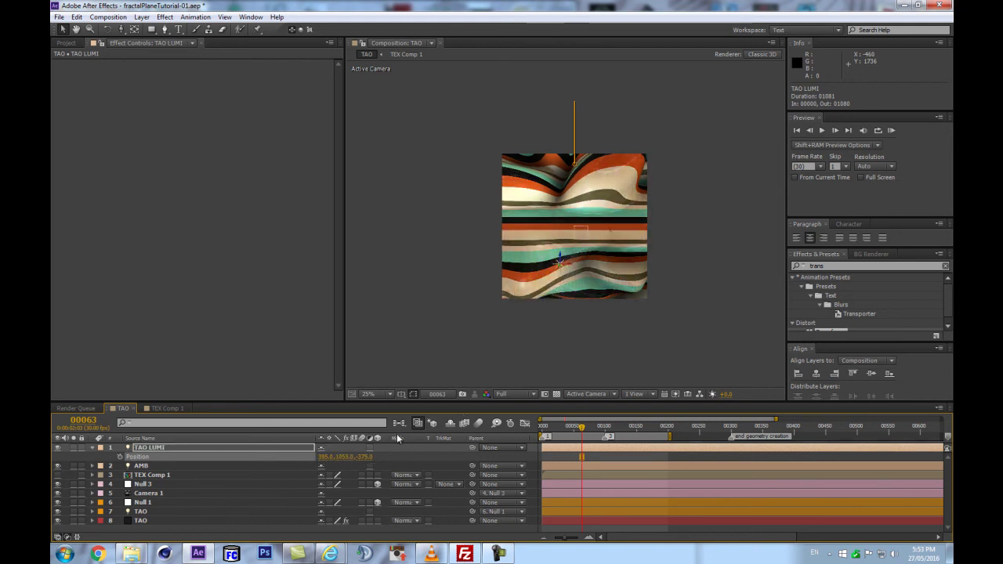
pyautogui.hotkey('ctrl', 'z')
pyautogui.hotkey('ctrl', 'z')
pyautogui.hotkey('ctrl', 'z')
pyautogui.hotkey('ctrl', 'z')
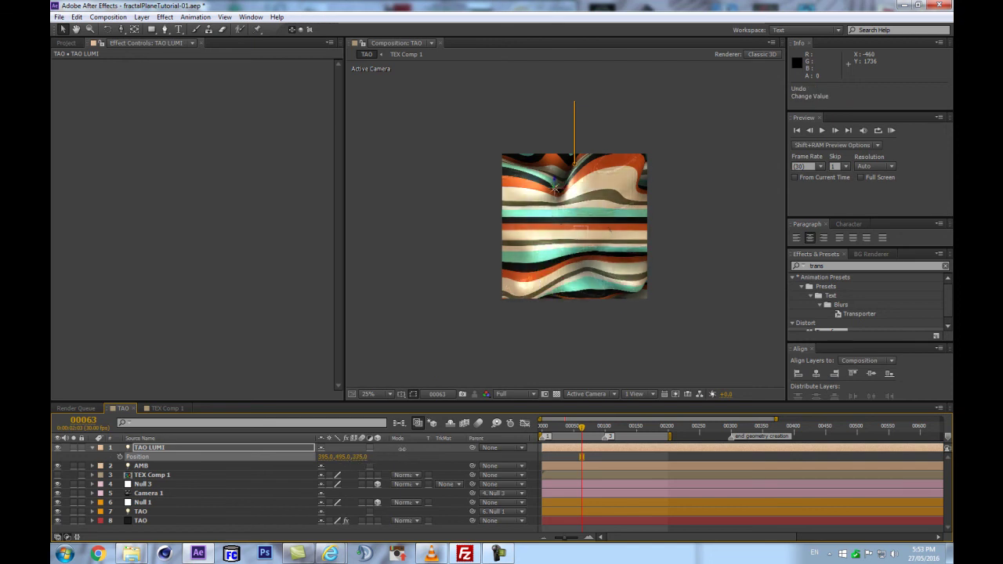
pyautogui.moveTo(388, 457)
pyautogui.mouseDown()
pyautogui.moveTo(365, 456)
pyautogui.moveTo(389, 457)
pyautogui.mouseUp()
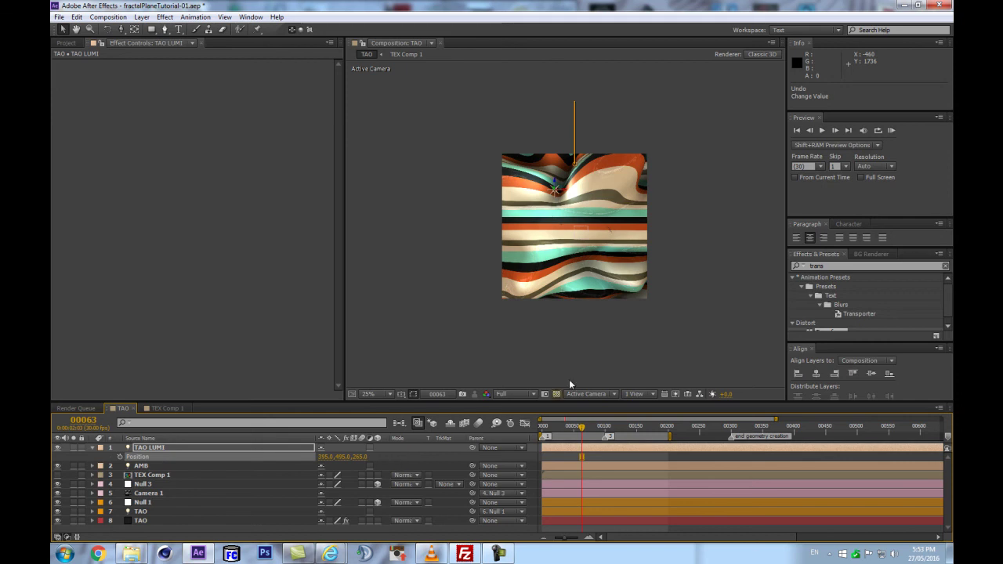
pyautogui.press('.')
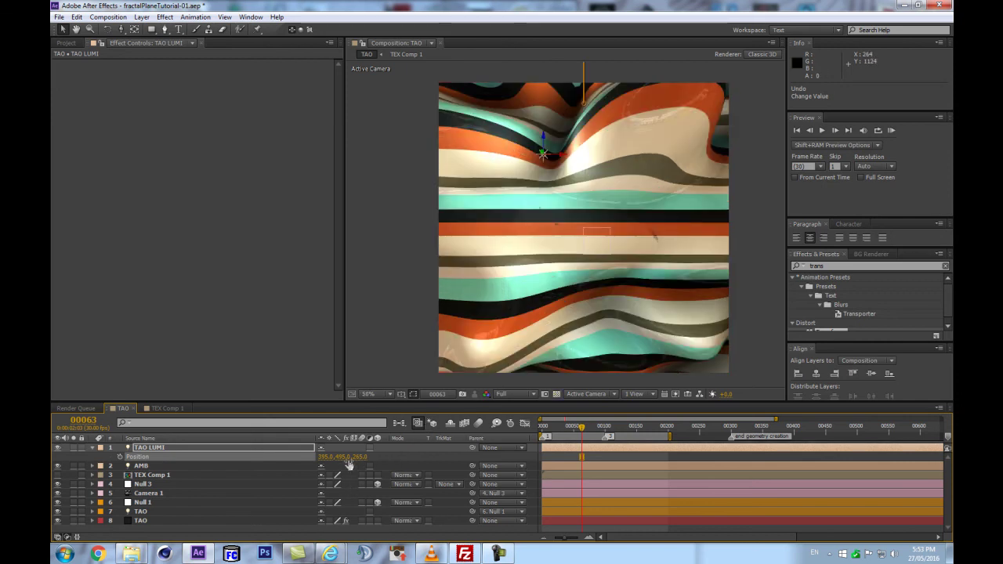
pyautogui.moveTo(343, 457); pyautogui.dragTo(640, 456)
pyautogui.moveTo(374, 448); pyautogui.dragTo(363, 450)
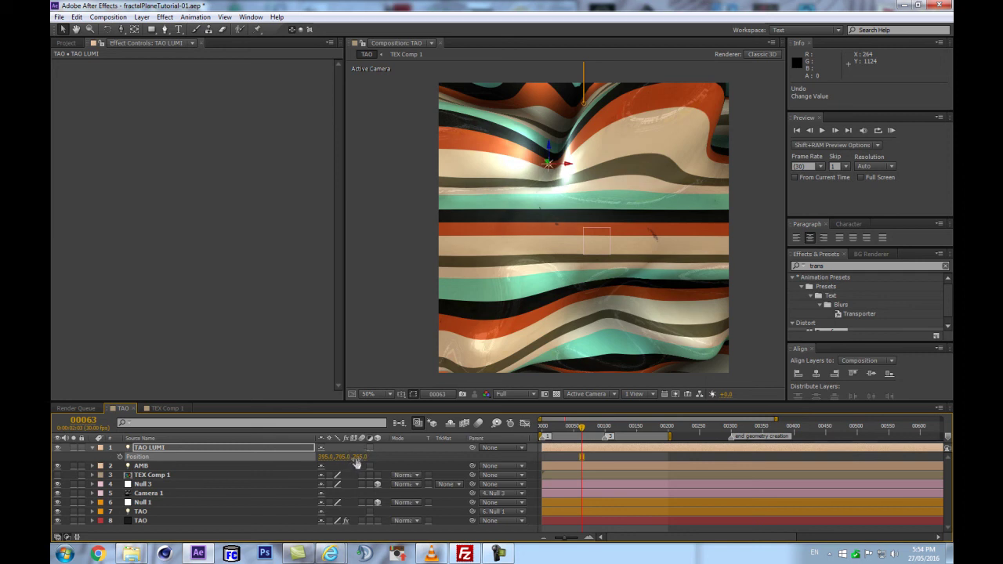
# Step: Change the TAO LUMI light's color to a more saturated cyan and move it to about 55, 665, 295
pyautogui.press('a')
pyautogui.press('a')
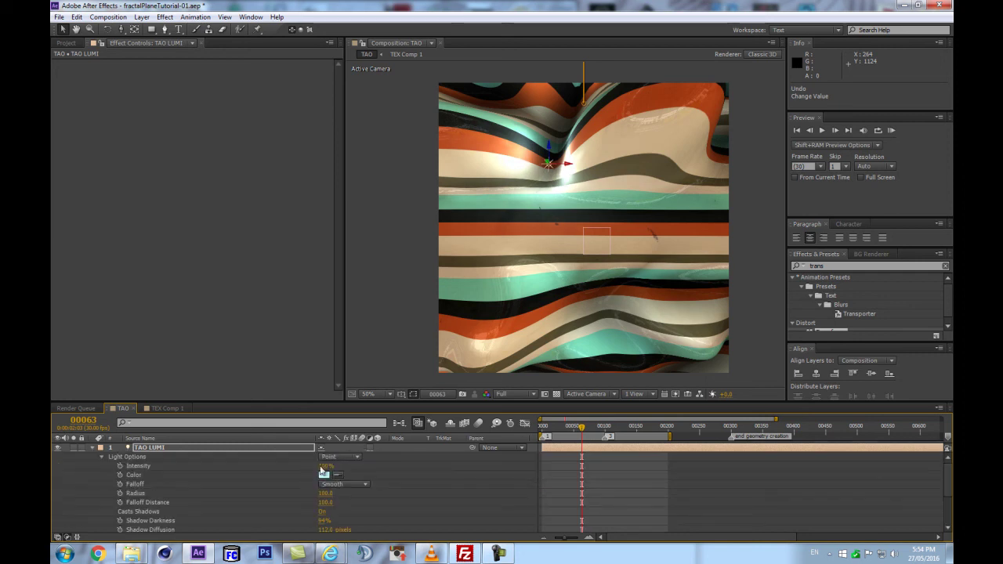
pyautogui.click(325, 475)
pyautogui.moveTo(301, 306); pyautogui.dragTo(302, 295)
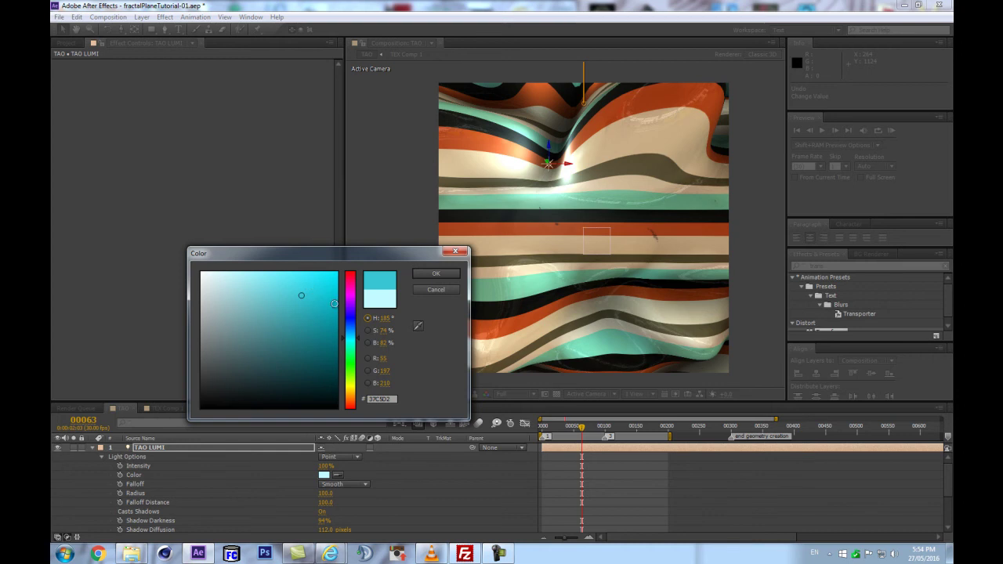
pyautogui.press('Return')
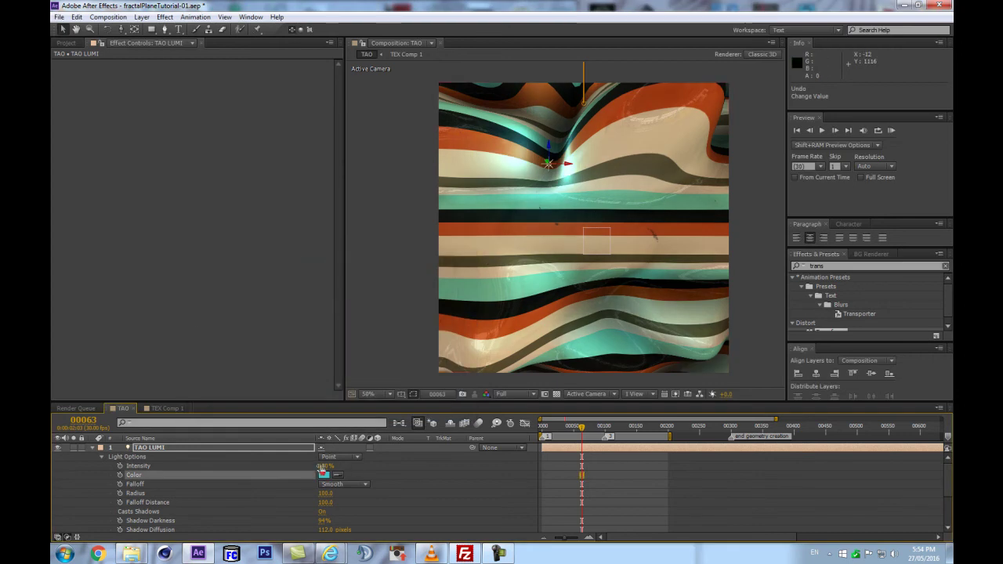
pyautogui.press('p')
pyautogui.moveTo(359, 457); pyautogui.dragTo(330, 464)
# Step: Try a higher Specular on the TAO plane, undo it, and raise Diffuse Softness to about 736
pyautogui.click(140, 520)
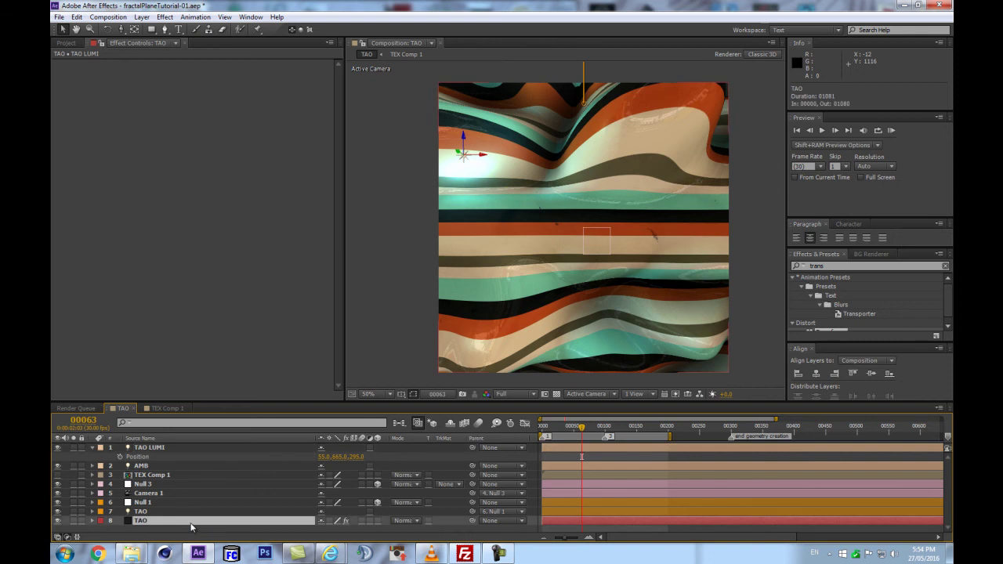
pyautogui.scroll(-5, 261, 253)
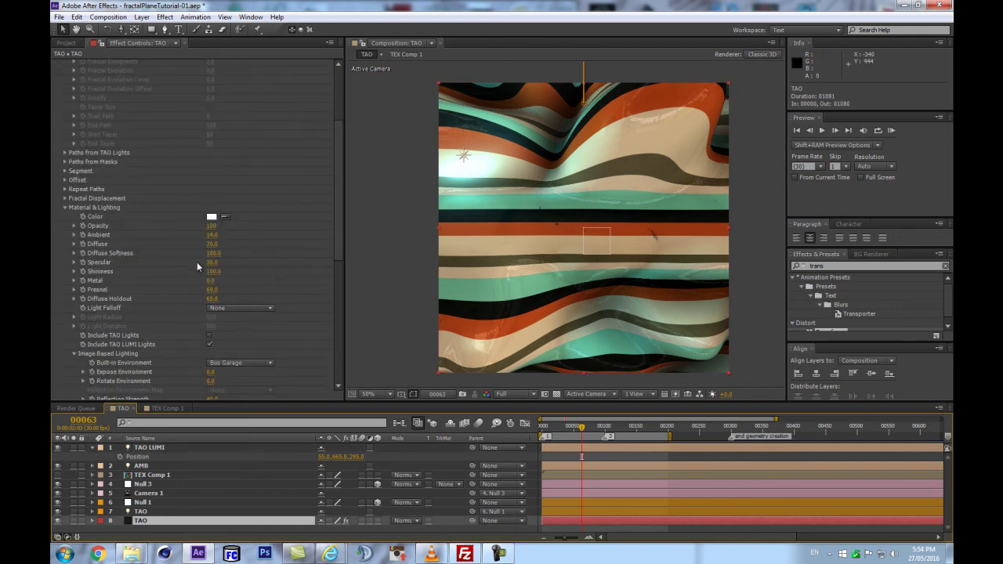
pyautogui.moveTo(215, 262); pyautogui.dragTo(282, 251)
pyautogui.hotkey('ctrl', 'z')
pyautogui.hotkey('ctrl', 's')
pyautogui.moveTo(212, 254); pyautogui.dragTo(239, 250)
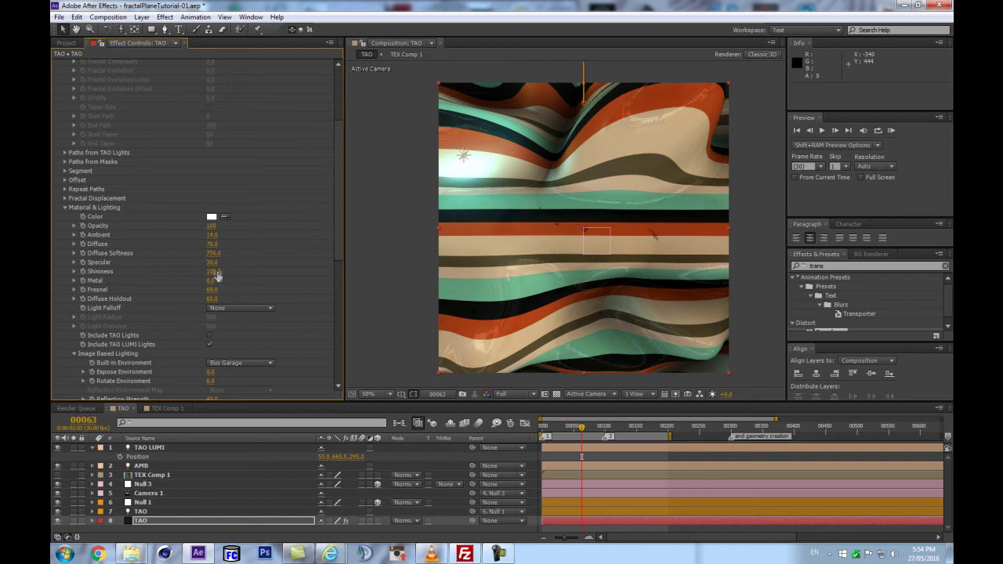
# Step: Set the TAO material's Shininess to 4 and raise Specular to about 118
pyautogui.click(215, 272)
pyautogui.write('4')
pyautogui.press('Return')
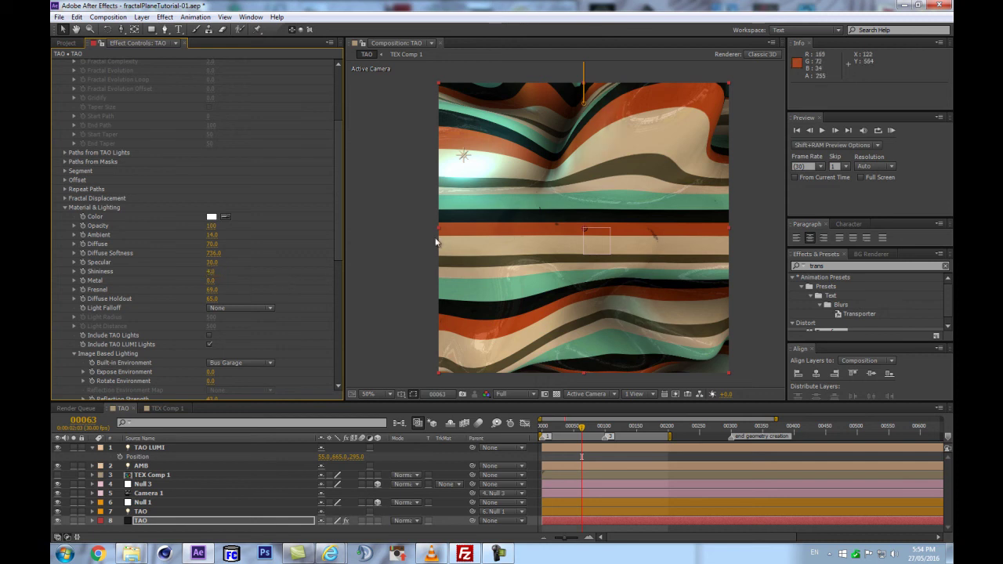
pyautogui.moveTo(210, 269); pyautogui.dragTo(248, 258)
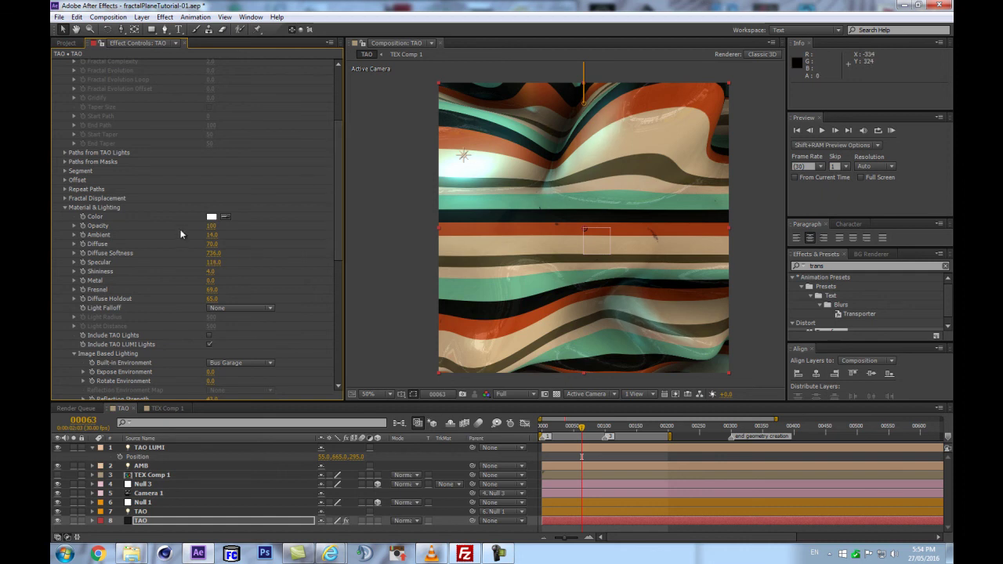
# Step: Lower the TAO material's Specular to 4 and then to 0
pyautogui.moveTo(209, 262); pyautogui.dragTo(214, 266)
pyautogui.click(215, 263)
pyautogui.write('4')
pyautogui.press('Return')
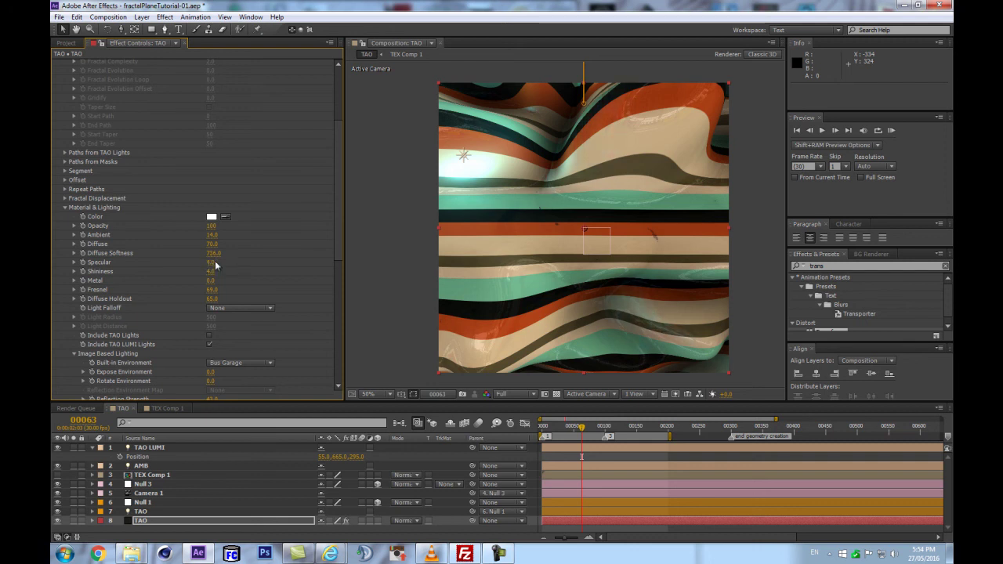
pyautogui.click(210, 263)
pyautogui.write('0')
pyautogui.press('Return')
# Step: Try the TAO material with Shininess at 0, then undo that change
pyautogui.click(210, 272)
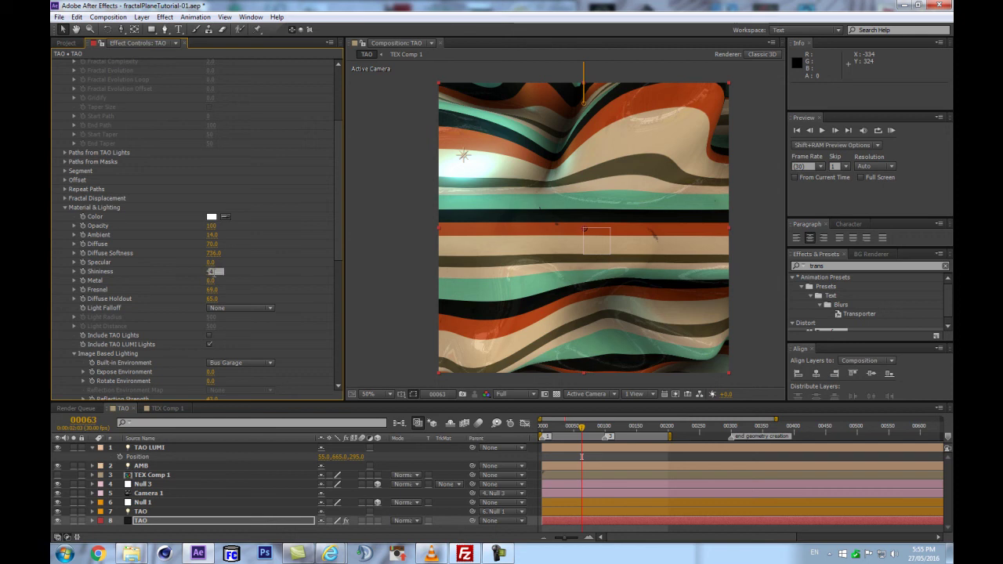
pyautogui.click(268, 274)
pyautogui.click(211, 271)
pyautogui.write('4.')
pyautogui.press('Return')
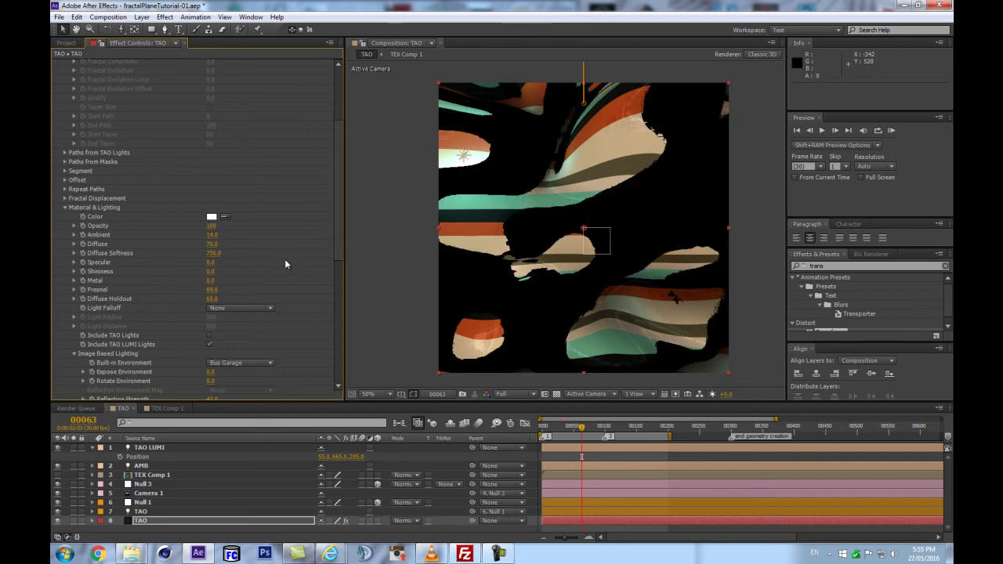
pyautogui.hotkey('ctrl', 'z')
# Step: Raise the TAO material's Shininess to about 96, Specular to about 145 and Diffuse to about 162
pyautogui.moveTo(212, 272); pyautogui.dragTo(279, 249)
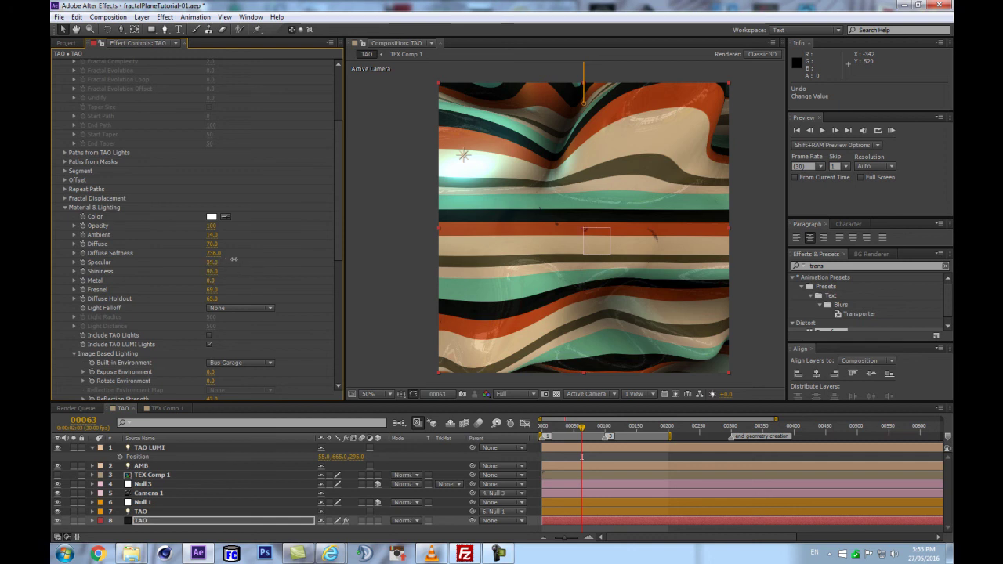
pyautogui.moveTo(371, 228); pyautogui.dragTo(255, 215)
pyautogui.moveTo(212, 251); pyautogui.dragTo(260, 233)
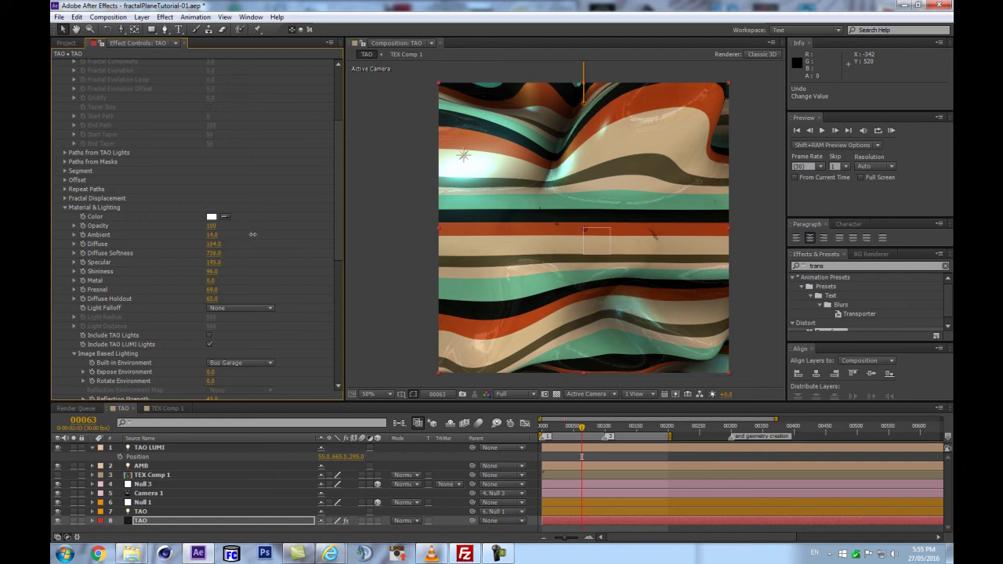
# Step: Set the TAO material's Light Falloff to Smooth and adjust its Light Radius and Light Distance
pyautogui.click(255, 307)
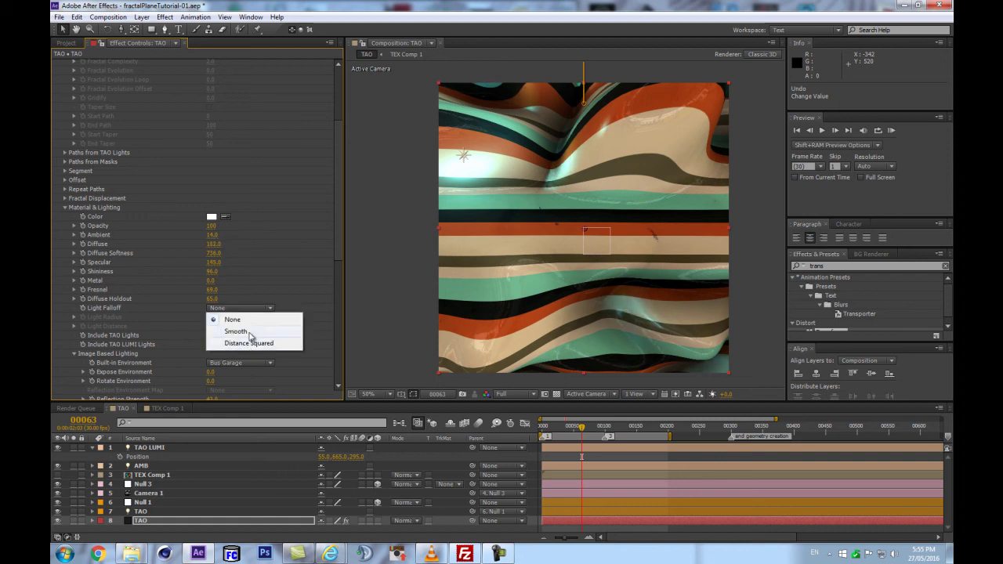
pyautogui.click(251, 332)
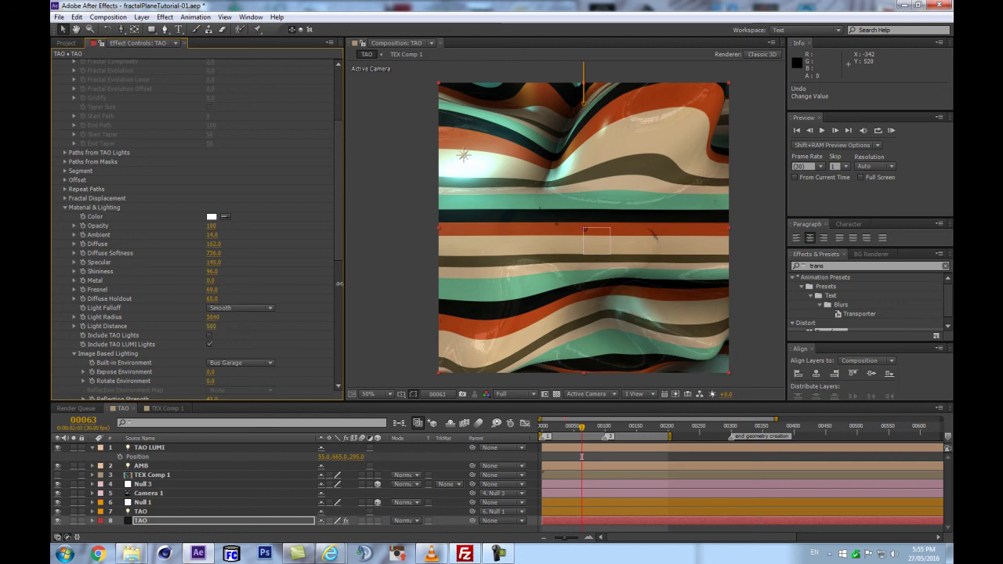
pyautogui.moveTo(212, 304)
pyautogui.mouseDown()
pyautogui.moveTo(232, 301)
pyautogui.moveTo(206, 300)
pyautogui.mouseUp()
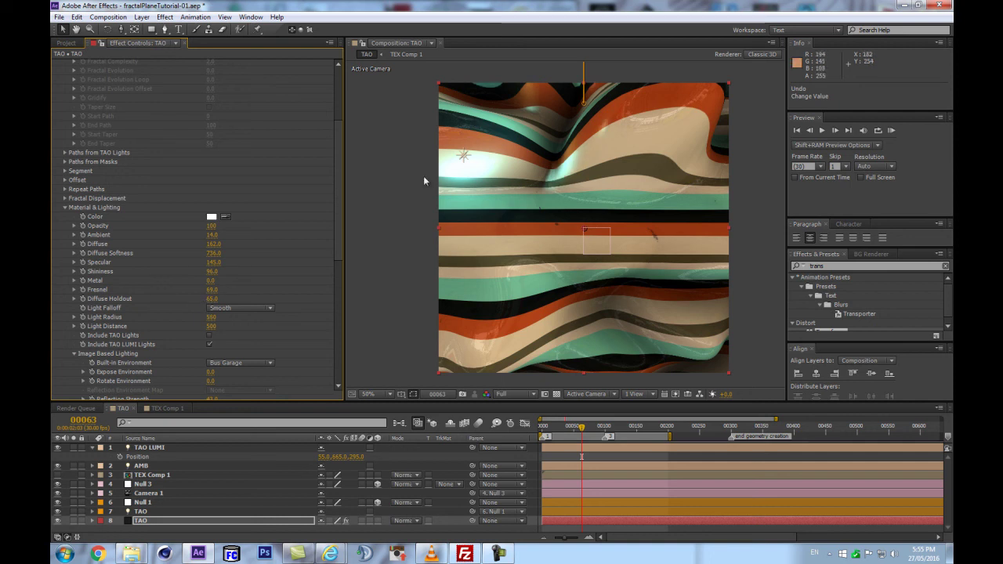
pyautogui.moveTo(211, 321)
pyautogui.mouseDown()
pyautogui.moveTo(191, 320)
pyautogui.moveTo(217, 317)
pyautogui.mouseUp()
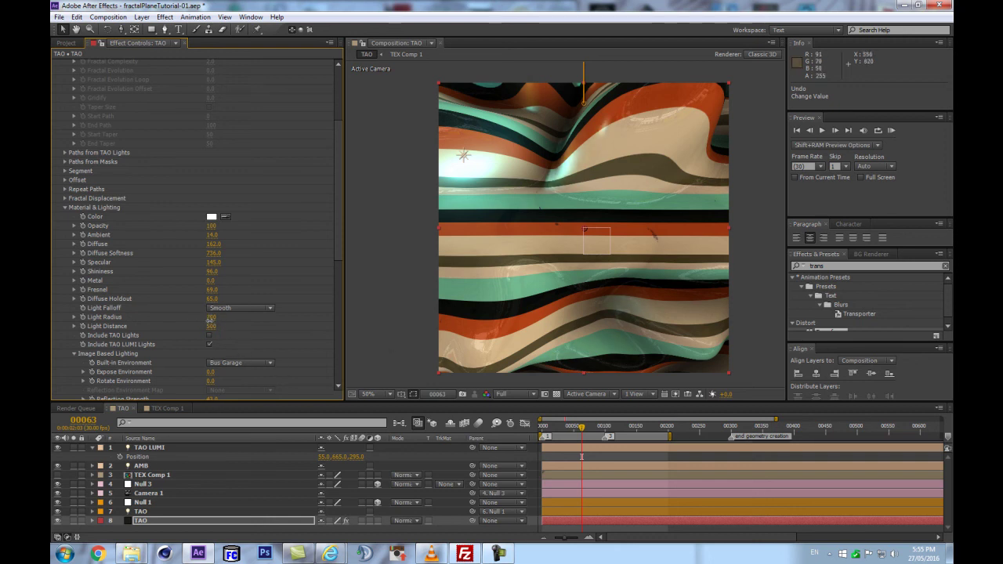
pyautogui.moveTo(219, 326); pyautogui.dragTo(207, 327)
# Step: Move the TAO LUMI light in the composition to about 0.8, 665, 355.7 and keep its layer selected
pyautogui.moveTo(473, 157); pyautogui.dragTo(450, 149)
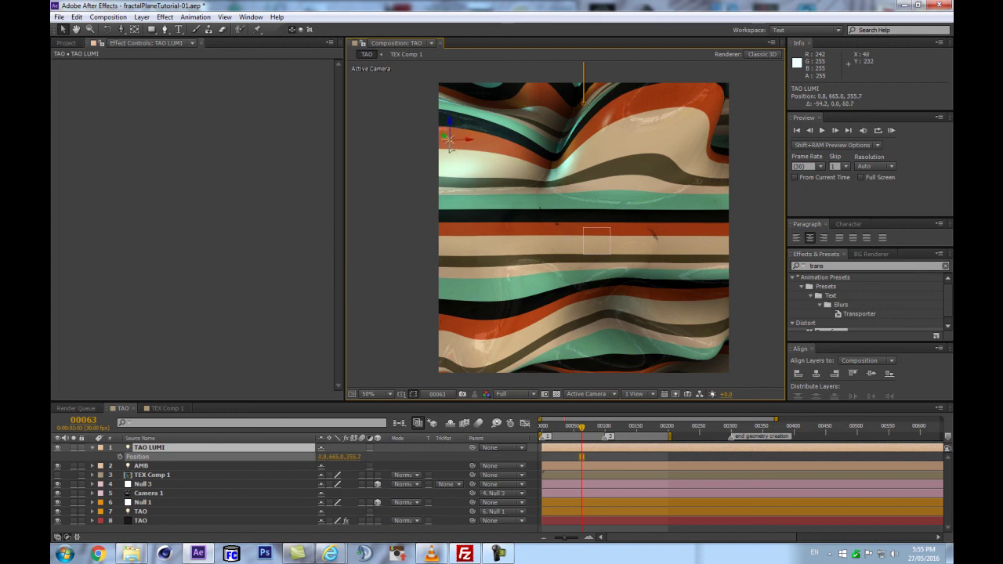
pyautogui.click(154, 447)
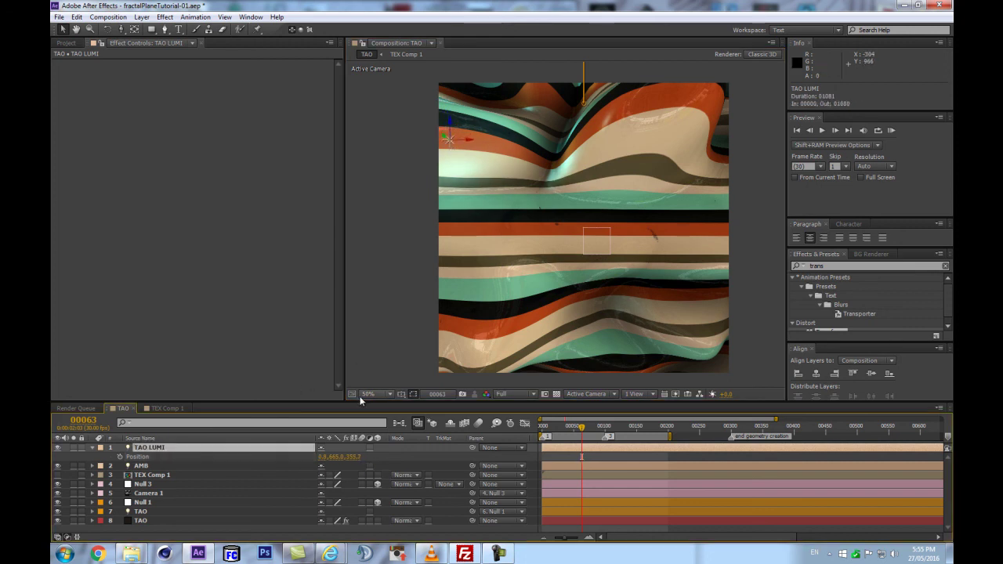
# Step: Duplicate the TAO LUMI light, place the copy over the plane's lower right area and change its color to orange
pyautogui.hotkey('ctrl', 'd')
pyautogui.moveTo(451, 147); pyautogui.dragTo(637, 316)
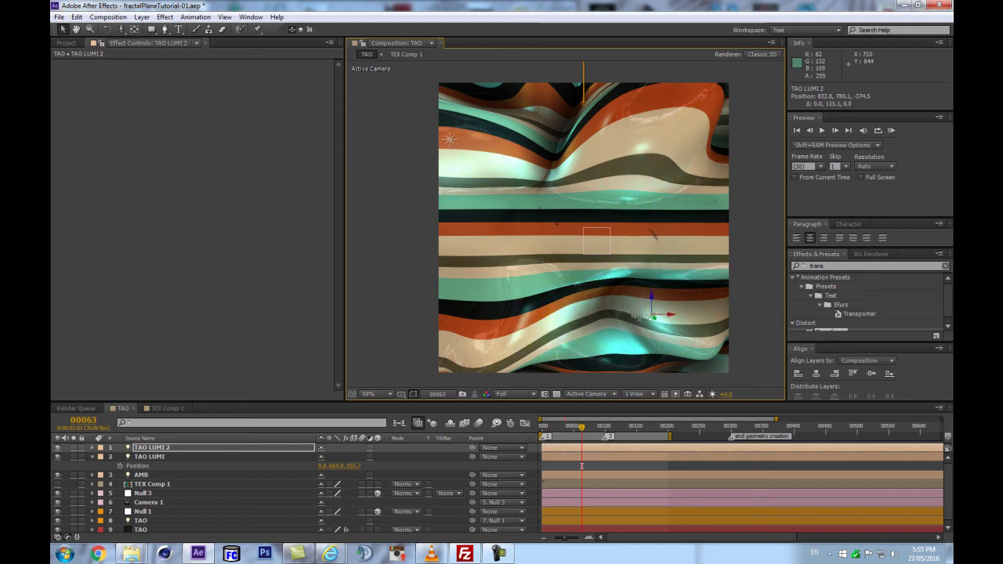
pyautogui.press('a')
pyautogui.press('a')
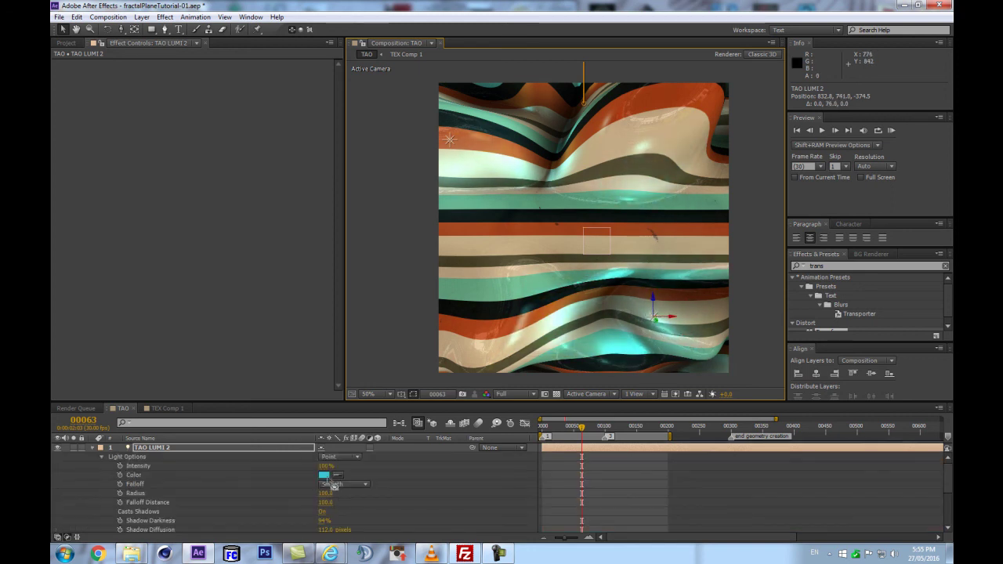
pyautogui.click(323, 475)
pyautogui.click(352, 403)
pyautogui.press('Return')
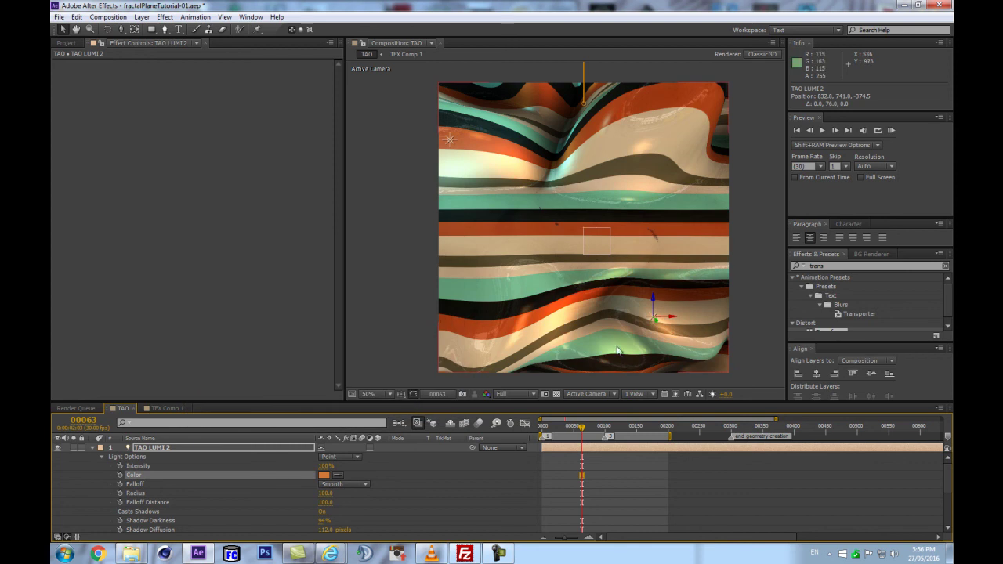
# Step: Move the orange light past the plane's right edge to about 1248.8, 741, -66.5, then select the TAO layer and hide the layer controls
pyautogui.moveTo(676, 320); pyautogui.dragTo(755, 224)
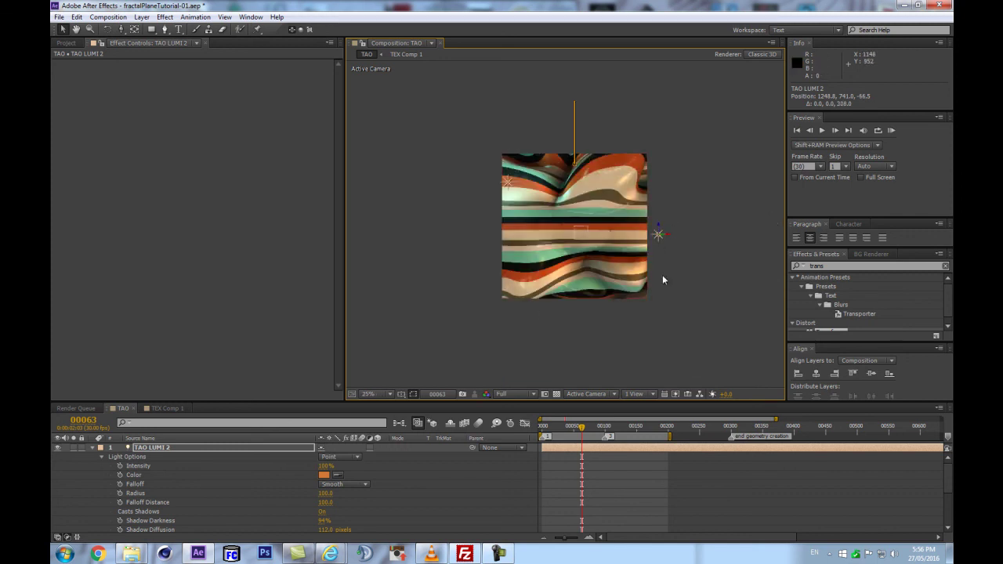
pyautogui.click(96, 451)
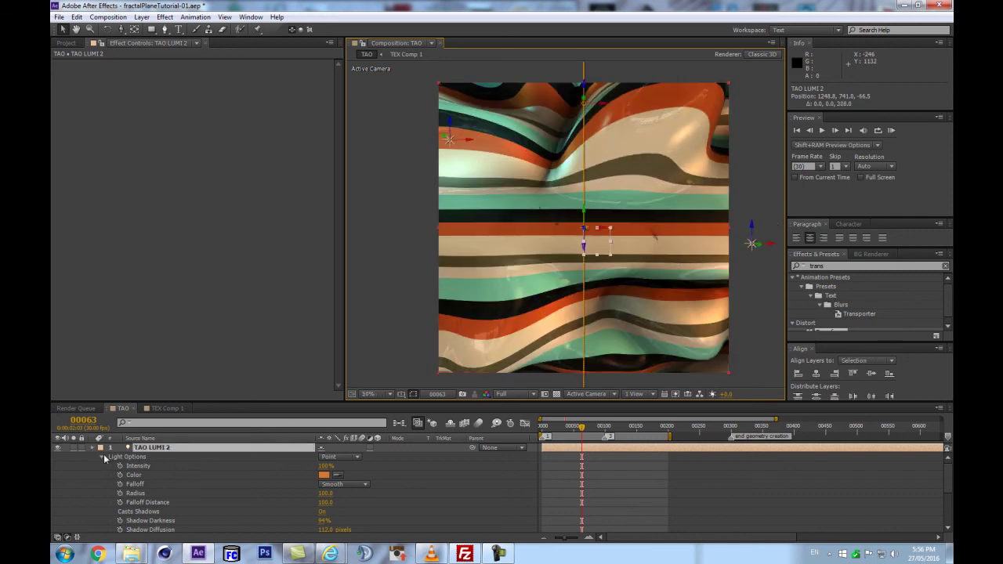
pyautogui.click(103, 455)
pyautogui.click(157, 520)
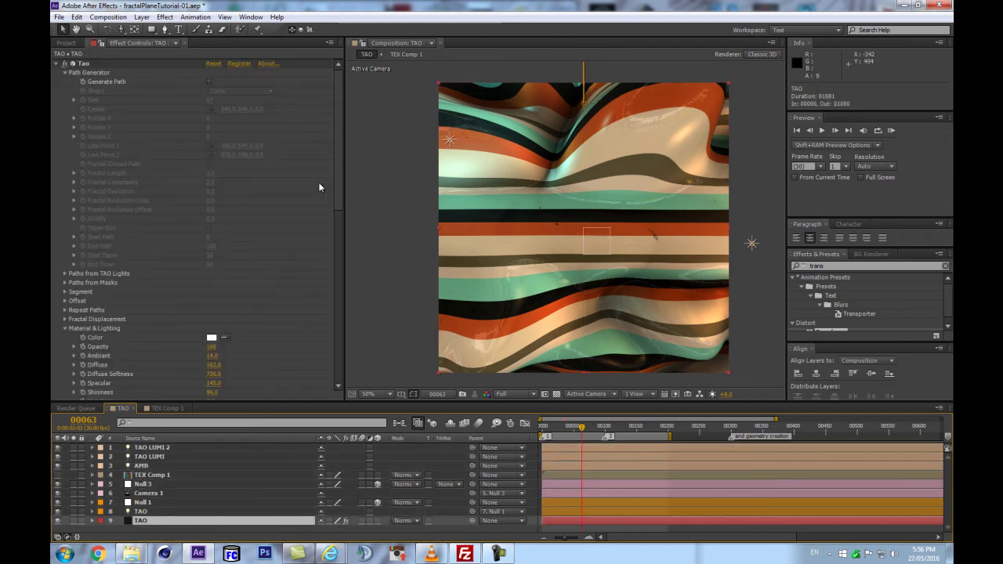
pyautogui.hotkey('ctrl', 'shift', 'h')
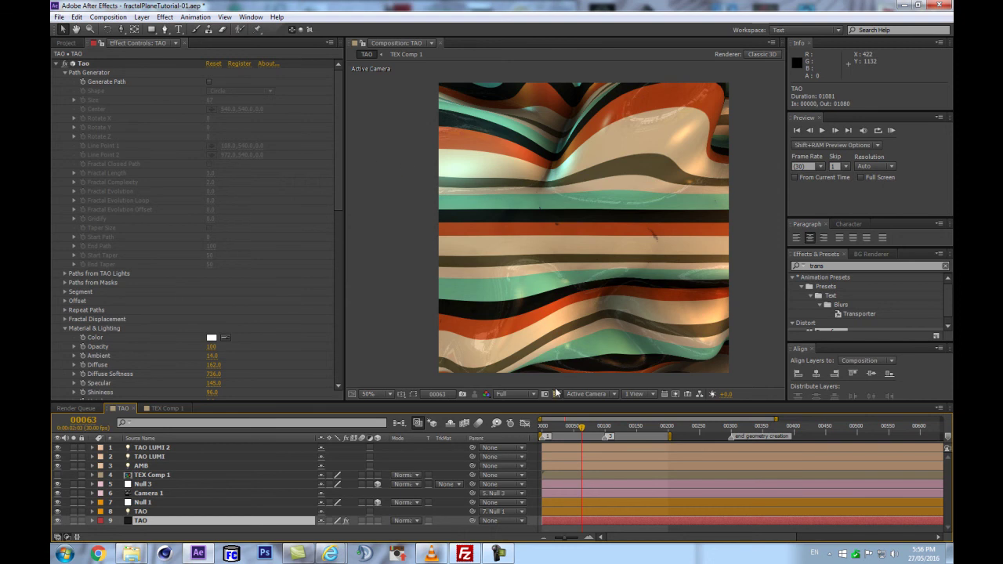
# Step: Inspect the plane up close at frame 79, try Ambient Occlusion set to Off, then undo that change
pyautogui.moveTo(558, 428); pyautogui.dragTo(592, 433)
pyautogui.scroll(2, 634, 225)
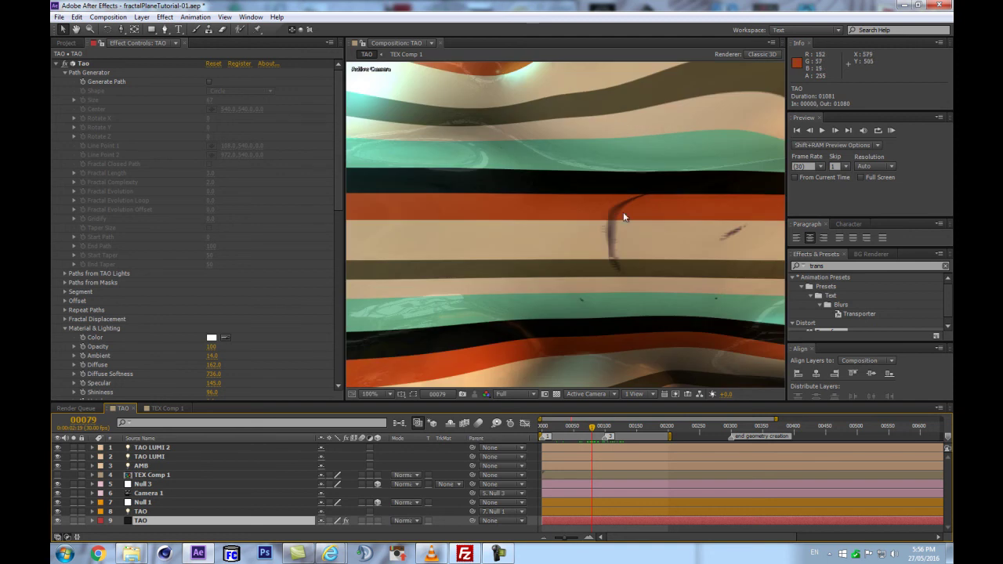
pyautogui.scroll(-10, 342, 188)
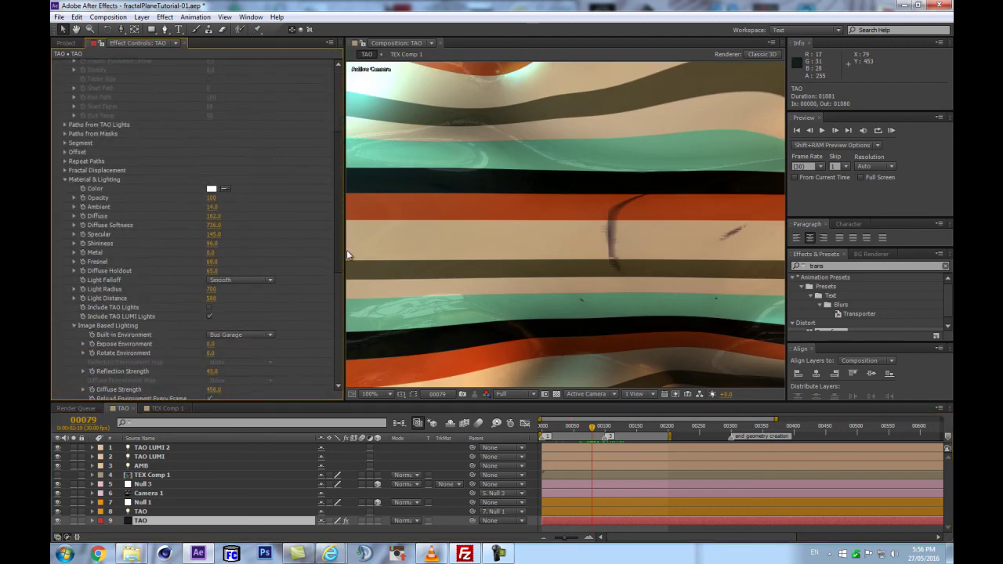
pyautogui.click(259, 330)
pyautogui.click(248, 346)
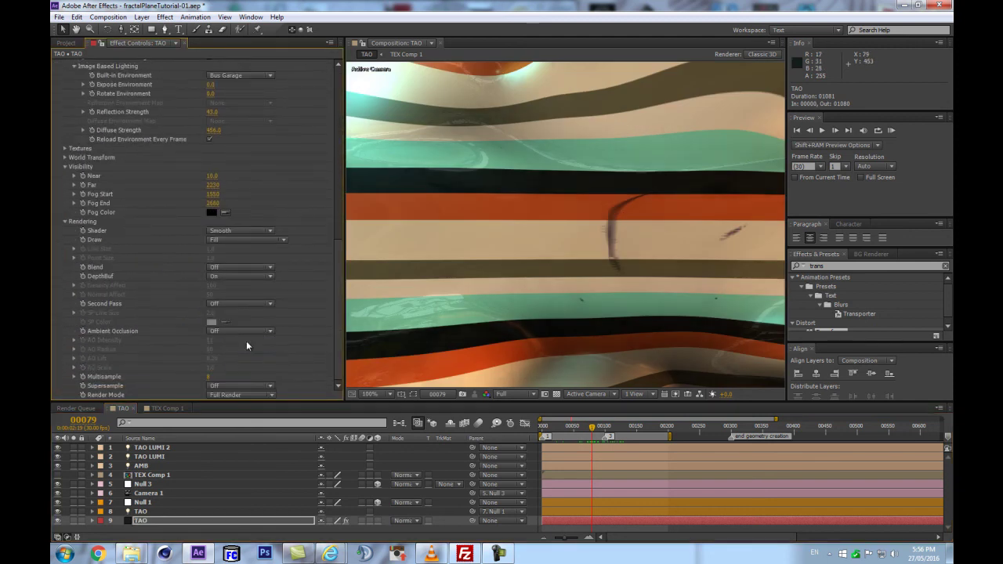
pyautogui.hotkey('ctrl', 'z')
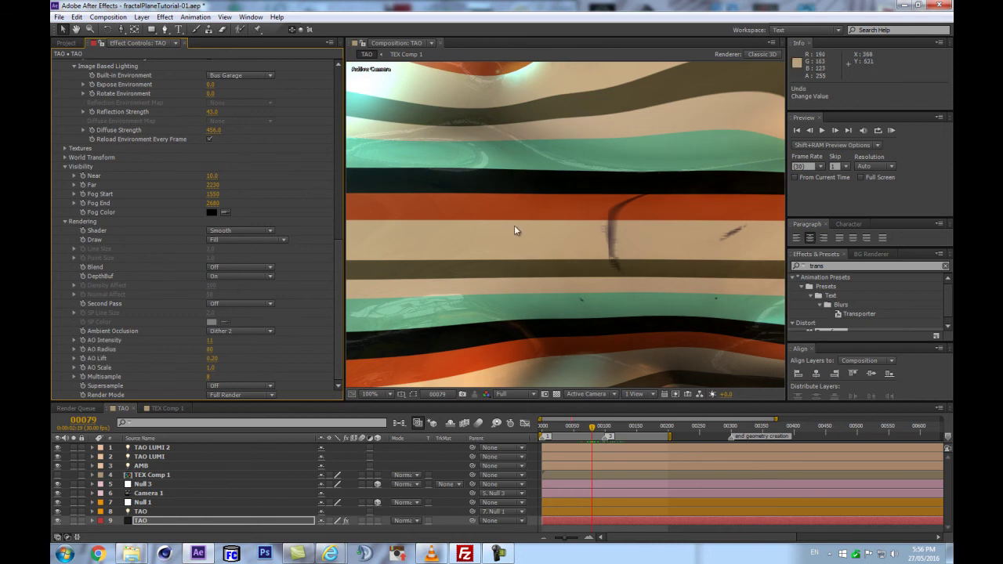
pyautogui.scroll(-2, 533, 221)
pyautogui.scroll(3, 239, 229)
pyautogui.scroll(4, 248, 183)
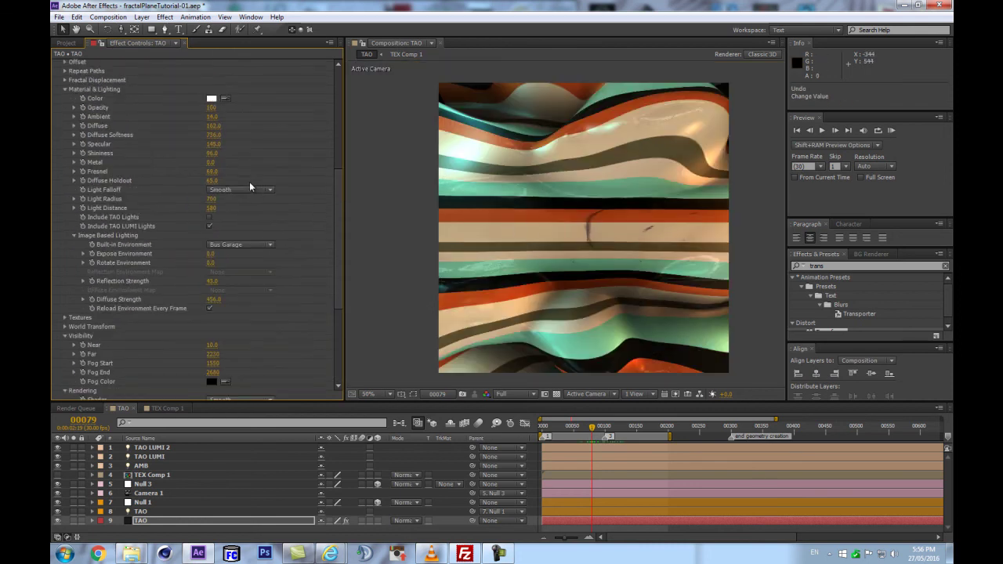
pyautogui.click(213, 193)
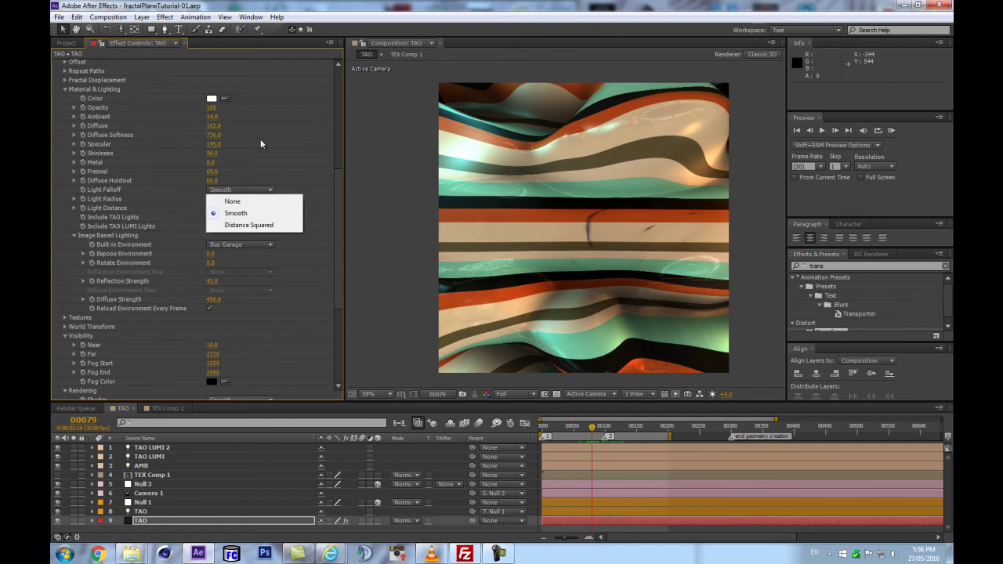
pyautogui.click(263, 135)
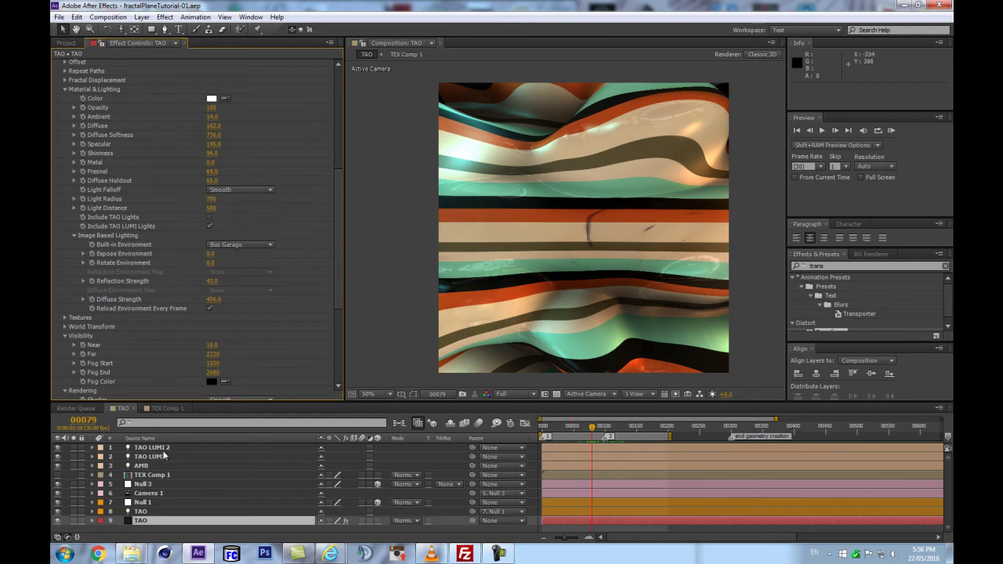
# Step: Try deleting the AMB light and both TAO LUMI lights to compare the look, then undo the deletion
pyautogui.click(204, 466)
pyautogui.keyDown('shift'); pyautogui.click(208, 444); pyautogui.keyUp('shift')
pyautogui.press('Delete')
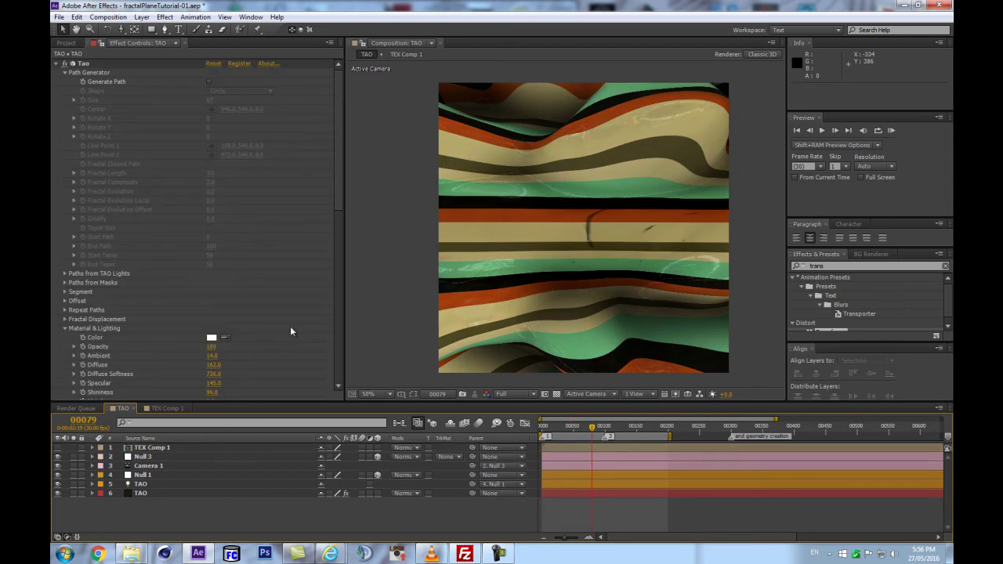
pyautogui.hotkey('ctrl', 'z')
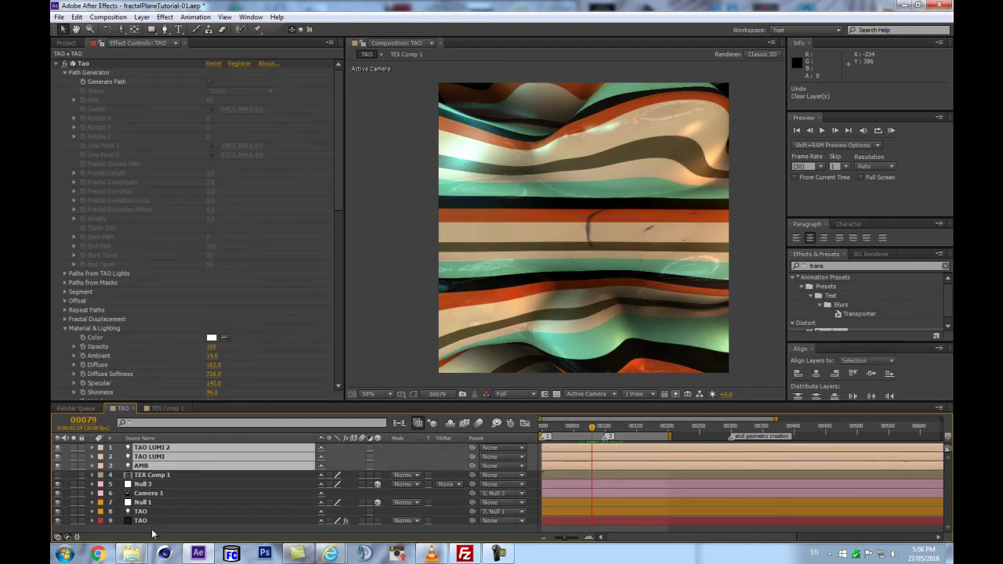
# Step: Try a higher Diffuse Strength in the TAO layer's image-based lighting, then undo that change
pyautogui.click(153, 520)
pyautogui.scroll(-5, 242, 334)
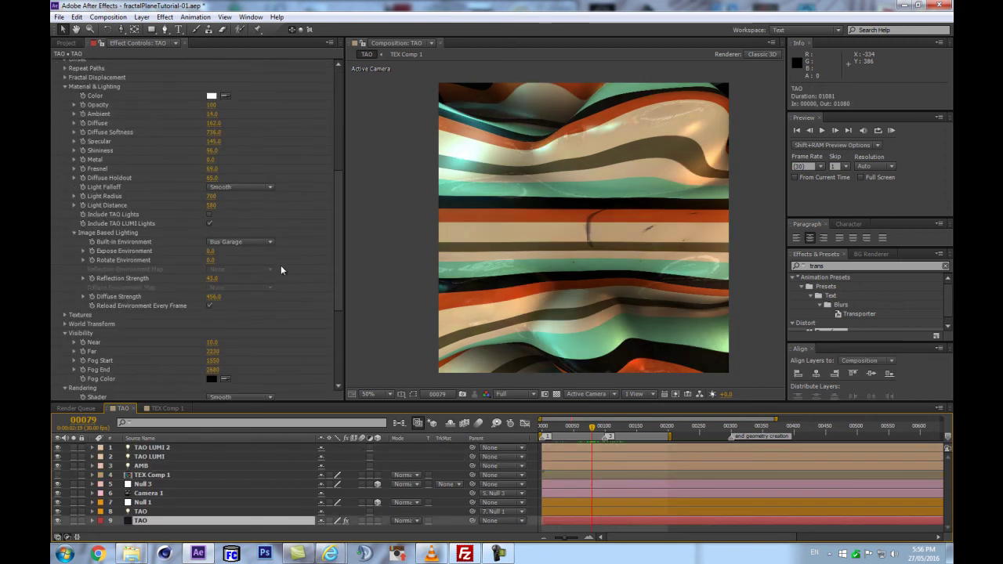
pyautogui.moveTo(210, 297); pyautogui.dragTo(298, 233)
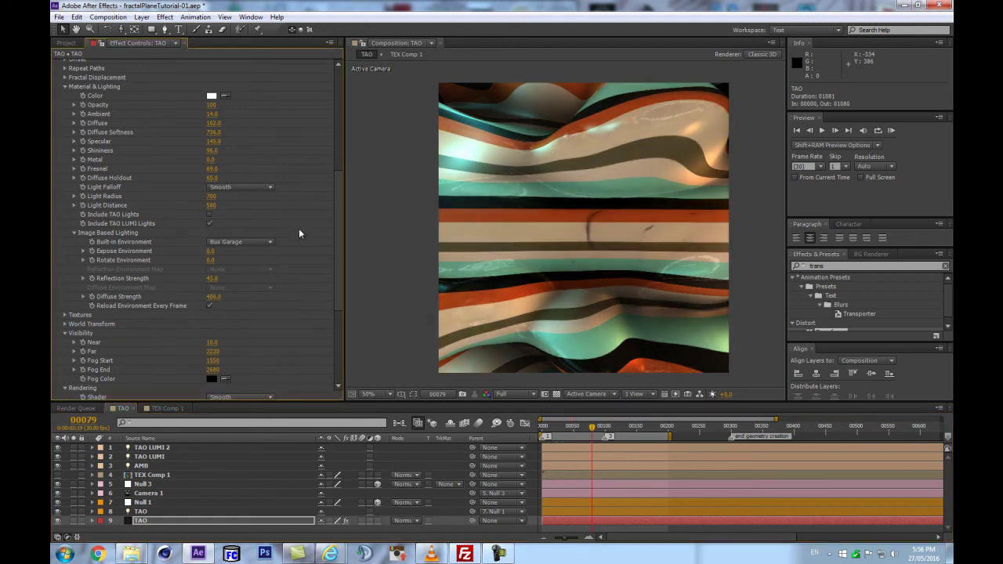
pyautogui.hotkey('ctrl', 'z')
pyautogui.scroll(2, 574, 210)
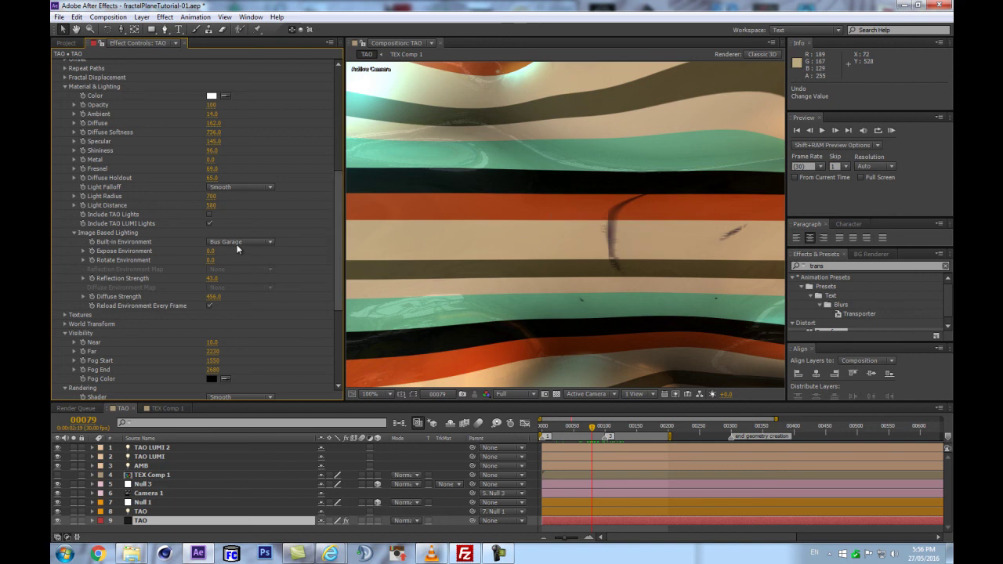
# Step: Try the TAO material's Light Falloff set to None, then undo that change
pyautogui.click(219, 186)
pyautogui.click(234, 201)
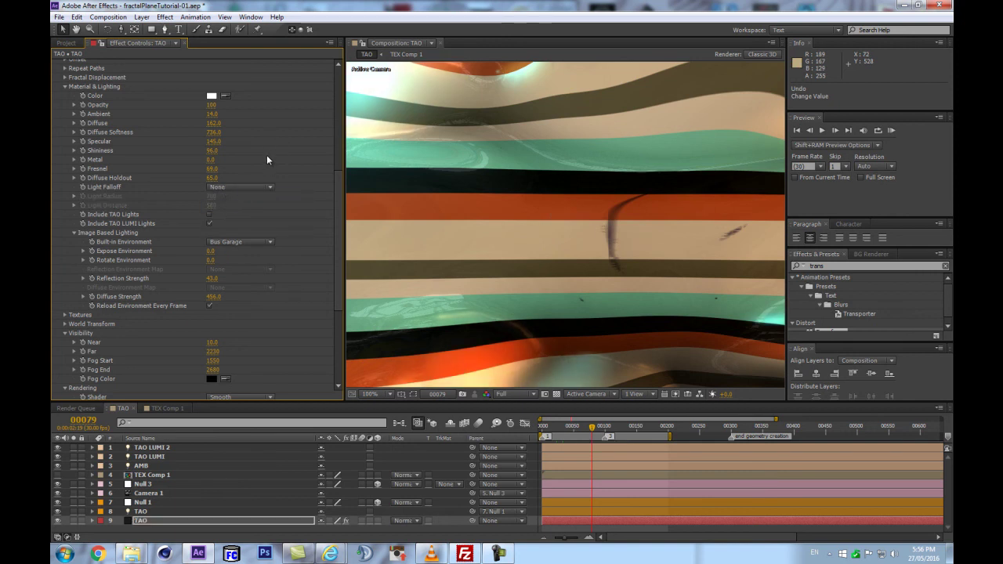
pyautogui.hotkey('ctrl', 'z')
pyautogui.scroll(4, 266, 154)
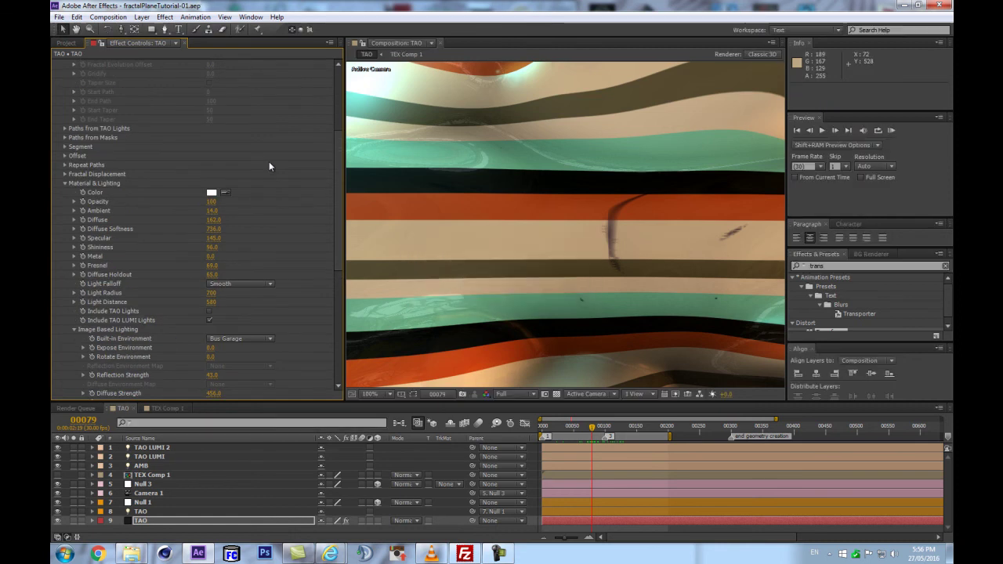
# Step: Undo a trial change of the TAO material's Ambient value and set its Fresnel to 45
pyautogui.moveTo(215, 212); pyautogui.dragTo(240, 206)
pyautogui.hotkey('ctrl', 'z')
pyautogui.moveTo(205, 274)
pyautogui.mouseDown()
pyautogui.moveTo(192, 276)
pyautogui.moveTo(196, 269)
pyautogui.mouseUp()
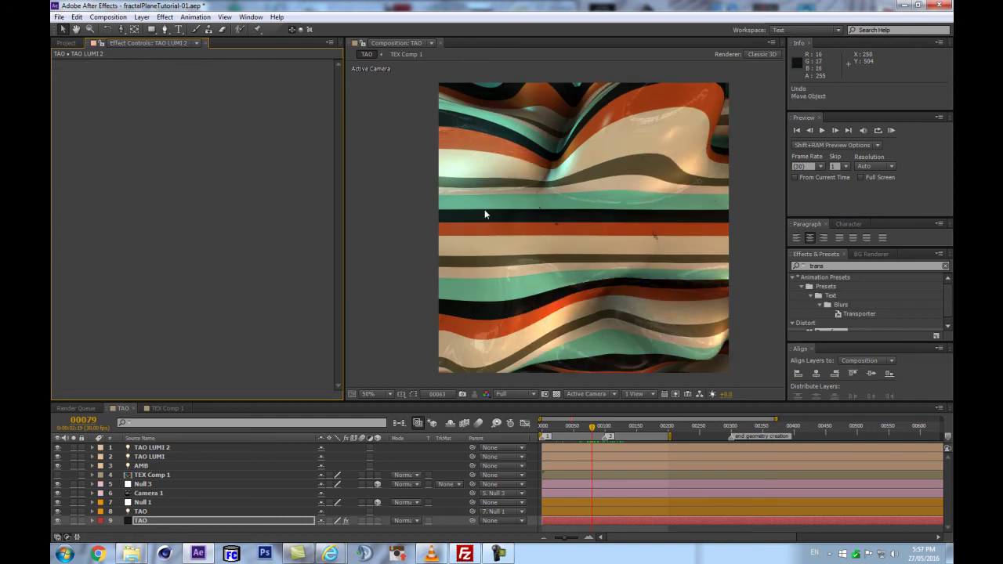
# Step: Undo the edits back to before the TAO LUMI lights existed to compare the look, then redo all of them
pyautogui.hotkey('ctrl', 'z')
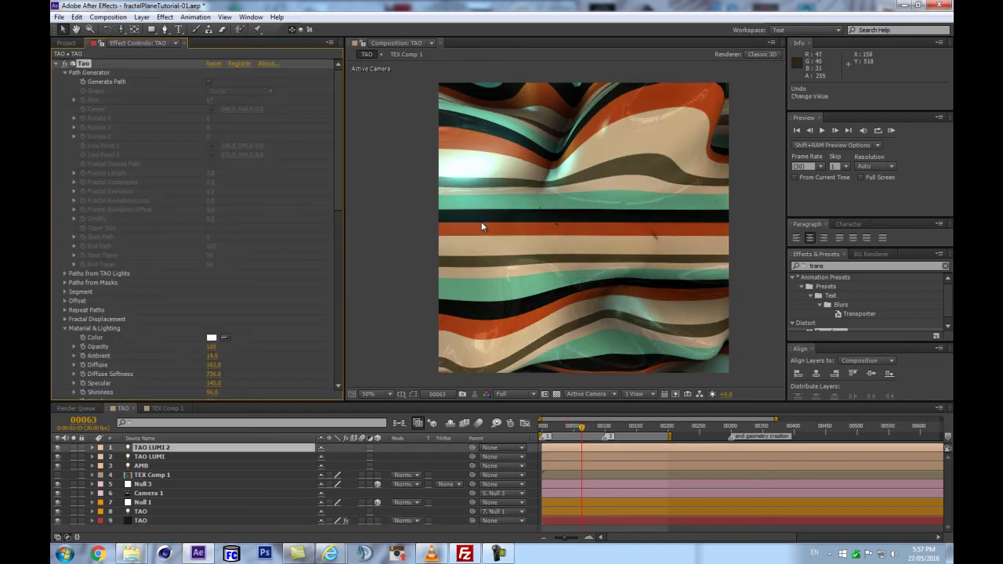
pyautogui.press('Delete')
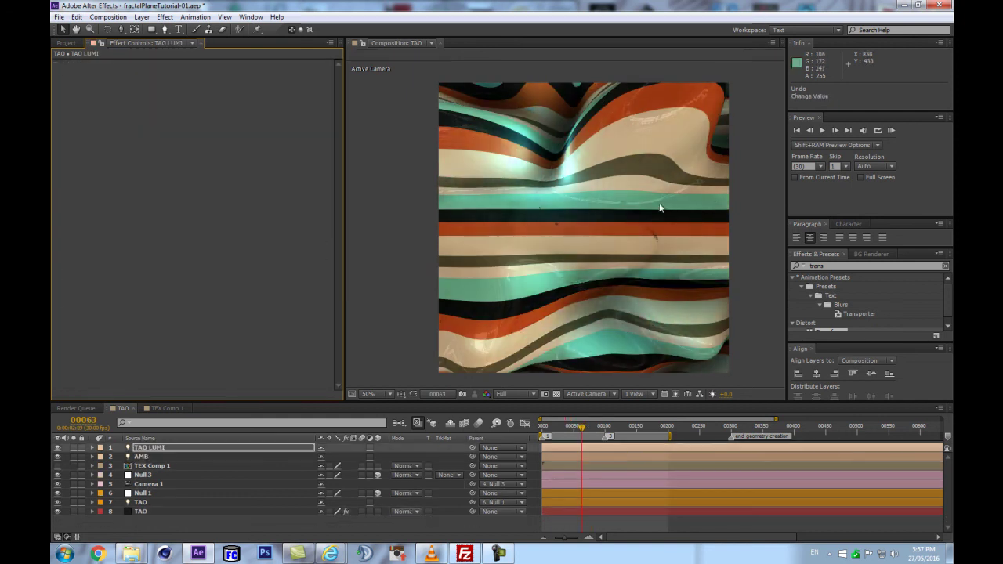
pyautogui.press('Delete')
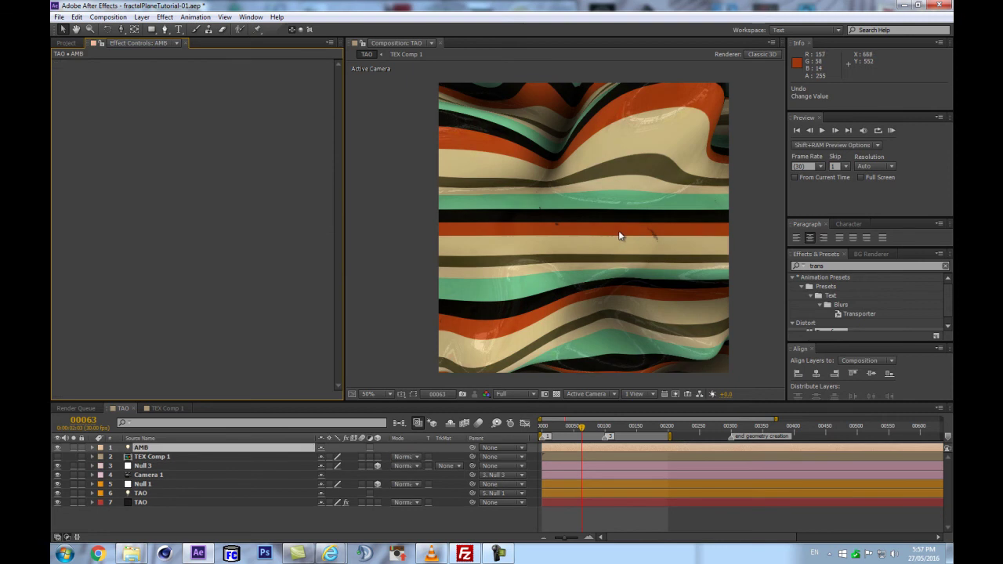
pyautogui.hotkey('ctrl', 'shift', 'z')
pyautogui.hotkey('ctrl', 'shift', 'z')
pyautogui.hotkey('ctrl', 'shift', 'z')
pyautogui.hotkey('ctrl', 'shift', 'z')
pyautogui.hotkey('ctrl', 'shift', 'z')
pyautogui.hotkey('ctrl', 'shift', 'z')
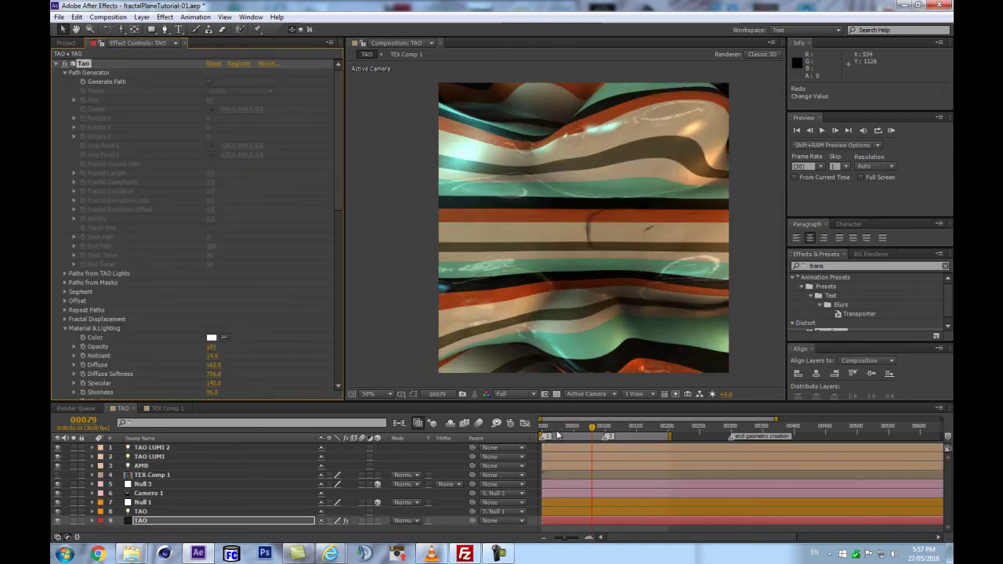
# Step: Go to frame 87 and adjust the fractal displacement's Smoothen Normals to about 35.3
pyautogui.moveTo(588, 427)
pyautogui.mouseDown()
pyautogui.moveTo(578, 427)
pyautogui.moveTo(597, 427)
pyautogui.mouseUp()
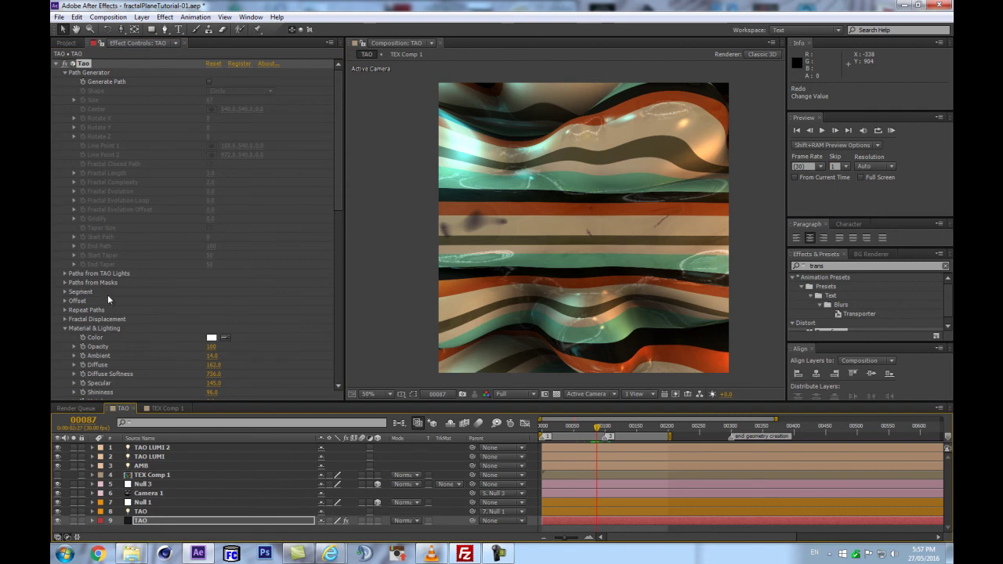
pyautogui.moveTo(334, 183); pyautogui.dragTo(304, 344)
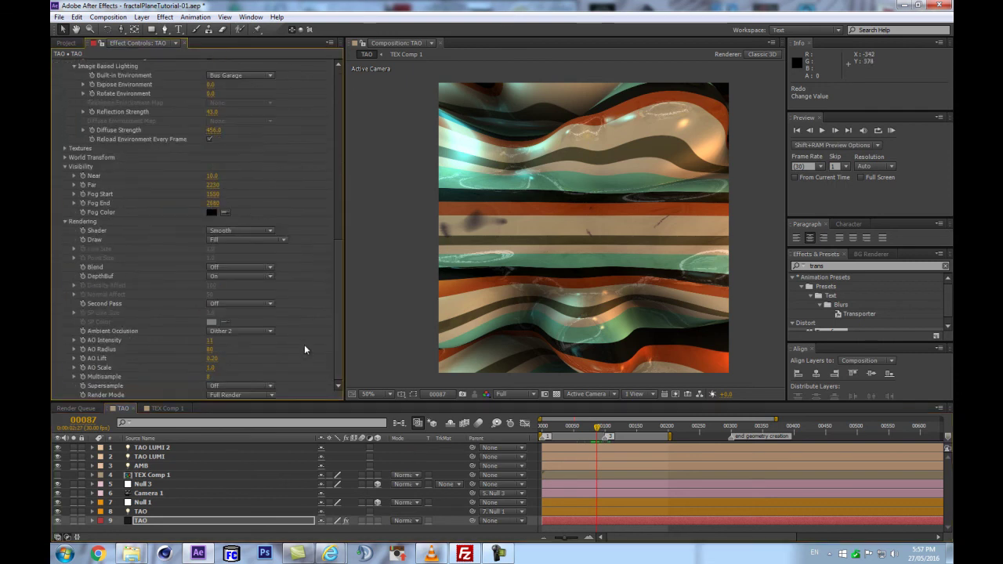
pyautogui.moveTo(213, 207); pyautogui.dragTo(224, 212)
pyautogui.scroll(6, 246, 215)
pyautogui.scroll(3, 244, 219)
pyautogui.click(64, 249)
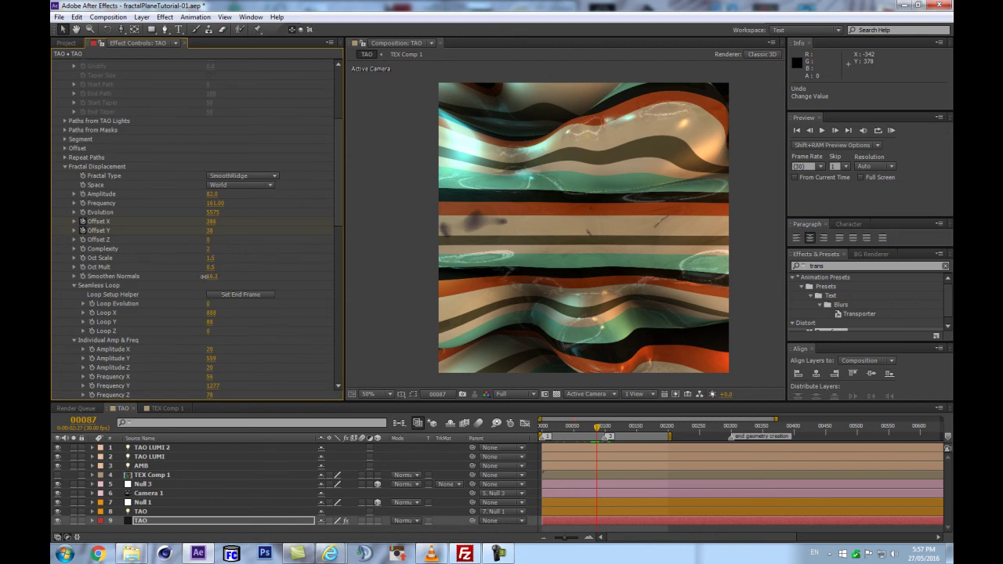
pyautogui.moveTo(171, 279); pyautogui.dragTo(117, 281)
pyautogui.moveTo(213, 277); pyautogui.dragTo(466, 240)
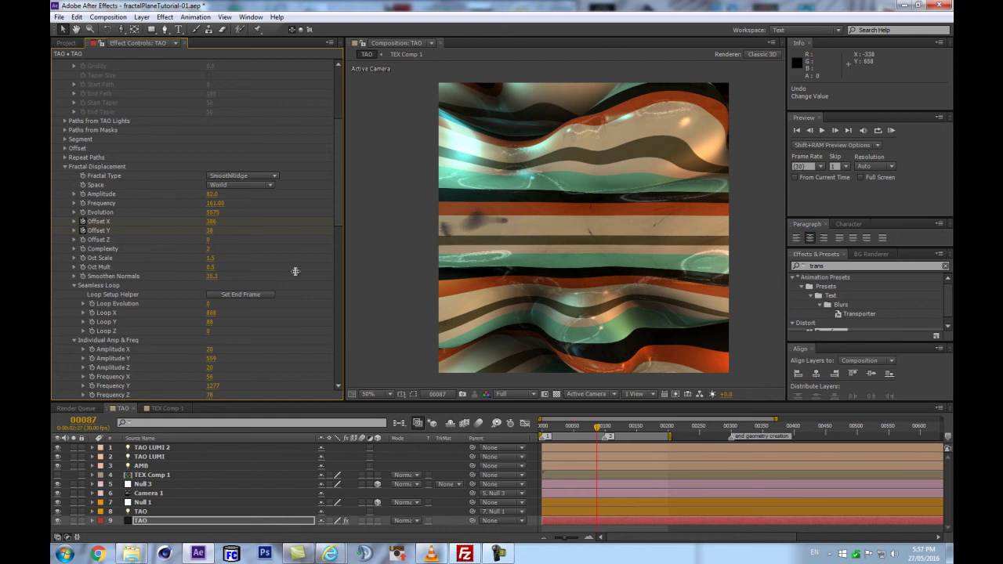
# Step: Try a higher Oct Scale in the fractal displacement, then undo that change
pyautogui.hotkey('ctrl', 'z')
pyautogui.hotkey('ctrl', 'z')
pyautogui.moveTo(213, 271)
pyautogui.mouseDown()
pyautogui.moveTo(237, 257)
pyautogui.moveTo(206, 259)
pyautogui.moveTo(217, 256)
pyautogui.mouseUp()
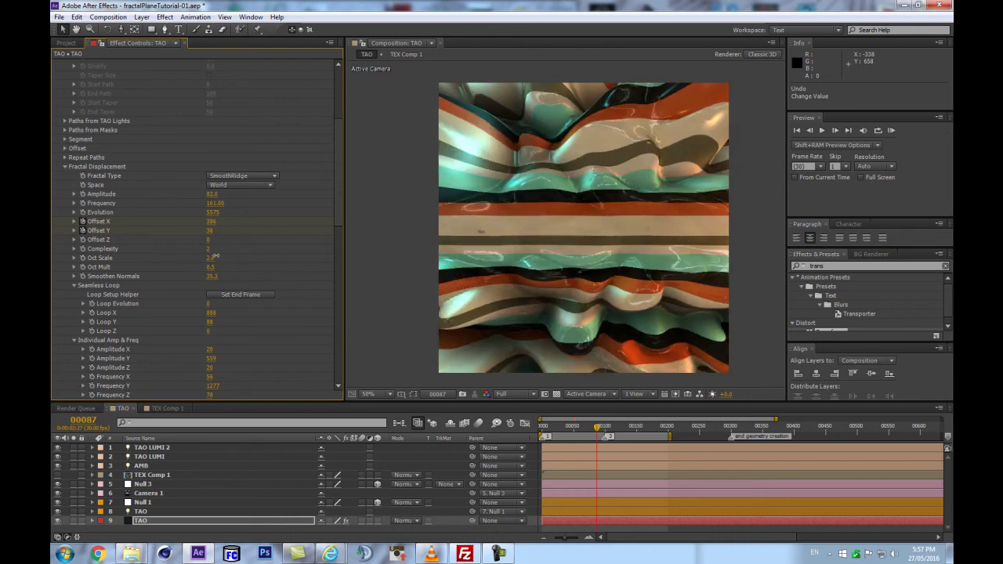
pyautogui.hotkey('ctrl', 'z')
# Step: Lower the fractal displacement's individual Frequency Y to 1042 and check the plane at frame 110
pyautogui.scroll(-2, 254, 267)
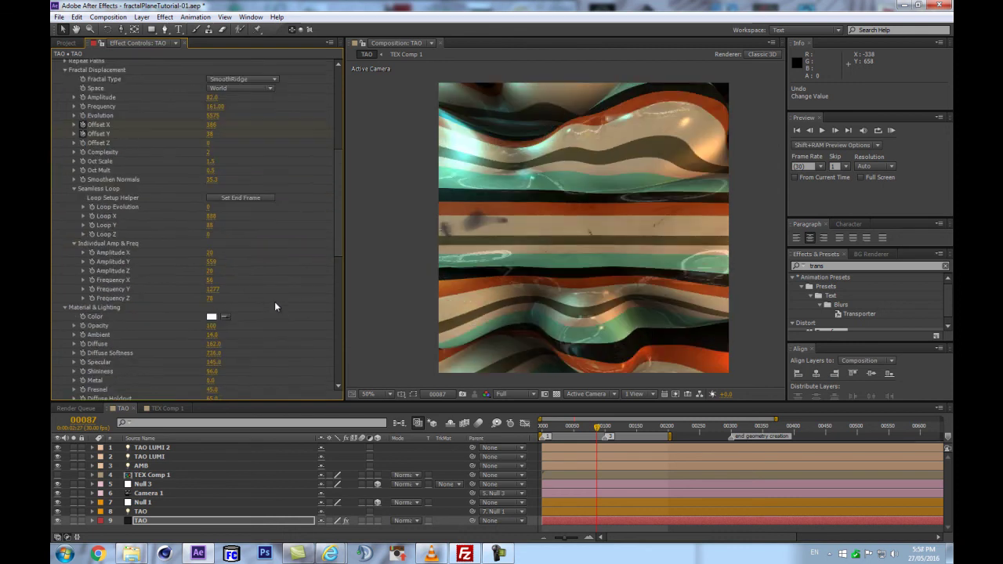
pyautogui.moveTo(209, 289)
pyautogui.mouseDown()
pyautogui.moveTo(259, 289)
pyautogui.moveTo(202, 289)
pyautogui.mouseUp()
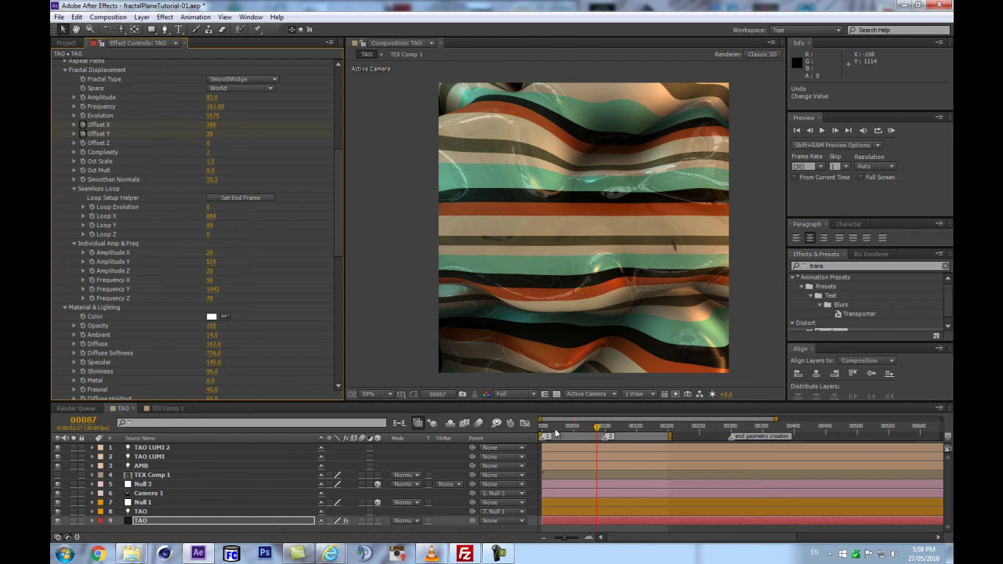
pyautogui.moveTo(555, 429); pyautogui.dragTo(599, 431)
pyautogui.scroll(-5, 283, 354)
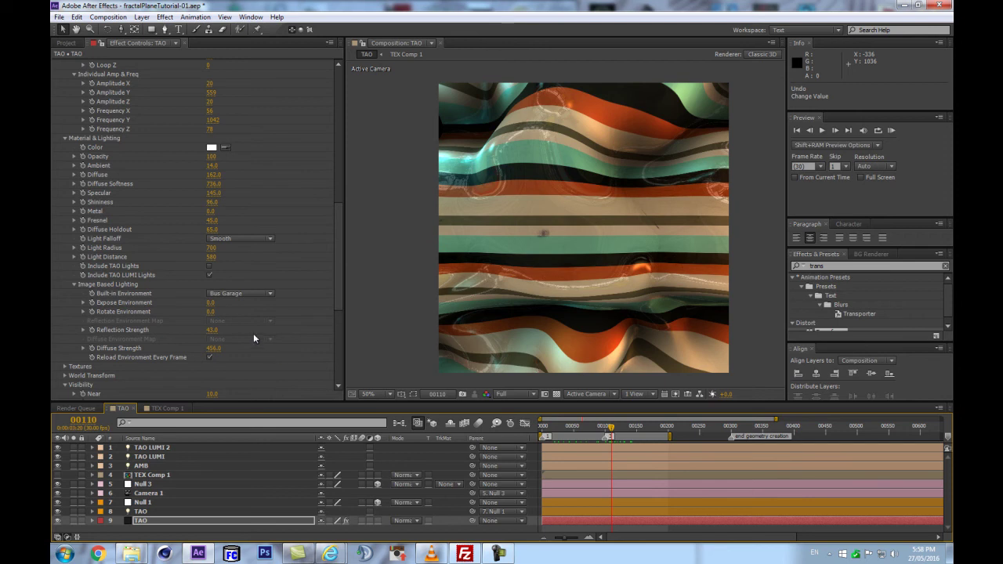
pyautogui.scroll(-3, 238, 278)
pyautogui.scroll(2, 238, 278)
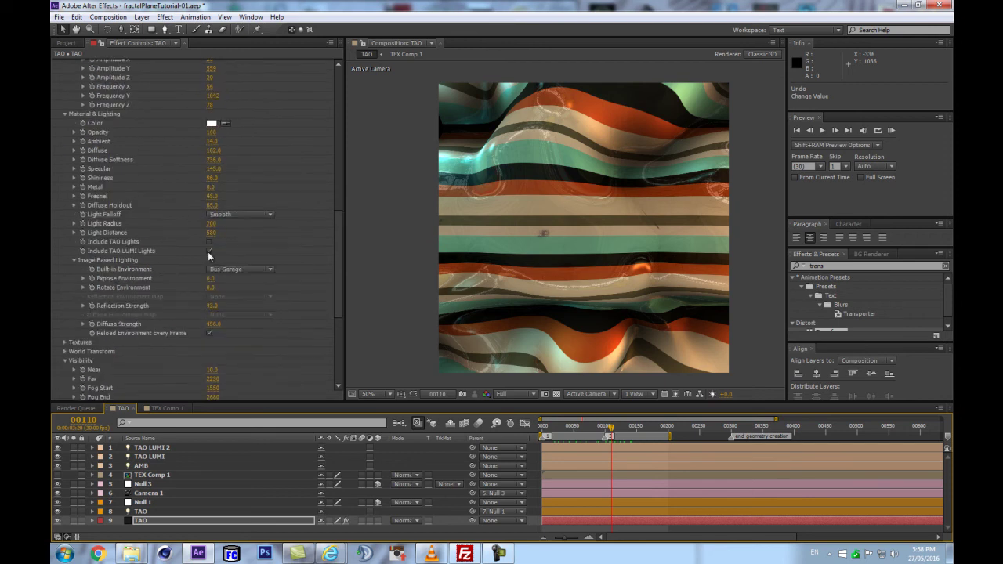
# Step: Toggle the TAO LUMI lights off and back on, and try a shorter visibility Far distance before undoing it
pyautogui.click(209, 251)
pyautogui.click(208, 252)
pyautogui.scroll(-4, 231, 291)
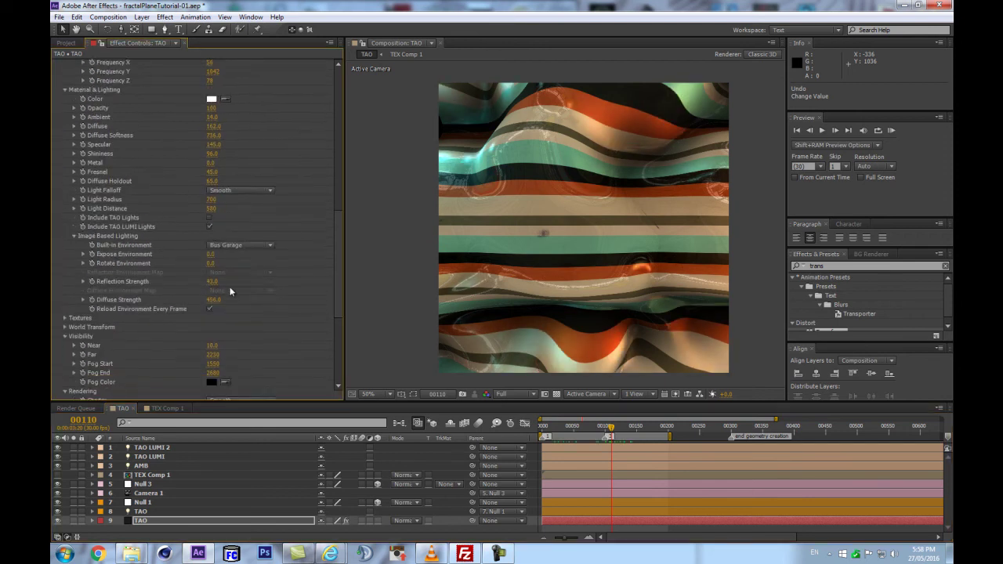
pyautogui.moveTo(226, 283)
pyautogui.mouseDown()
pyautogui.moveTo(259, 282)
pyautogui.moveTo(225, 280)
pyautogui.mouseUp()
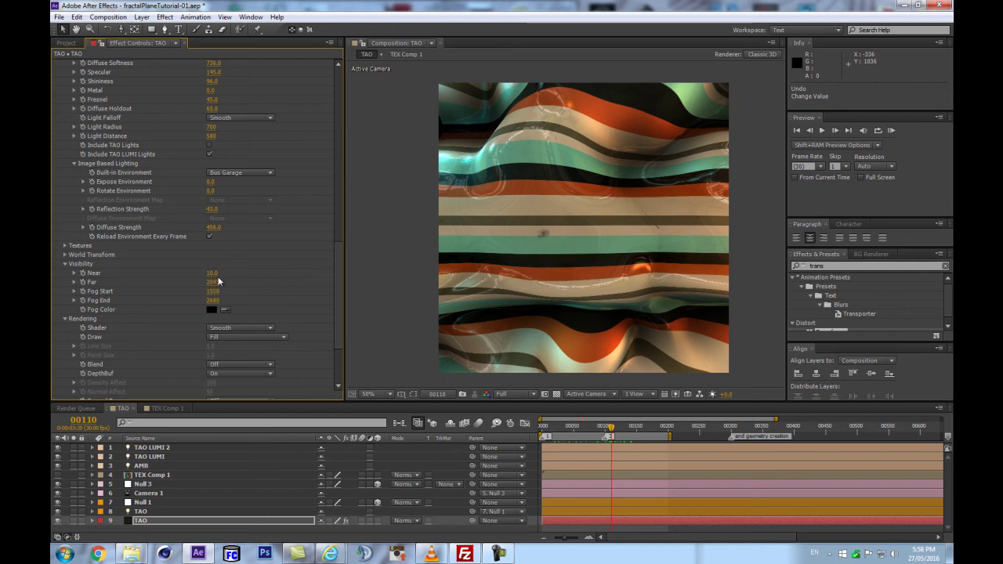
pyautogui.hotkey('ctrl', 'z')
pyautogui.scroll(1, 466, 238)
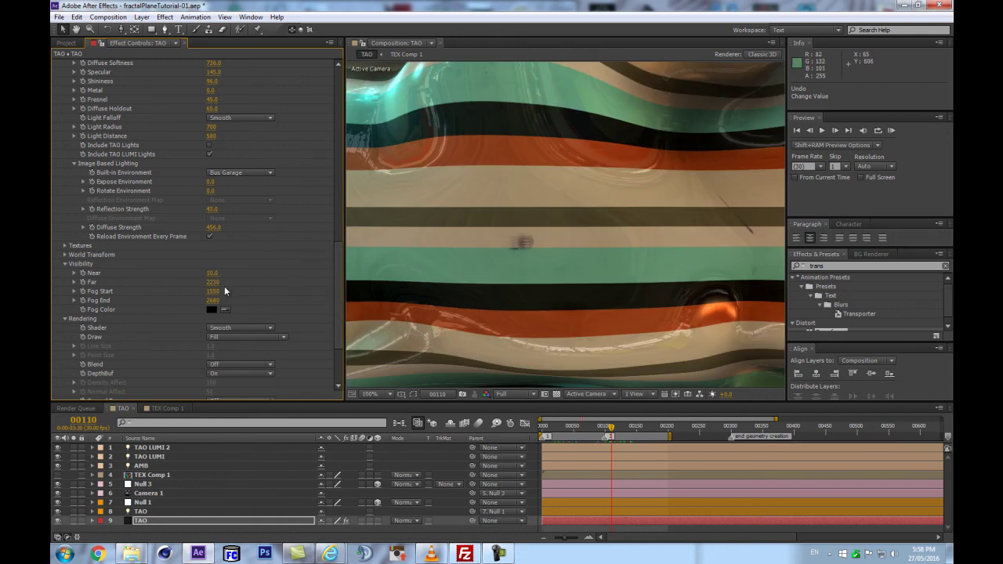
# Step: Try visibility Near distances of about 693, 1410 and 0, and undo the last change
pyautogui.moveTo(212, 272); pyautogui.dragTo(255, 269)
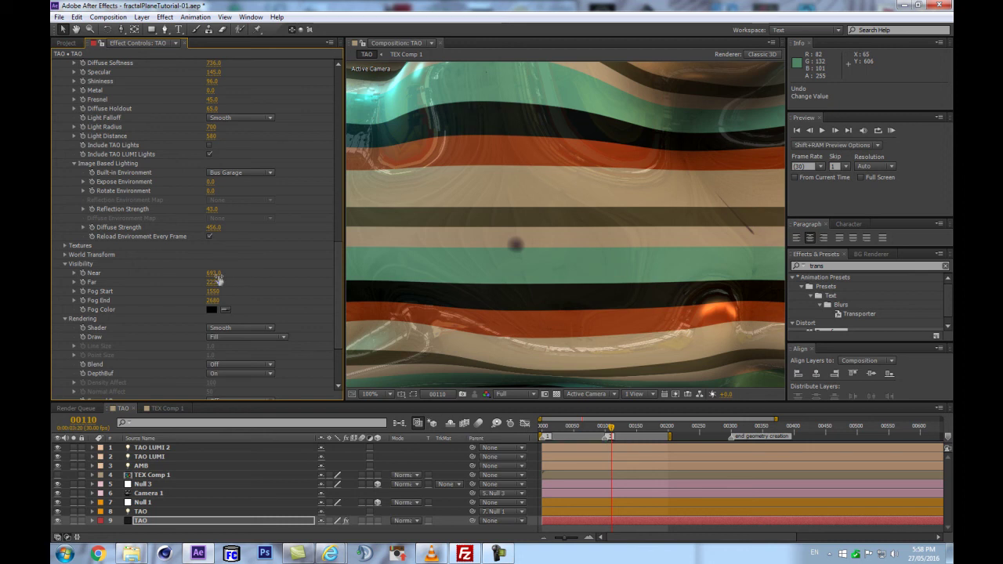
pyautogui.moveTo(215, 274); pyautogui.dragTo(685, 190)
pyautogui.moveTo(582, 206); pyautogui.dragTo(305, 275)
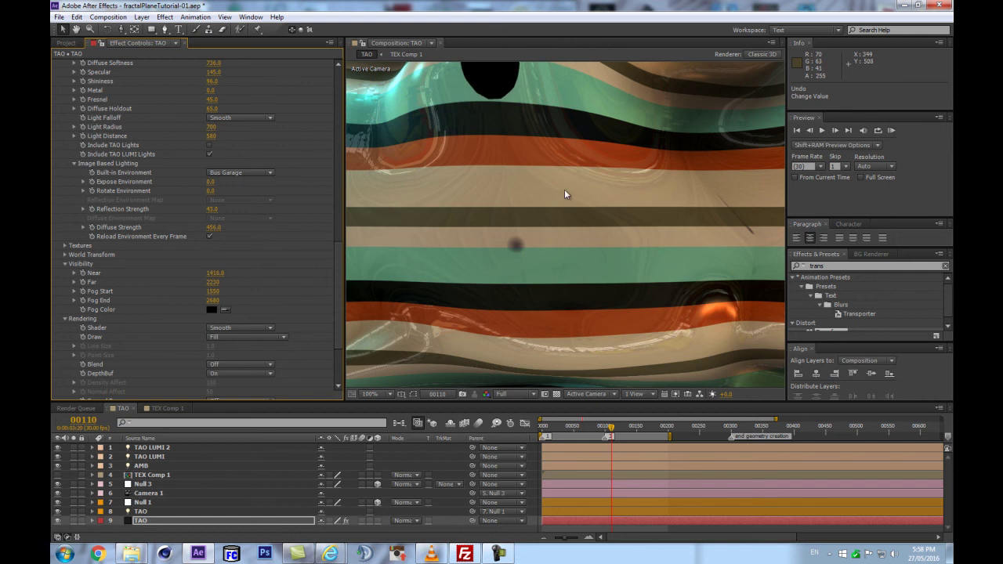
pyautogui.scroll(-1, 565, 189)
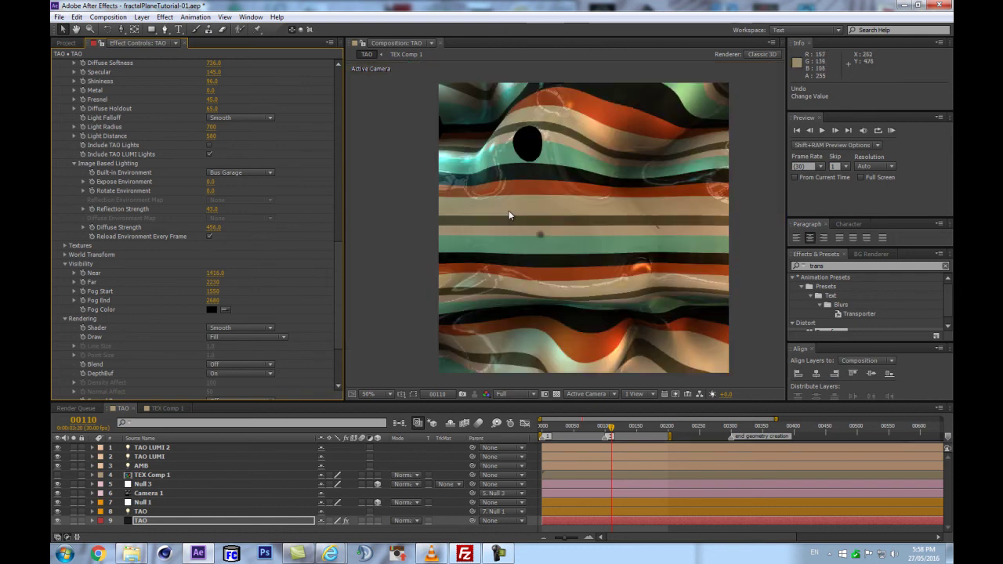
pyautogui.click(215, 272)
pyautogui.write('0')
pyautogui.press('Return')
pyautogui.scroll(2, 538, 239)
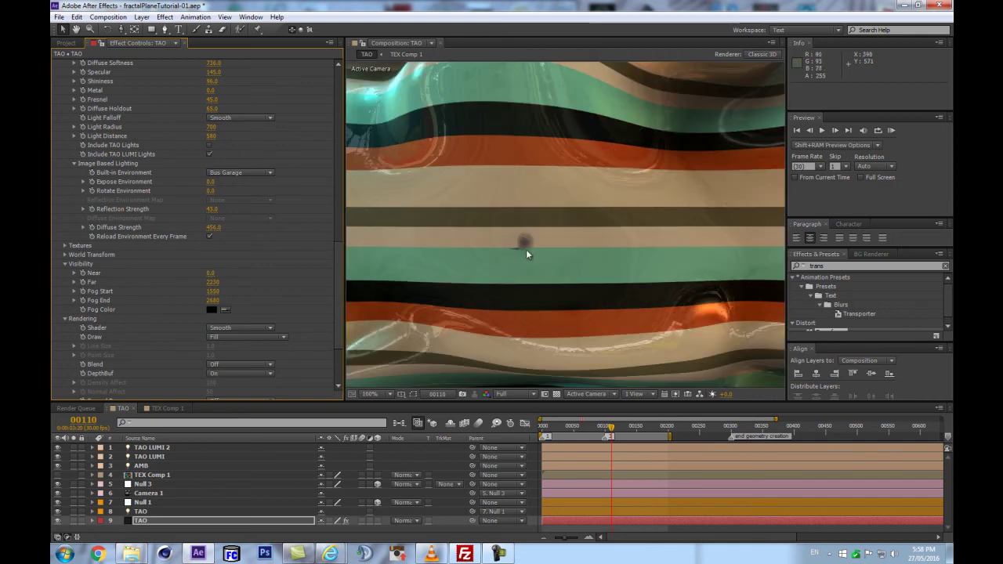
pyautogui.hotkey('ctrl', 'z')
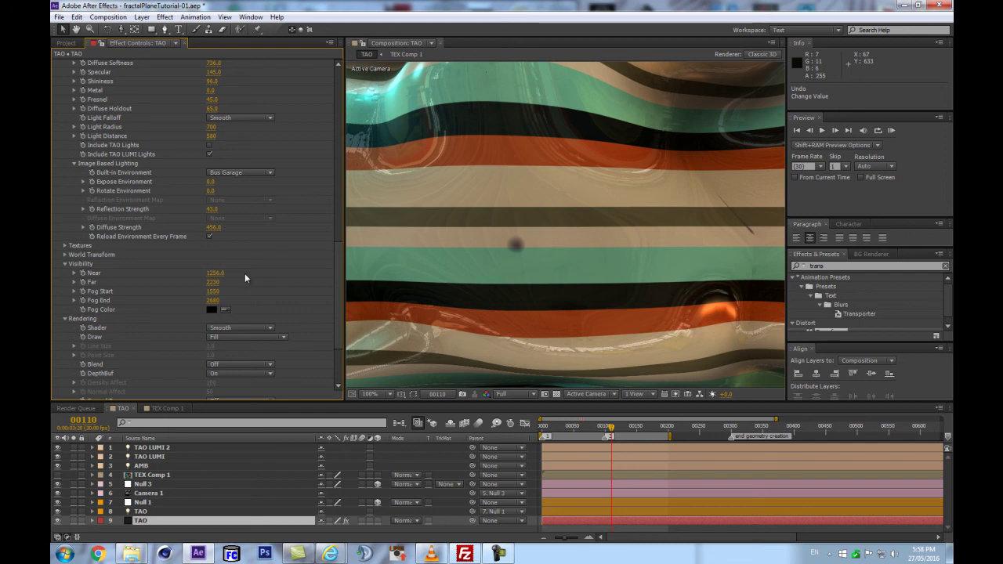
# Step: Compare a visibility Near distance of 693 and set Near to 0
pyautogui.click(217, 272)
pyautogui.write('693')
pyautogui.press('Return')
pyautogui.click(213, 273)
pyautogui.write('0')
pyautogui.press('Return')
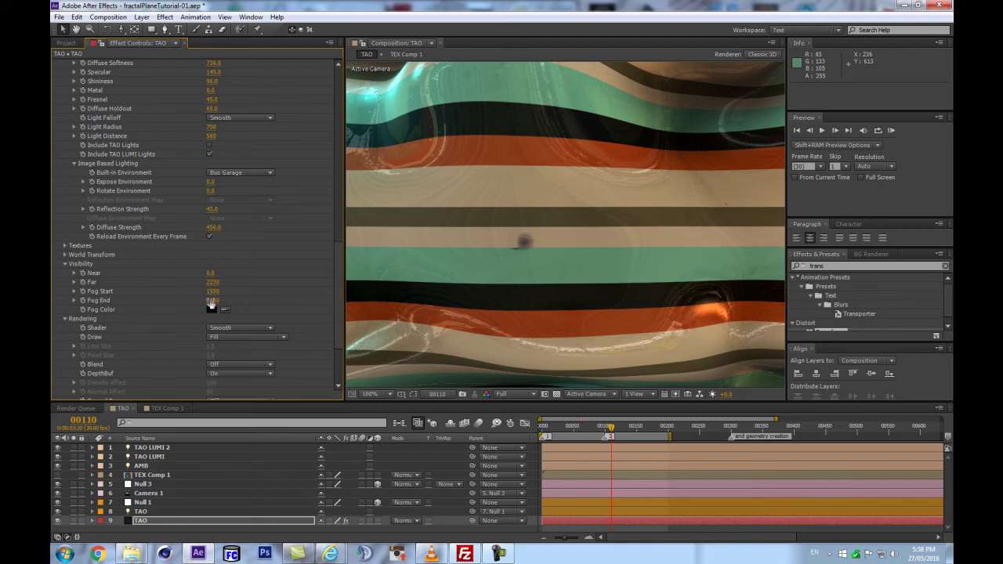
pyautogui.hotkey('ctrl', 'z')
# Step: Try the Flat shader in the rendering settings, and undo the change
pyautogui.scroll(-2, 264, 322)
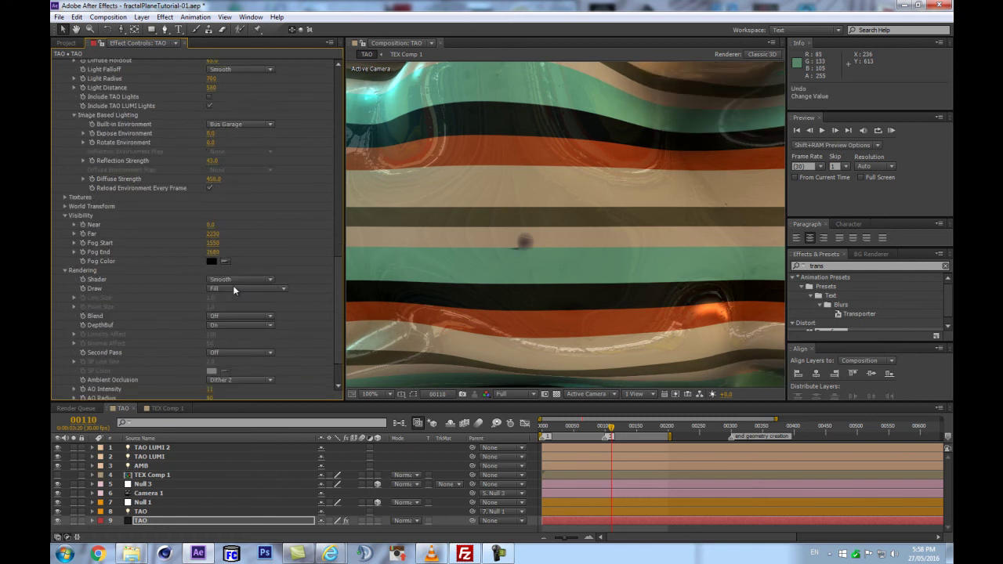
pyautogui.click(233, 281)
pyautogui.click(227, 314)
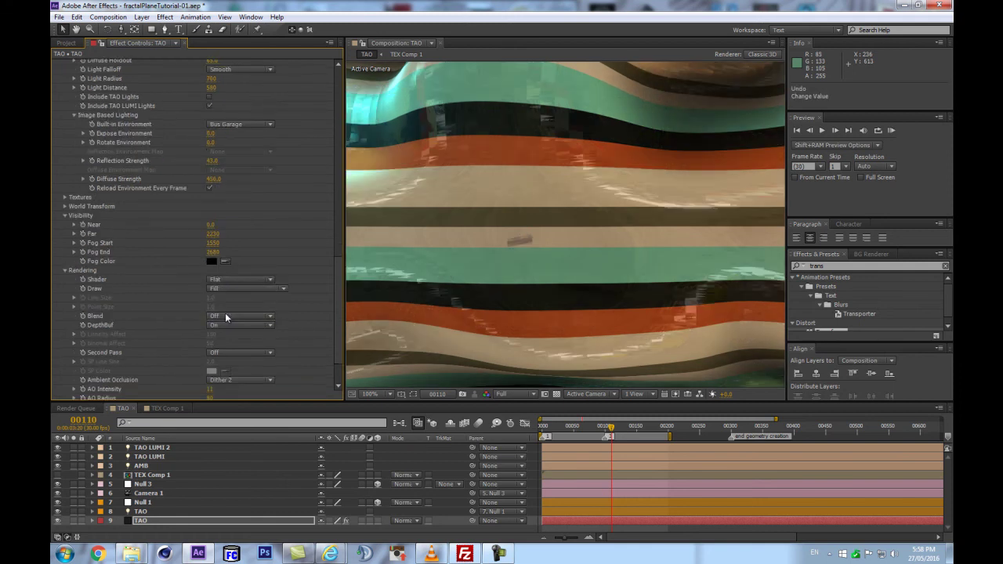
pyautogui.hotkey('ctrl', 'z')
pyautogui.scroll(-2, 238, 266)
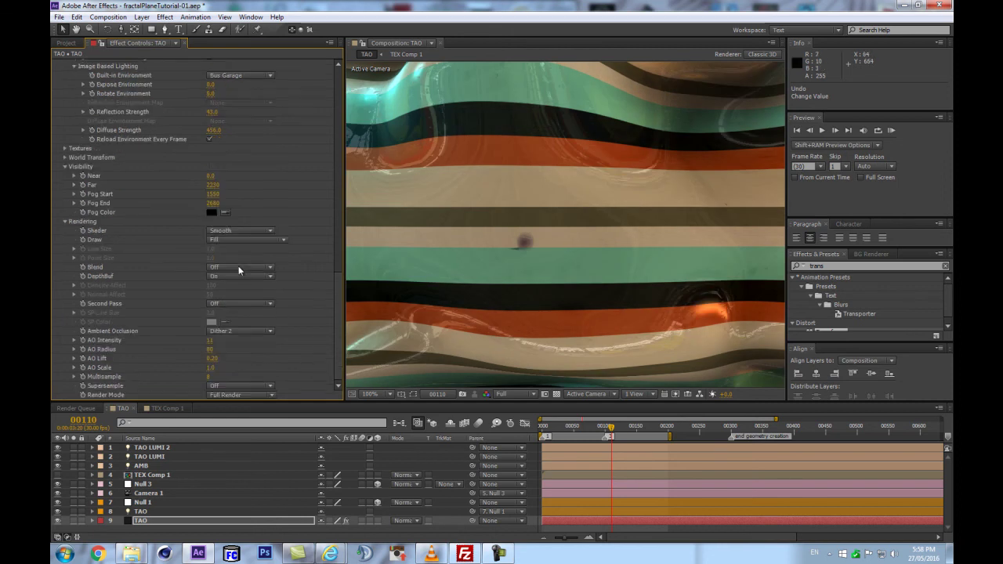
# Step: Try removing the color texture and switching the texture filter to Nearest, undoing each change
pyautogui.scroll(1, 94, 216)
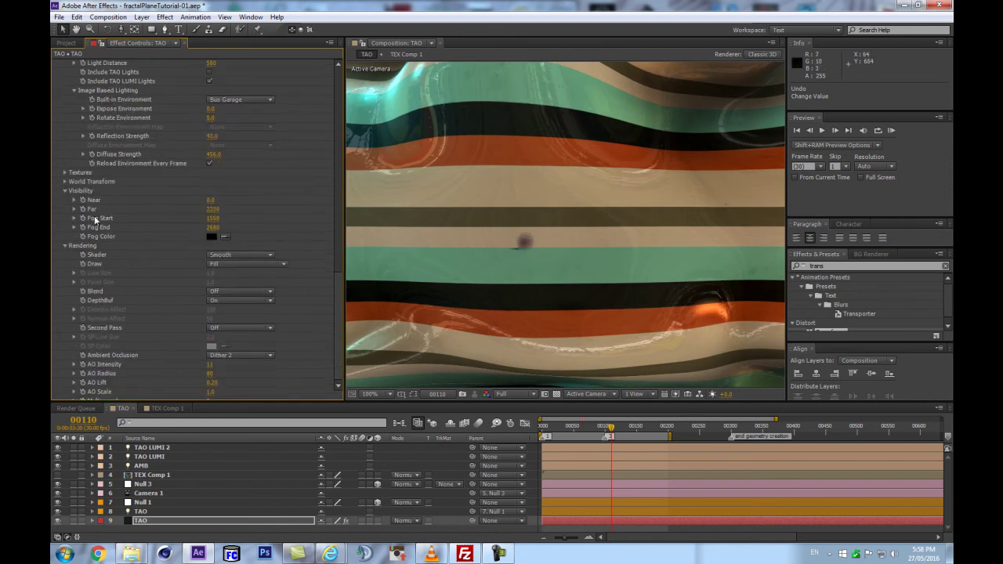
pyautogui.click(64, 172)
pyautogui.click(239, 182)
pyautogui.click(232, 191)
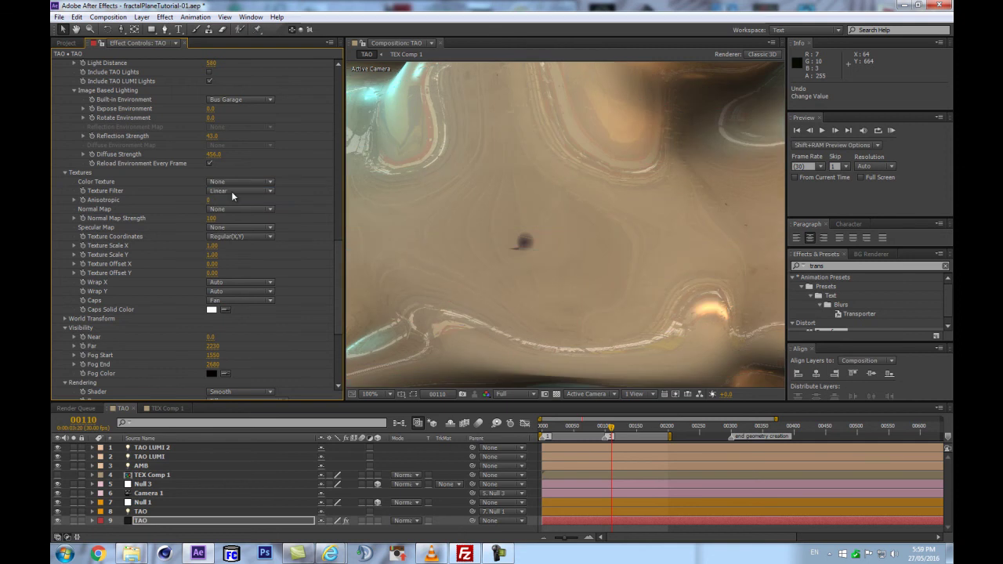
pyautogui.hotkey('ctrl', 'z')
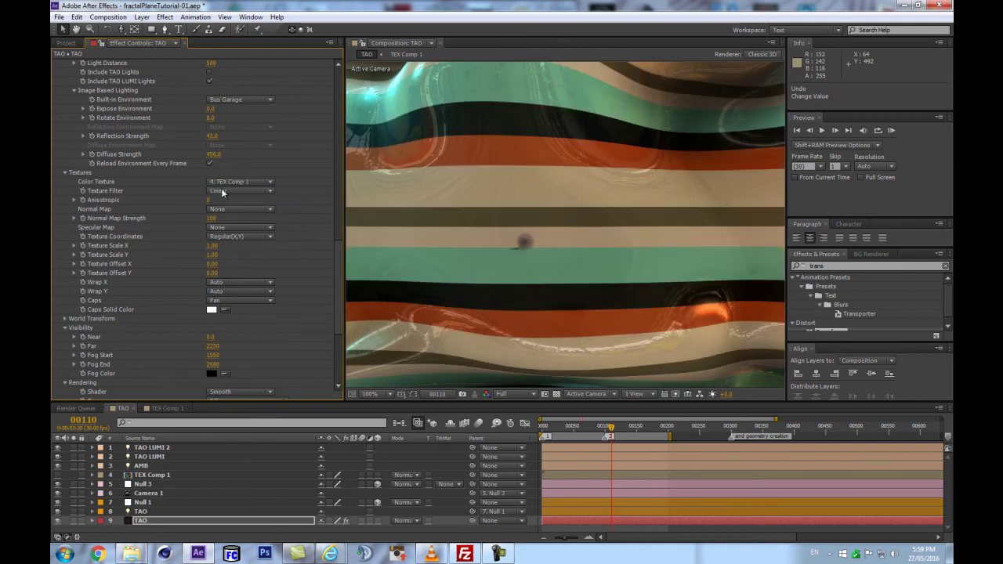
pyautogui.click(223, 193)
pyautogui.click(216, 203)
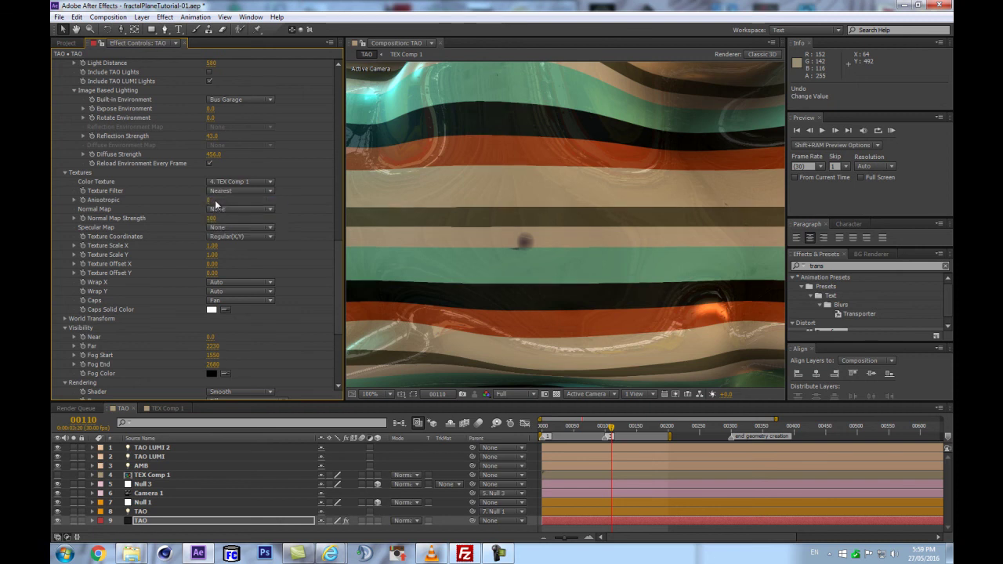
pyautogui.hotkey('ctrl', 'z')
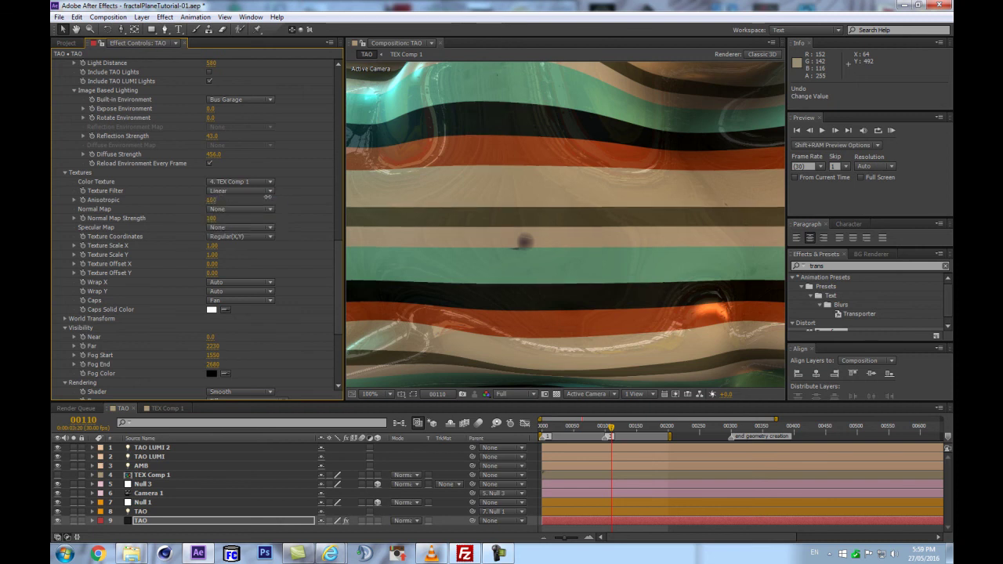
# Step: Set the texture's Anisotropic value to 16
pyautogui.click(208, 200)
pyautogui.write('16')
pyautogui.press('Return')
pyautogui.scroll(2, 219, 194)
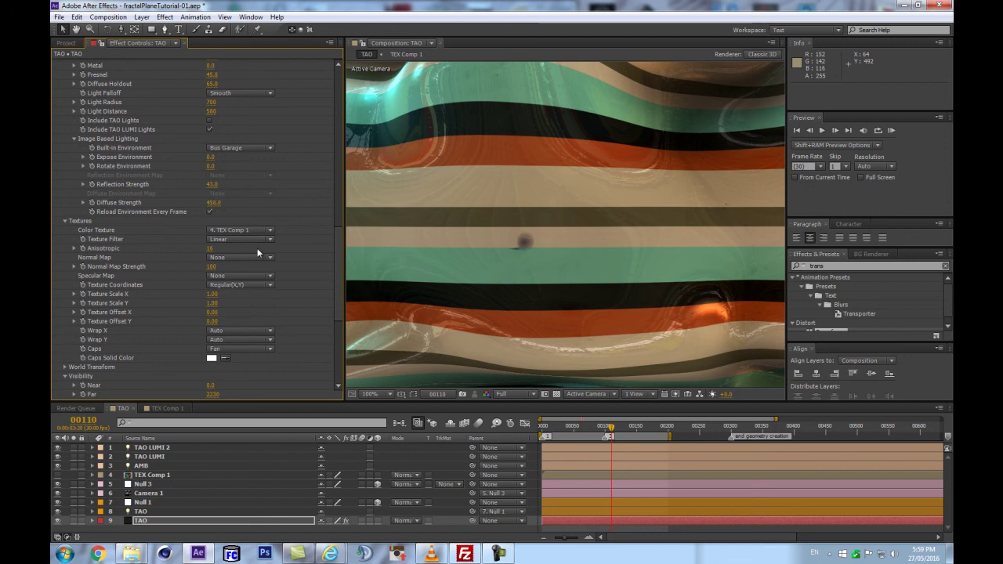
# Step: Try another Texture Coordinates mode and undo it, and check the texture Caps options while keeping Fan
pyautogui.click(231, 284)
pyautogui.click(235, 329)
pyautogui.scroll(-2, 417, 237)
pyautogui.hotkey('ctrl', 'z')
pyautogui.scroll(-3, 202, 320)
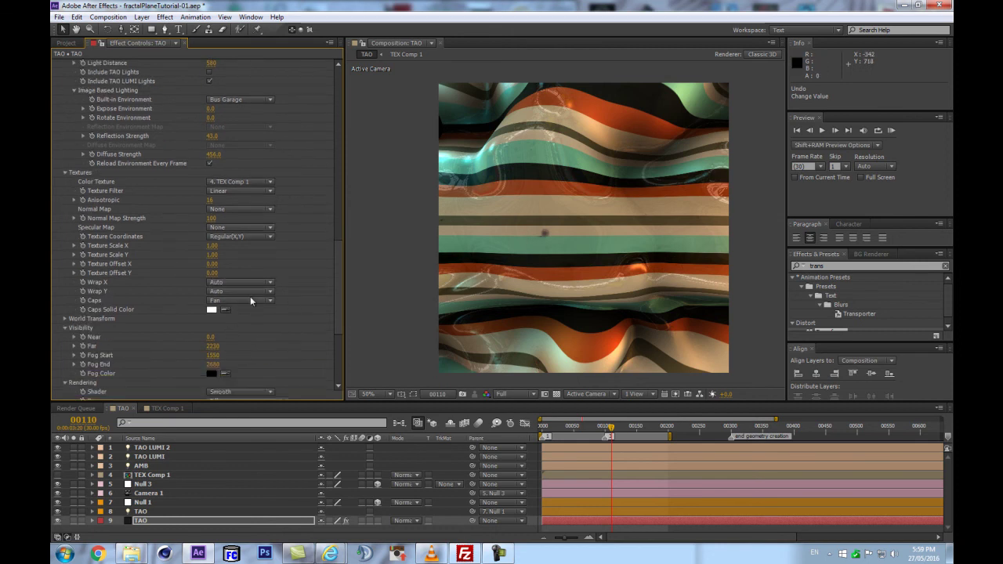
pyautogui.click(238, 302)
pyautogui.click(223, 323)
pyautogui.scroll(-4, 225, 317)
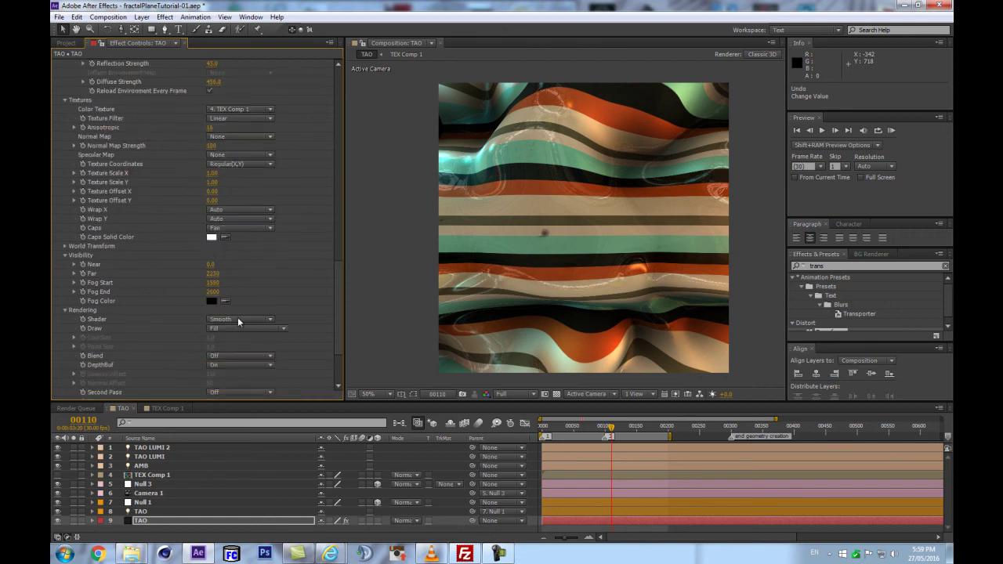
# Step: Try fractal displacement Amplitude values of 0 and about 181, undoing each change
pyautogui.scroll(-3, 252, 319)
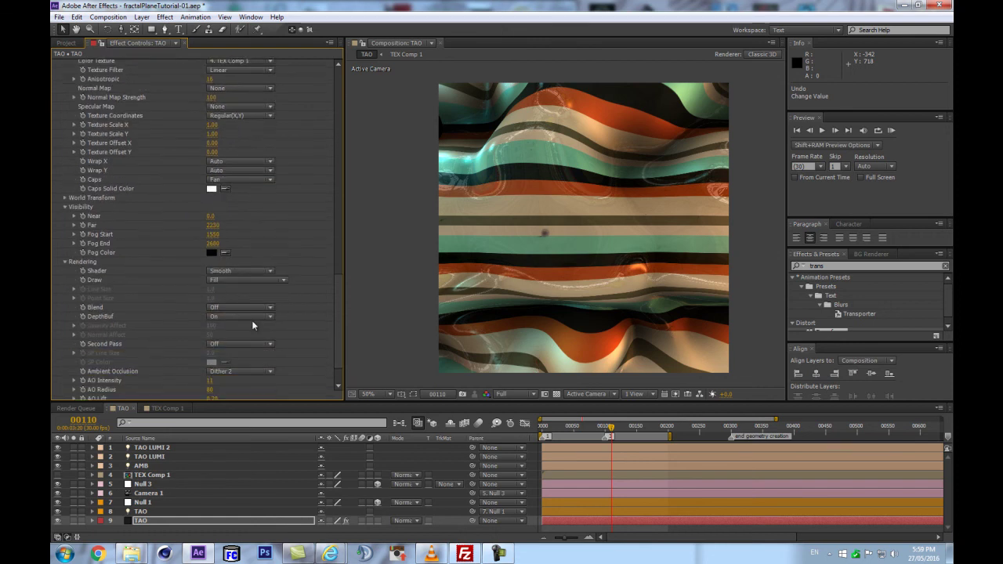
pyautogui.scroll(-2, 252, 322)
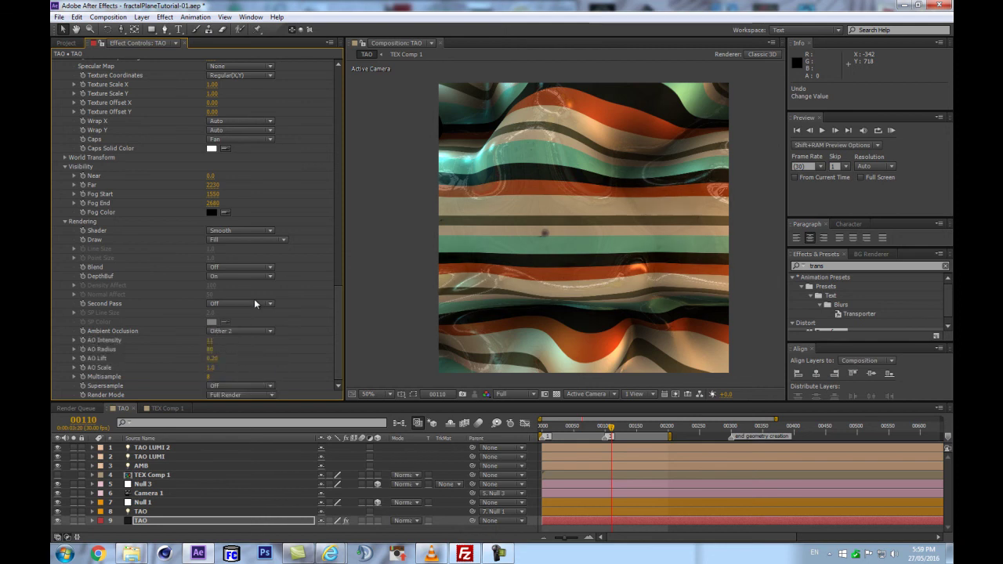
pyautogui.scroll(2, 255, 299)
pyautogui.scroll(20, 255, 299)
pyautogui.click(212, 154)
pyautogui.write('0')
pyautogui.press('Return')
pyautogui.hotkey('ctrl', 'z')
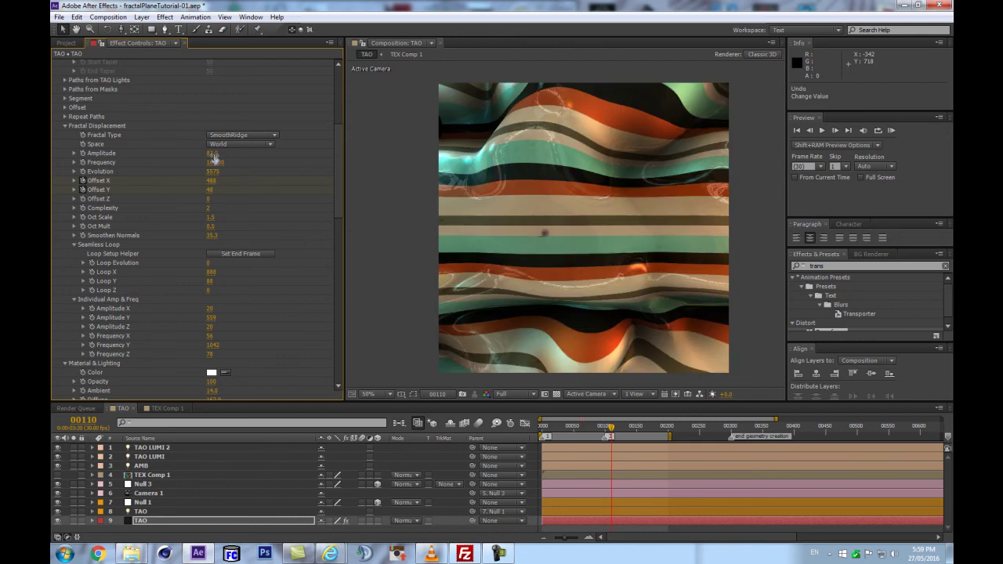
pyautogui.moveTo(212, 153); pyautogui.dragTo(261, 147)
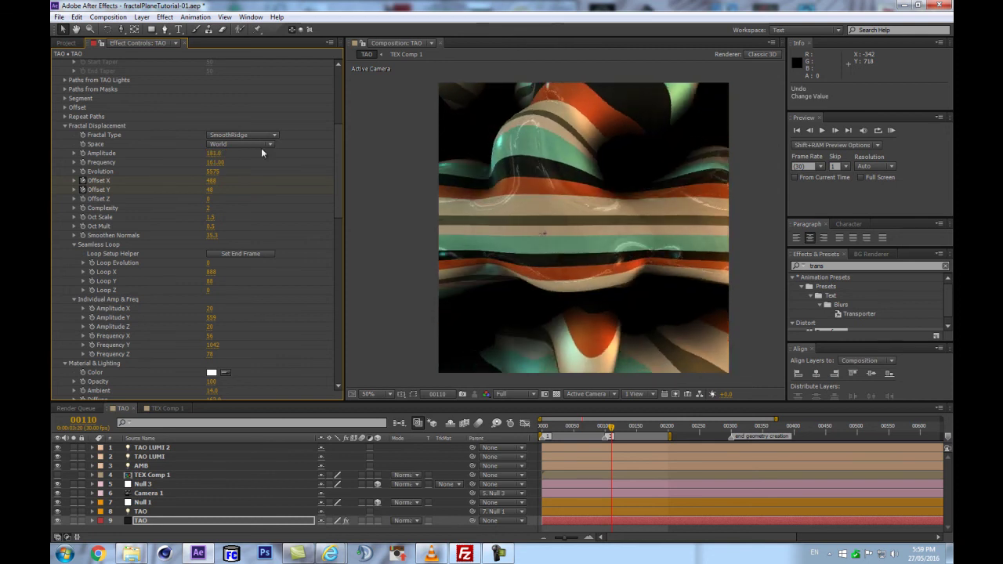
pyautogui.hotkey('ctrl', 'z')
# Step: Try a different fractal displacement Frequency, and undo the change
pyautogui.scroll(3, 263, 166)
pyautogui.moveTo(219, 210); pyautogui.dragTo(220, 210)
pyautogui.hotkey('ctrl', 'z')
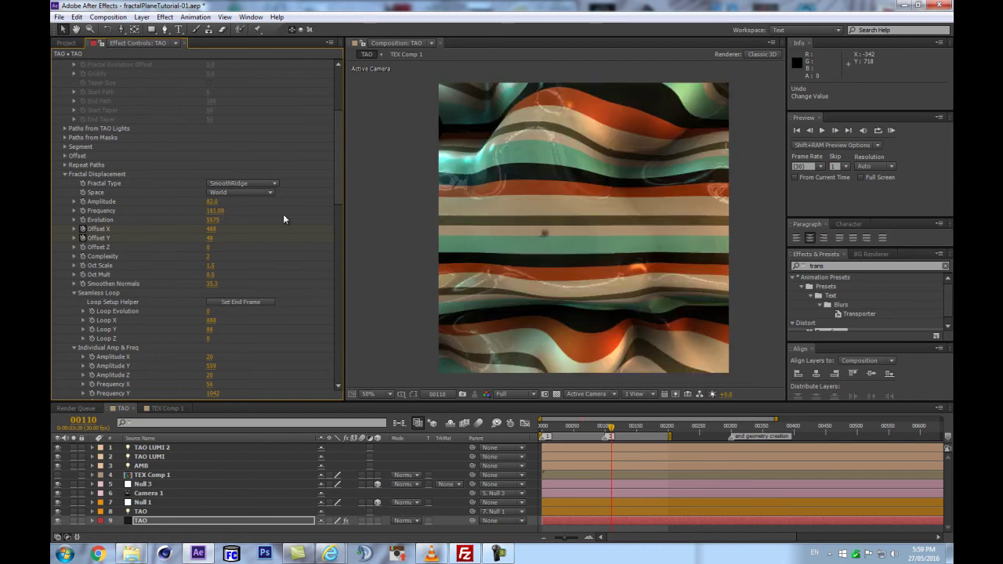
# Step: In the plane's segment settings, try about 302 Sides and switch Tesselate to Quads
pyautogui.scroll(2, 283, 216)
pyautogui.scroll(5, 283, 213)
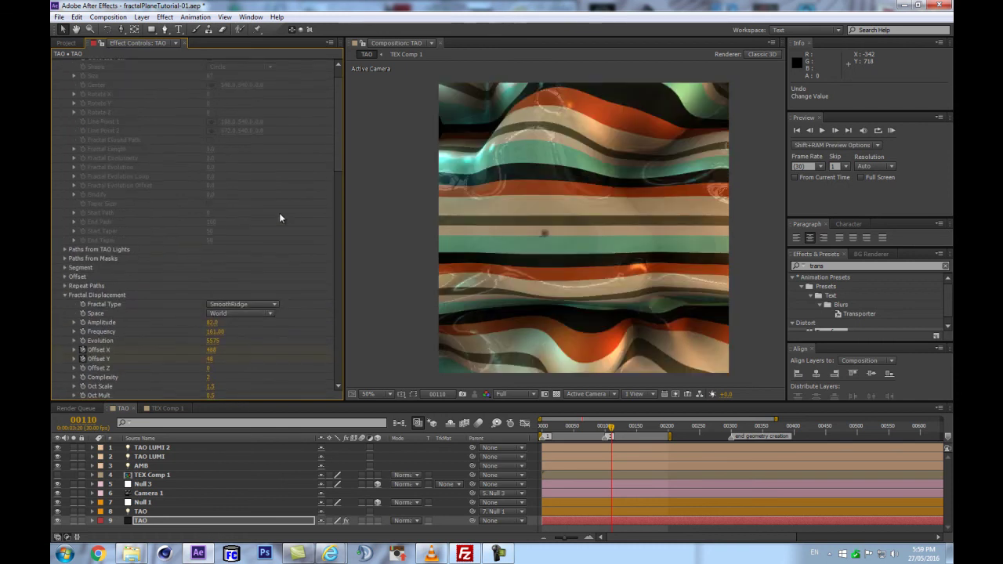
pyautogui.click(65, 277)
pyautogui.click(65, 276)
pyautogui.click(65, 267)
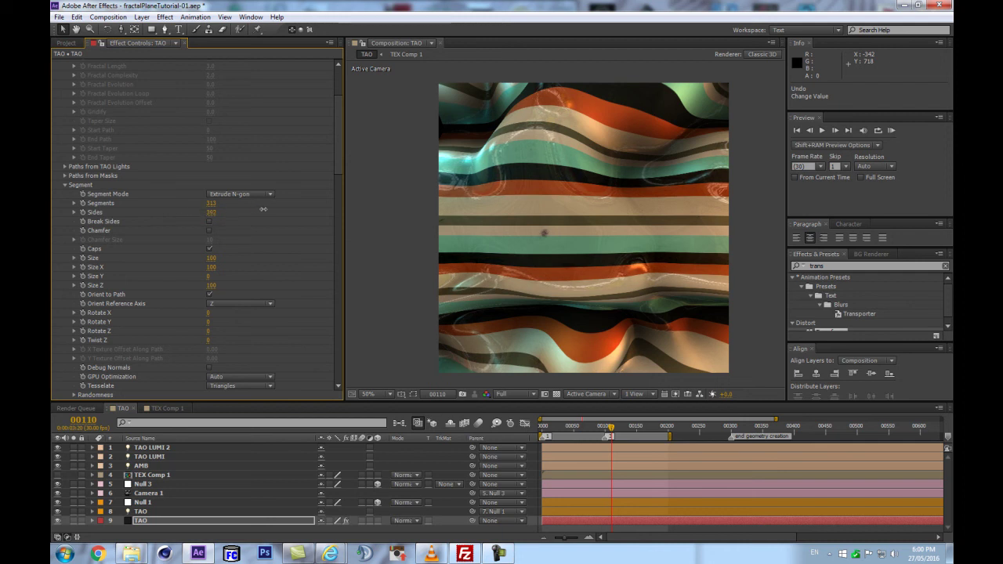
pyautogui.click(236, 385)
pyautogui.click(222, 405)
pyautogui.press('.')
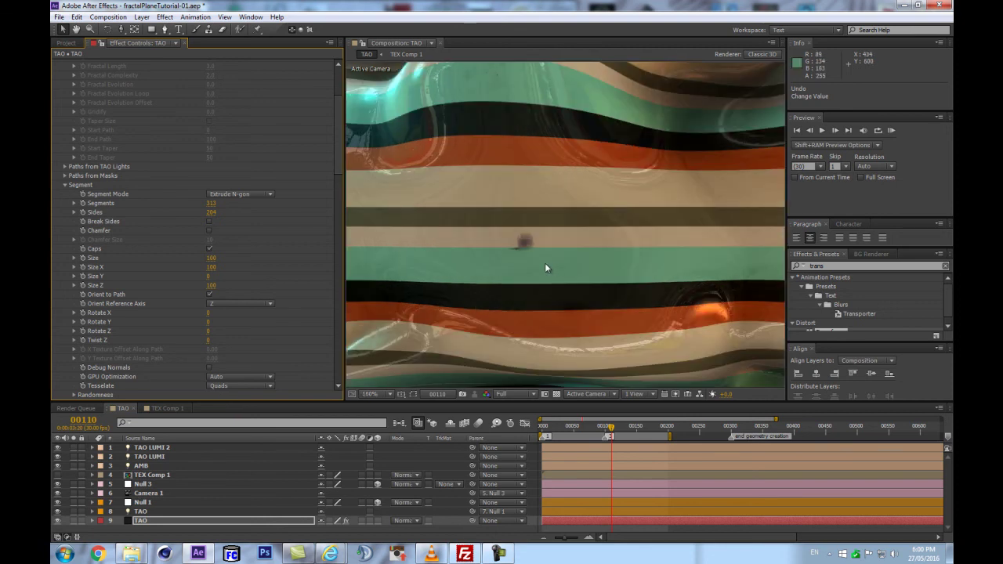
# Step: Turn off the segment Caps and return Tesselate to Triangles
pyautogui.click(209, 295)
pyautogui.moveTo(209, 280); pyautogui.dragTo(209, 280)
pyautogui.scroll(-2, 532, 211)
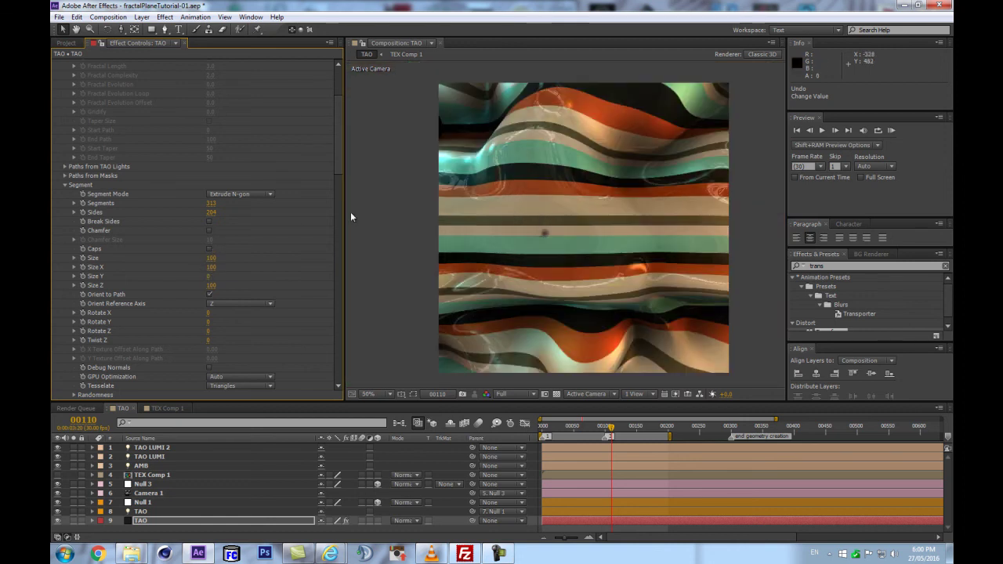
# Step: Raise the fractal displacement's Complexity to 7
pyautogui.scroll(-5, 233, 222)
pyautogui.moveTo(207, 312); pyautogui.dragTo(229, 307)
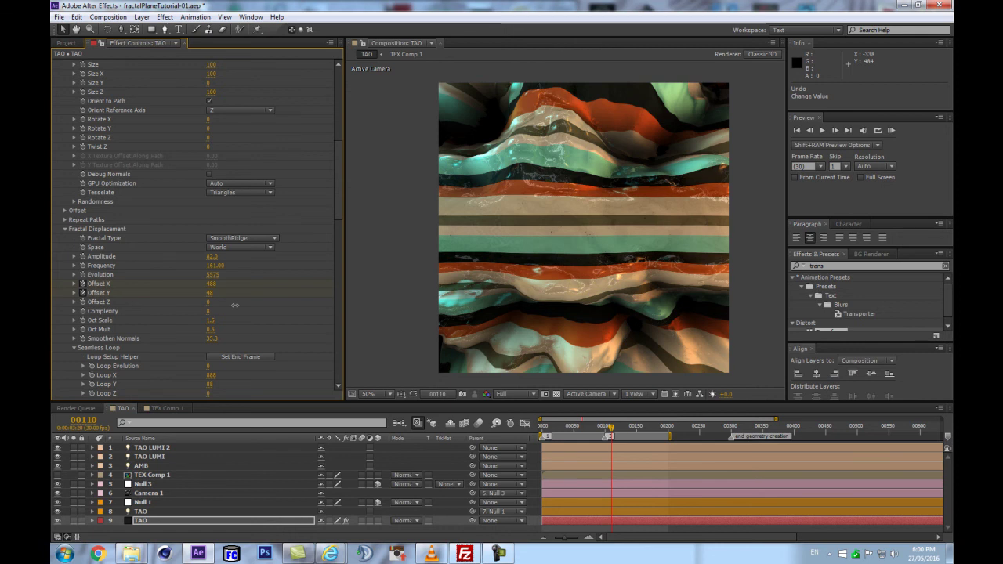
pyautogui.press('.')
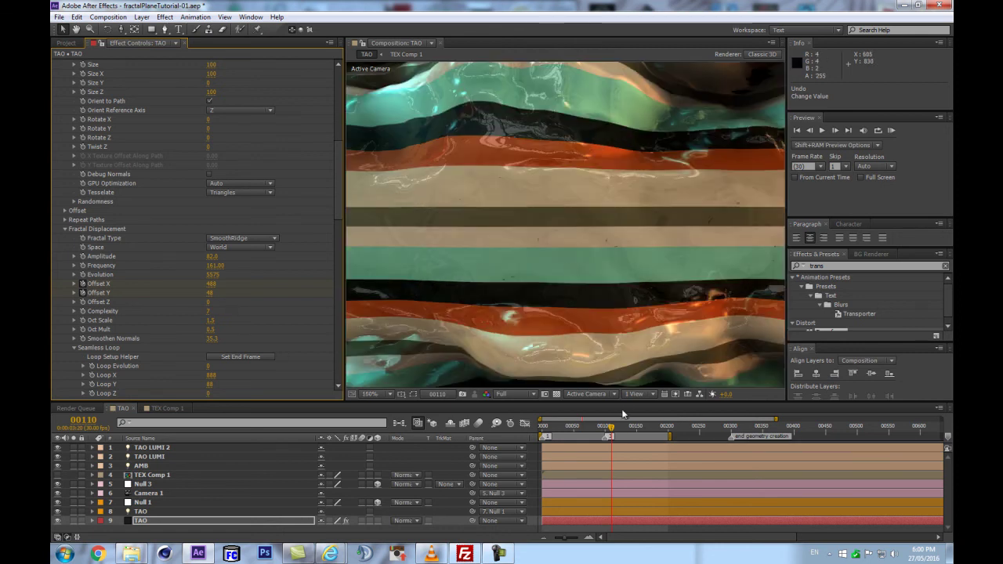
# Step: Go to frame 122 and play a RAM preview of the loop with the more complex displacement
pyautogui.moveTo(605, 433)
pyautogui.mouseDown()
pyautogui.moveTo(586, 430)
pyautogui.moveTo(632, 415)
pyautogui.moveTo(619, 419)
pyautogui.mouseUp()
pyautogui.scroll(-1, 648, 262)
pyautogui.press('KP_0')
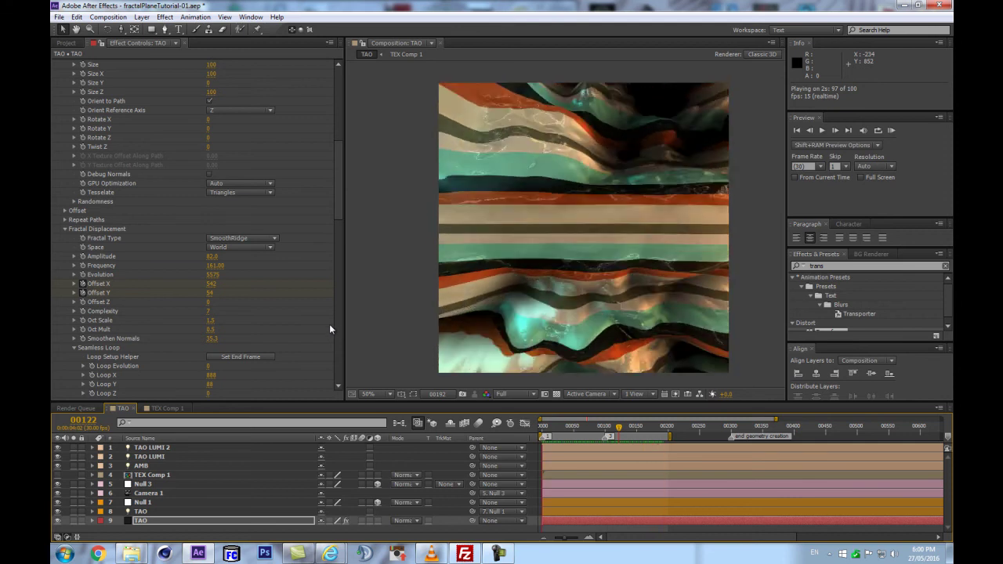
pyautogui.press('space')
# Step: Lower the plane's image-based lighting Reflection Strength to 20
pyautogui.scroll(-7, 328, 321)
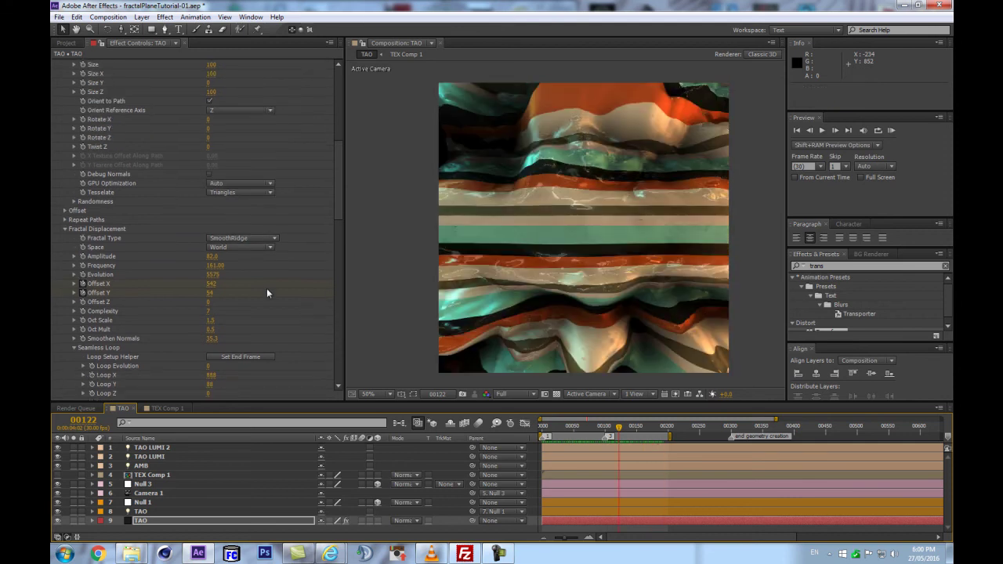
pyautogui.scroll(-6, 262, 297)
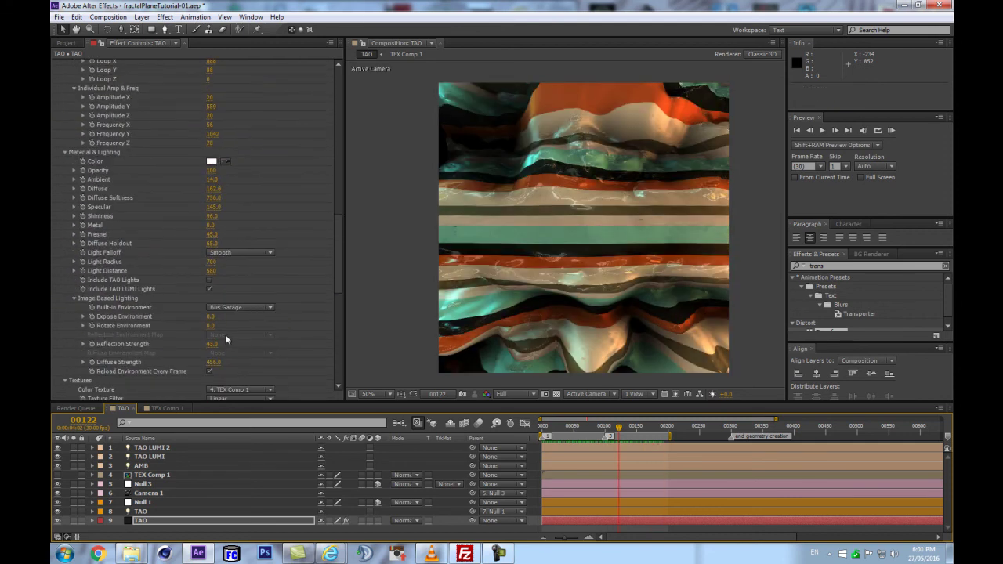
pyautogui.moveTo(210, 344); pyautogui.dragTo(203, 345)
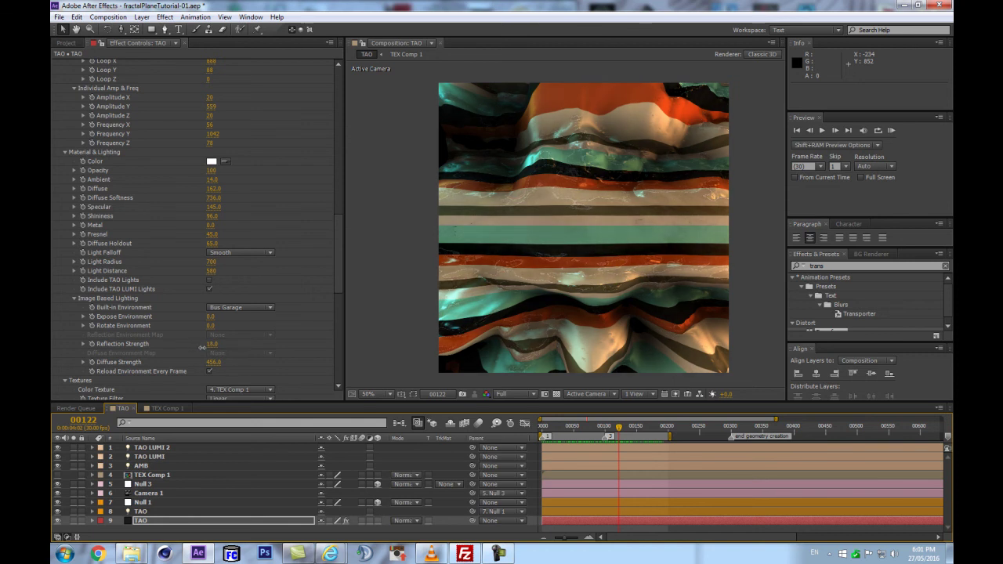
pyautogui.scroll(4, 267, 284)
pyautogui.scroll(-3, 267, 285)
pyautogui.moveTo(214, 289); pyautogui.dragTo(230, 284)
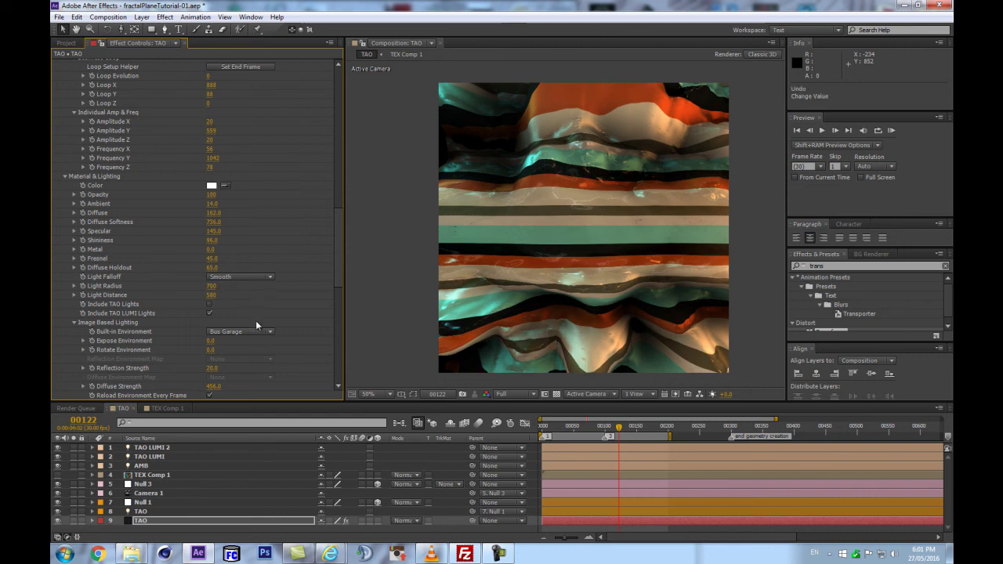
# Step: Preview the loop from the first frame and turn off Reload Environment Every Frame
pyautogui.moveTo(578, 431); pyautogui.dragTo(646, 426)
pyautogui.press('Home')
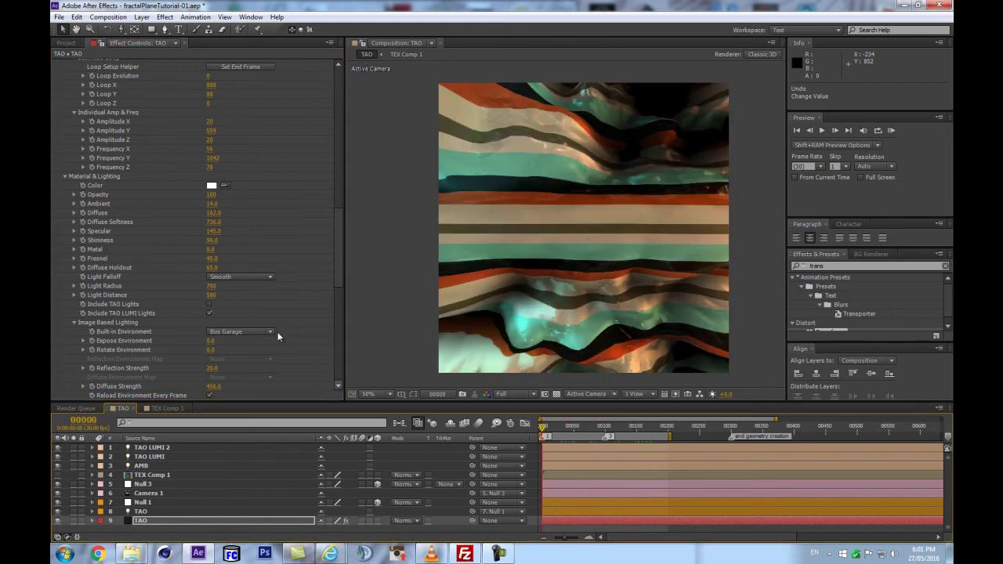
pyautogui.press('KP_0')
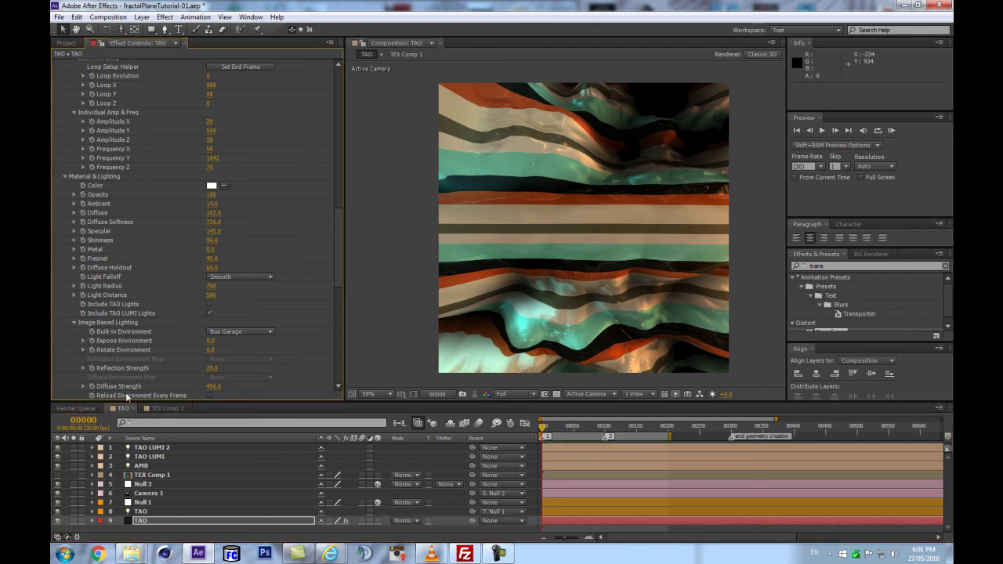
pyautogui.scroll(-1, 114, 361)
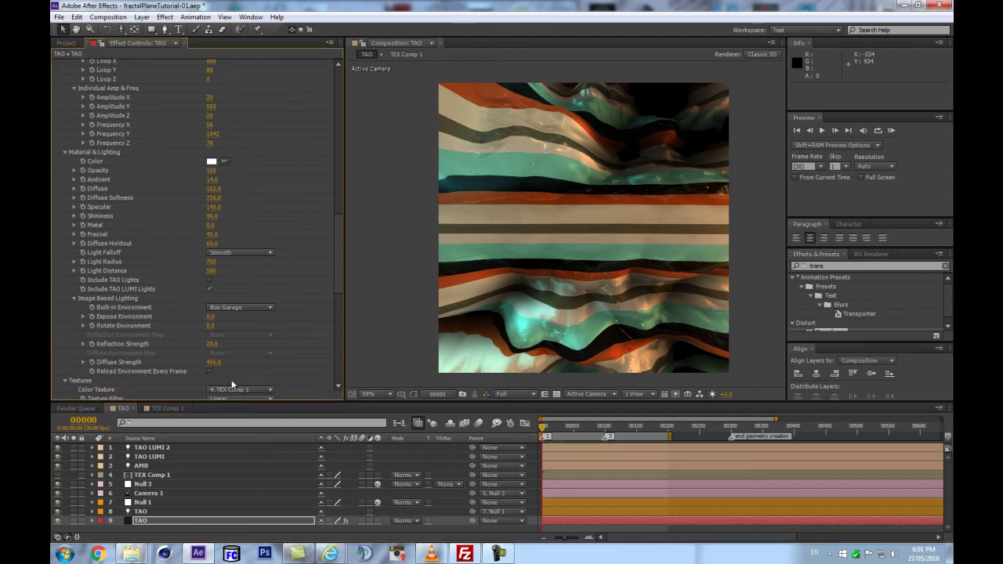
# Step: At frame 120, set the plane's Texture Scale X and Texture Scale Y to 2
pyautogui.moveTo(564, 427); pyautogui.dragTo(617, 427)
pyautogui.scroll(-3, 234, 346)
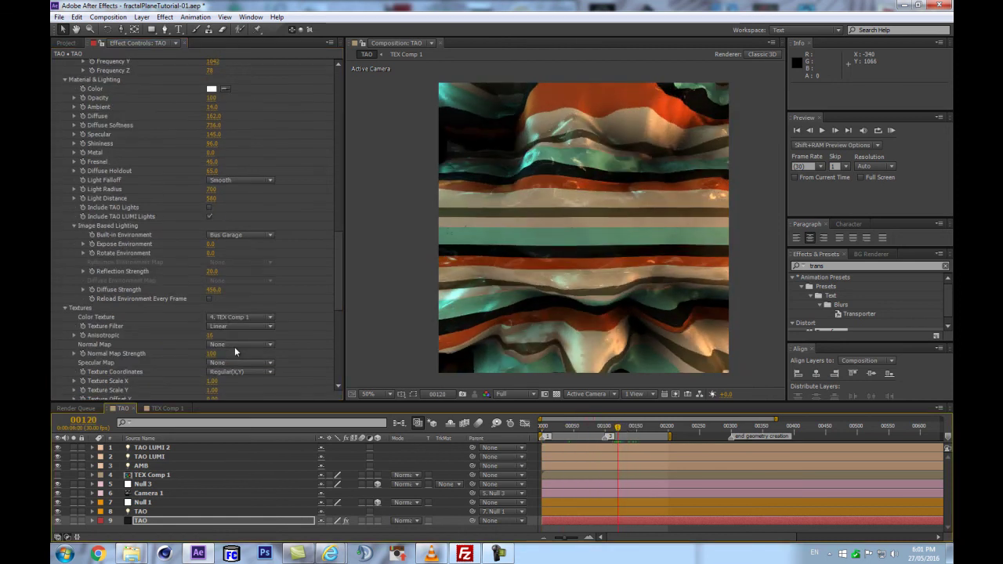
pyautogui.scroll(-2, 270, 326)
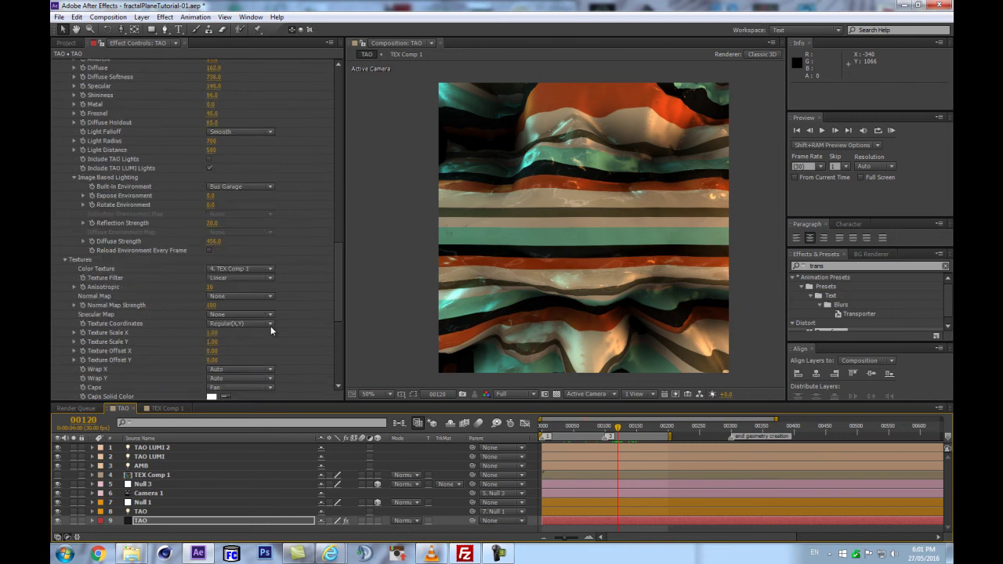
pyautogui.click(210, 334)
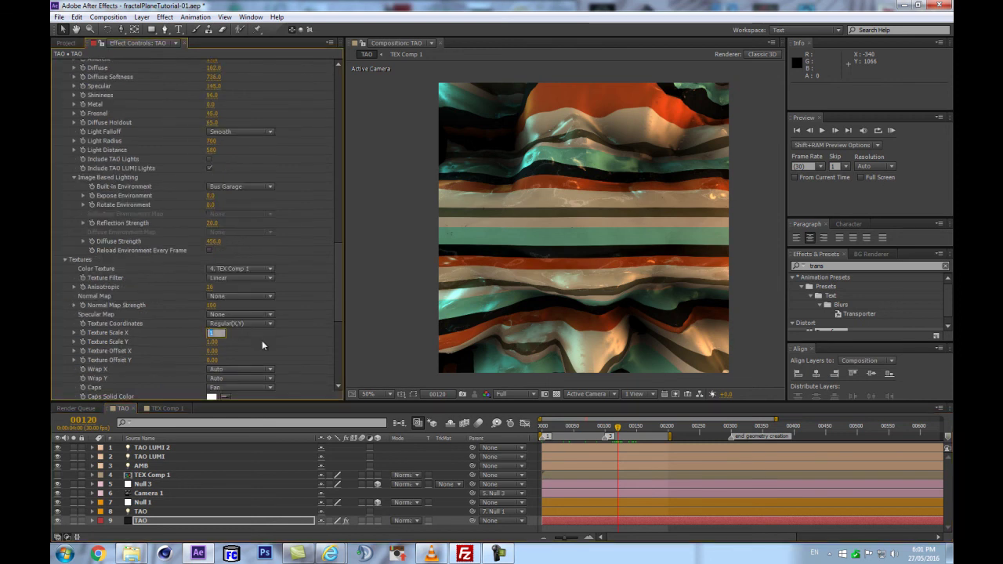
pyautogui.write('2')
pyautogui.press('Return')
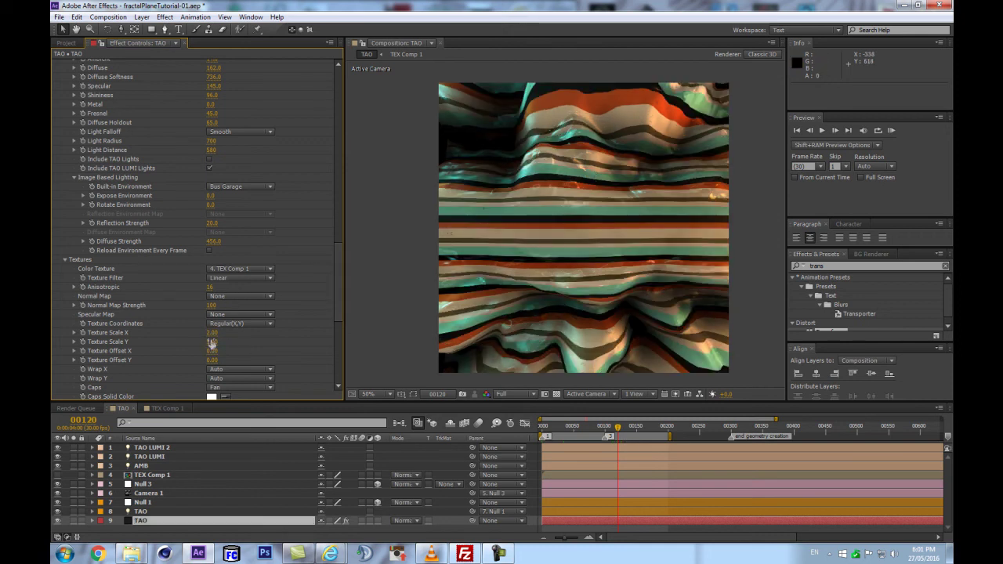
pyautogui.write('2')
pyautogui.press('Return')
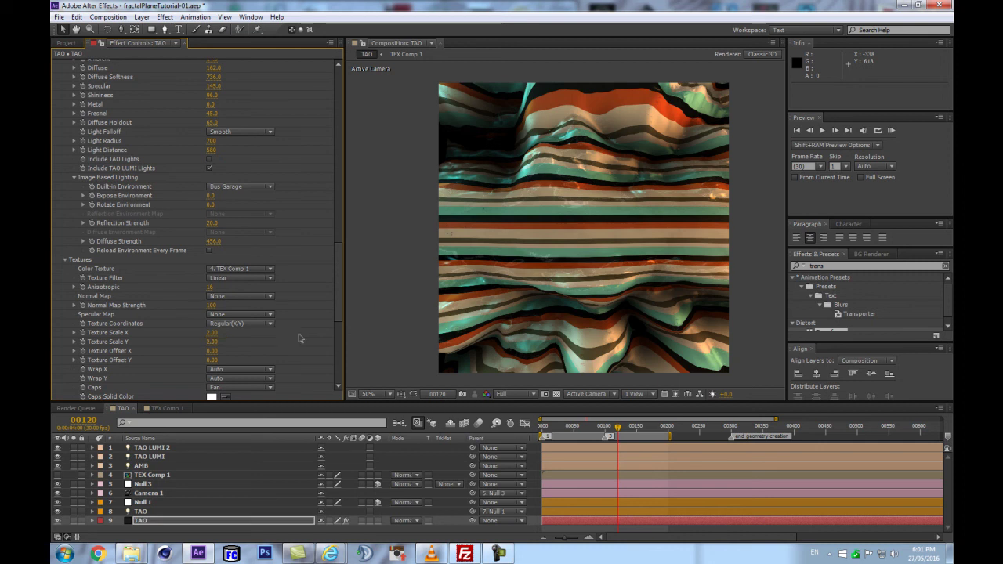
# Step: Try Clamp for the texture's Wrap X and Wrap Y, and undo the Wrap Y change
pyautogui.scroll(-1, 247, 353)
pyautogui.click(248, 353)
pyautogui.click(237, 381)
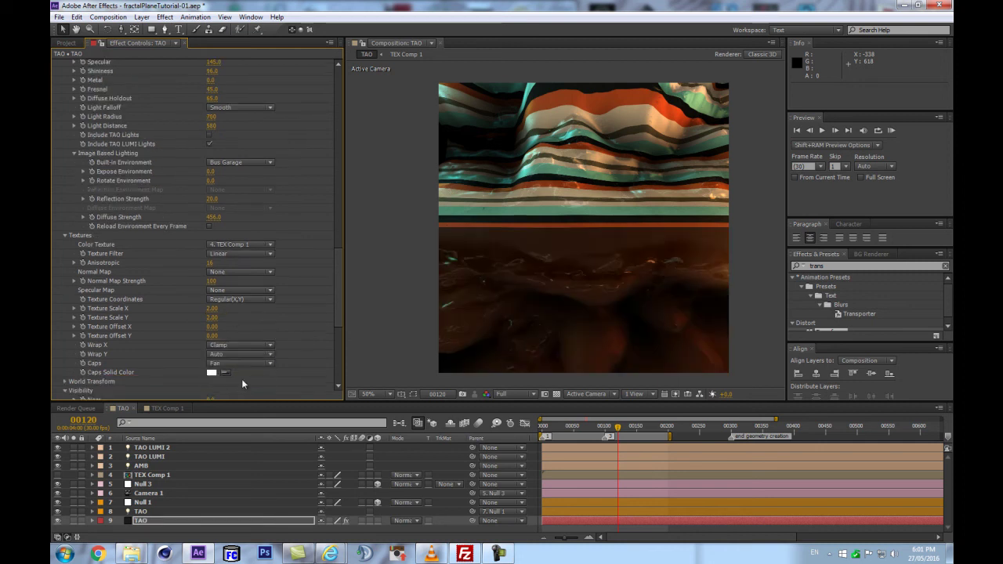
pyautogui.click(242, 359)
pyautogui.click(238, 390)
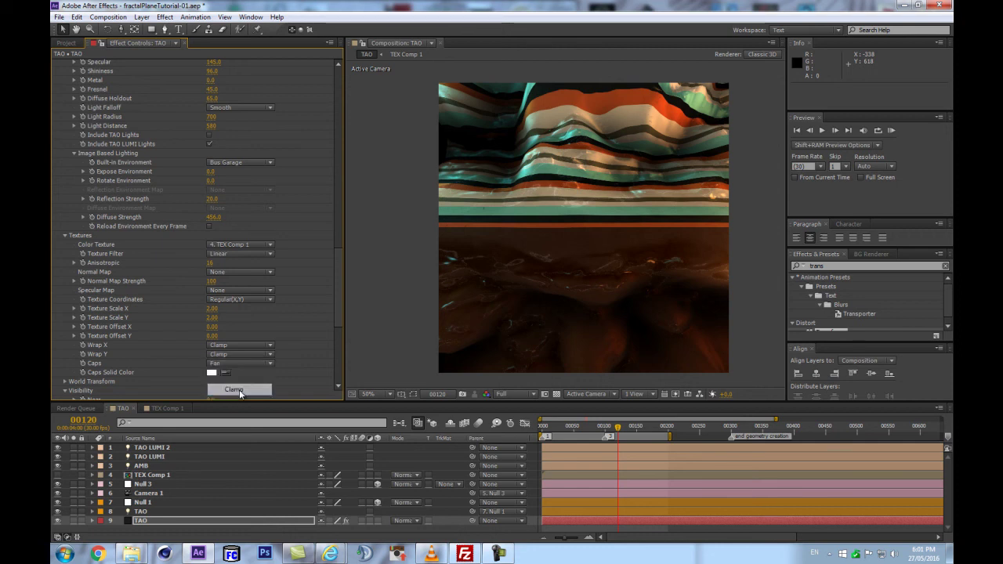
pyautogui.hotkey('ctrl', 'z')
# Step: Set the Color Texture to None and inspect the untextured plane at frames 98 and 106
pyautogui.click(237, 247)
pyautogui.click(233, 255)
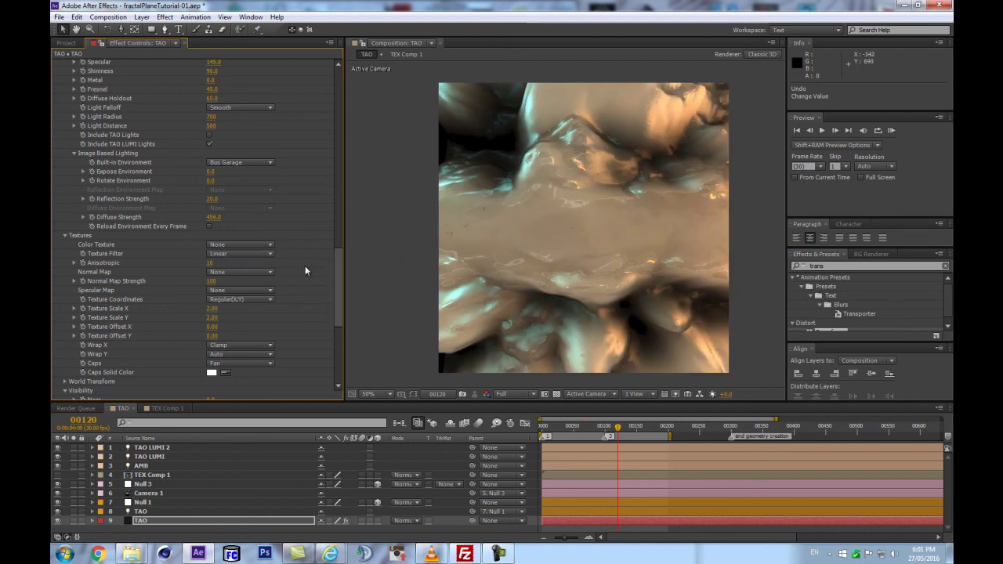
pyautogui.moveTo(601, 430)
pyautogui.mouseDown()
pyautogui.moveTo(584, 427)
pyautogui.moveTo(615, 428)
pyautogui.moveTo(548, 435)
pyautogui.moveTo(603, 427)
pyautogui.mouseUp()
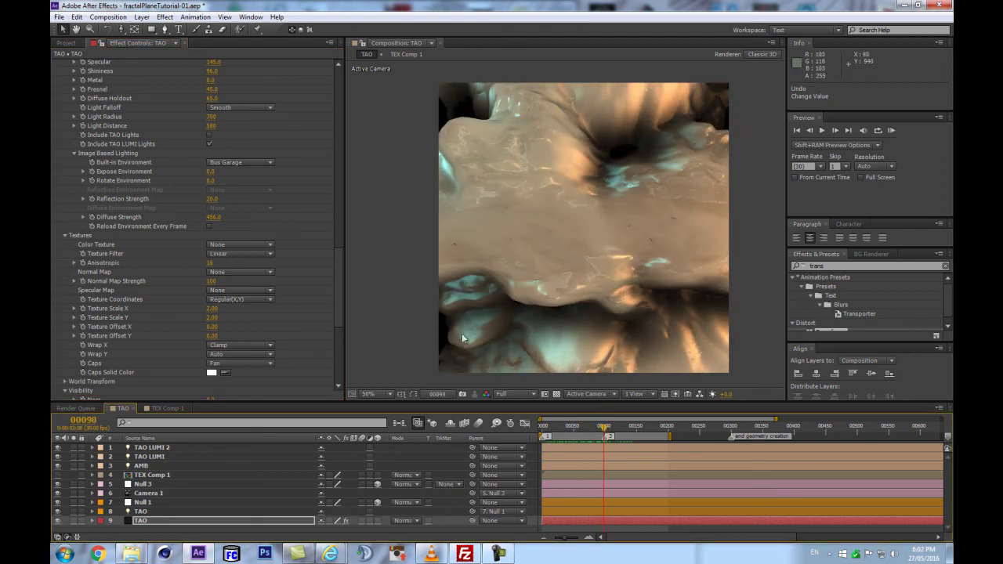
pyautogui.moveTo(607, 431); pyautogui.dragTo(608, 431)
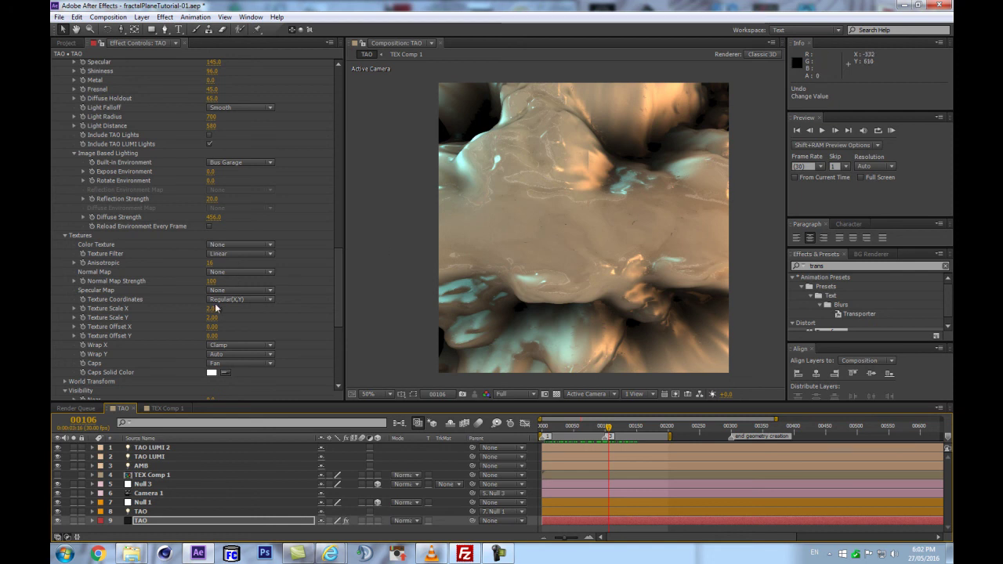
# Step: Assign TEX Comp 1 as the Color Texture again and set Wrap X and Wrap Y to Repeat
pyautogui.click(224, 252)
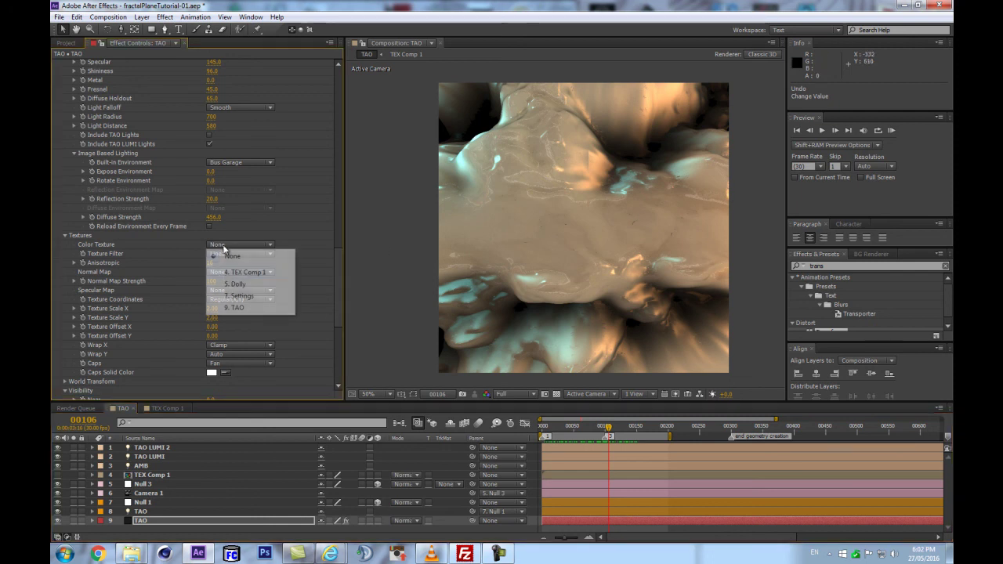
pyautogui.click(230, 272)
pyautogui.click(232, 291)
pyautogui.click(233, 303)
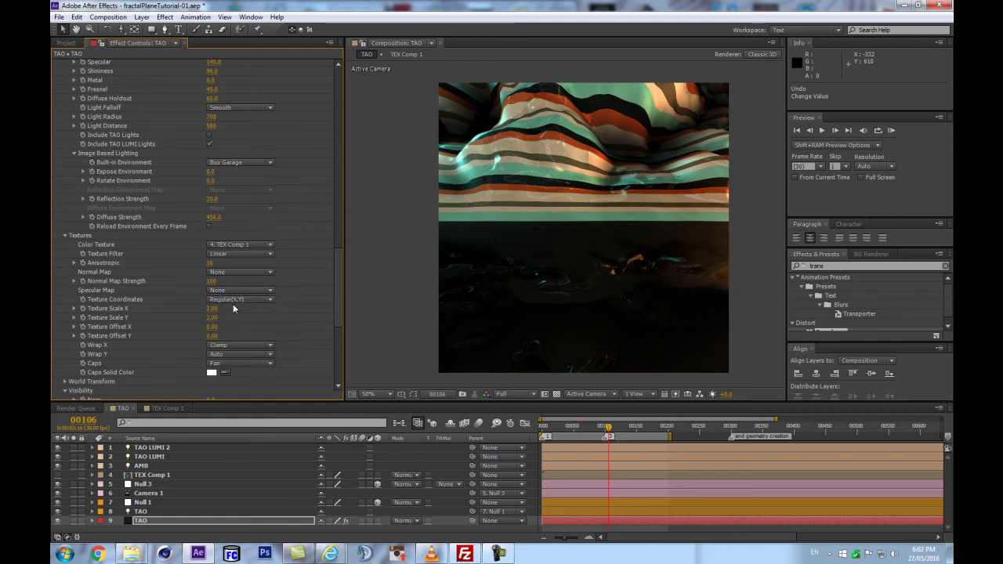
pyautogui.click(234, 346)
pyautogui.click(245, 368)
pyautogui.click(247, 355)
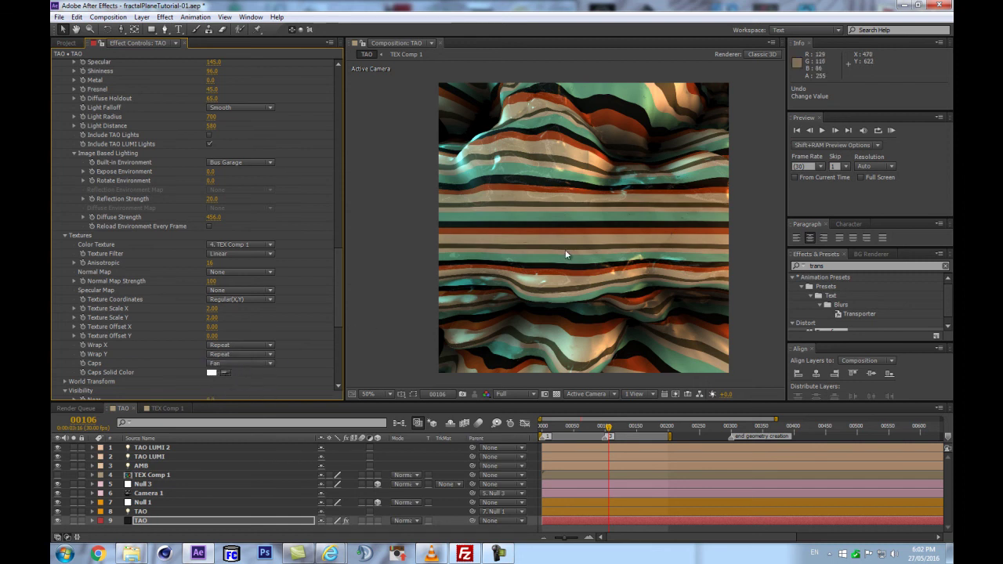
# Step: Return to the first frame and set the TAO plane's fractal displacement Amplitude to -82
pyautogui.press('Home')
pyautogui.scroll(10, 163, 386)
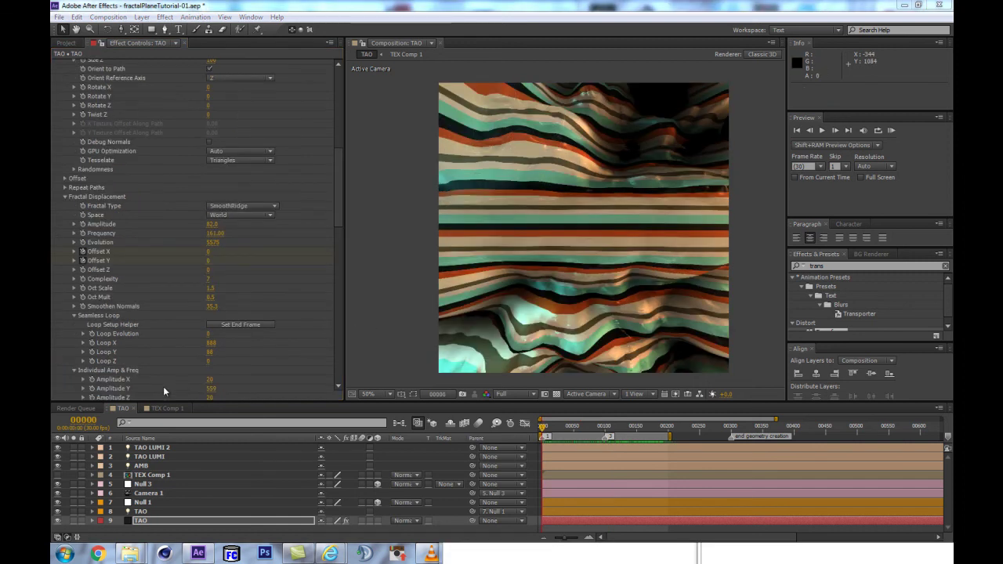
pyautogui.click(162, 520)
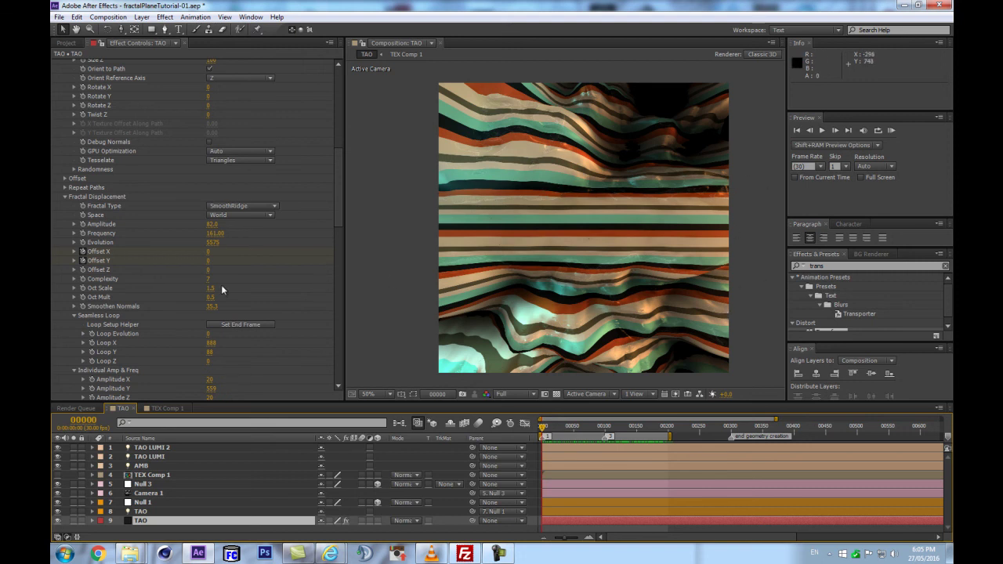
pyautogui.click(210, 224)
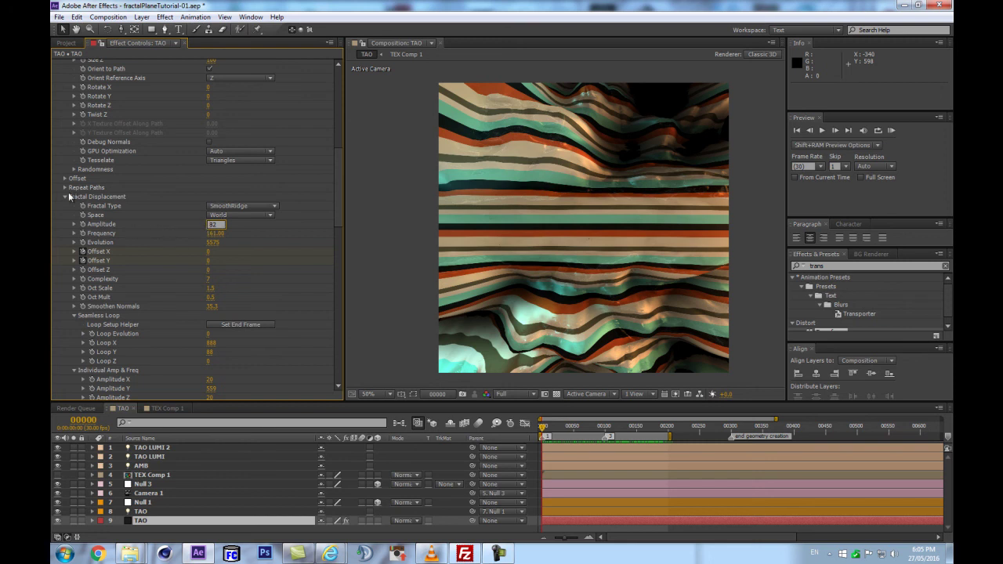
pyautogui.press('Return')
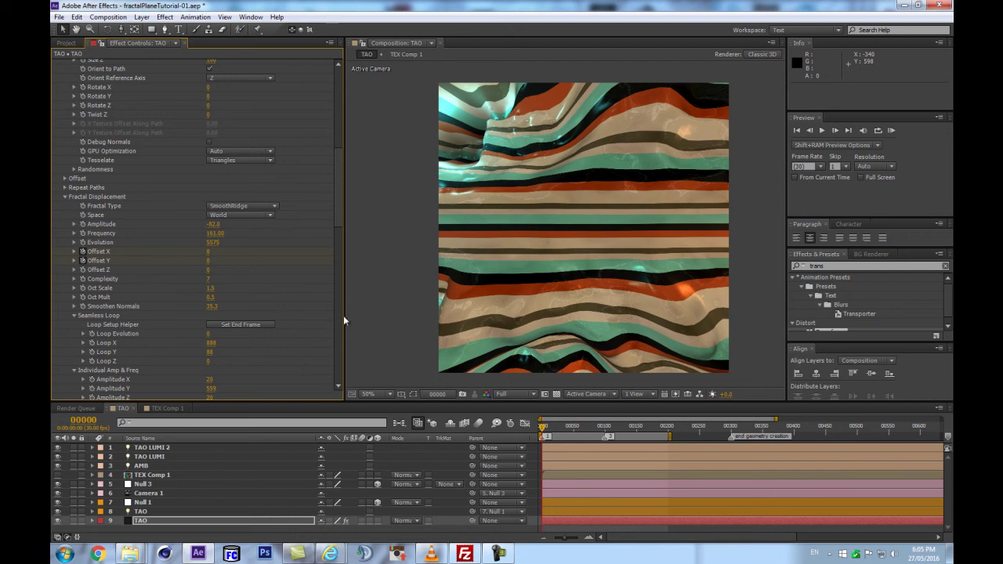
# Step: Play a RAM preview of the loop with the inverted displacement
pyautogui.moveTo(548, 428); pyautogui.dragTo(600, 429)
pyautogui.press('KP_0')
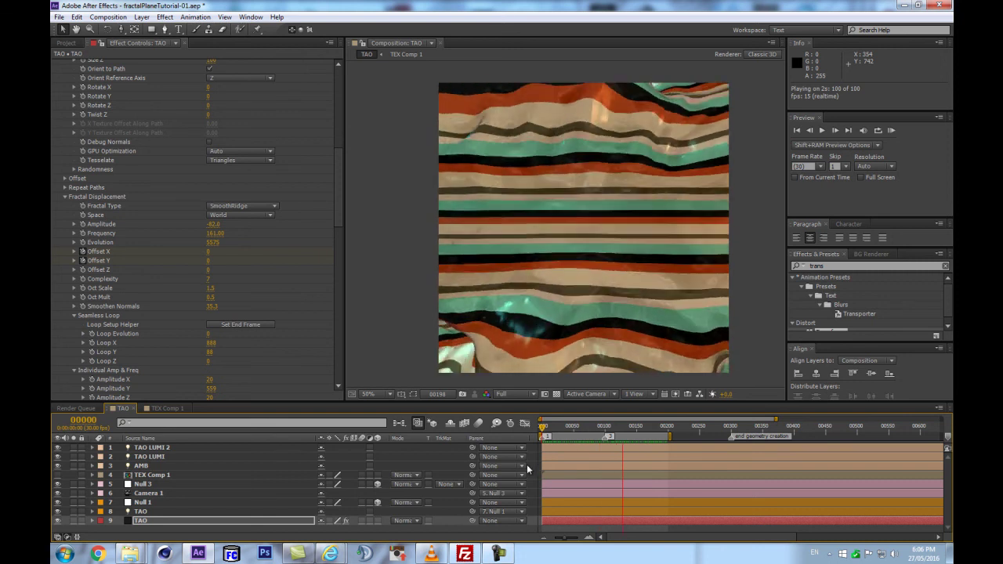
pyautogui.press('space')
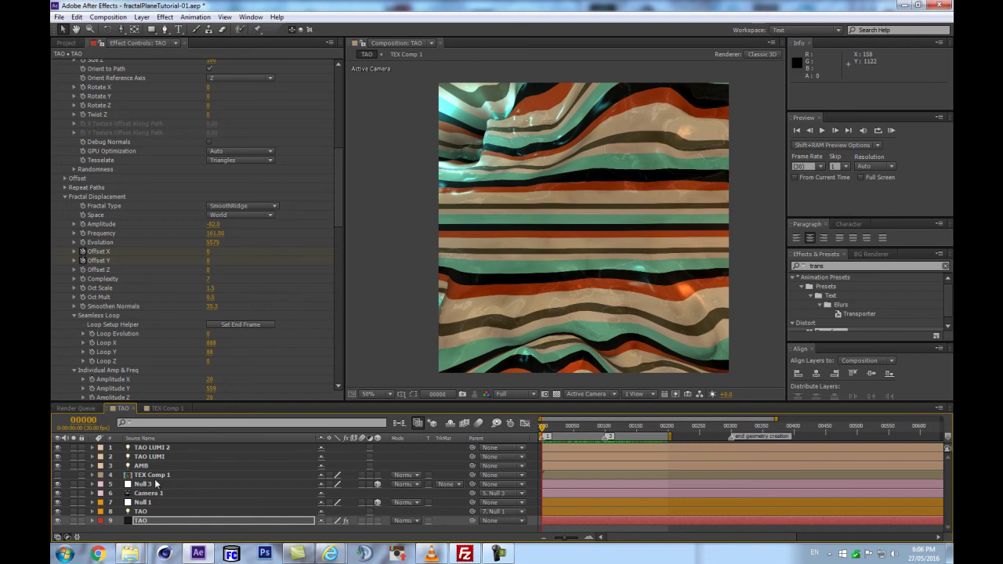
# Step: Reveal the TAO light's keyframes and shorten the easing handles of the middle Falloff Distance keyframe in the graph editor
pyautogui.click(155, 512)
pyautogui.press('u')
pyautogui.scroll(-1, 627, 501)
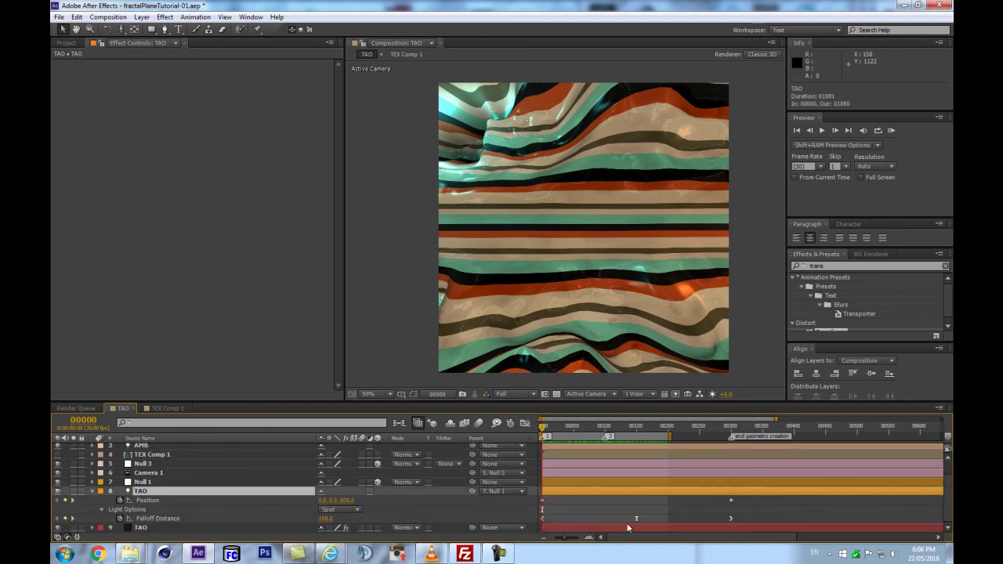
pyautogui.click(636, 518)
pyautogui.click(525, 423)
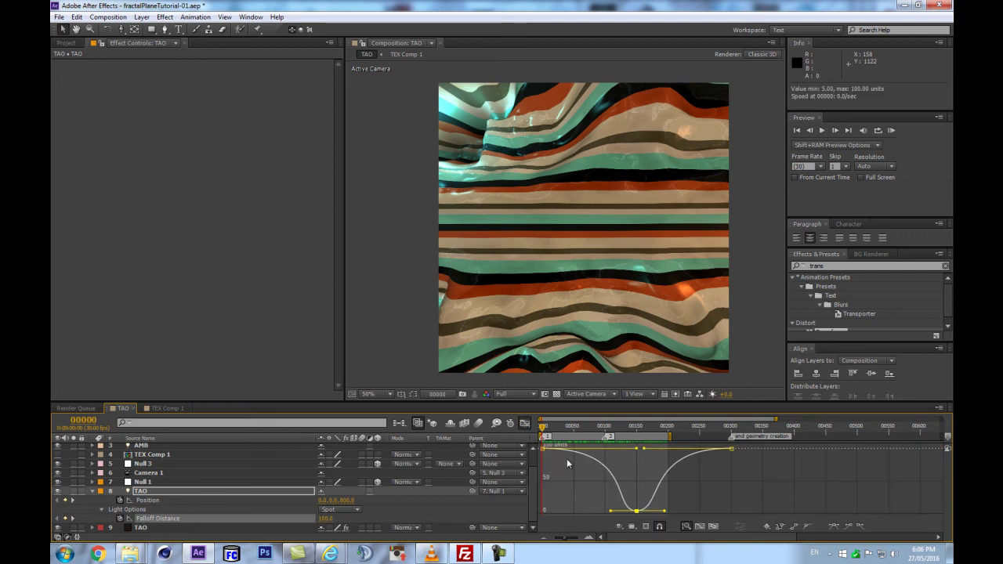
pyautogui.moveTo(610, 511); pyautogui.dragTo(647, 515)
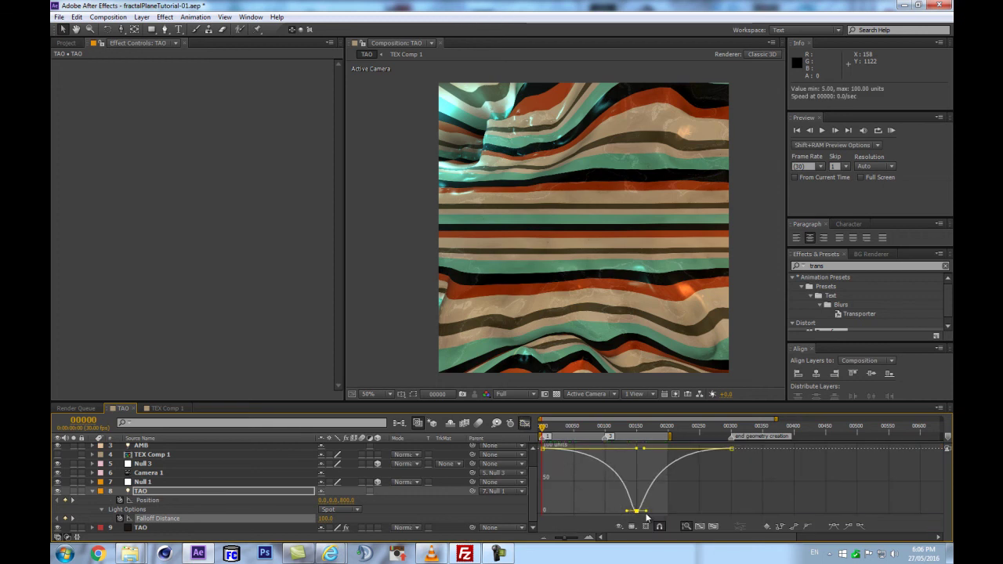
# Step: Try shortening the easing handles of the first and last Falloff Distance keyframes for a more linear curve
pyautogui.moveTo(644, 449); pyautogui.dragTo(637, 450)
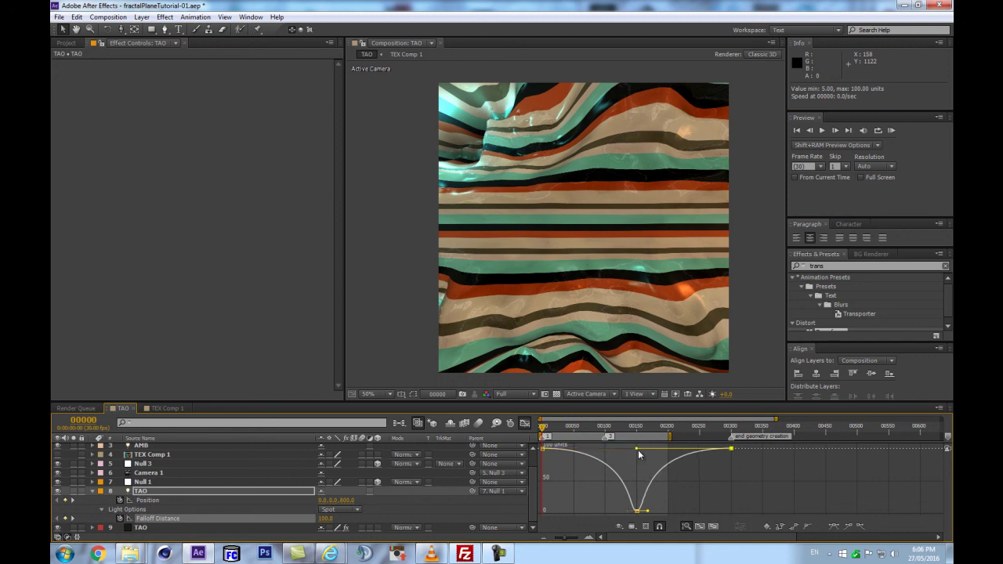
pyautogui.click(543, 449)
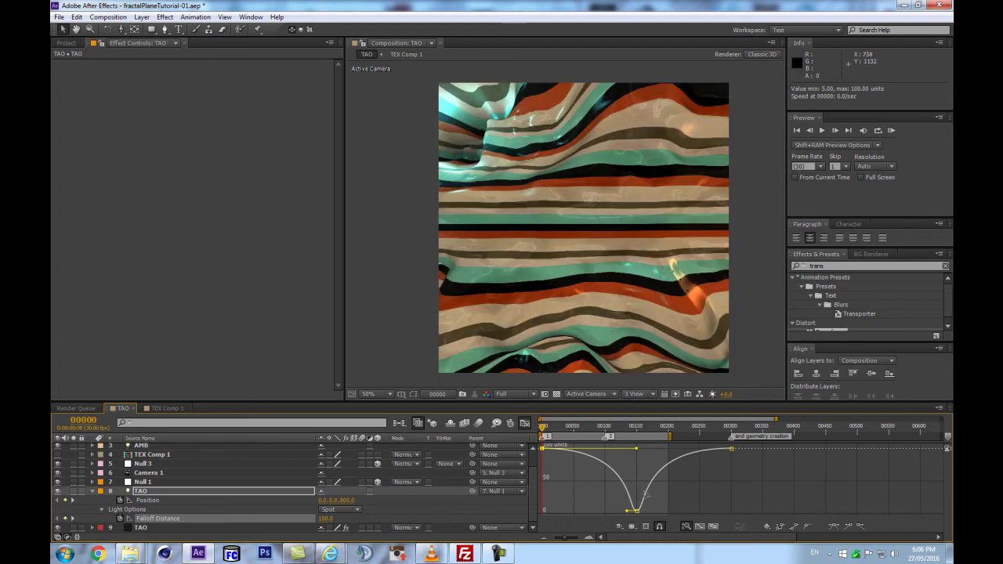
pyautogui.moveTo(637, 512)
pyautogui.moveTo(600, 463)
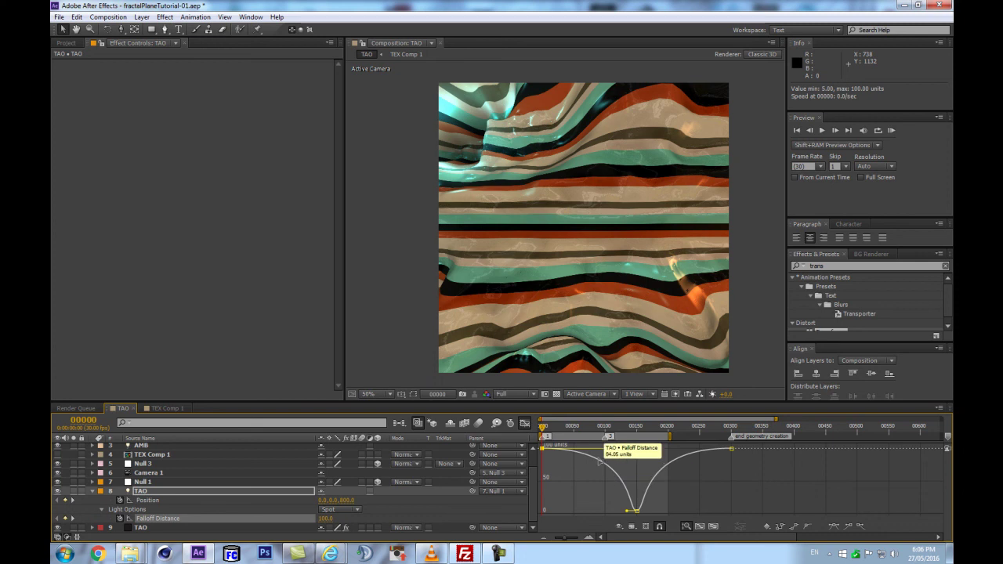
pyautogui.moveTo(635, 449); pyautogui.dragTo(570, 451)
pyautogui.click(729, 449)
pyautogui.moveTo(638, 447); pyautogui.dragTo(703, 448)
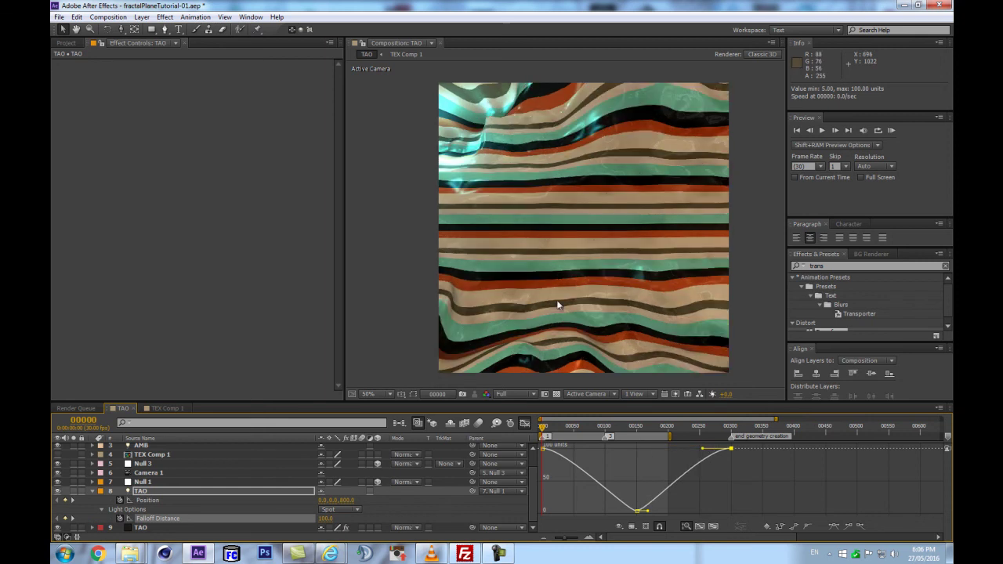
# Step: Extend the easing handles of the last and first Falloff Distance keyframes back to the middle keyframe's frame
pyautogui.moveTo(702, 449); pyautogui.dragTo(637, 449)
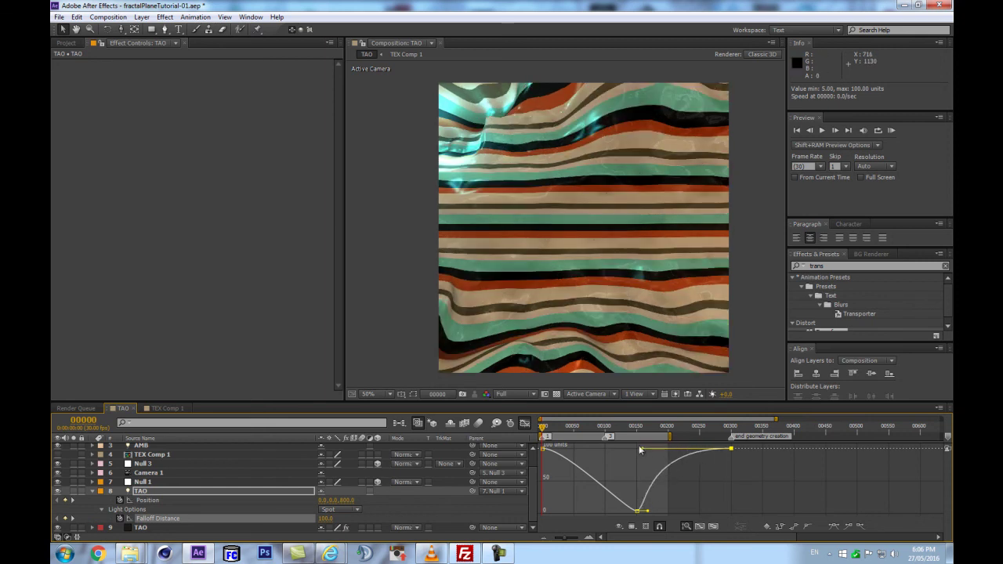
pyautogui.click(543, 448)
pyautogui.moveTo(577, 449); pyautogui.dragTo(656, 447)
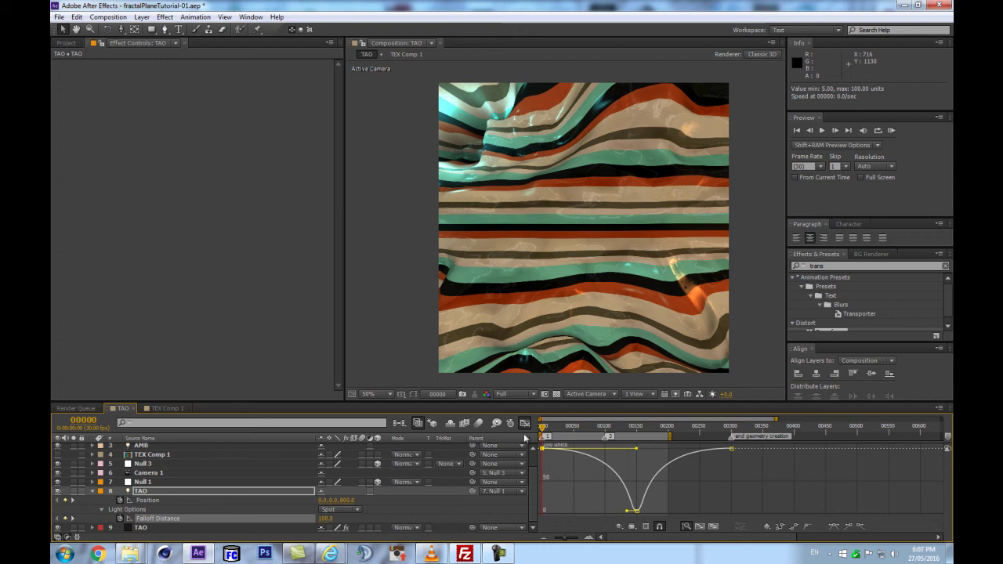
# Step: Return from the graph editor to the layer timeline and raise the TAO light's Falloff Distance keyframe at frame 150 to 27
pyautogui.click(525, 424)
pyautogui.click(636, 427)
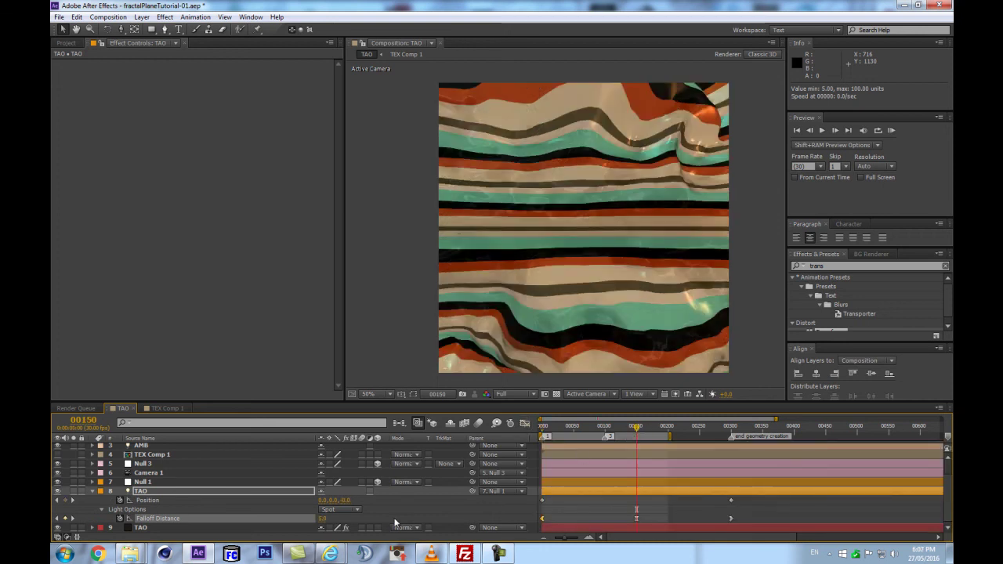
pyautogui.click(352, 518)
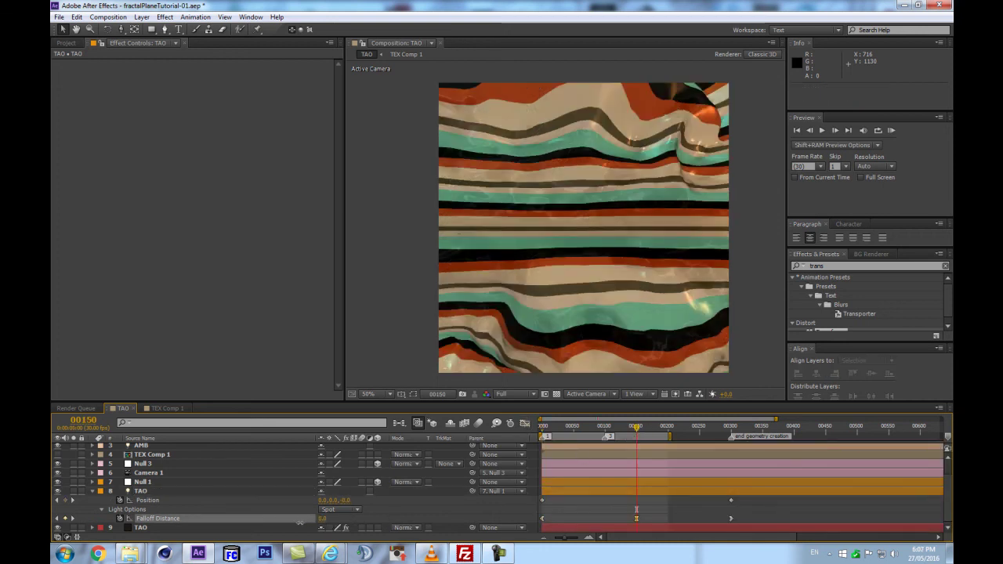
pyautogui.click(357, 518)
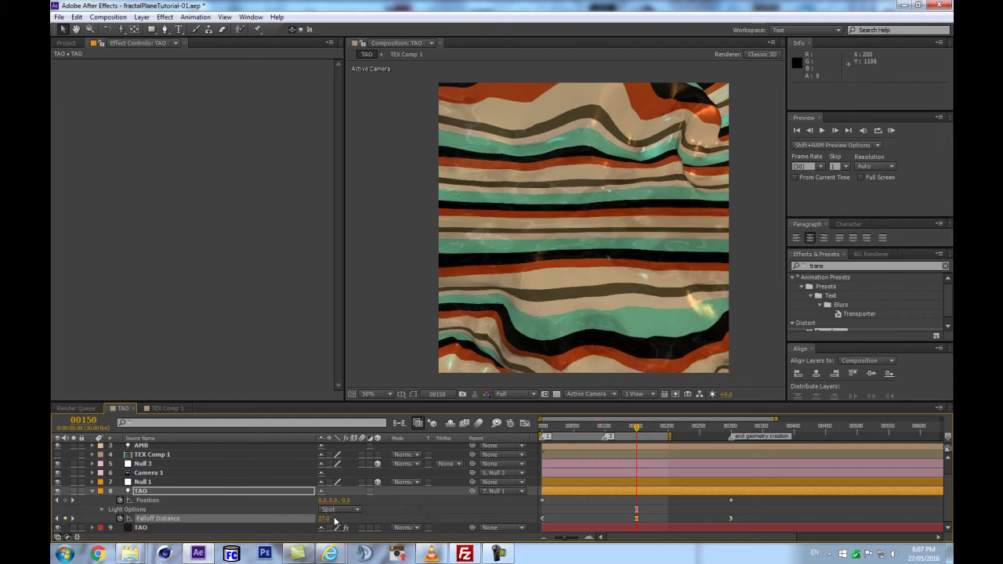
# Step: Try a lower Falloff Distance on the TAO light's middle keyframe at frame 150, checking the reflections in a close-up view
pyautogui.moveTo(637, 428)
pyautogui.mouseDown()
pyautogui.moveTo(572, 437)
pyautogui.moveTo(636, 424)
pyautogui.mouseUp()
pyautogui.scroll(1, 562, 267)
pyautogui.click(326, 518)
pyautogui.press('Return')
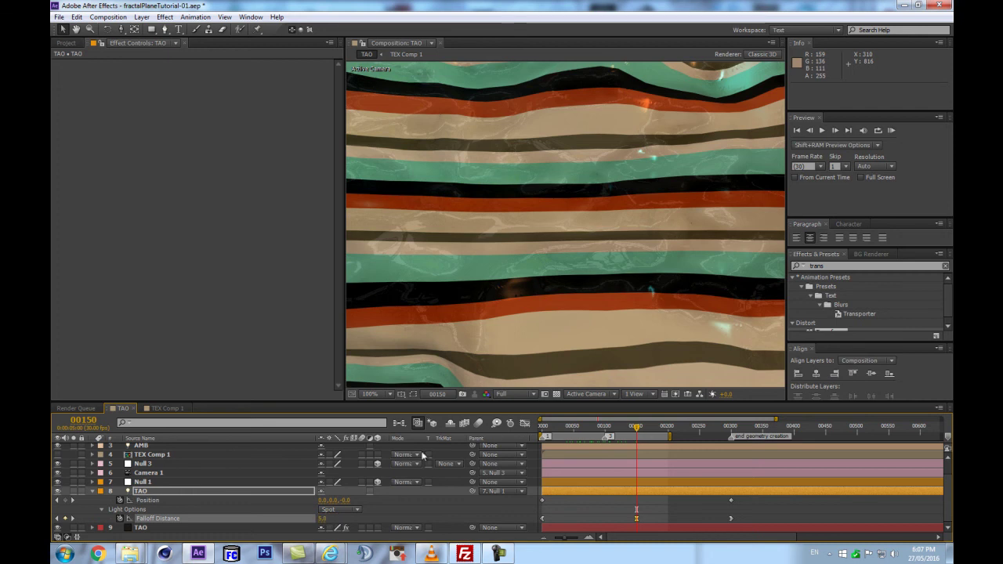
# Step: Increase the middle Falloff Distance keyframe's value slightly while viewing frame 130, and check the lighting near frame 187
pyautogui.moveTo(636, 430); pyautogui.dragTo(626, 435)
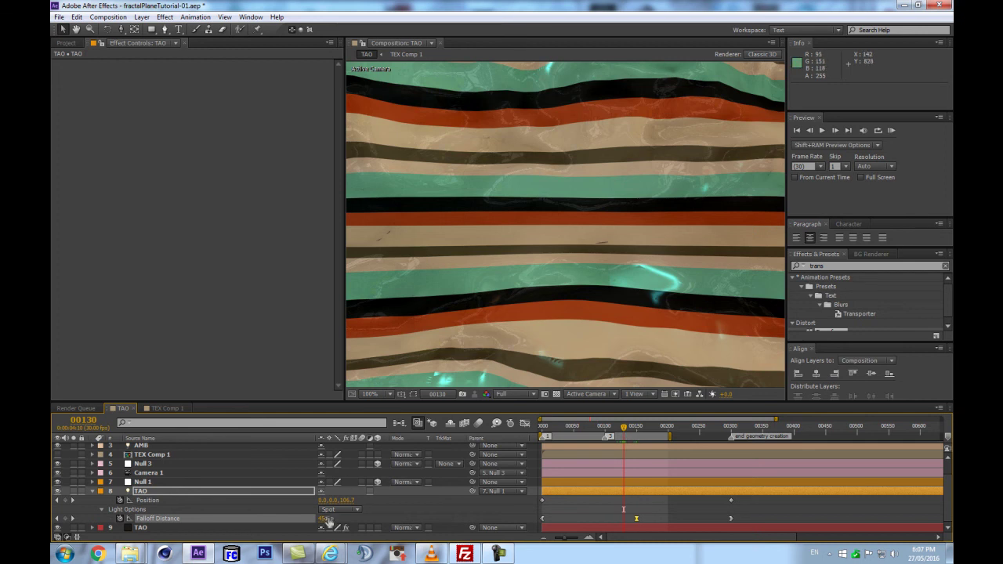
pyautogui.doubleClick(636, 519)
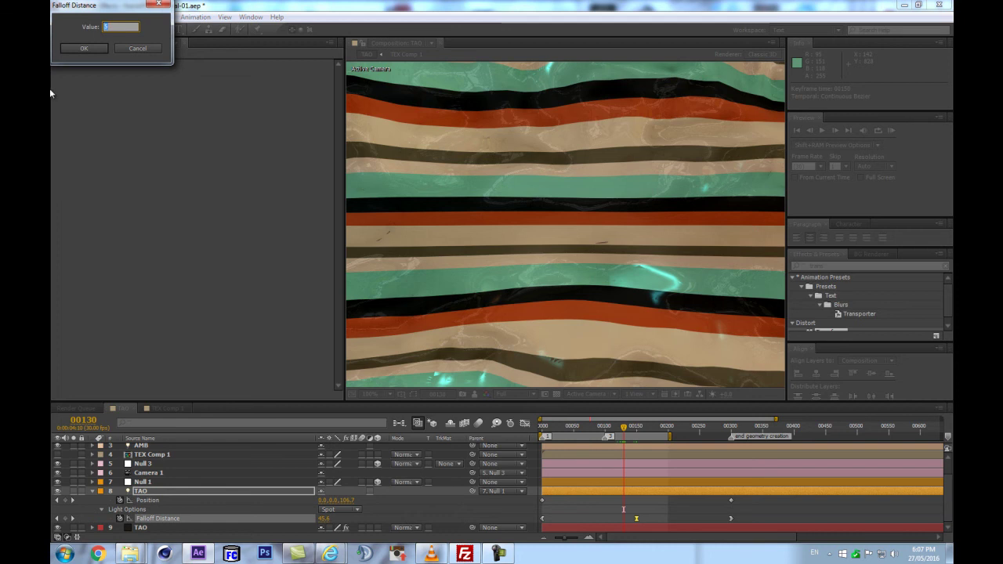
pyautogui.press('Return')
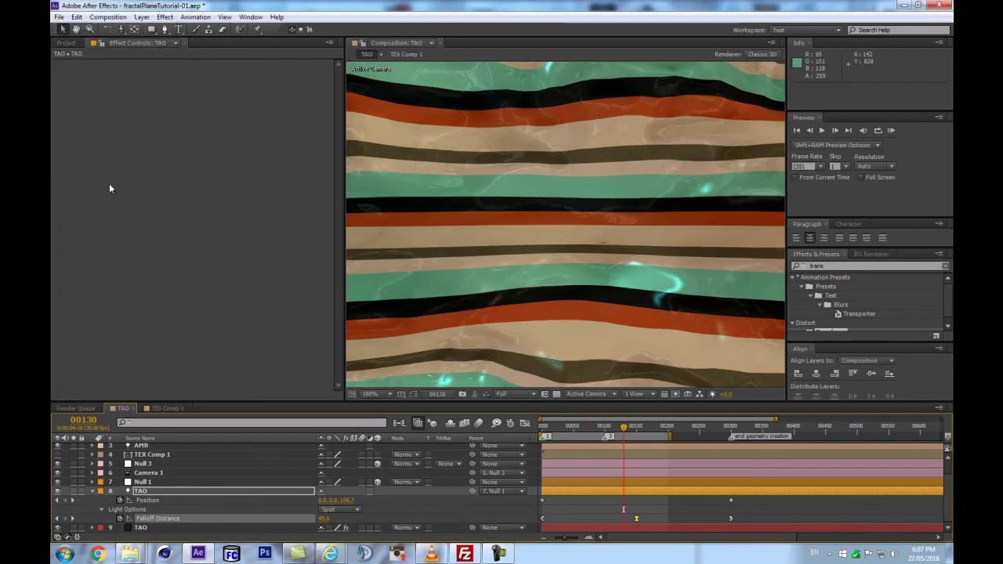
pyautogui.moveTo(631, 431); pyautogui.dragTo(659, 433)
pyautogui.scroll(-2, 658, 275)
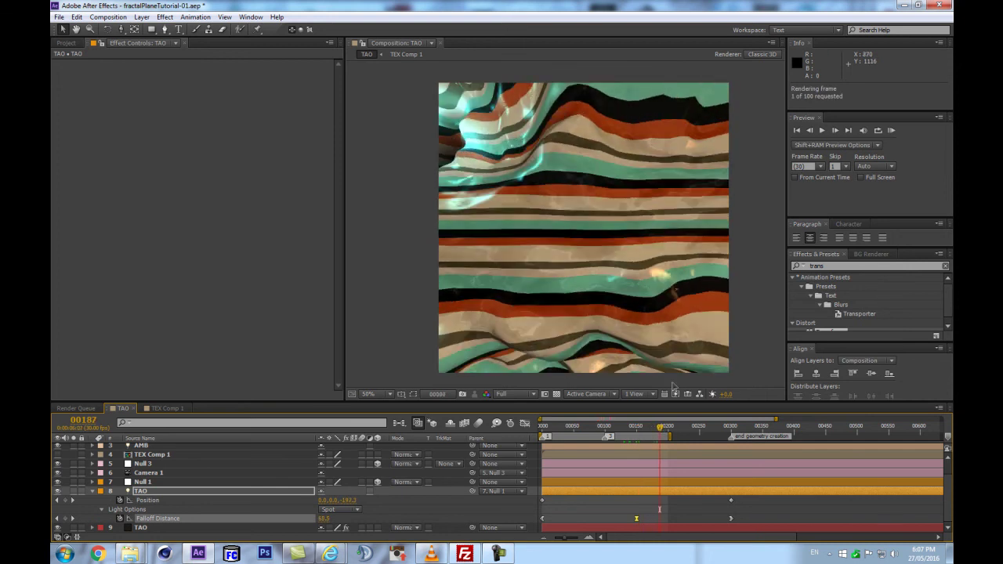